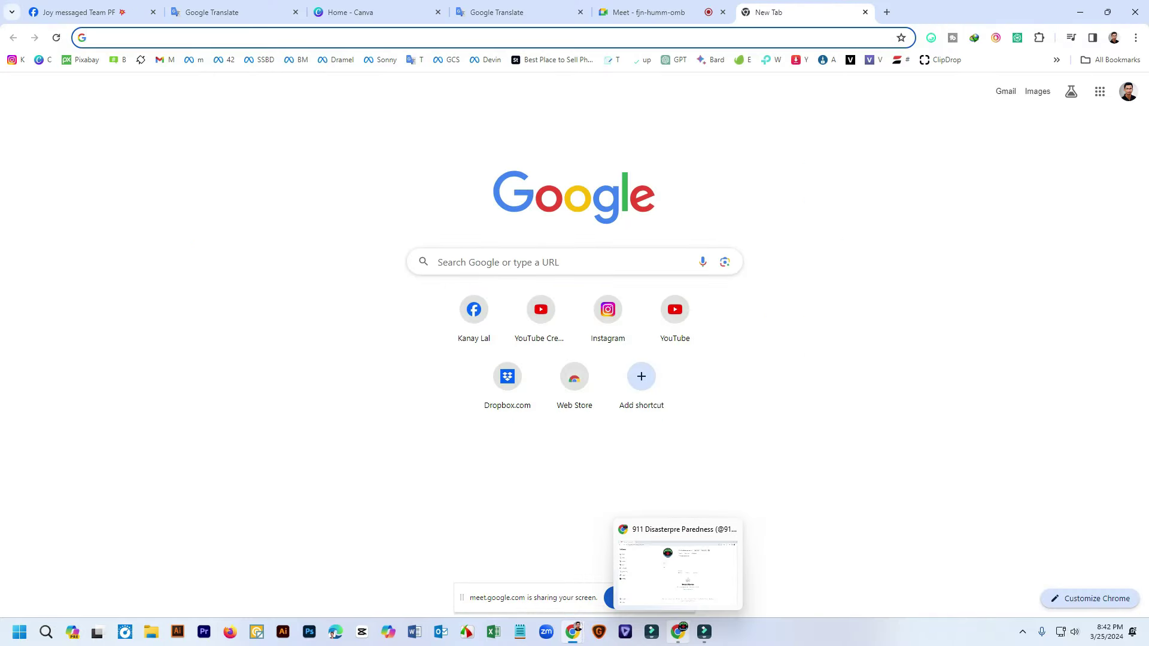
Switch to the 911disasterpreparedness Instagram window, open Instagram's home link in an incognito window and go to the account sign-up form
click(678, 632)
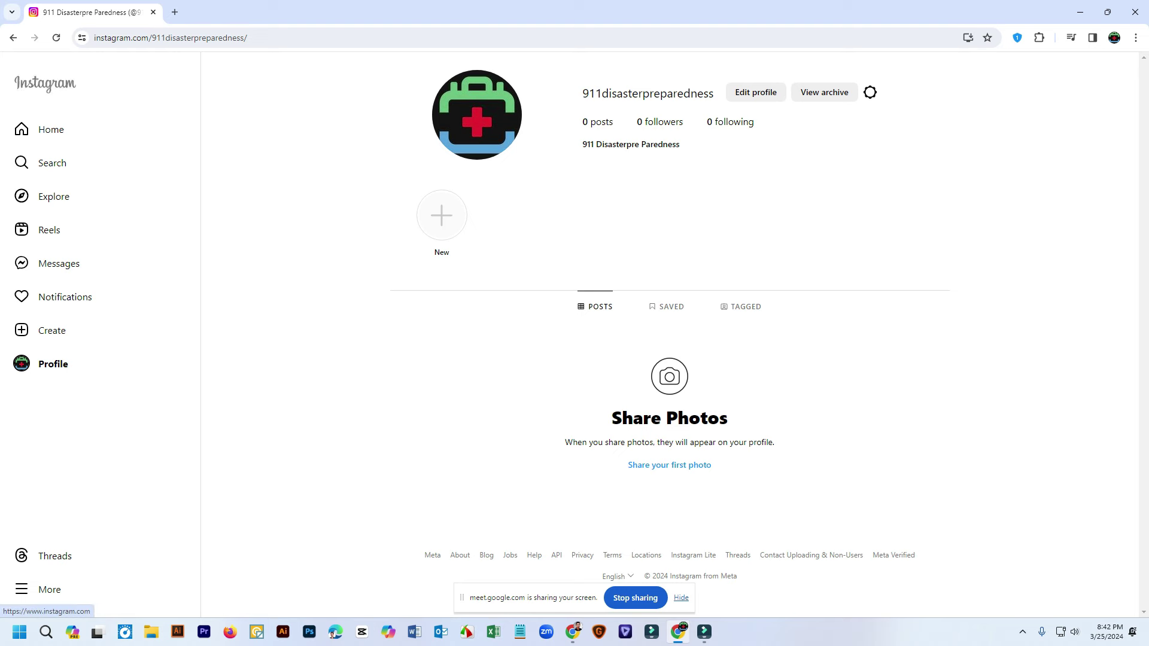
right_click(60, 84)
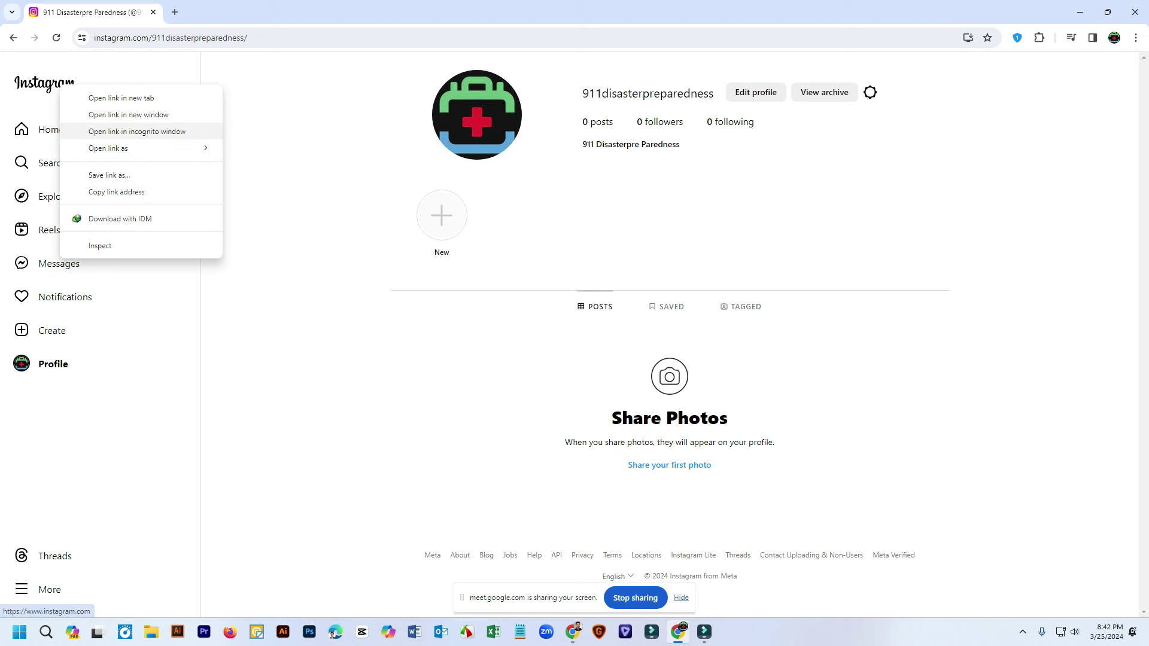
click(137, 131)
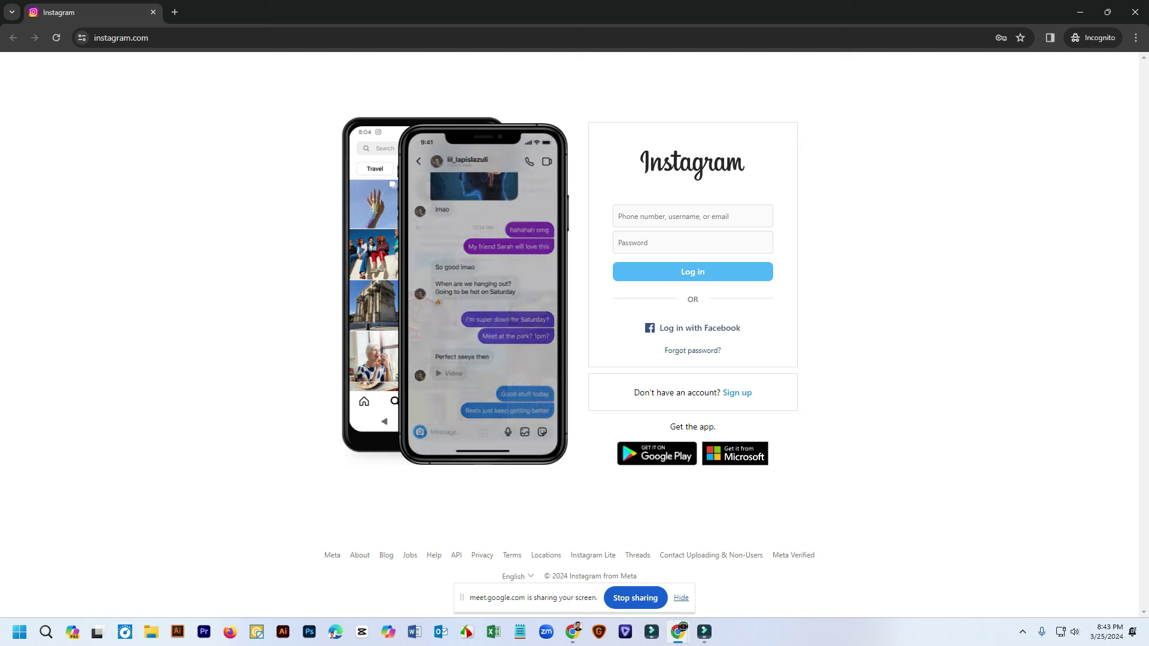
click(737, 392)
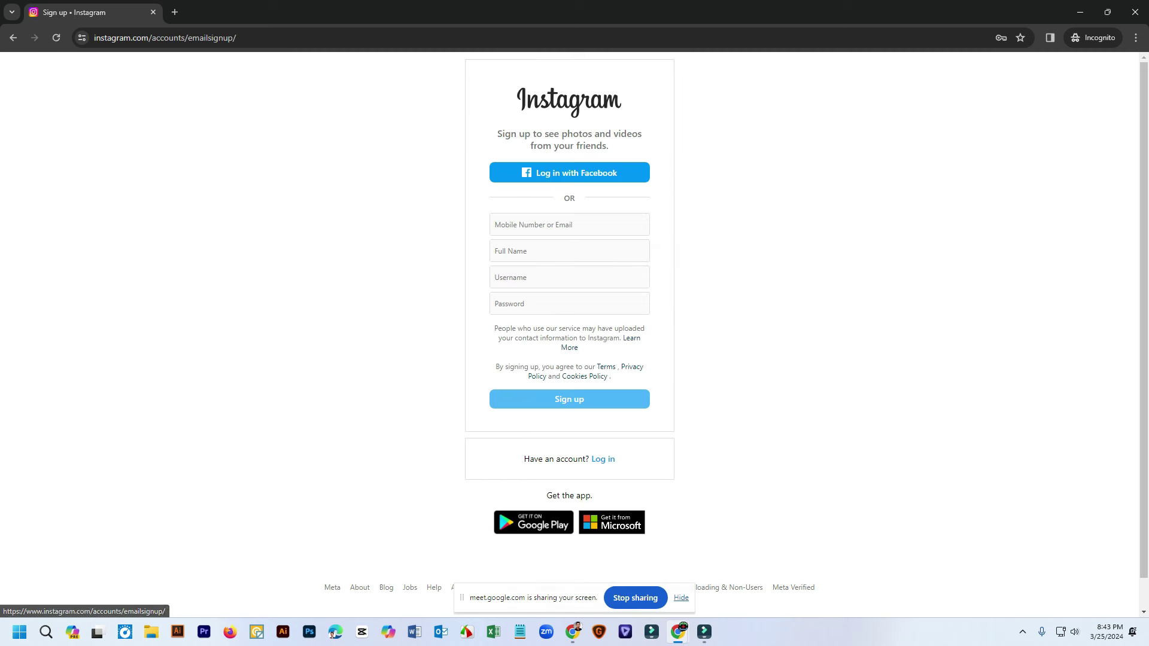
Go through the contact, full name, username and password fields of the Instagram sign-up form, then close the incognito window
click(495, 224)
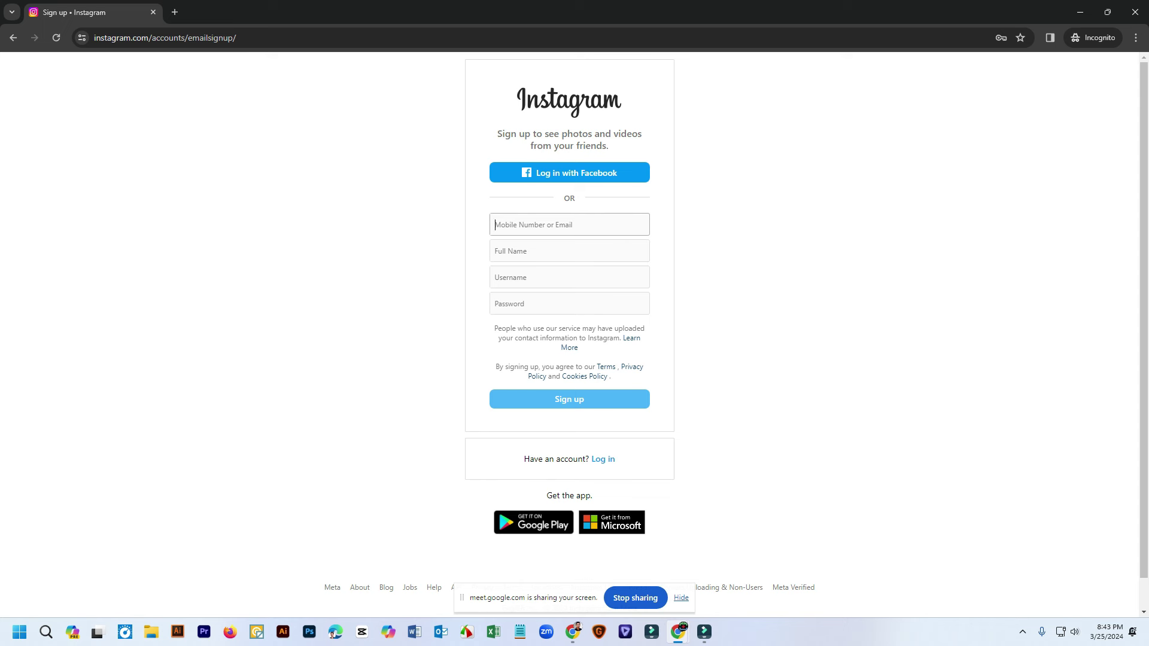
key(Tab)
key(Tab)
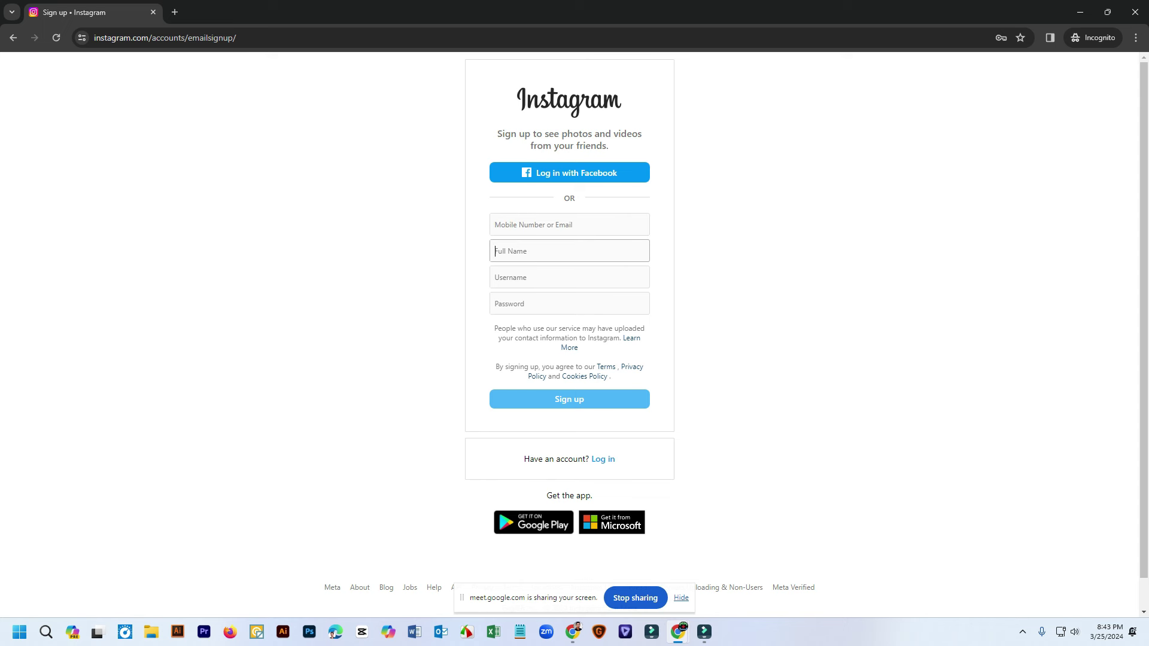
key(Tab)
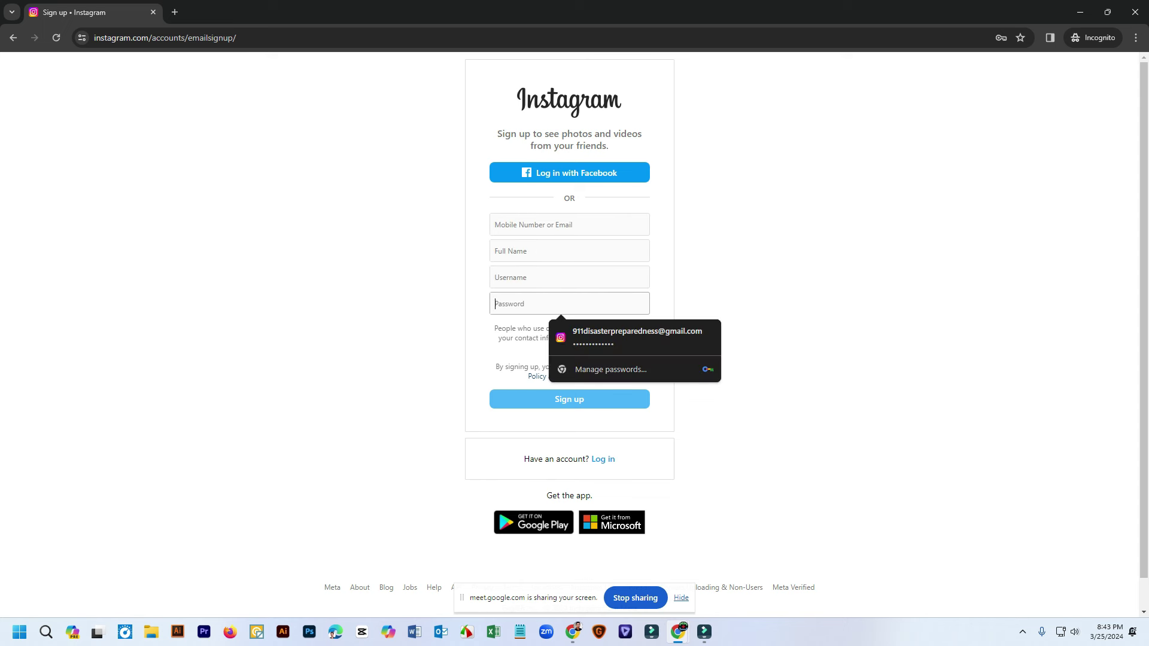
key(Tab)
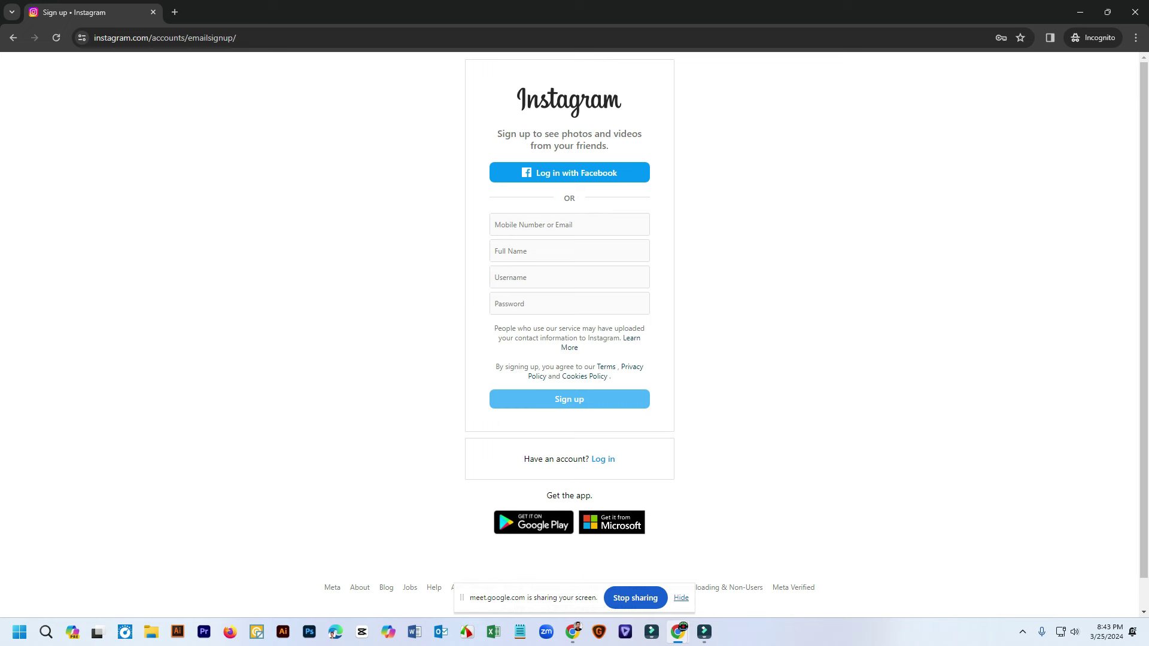
click(1135, 12)
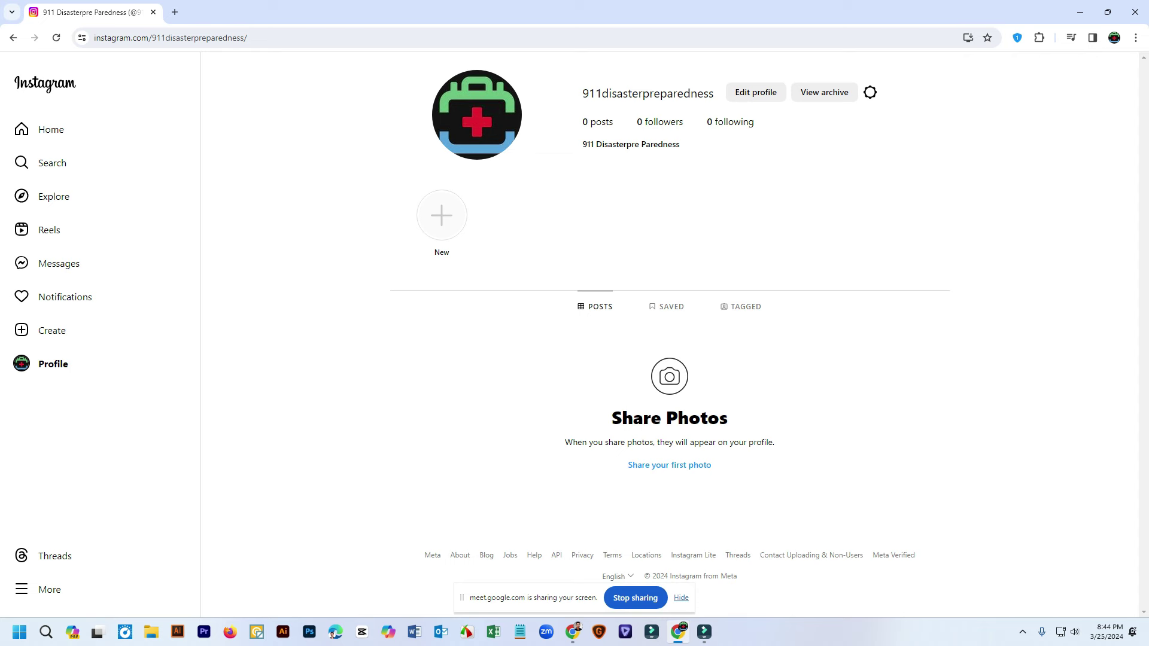
Start a profile photo upload and browse from Logo Files to the PNG folder inside 1200 px
click(477, 115)
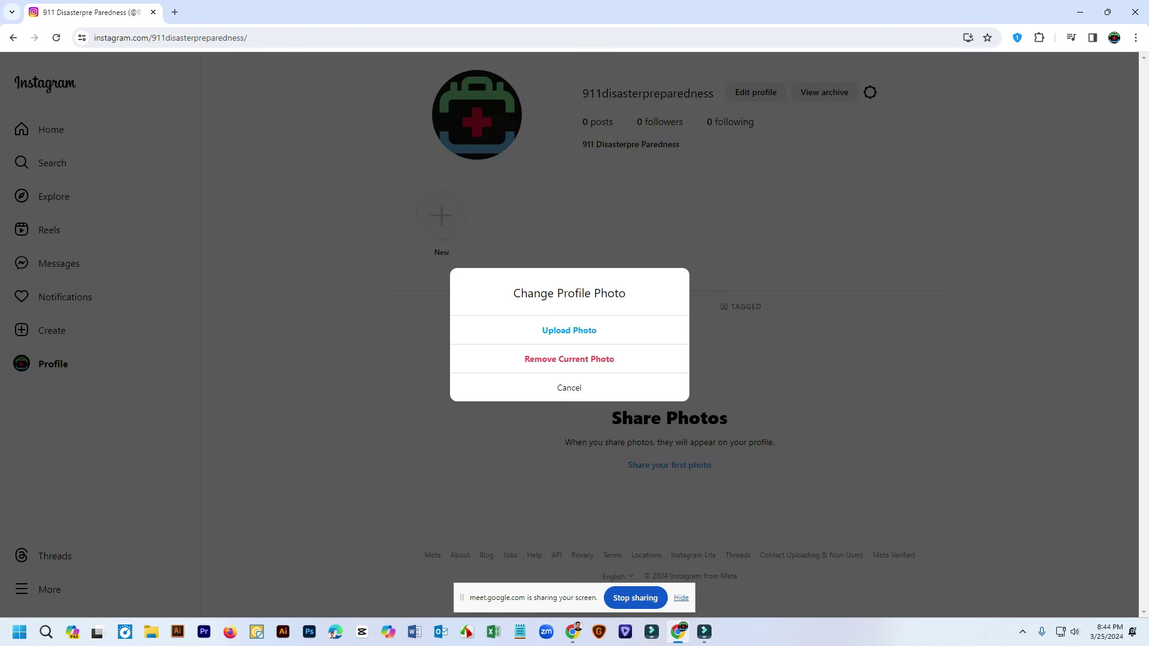
click(568, 330)
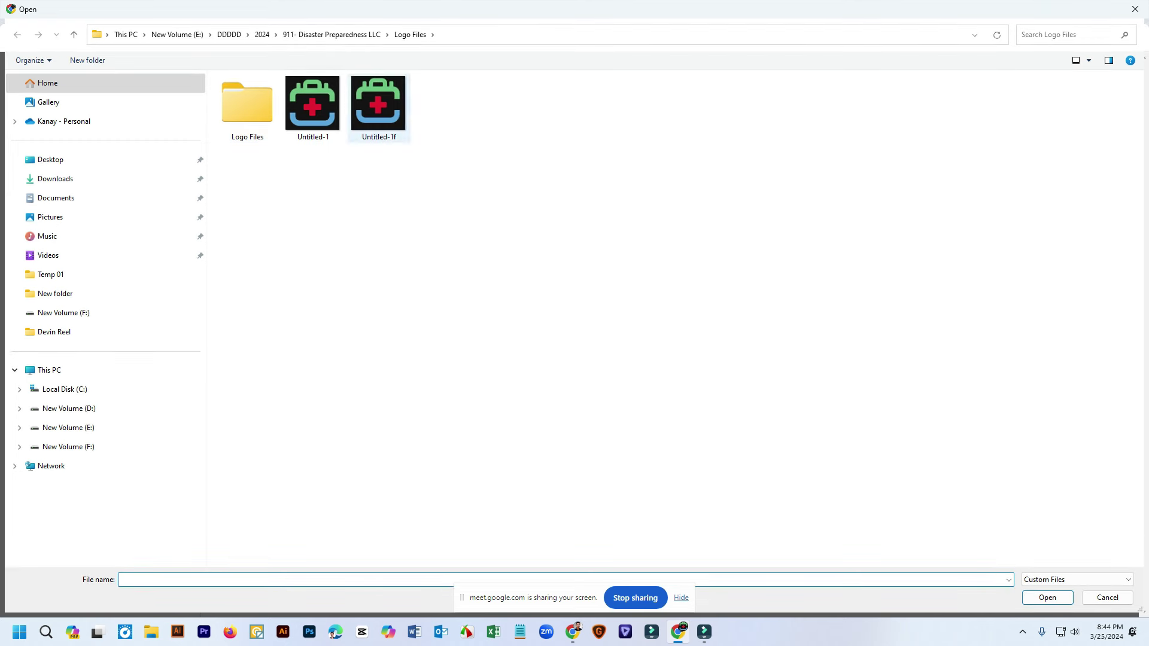
click(247, 108)
double_click(247, 108)
double_click(251, 115)
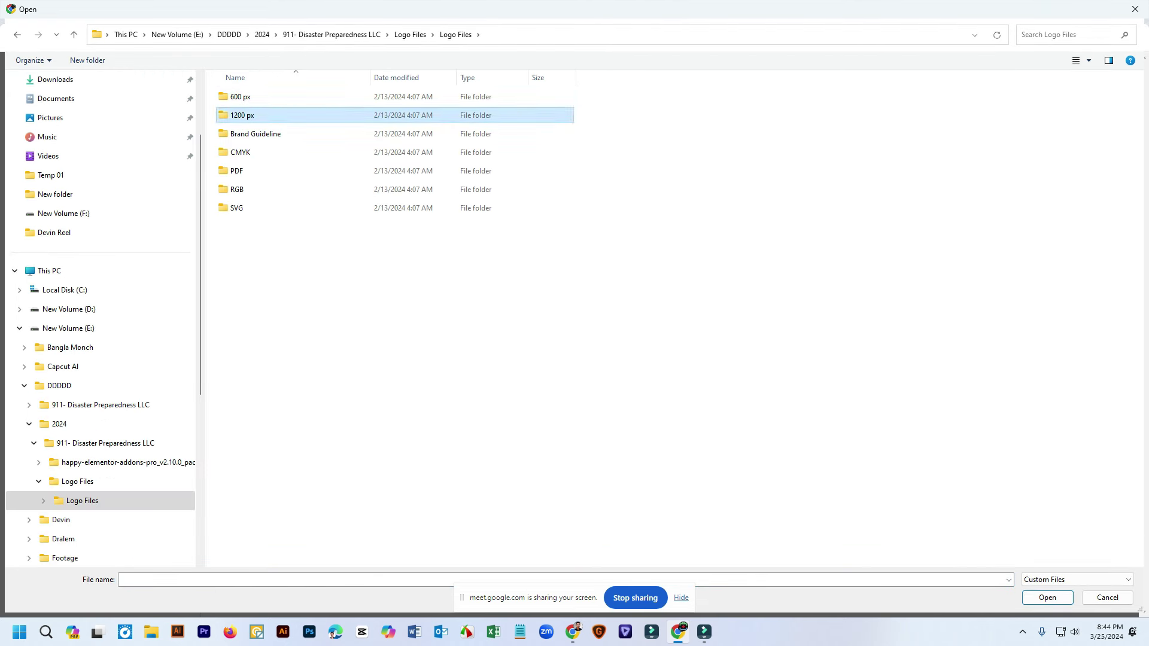
key(Return)
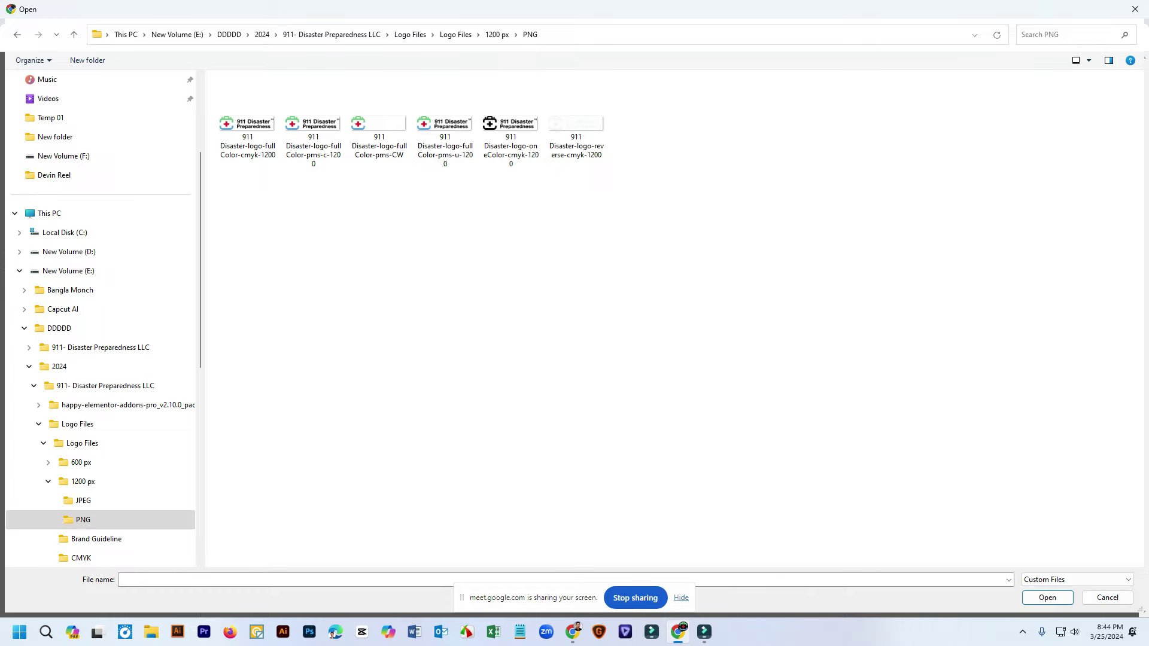
Show the PNG logos as extra large icons to examine them, then cancel the file selection and the profile photo change
right_click(433, 236)
mouse_move(488, 245)
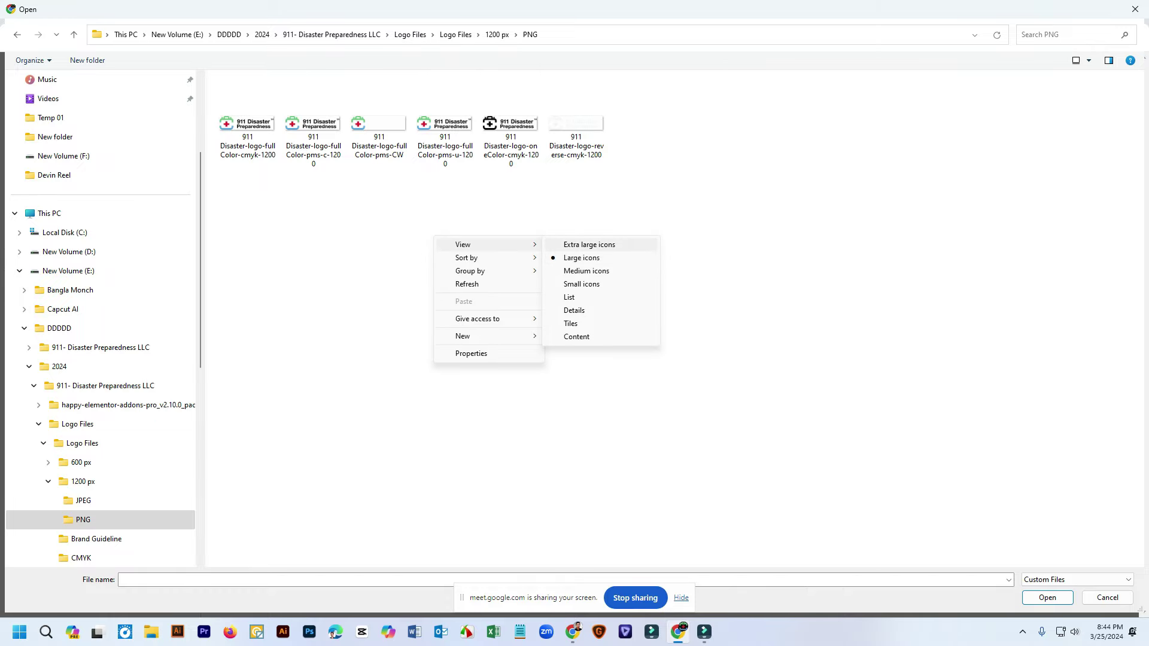
key(Return)
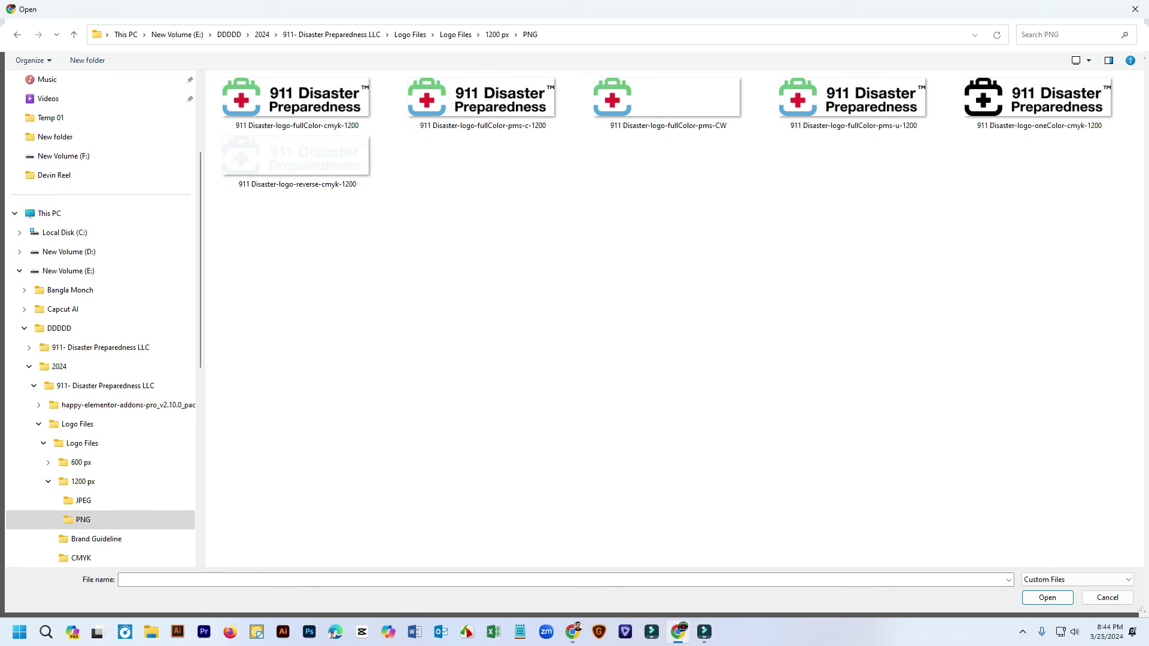
click(1134, 9)
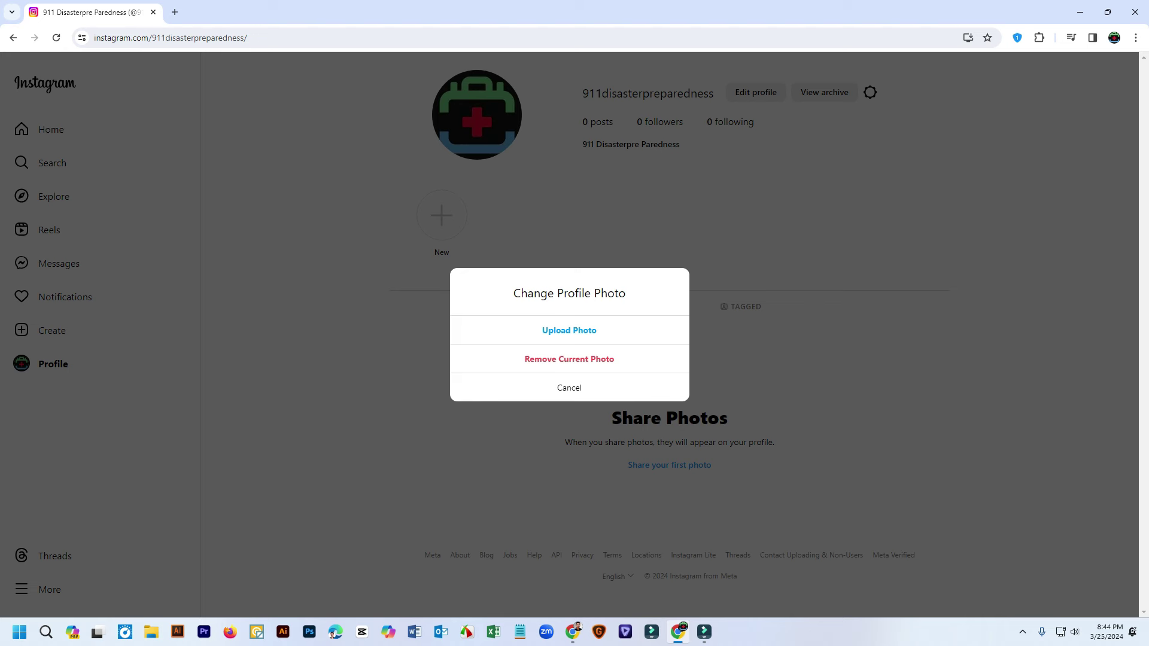
key(Escape)
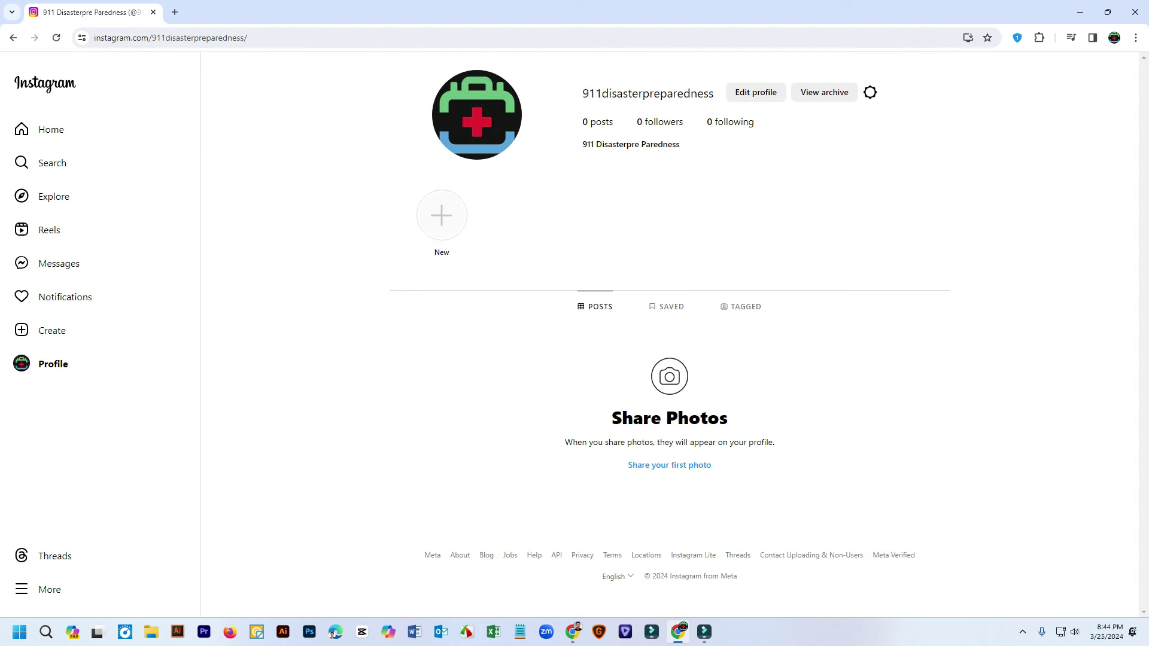
Highlight the username and display name on the Instagram profile, then minimize that browser window
drag(582, 93, 680, 146)
click(680, 146)
click(1080, 12)
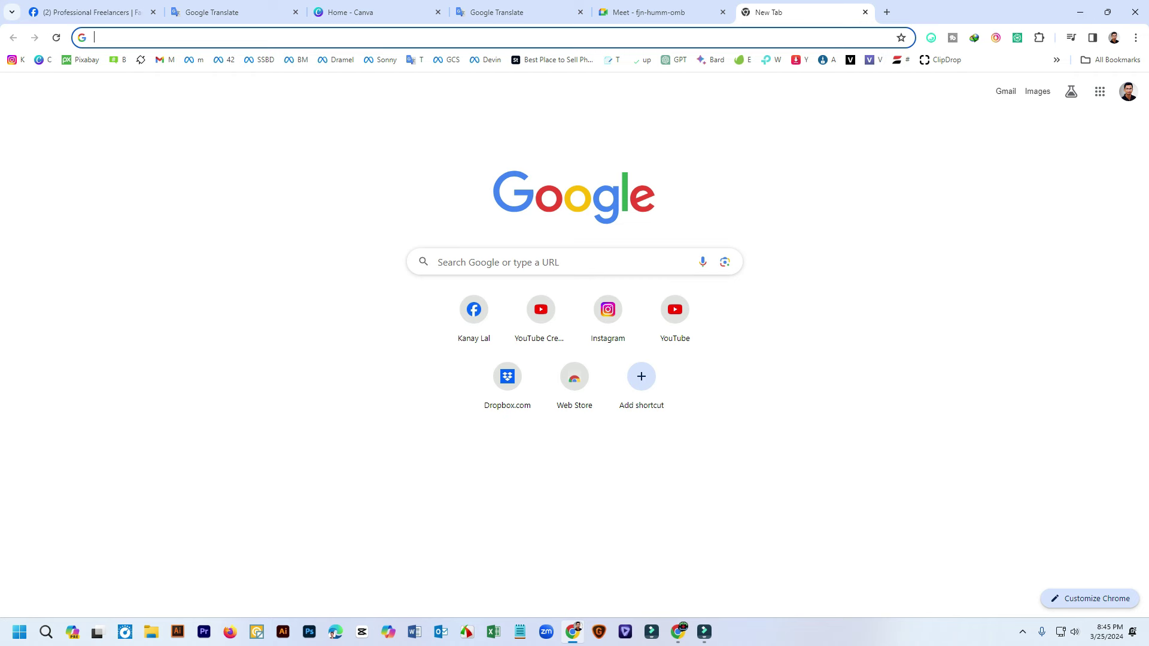
Switch to Canva and try to create a new Instagram Reel design
click(375, 12)
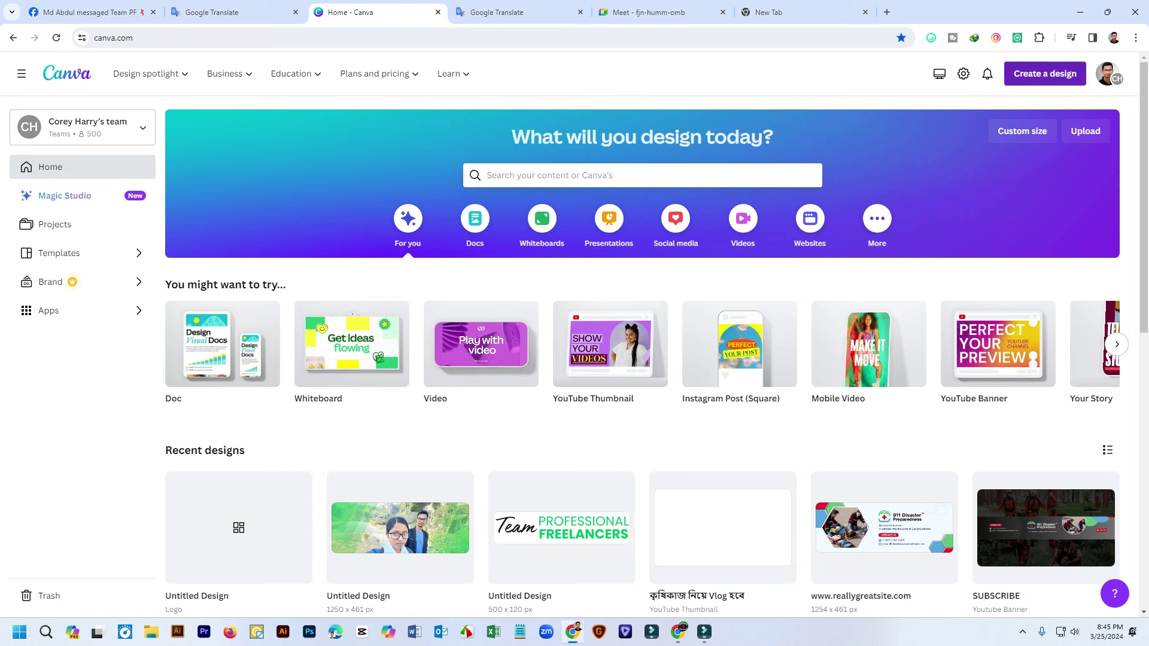
click(1045, 73)
scroll(958, 269, down, 2)
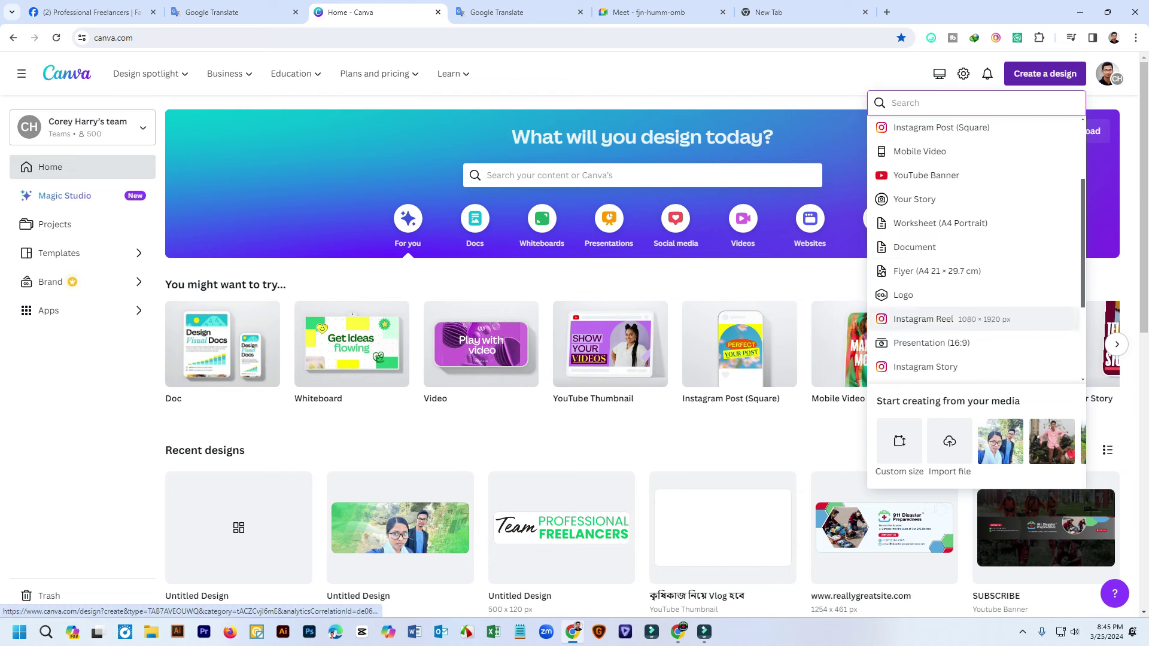
click(923, 319)
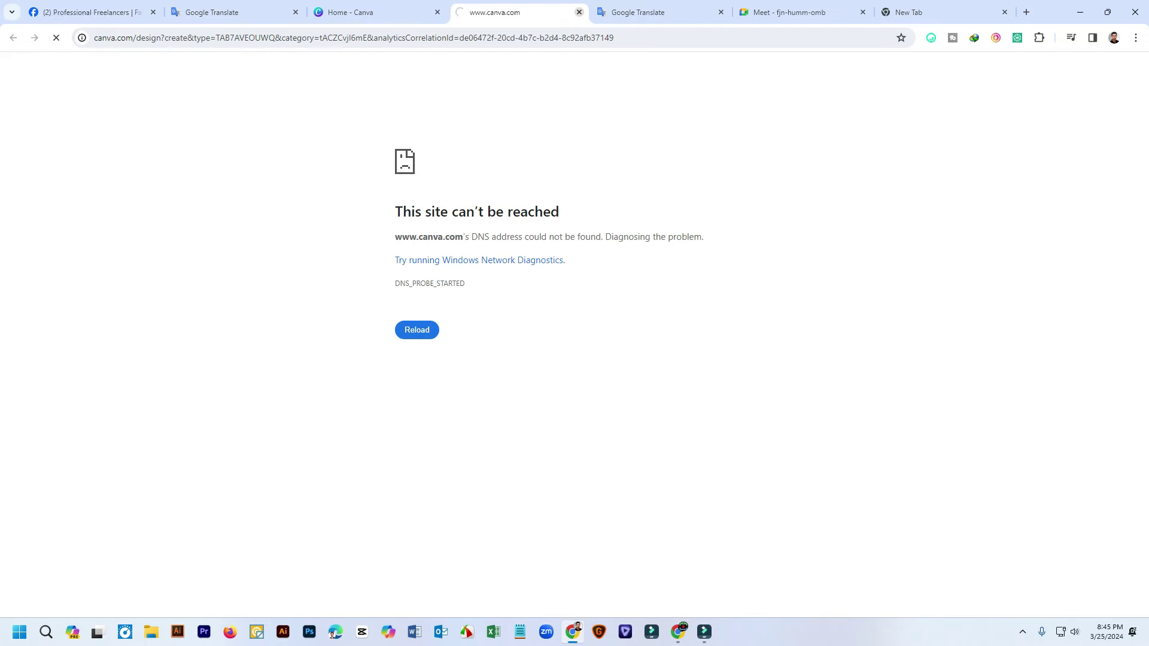
click(579, 12)
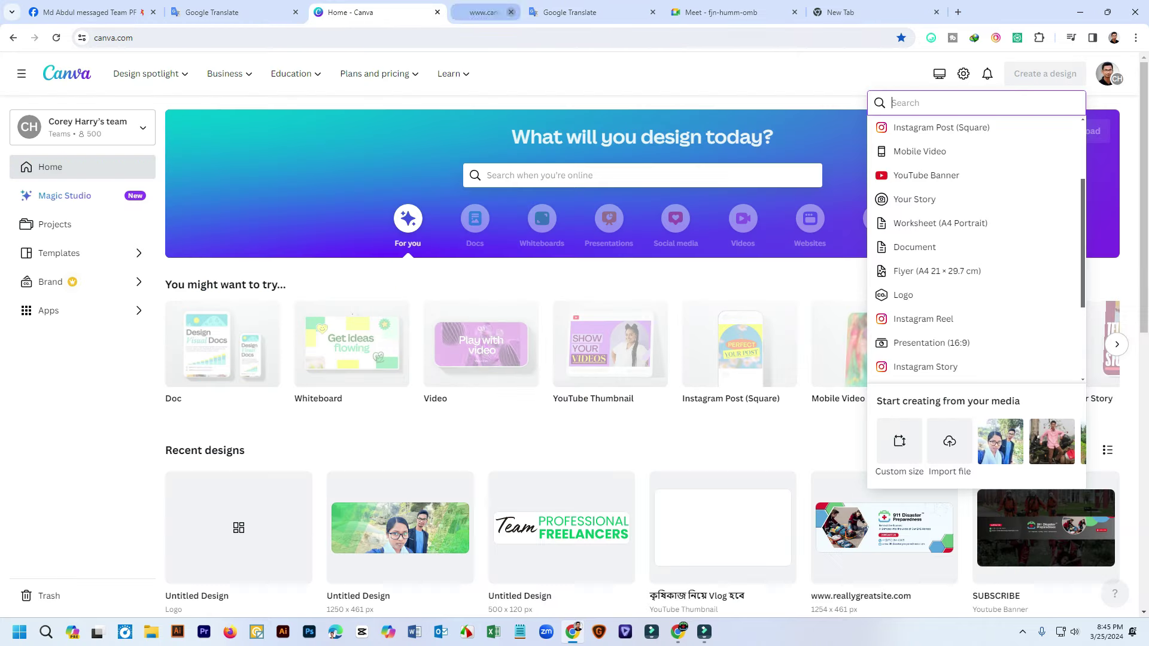
key(Escape)
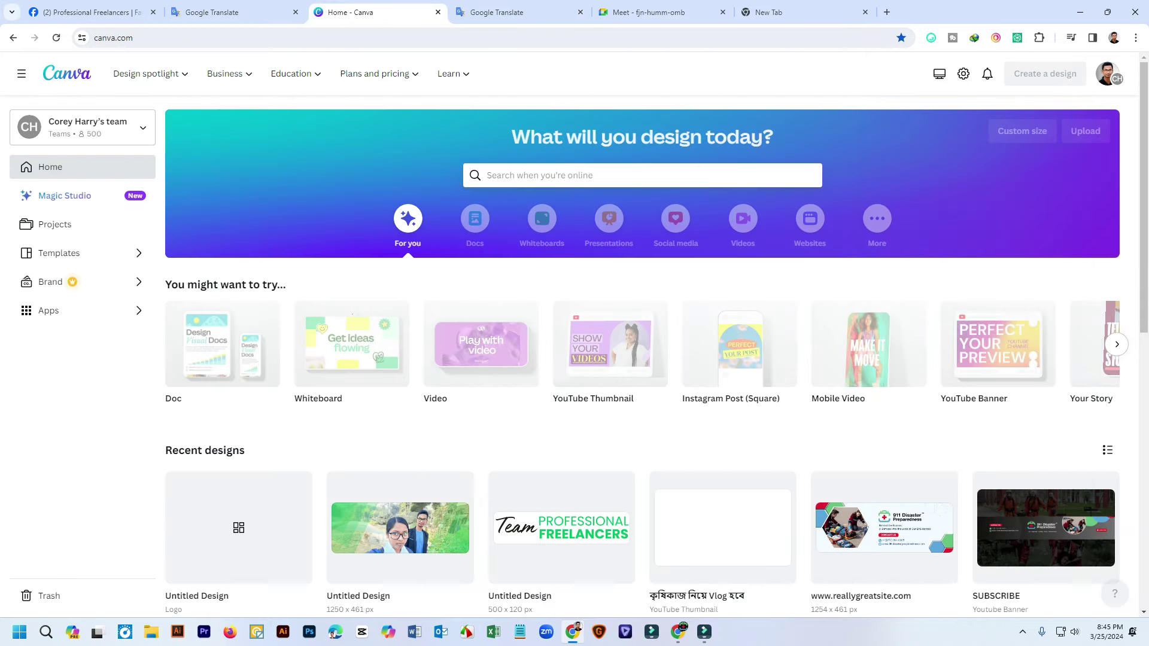
Check the connection of the Google Meet call and open the options of the red icon in the system tray
click(648, 12)
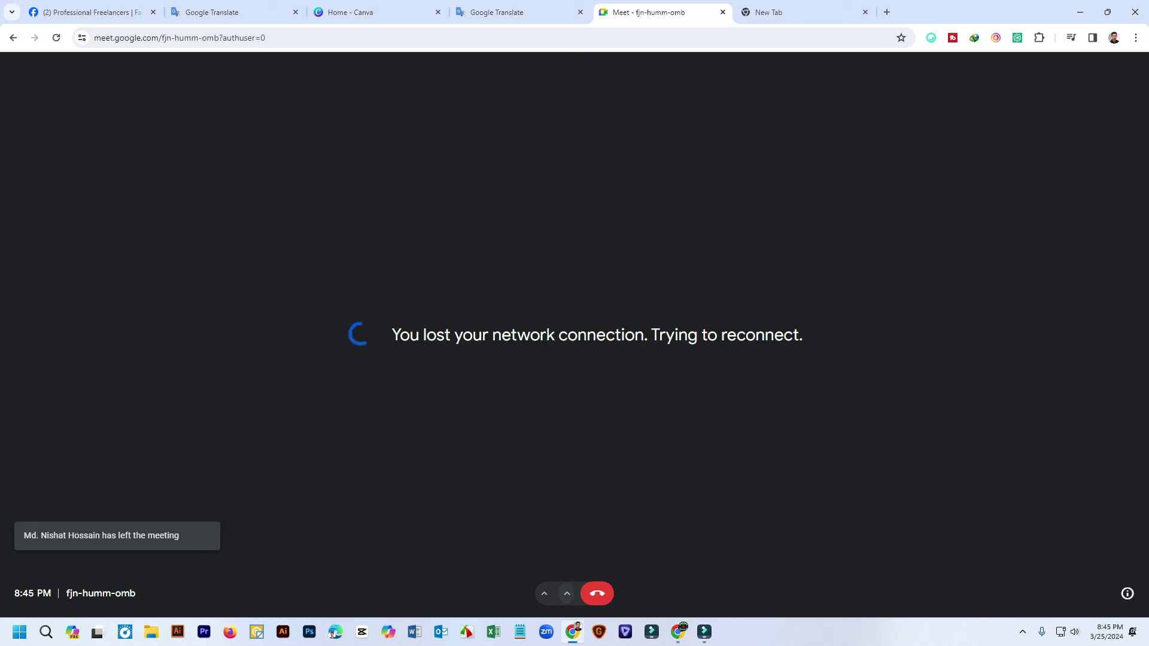
click(1022, 632)
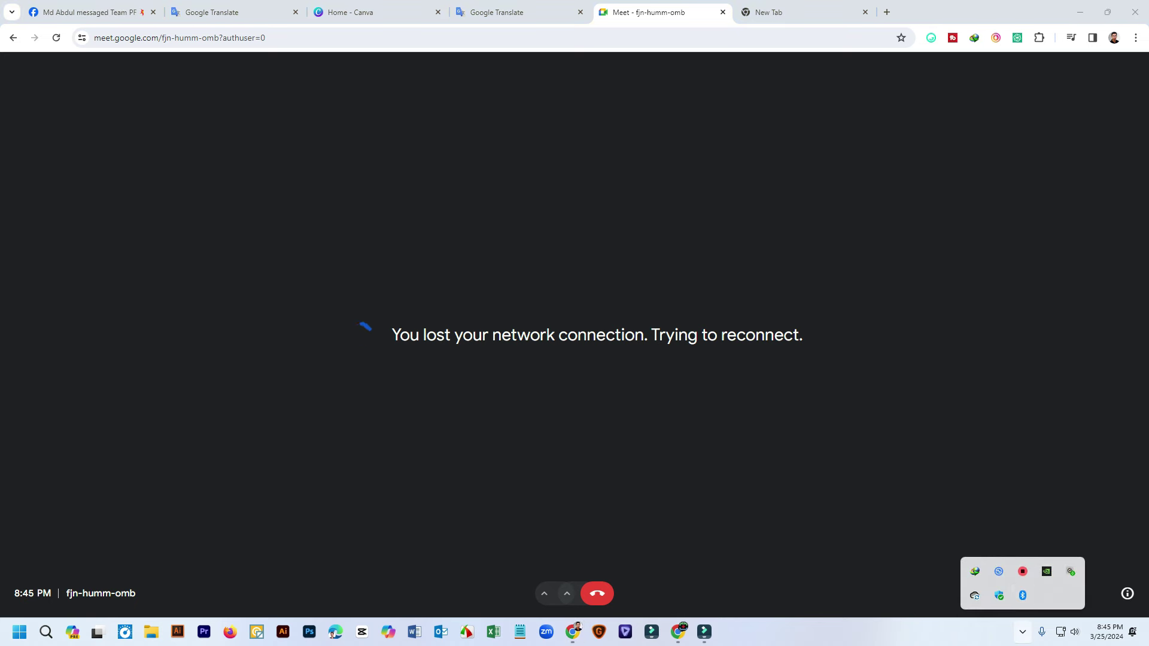
right_click(1023, 572)
click(1078, 613)
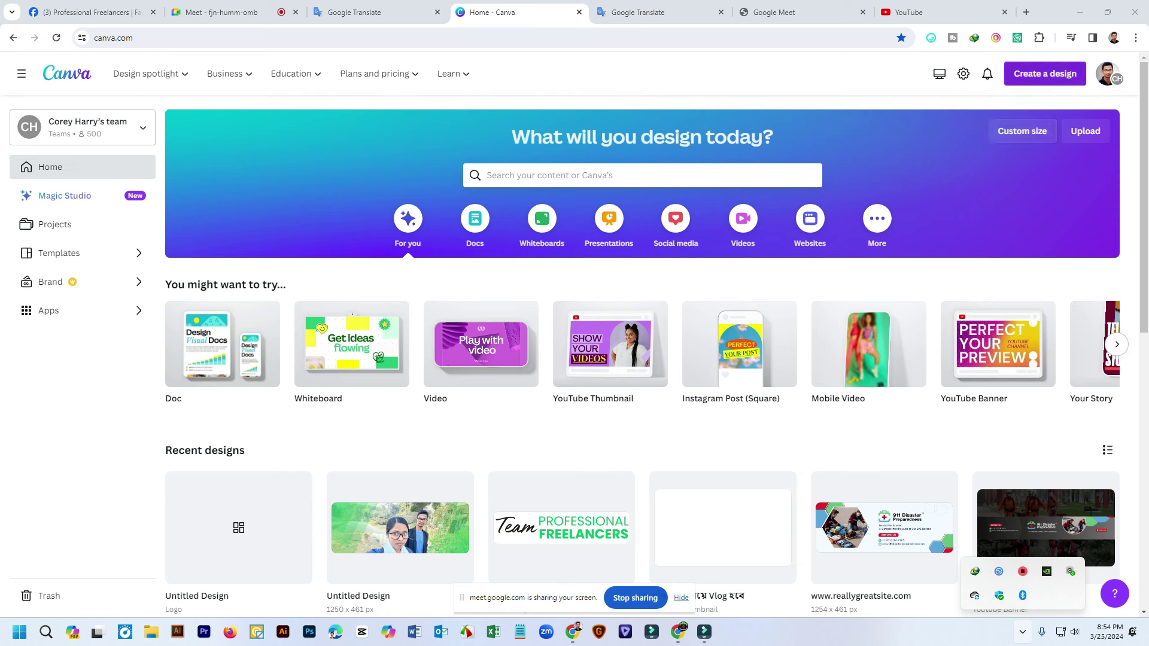
Create a new blank Logo design in Canva from the suggested design types
click(1044, 73)
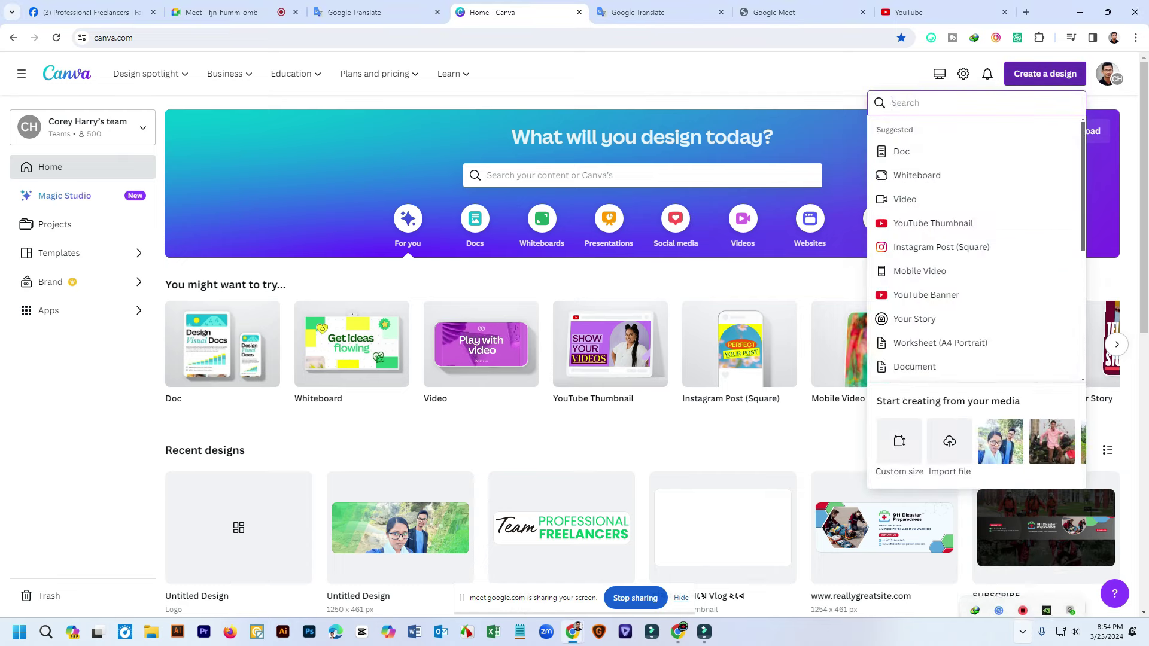
scroll(975, 300, down, 3)
click(922, 236)
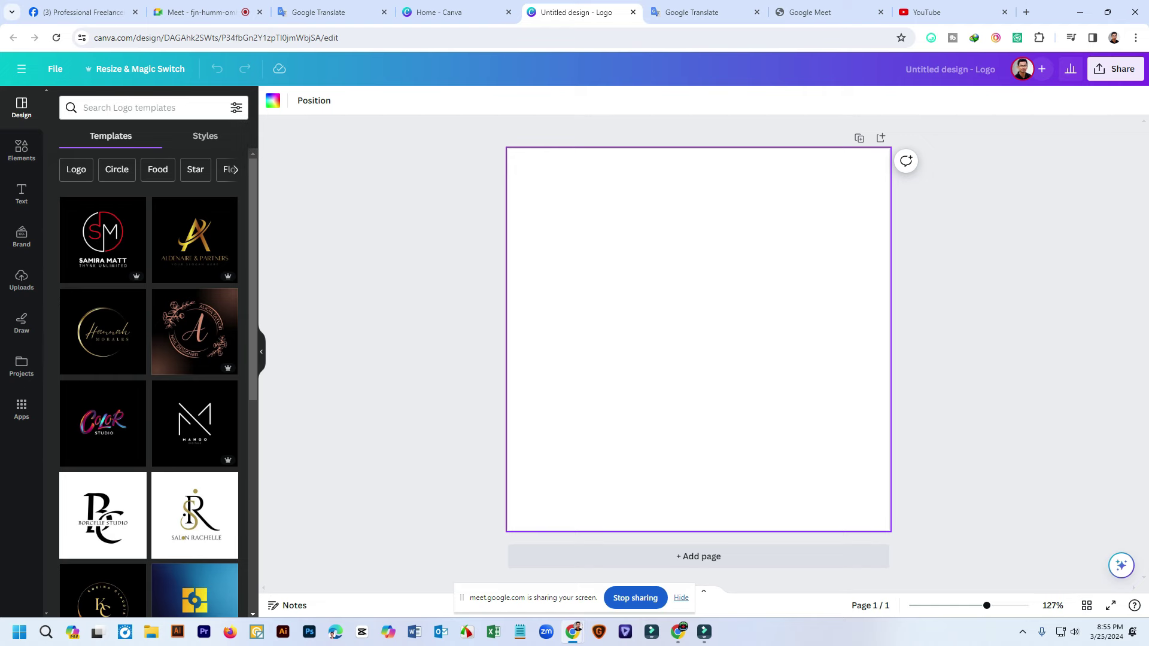
Start uploading a file to the logo design and open the DDDDD folder on New Volume (E:)
click(21, 279)
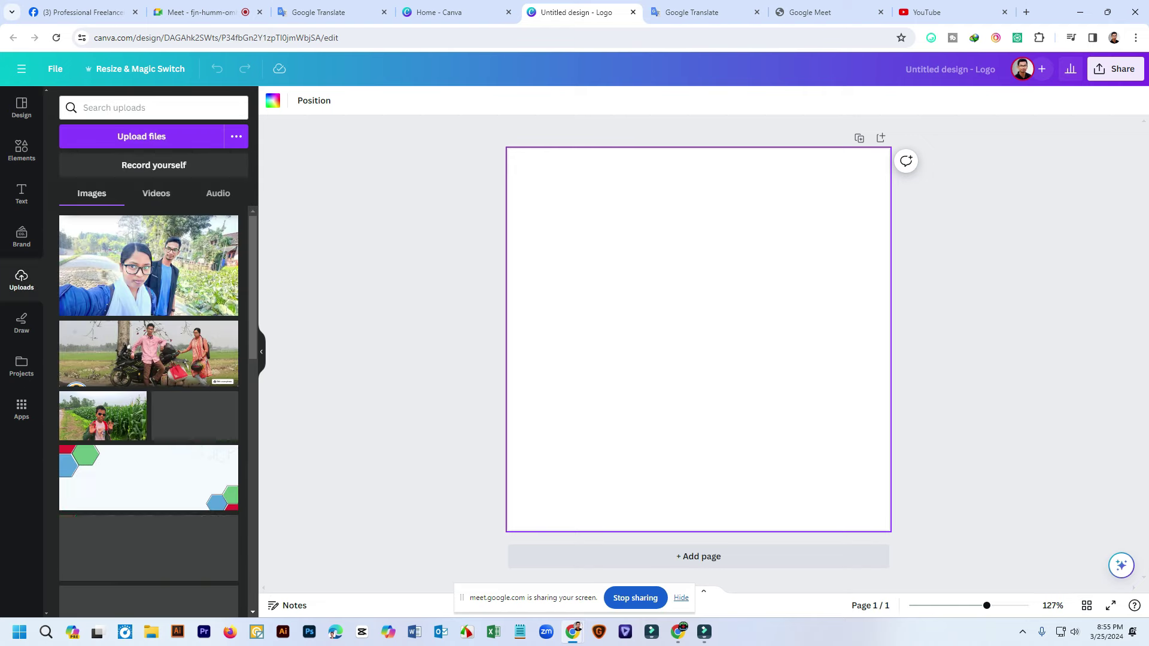
click(142, 136)
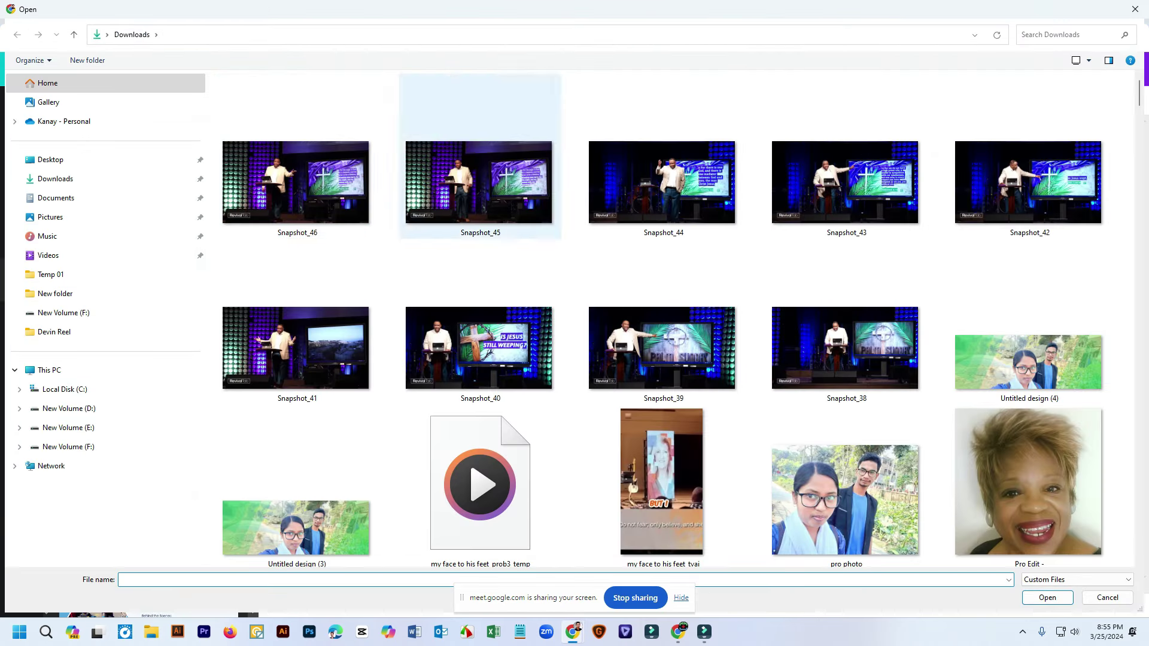
click(69, 408)
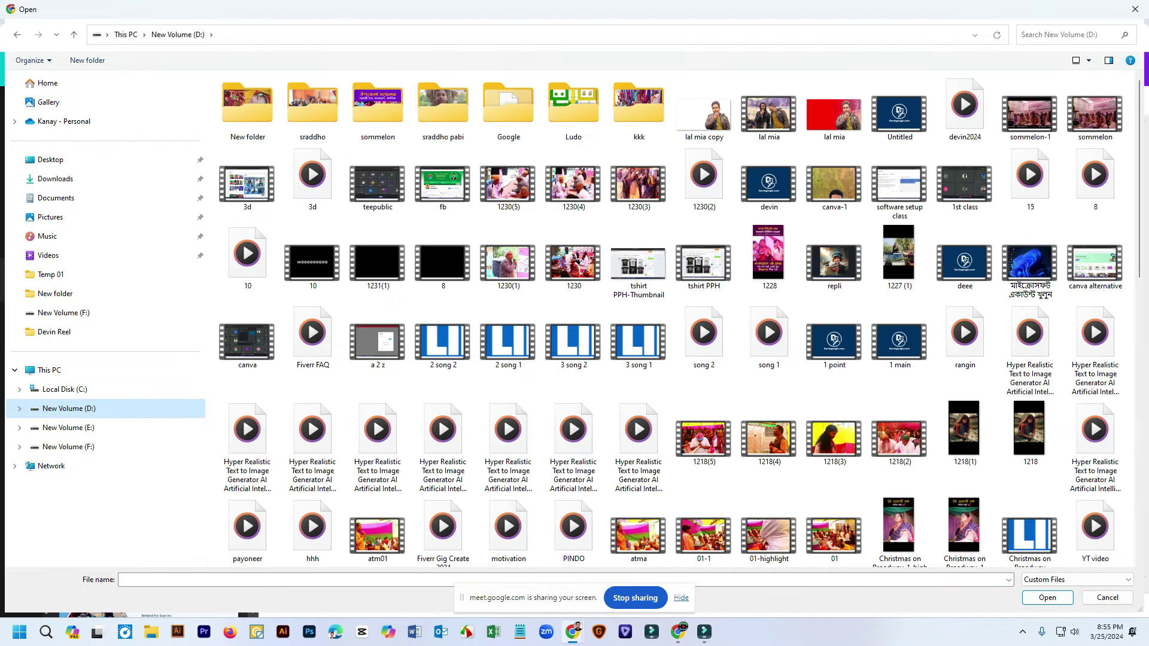
click(66, 427)
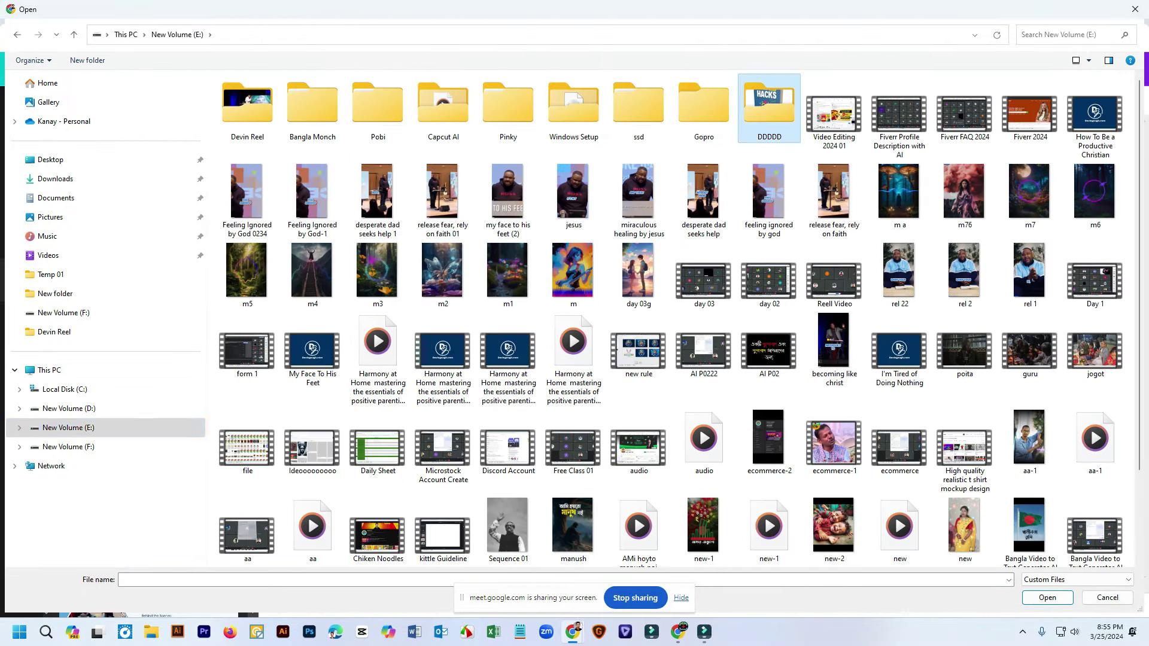
double_click(769, 105)
Open the 1200 px logo folder under DDDDD > 2024 > 911- Disaster Preparedness LLC > Logo Files > Logo Files
click(313, 105)
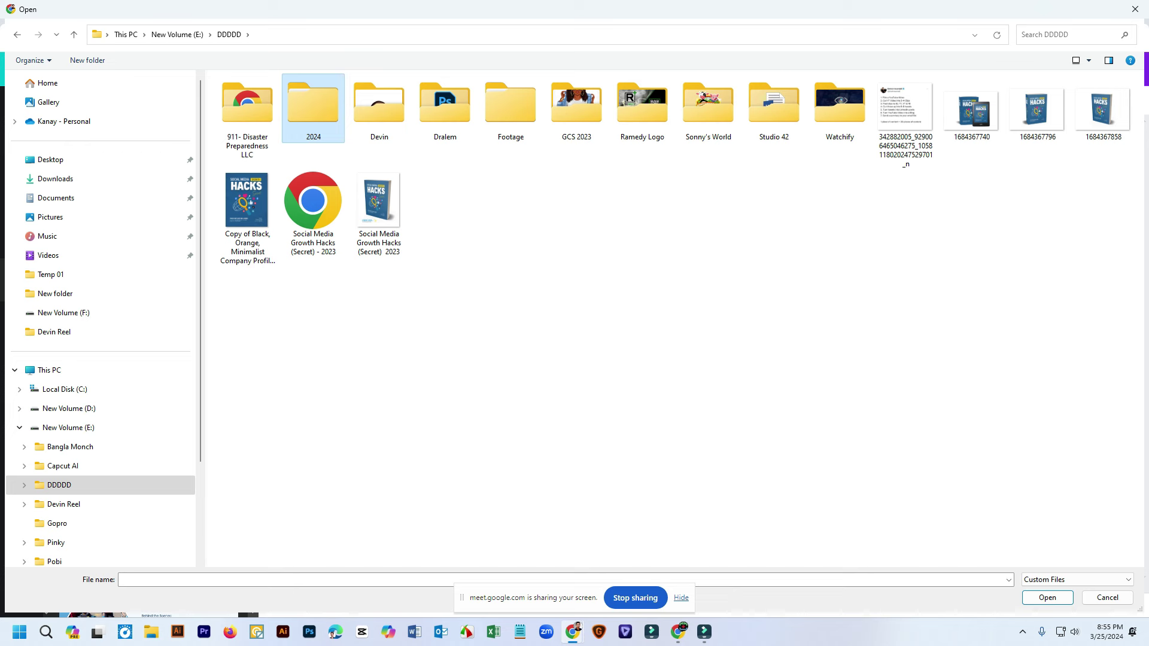
double_click(313, 105)
double_click(272, 96)
double_click(246, 115)
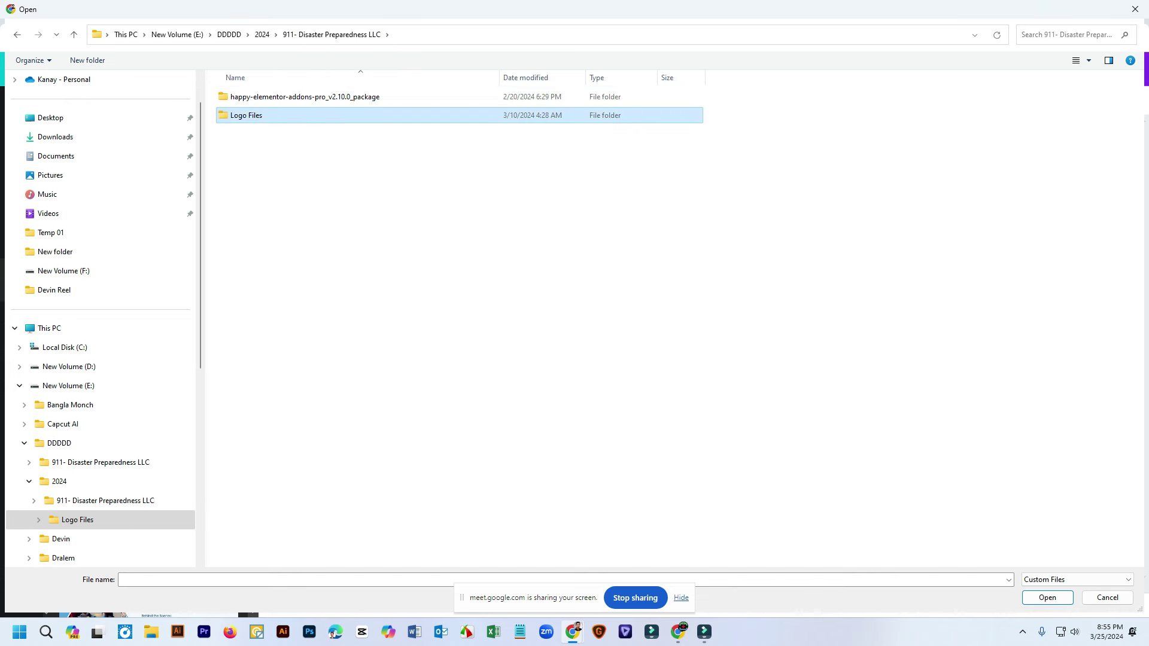
double_click(246, 115)
double_click(246, 113)
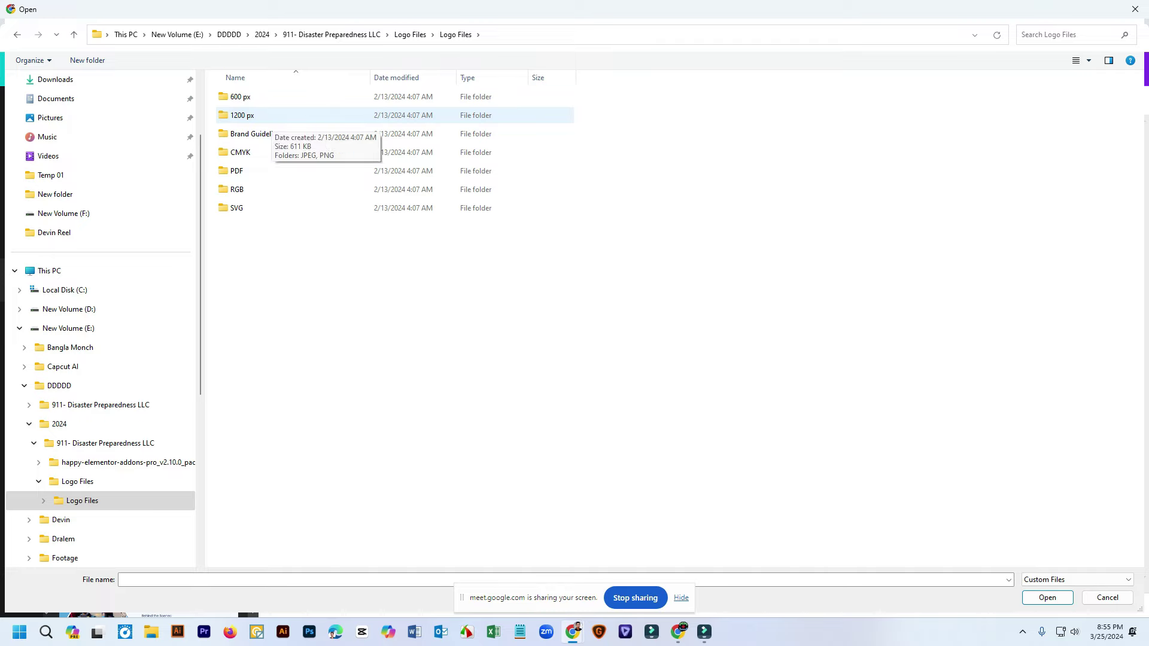
click(258, 116)
double_click(246, 115)
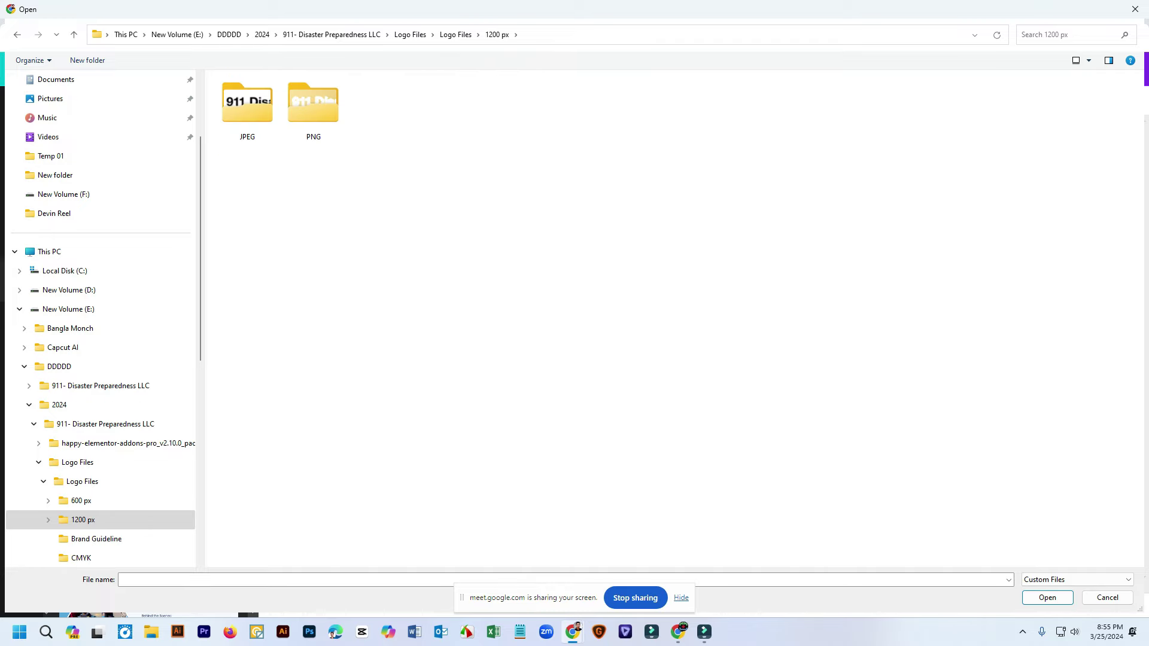
Upload all the logo images from the PNG folder to the Canva design
double_click(313, 108)
drag(1108, 371, 283, 172)
key(Return)
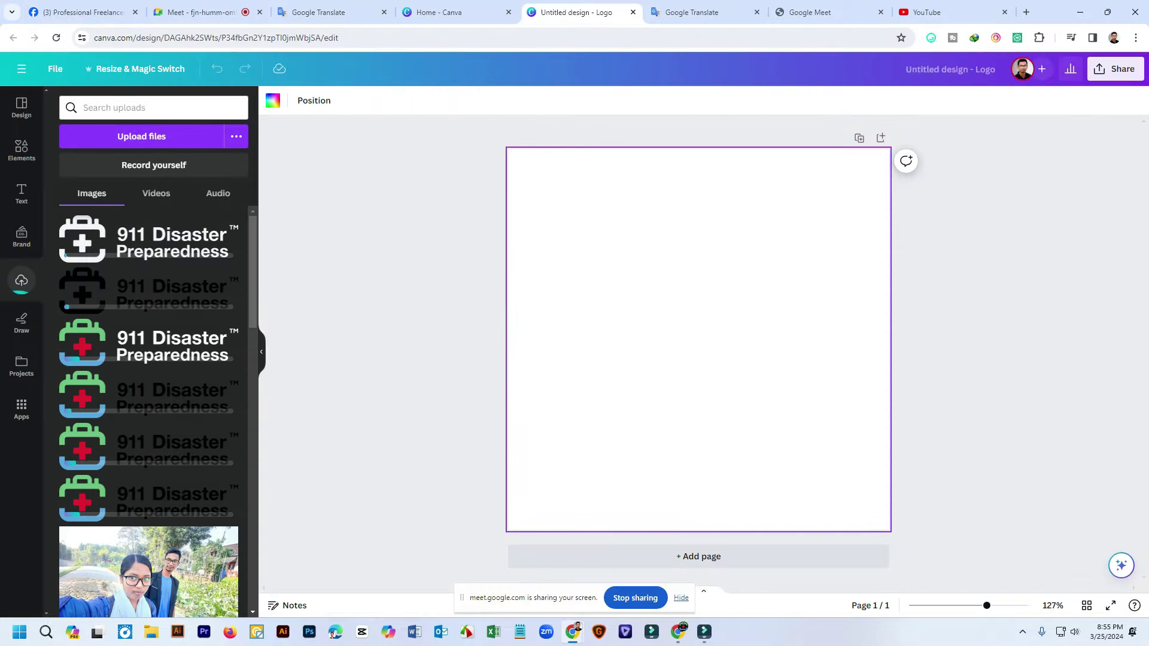
Add the coloured logo with white lettering to the page and move it slightly above the centre
click(148, 343)
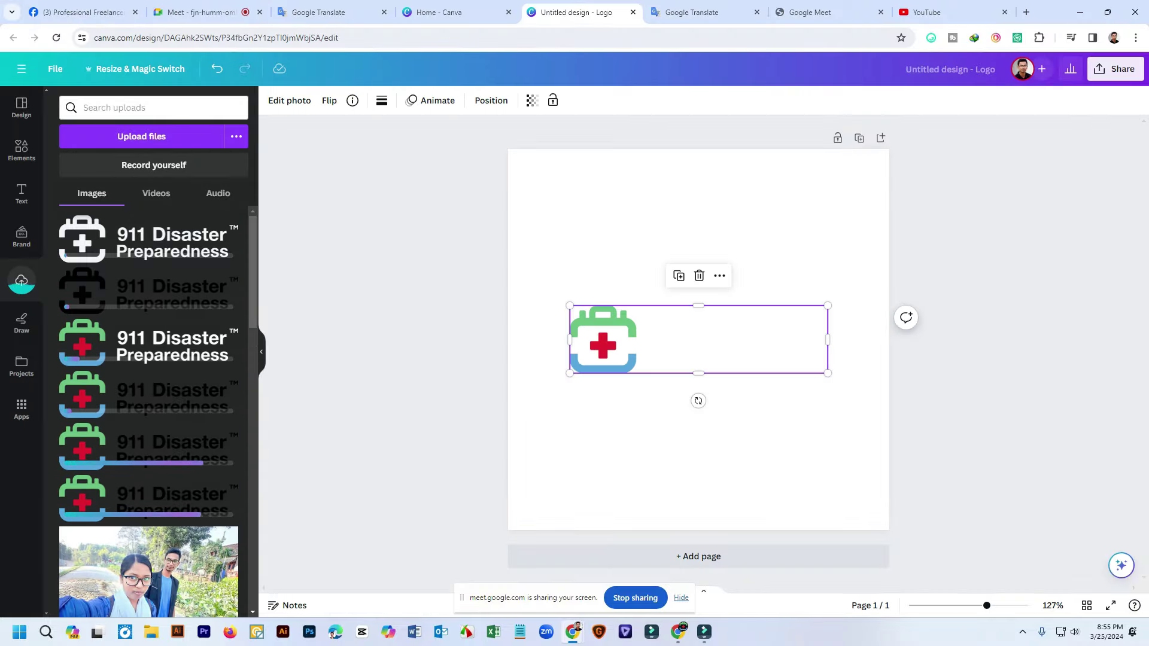
click(699, 449)
drag(603, 345, 615, 306)
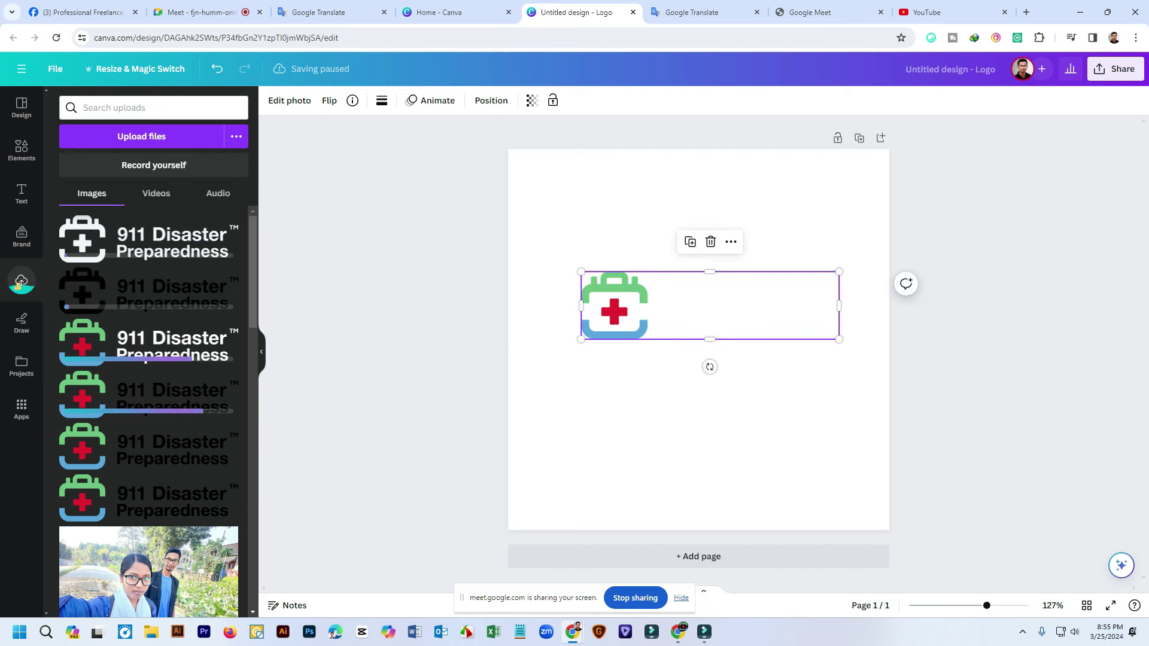
Add the coloured logo with black lettering to the page and place it below the first logo
click(148, 394)
drag(698, 339, 714, 412)
click(769, 353)
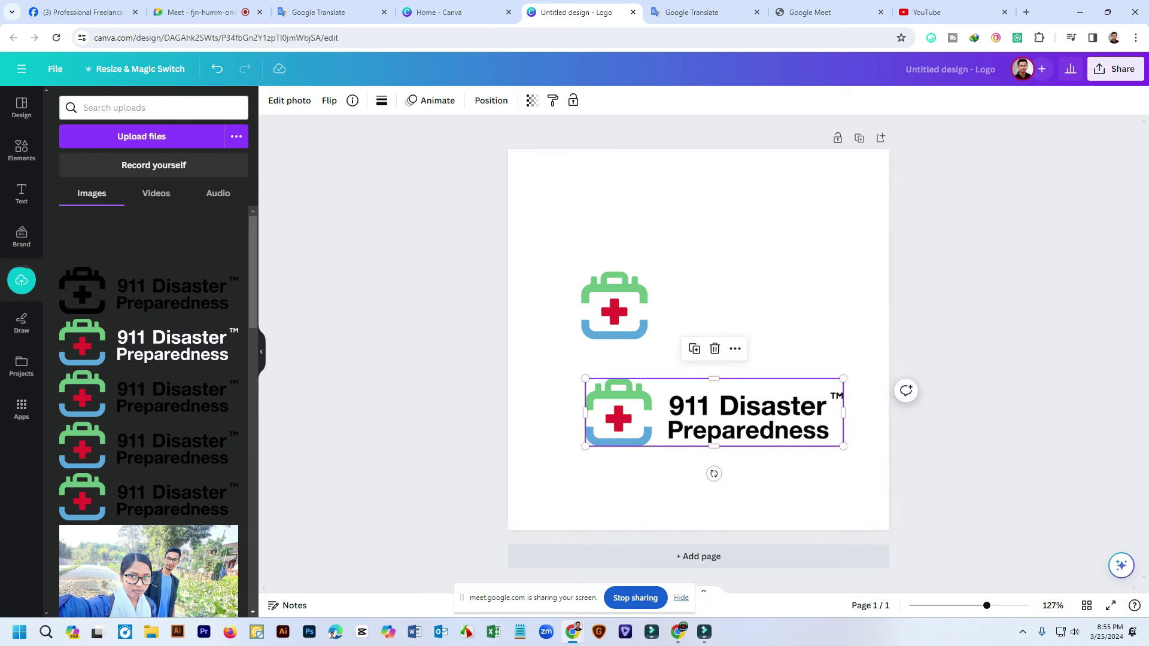
Switch to the Instagram window and look through the suggested accounts on the home page
mouse_move(678, 631)
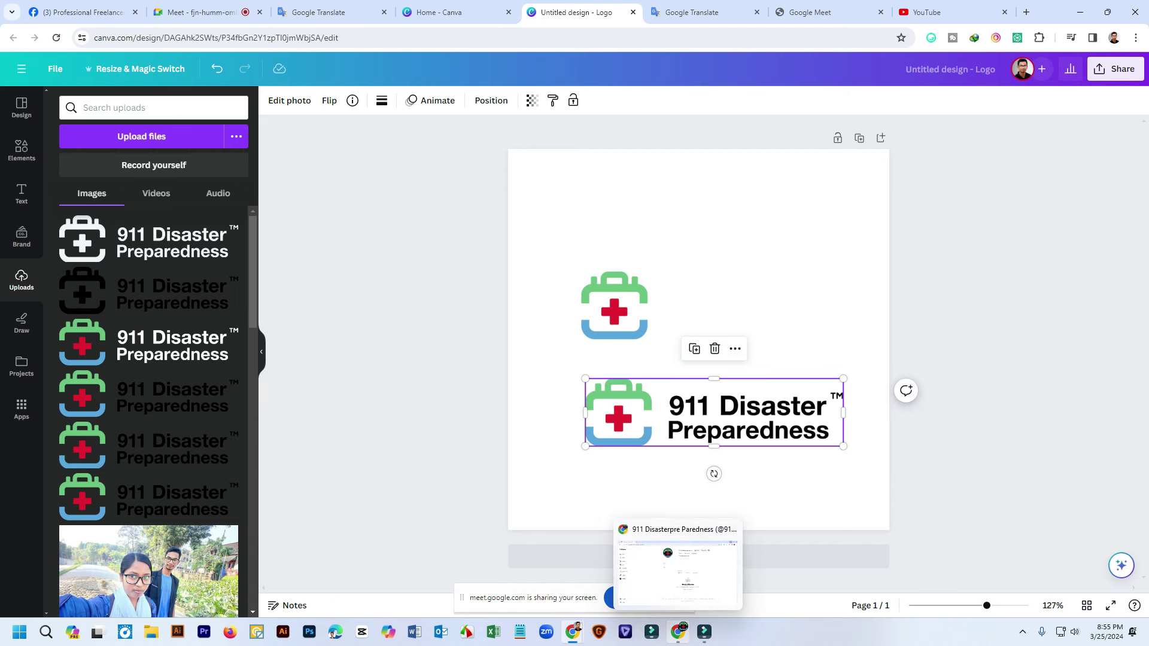
click(678, 631)
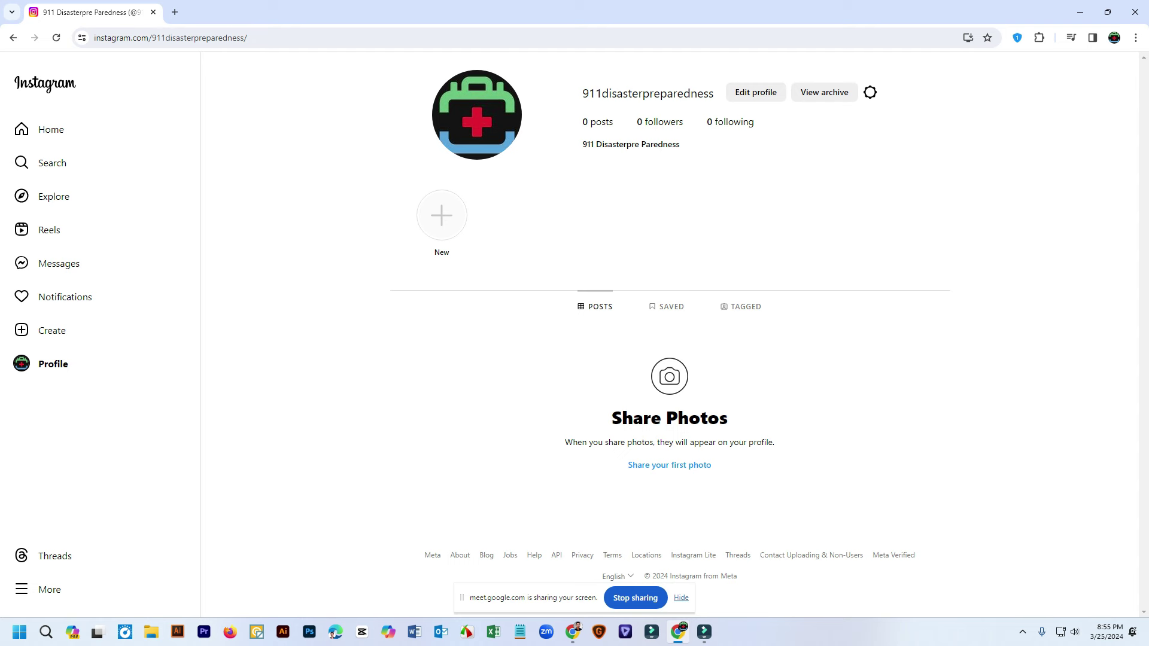
click(22, 129)
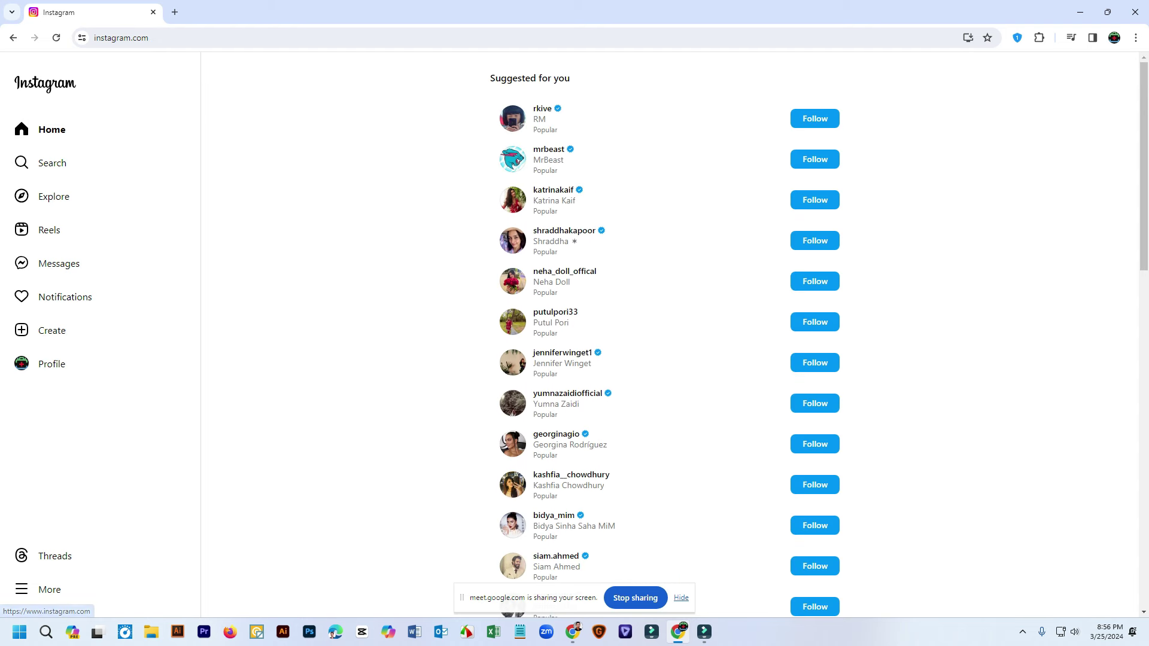
scroll(669, 335, down, 3)
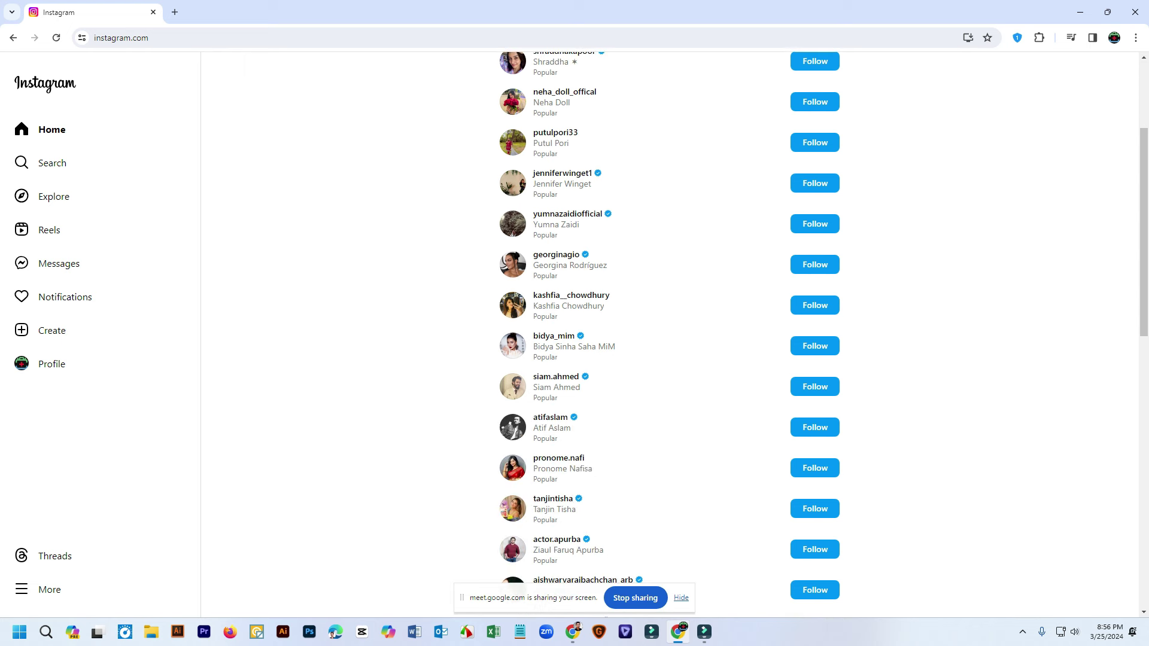
scroll(669, 336, up, 3)
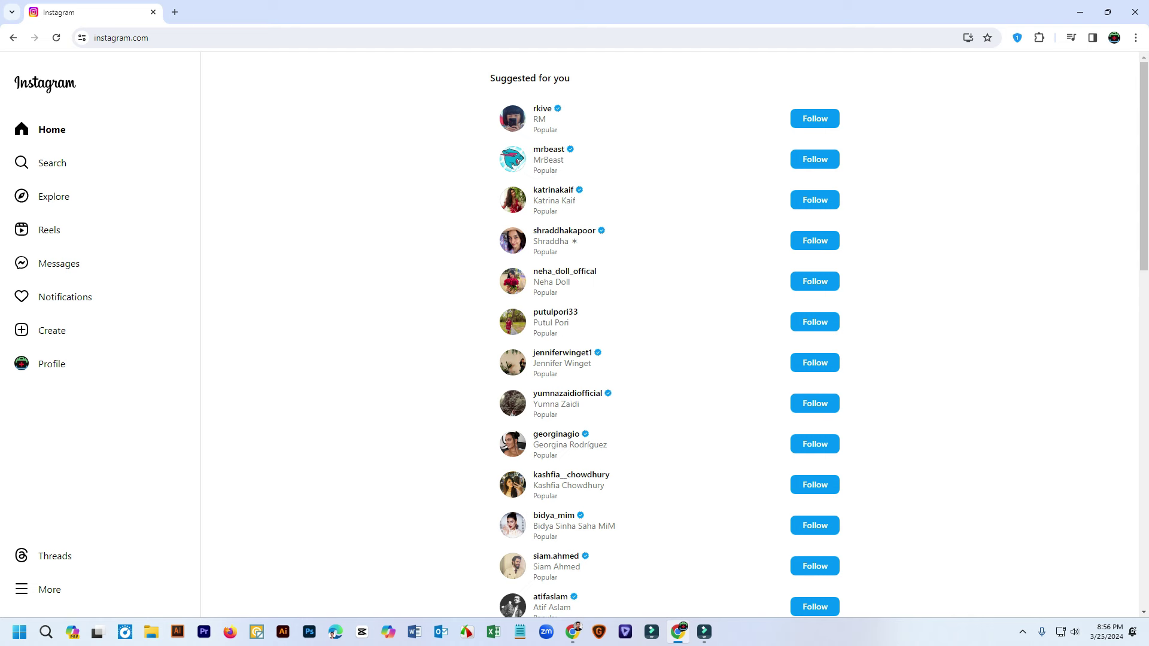
scroll(670, 335, down, 5)
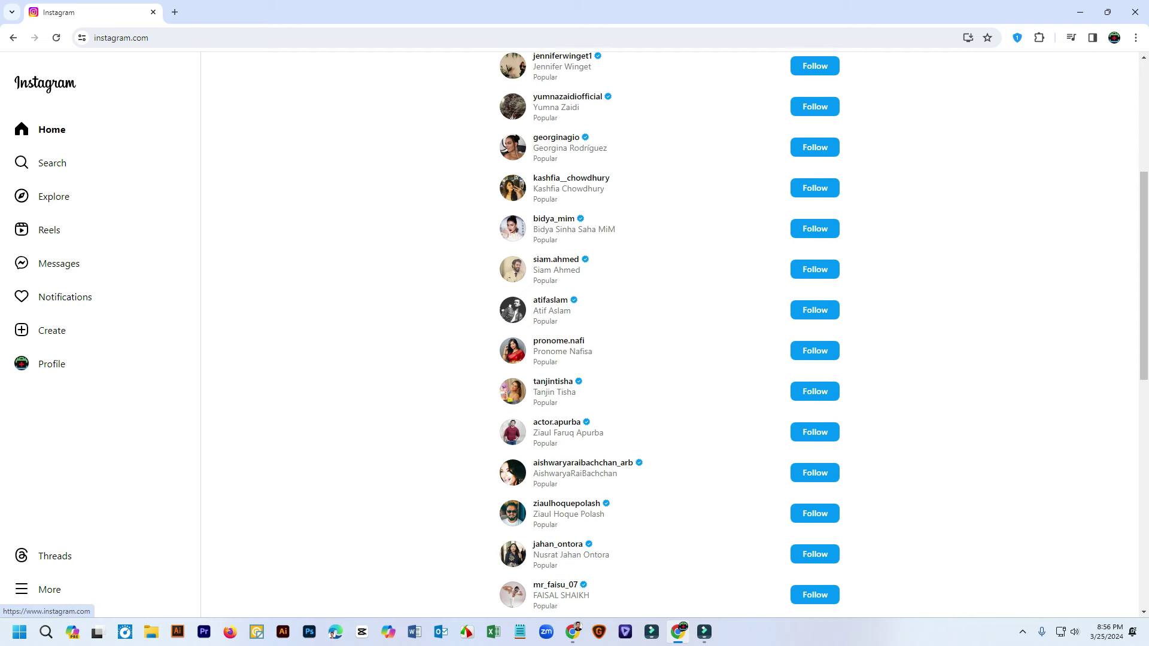
scroll(670, 335, up, 2)
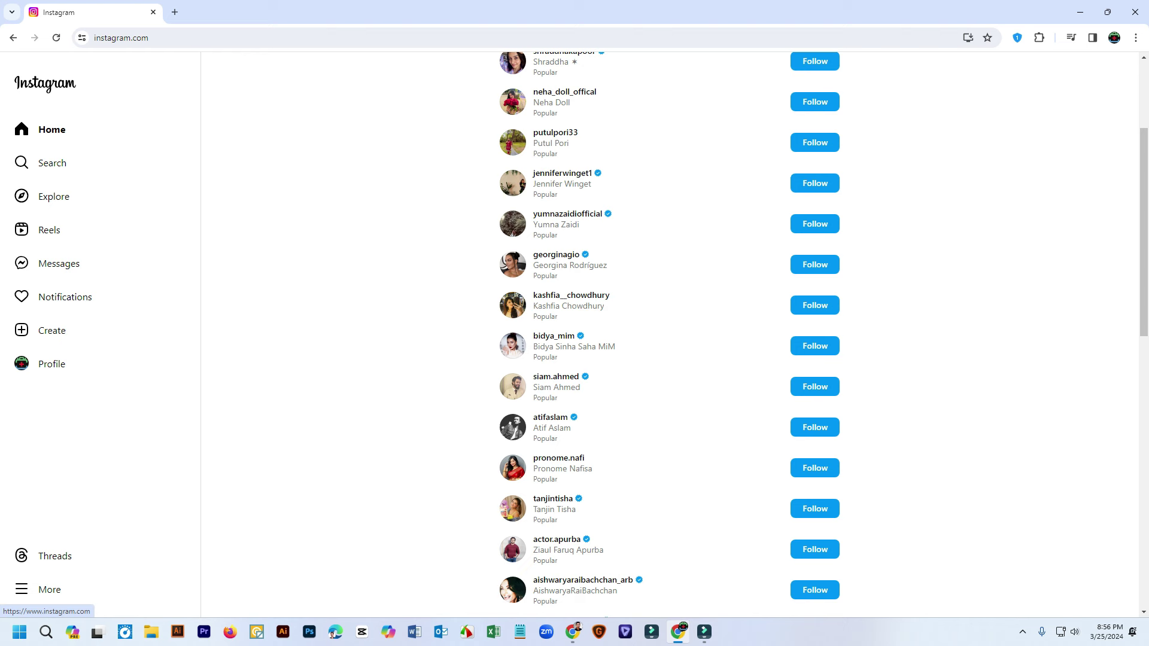
scroll(670, 335, up, 3)
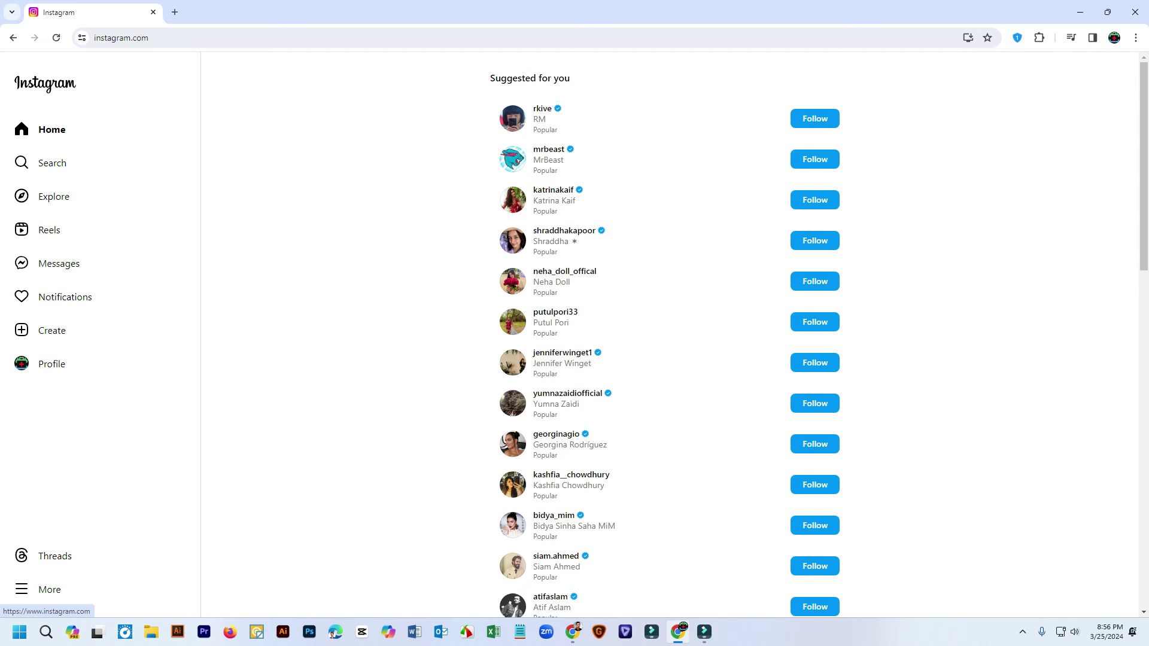
scroll(669, 335, down, 15)
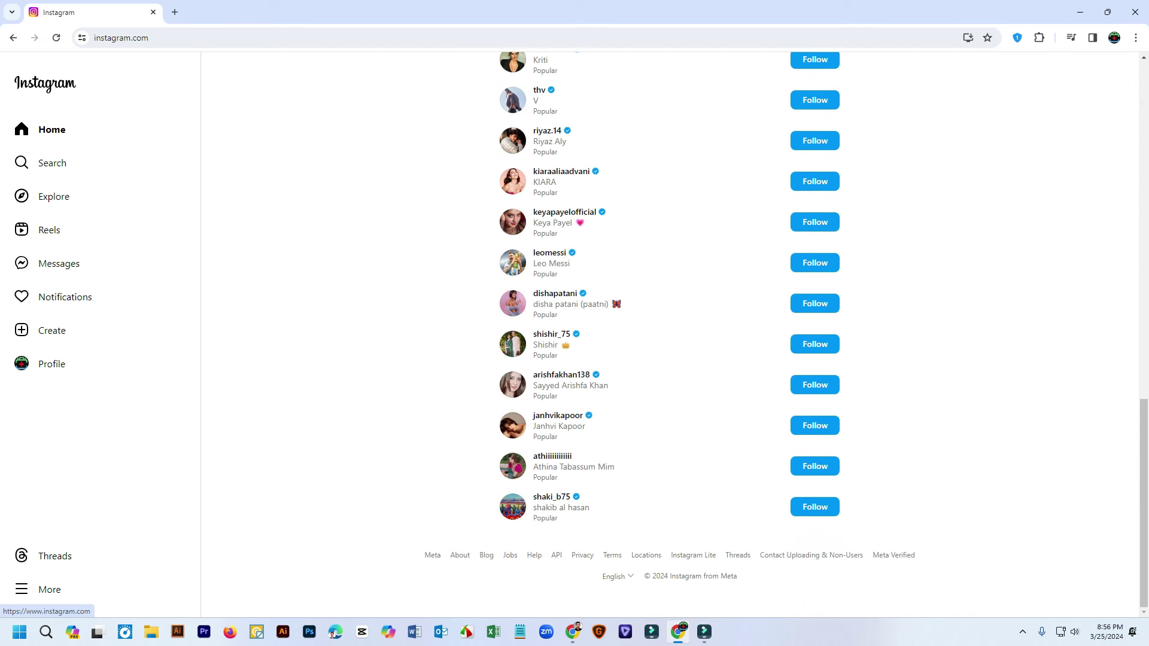
Search Instagram for "justin be" and open the justinbieber profile
click(51, 163)
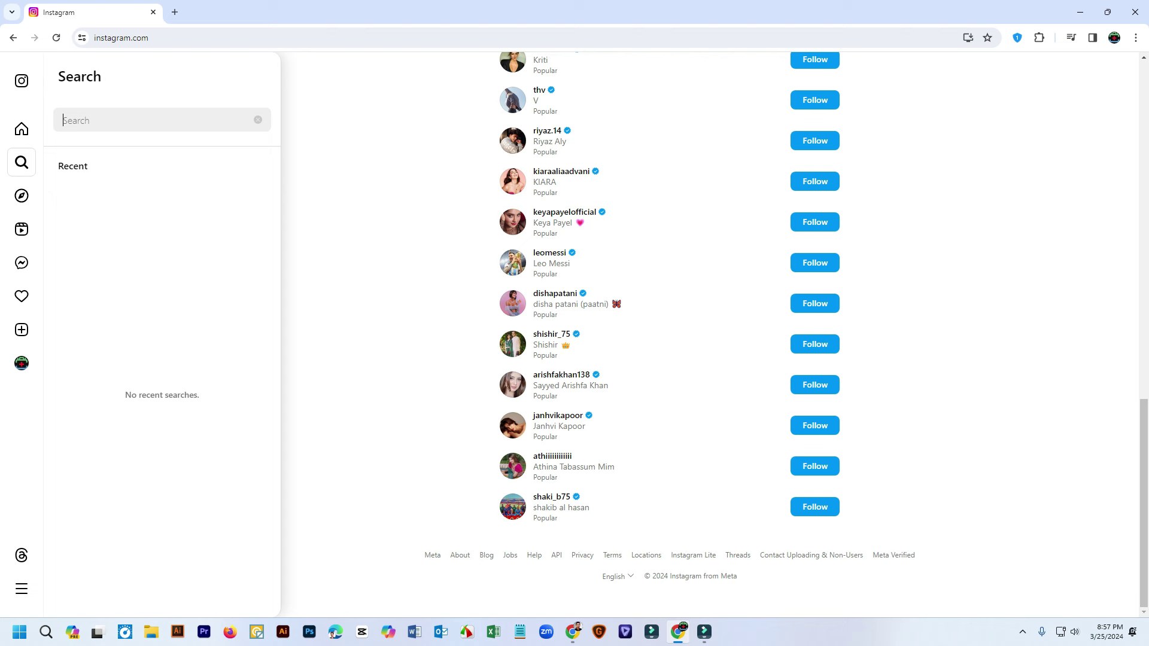
text(jus)
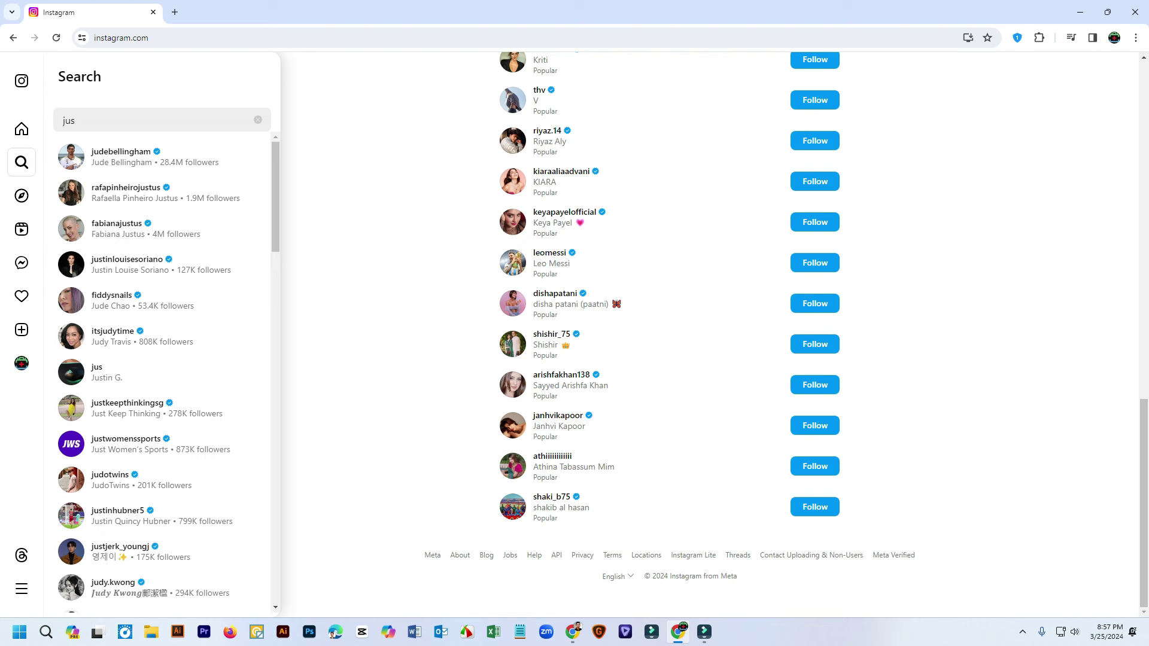
text(tin)
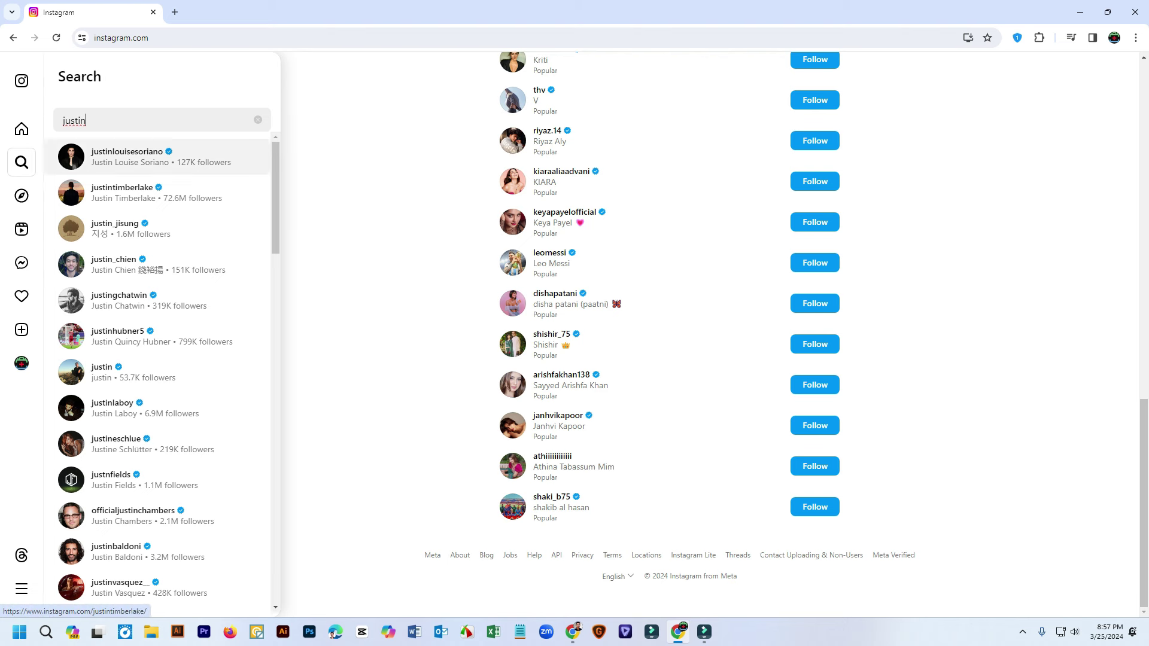
scroll(156, 287, down, 2)
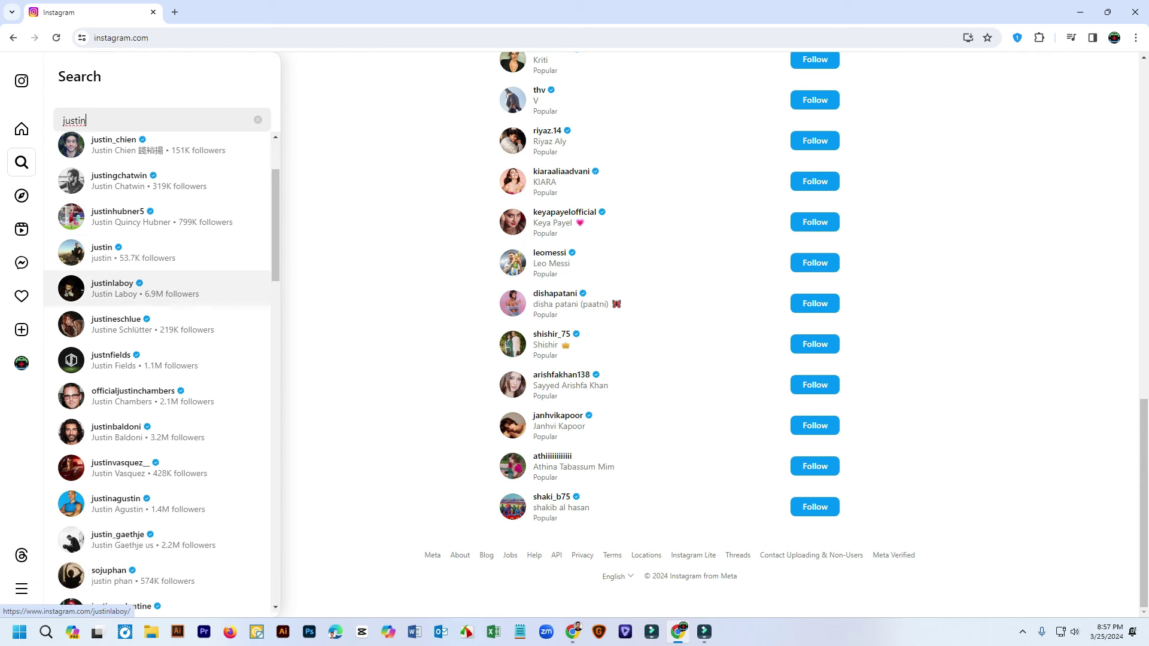
scroll(155, 288, up, 2)
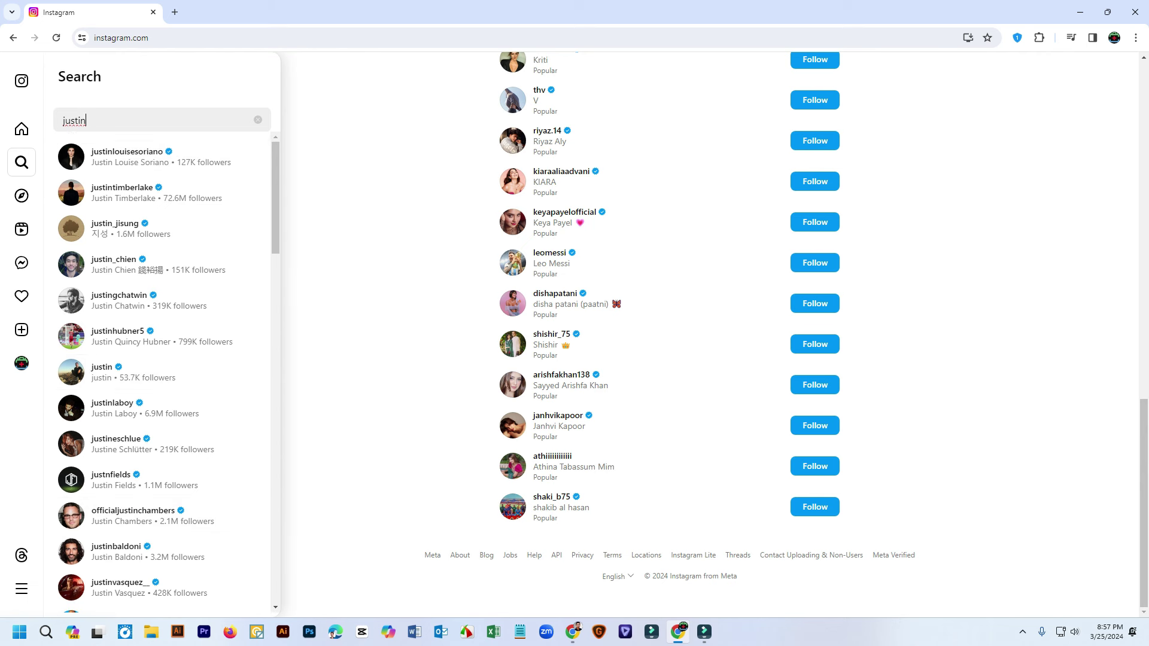
text(b)
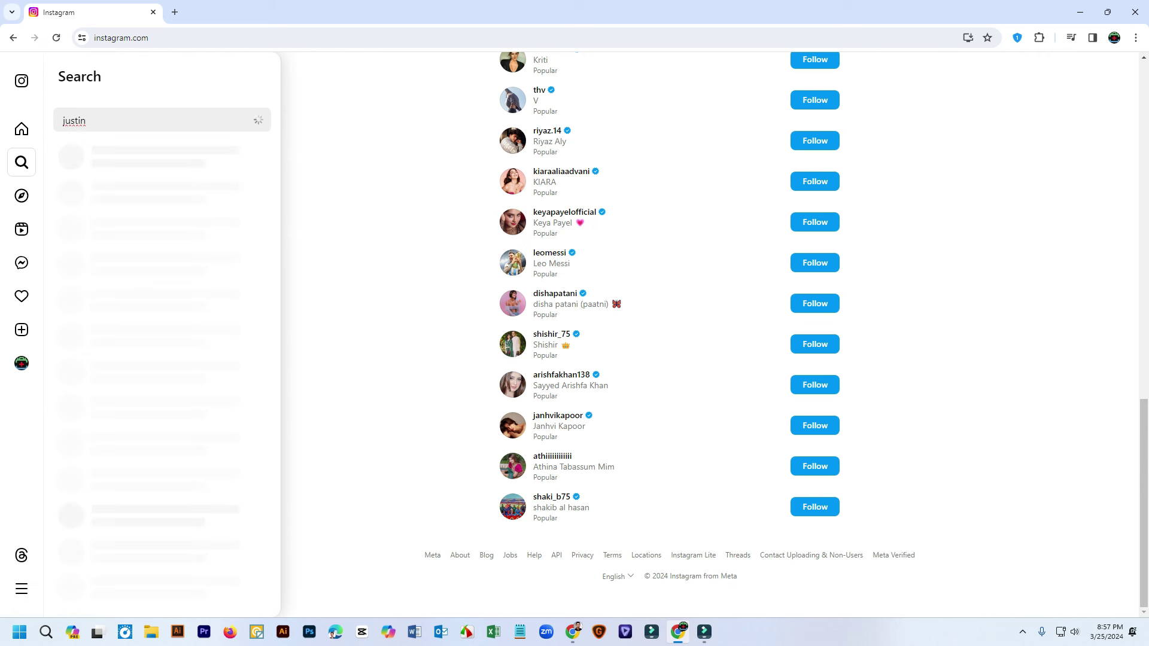
text(e)
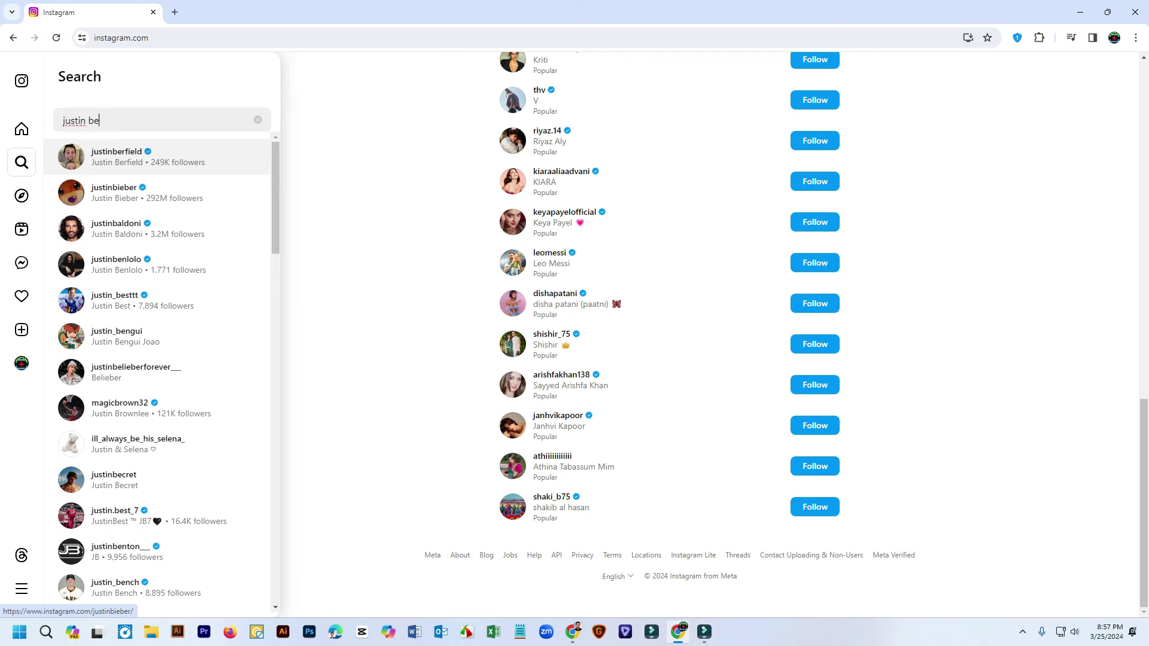
click(146, 192)
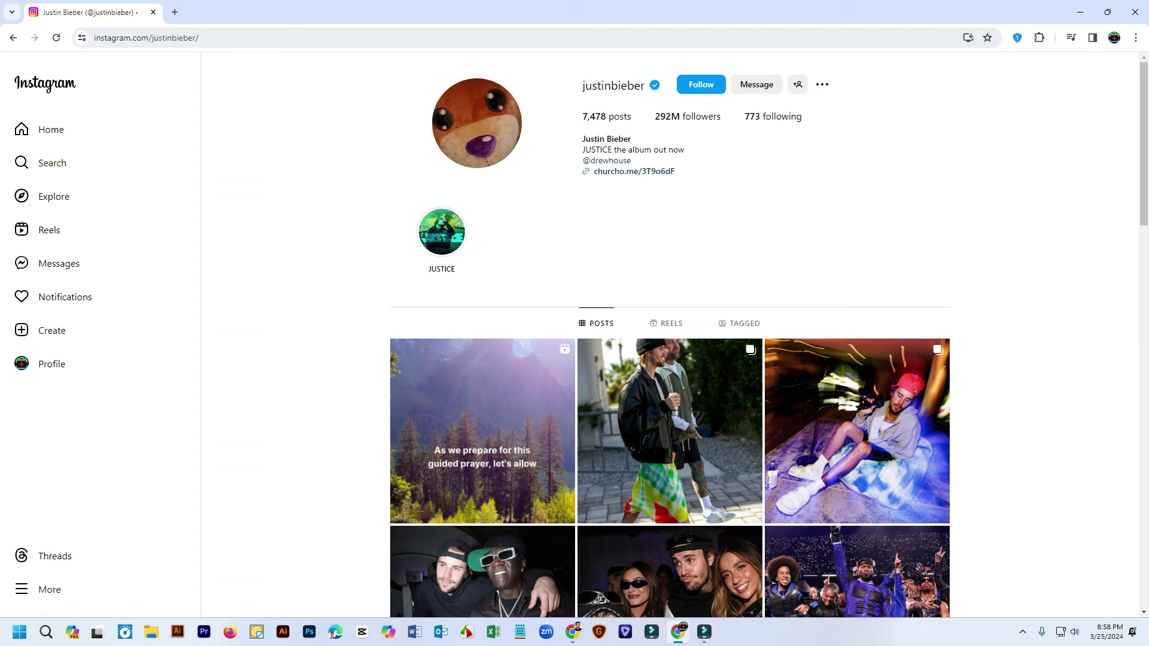
Follow the justinbieber profile and the kendalljenner account suggested on it
scroll(670, 336, down, 5)
scroll(670, 335, up, 5)
click(701, 84)
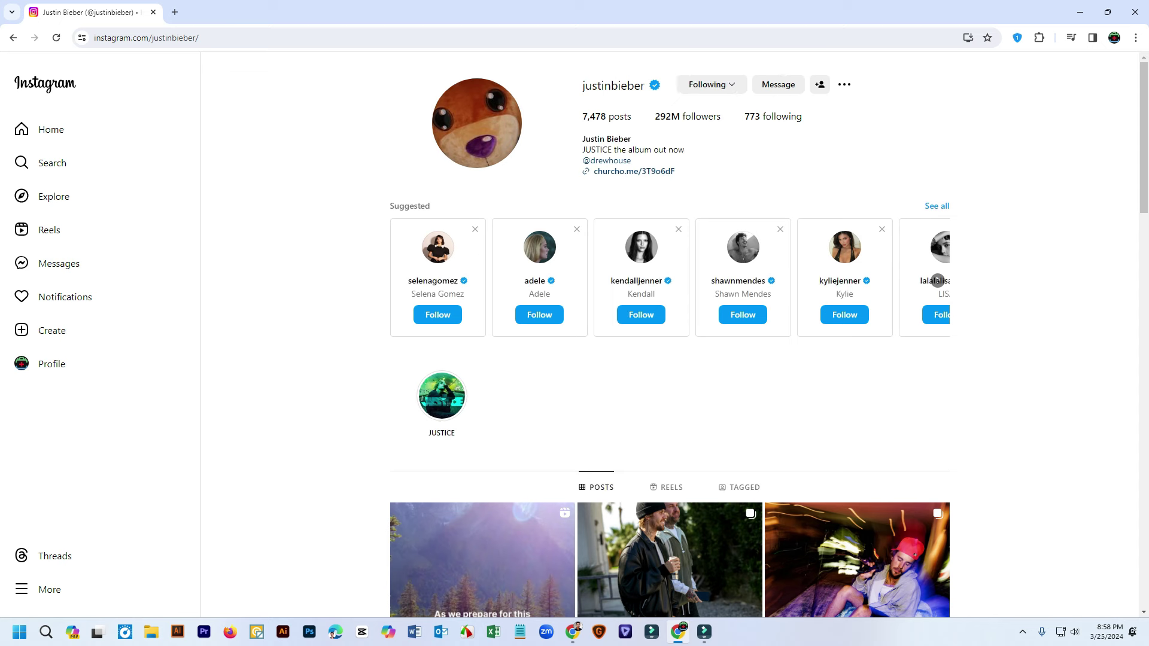
click(641, 315)
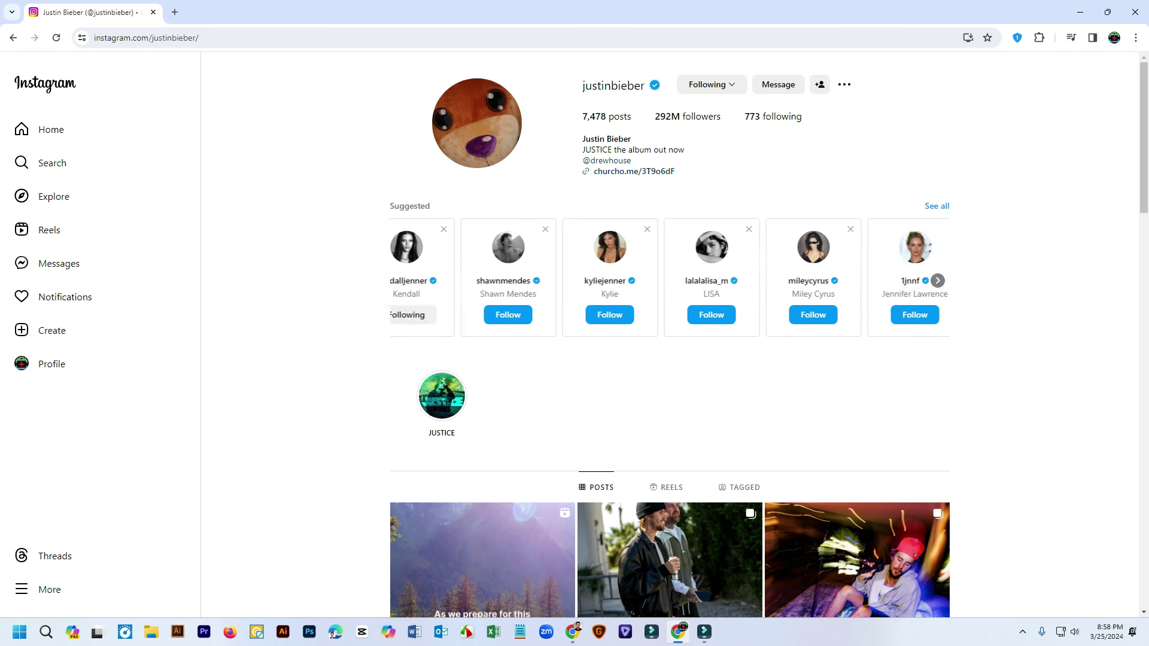
Browse the remaining suggested accounts on the justinbieber profile
click(938, 281)
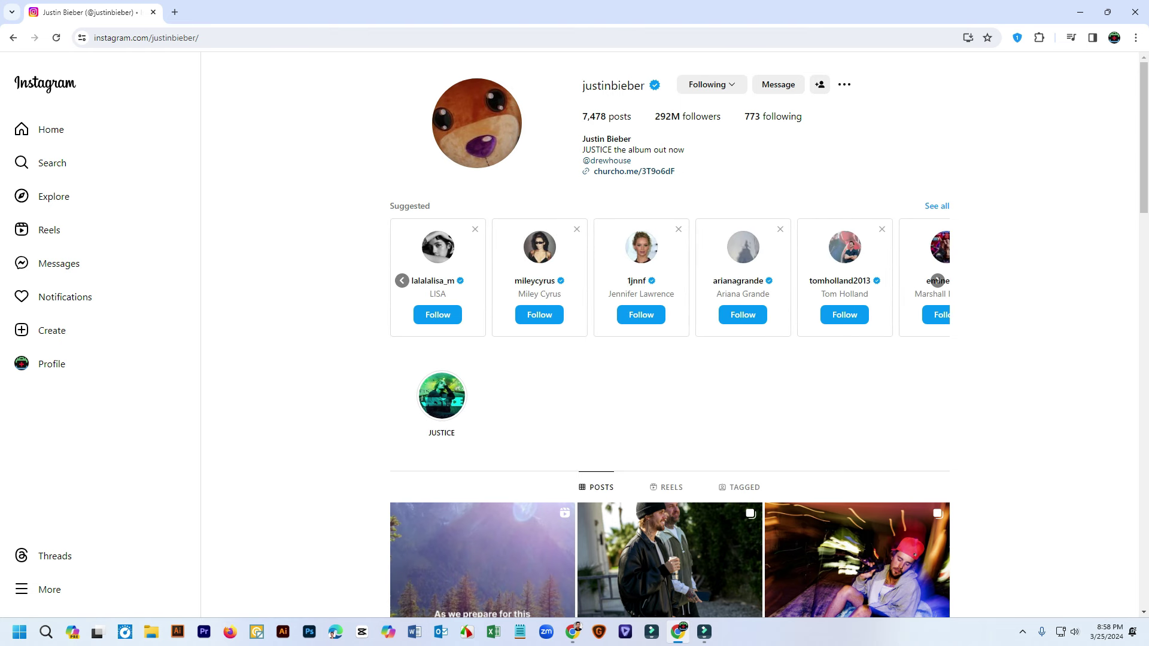
click(938, 281)
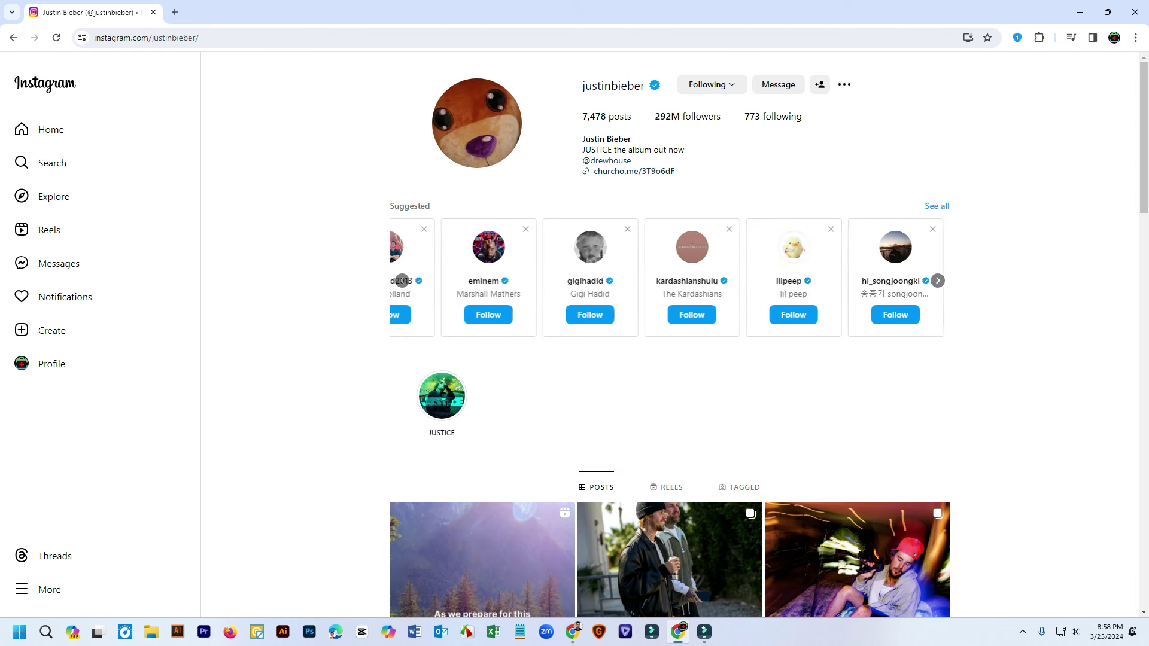
click(937, 281)
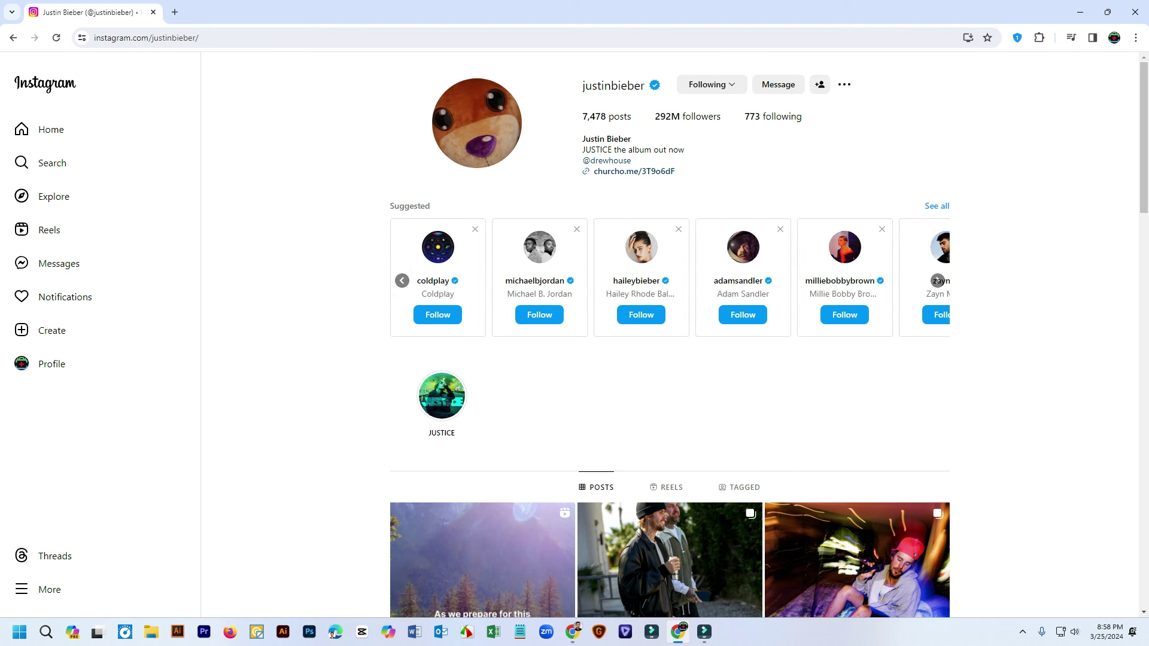
click(938, 280)
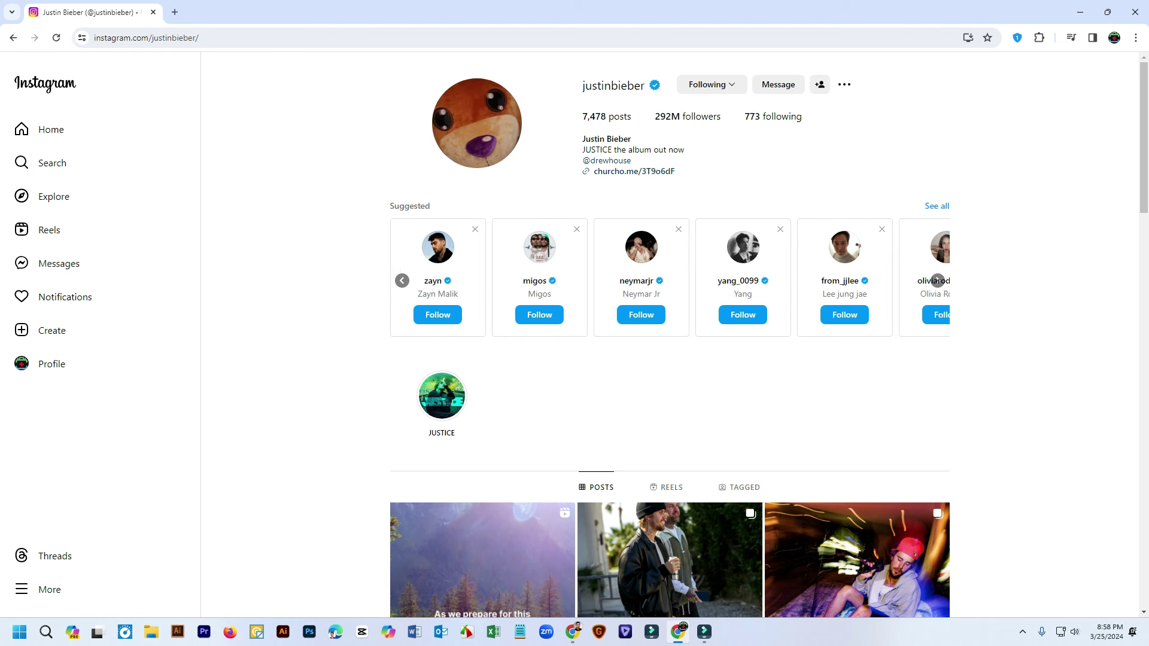
click(938, 281)
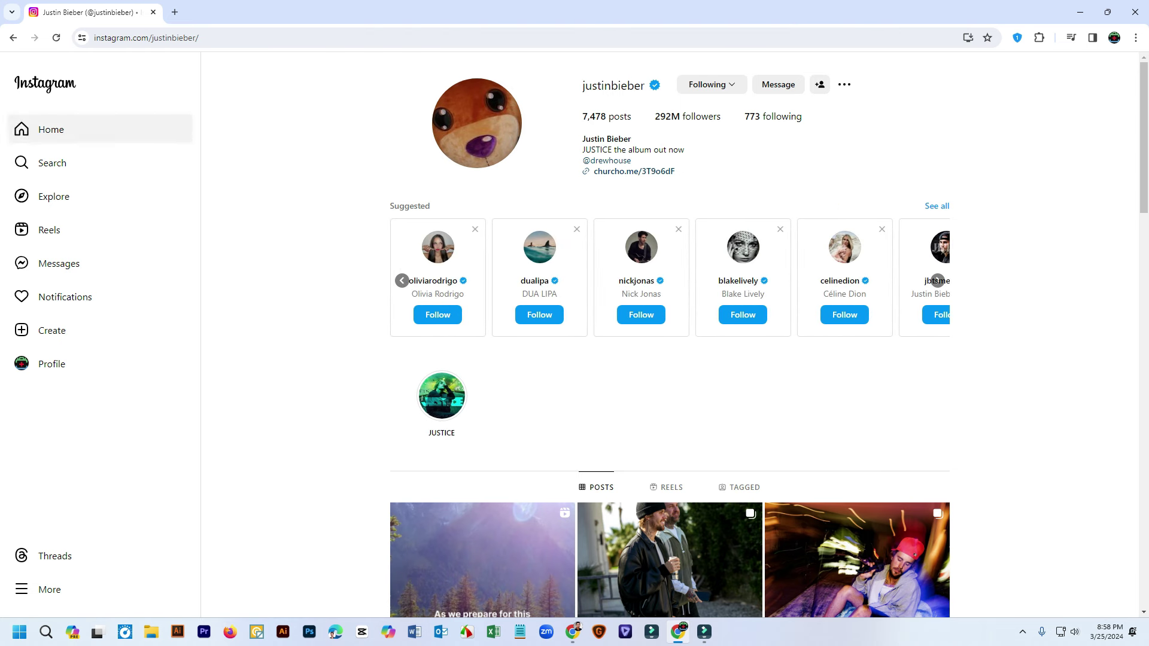
Search Instagram for "barak" and open the barackobama profile
click(52, 163)
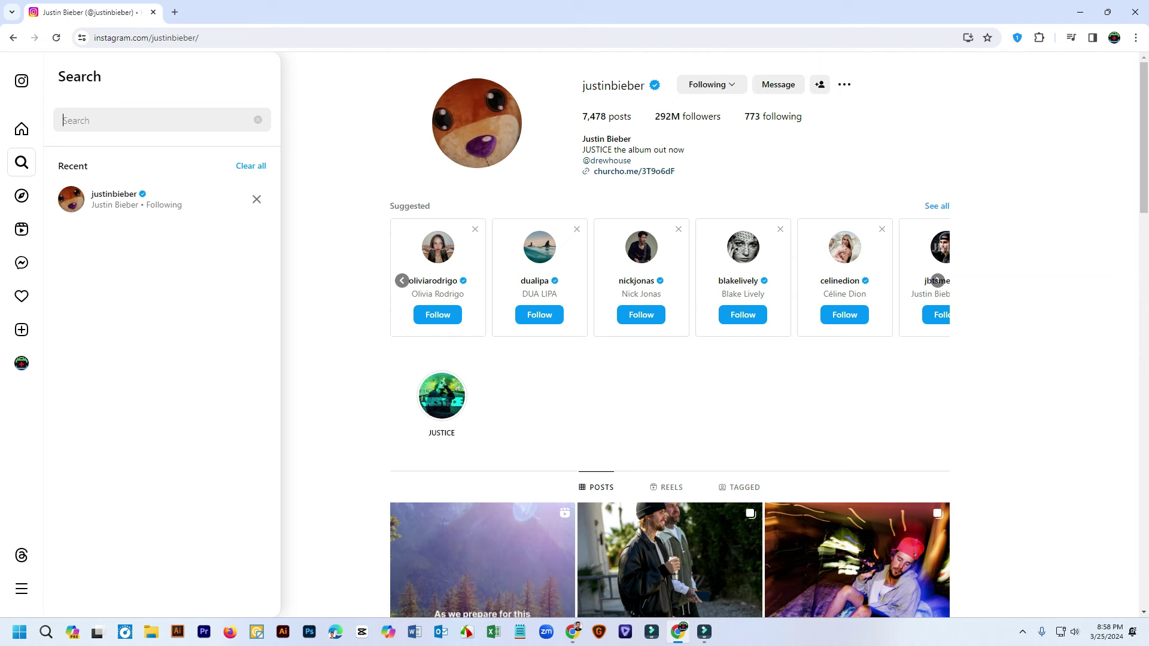
text(barak)
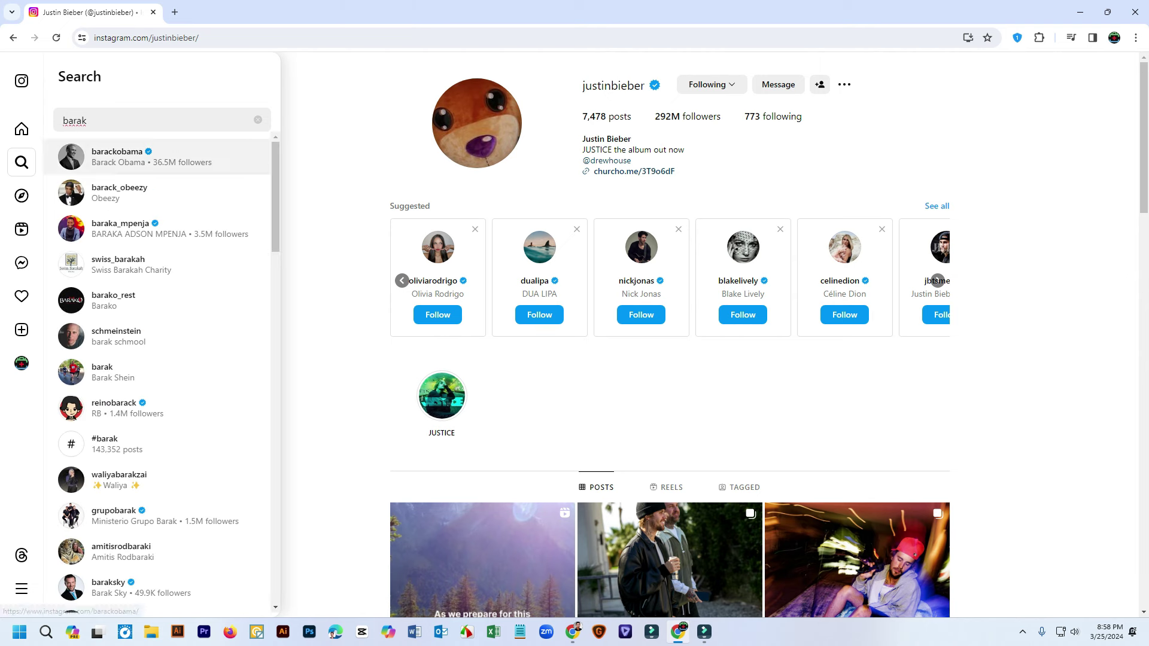
click(117, 157)
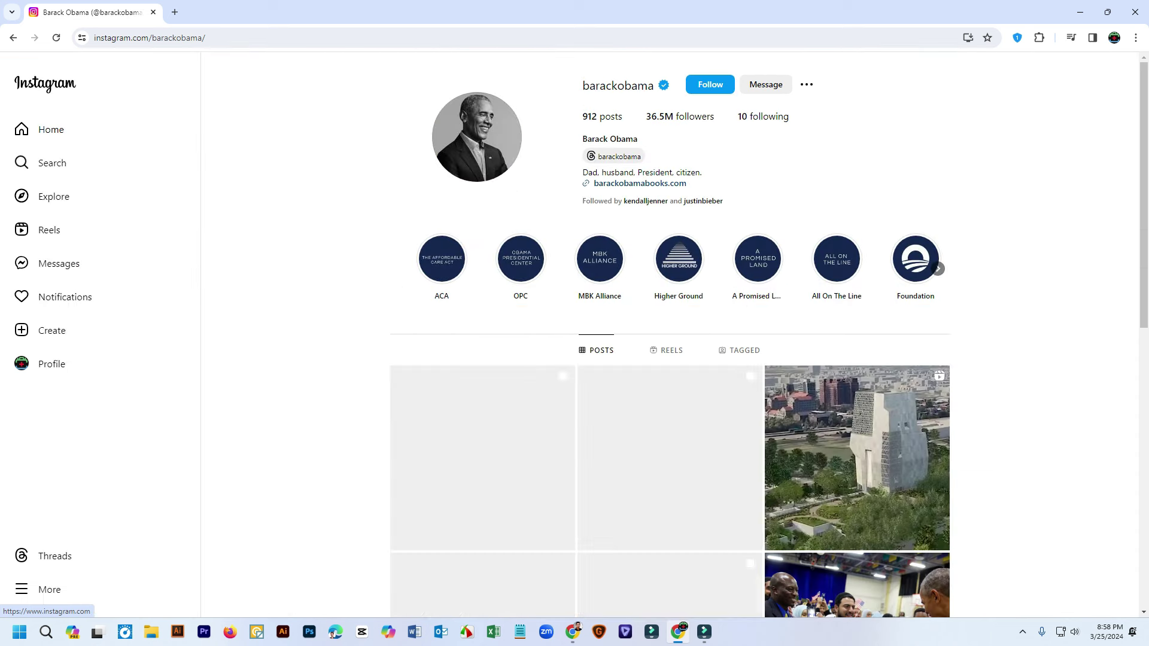
Follow the barackobama profile and look over its posts
click(710, 84)
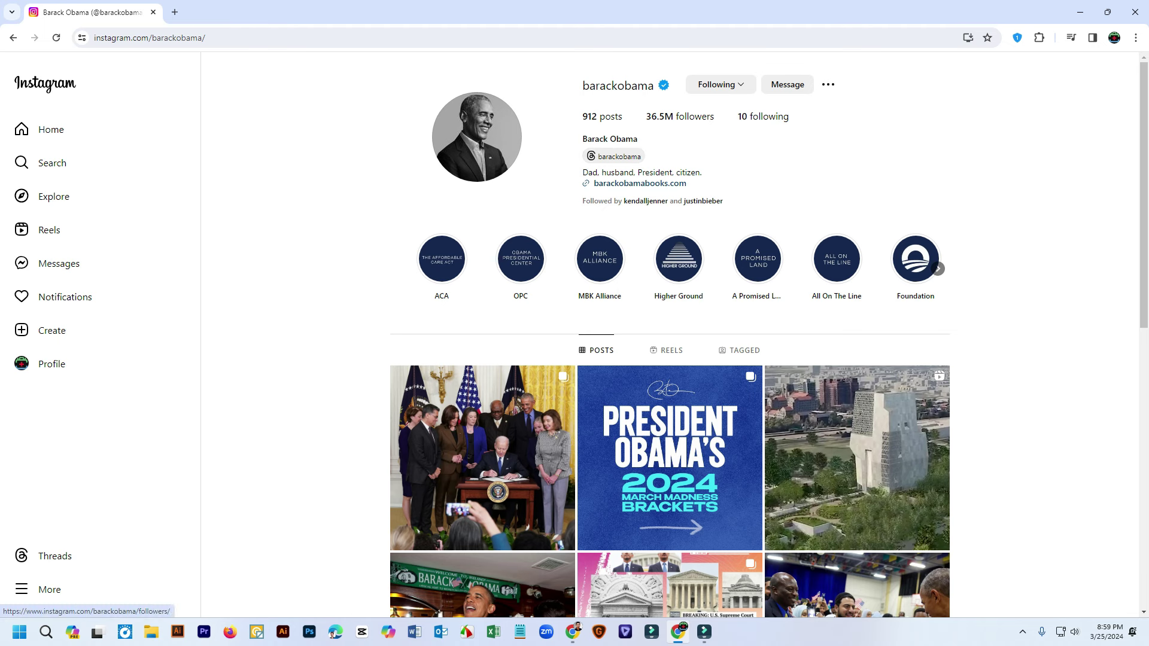
drag(583, 139, 637, 139)
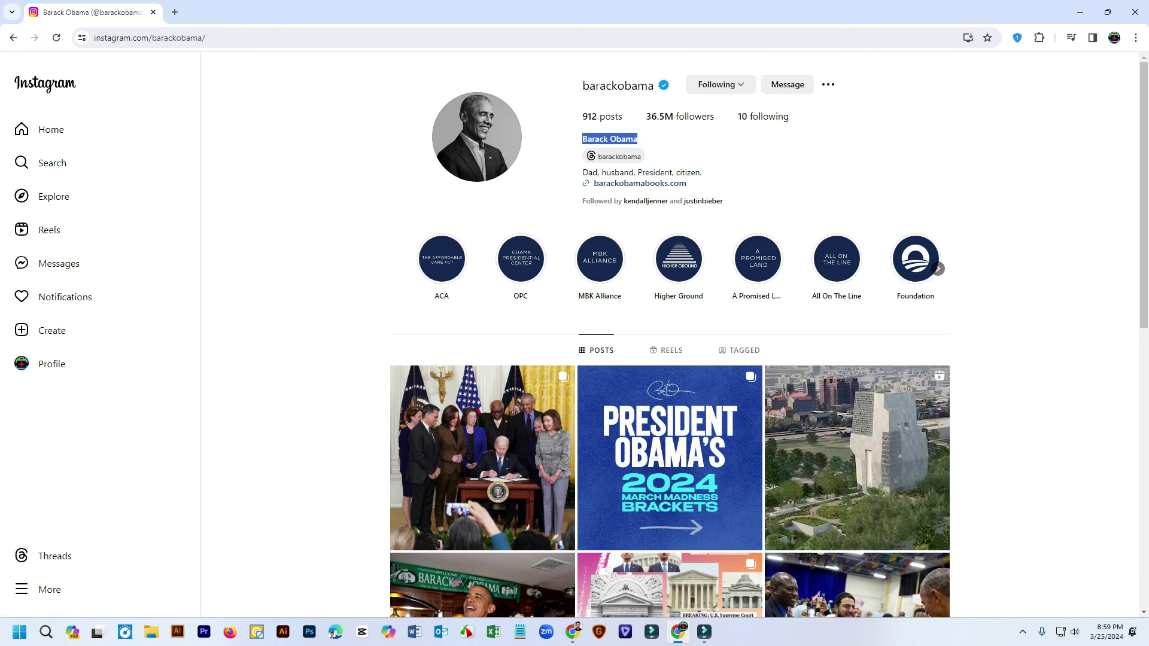
scroll(719, 419, down, 6)
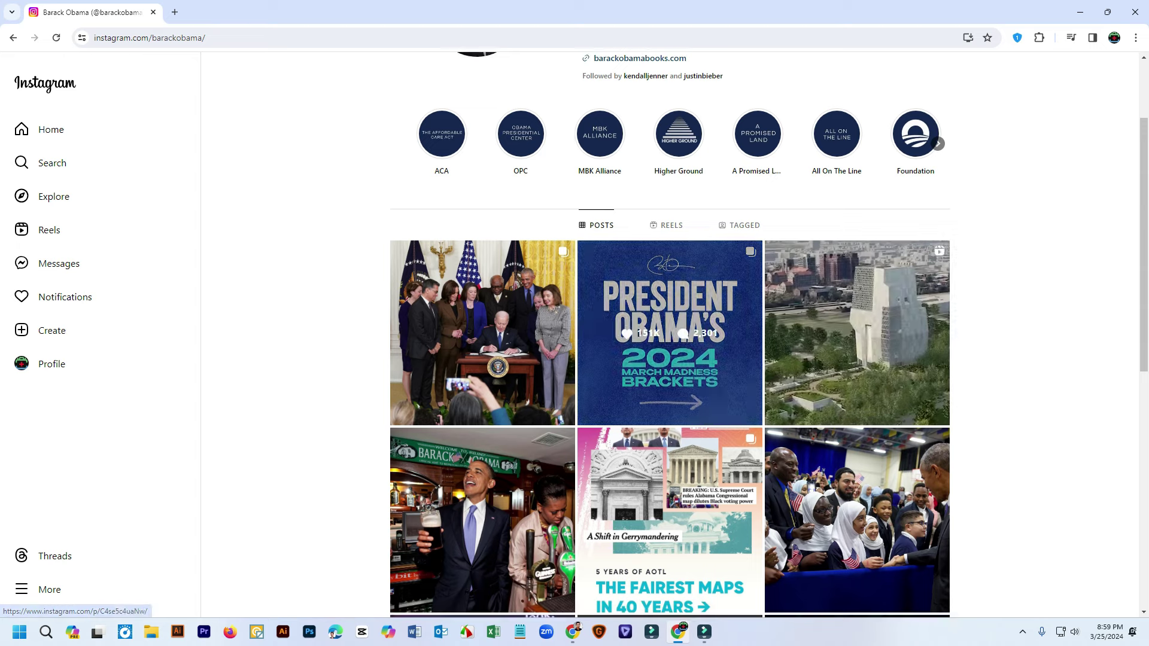
scroll(670, 461, up, 6)
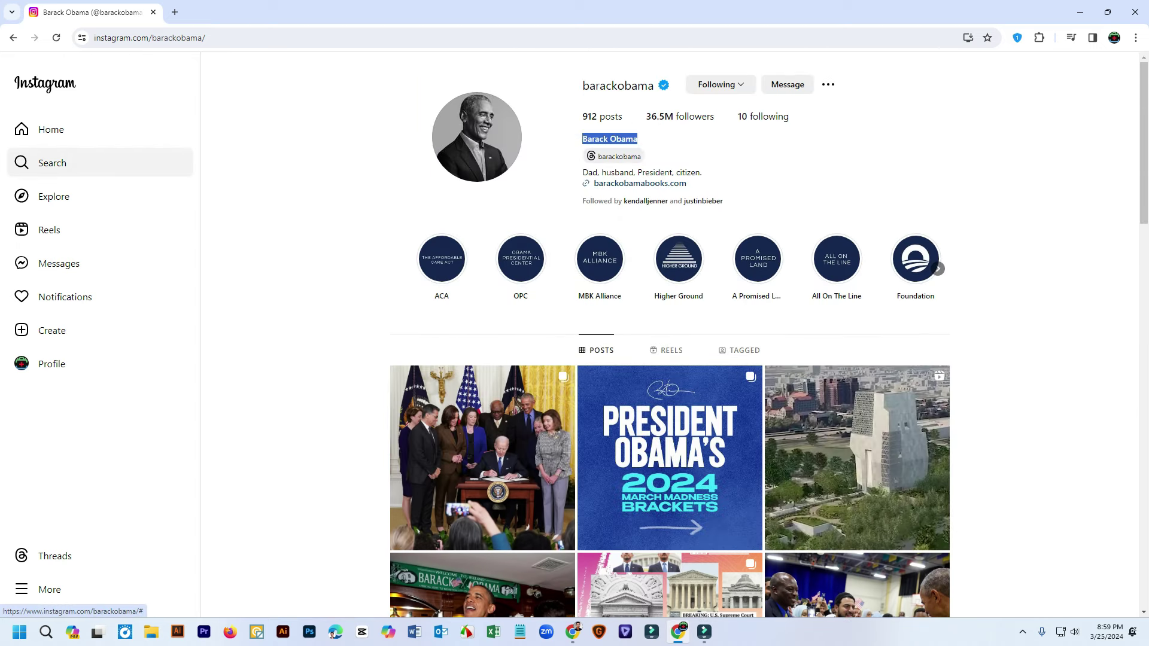
Search Instagram for "joe" and follow the joebiden profile
click(52, 163)
text(joe)
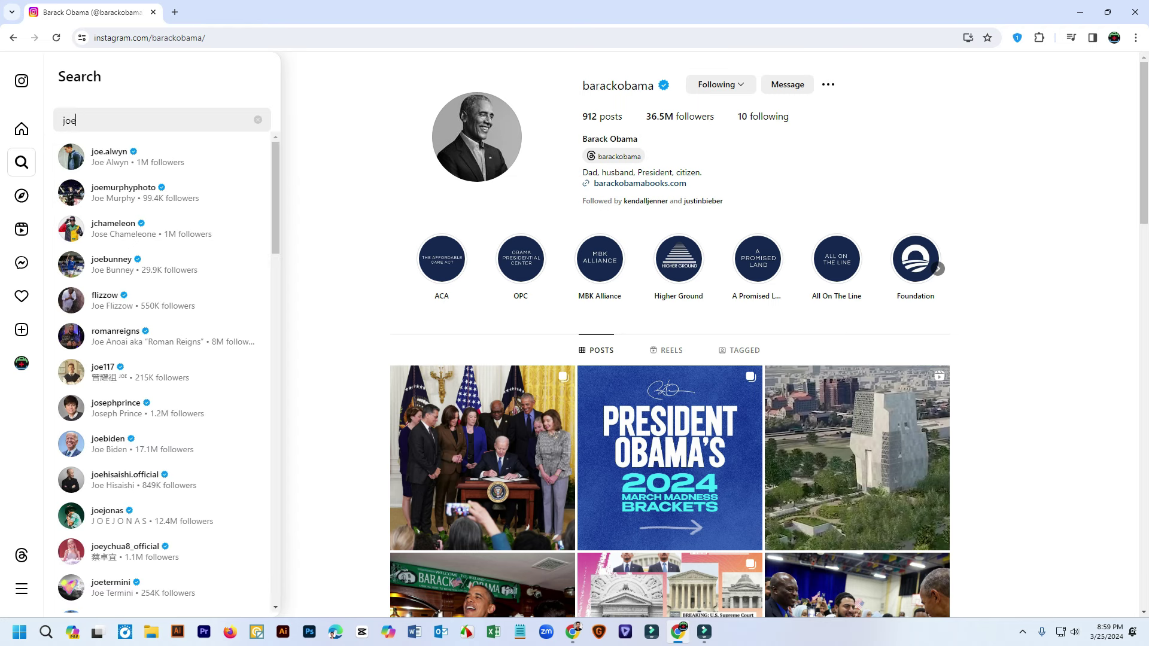
click(120, 444)
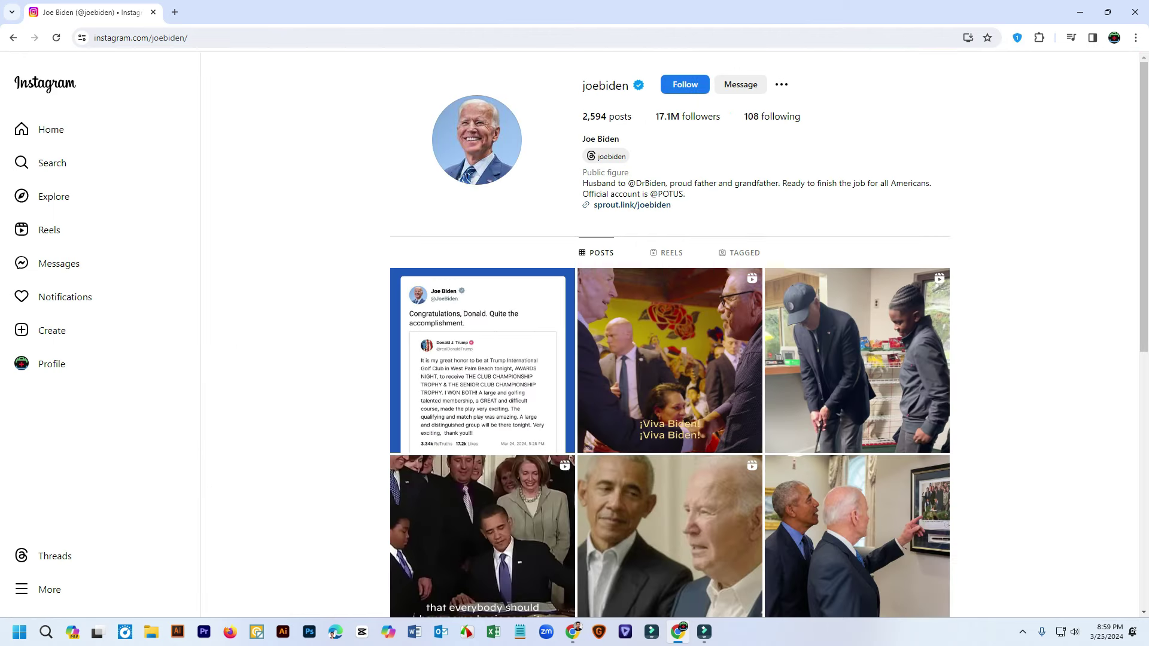
click(685, 84)
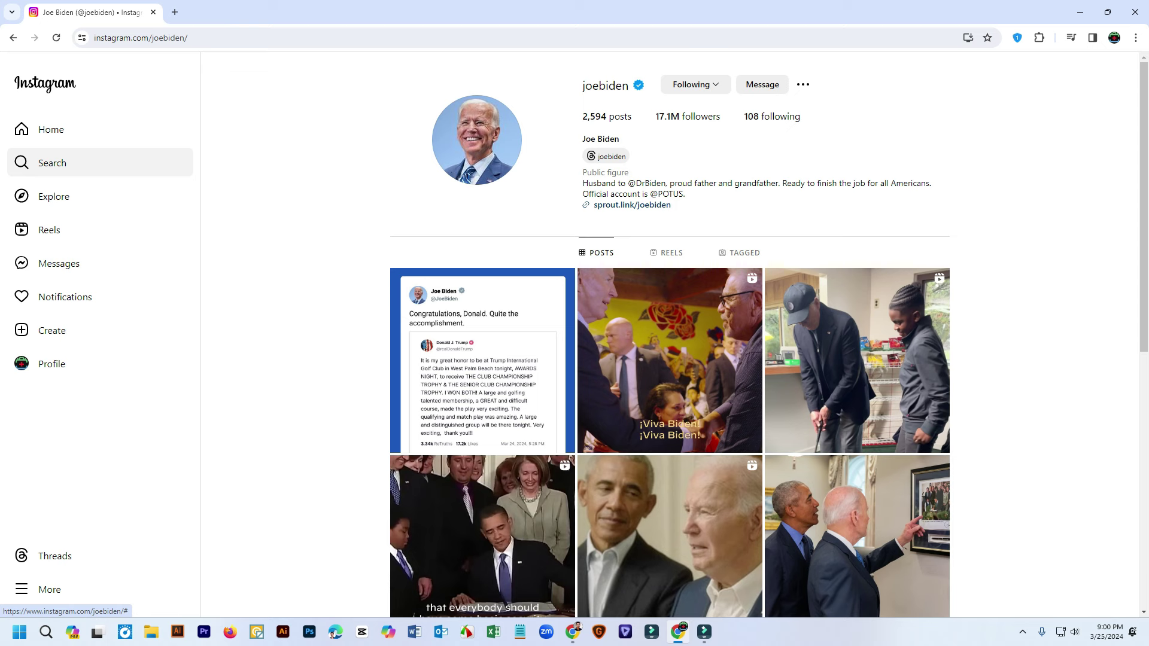
Search Instagram for "rescue team" and open the tiger.rescue_team profile
click(52, 163)
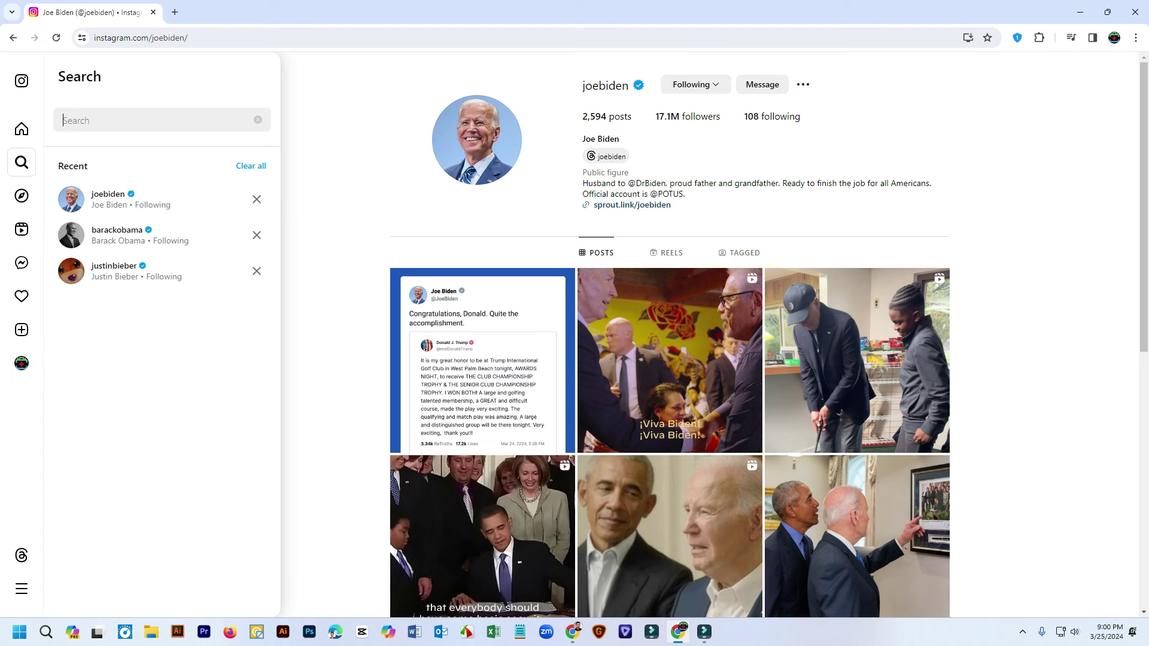
text(resc)
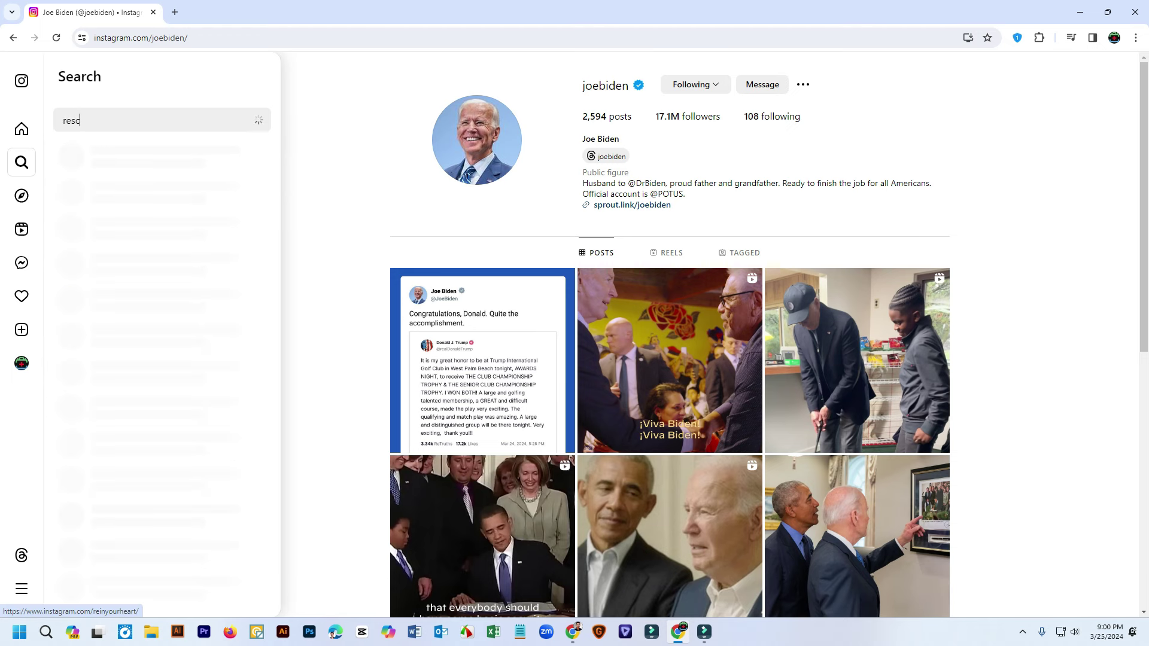
text(ue tea)
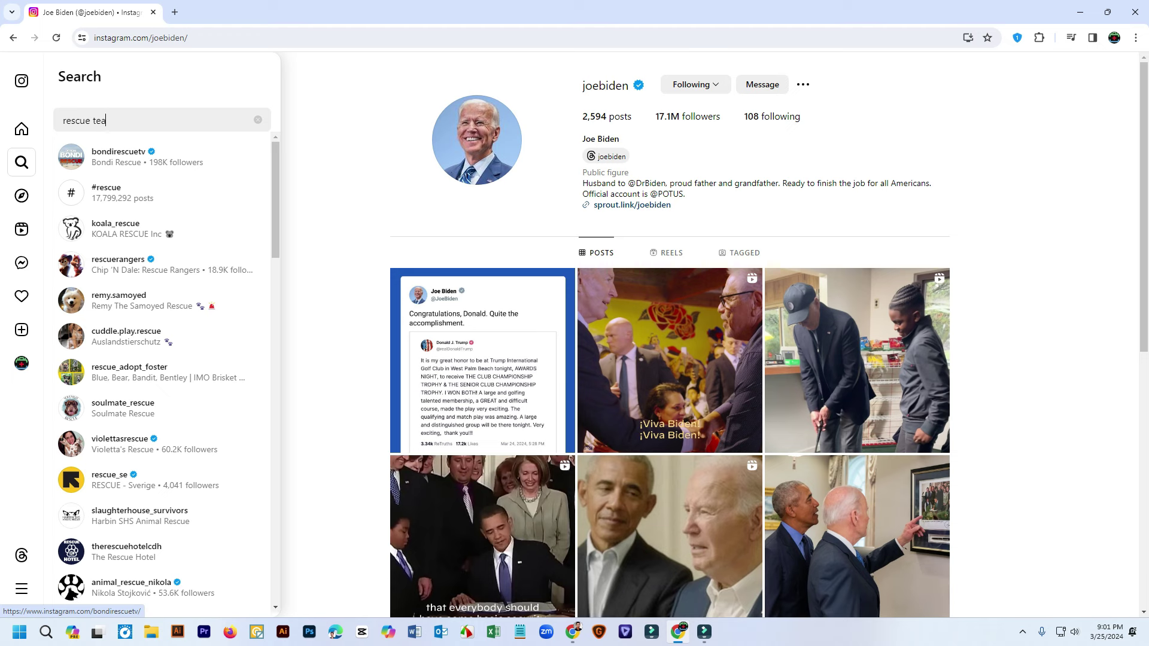
text(m)
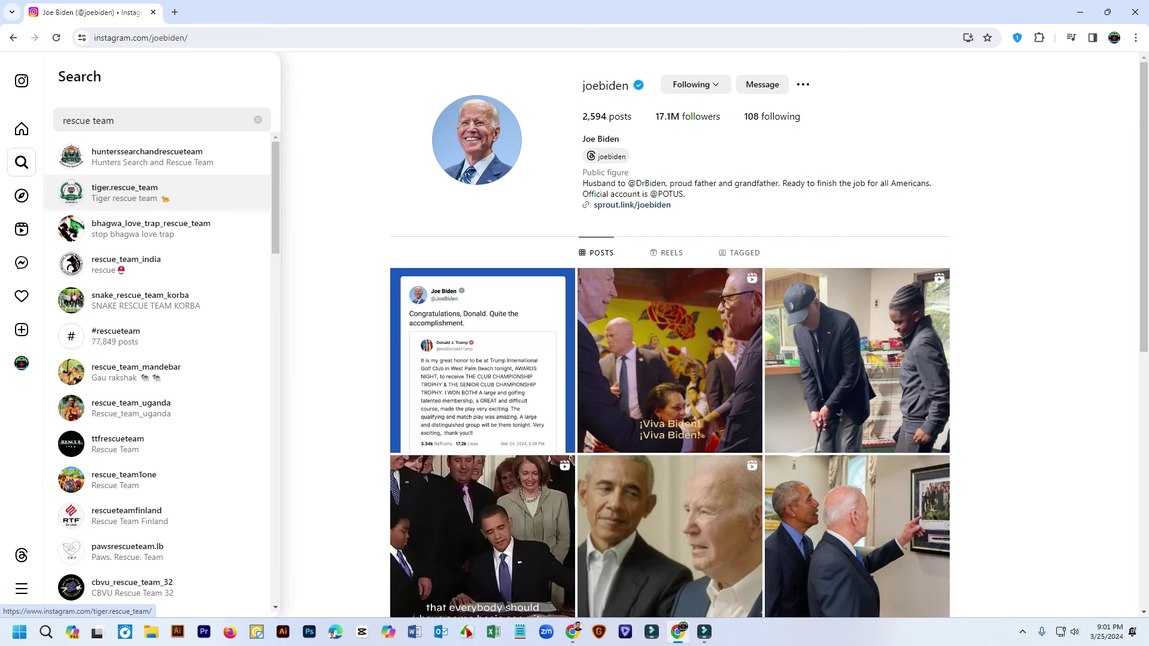
click(125, 193)
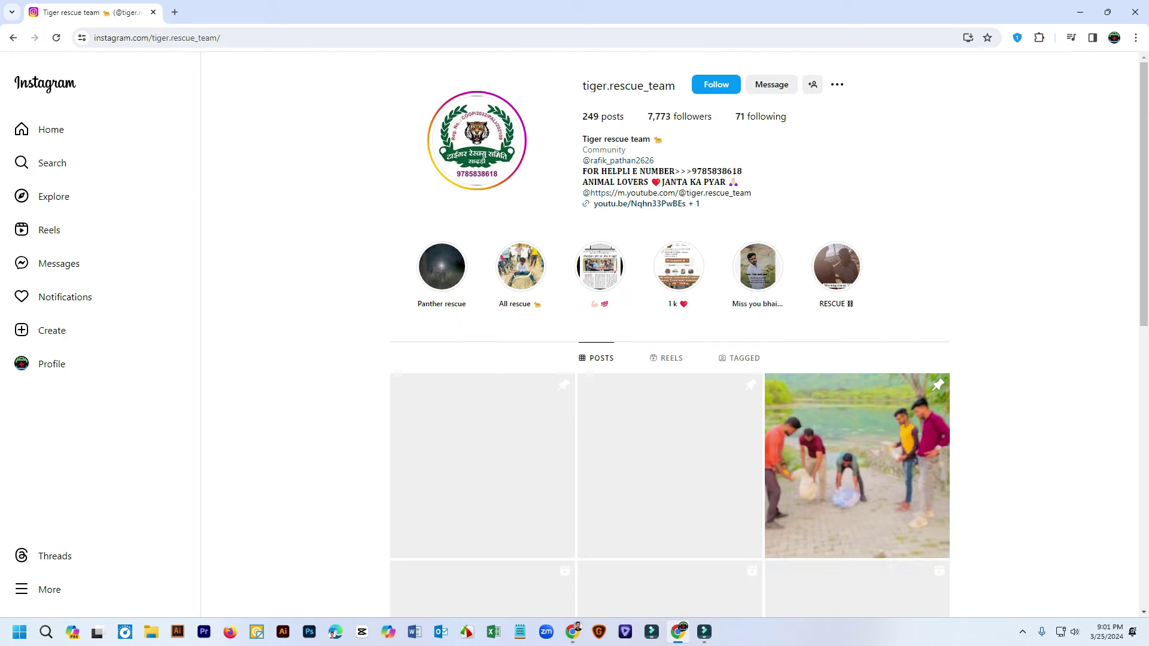
Follow the tiger.rescue_team account and unfollow it again
click(715, 85)
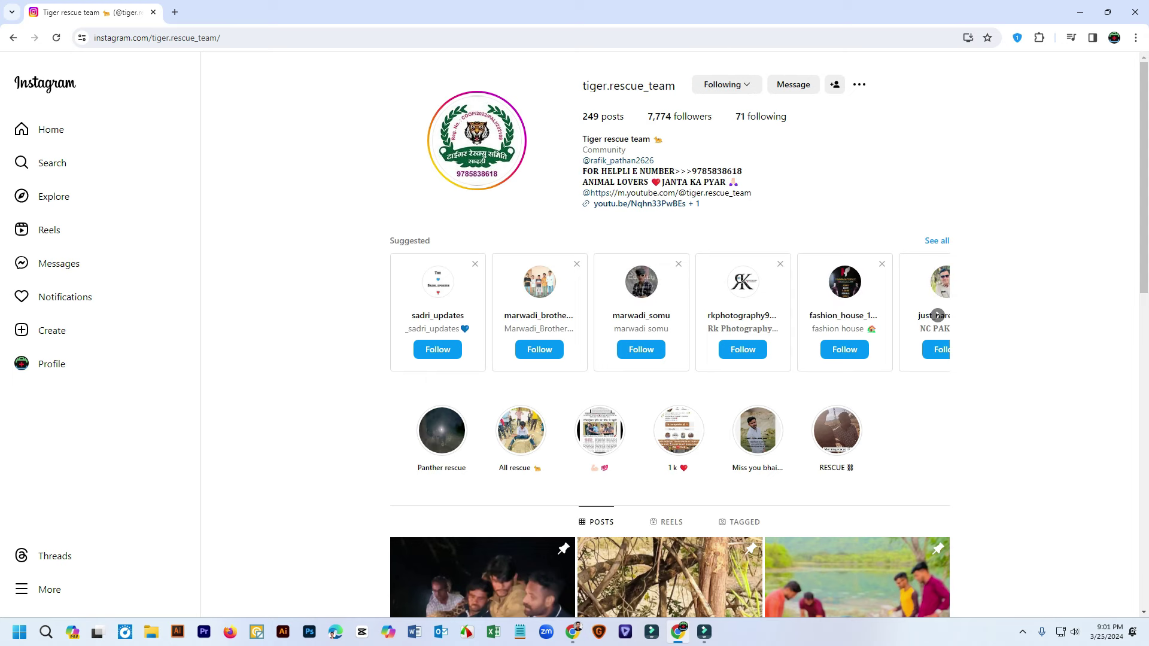
click(721, 84)
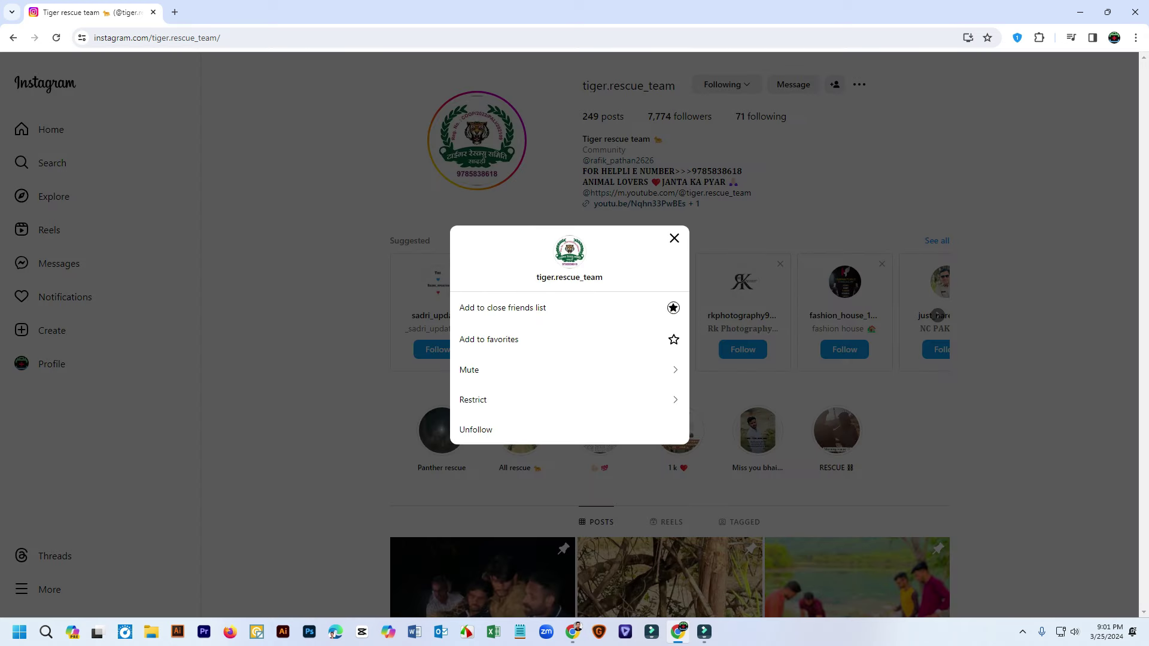
click(527, 430)
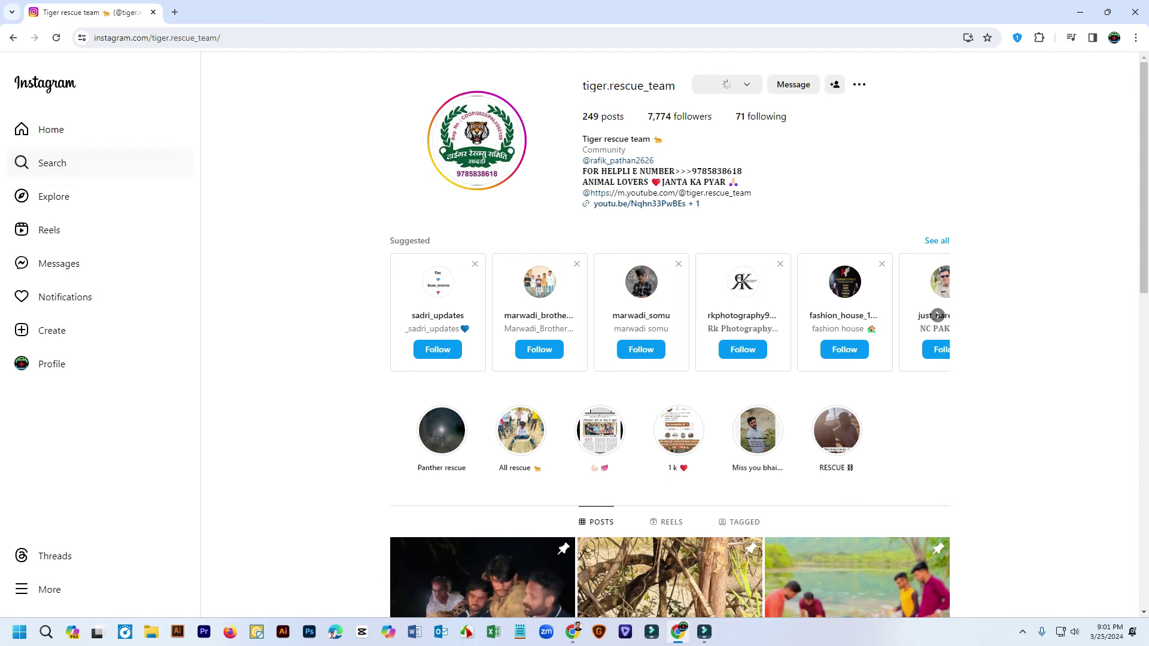
Search Instagram for "rapid response" and look through the posts on the rapid__response profile
click(24, 163)
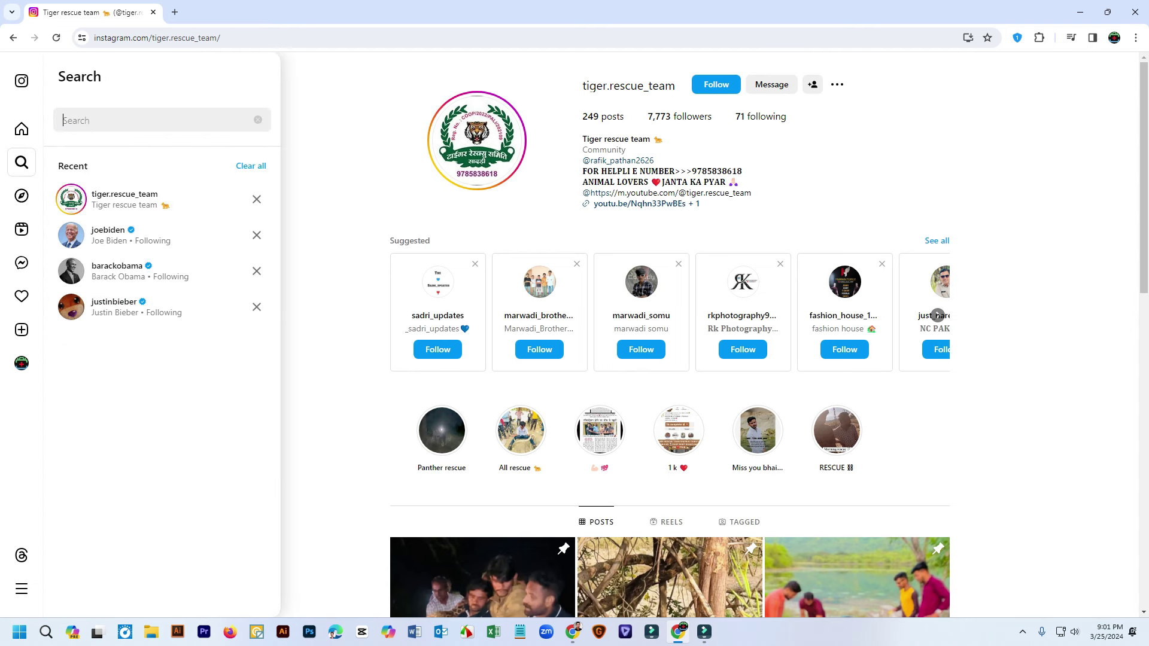
text(rapis)
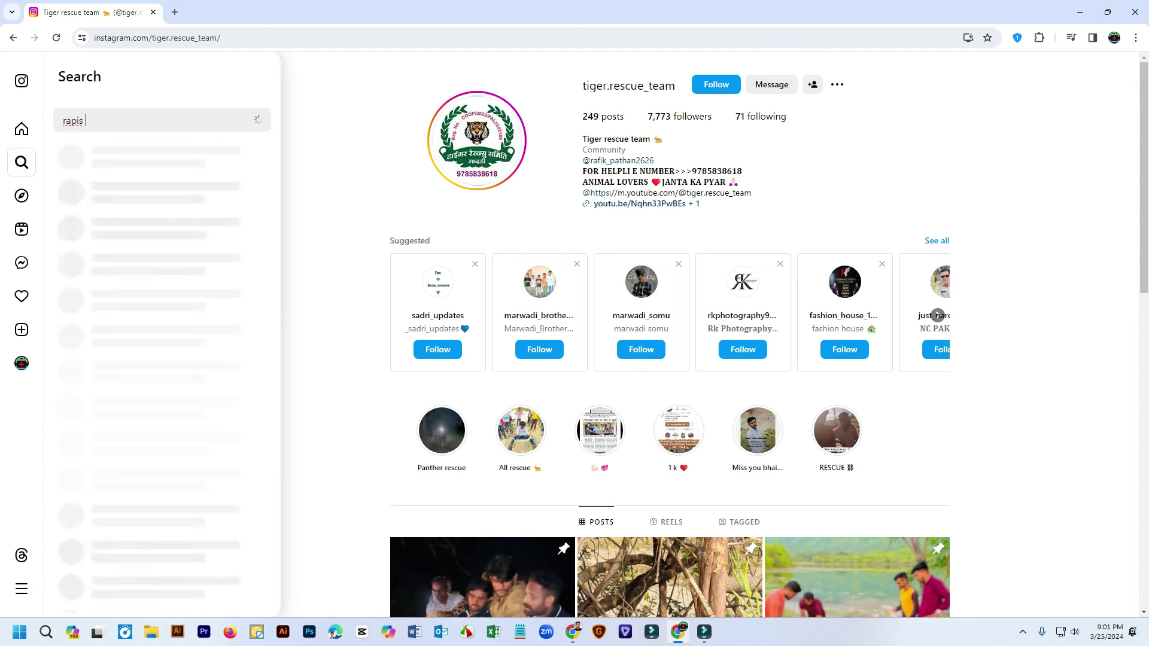
key(BackSpace)
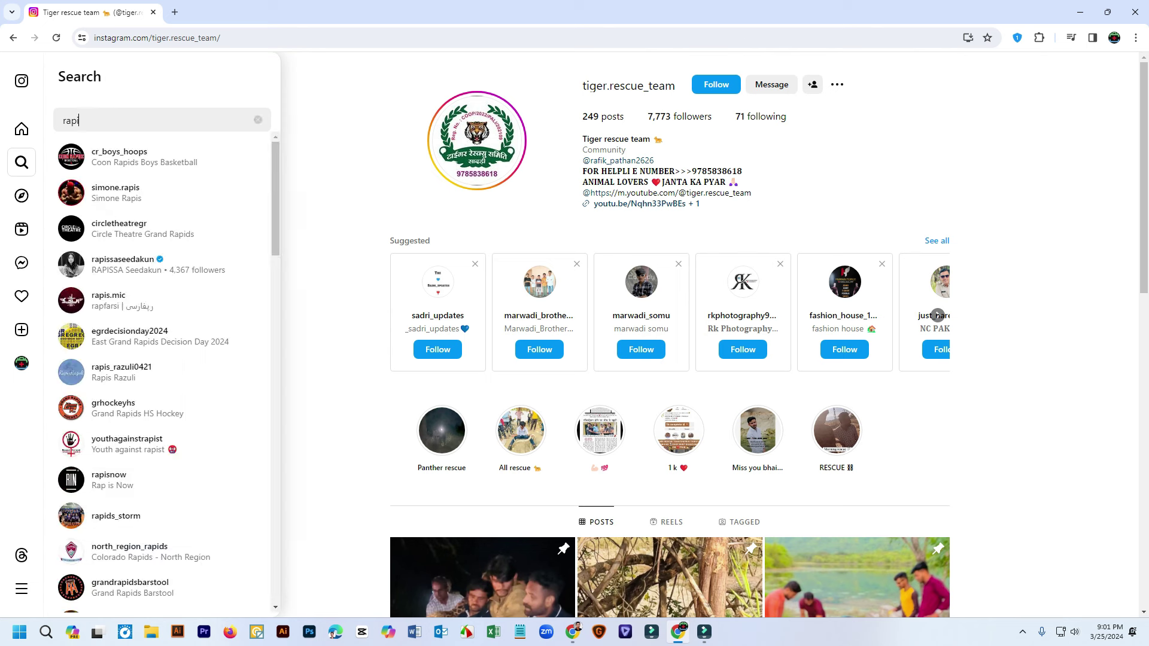
text(d )
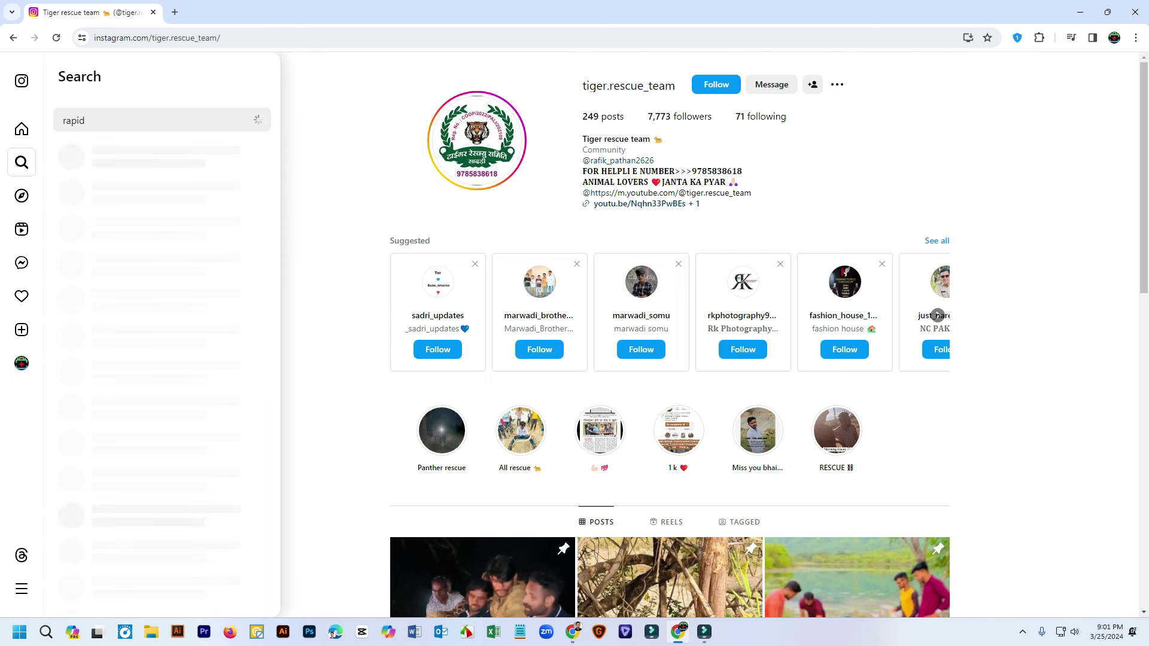
text(respons)
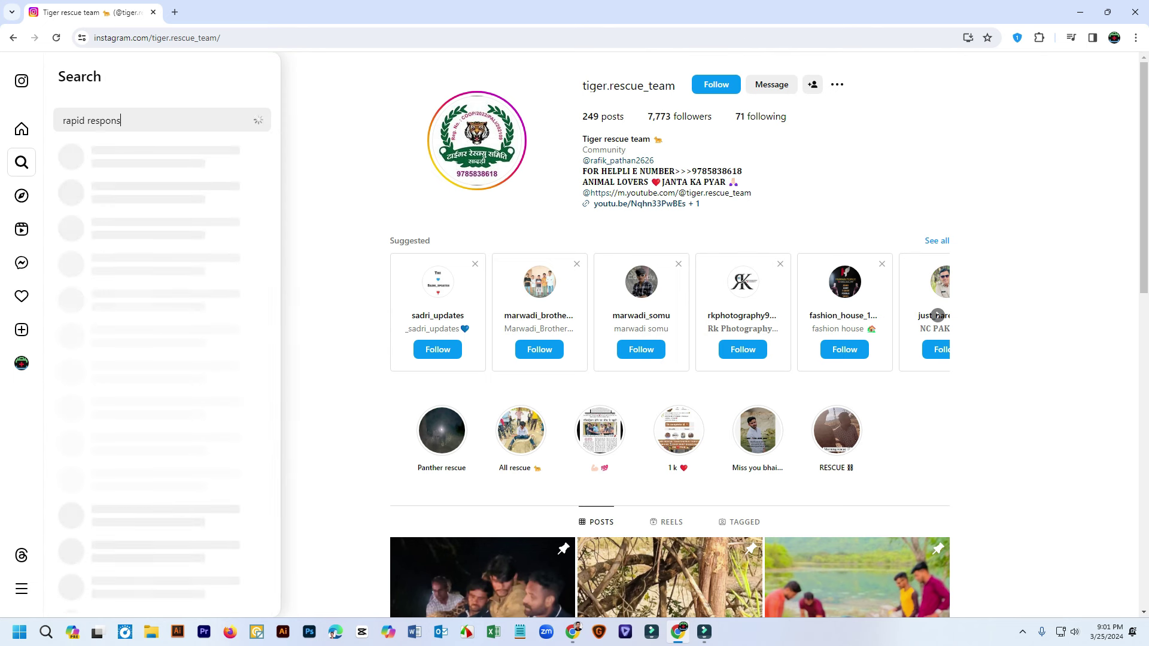
text(e)
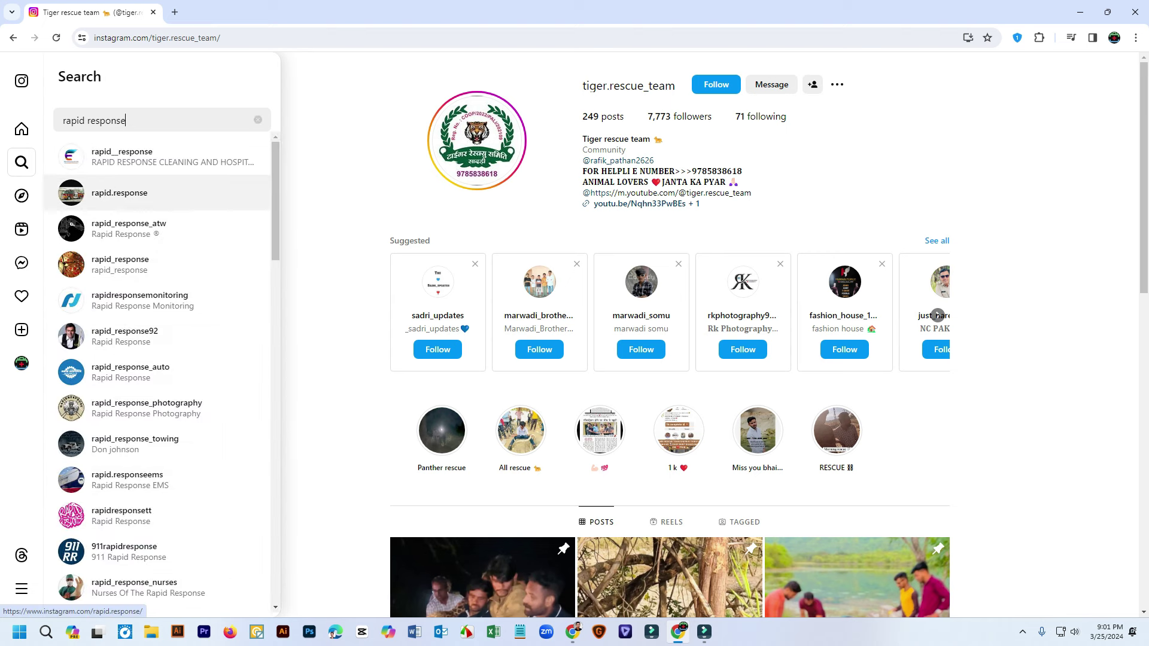
click(156, 157)
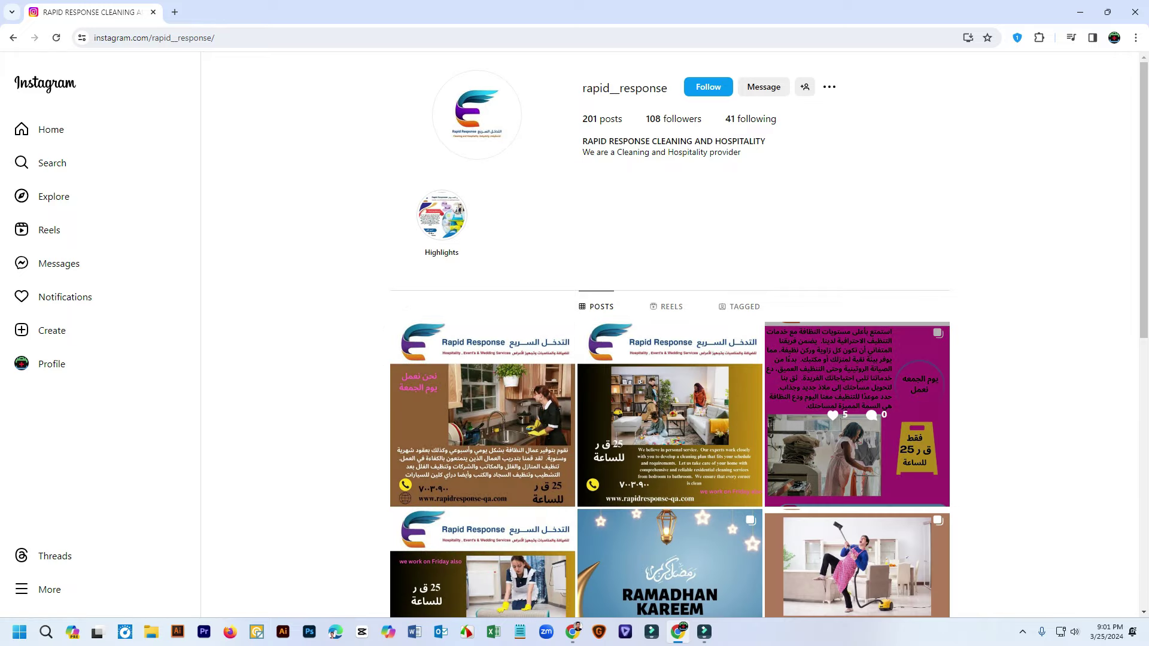
scroll(671, 389, down, 4)
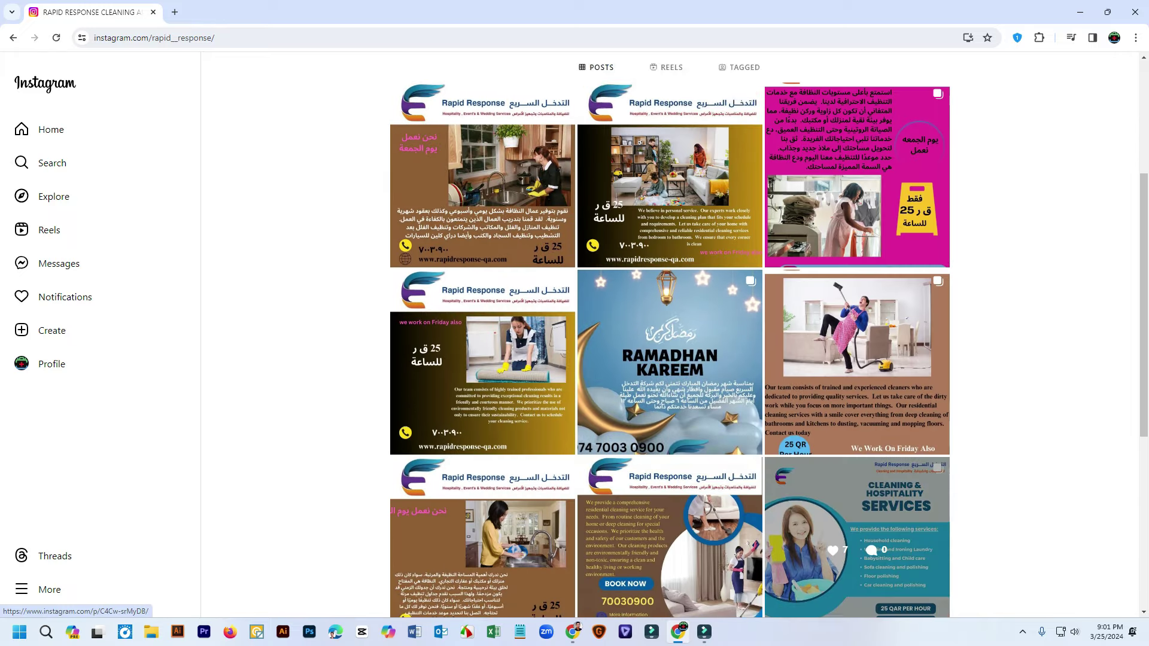
scroll(671, 353, up, 4)
Search Instagram for "us rescue", view the #usrescue hashtag page and return to the previous profile
click(24, 163)
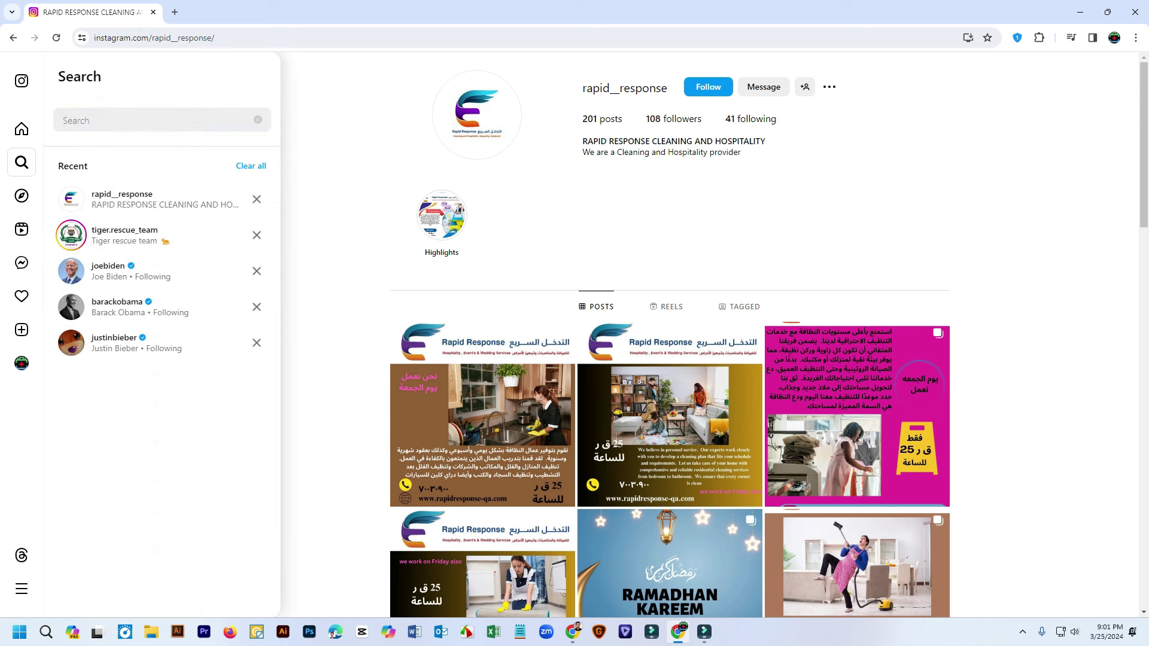
text(usa)
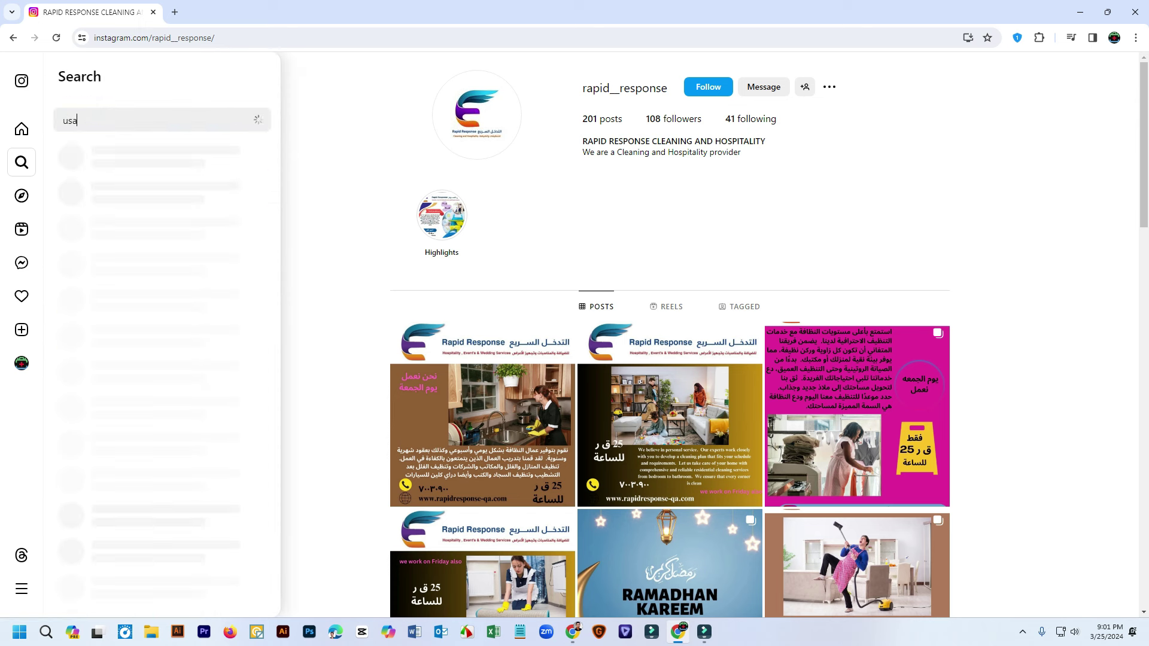
text( re)
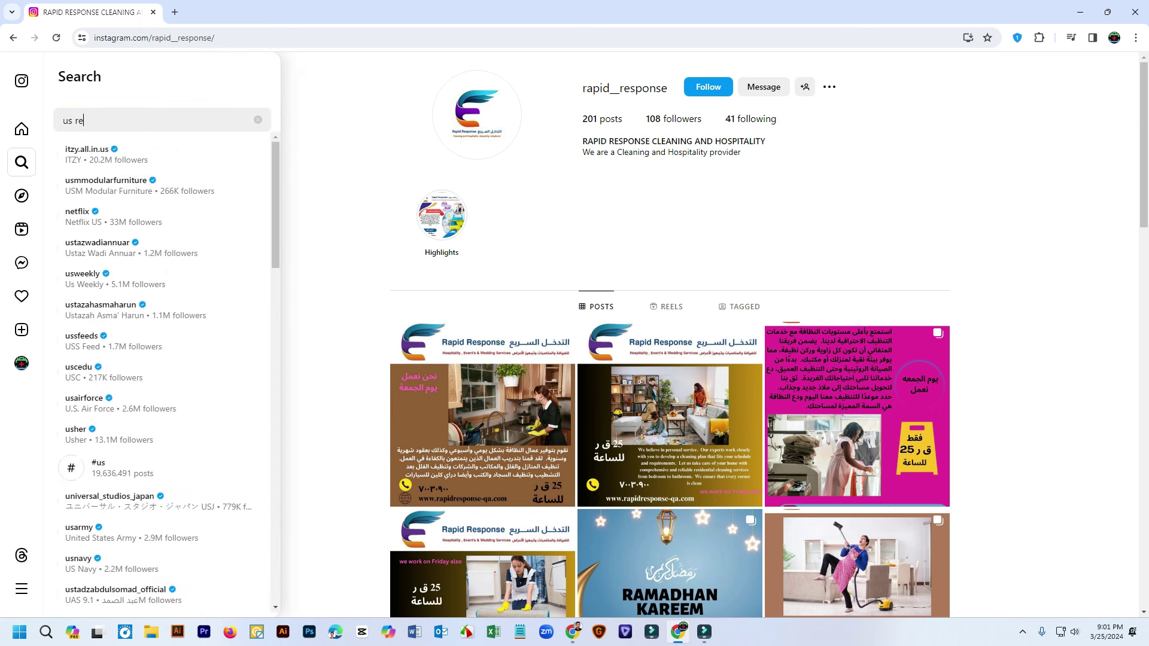
text(s)
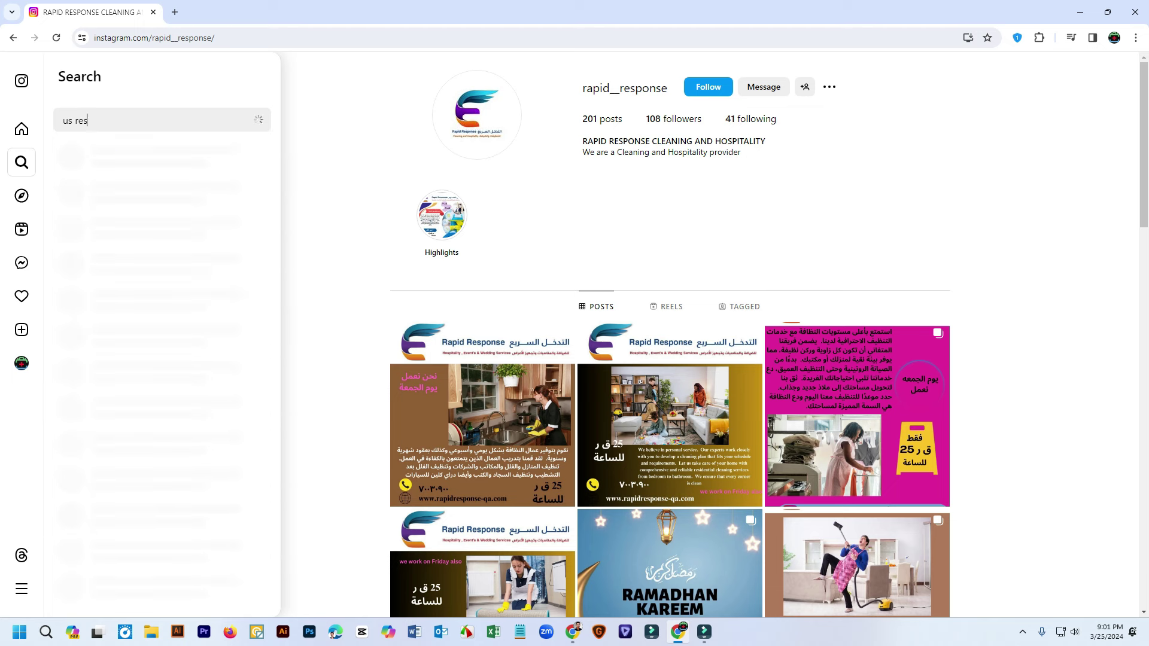
text(cue)
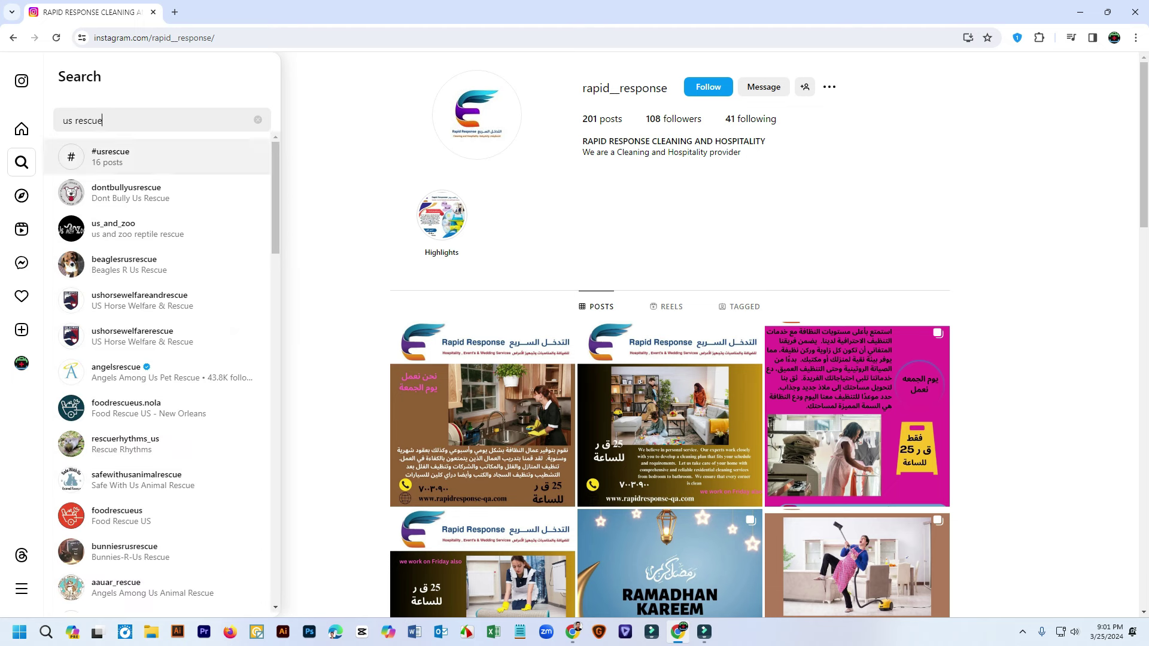
click(110, 157)
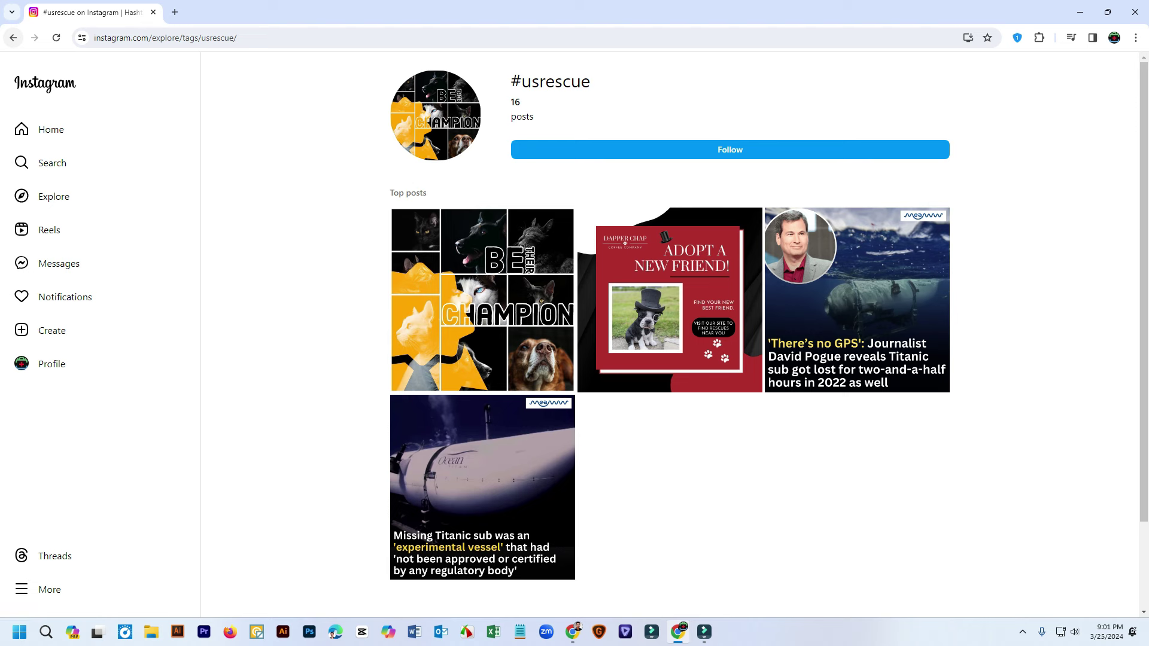
click(14, 38)
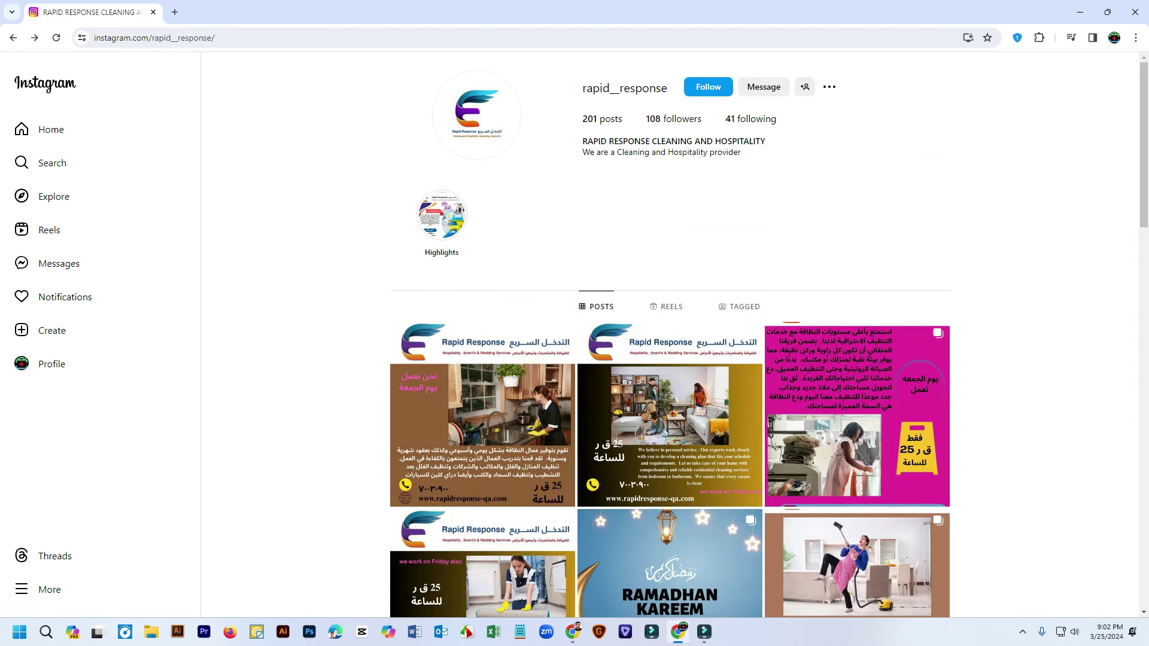
Search Instagram for "USA Rescue" and open the usarescueteam profile
click(52, 163)
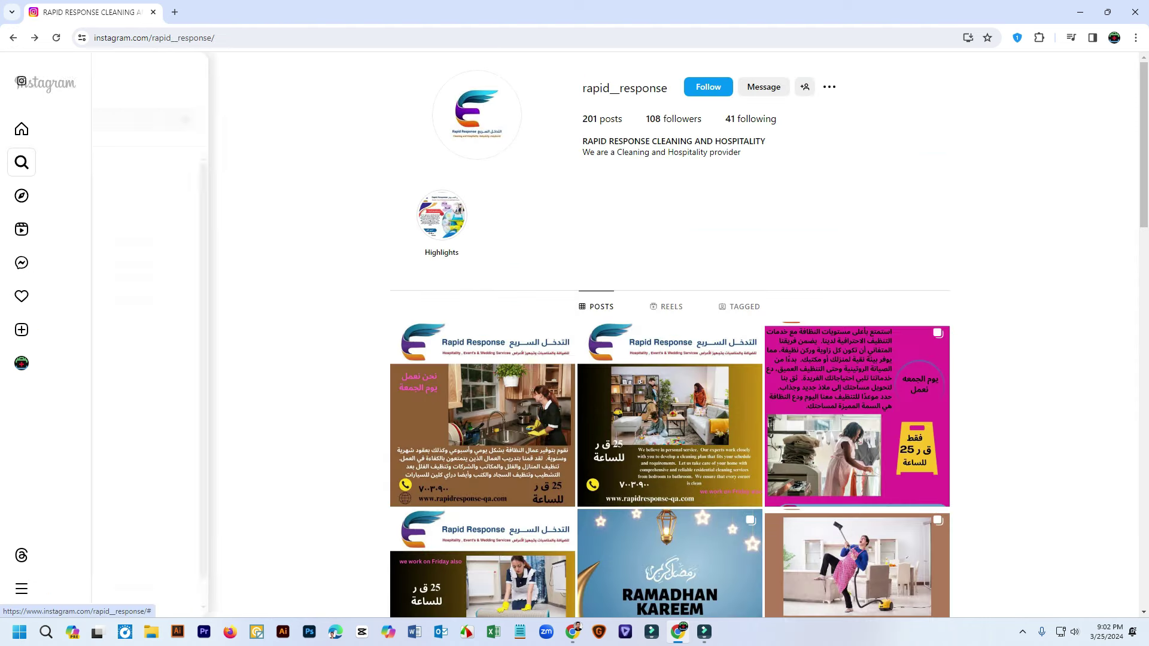
text(U)
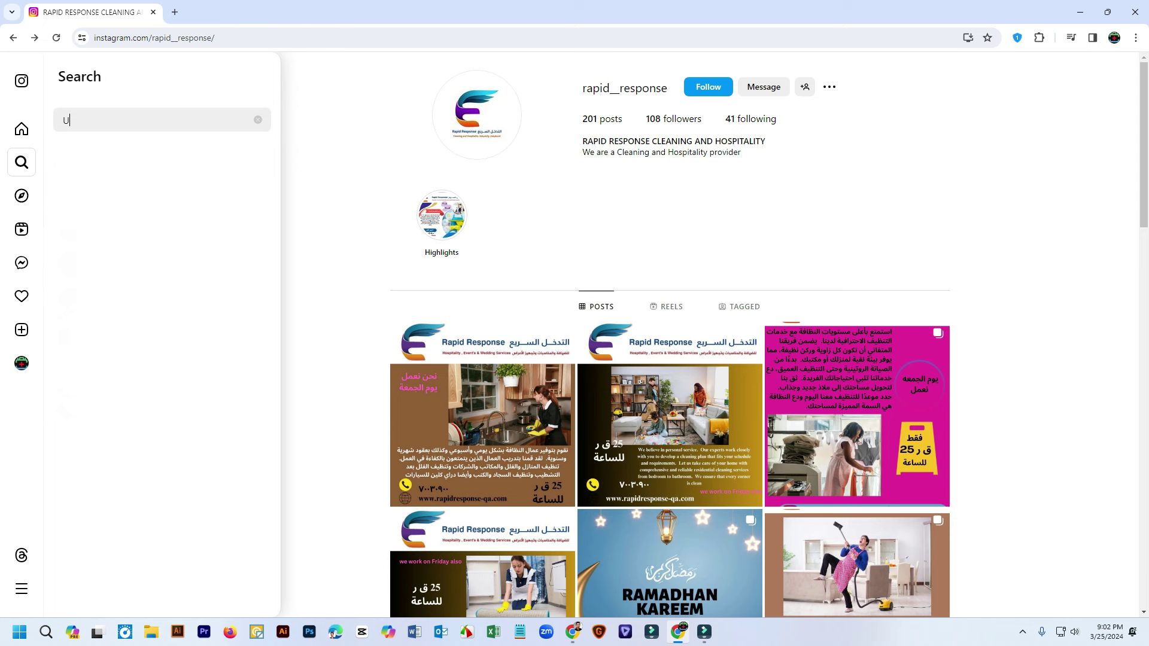
text(SA R)
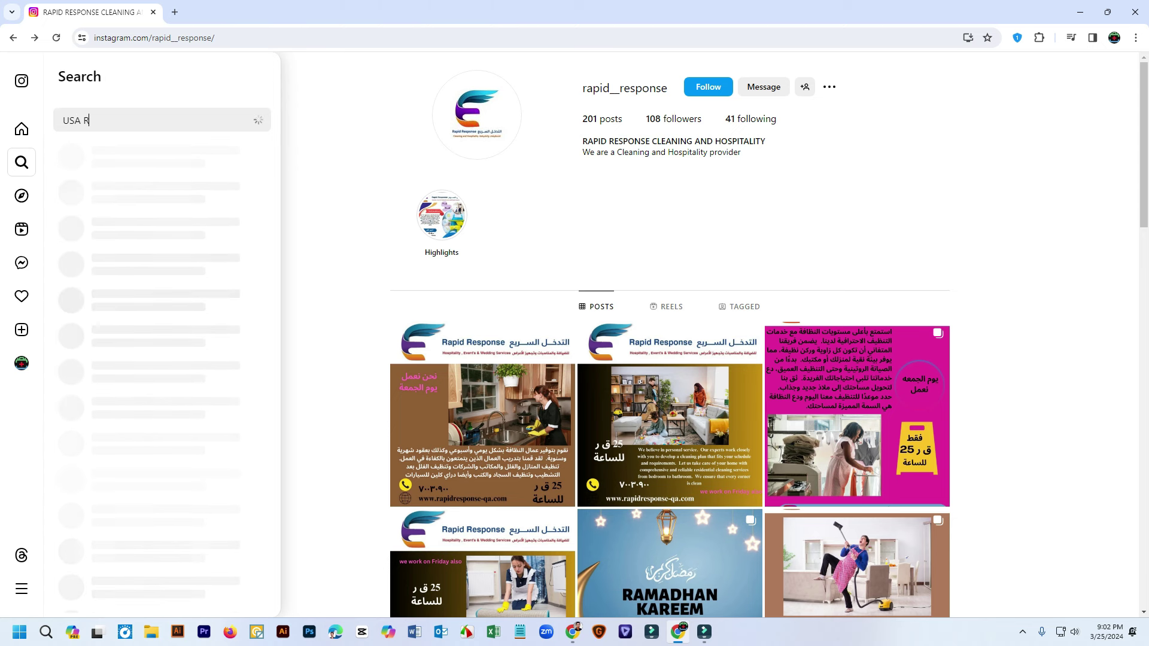
text(escue)
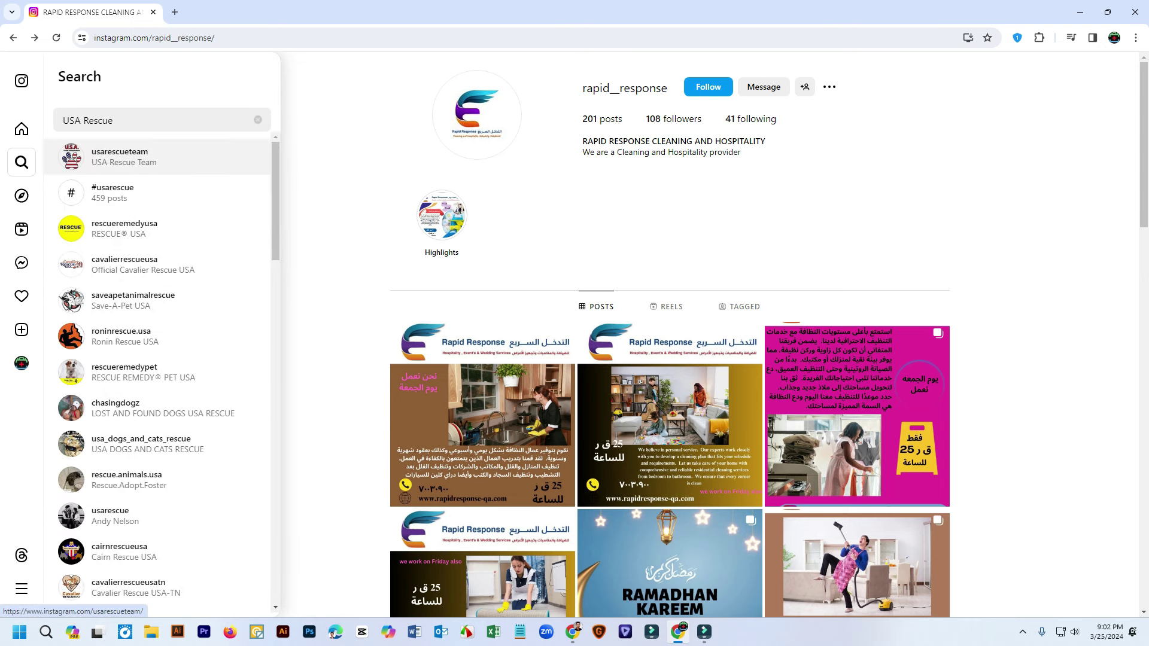
click(119, 157)
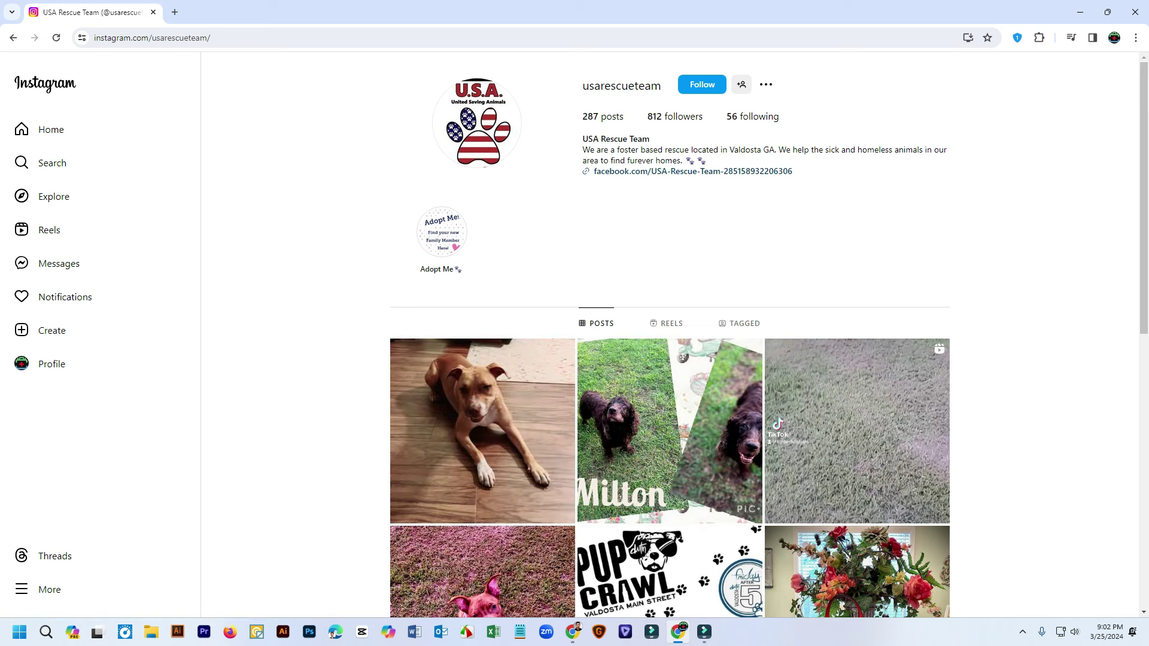
Follow the usarescueteam account and browse the accounts suggested beneath its profile
click(702, 84)
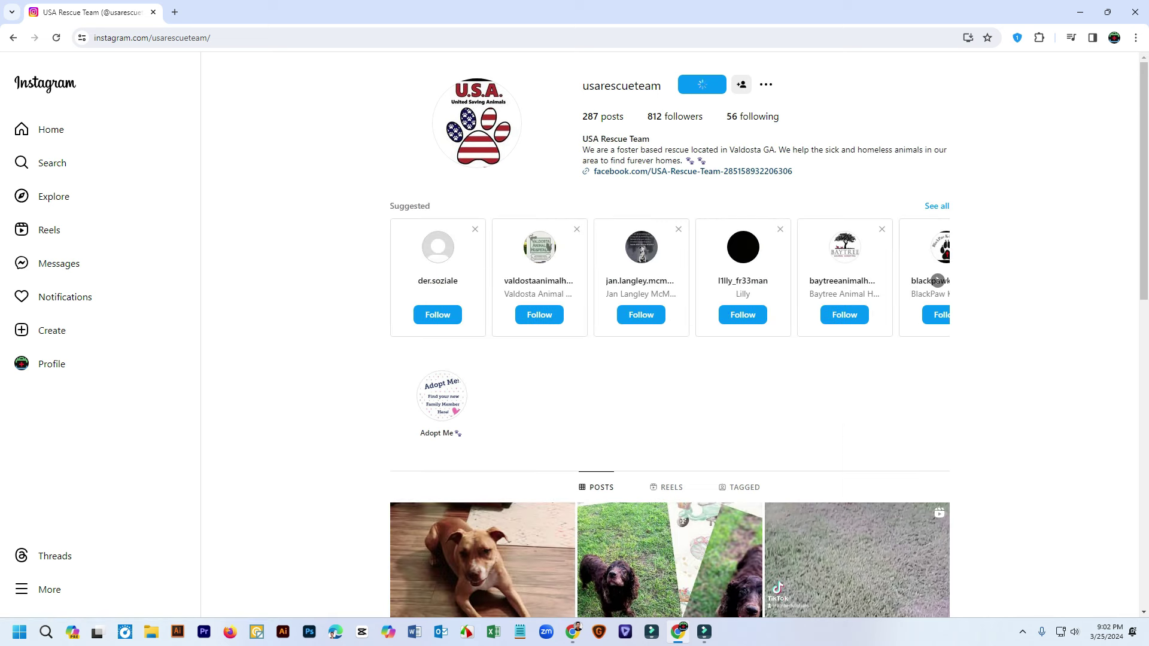
click(937, 281)
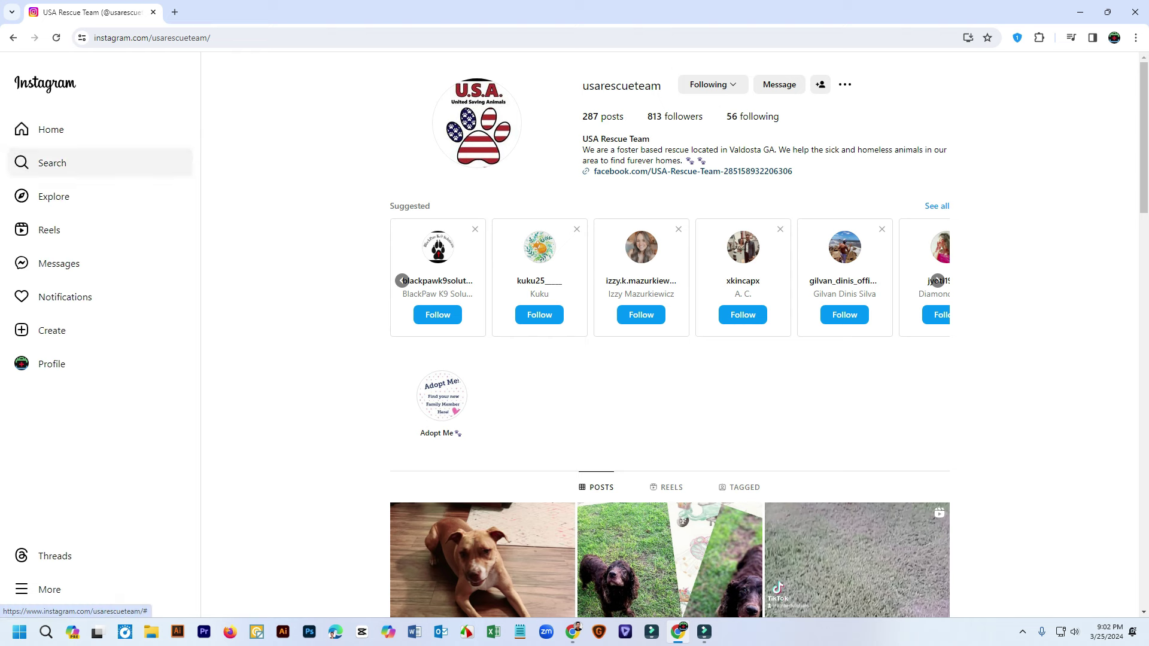
Search Instagram for "usa rescue" and open the #usarescue hashtag page
click(52, 162)
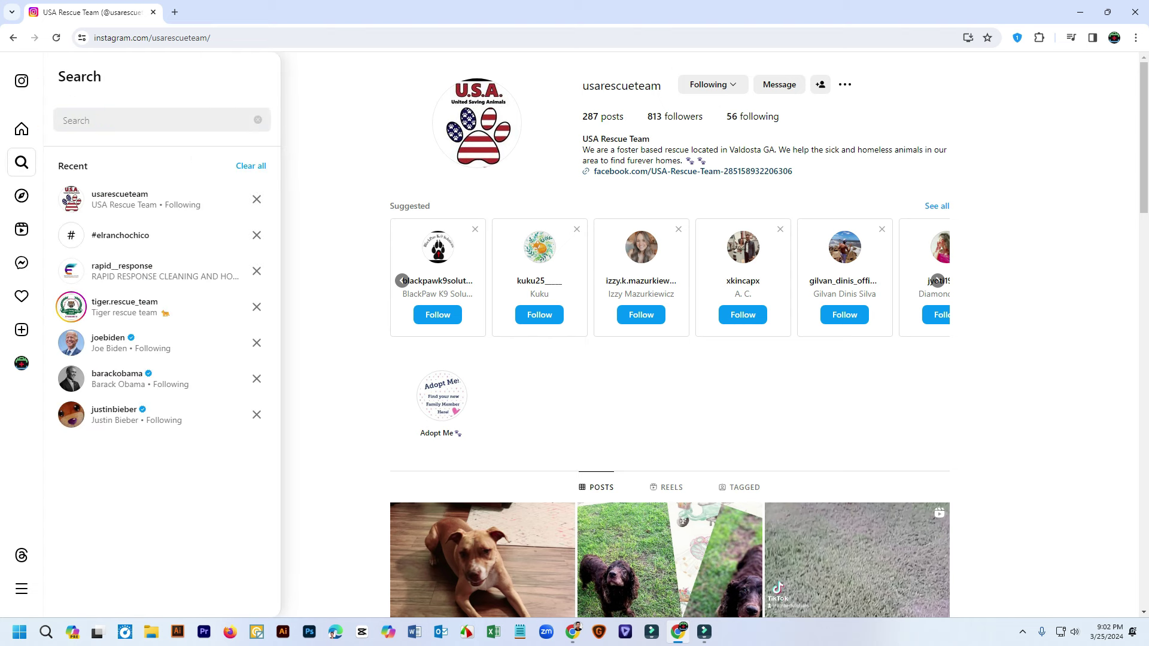
text(usa )
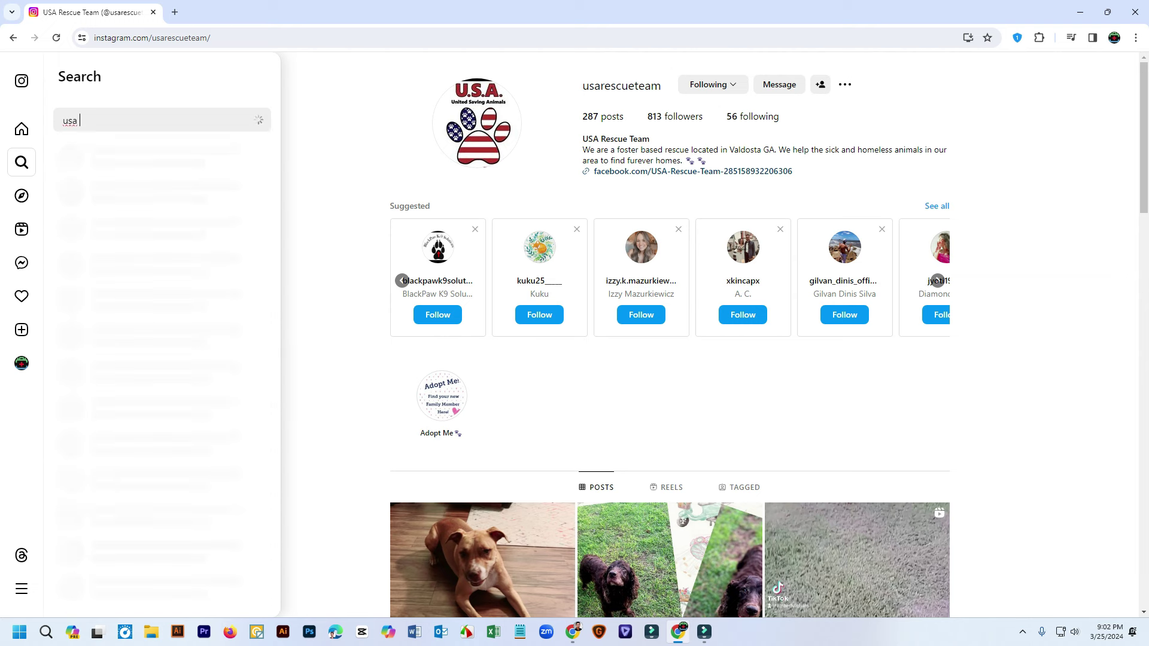
text(res)
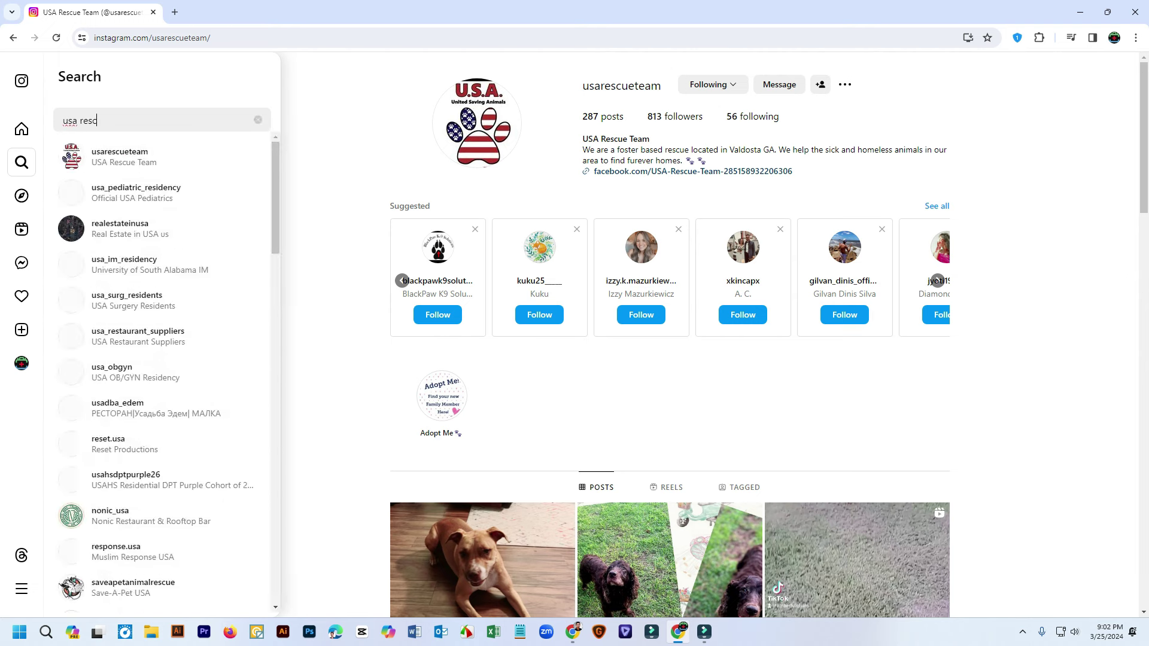
text(cue)
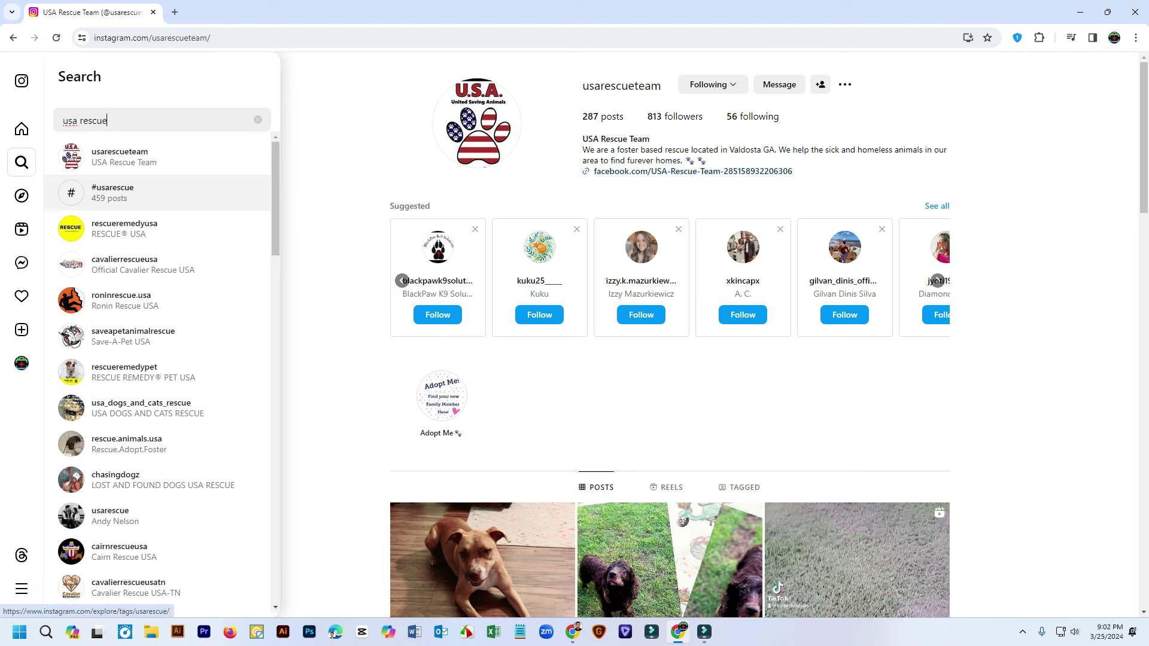
click(112, 192)
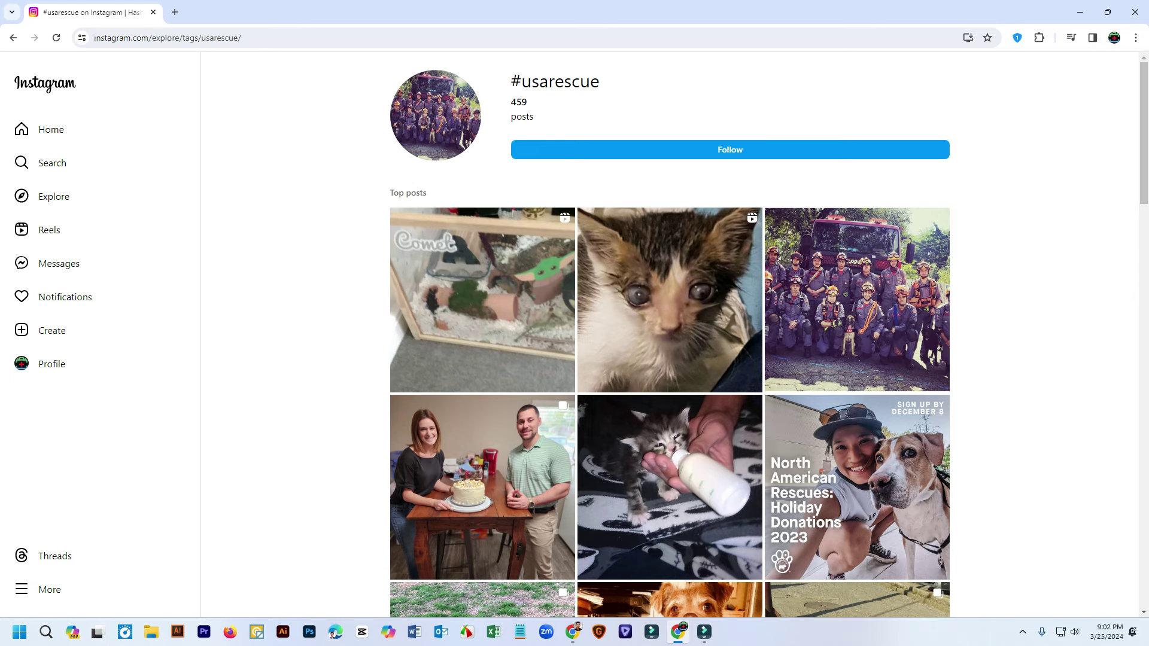
Look through the #usarescue posts, viewing the canadapooch "Holiday Donations 2023" post along the way
scroll(855, 308, down, 3)
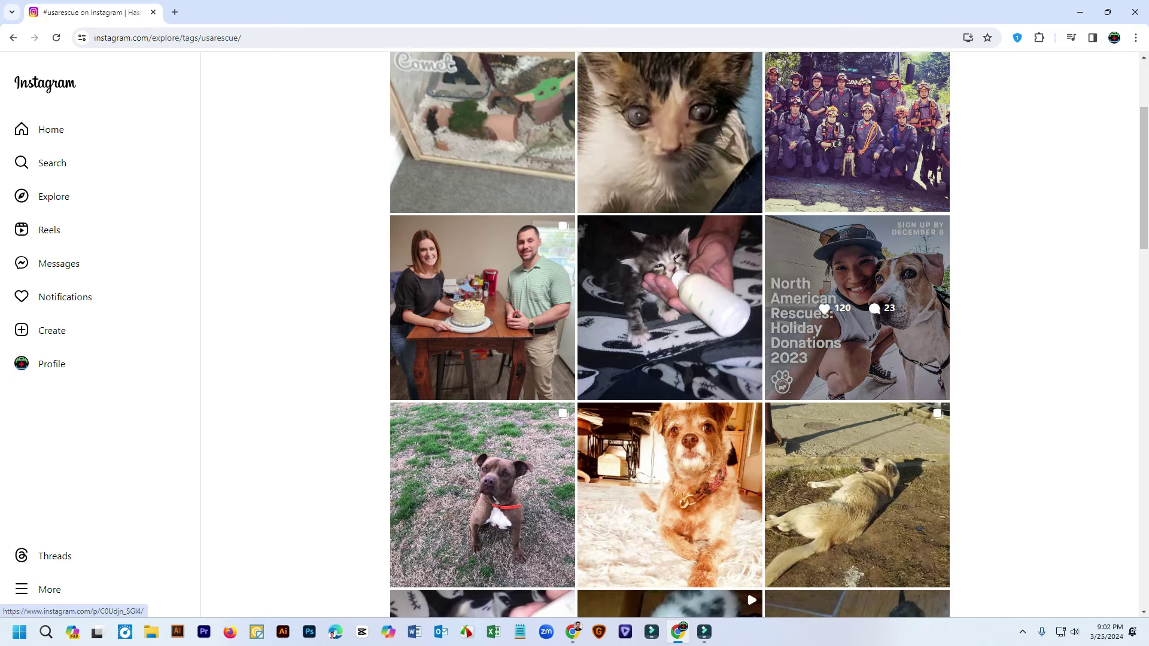
click(856, 308)
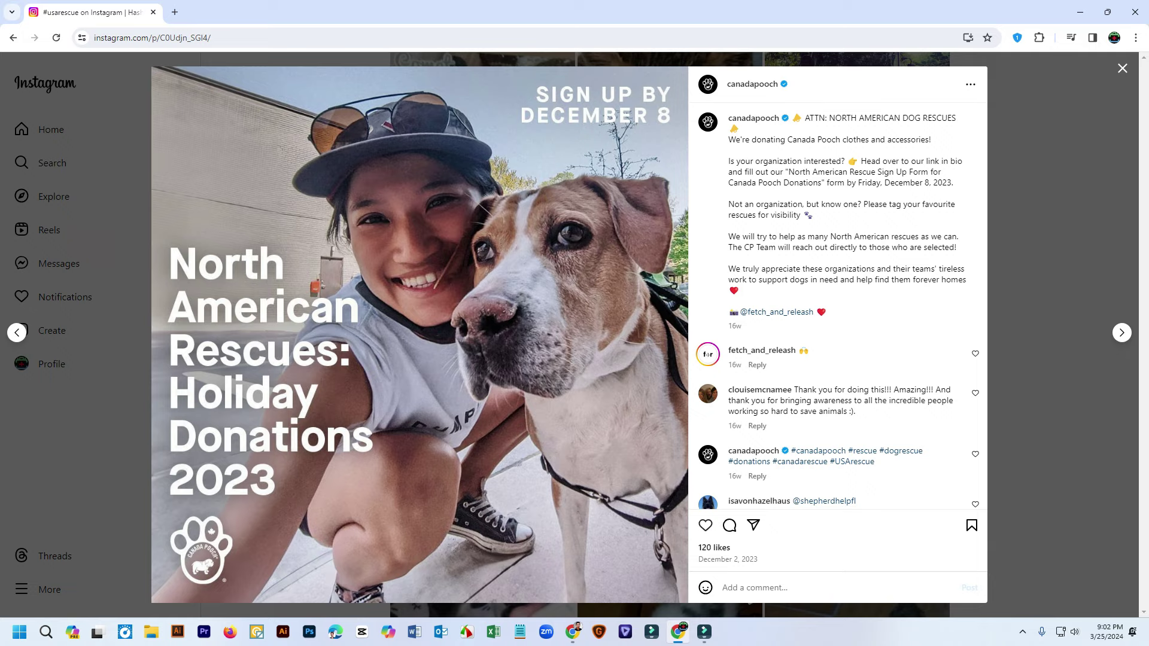
key(Escape)
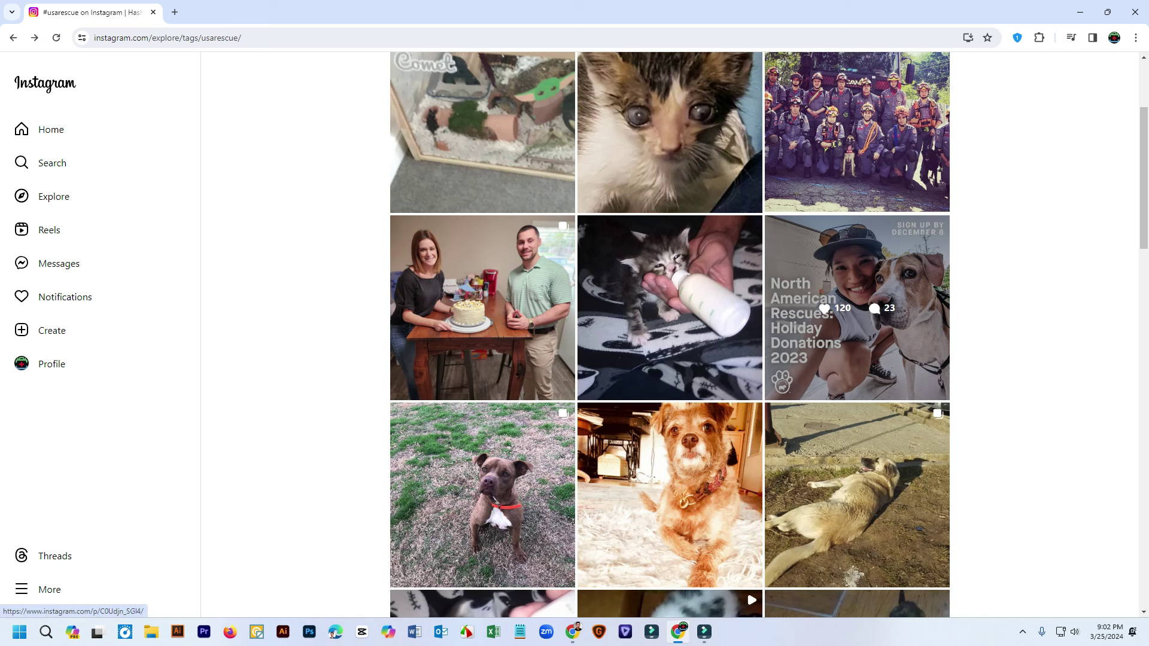
scroll(670, 251, down, 5)
scroll(670, 251, down, 14)
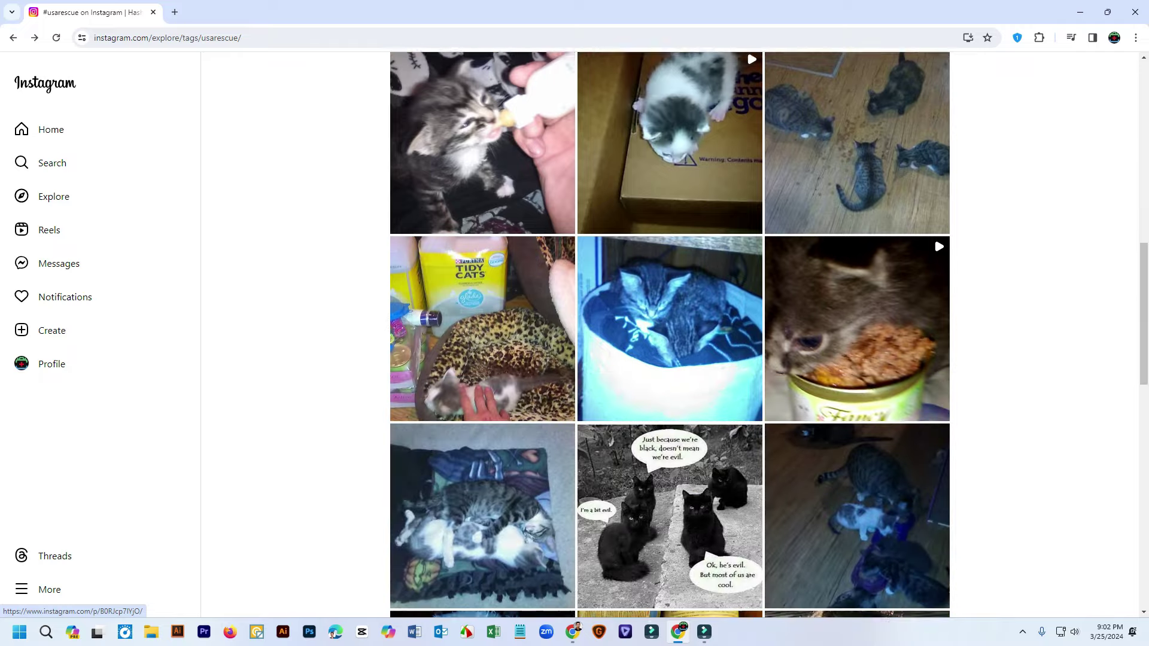
scroll(670, 251, up, 2)
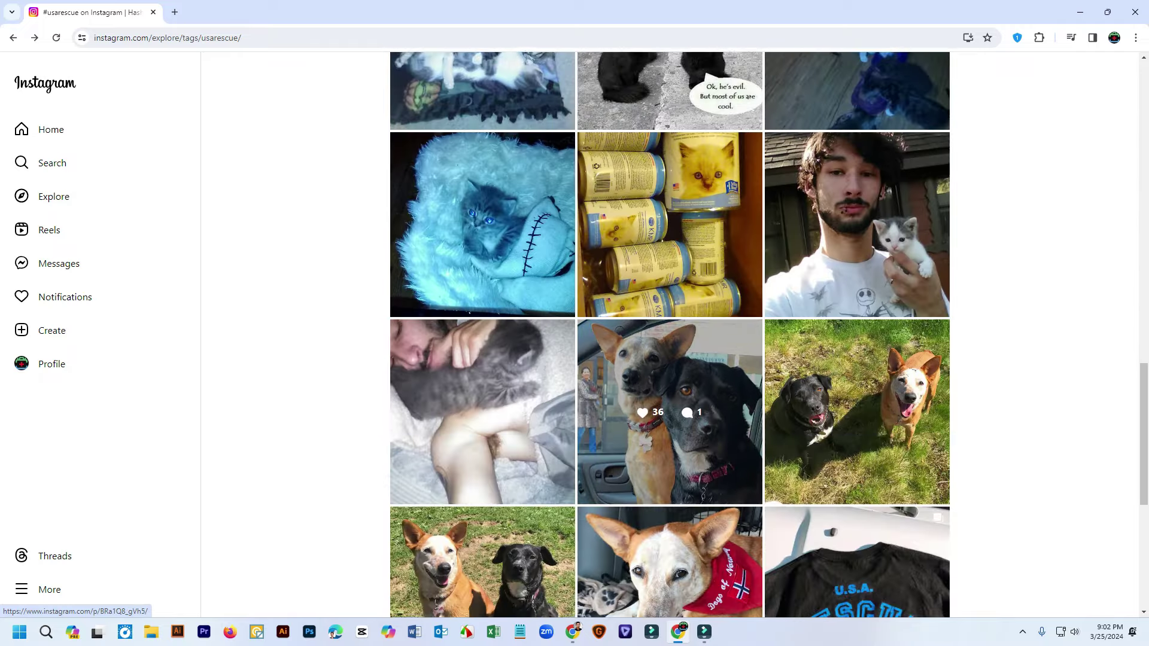
scroll(671, 251, down, 7)
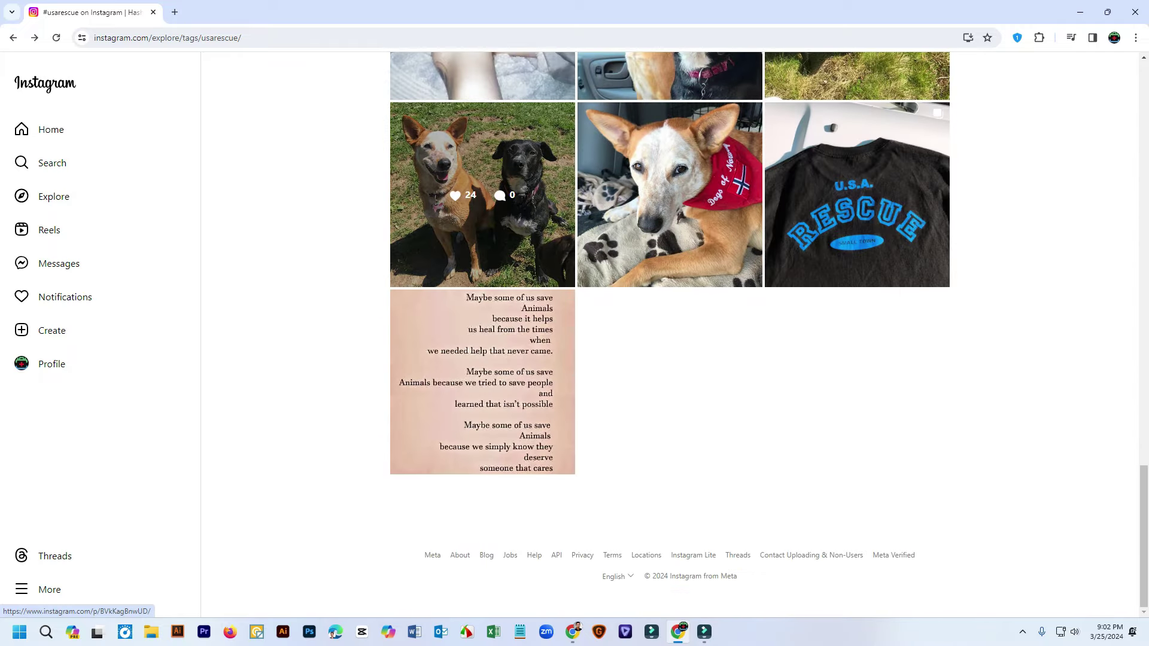
scroll(483, 198, up, 18)
scroll(849, 488, up, 8)
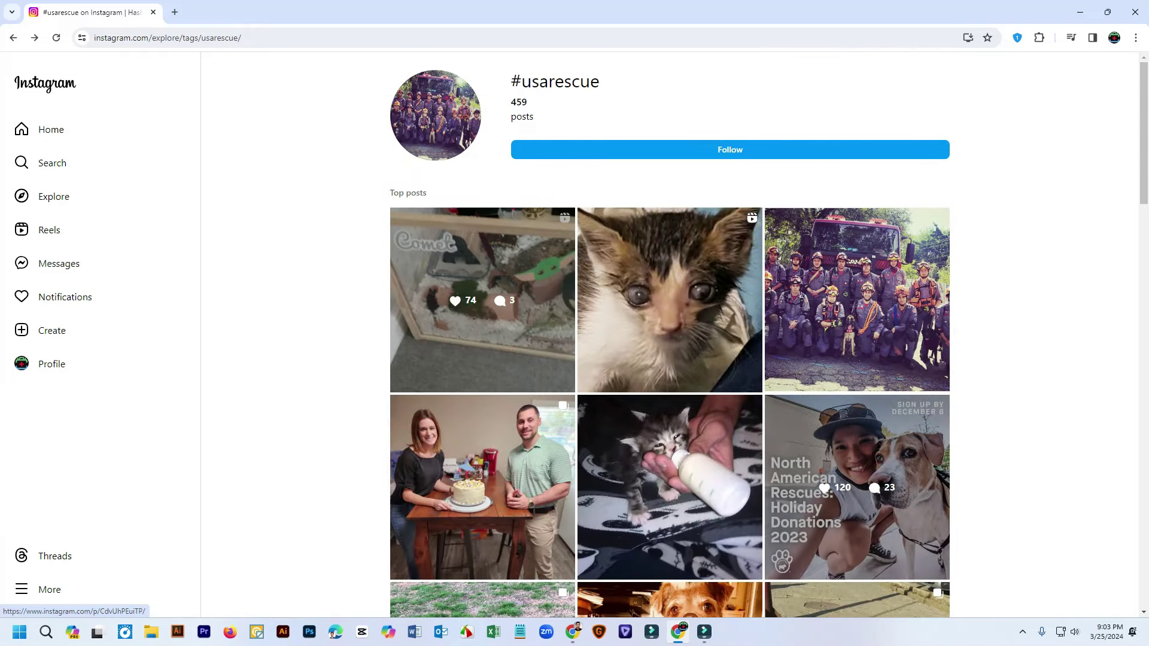
Leave the hashtag page for the Instagram home feed and reload it
click(52, 163)
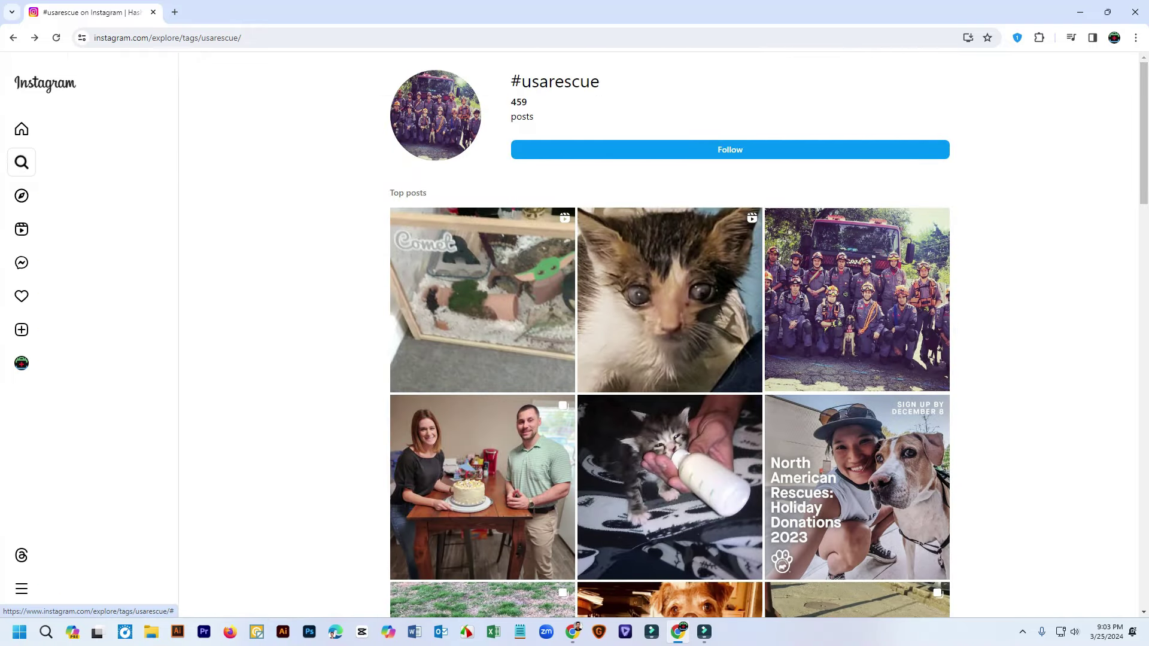
click(21, 129)
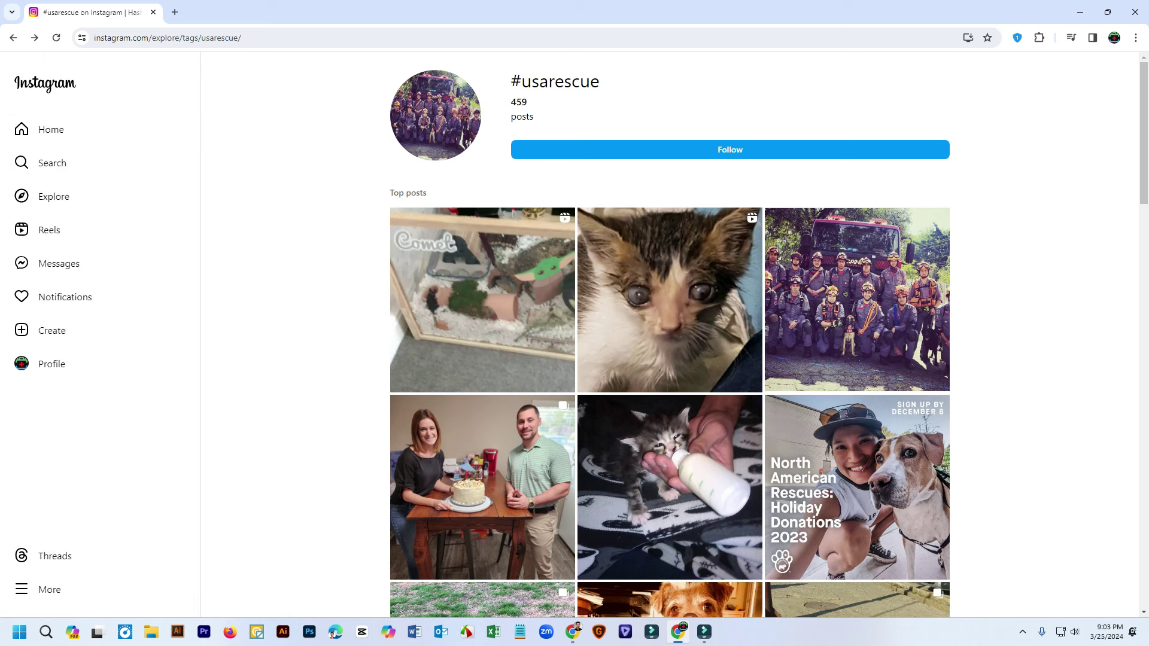
scroll(274, 161, up, 2)
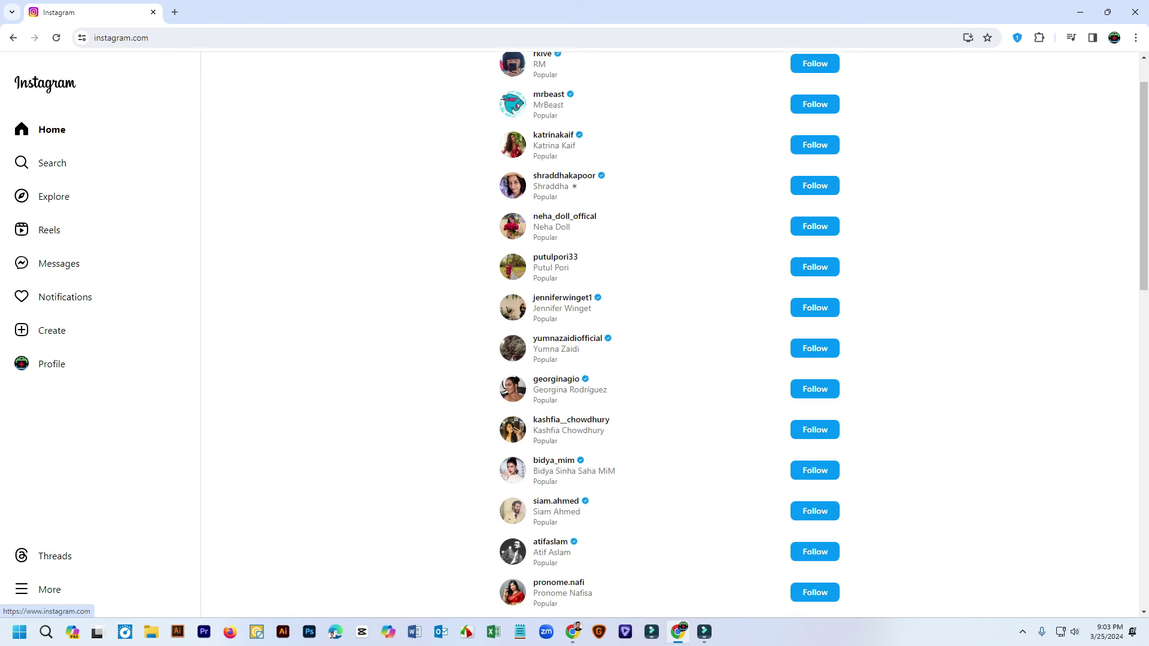
right_click(274, 163)
click(302, 206)
key(F5)
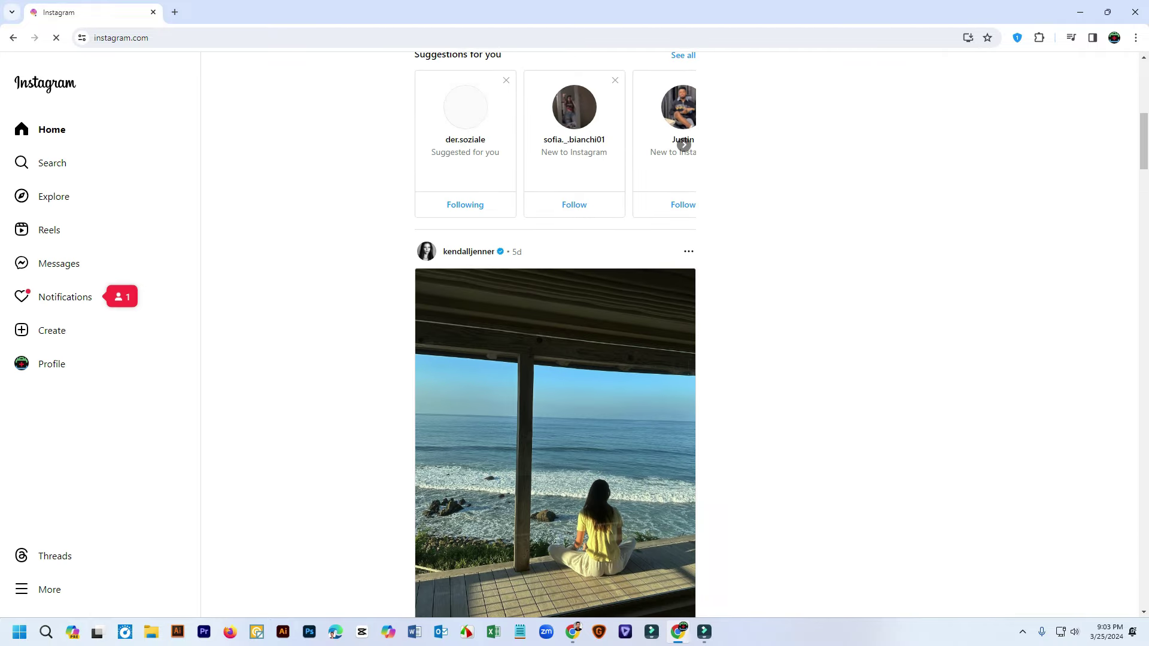
Look through the home feed for posts from the followed accounts, including kendalljenner, joebiden, canadapooch and barackobama
mouse_move(469, 252)
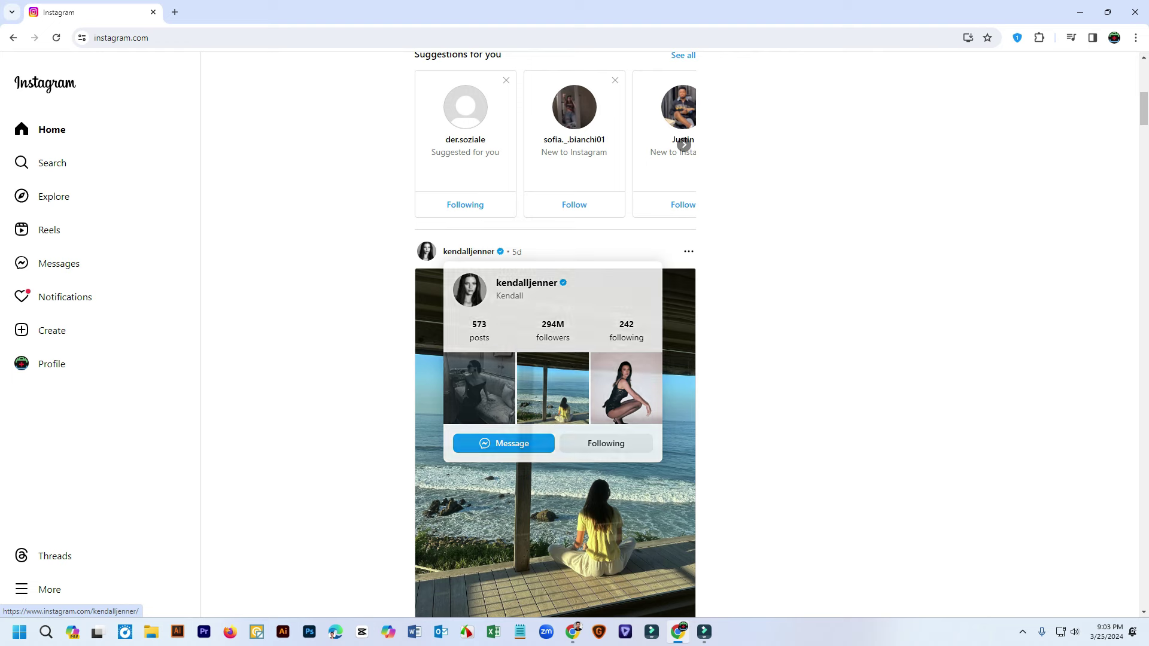
scroll(555, 335, up, 8)
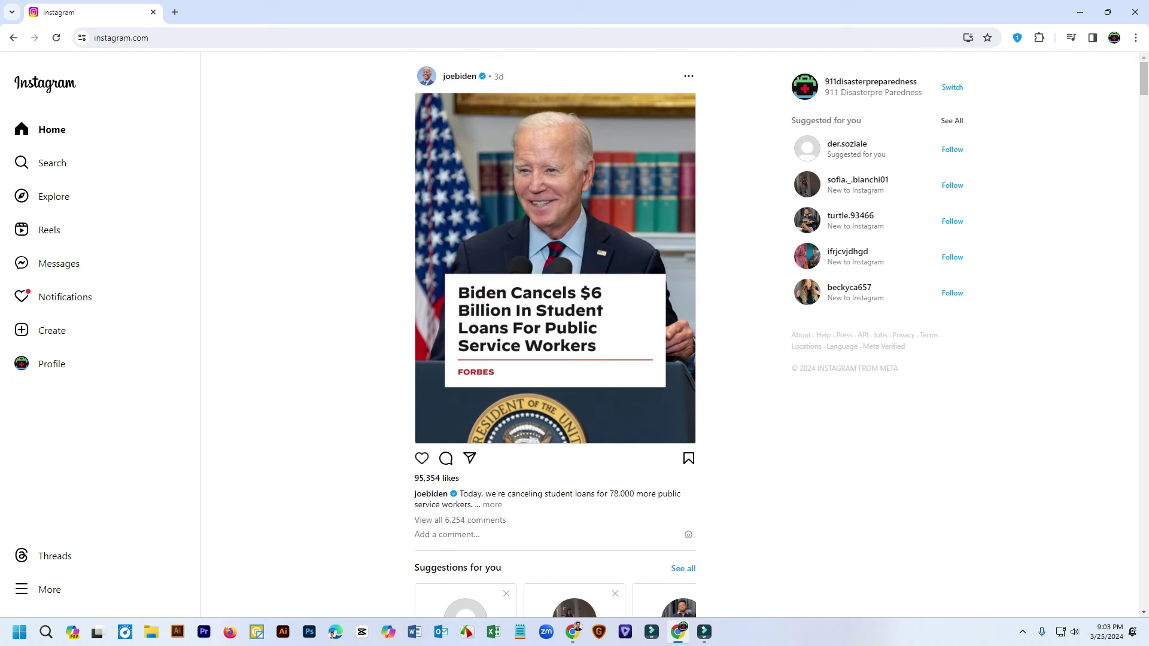
scroll(575, 269, down, 6)
scroll(556, 335, down, 19)
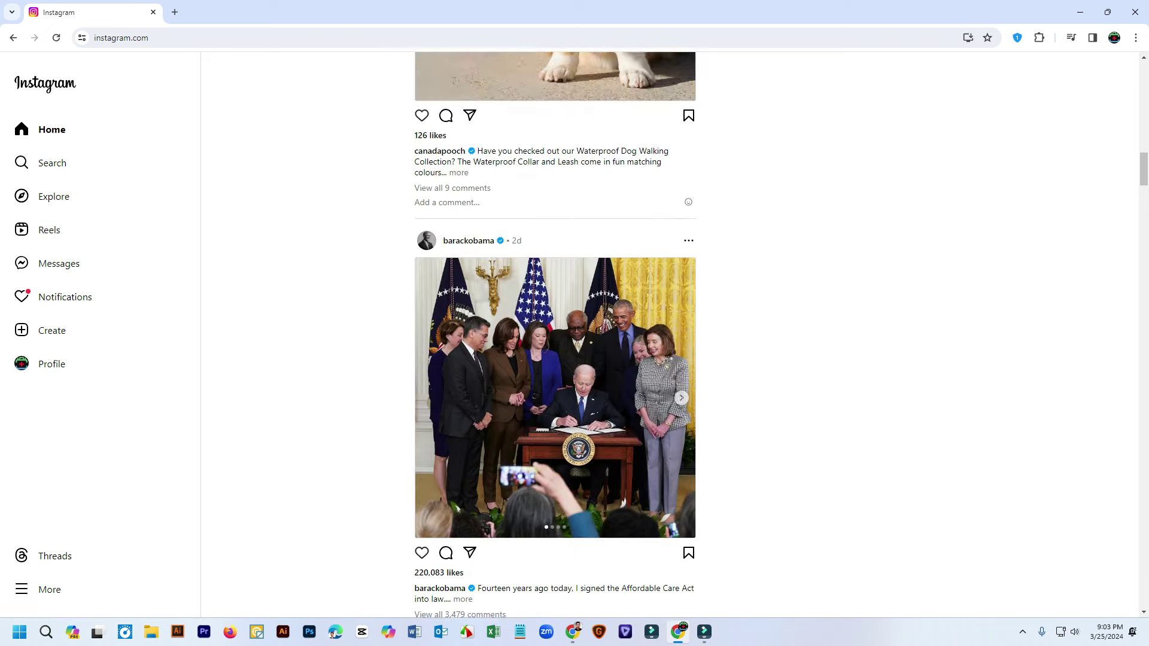
scroll(556, 335, up, 10)
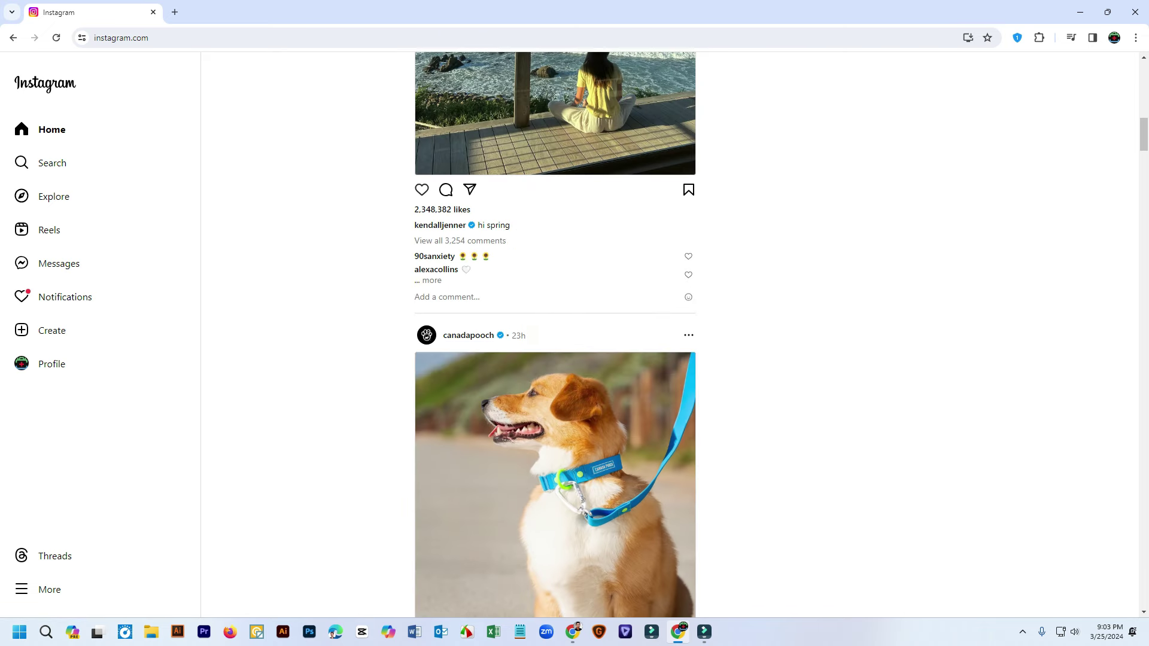
scroll(556, 335, down, 6)
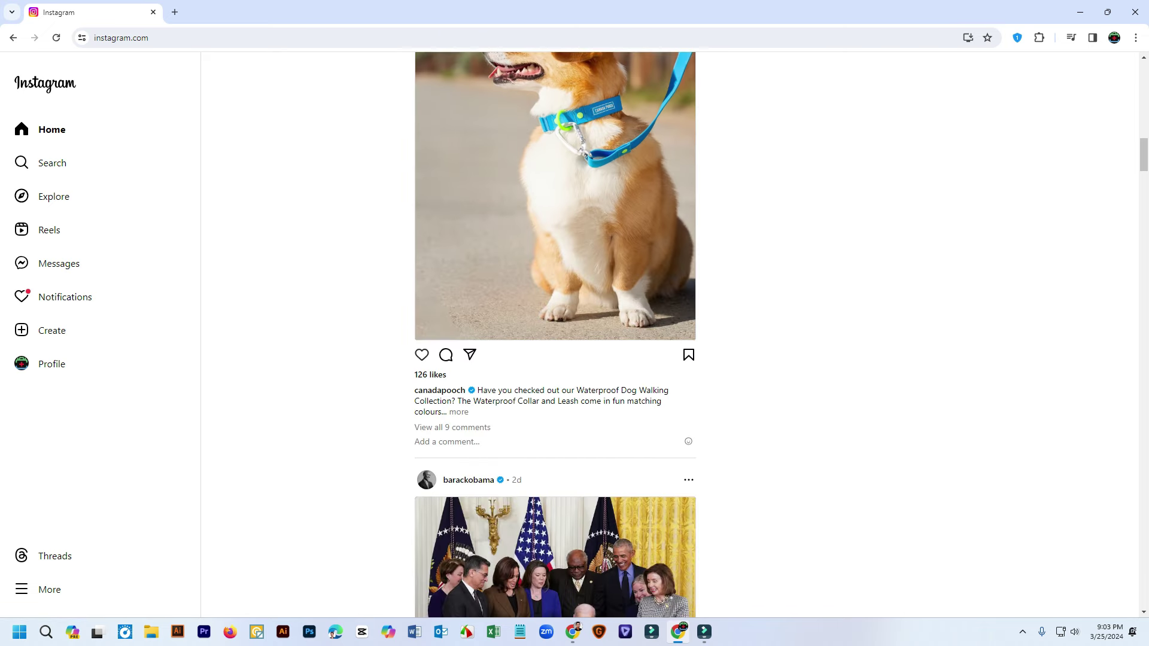
scroll(556, 335, up, 4)
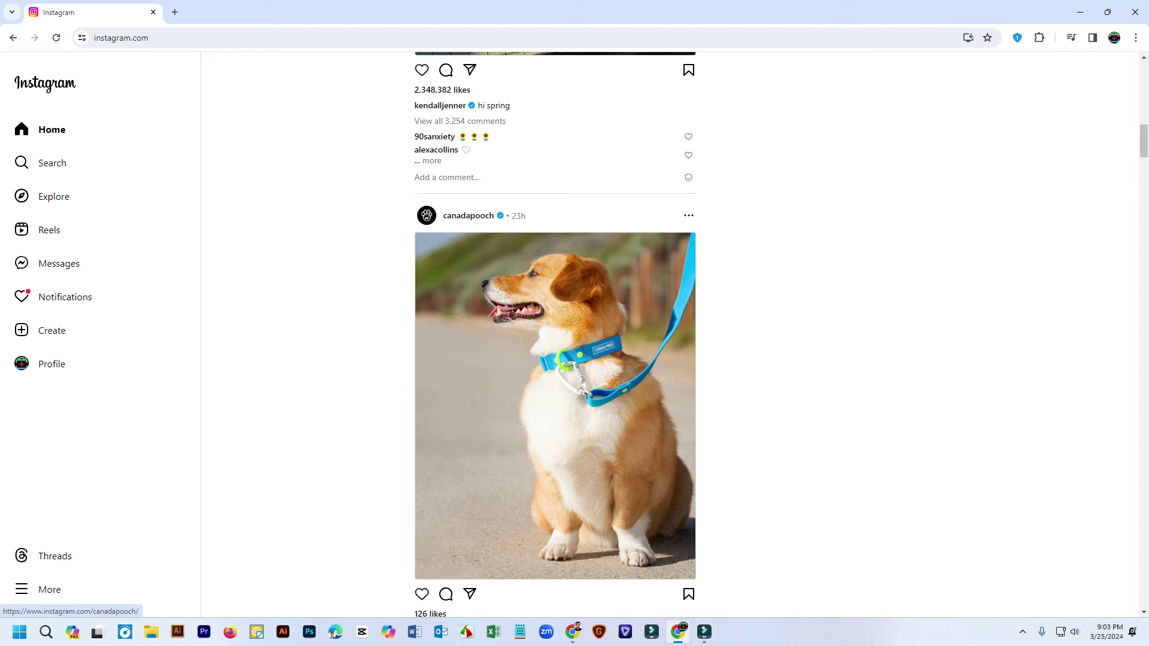
Open the canadapooch profile from the feed to examine its name and posts, and return to the own 911disasterpreparedness profile
click(468, 215)
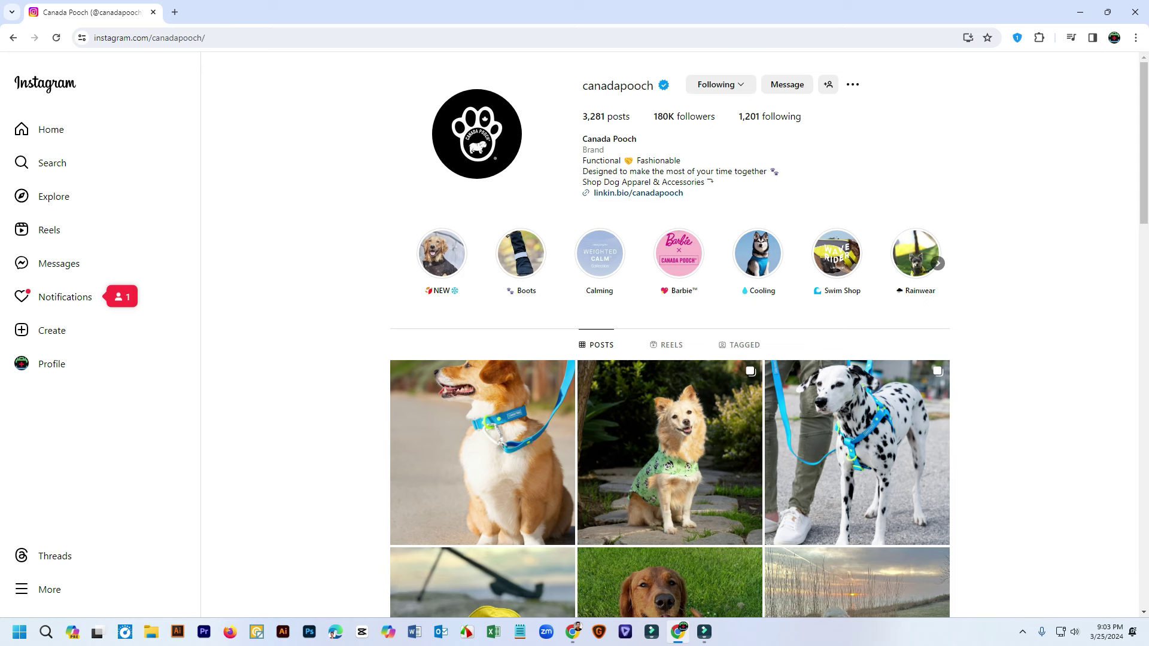
drag(582, 86, 657, 86)
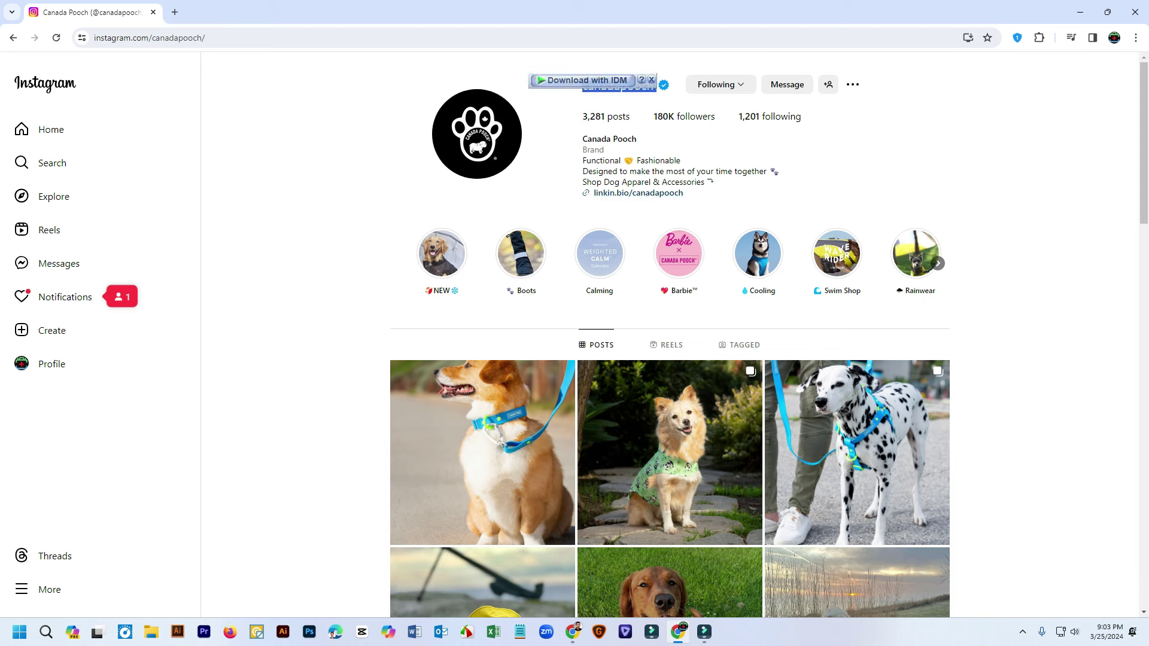
drag(636, 139, 582, 138)
click(581, 139)
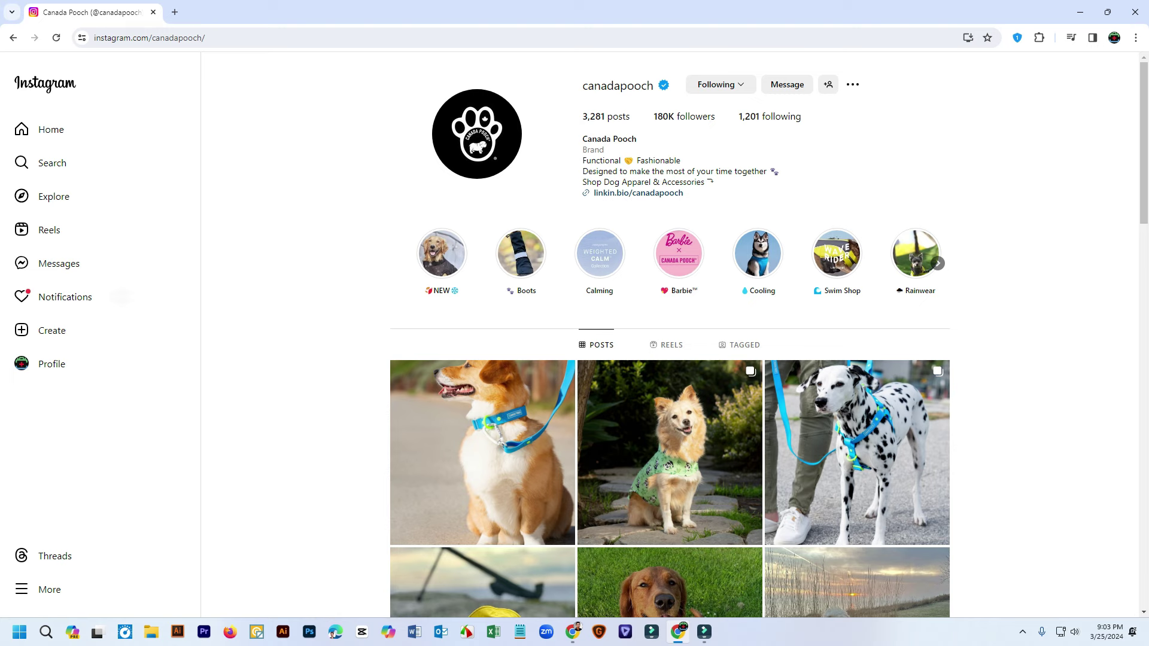
scroll(670, 455, down, 4)
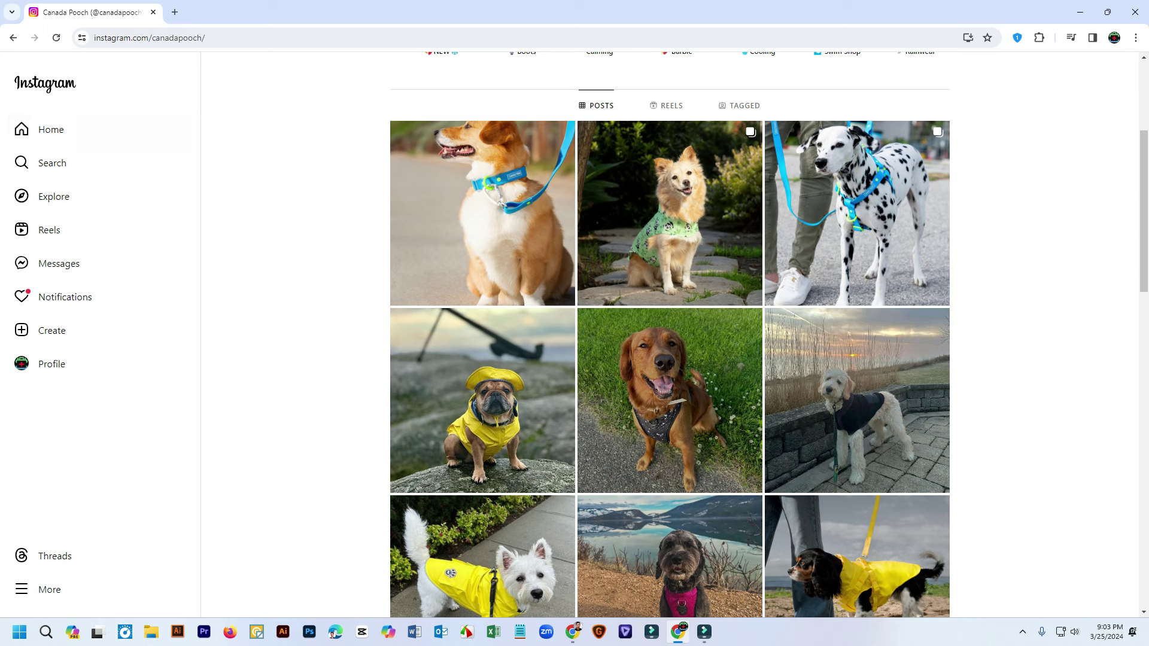
click(52, 364)
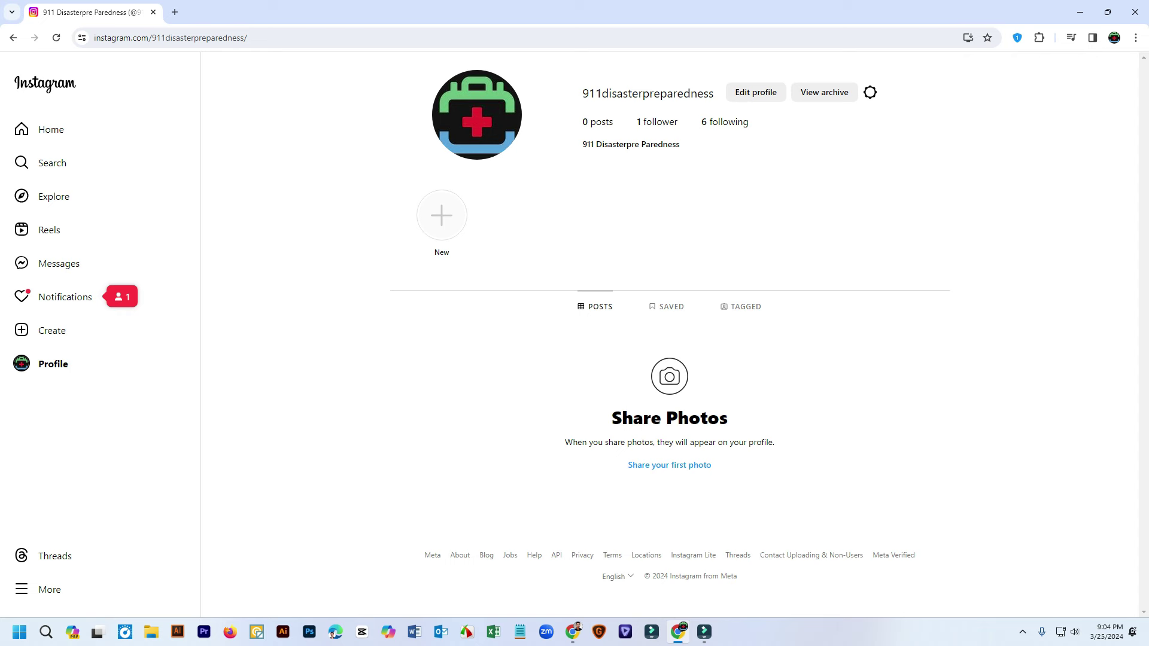
Switch to the Canva logo design and delete the separate medical-kit icon above the full logo
click(1080, 12)
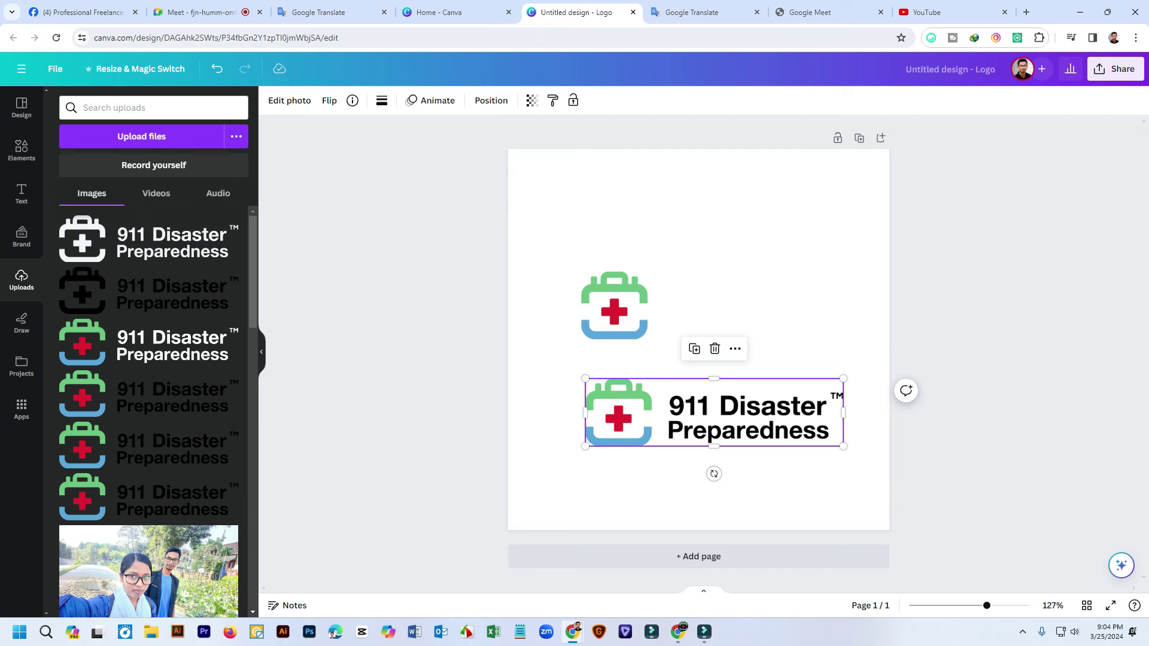
click(614, 306)
drag(232, 227, 233, 227)
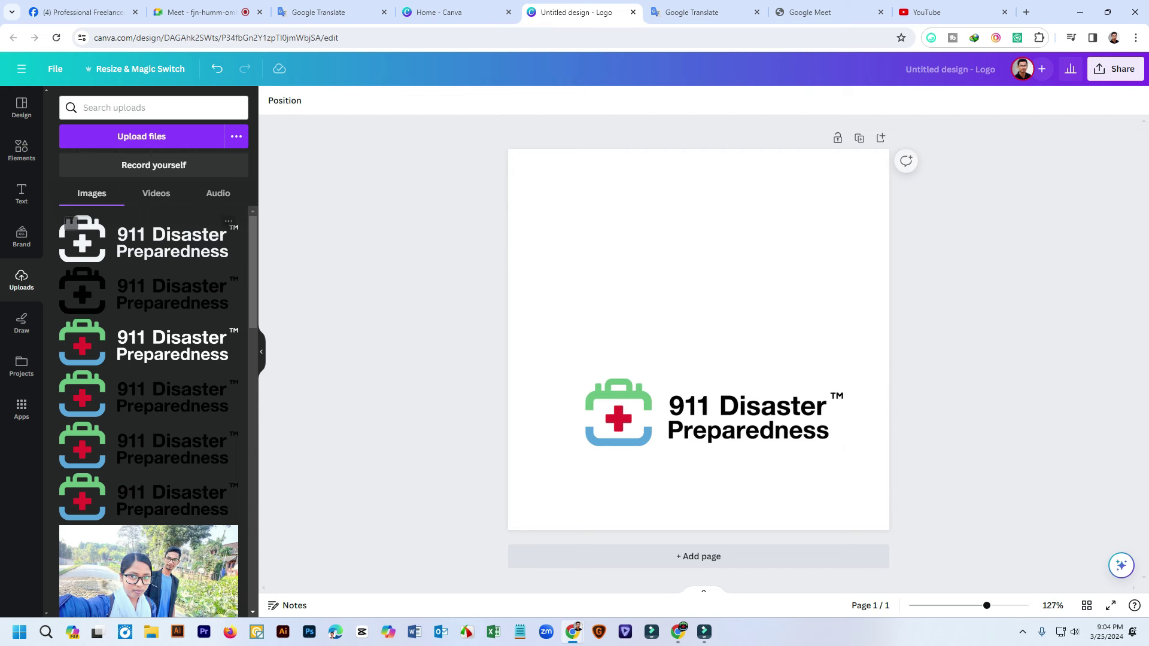
Move the full 911 Disaster Preparedness logo up the page and crop it to just its medical-kit icon
drag(715, 413, 717, 293)
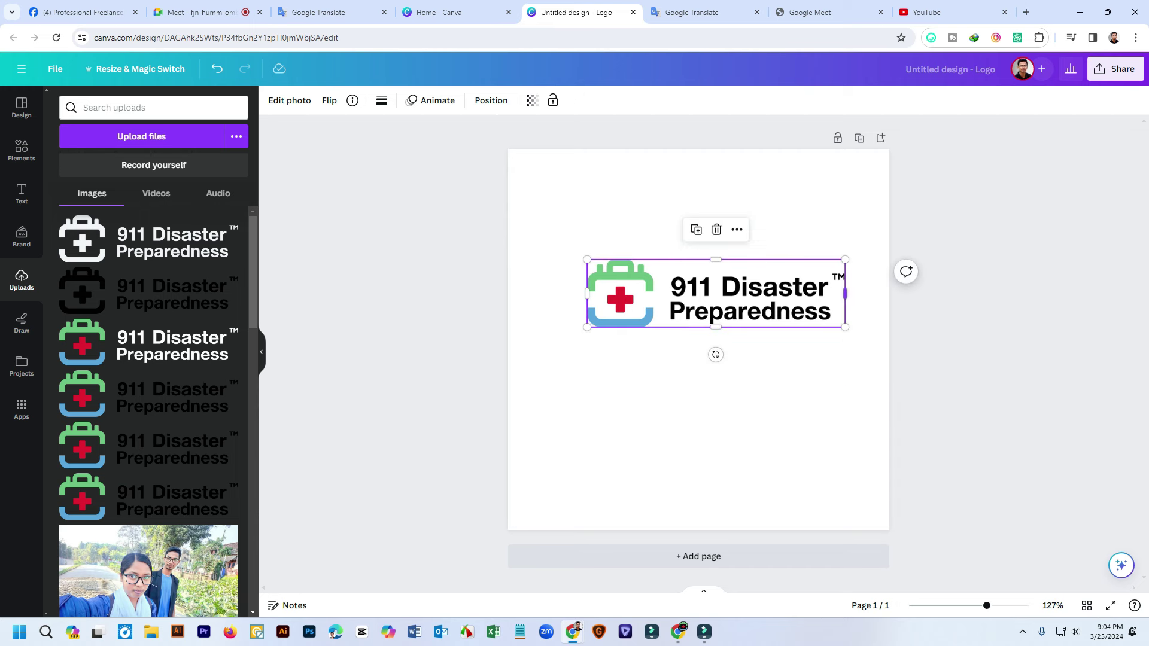
drag(845, 294, 658, 294)
key(Escape)
Set the page background to solid black and bring back the uploaded images
click(698, 339)
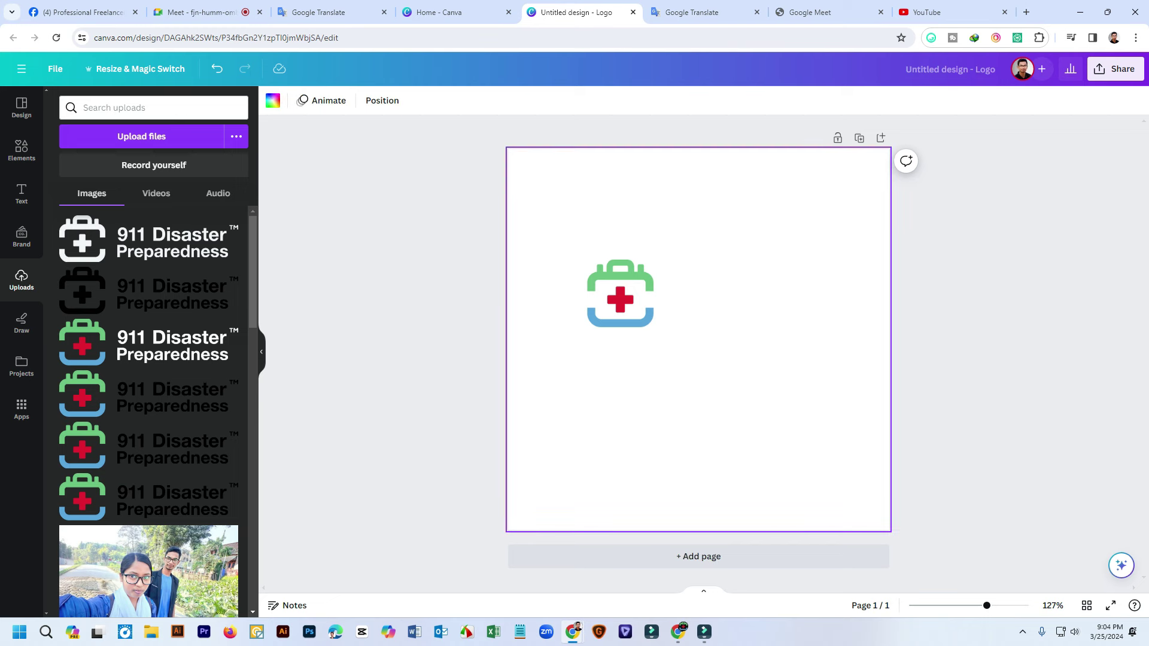
click(273, 100)
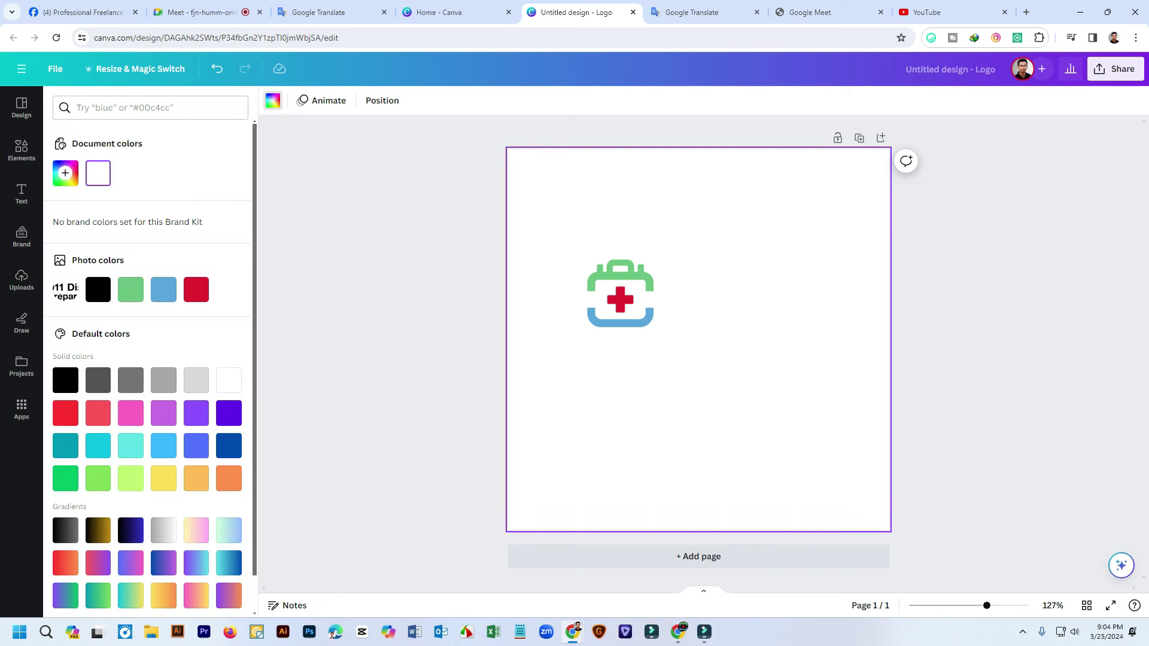
click(65, 380)
click(21, 279)
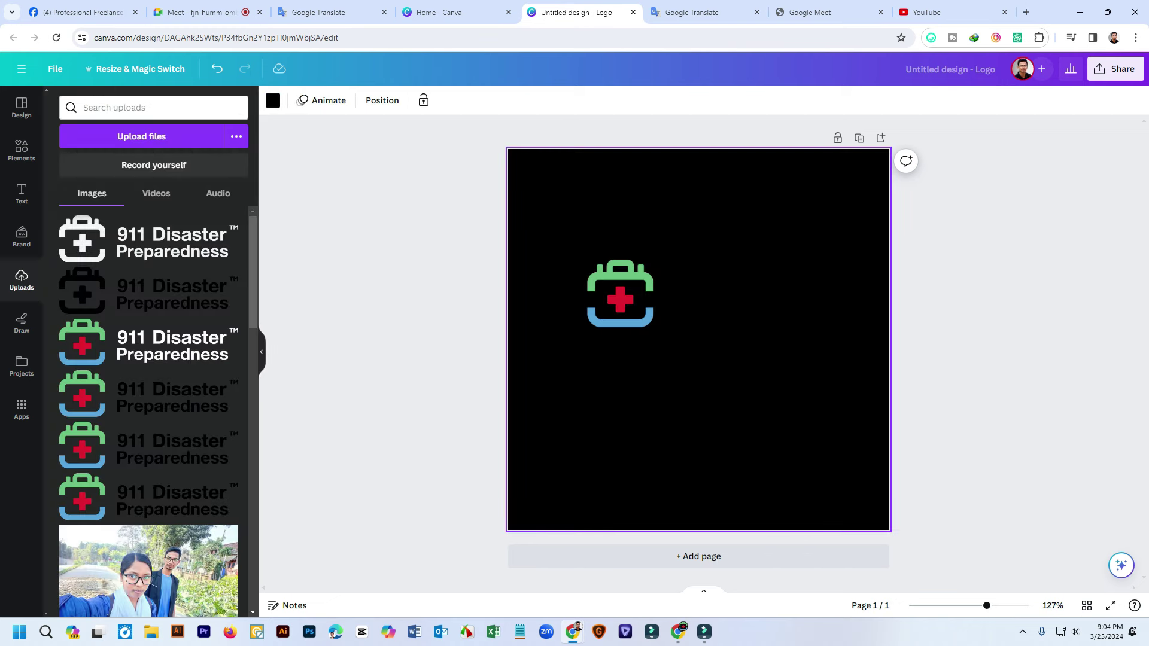
Move the medical-kit icon to the page centre and enlarge it to fill most of the black page
click(620, 294)
drag(620, 293, 699, 340)
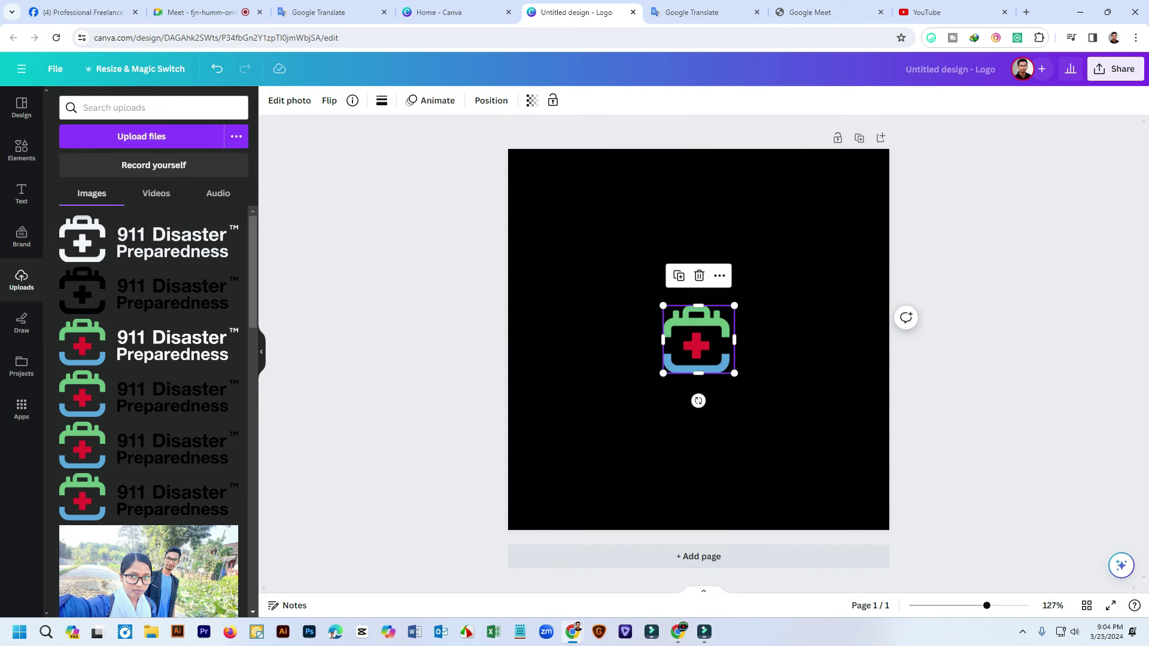
key(Escape)
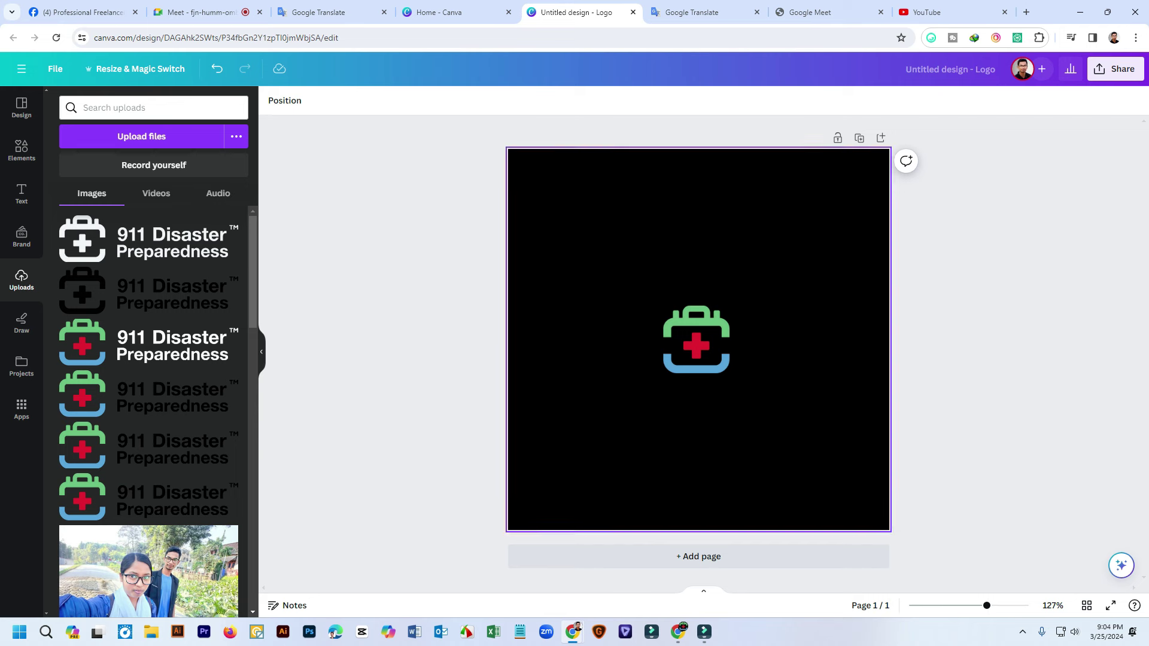
click(731, 308)
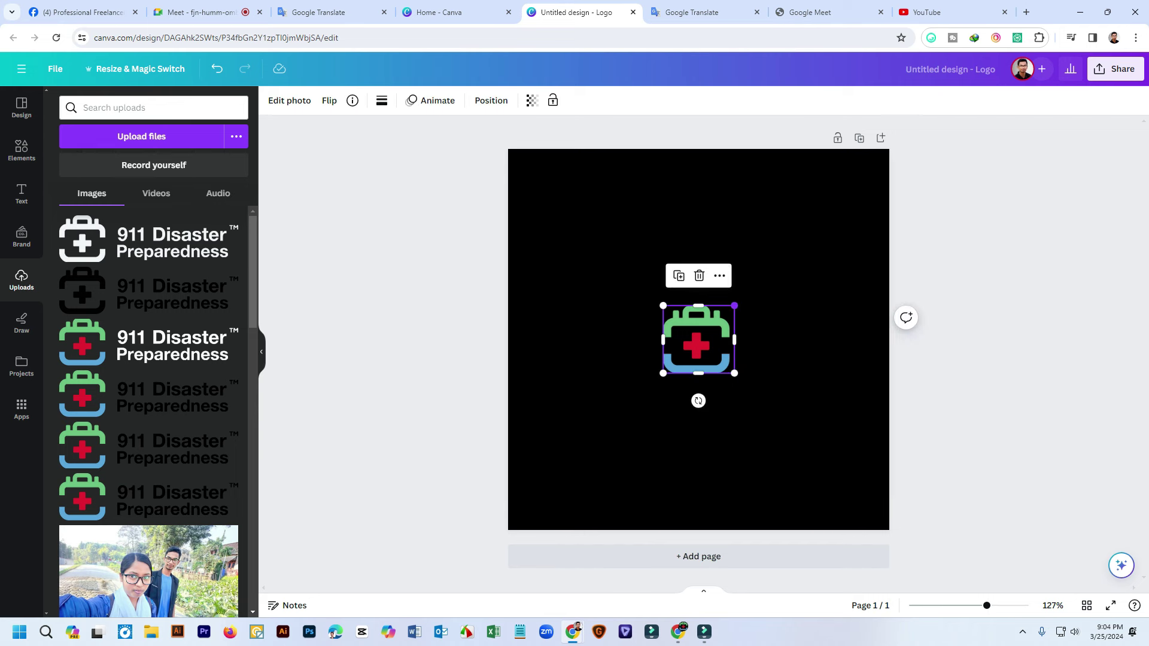
drag(734, 306, 881, 166)
drag(771, 269, 741, 291)
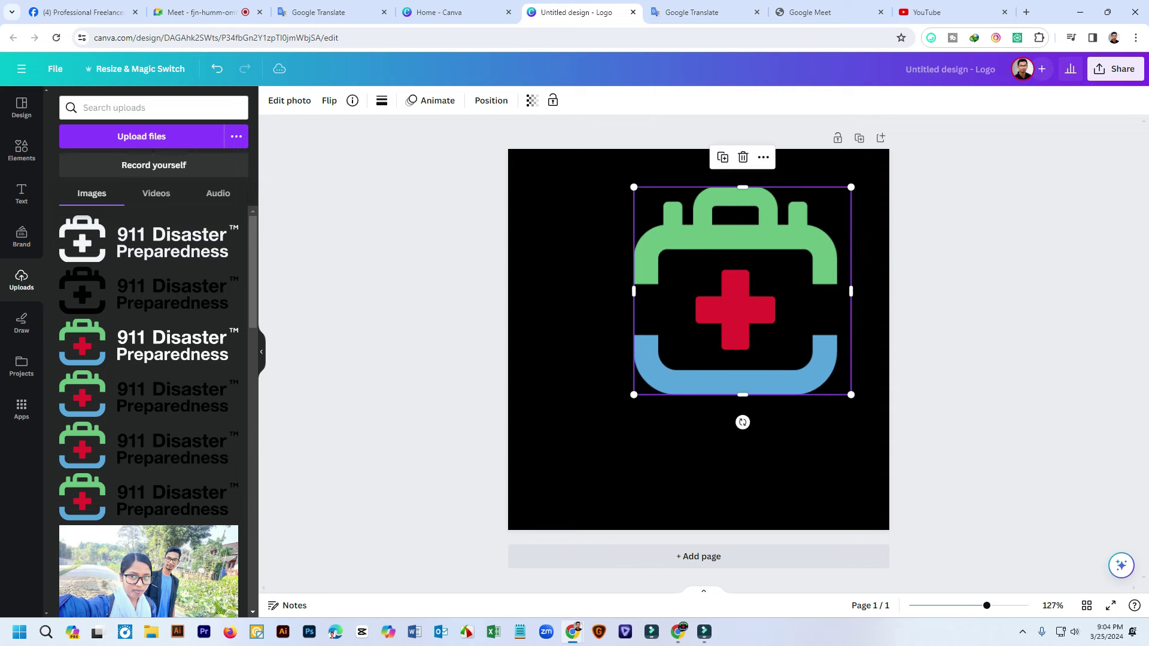
drag(634, 395, 546, 479)
drag(699, 332, 698, 339)
key(Escape)
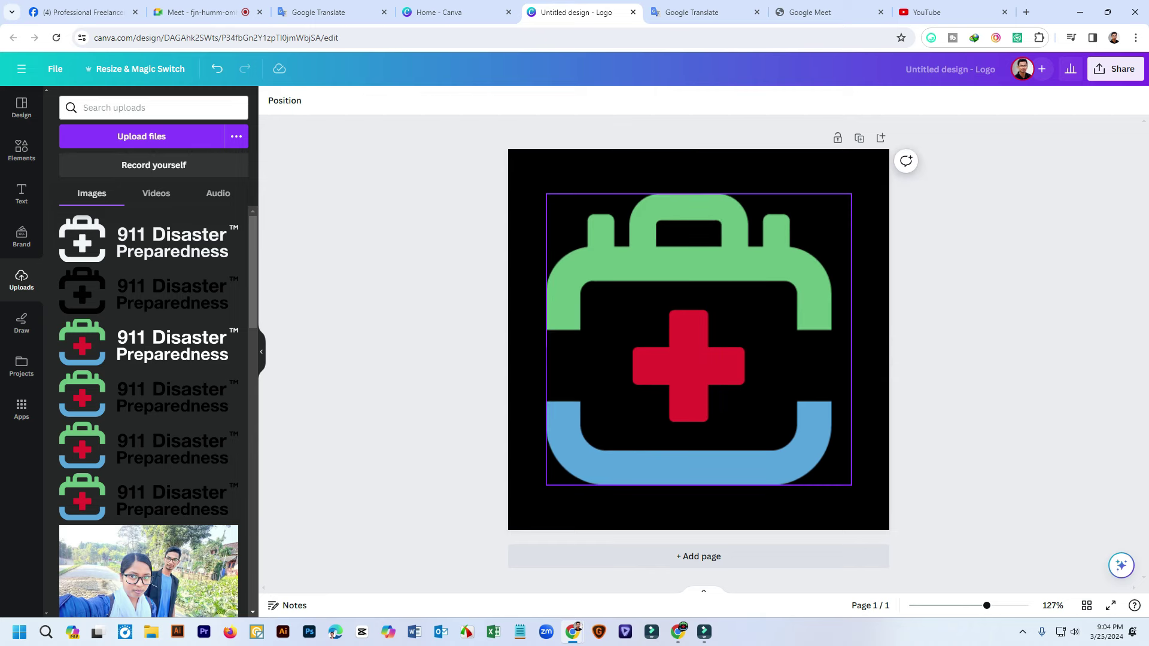
Add a circle shape from the recently used elements, move it off the cross, and recolour it white (#ffffff)
click(21, 150)
click(83, 211)
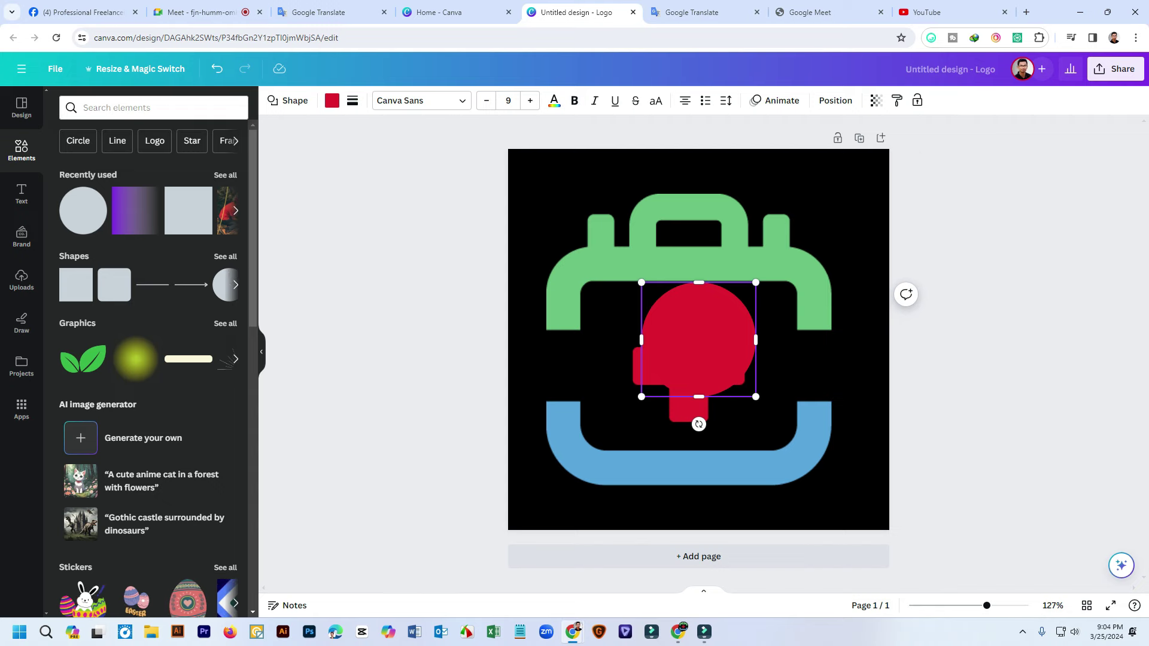
drag(689, 362, 787, 219)
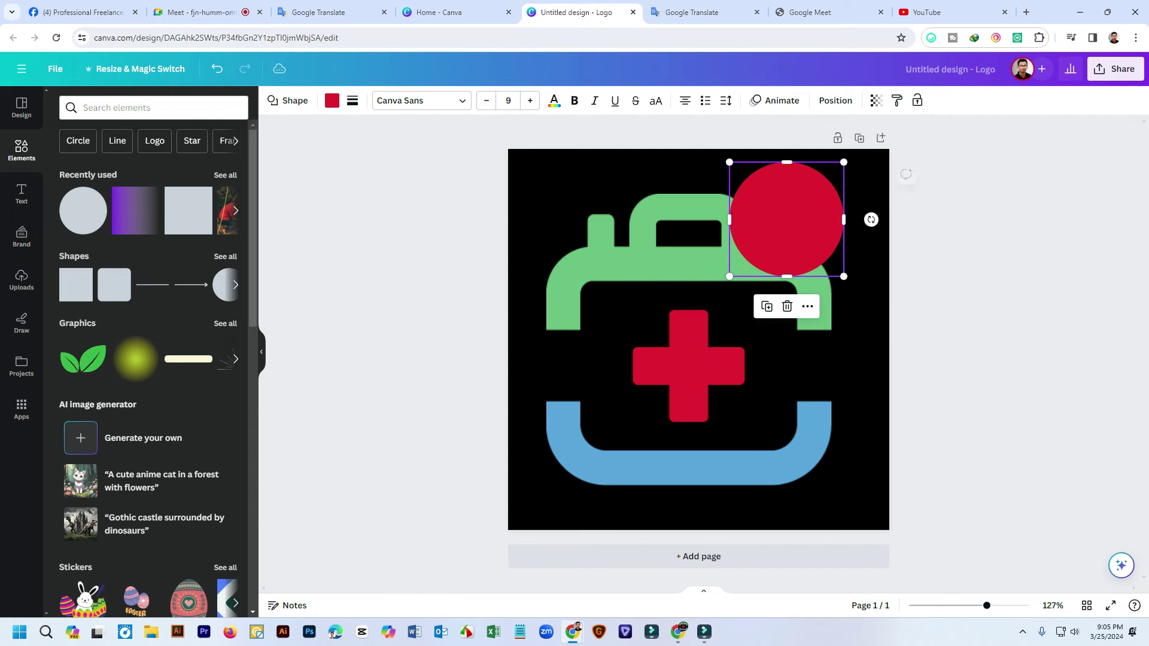
click(332, 101)
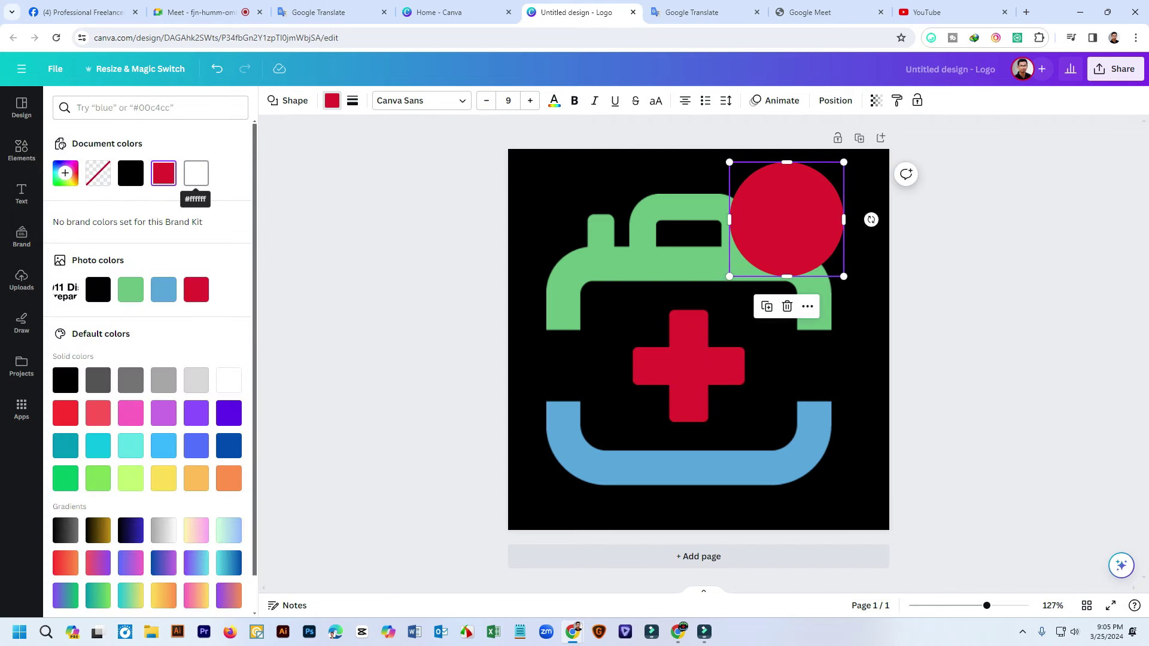
click(195, 175)
key(Escape)
Centre the white circle on the page and enlarge it to about 491 × 491, nearly filling the page
drag(787, 219, 699, 339)
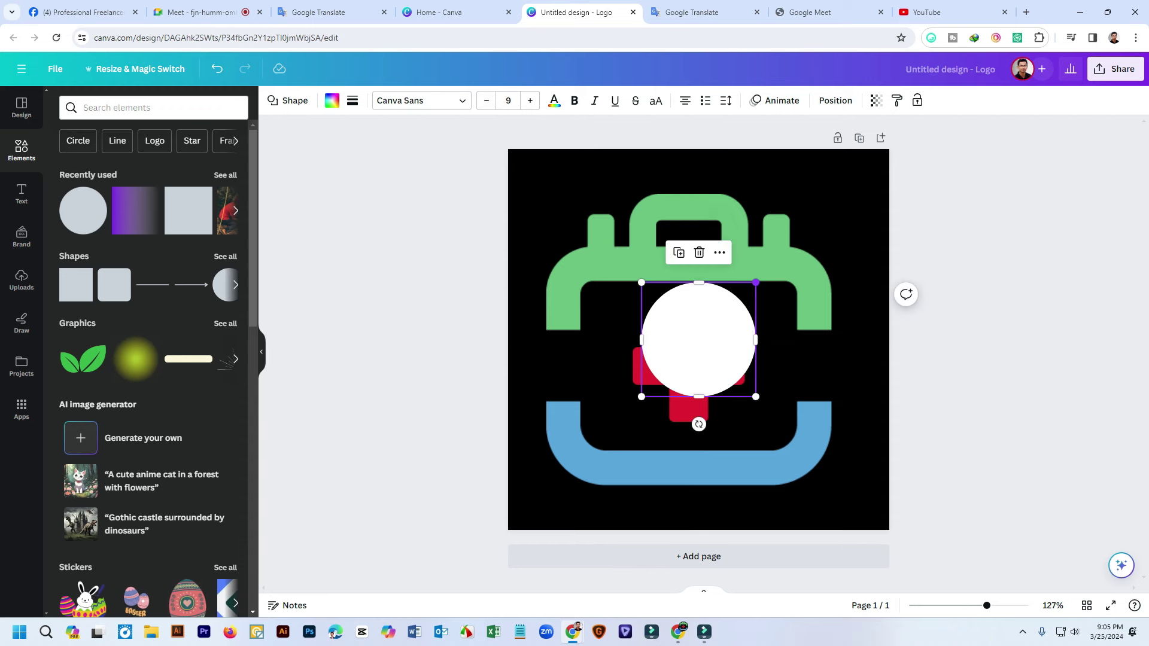
drag(756, 282, 886, 153)
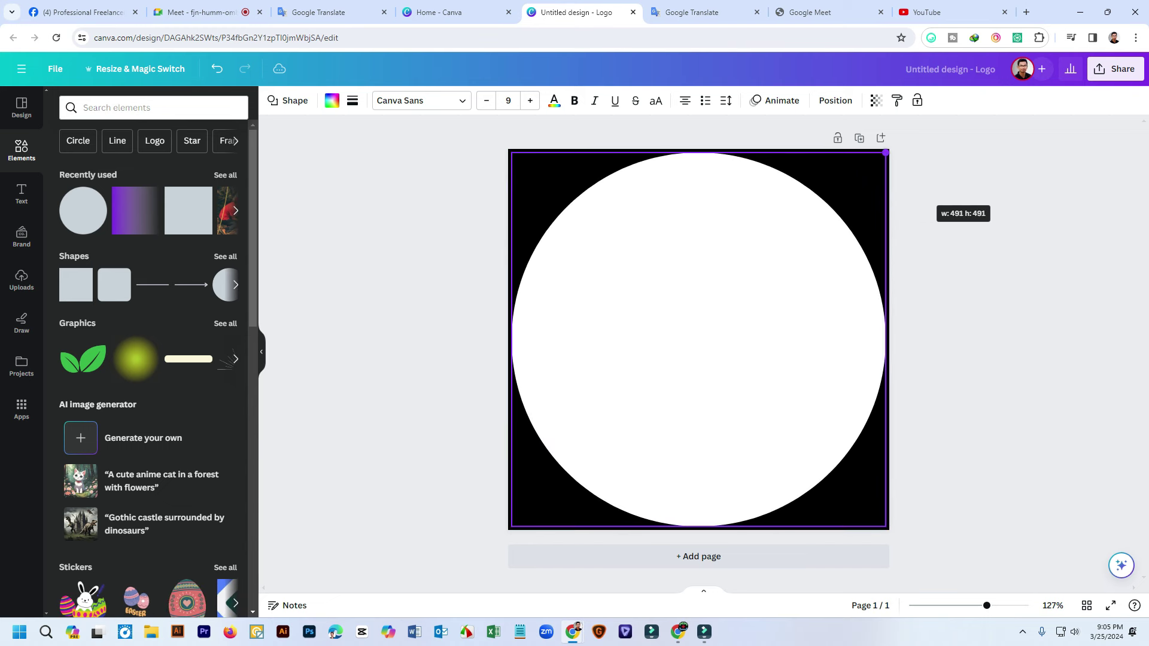
drag(886, 153, 886, 153)
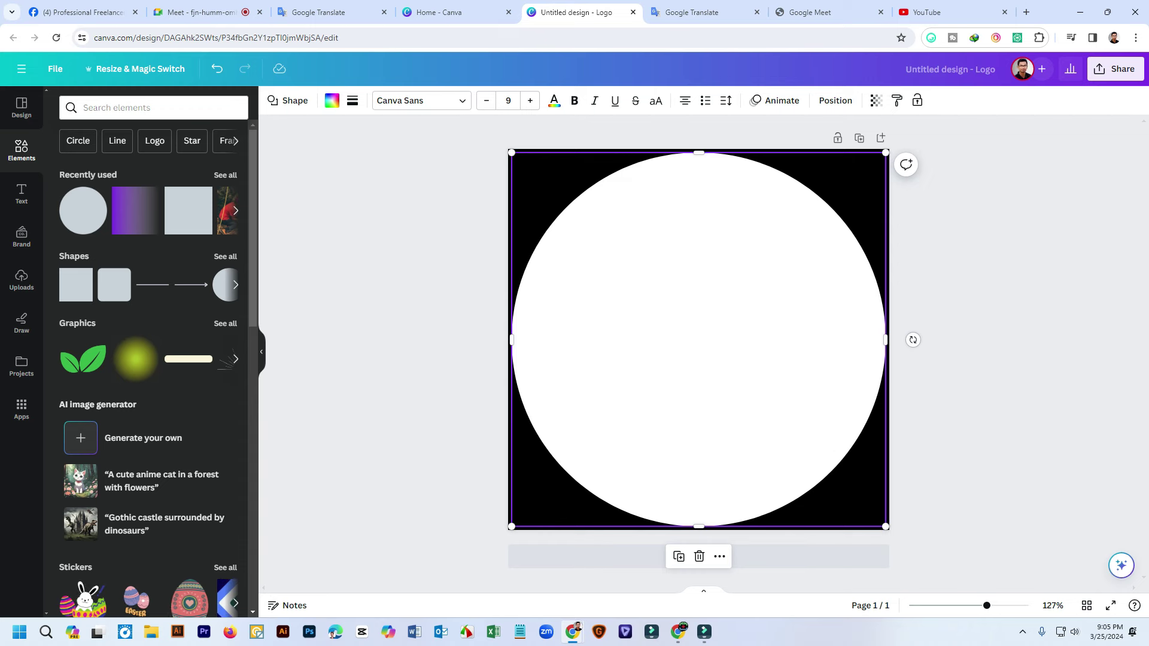
key(Escape)
Set the circle's transparency to 74 and send it behind the medical-kit icon
click(699, 339)
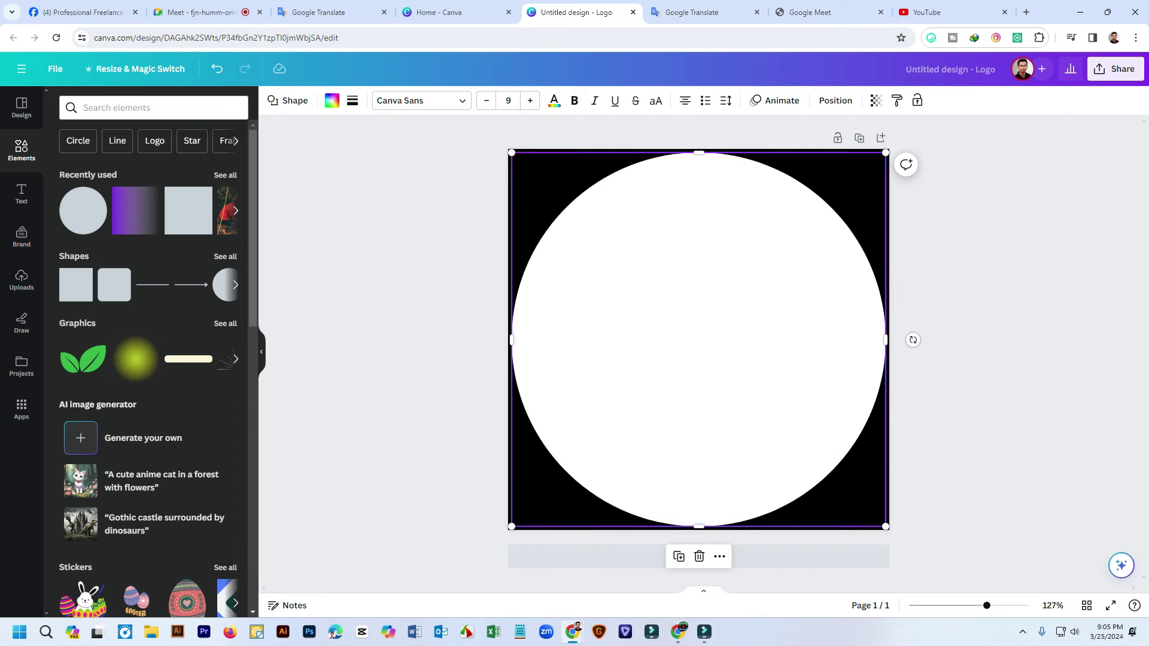
click(876, 101)
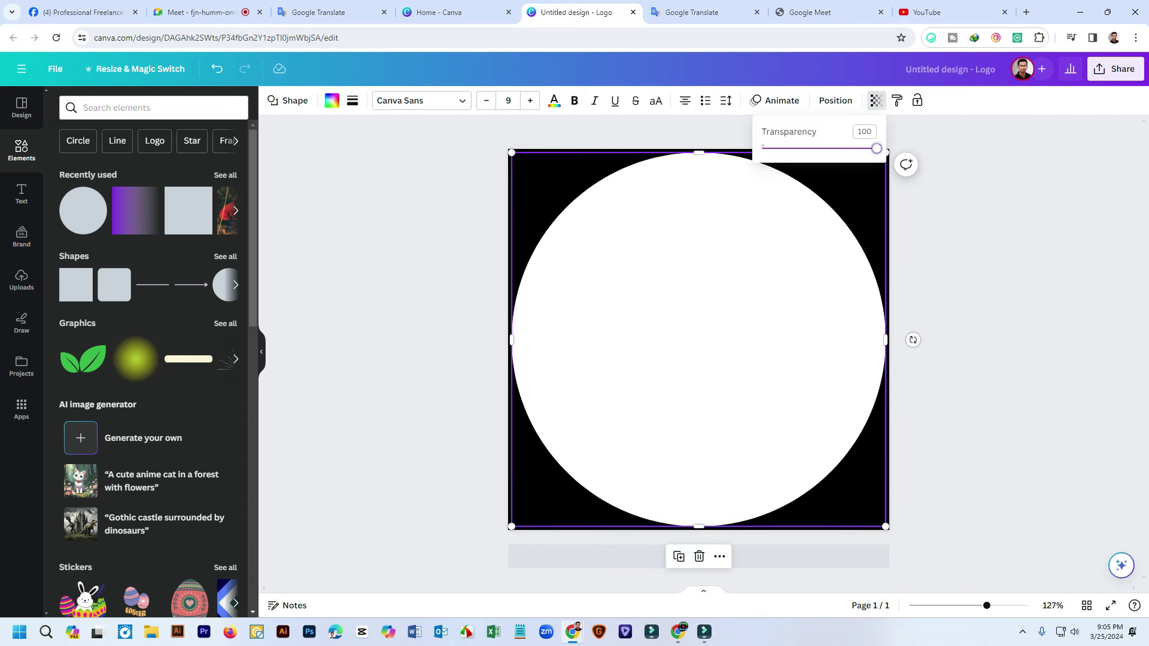
drag(875, 149, 847, 149)
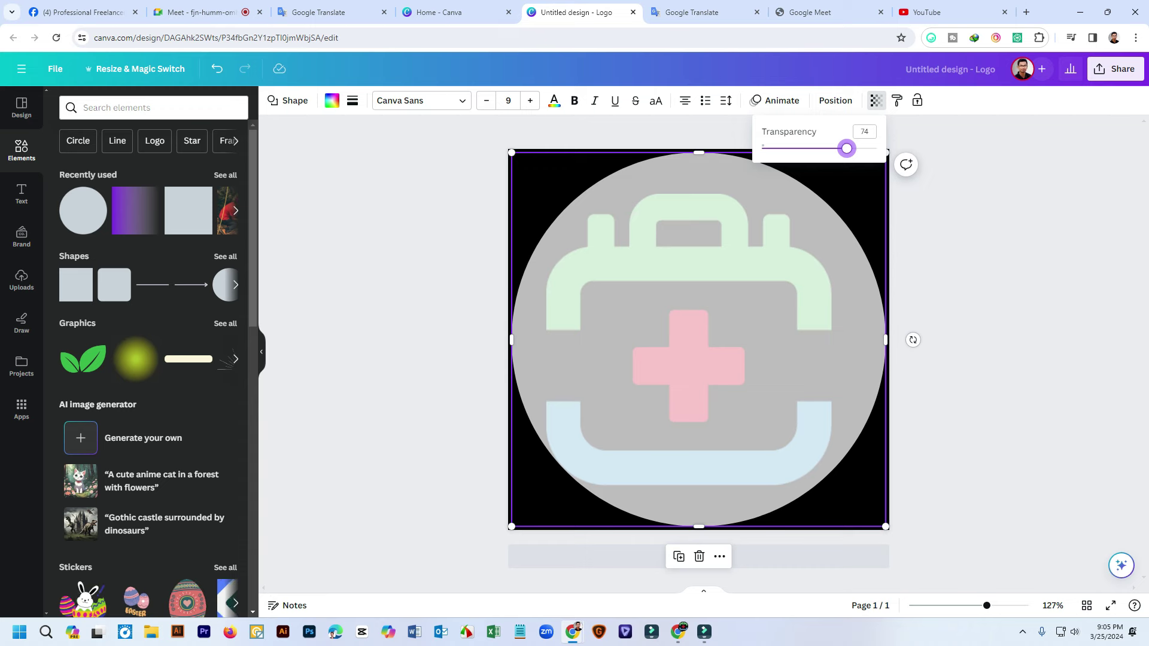
key(Escape)
key(Escape)
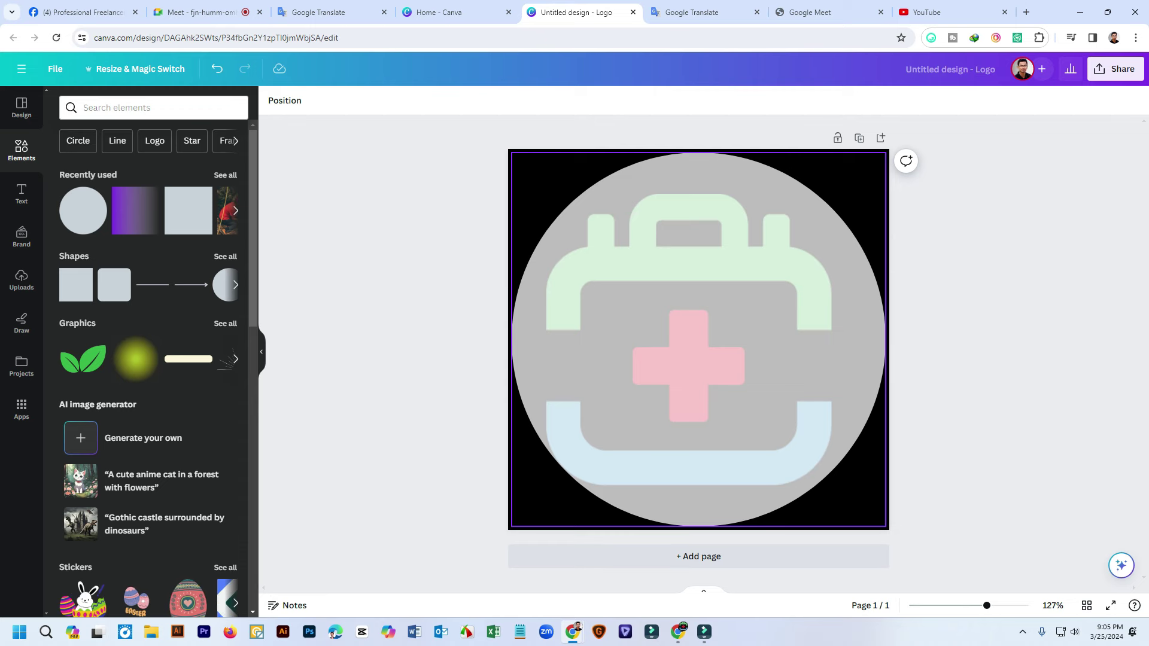
click(699, 340)
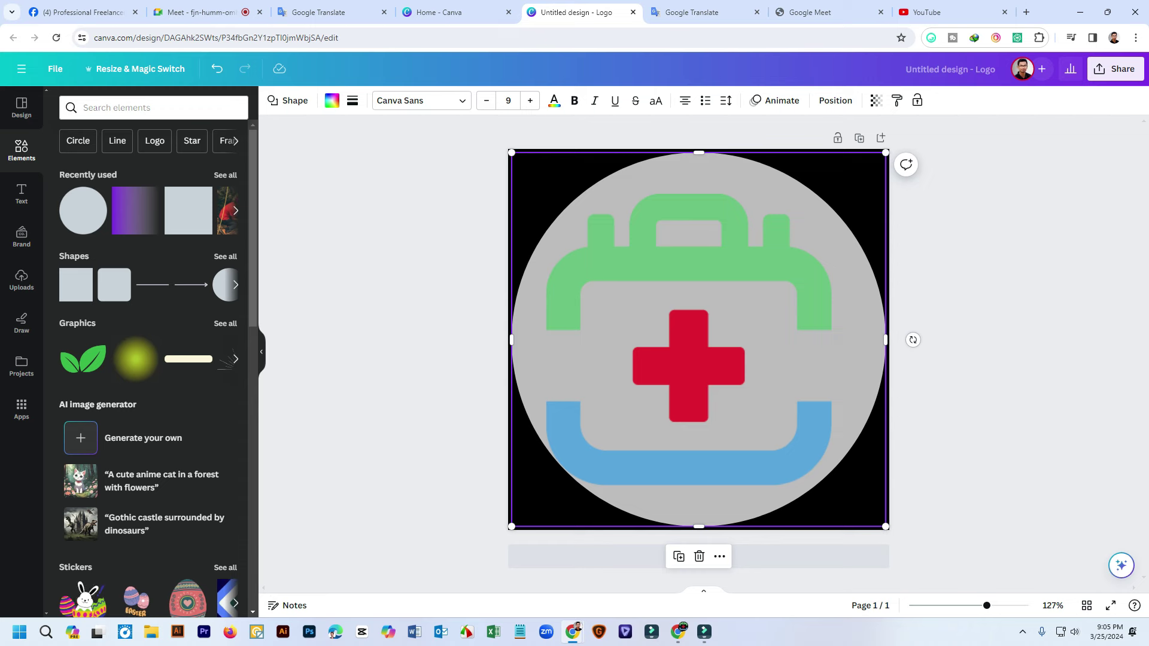
click(699, 263)
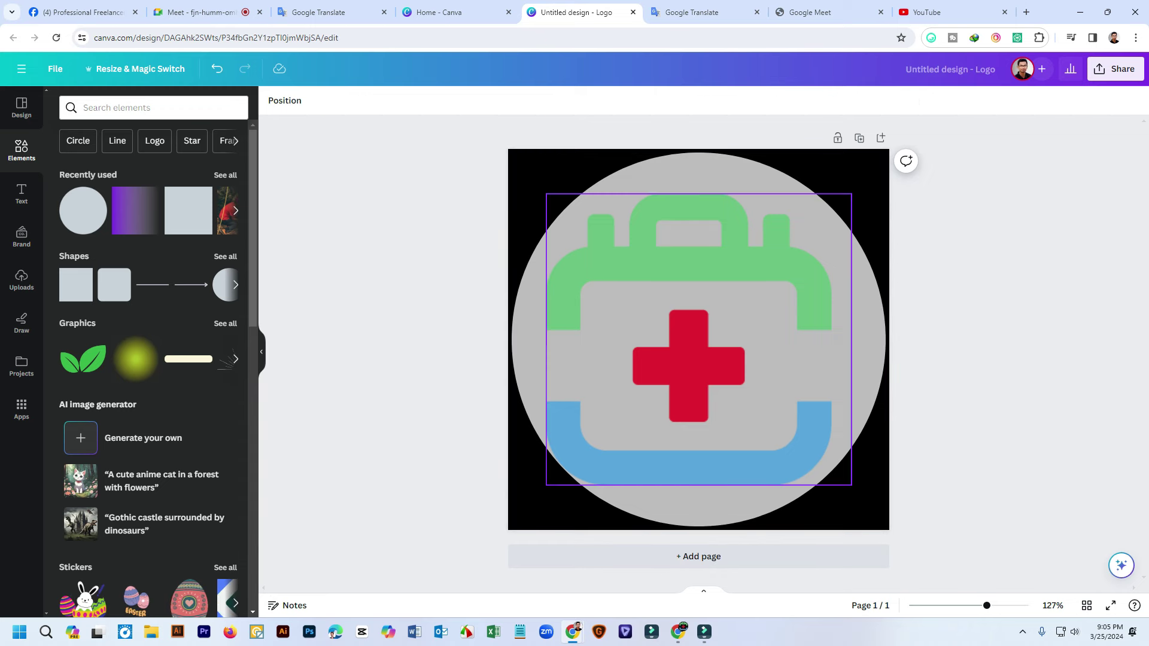
Crop the empty margin off the medical-kit icon's right side and recentre the icon over the circle
mouse_move(699, 339)
mouse_down()
mouse_move(707, 333)
mouse_move(698, 339)
mouse_up()
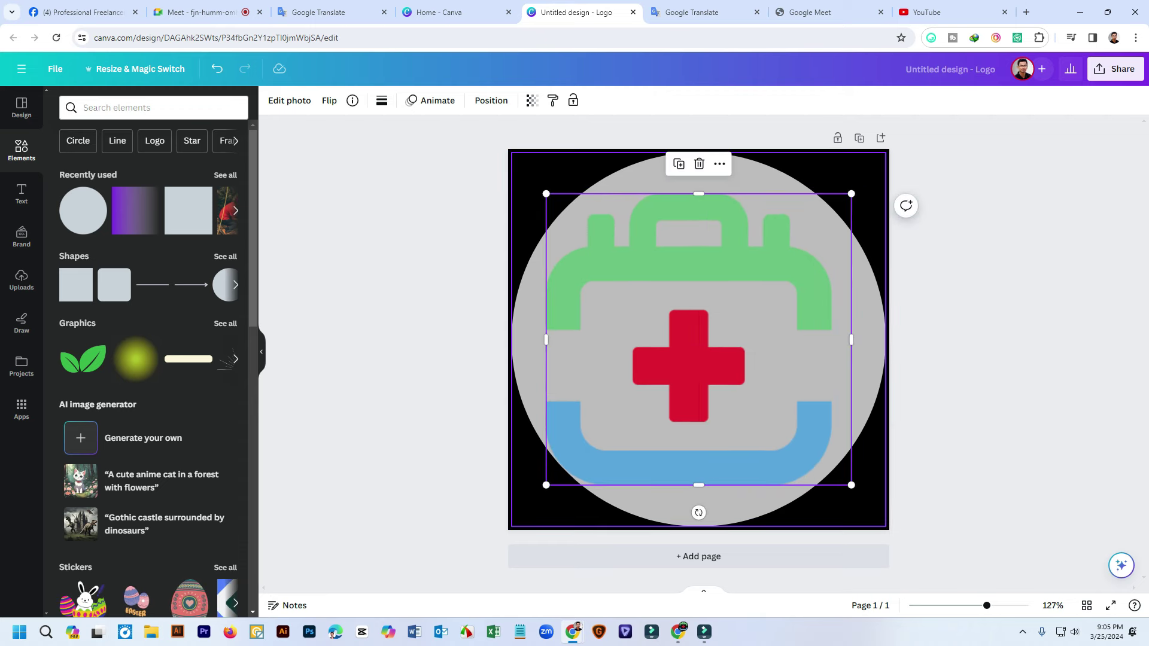
drag(851, 339, 834, 340)
drag(690, 339, 699, 340)
key(Escape)
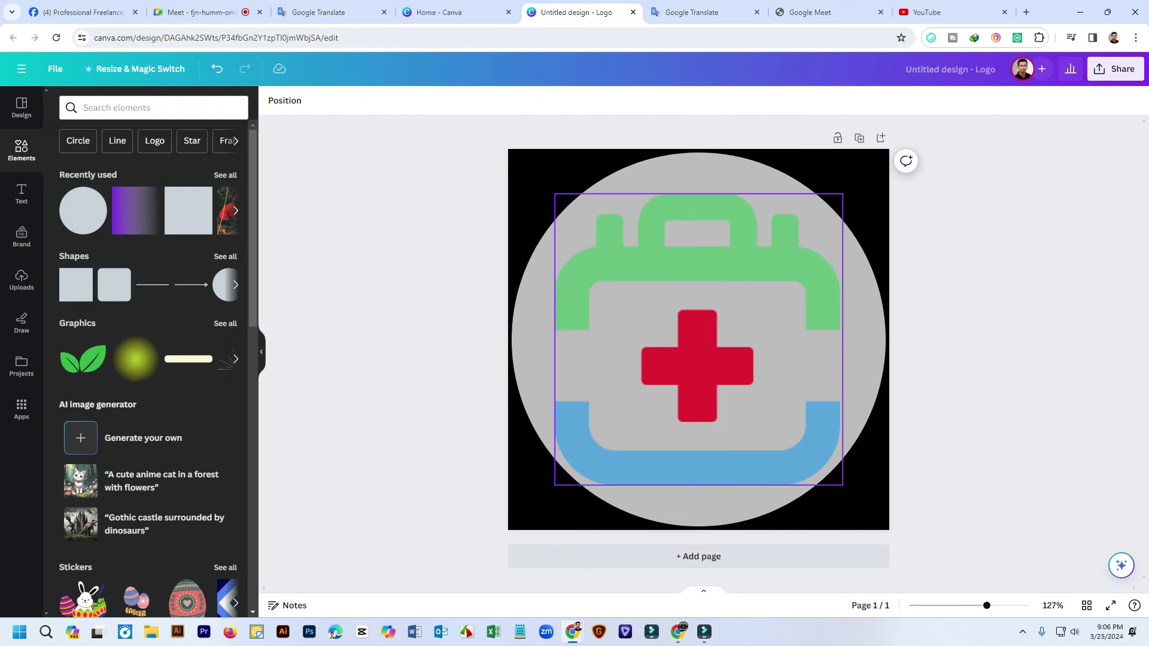
Scale the medical-kit icon down slightly so it fits inside the circle, and centre it
click(698, 339)
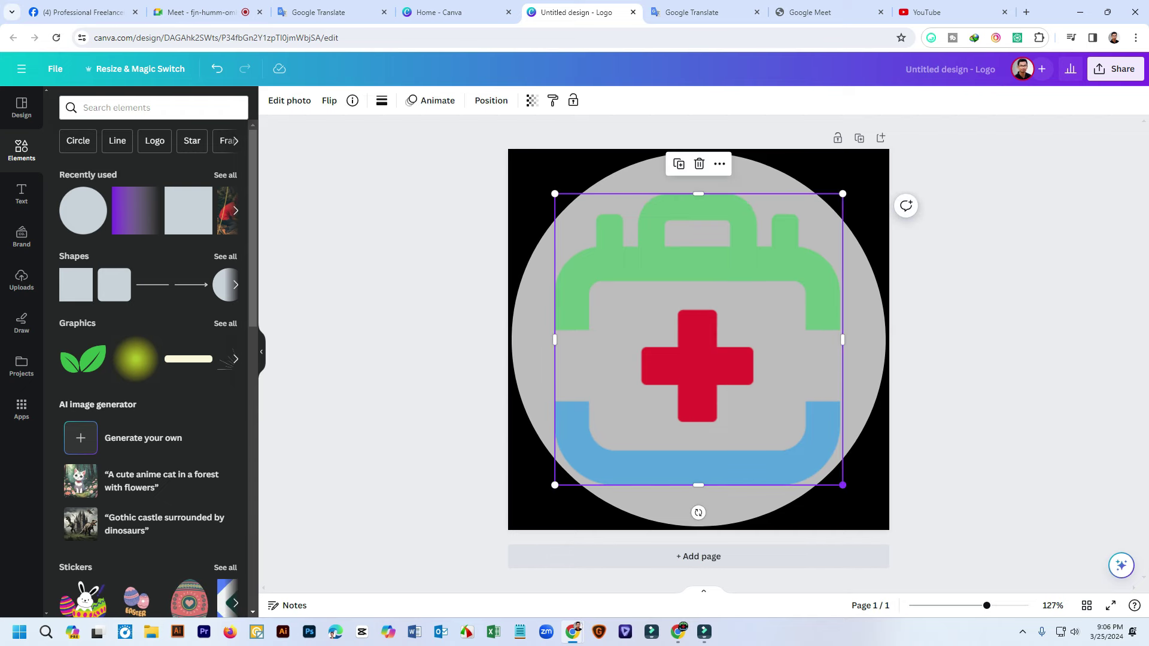
drag(843, 485, 817, 461)
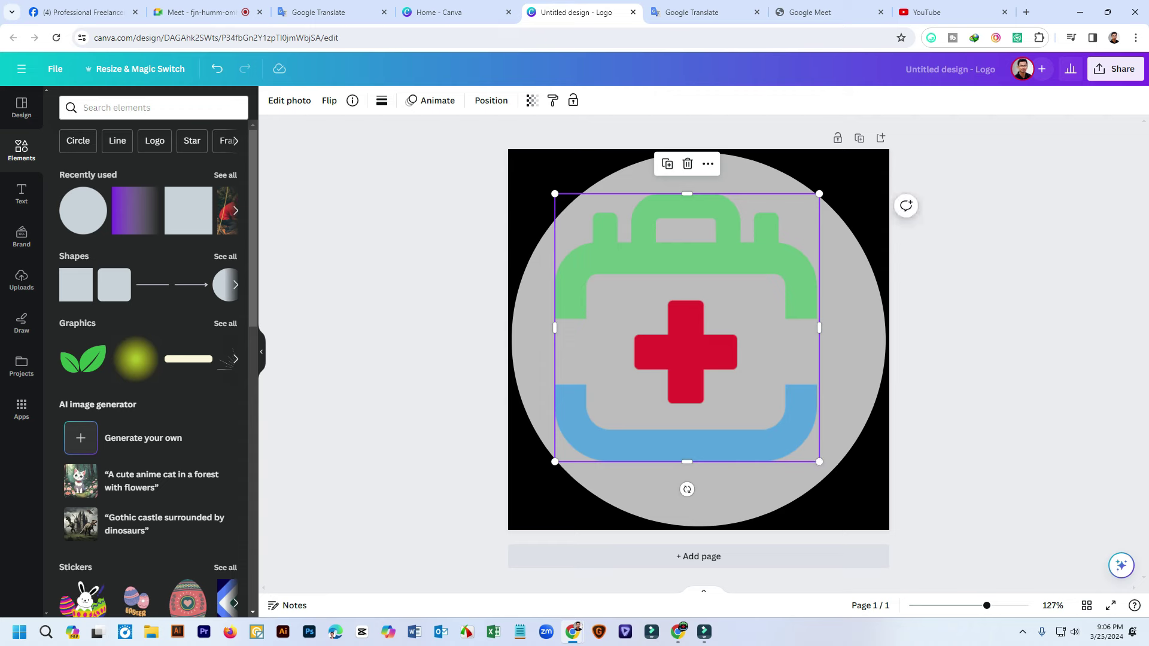
mouse_move(687, 339)
mouse_down()
mouse_move(699, 351)
mouse_move(699, 334)
mouse_up()
key(Escape)
key(Escape)
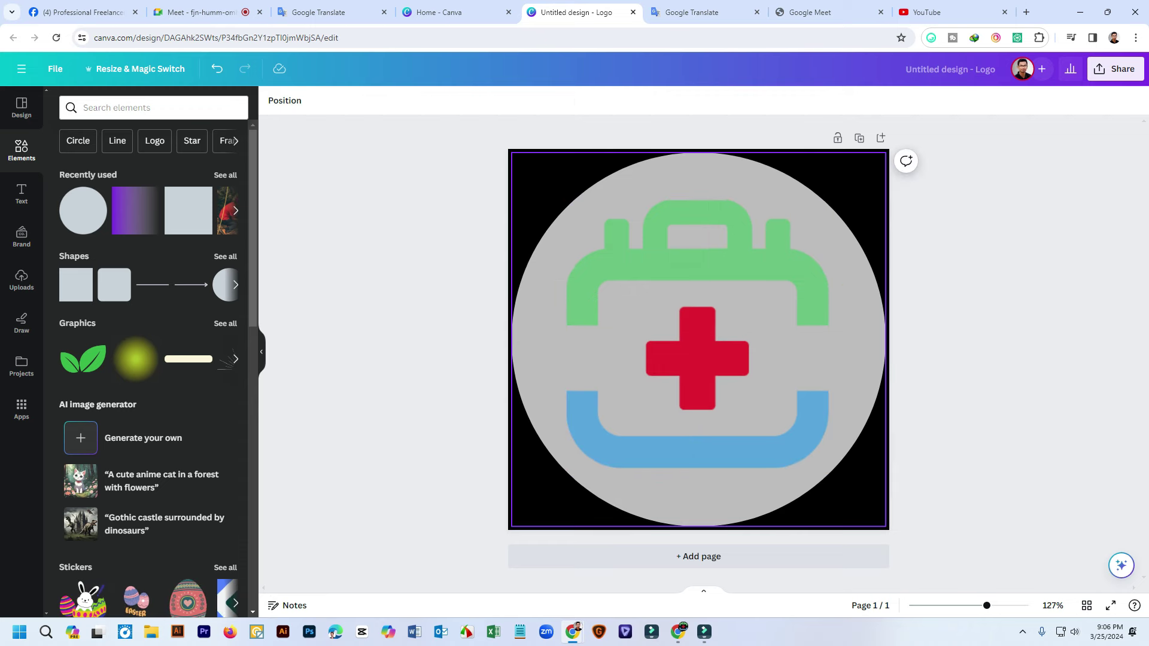
Remove the grey guide circle, leaving only the medical-kit icon on the black page
click(698, 496)
drag(699, 497, 66, 496)
key(Escape)
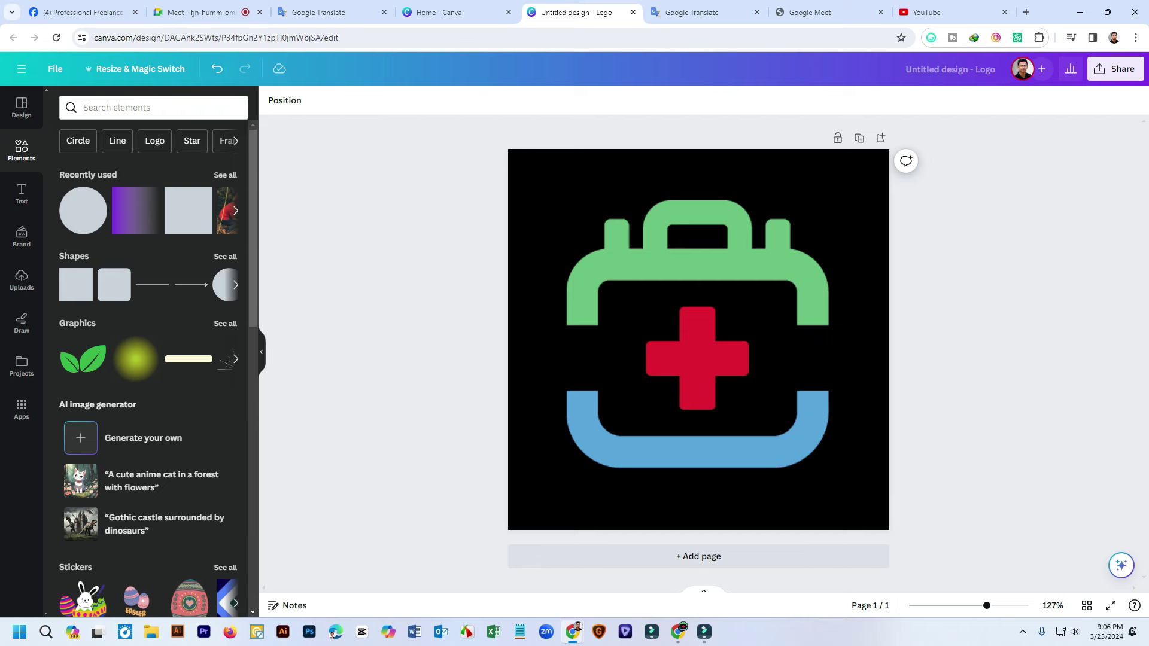
Download the logo design as a PNG at size ×2 (1,000 × 1,000 px)
click(1115, 68)
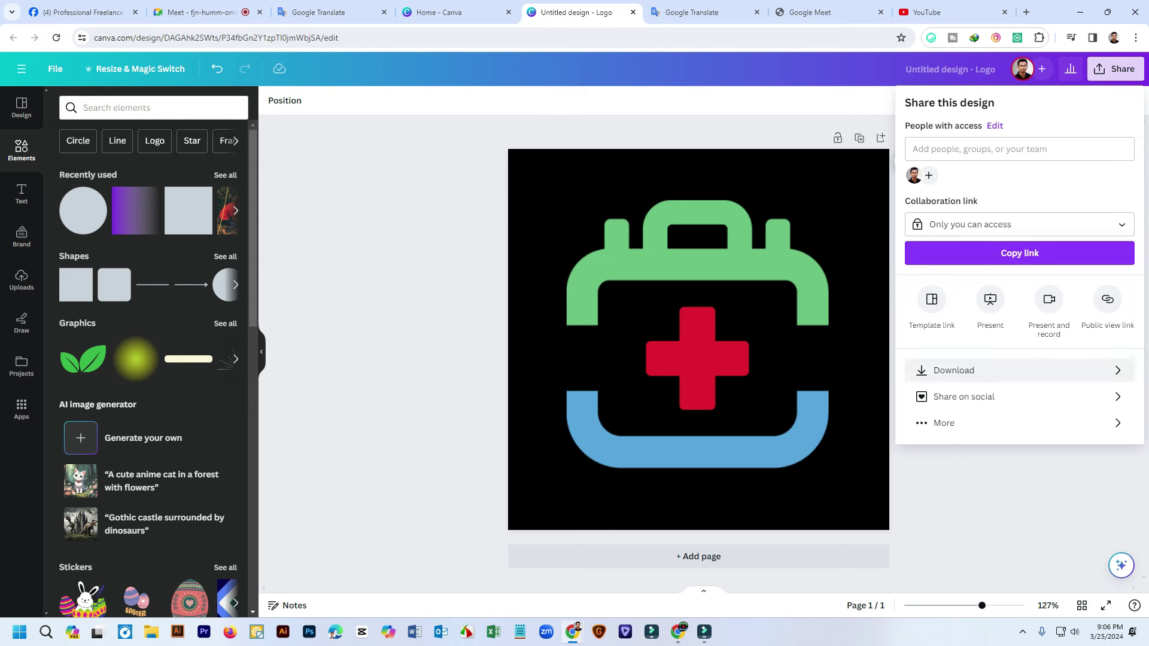
click(954, 370)
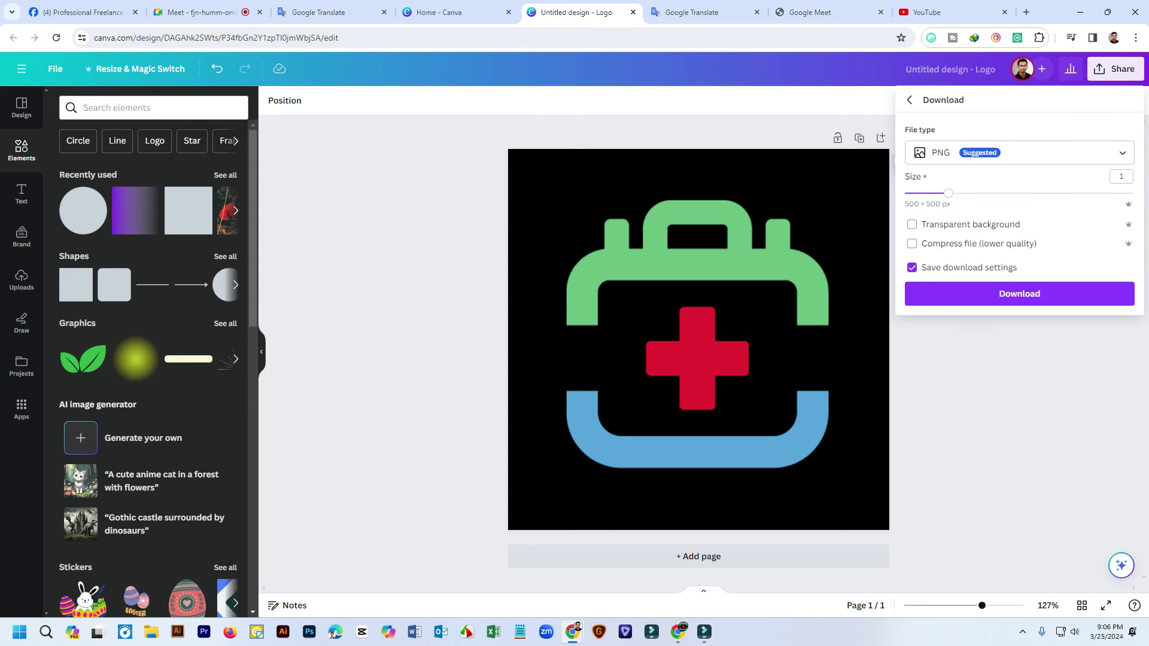
drag(948, 194, 1035, 193)
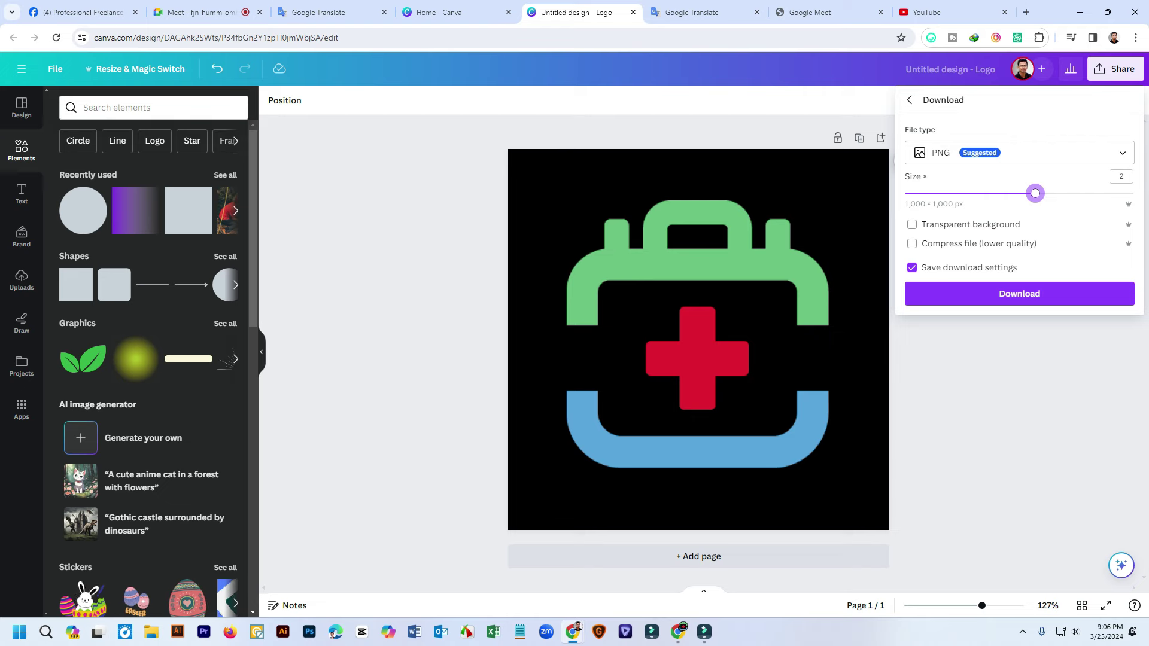
click(1019, 293)
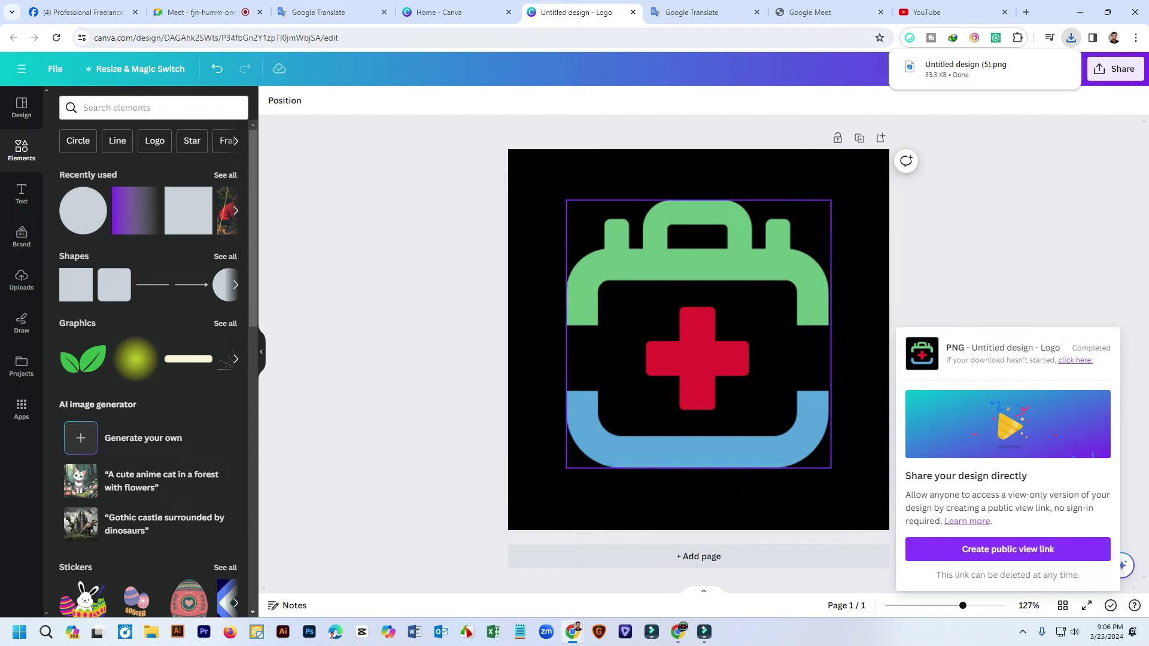
Switch to the Instagram profile, upload Untitled design (5).png from Downloads as the profile photo, and reload the page
click(678, 632)
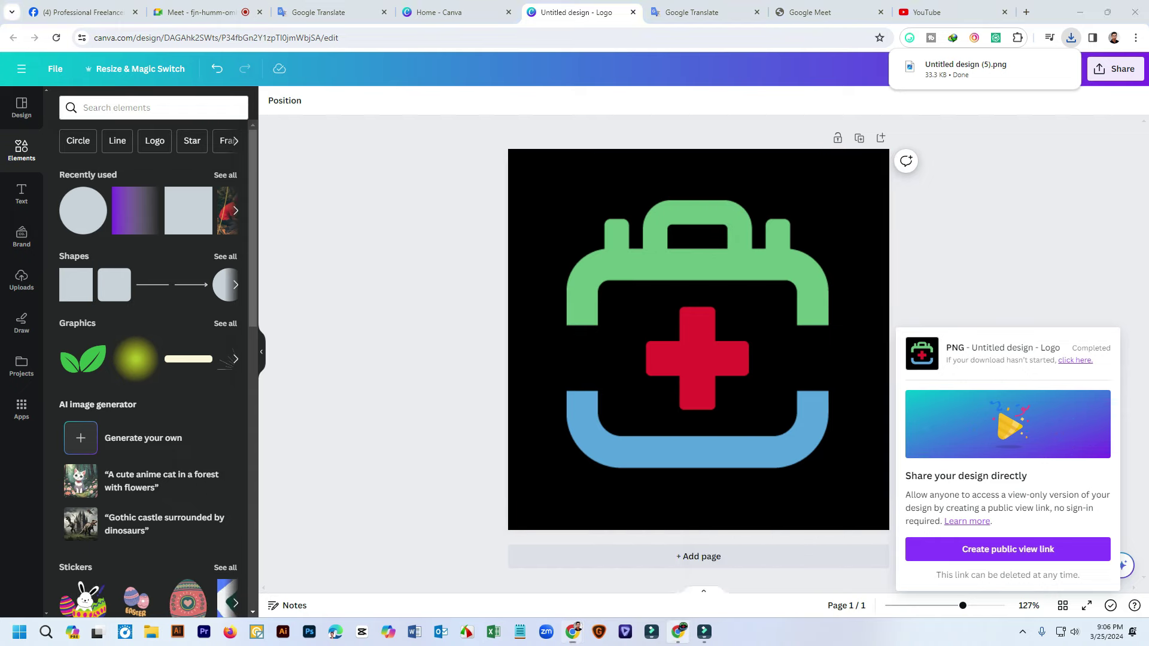
click(477, 114)
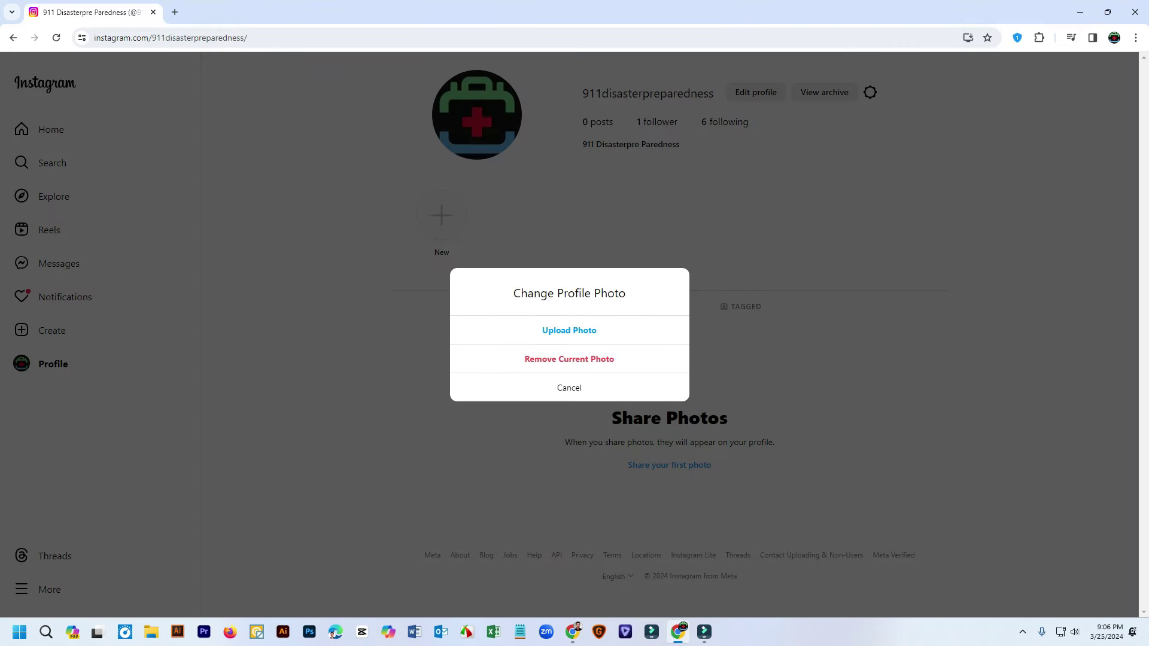
click(569, 331)
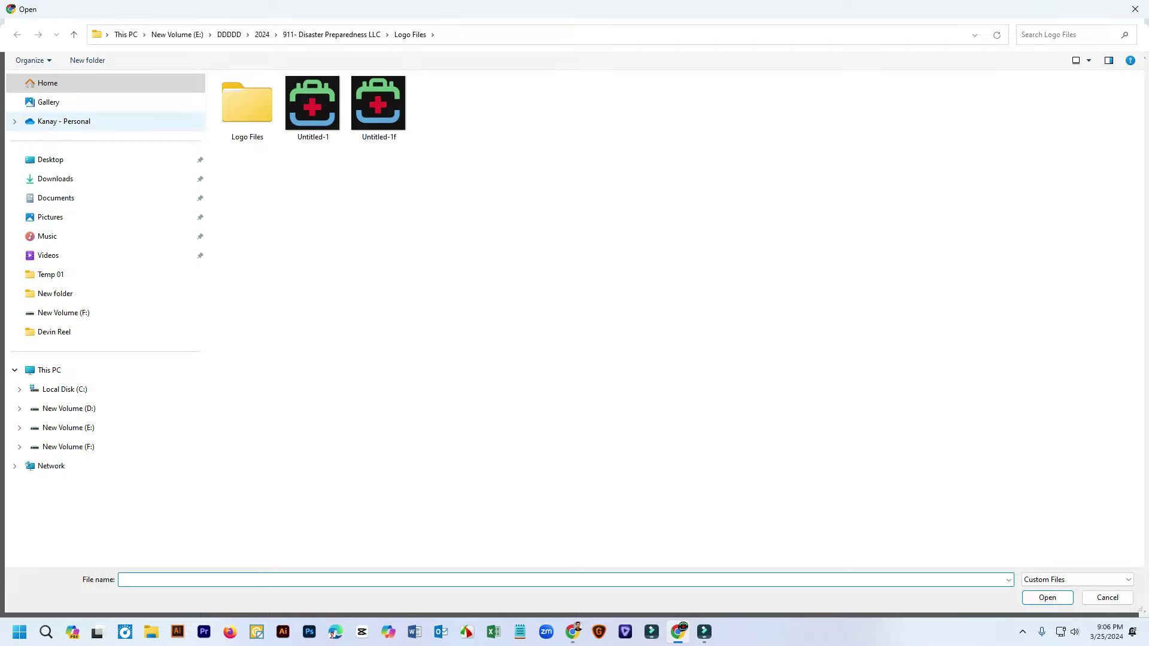
click(55, 178)
double_click(308, 155)
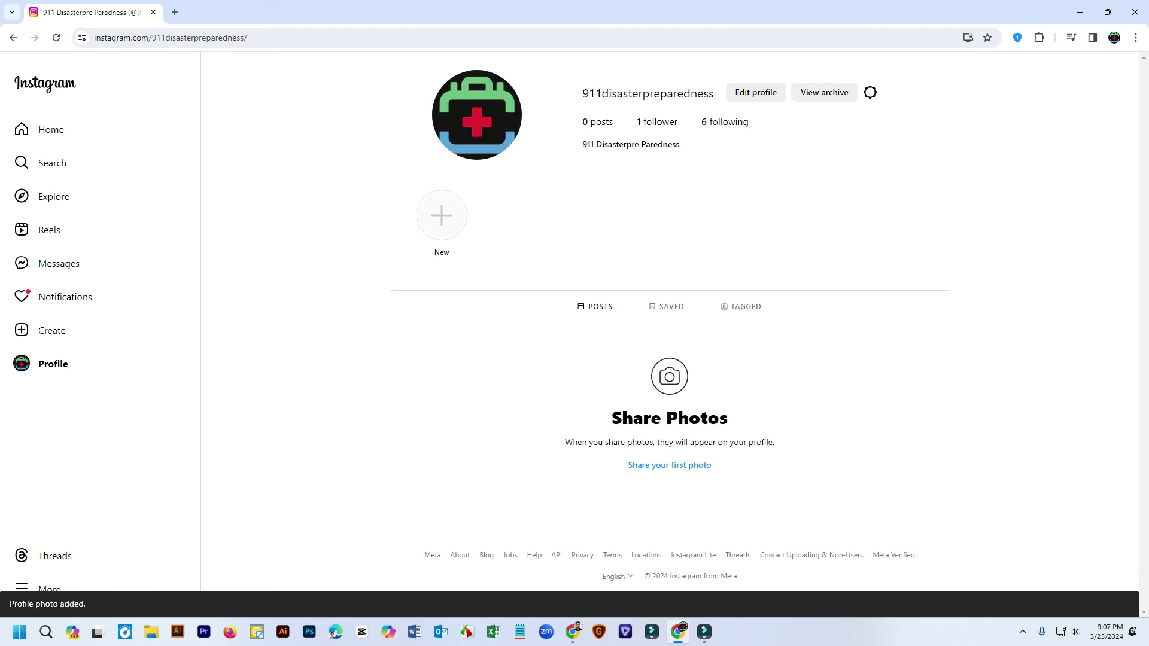
right_click(369, 207)
click(395, 242)
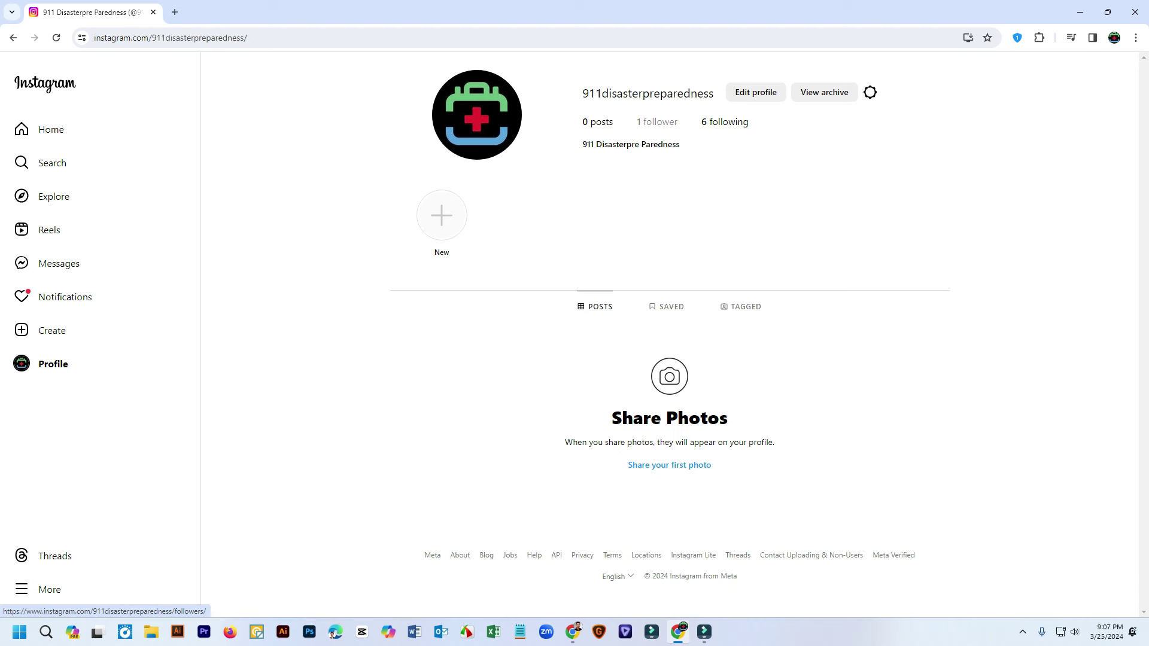
View the profile's followers list, close it, and open the profile's editing page
click(657, 121)
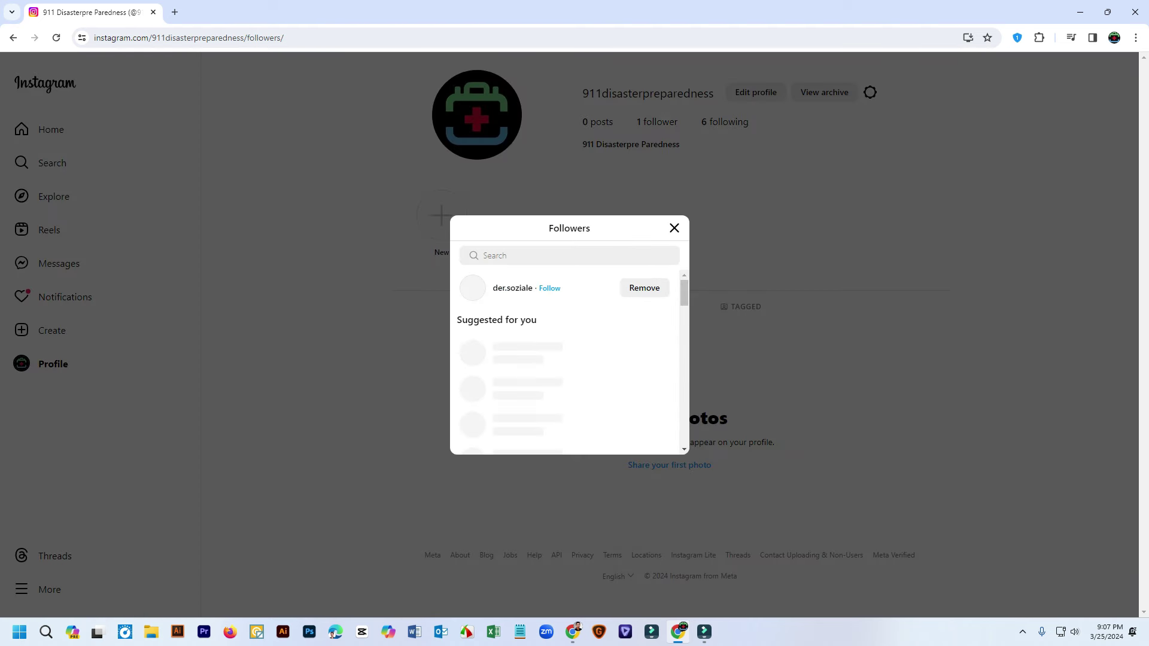
key(Escape)
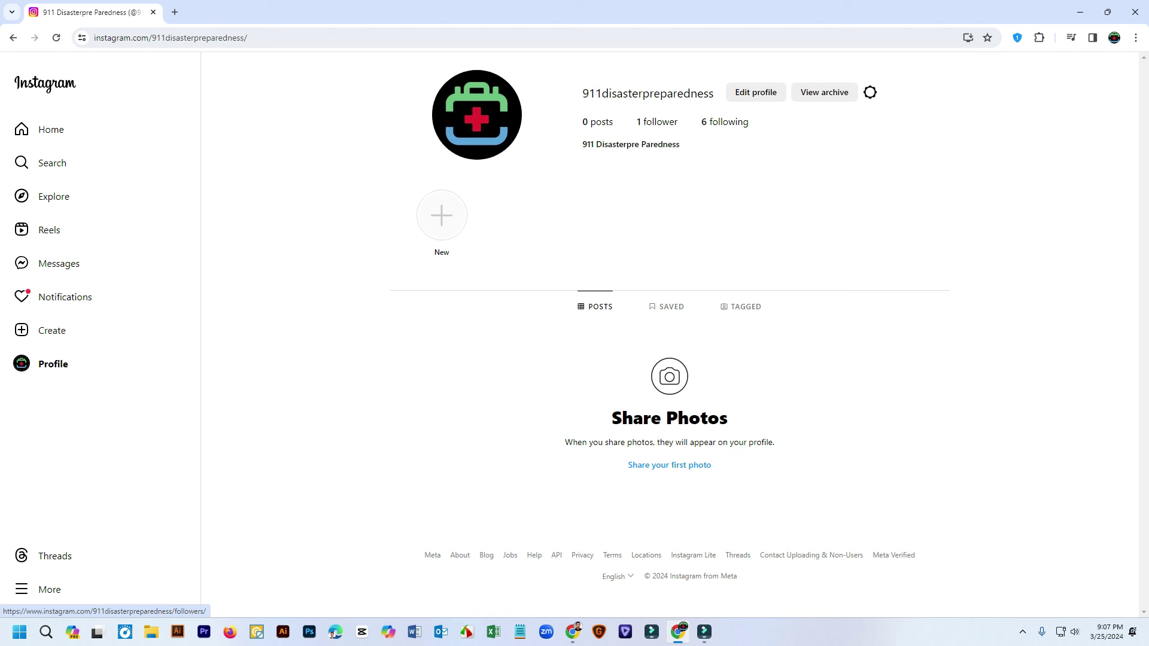
click(755, 93)
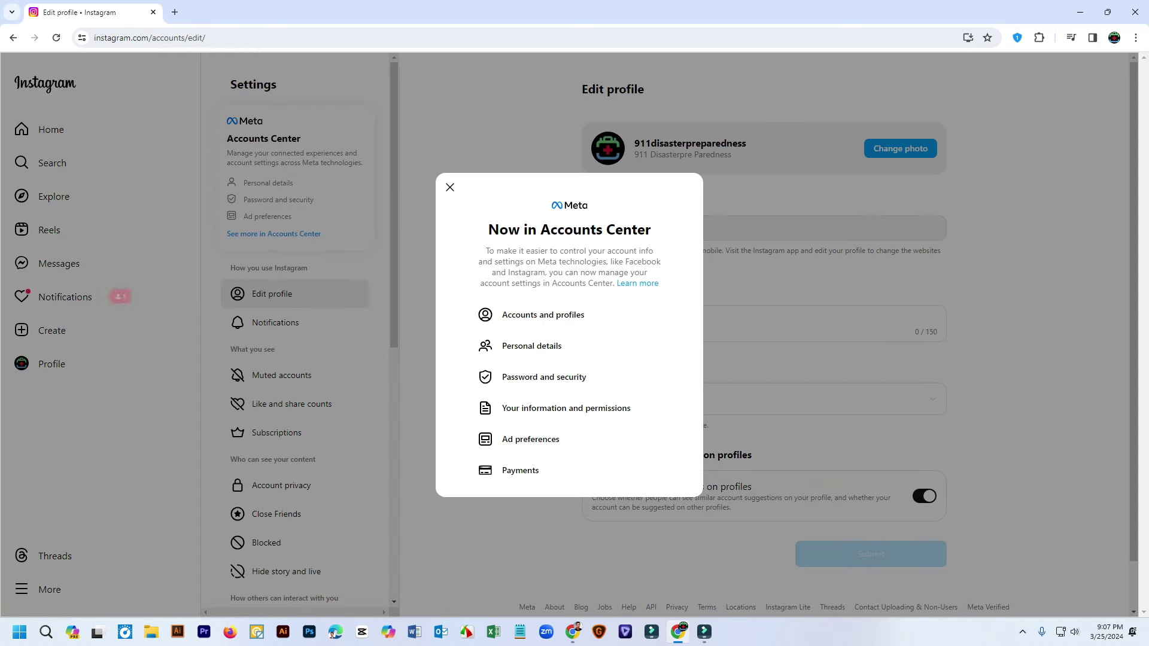
Dismiss the Accounts Center notice, look over the Edit profile form, and activate the empty Bio field
key(Escape)
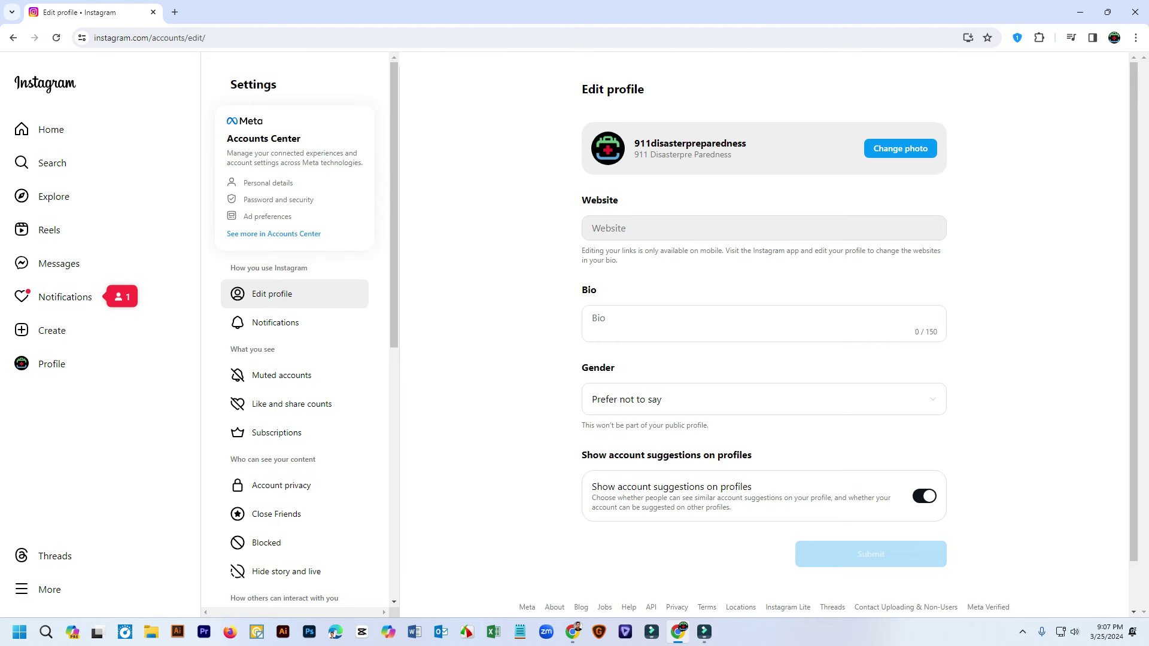
scroll(828, 337, down, 2)
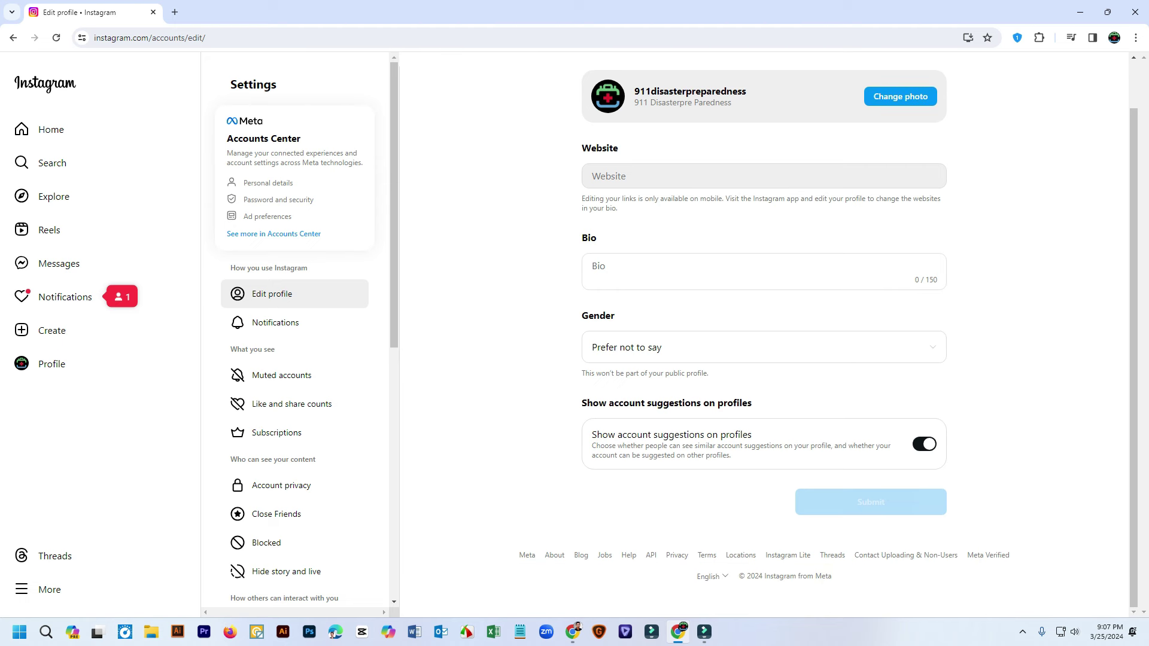
scroll(765, 335, up, 2)
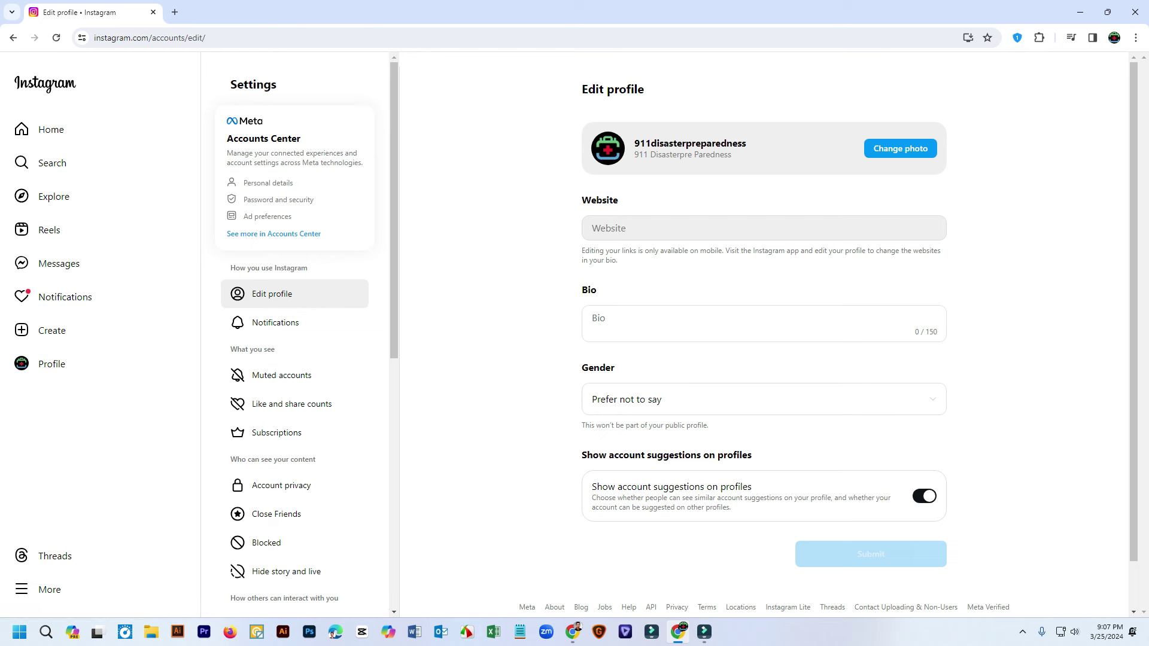
scroll(764, 336, down, 1)
scroll(764, 335, up, 1)
click(592, 318)
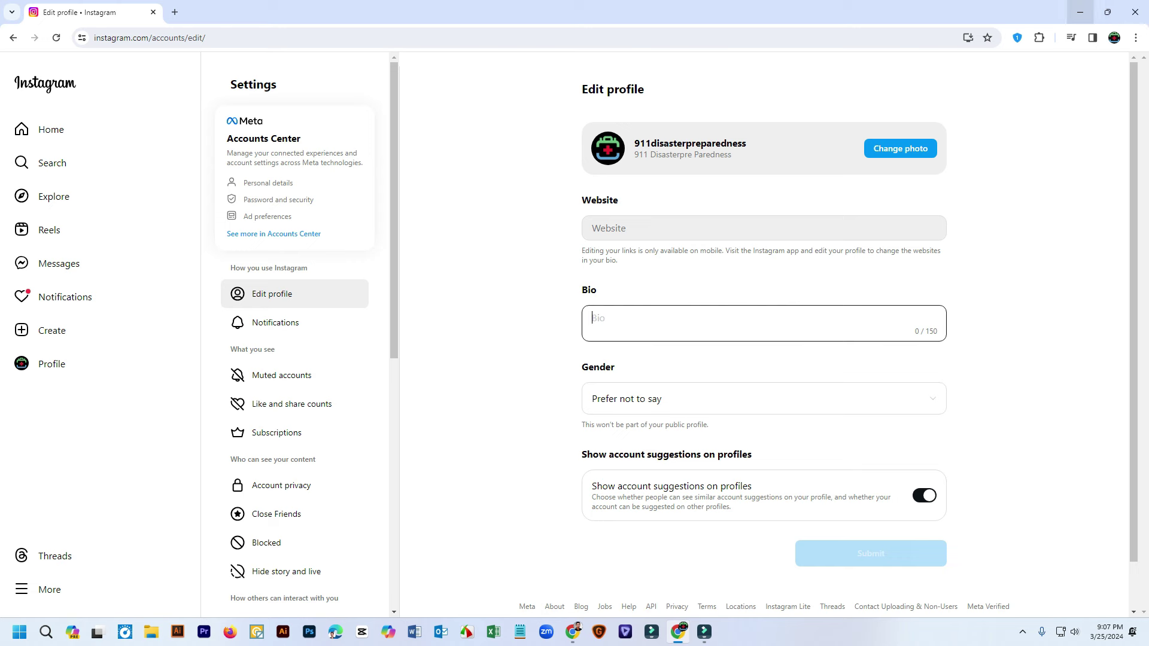
Open YouTube in a new browser tab and show the full About description of the 911 Disasterpre Paredness channel
click(175, 12)
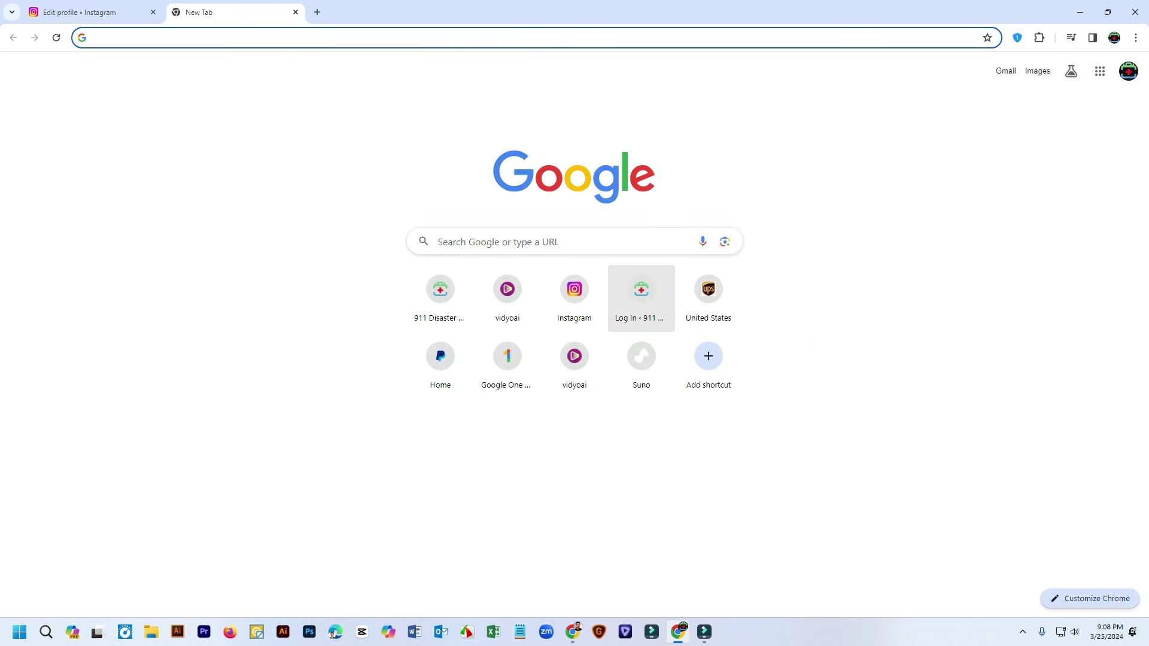
click(102, 37)
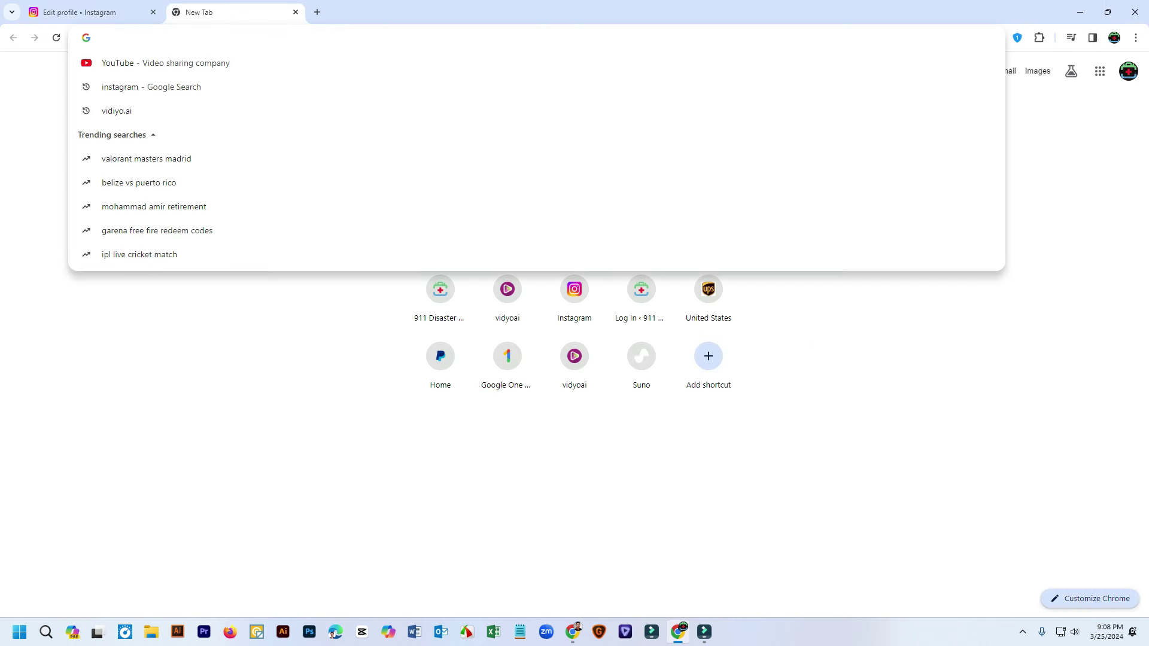
click(165, 63)
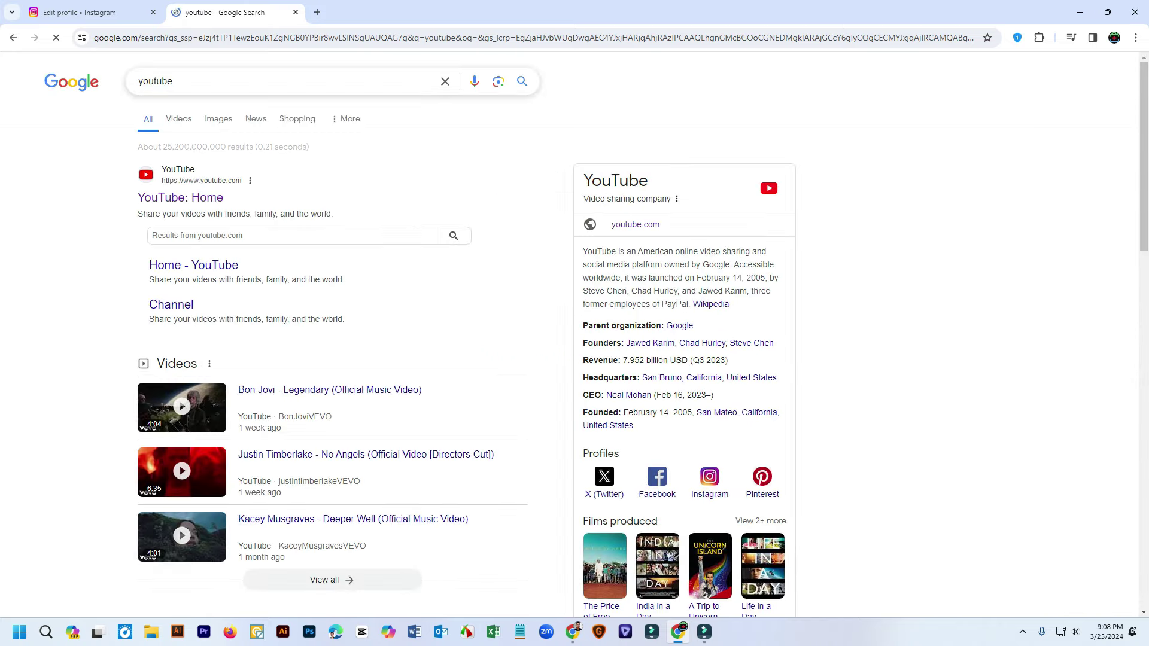
click(179, 197)
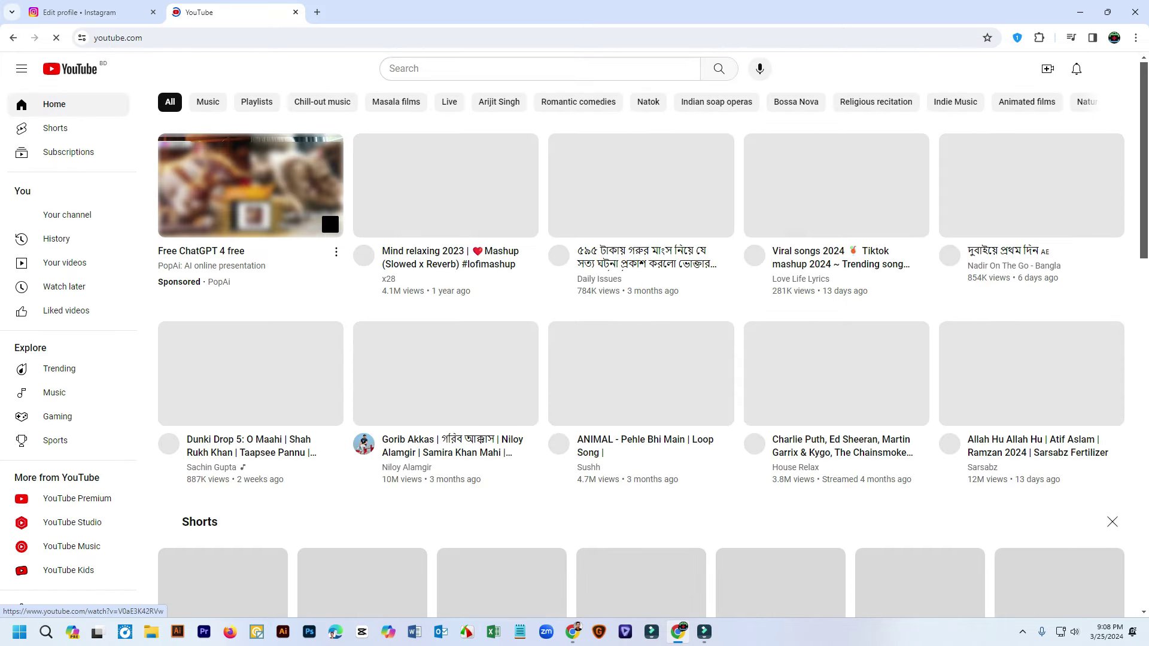
click(1111, 69)
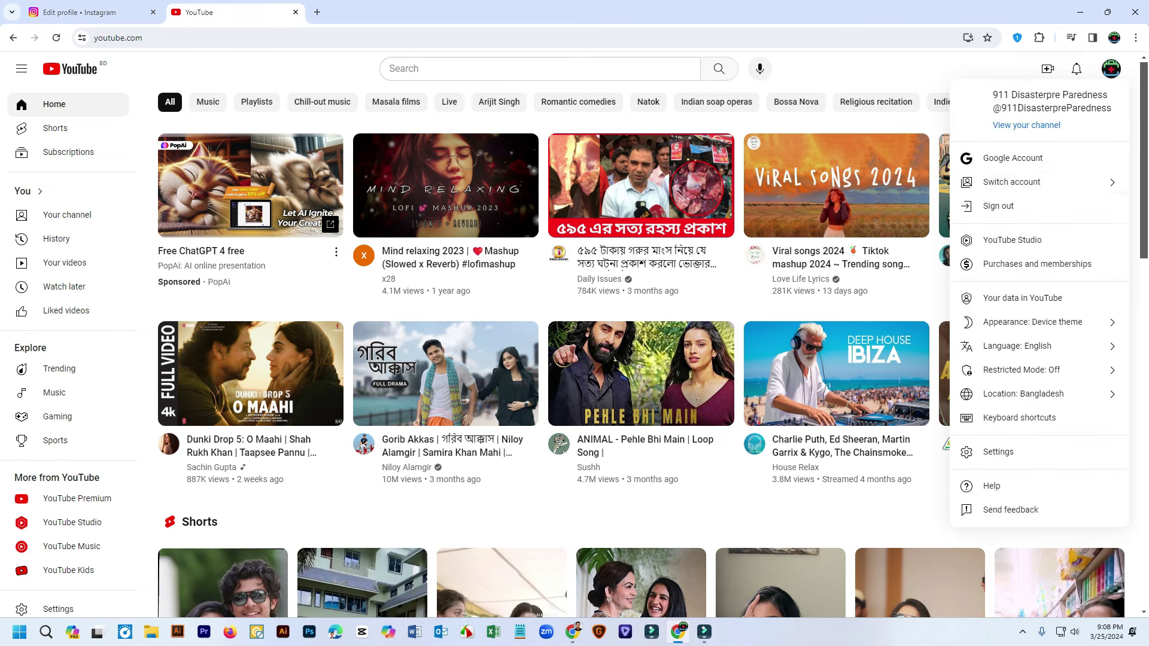
click(1026, 125)
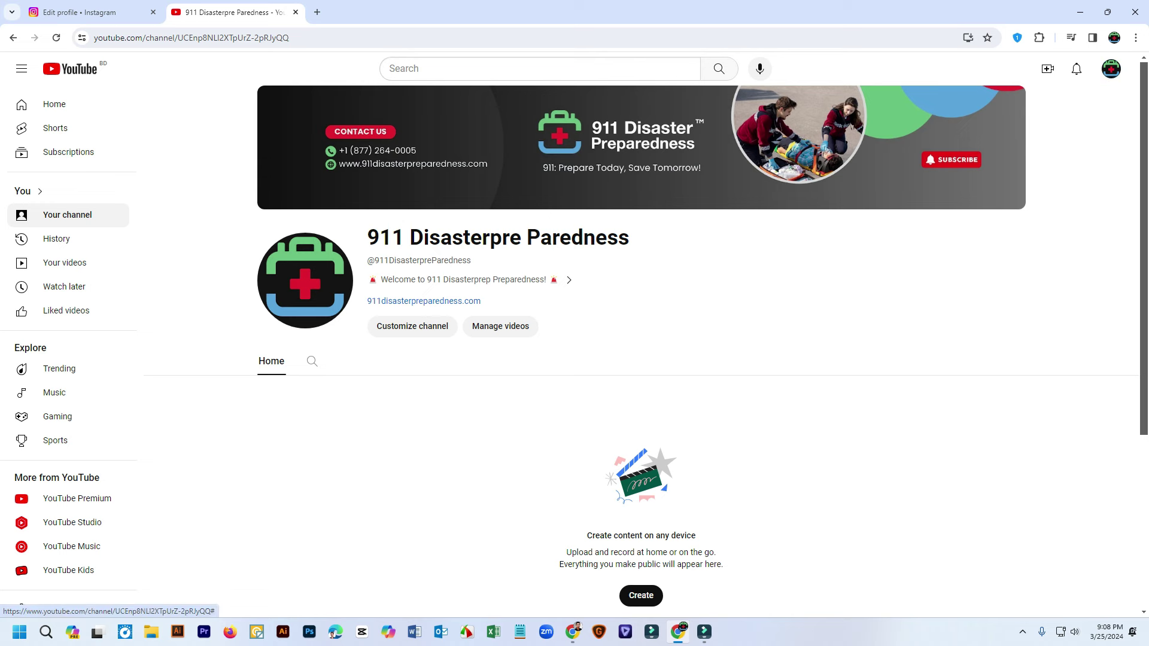
click(568, 279)
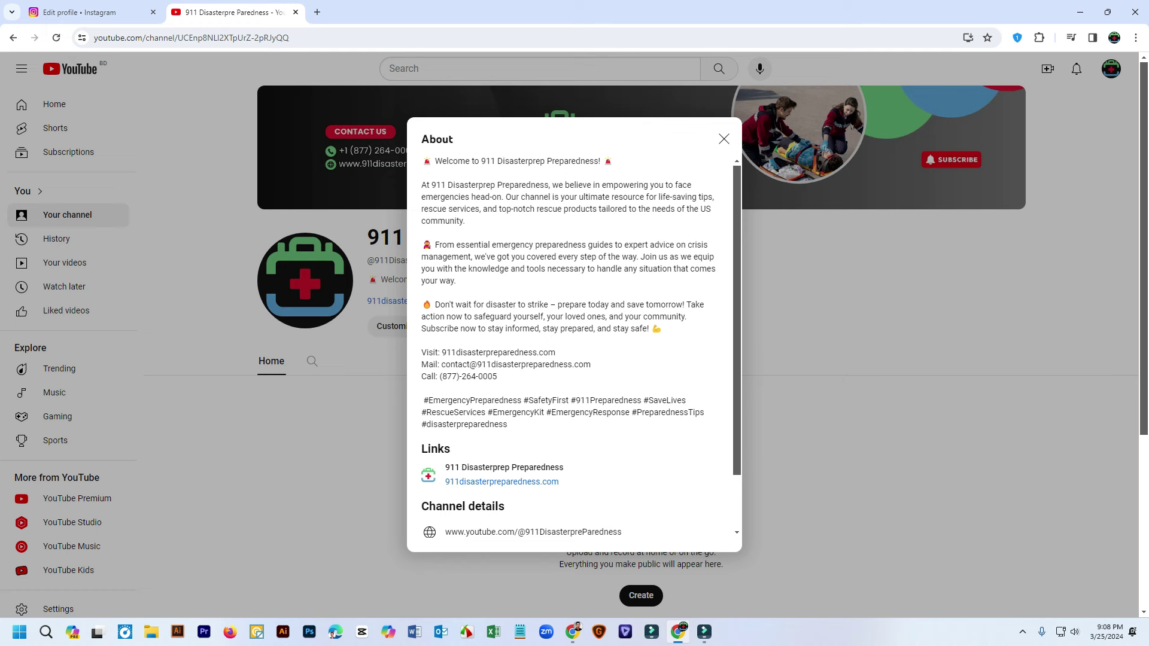
Select the About paragraph running from "At 911 Disasterprep Preparedness" to "the needs of the US community."
drag(422, 185, 466, 221)
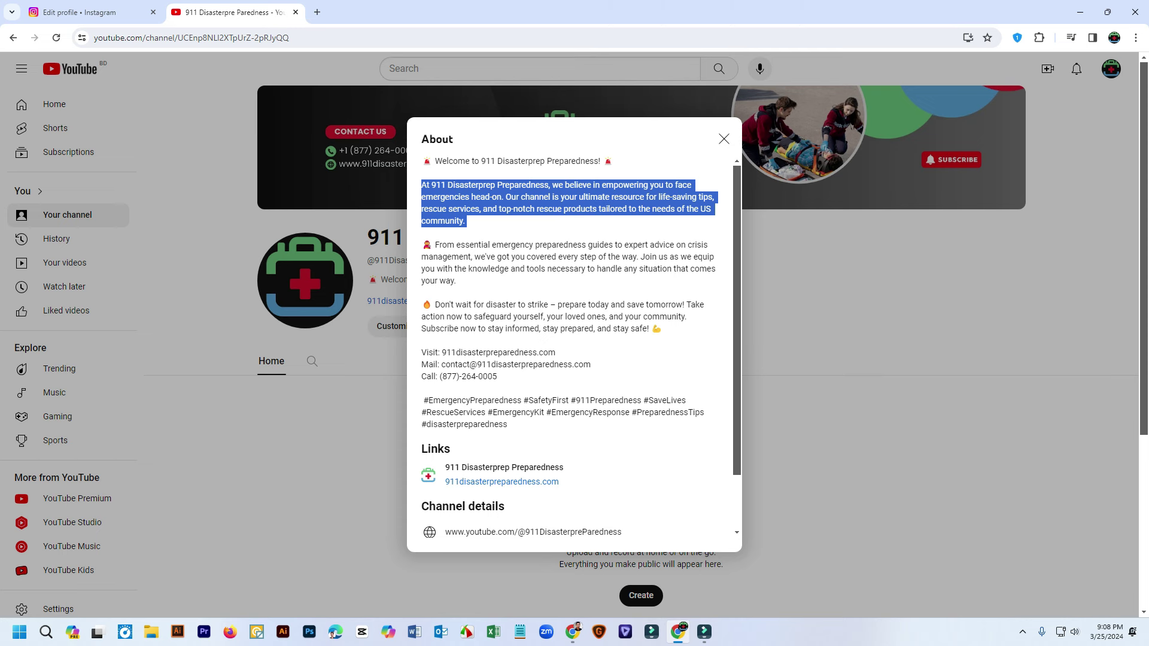
click(483, 221)
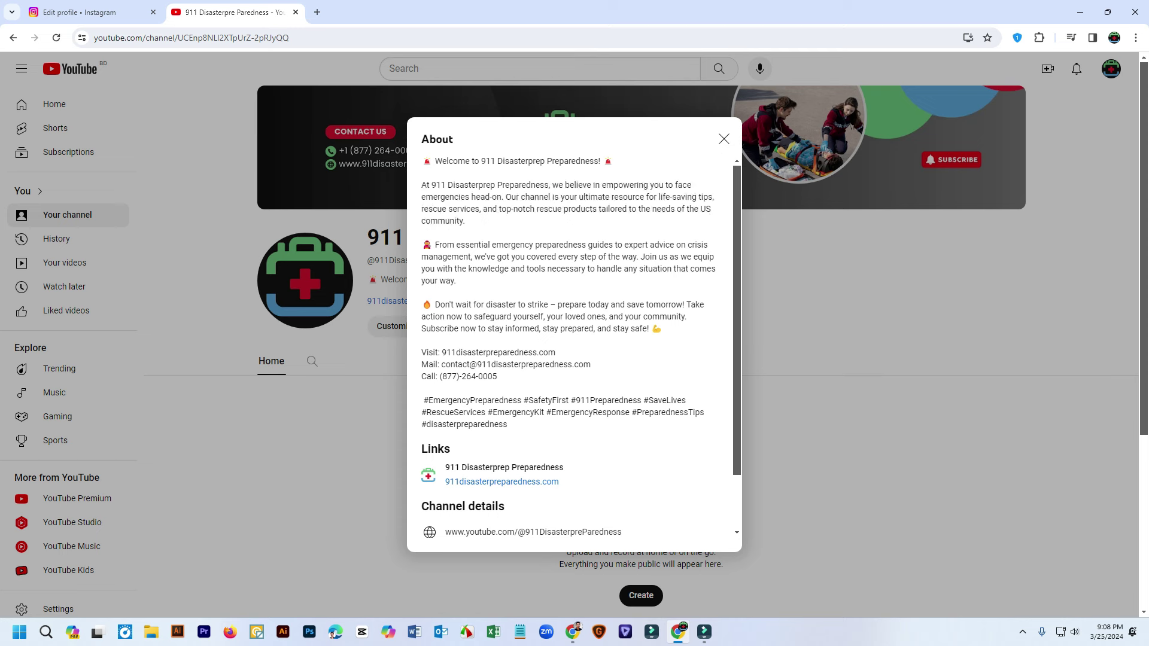
drag(465, 221, 422, 185)
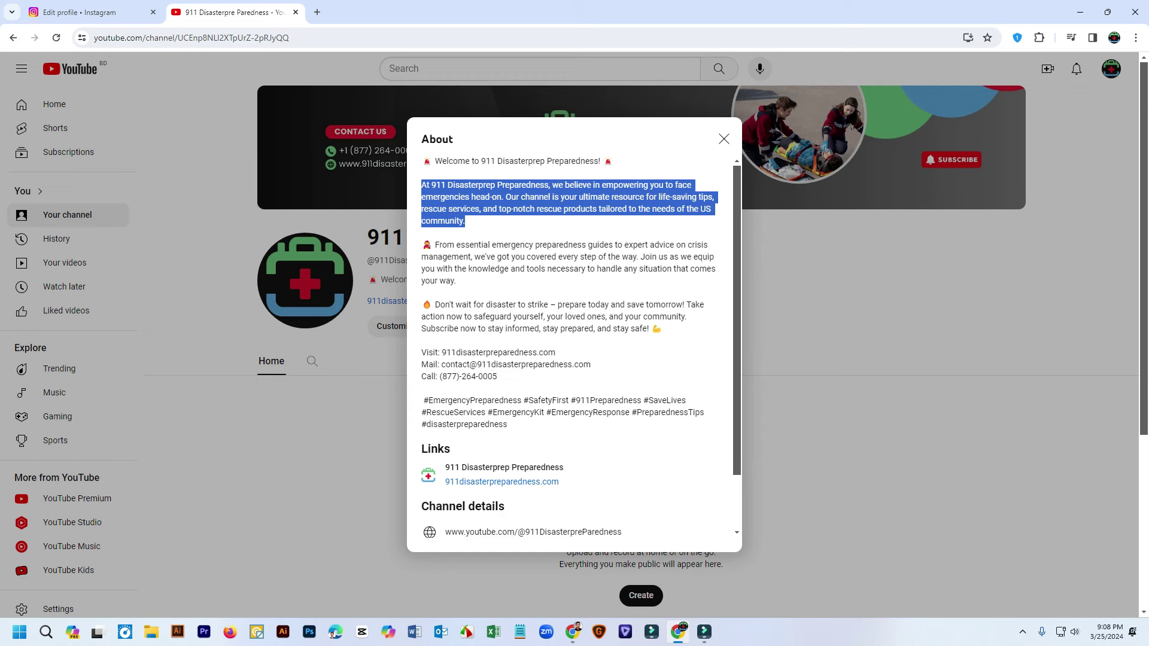
Switch to the other browser window and open ChatGPT in a new tab
click(1080, 12)
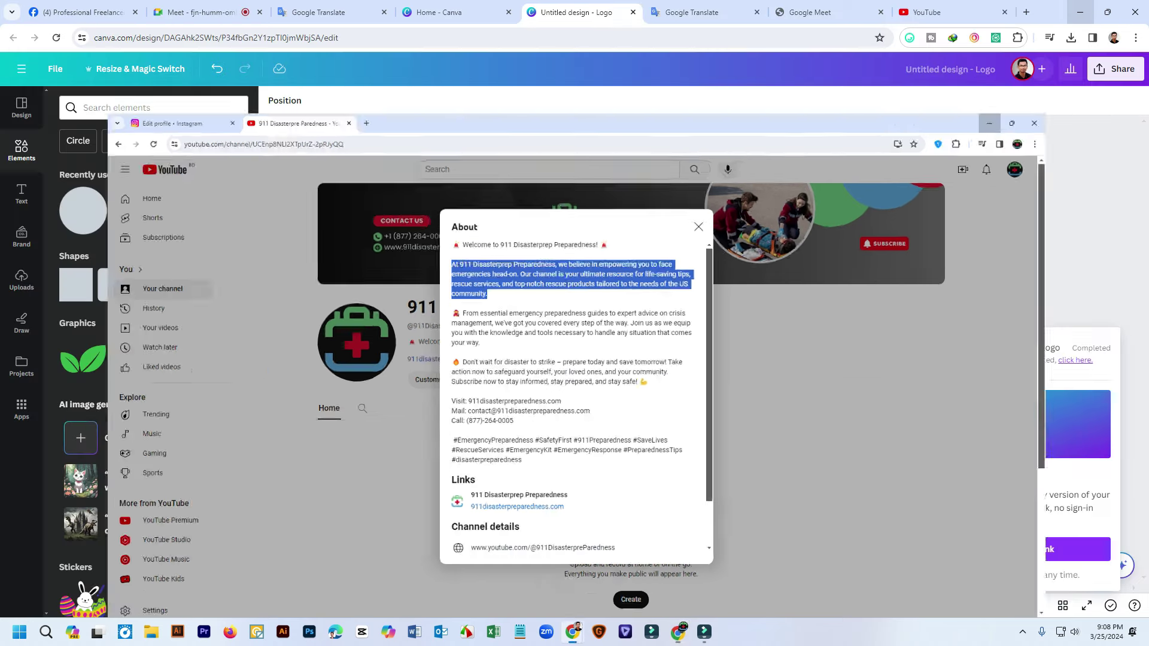
click(937, 12)
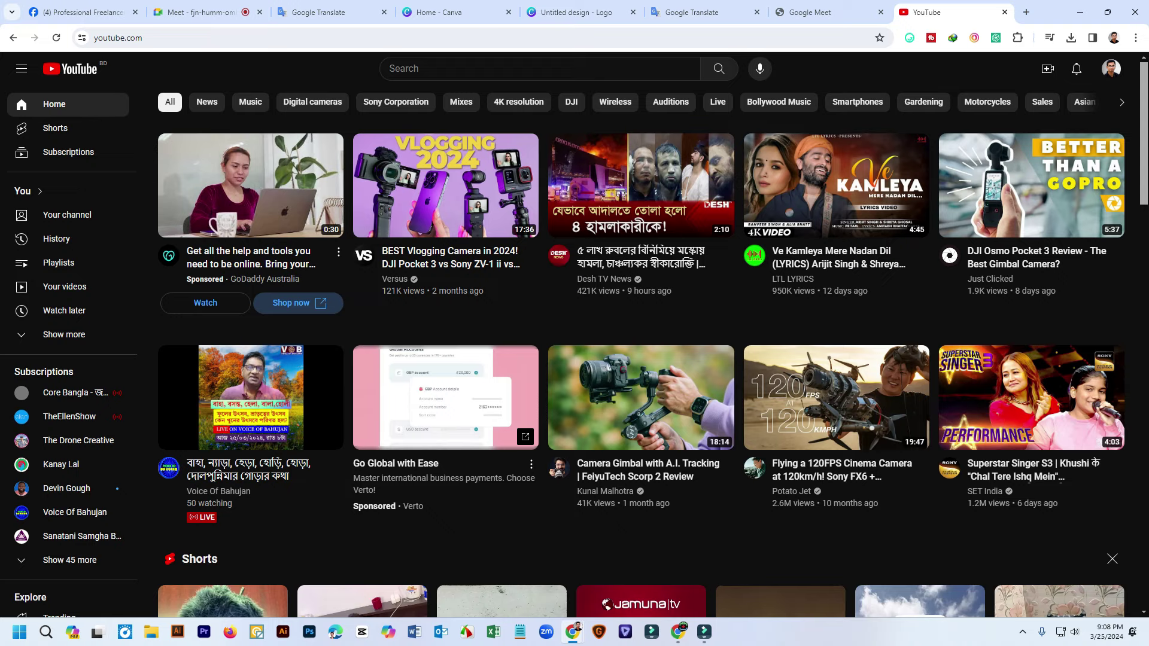
click(1026, 12)
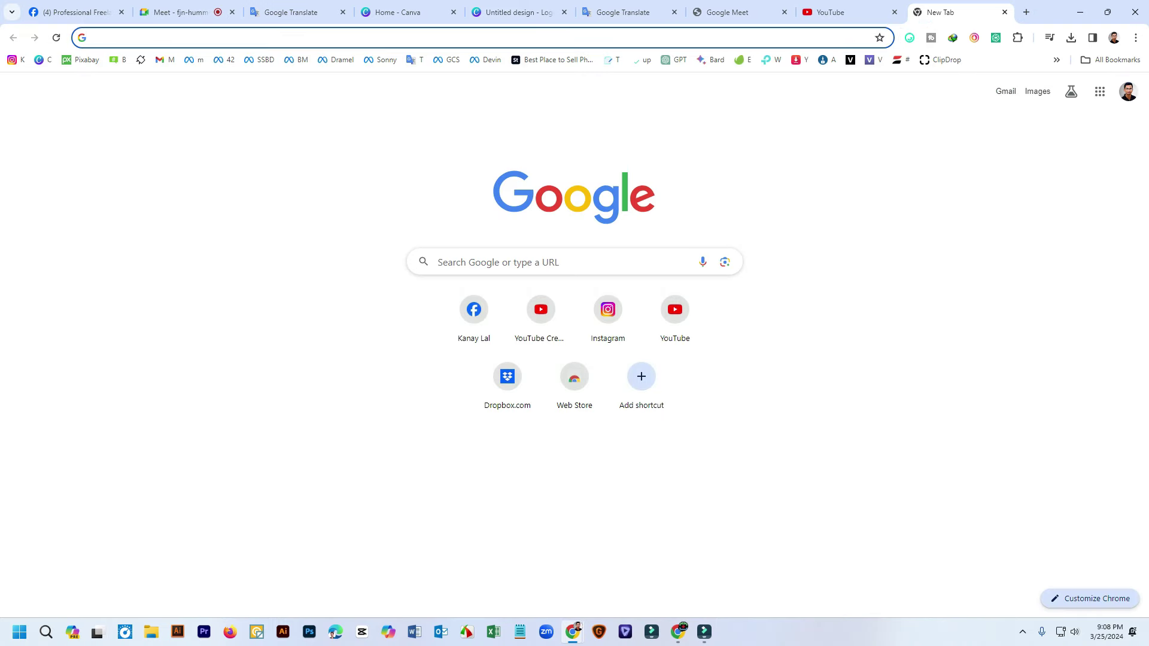
click(674, 60)
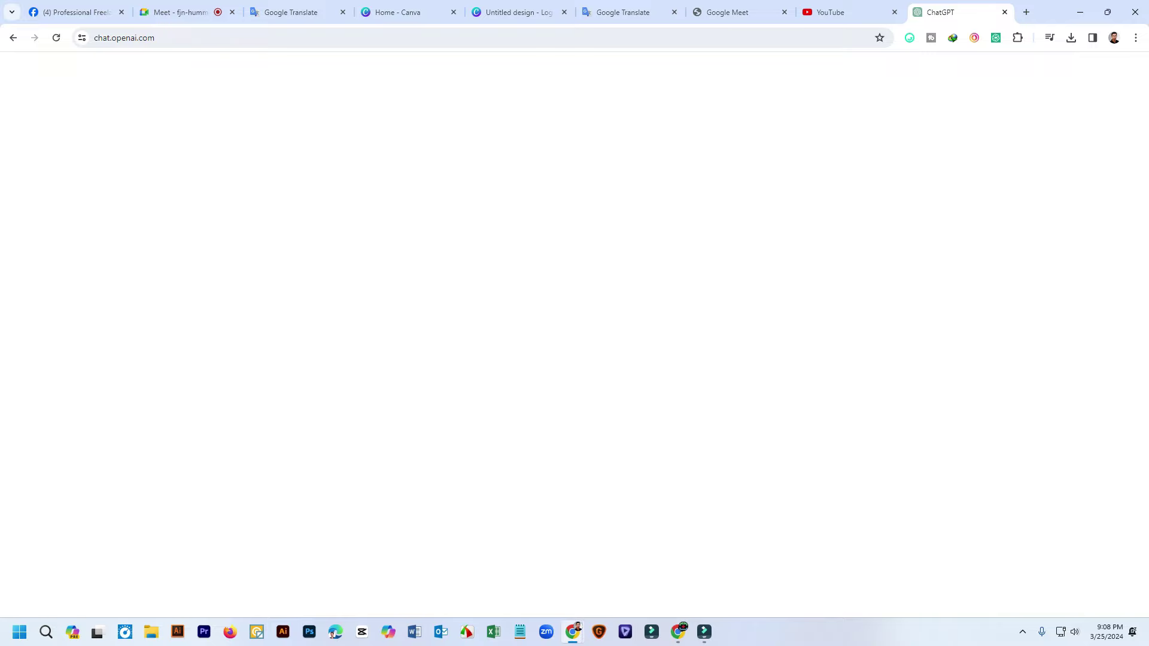
Admit the waiting participant to the Google Meet call, and return to ChatGPT and reload its page
click(180, 12)
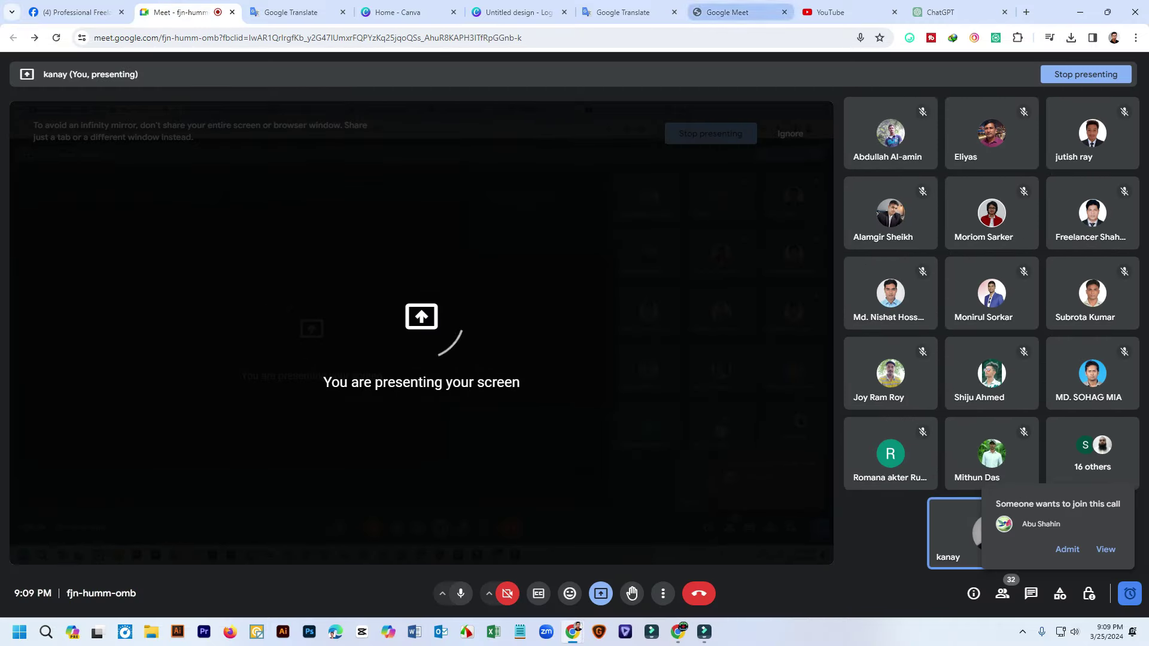
click(1067, 549)
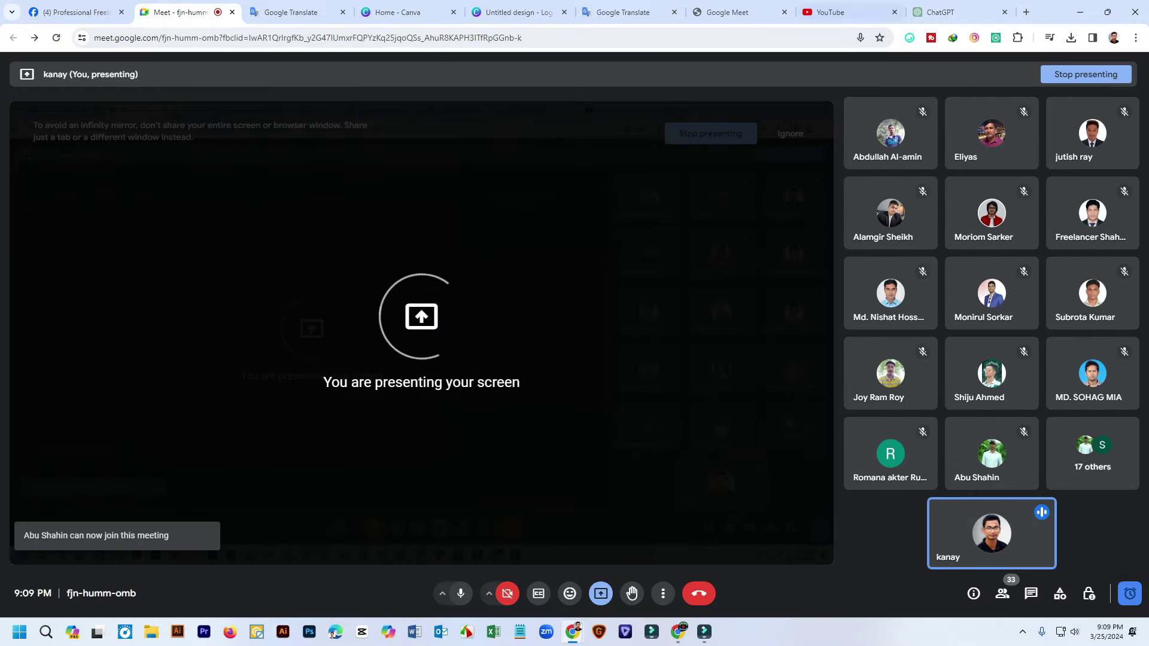
key(ctrl+9)
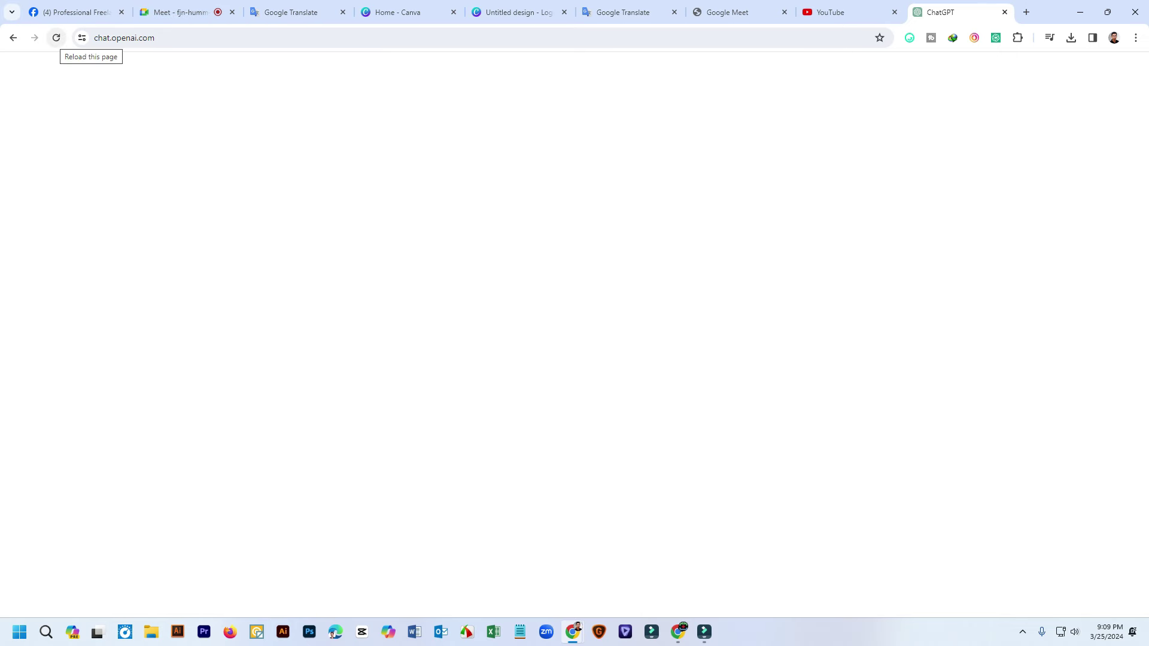
click(56, 38)
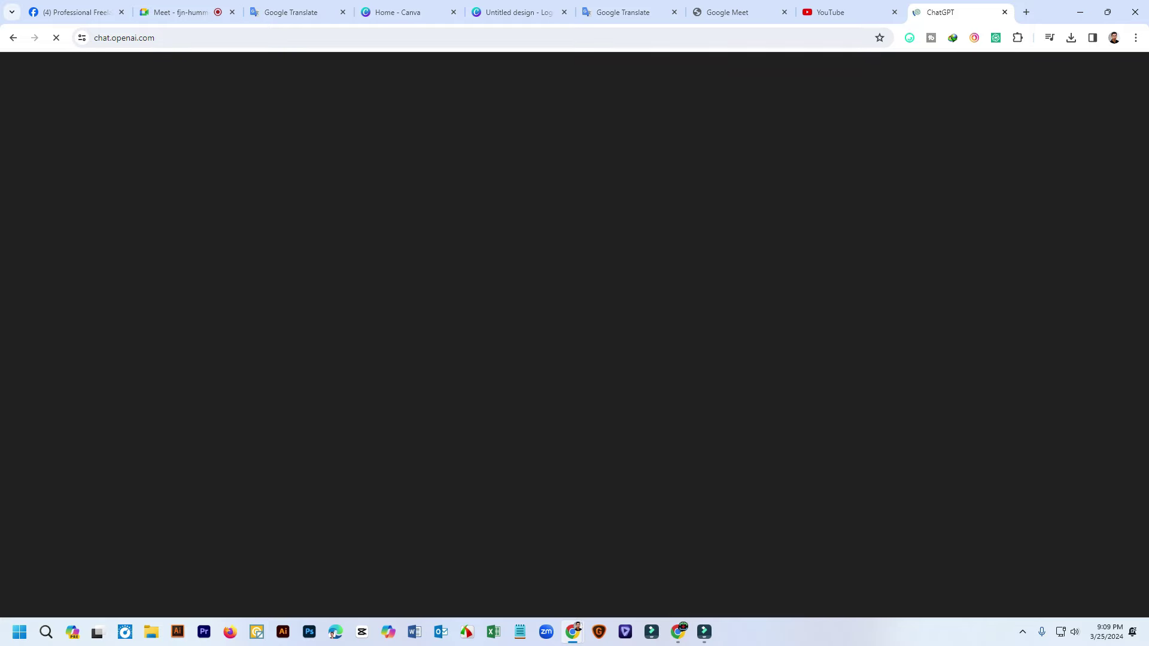
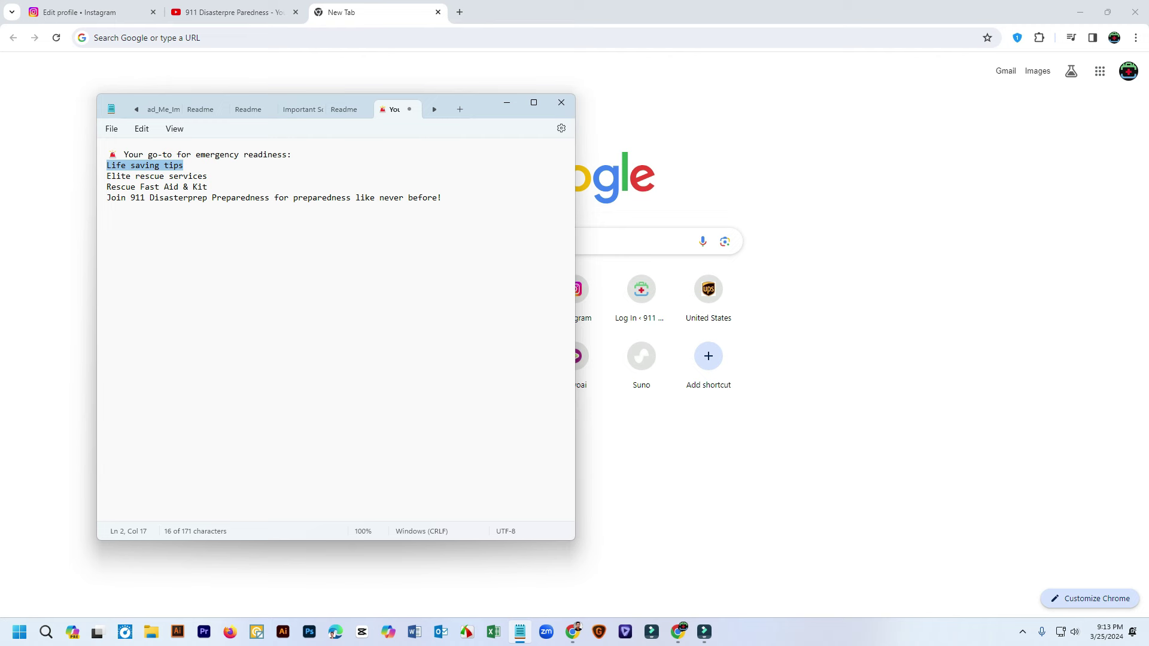
Search Google for "safety kit emoji"
click(364, 37)
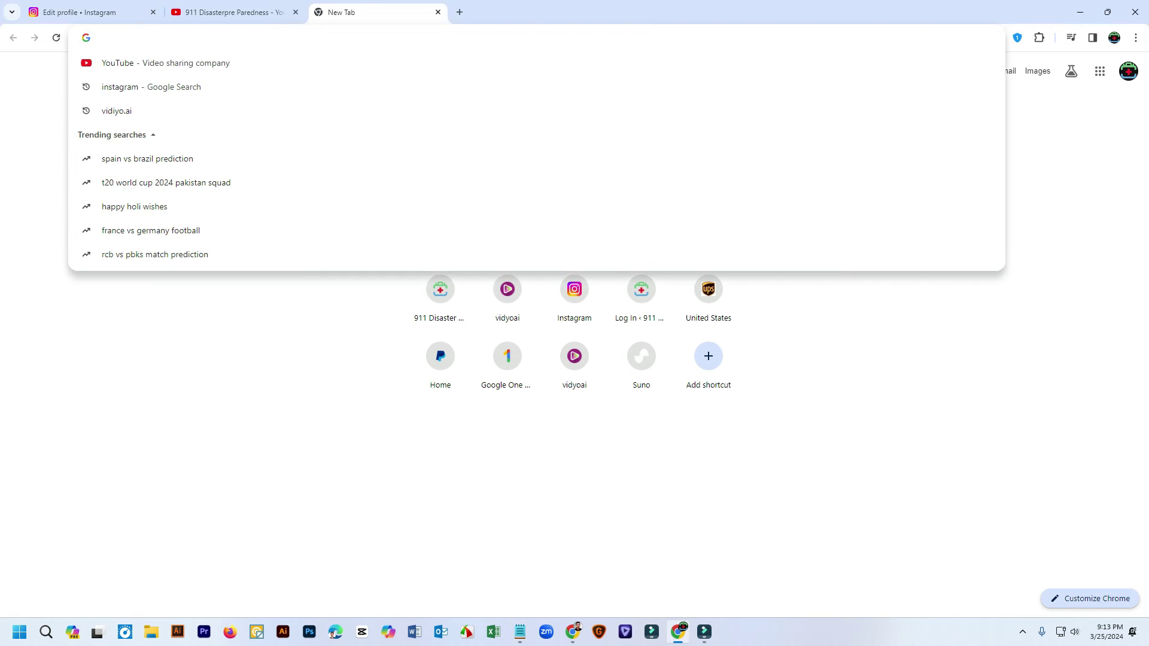
text(safty)
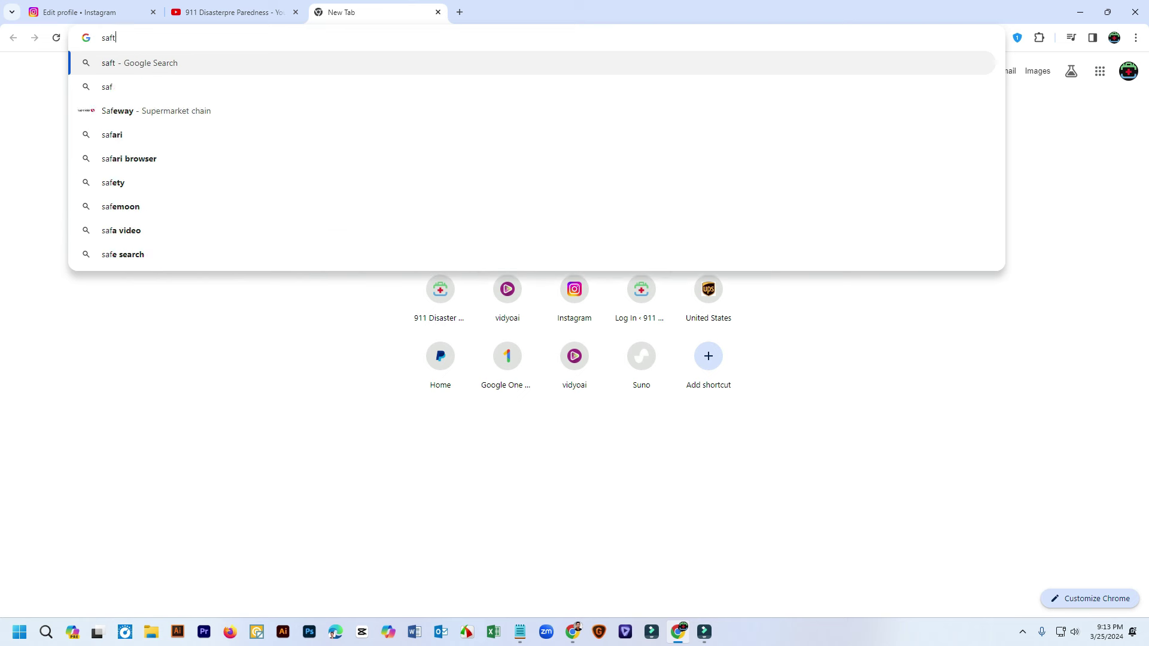
key(BackSpace)
key(BackSpace)
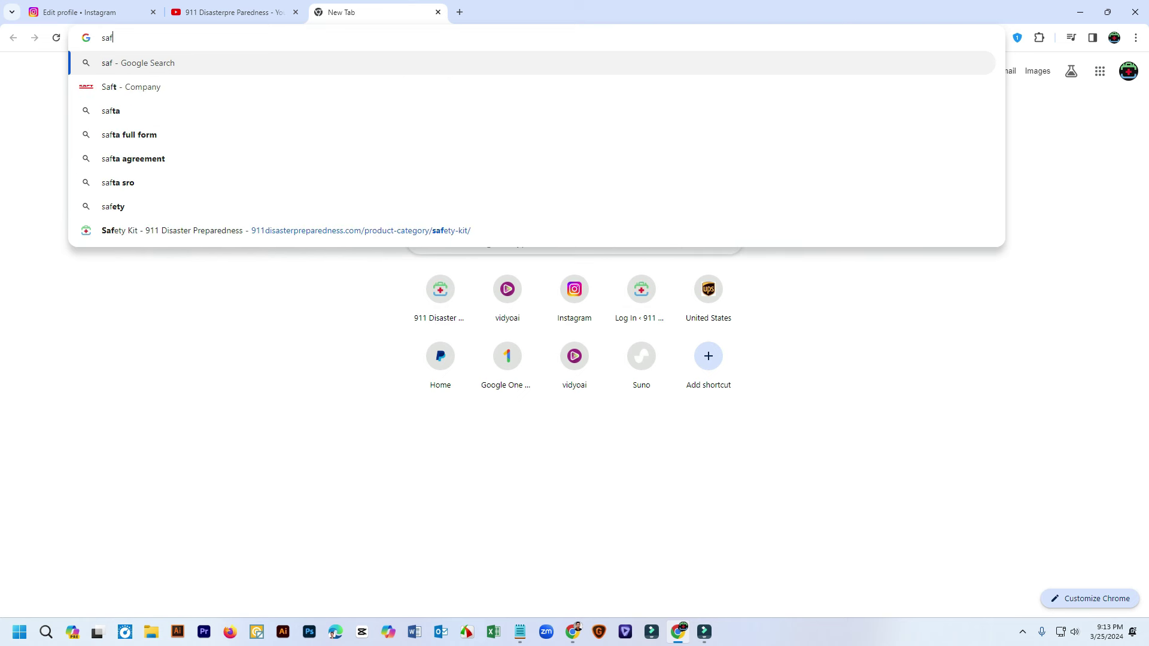
text(et)
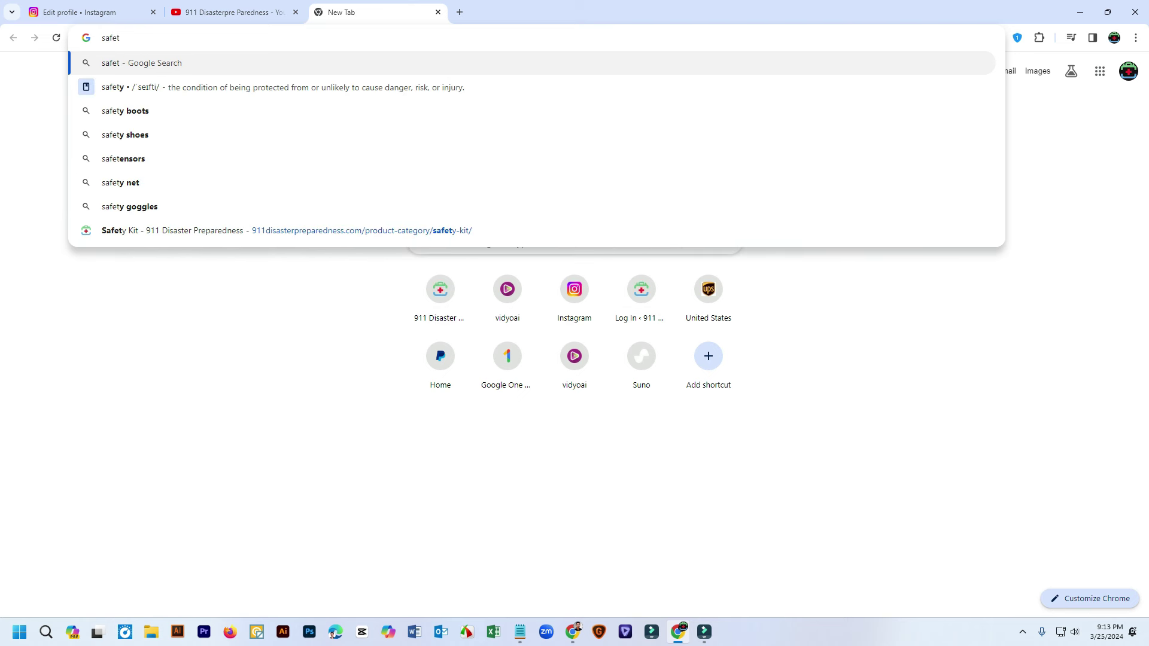
text(y kit)
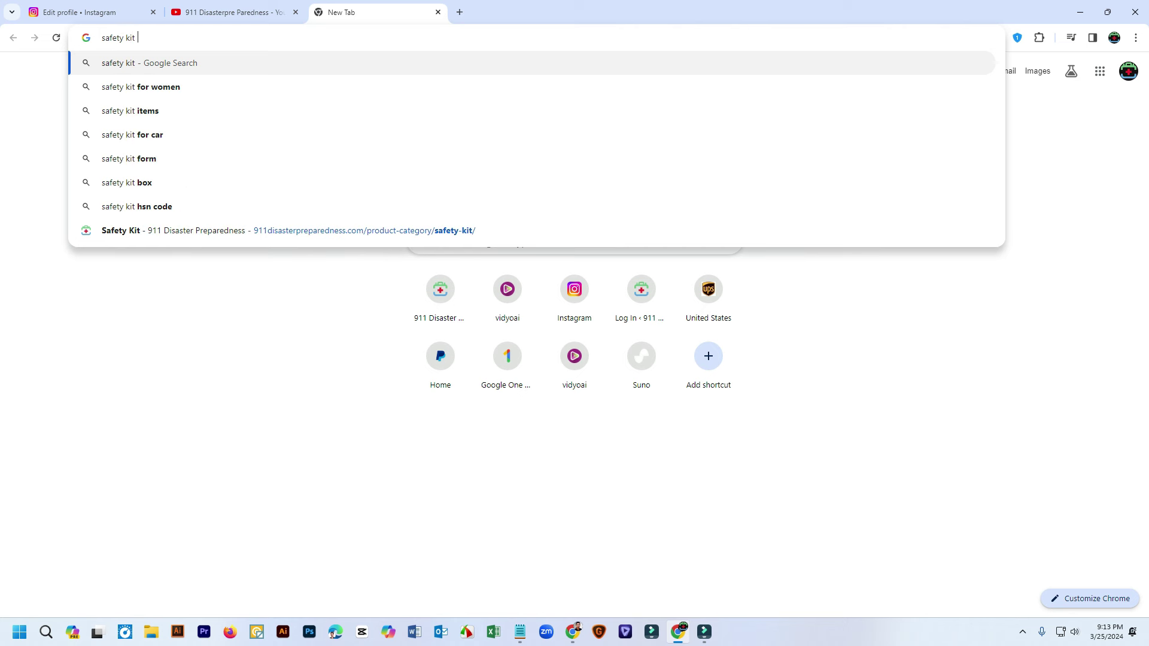
text( emoji)
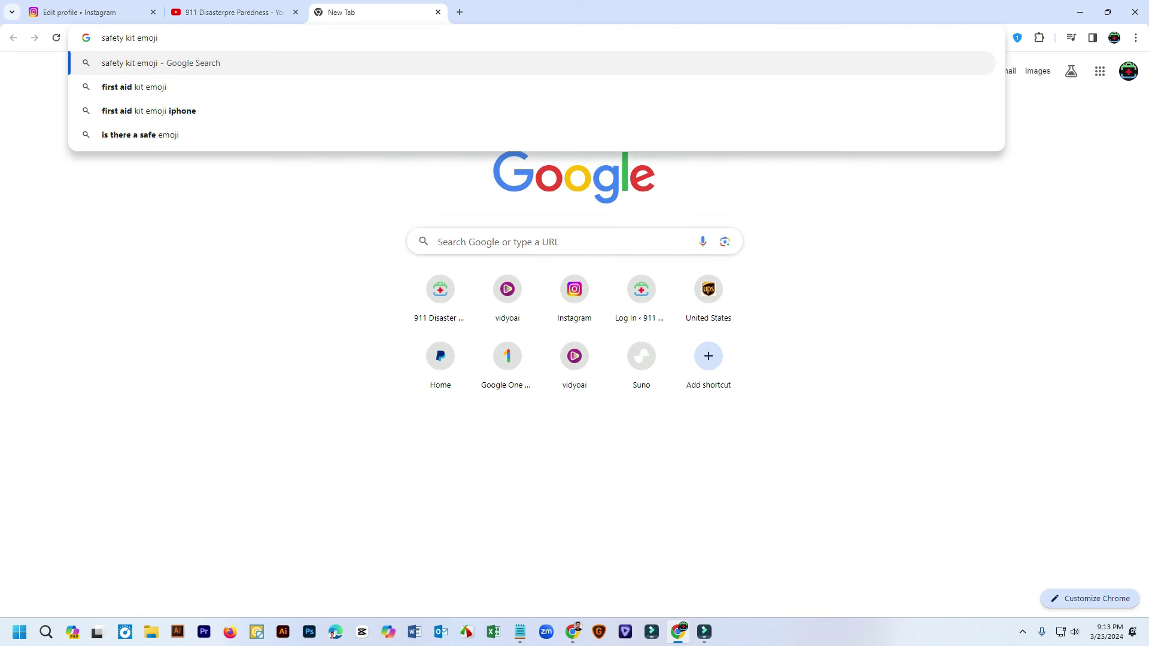
key(Return)
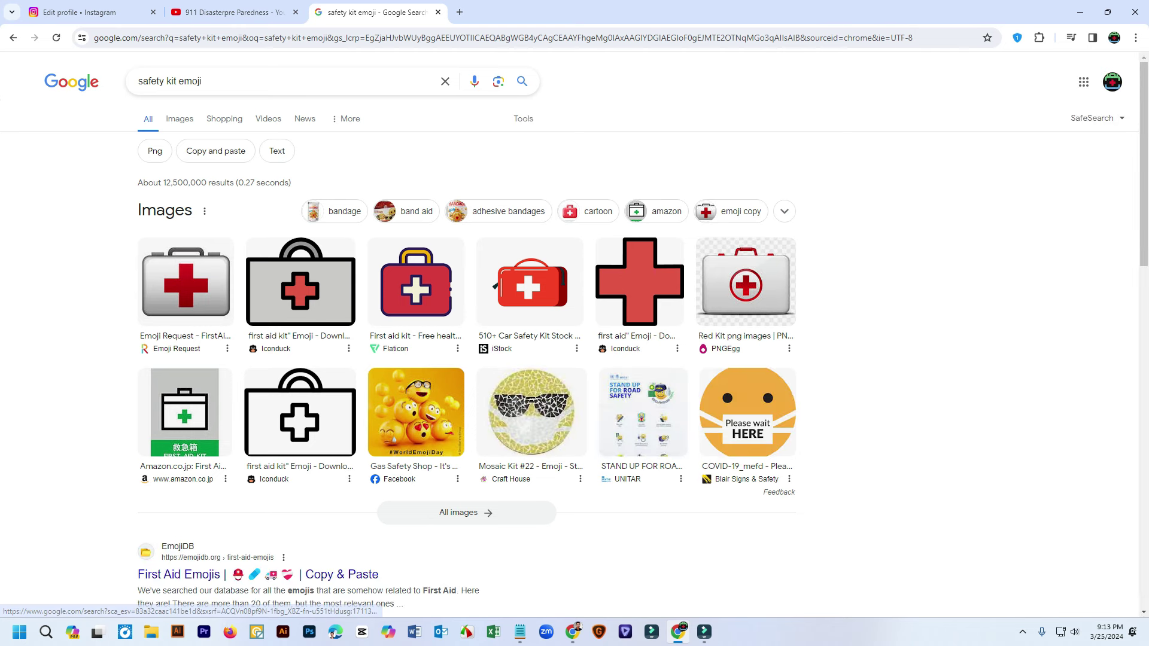
Open the EmojiDB First Aid Emojis result and copy the red rescue-helmet emoji with the white cross
scroll(269, 335, down, 4)
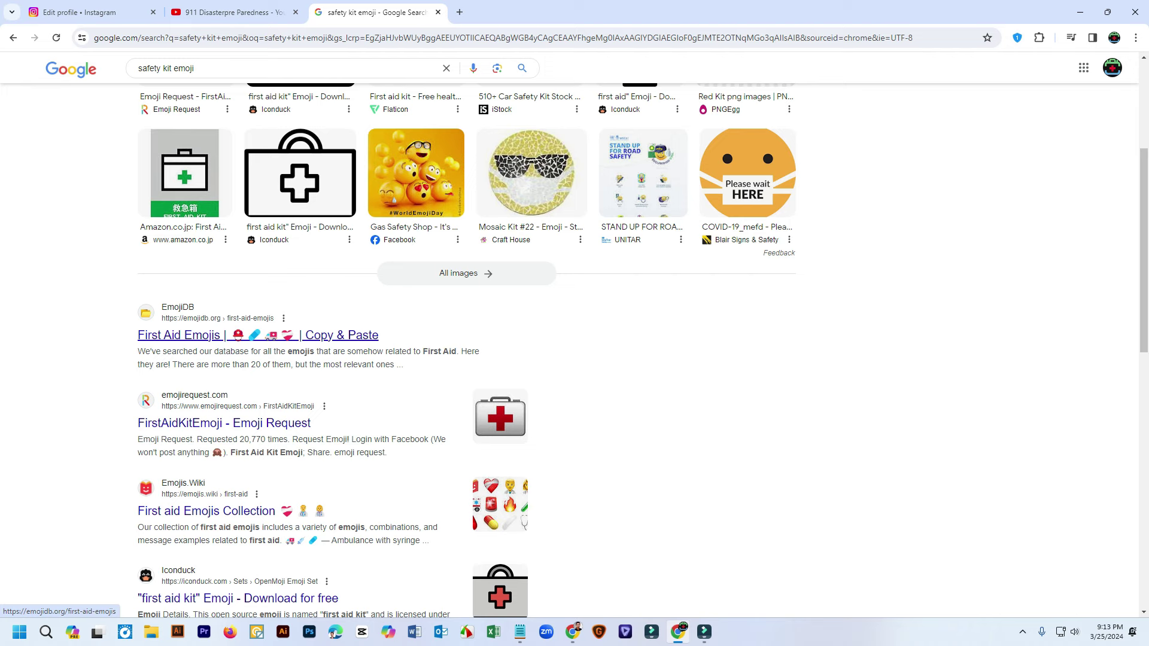
click(258, 335)
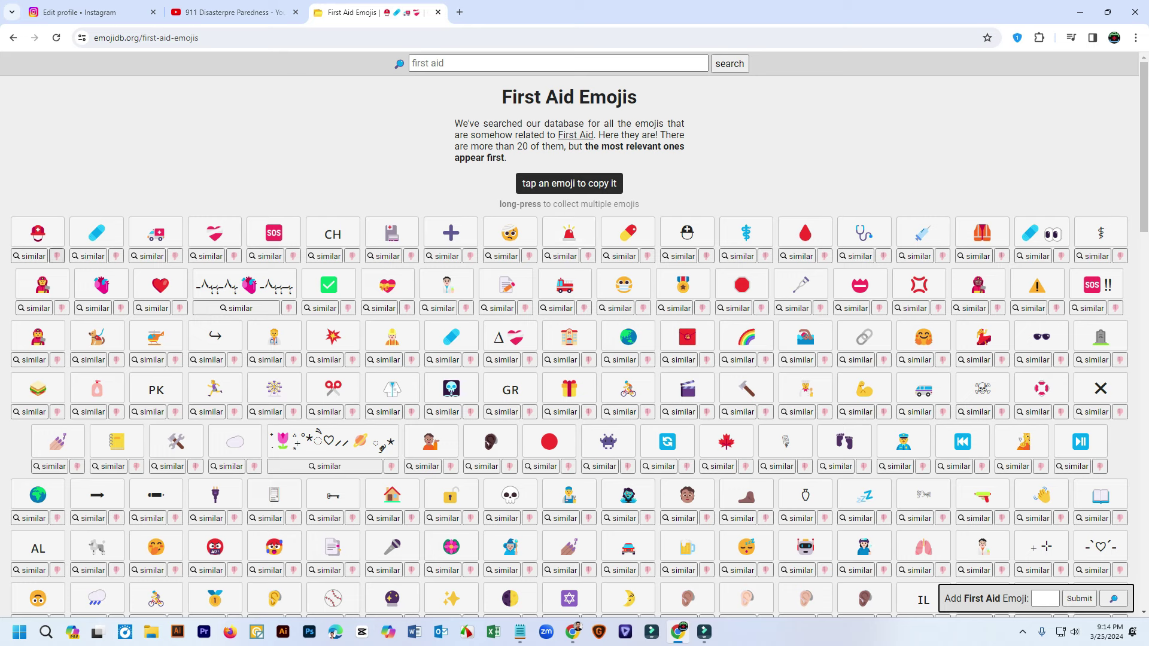
click(38, 233)
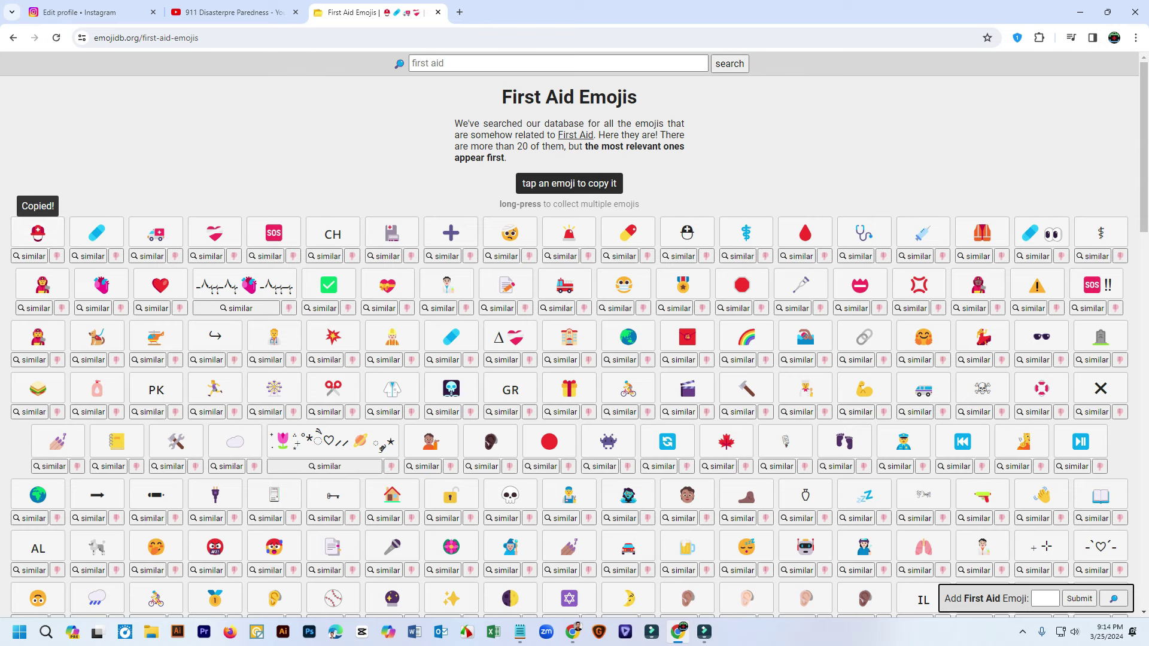
Switch to the Notepad bio draft and insert the copied rescue-helmet emoji before "Rescue Fast Aid & Kit"
click(520, 631)
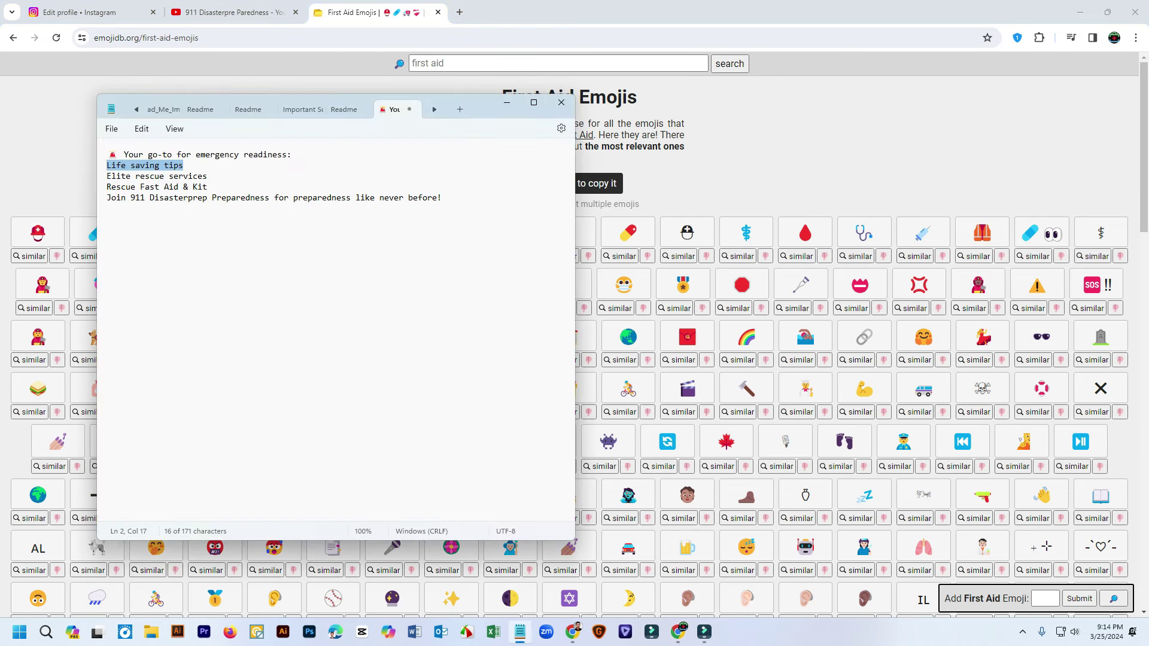
click(106, 187)
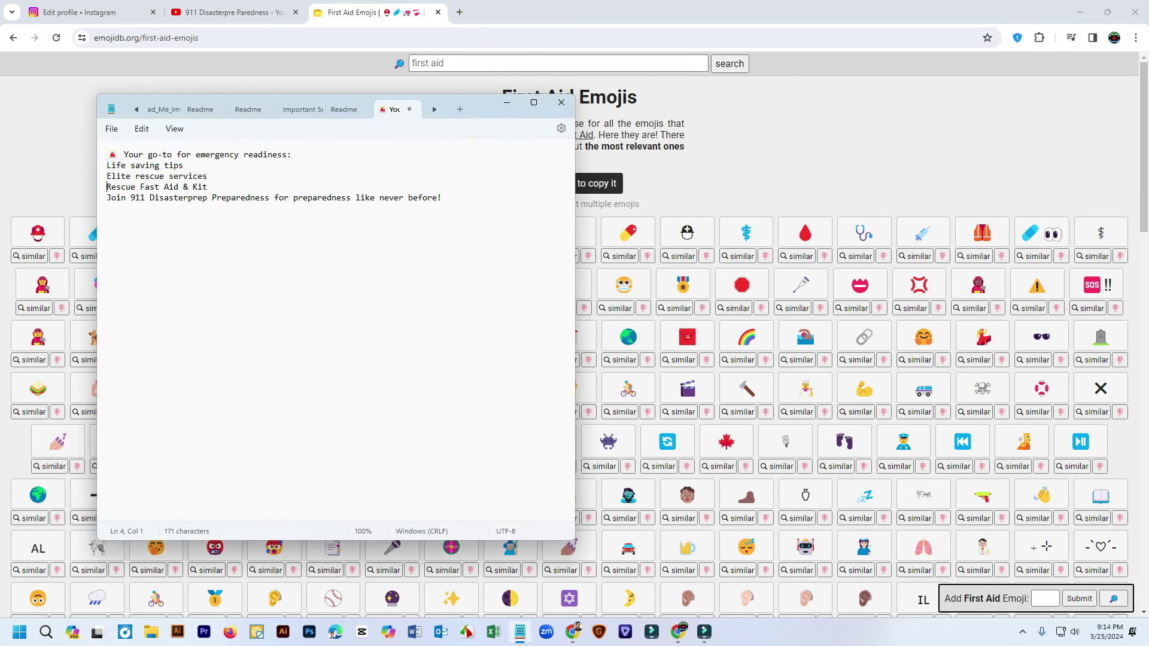
key(ctrl+v)
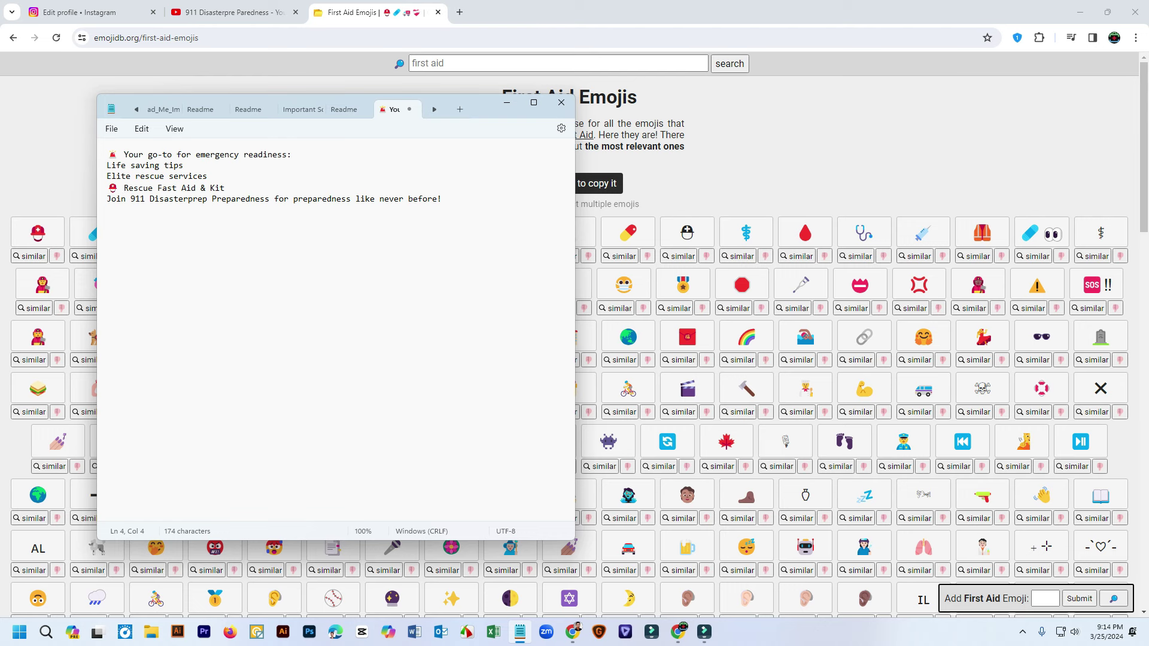
Copy the ambulance emoji from the First Aid Emojis page and insert it before "Elite rescue services" in the Notepad draft
key(alt+Tab)
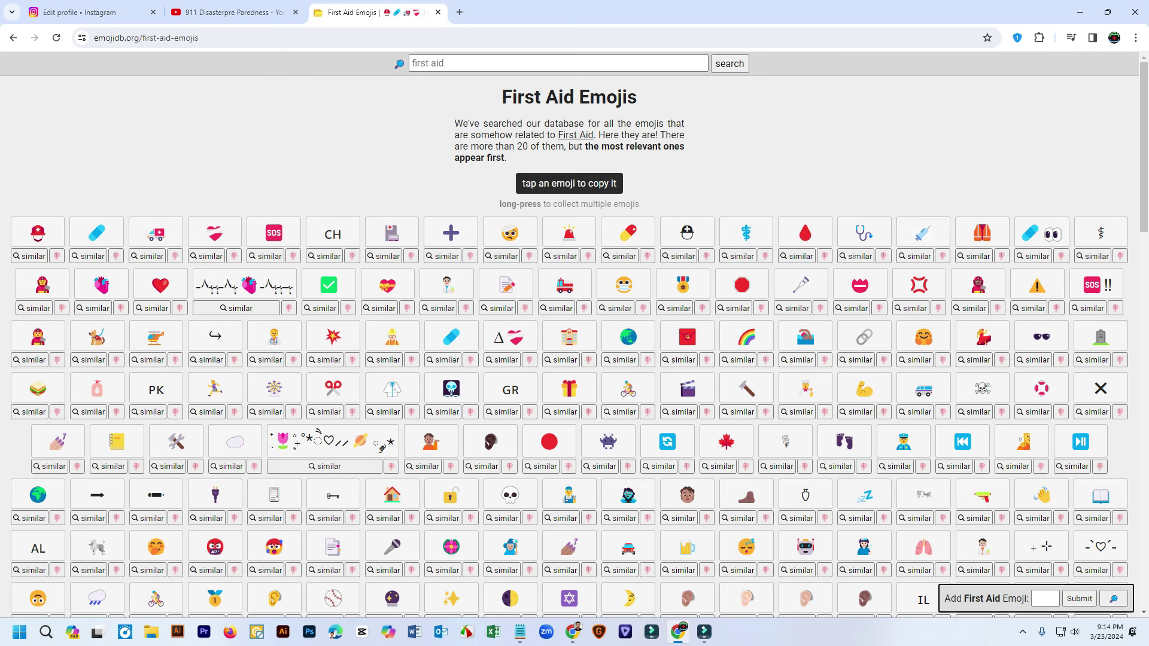
click(155, 233)
click(520, 632)
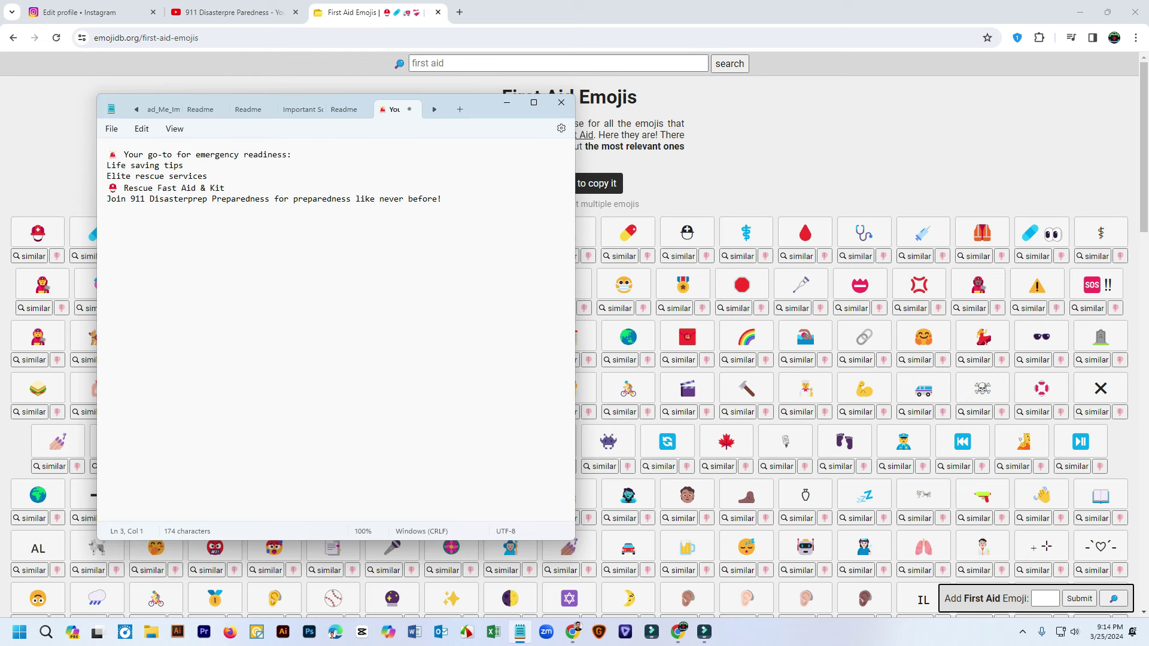
key(ctrl+v)
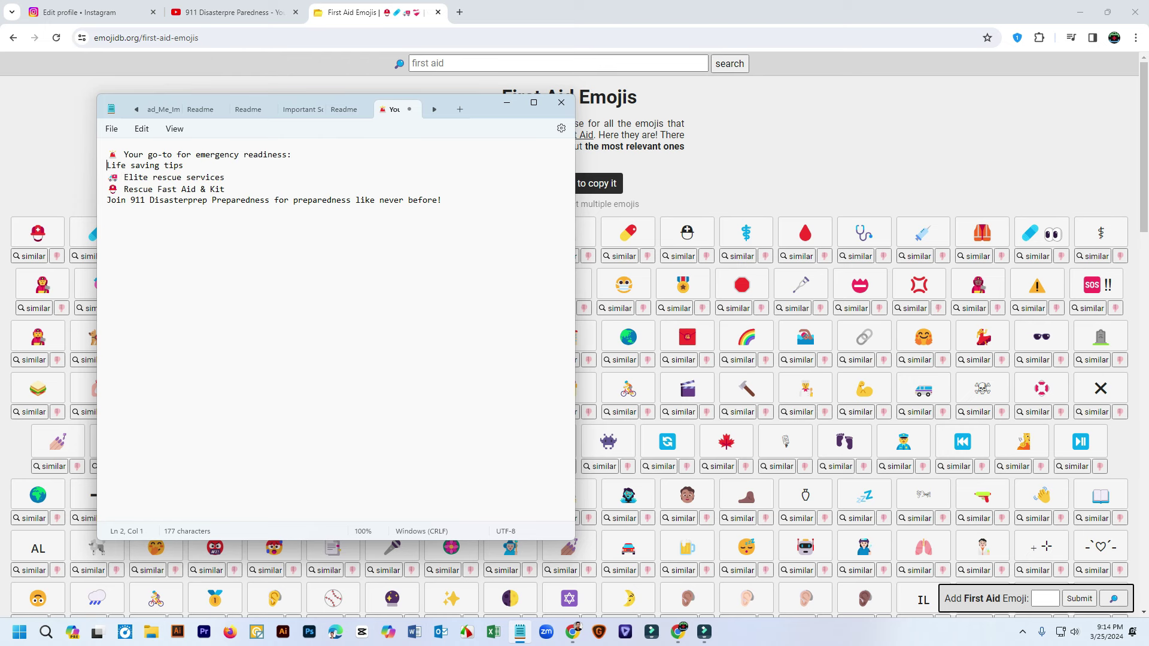
Copy the bandaged-heart emoji from the First Aid Emojis page and insert it before "Life saving tips" in the Notepad draft
key(alt+Tab)
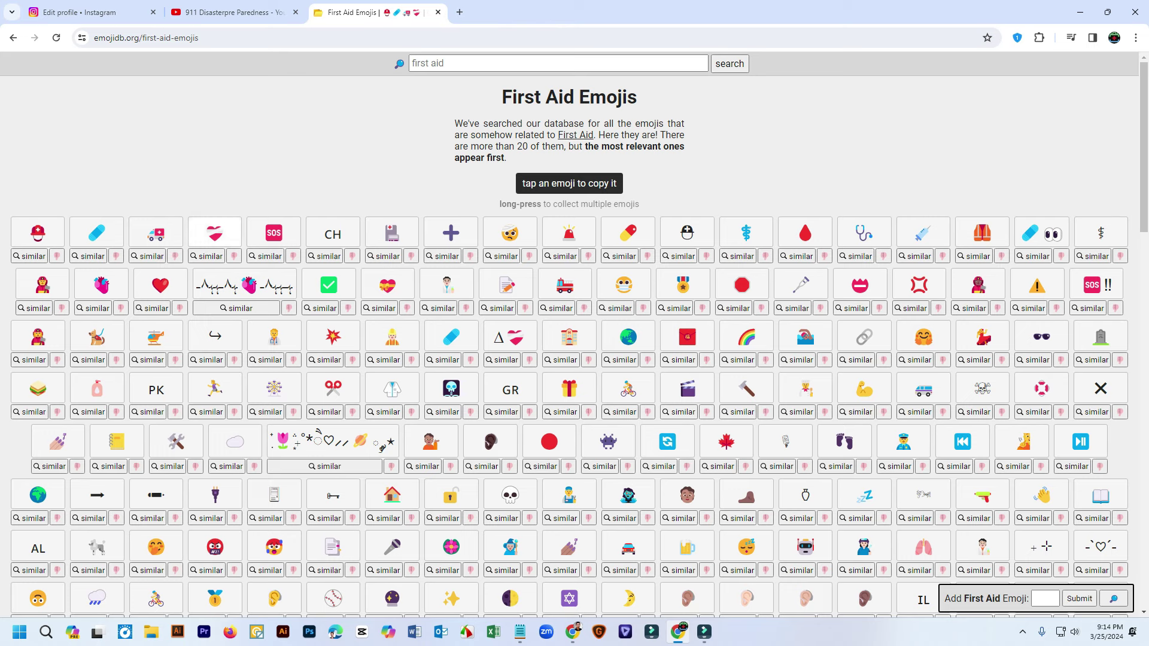
click(215, 233)
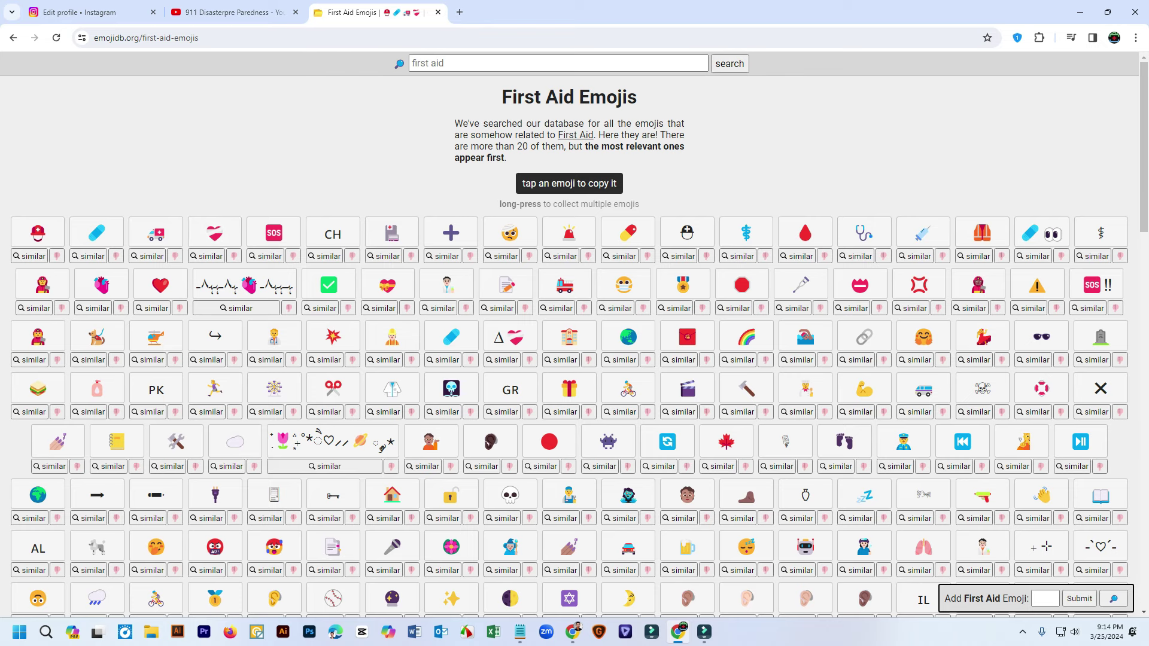
click(520, 632)
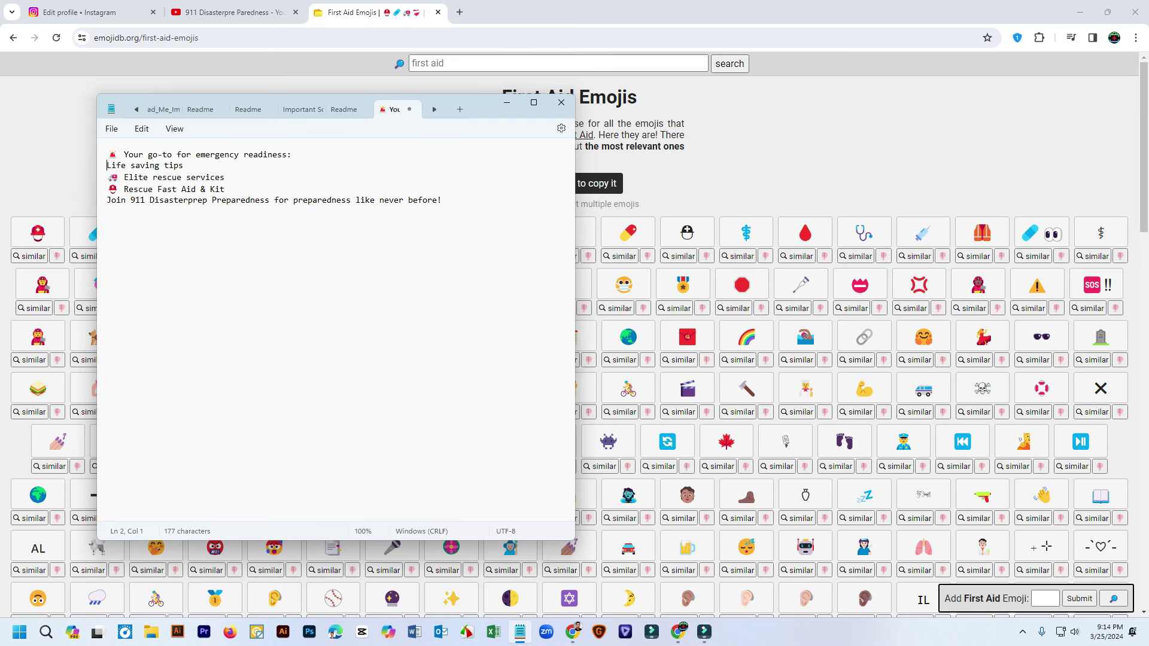
key(ctrl+v)
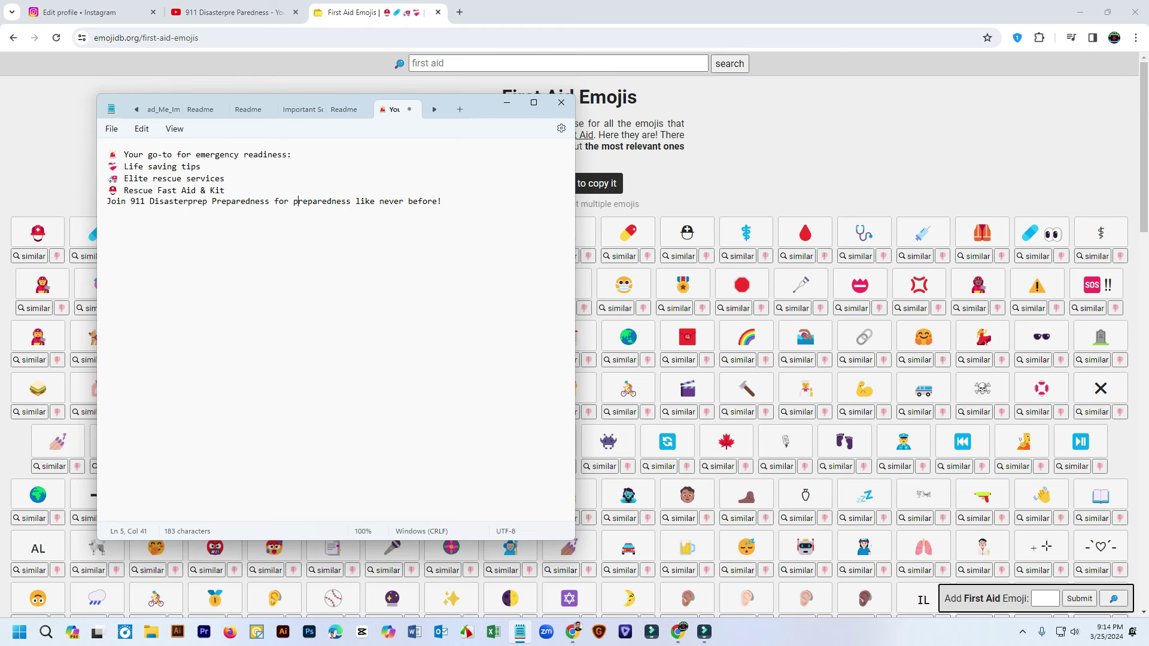
Copy the whole bio draft from Notepad and paste it into the Bio field of Instagram's Edit profile page
key(ctrl+a)
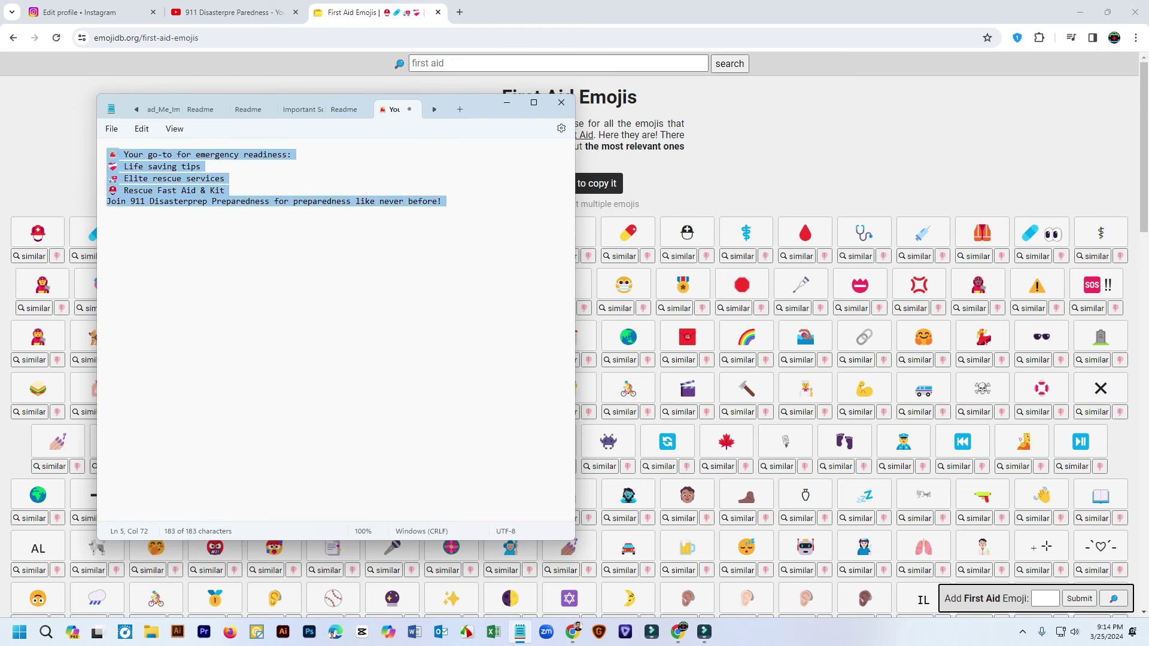
click(235, 12)
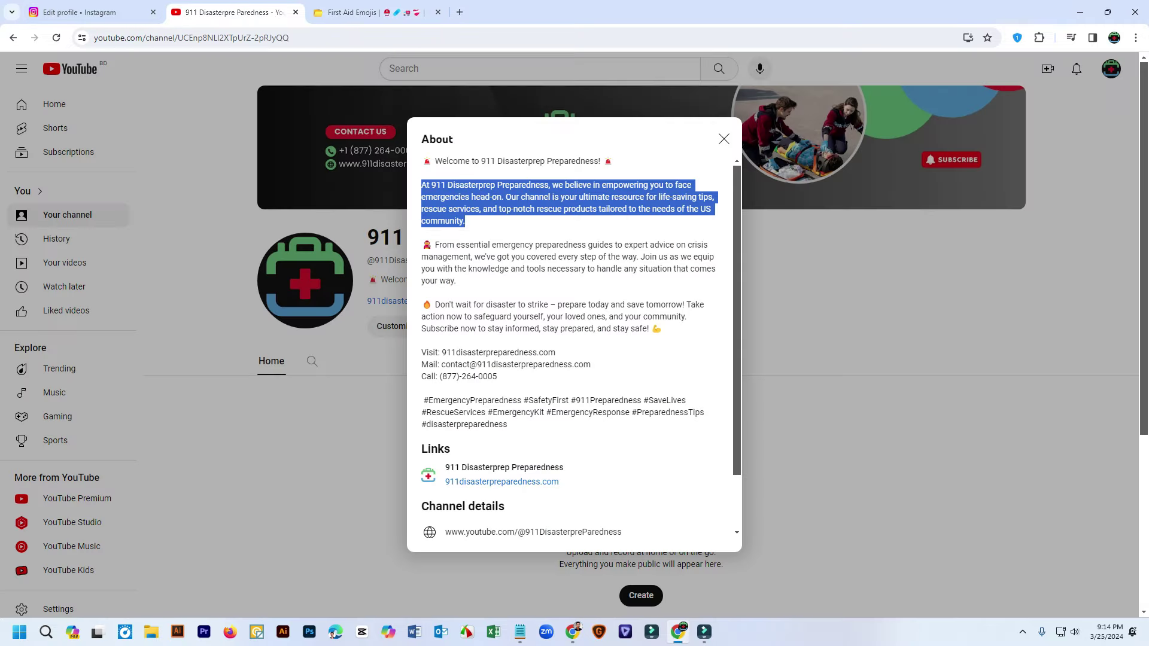
click(89, 12)
key(ctrl+v)
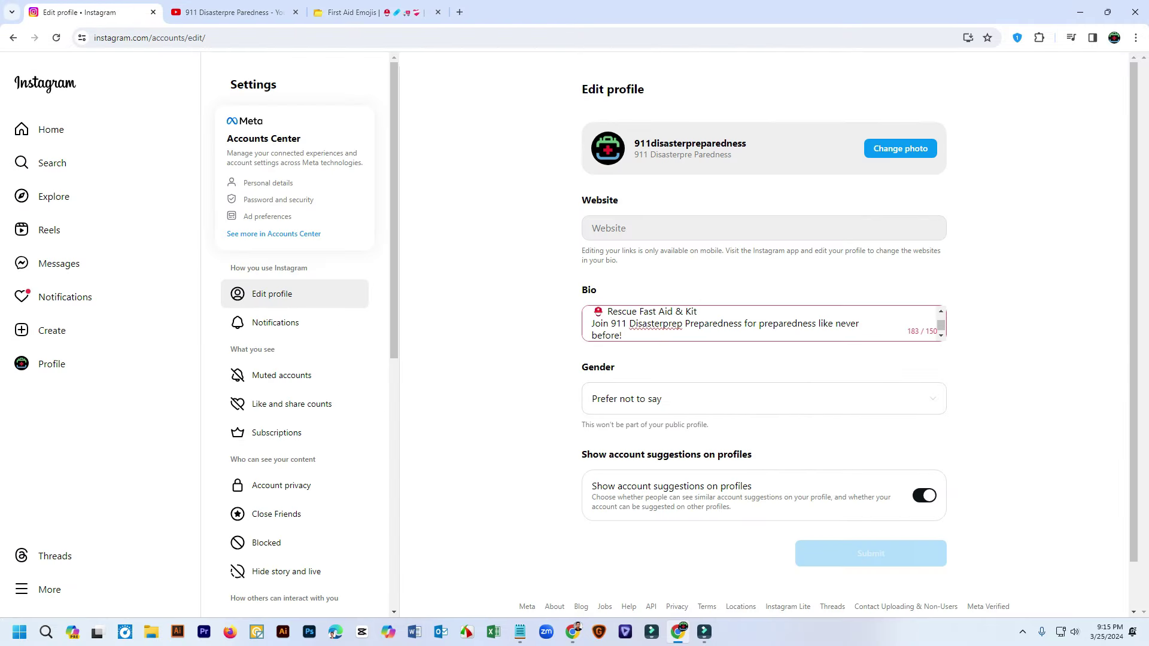
Delete the opening line "Your go-to for emergency readiness:" with its siren emoji from the Instagram bio
scroll(764, 323, up, 2)
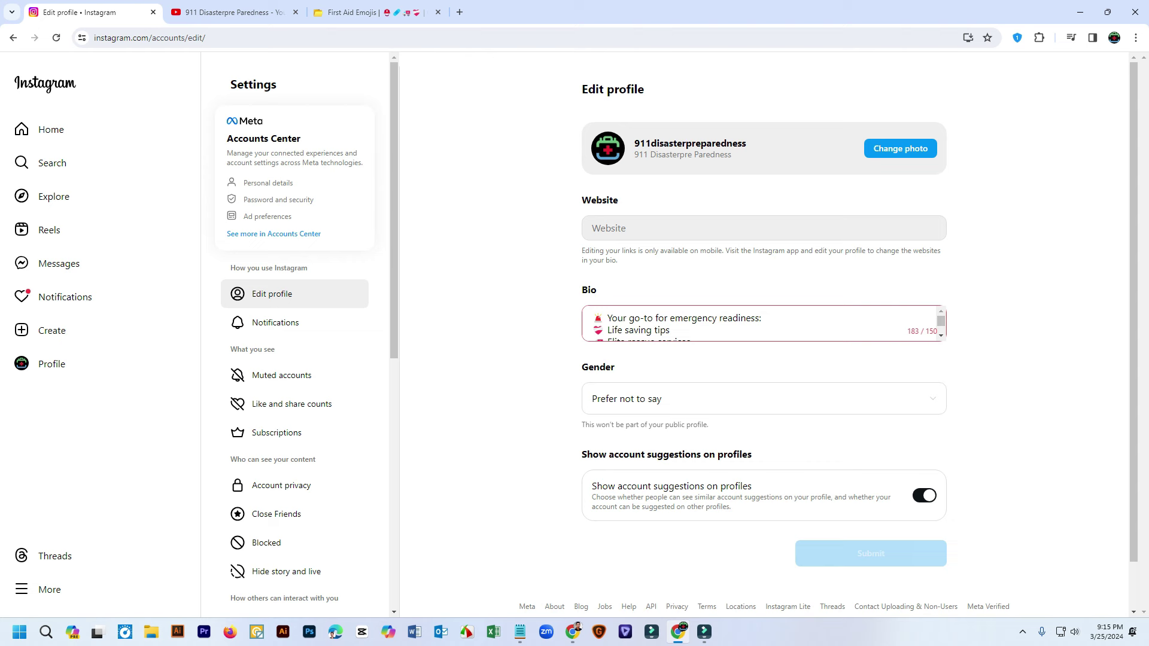
drag(762, 318, 592, 318)
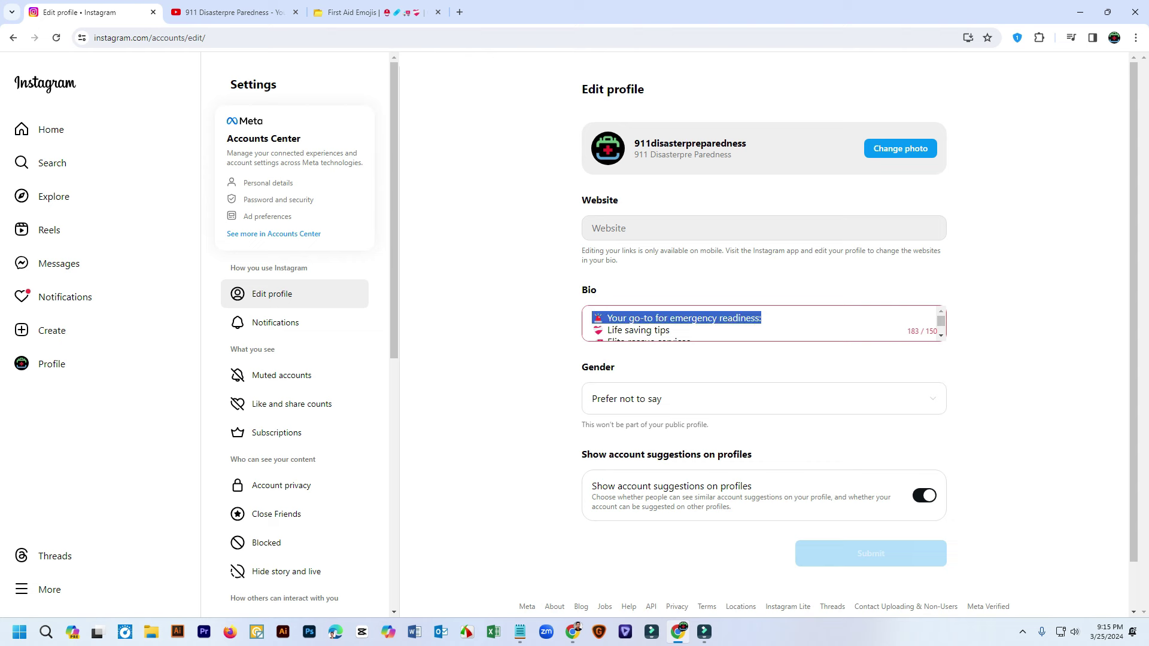
key(BackSpace)
key(Delete)
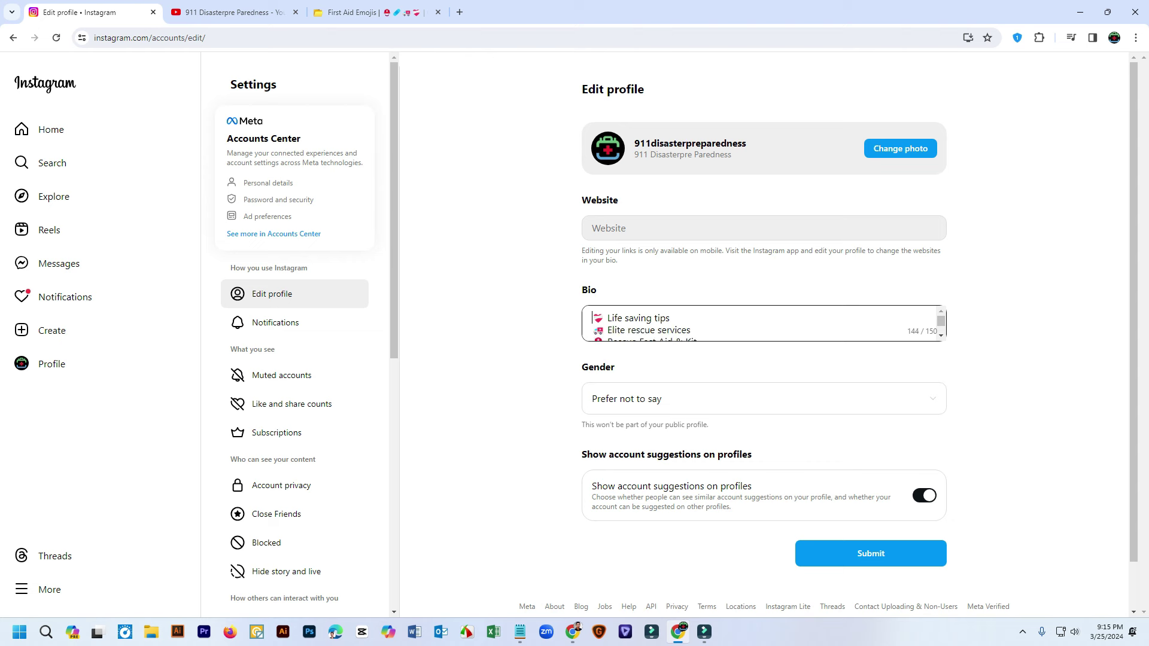
Shorten "Disasterprep" to "Disaster" in the bio's last line and submit the profile changes
scroll(764, 324, down, 1)
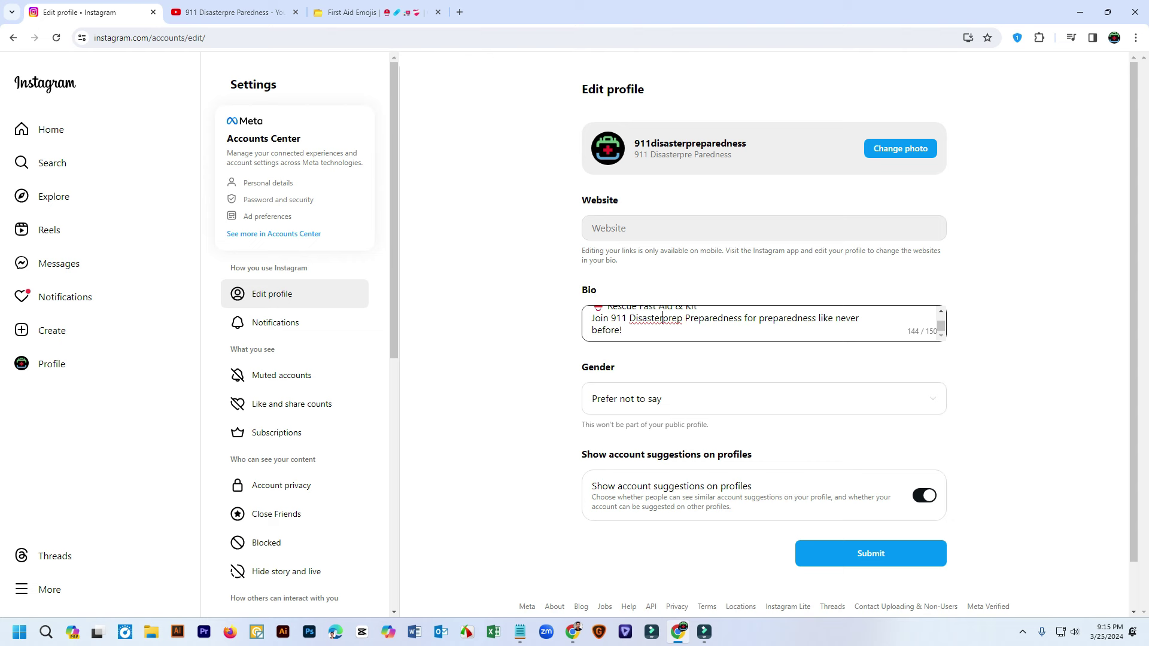
key(ctrl+shift+Right)
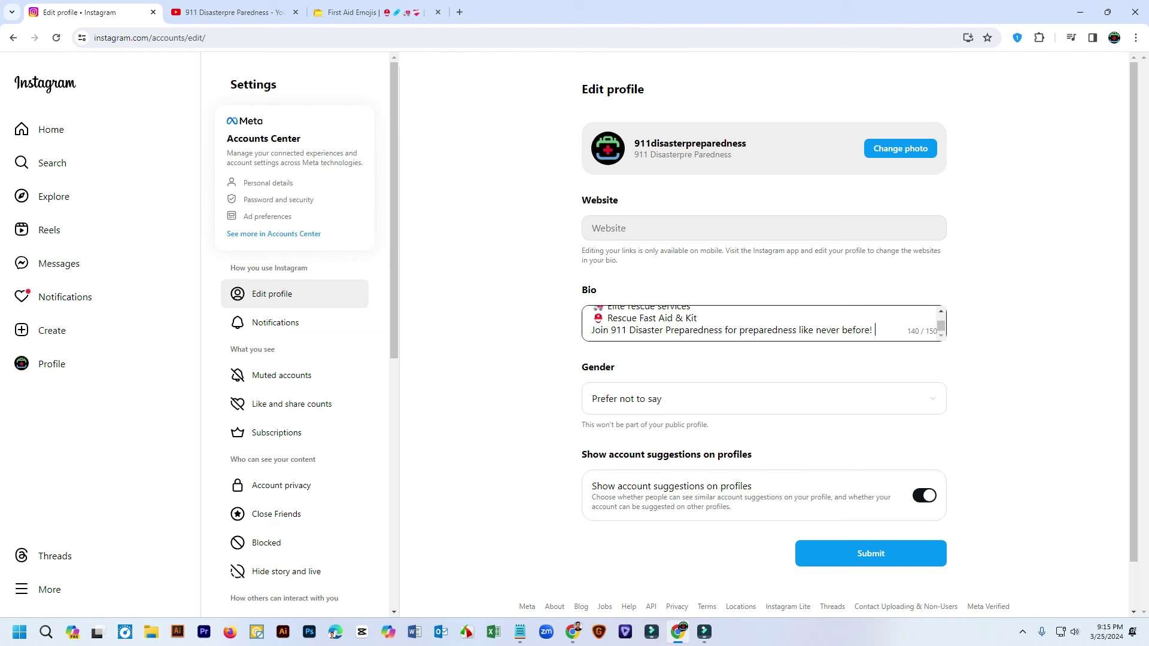
scroll(764, 323, up, 1)
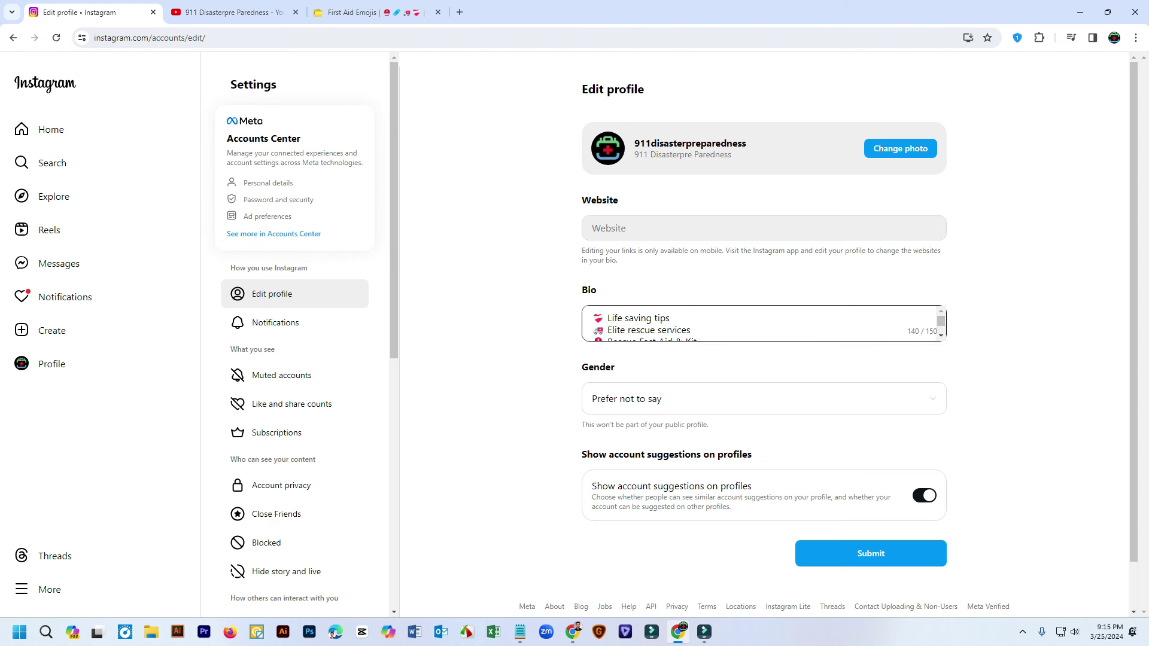
scroll(764, 323, down, 1)
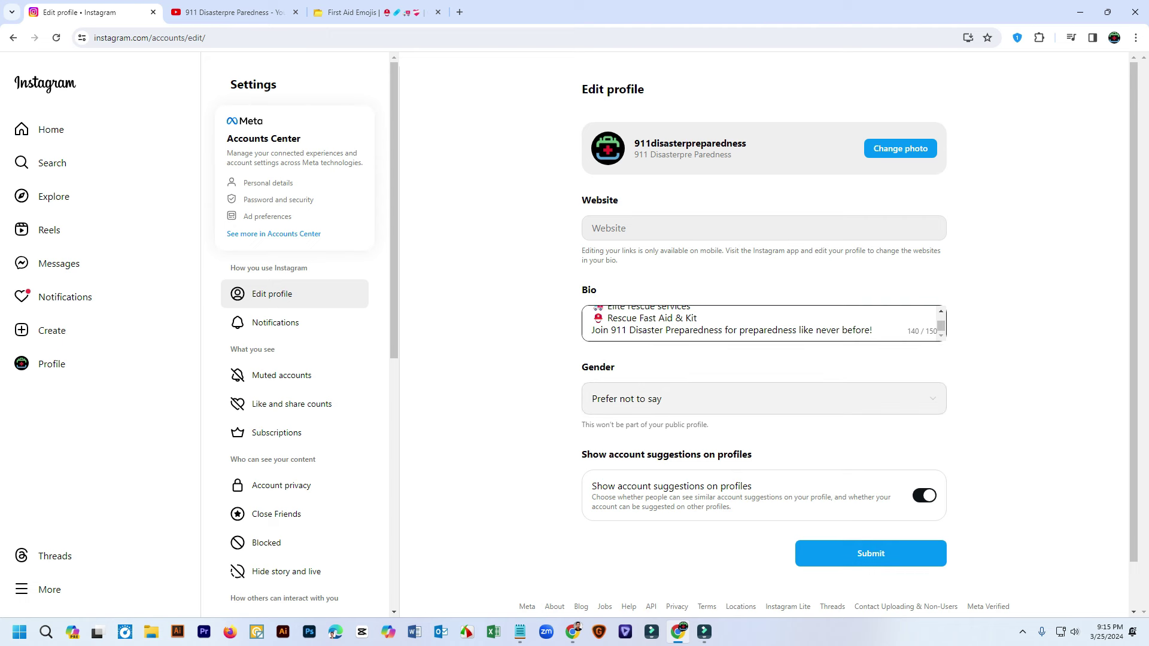
scroll(764, 398, down, 1)
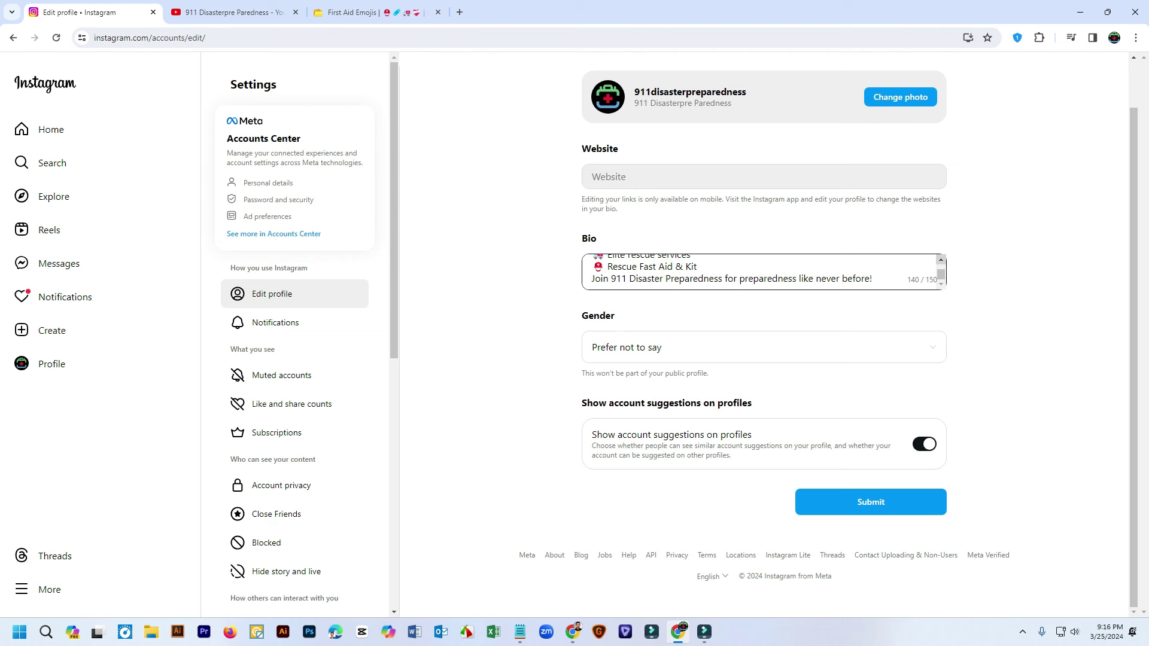
click(871, 502)
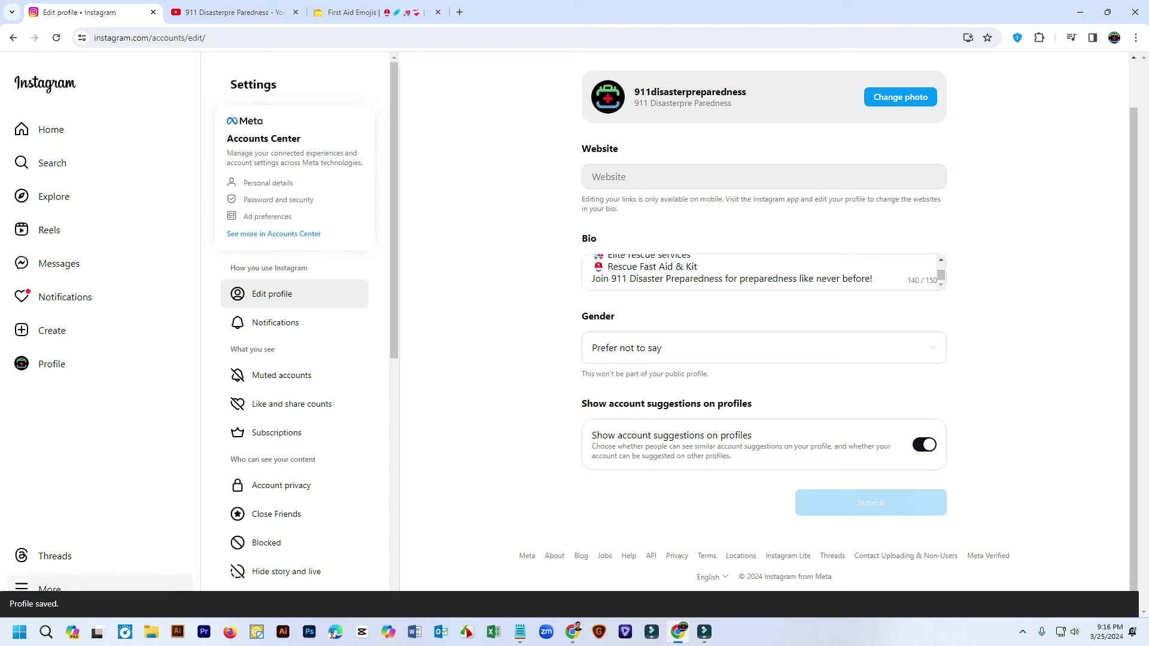
Look through the Instagram settings list, check the website permissions page, and return to Edit profile to review the saved bio
scroll(763, 272, up, 1)
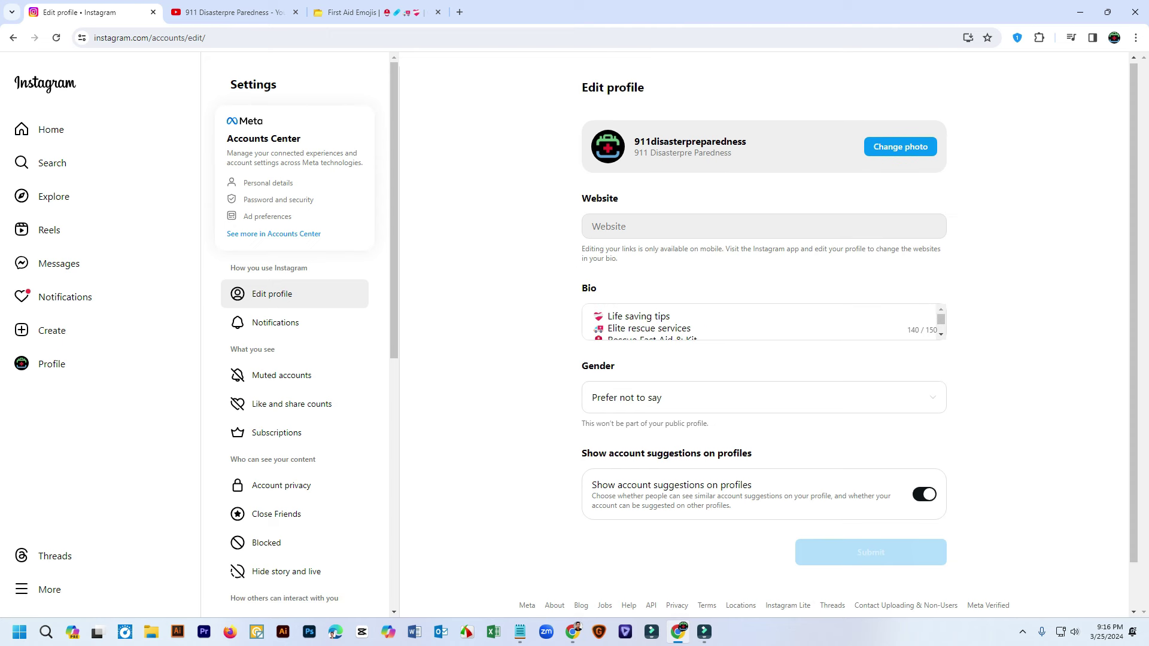
scroll(281, 407, down, 1)
scroll(293, 405, down, 3)
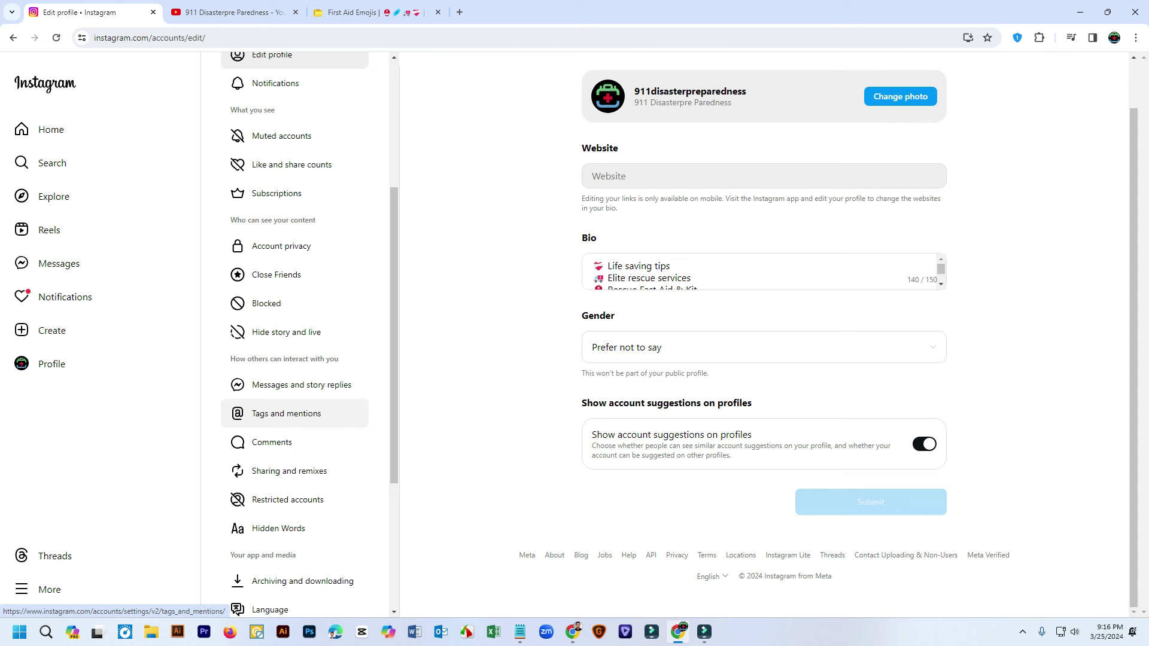
scroll(293, 407, down, 1)
scroll(293, 407, up, 4)
scroll(293, 407, down, 4)
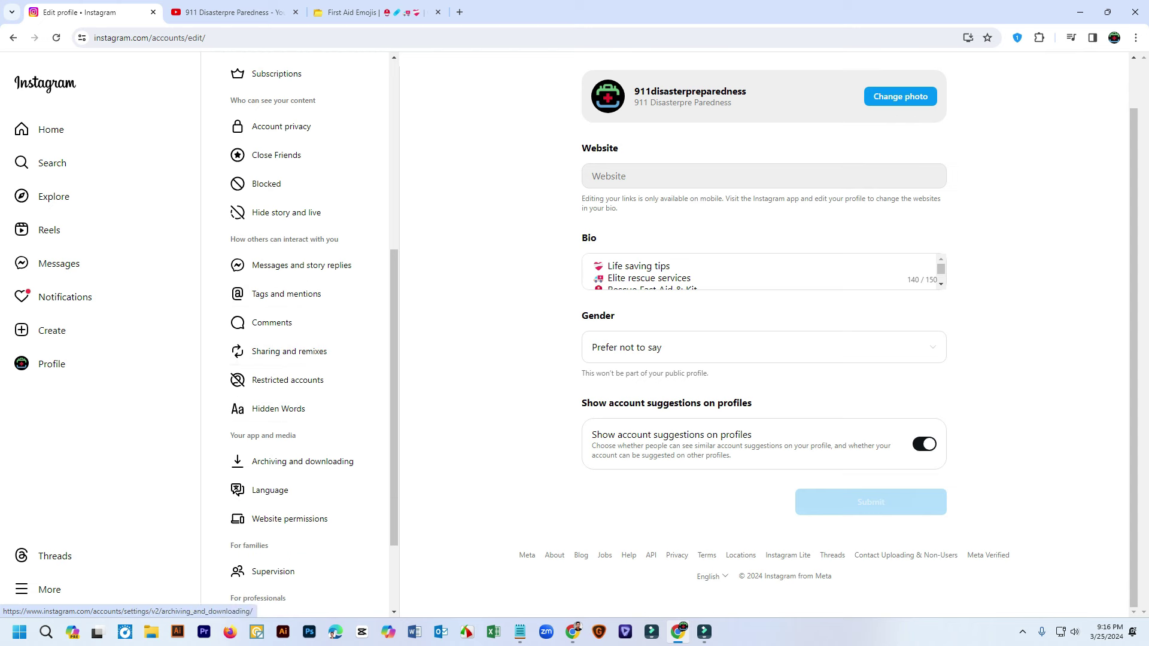
scroll(294, 461, down, 2)
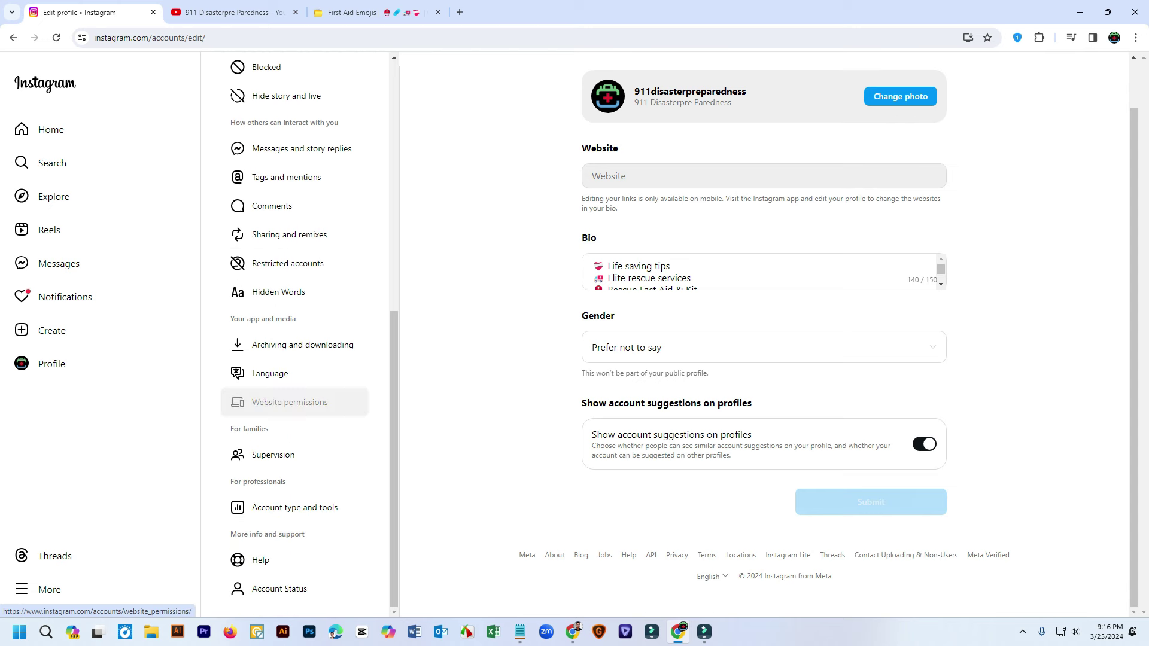
click(294, 402)
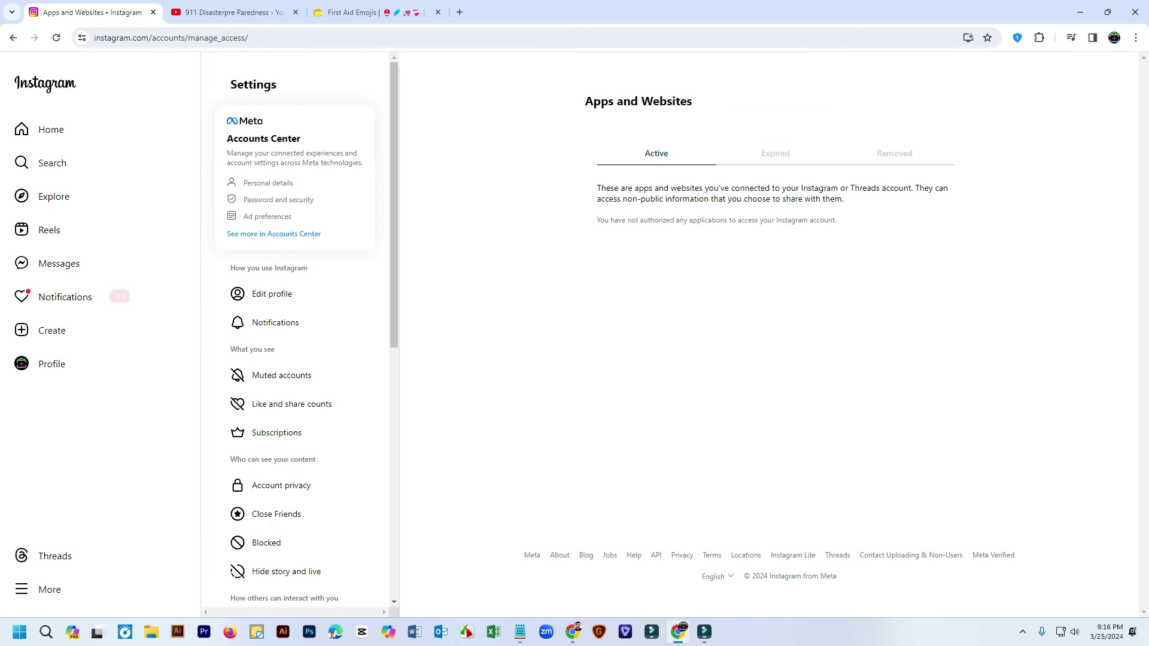
click(273, 294)
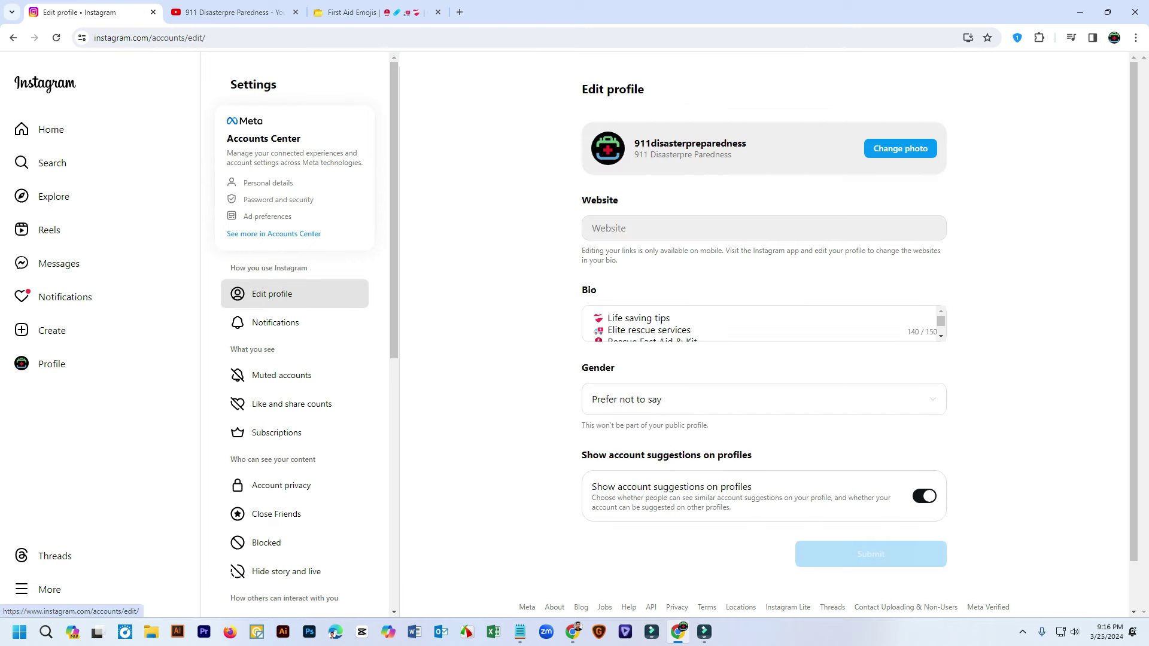
scroll(764, 323, down, 1)
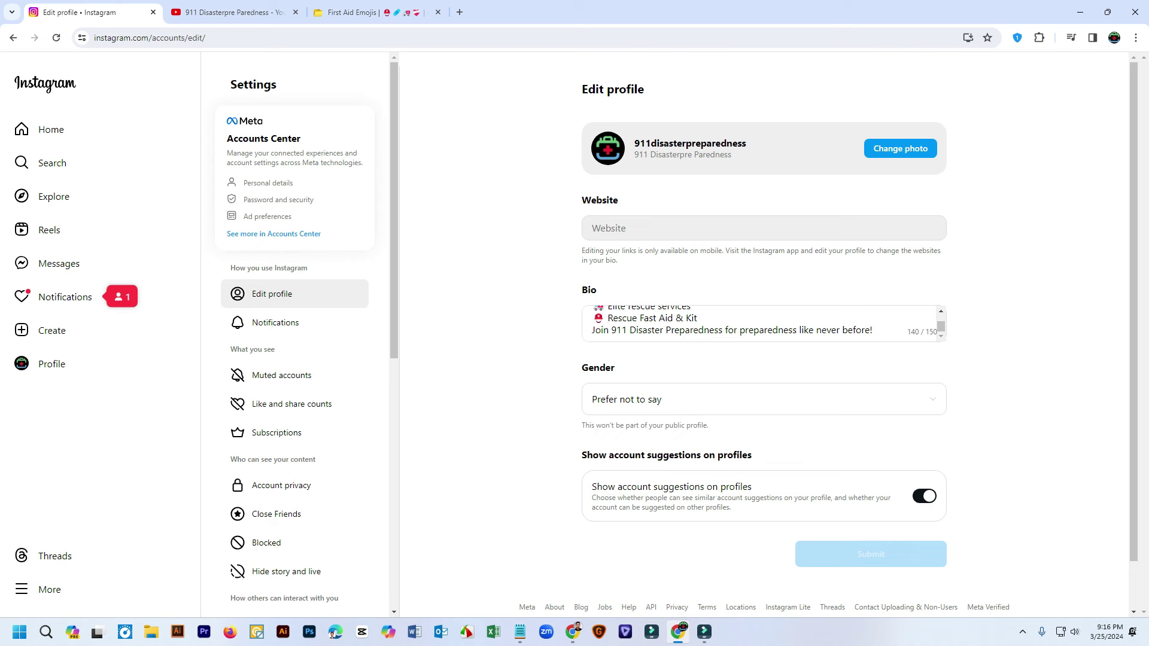
View the Notifications settings and open the Tags and mentions settings
click(276, 322)
click(275, 323)
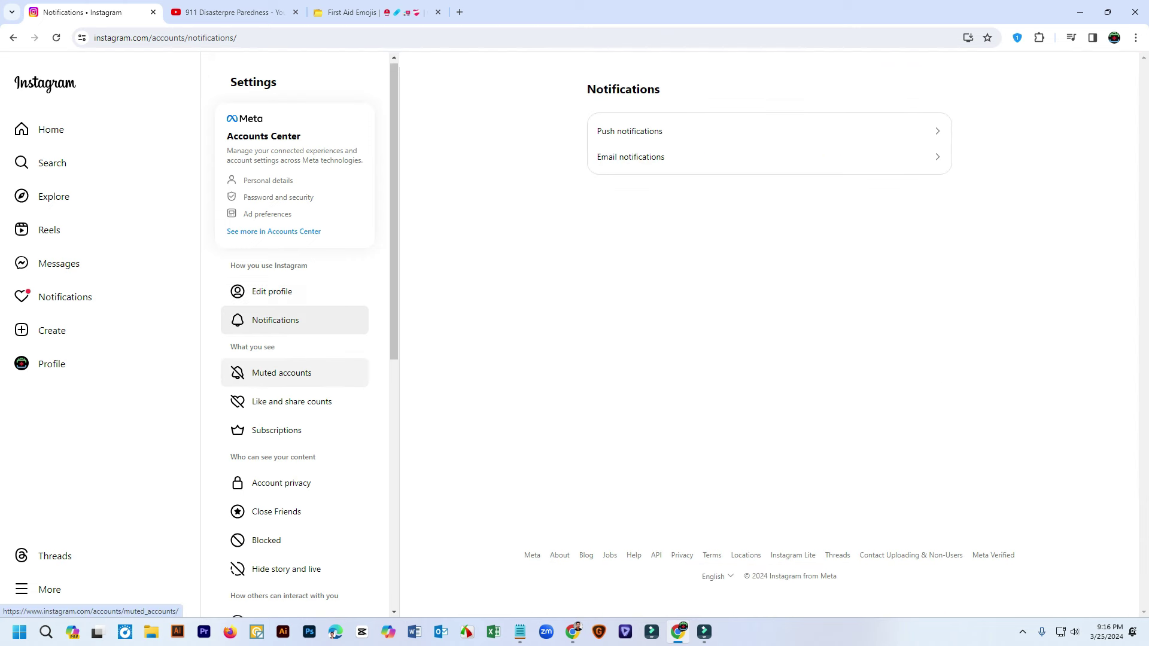
scroll(281, 372, down, 2)
scroll(293, 384, down, 2)
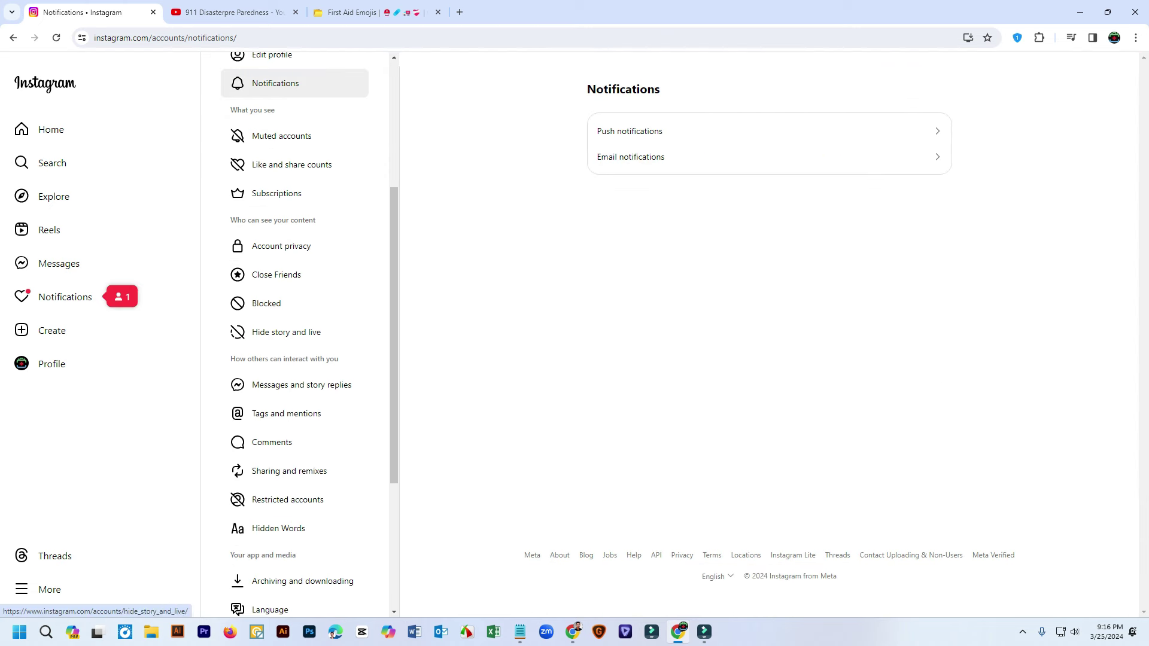
scroll(293, 390, down, 2)
click(282, 293)
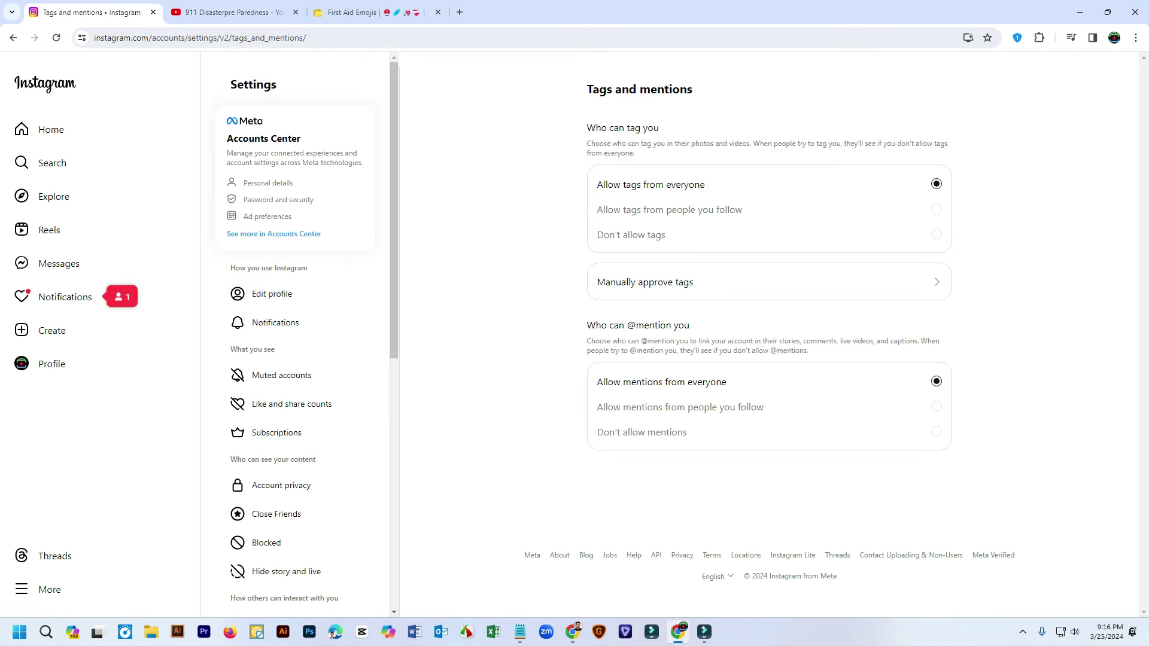
Open the Account Status page in the Instagram settings
scroll(294, 508, down, 8)
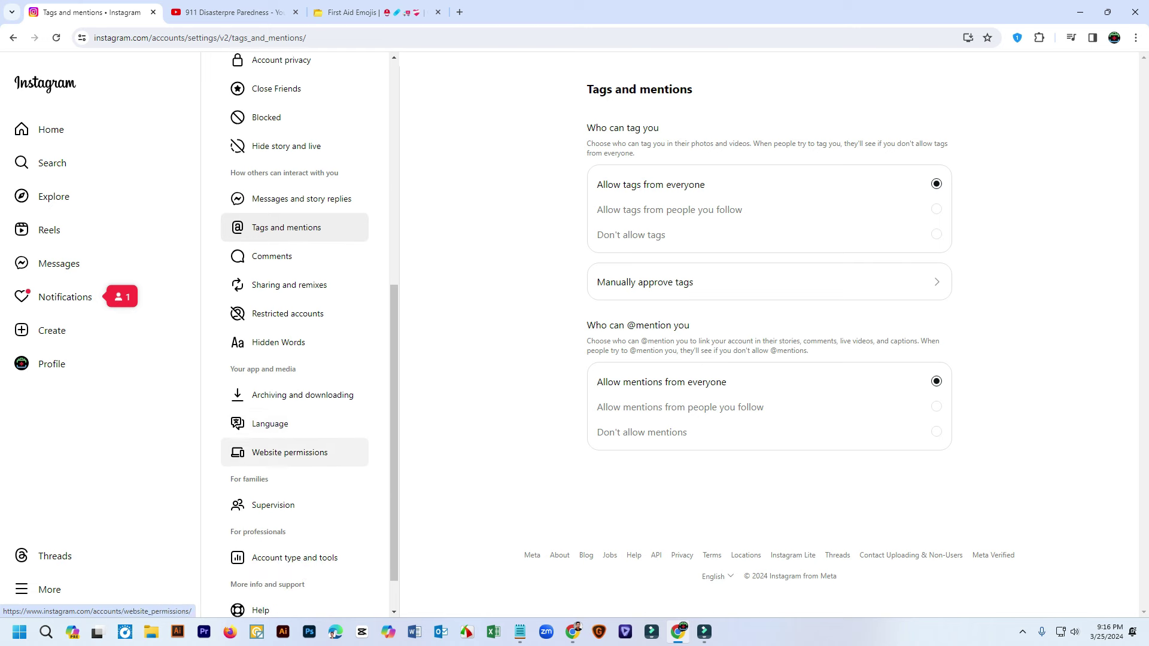
scroll(287, 568, up, 1)
scroll(284, 581, down, 1)
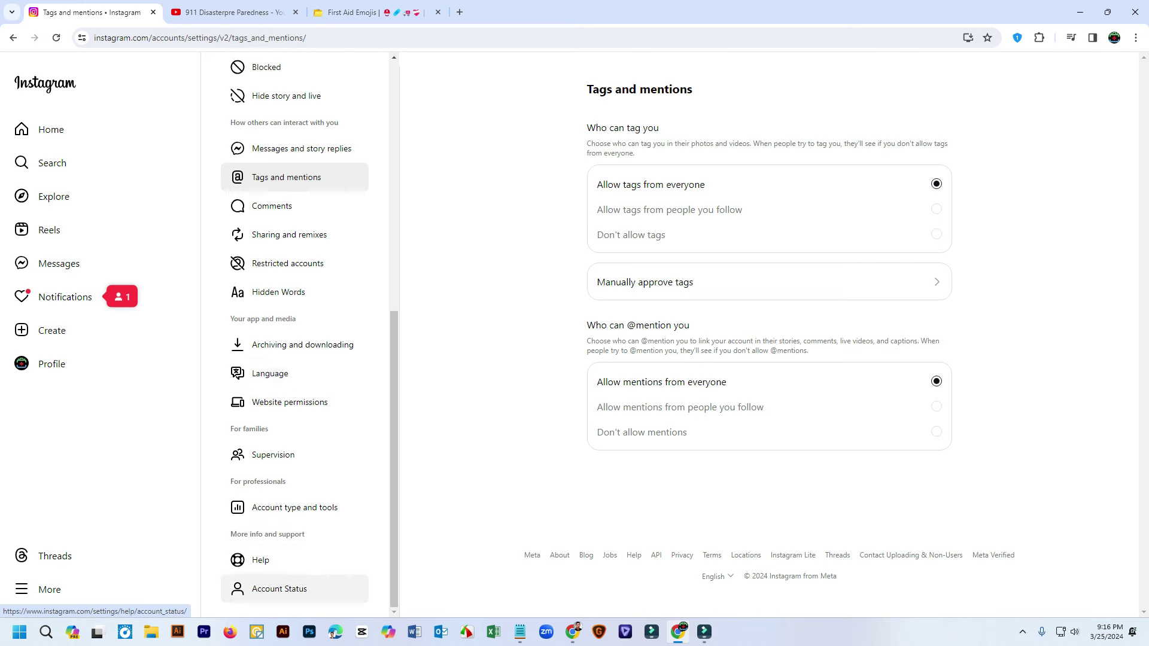
click(281, 589)
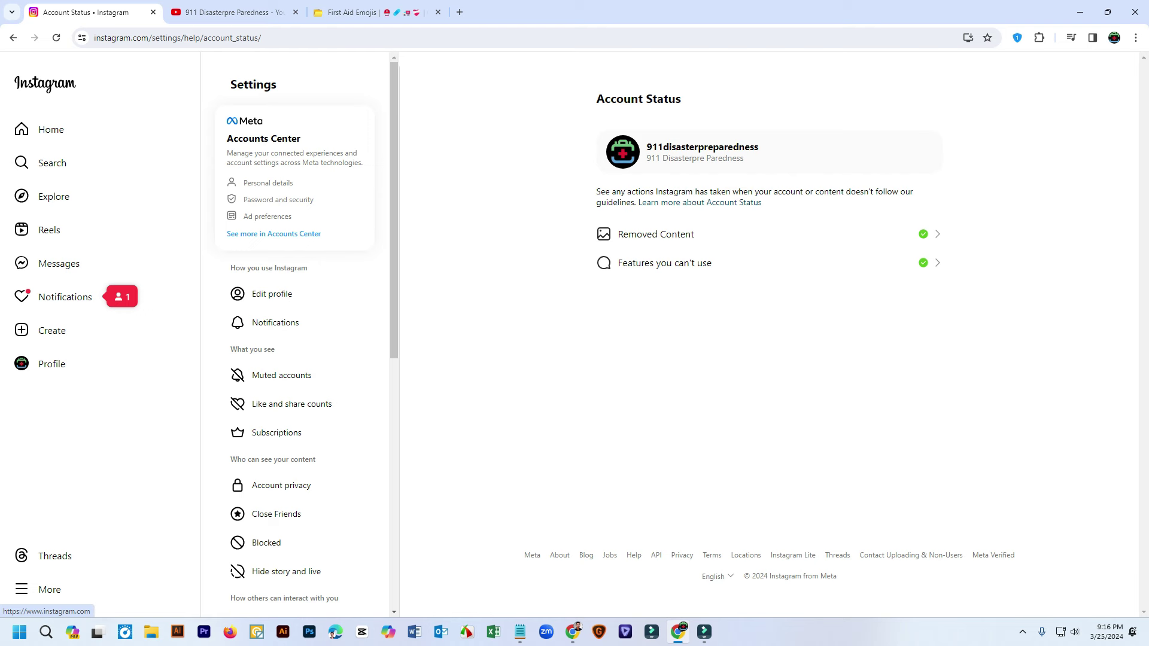
Open Accounts Center and view the name setting of the Instagram profile, closing it without editing
click(294, 178)
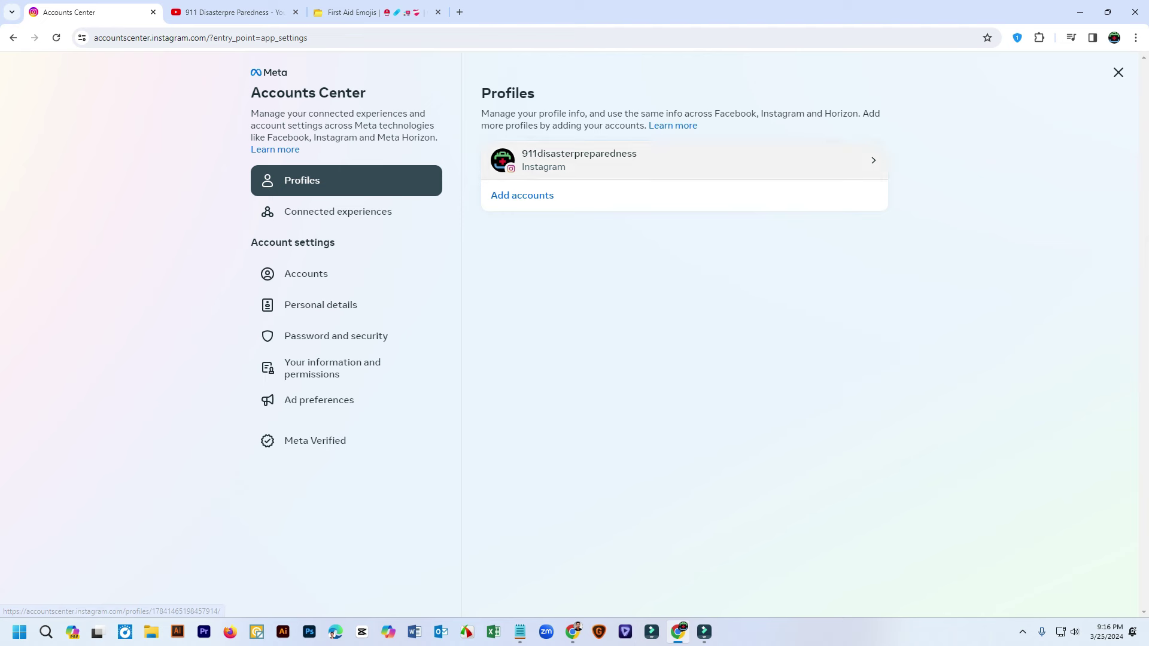
click(682, 160)
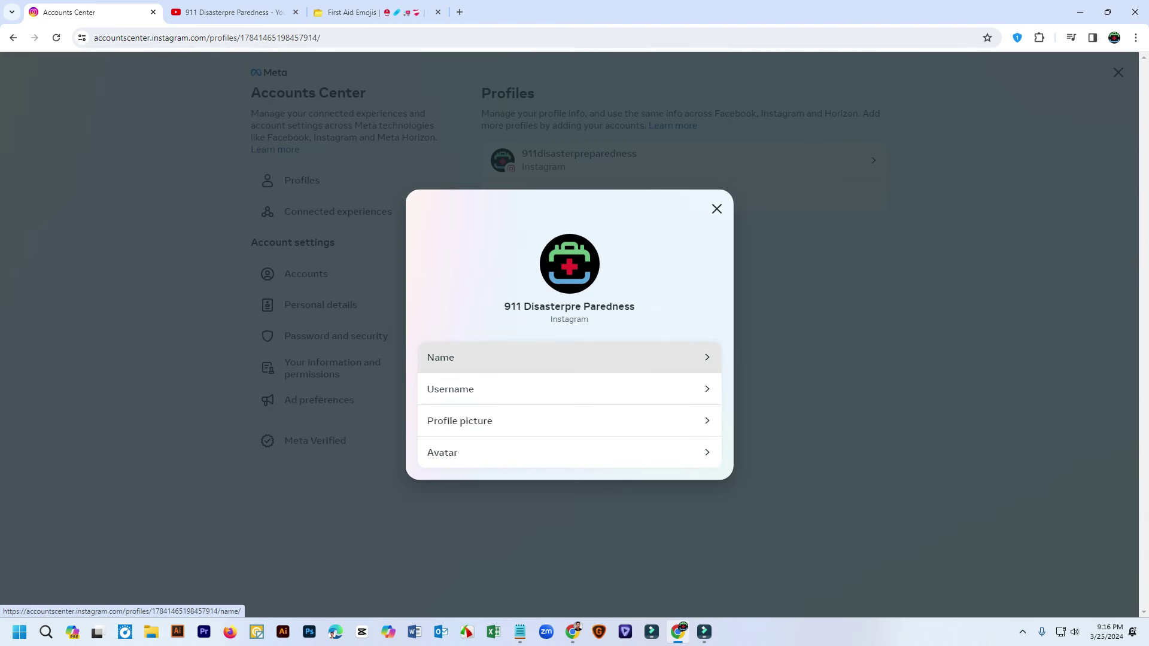
click(569, 357)
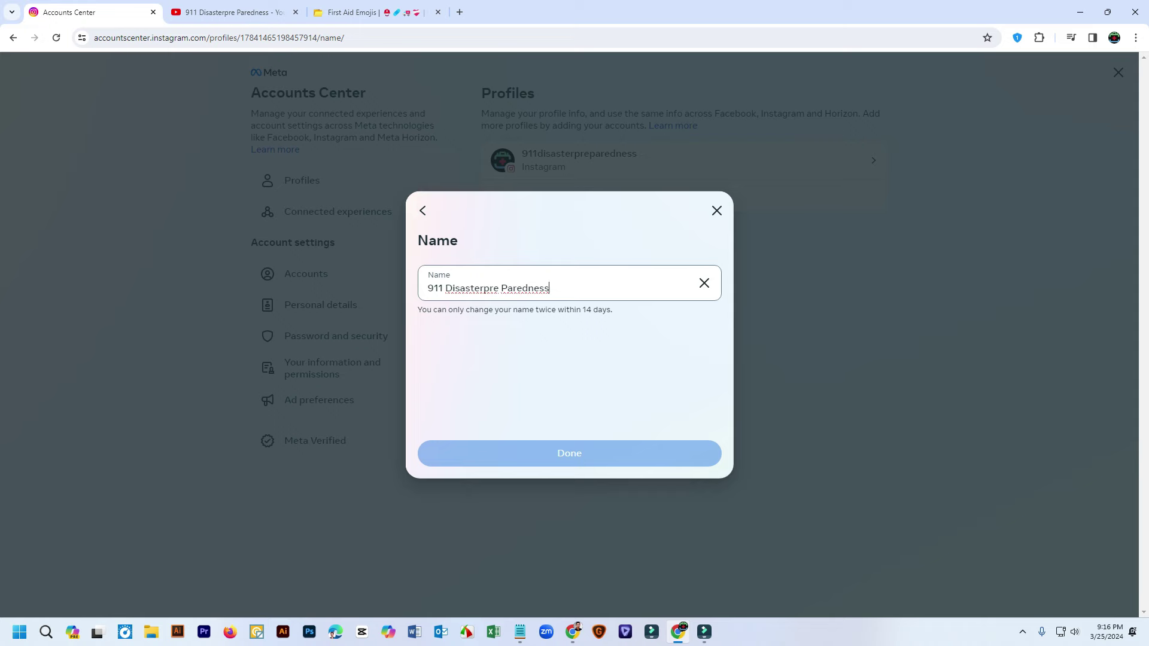
click(716, 211)
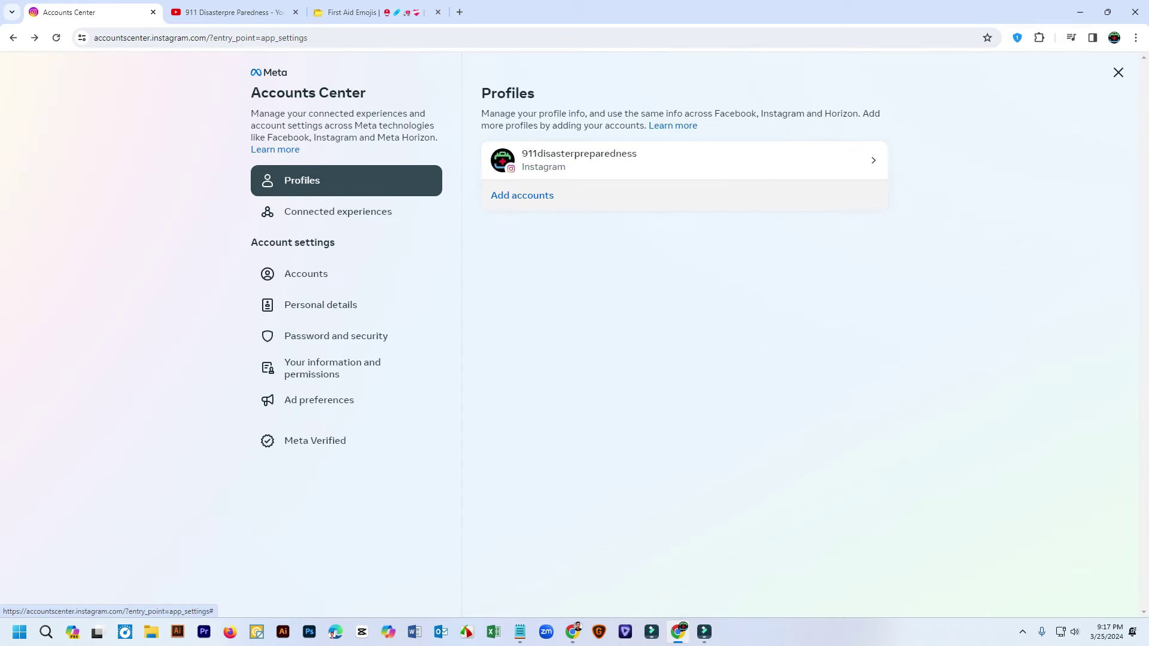
View the options for adding accounts, and check the Instagram profile's username setting before returning to the profile details
click(522, 195)
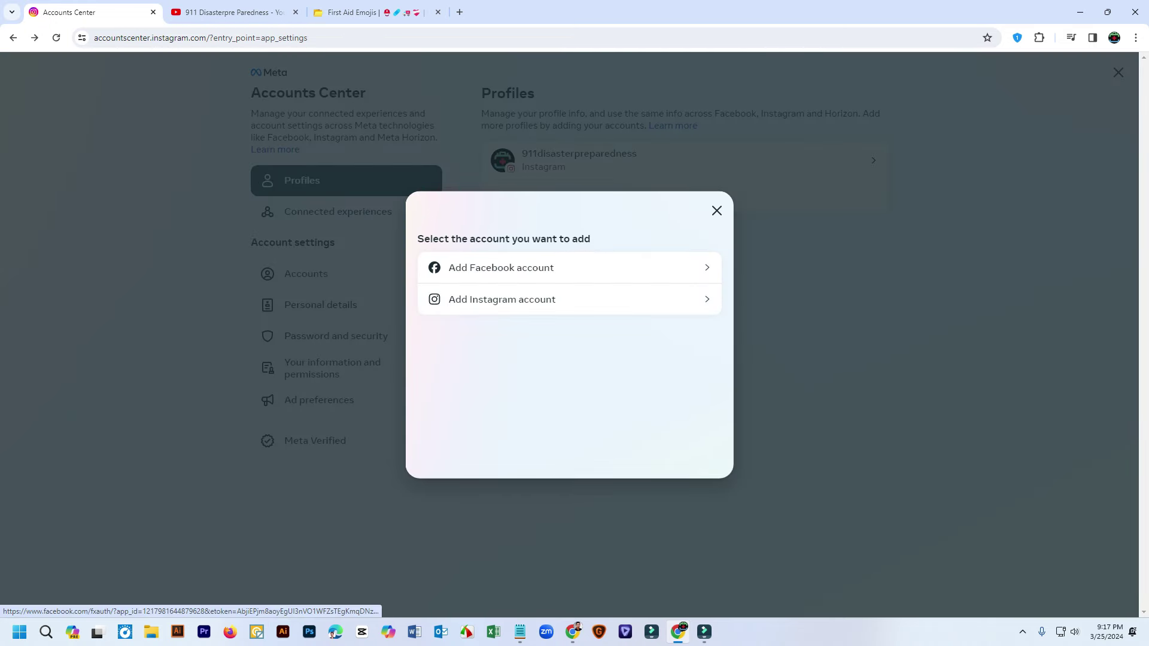
click(717, 211)
click(685, 160)
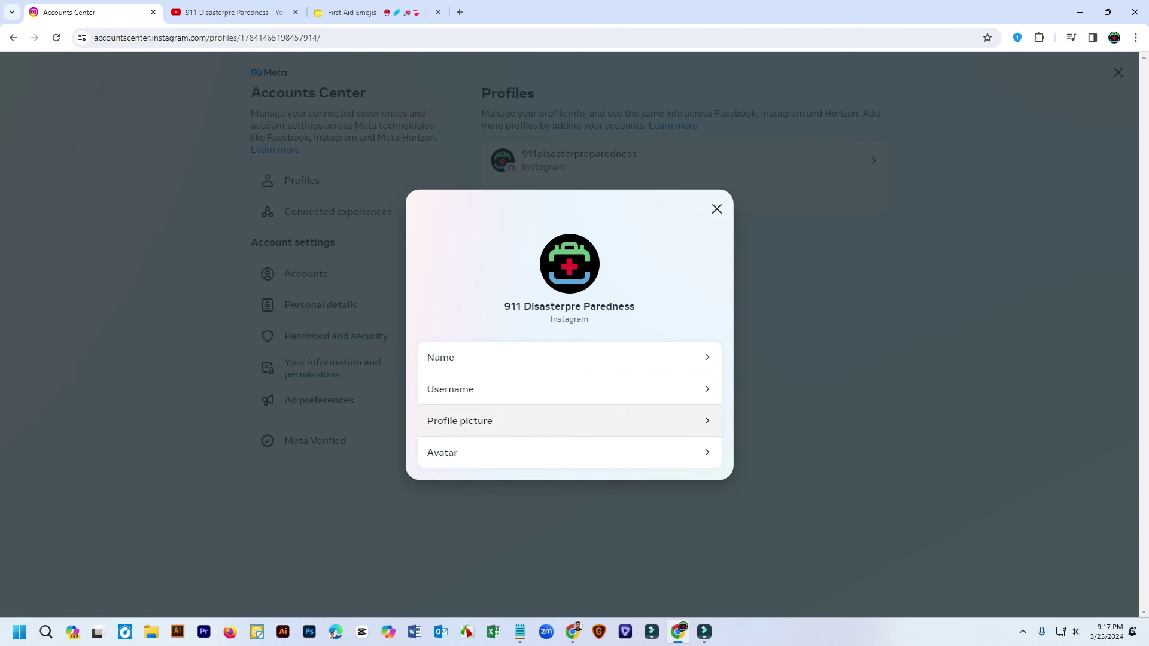
click(569, 389)
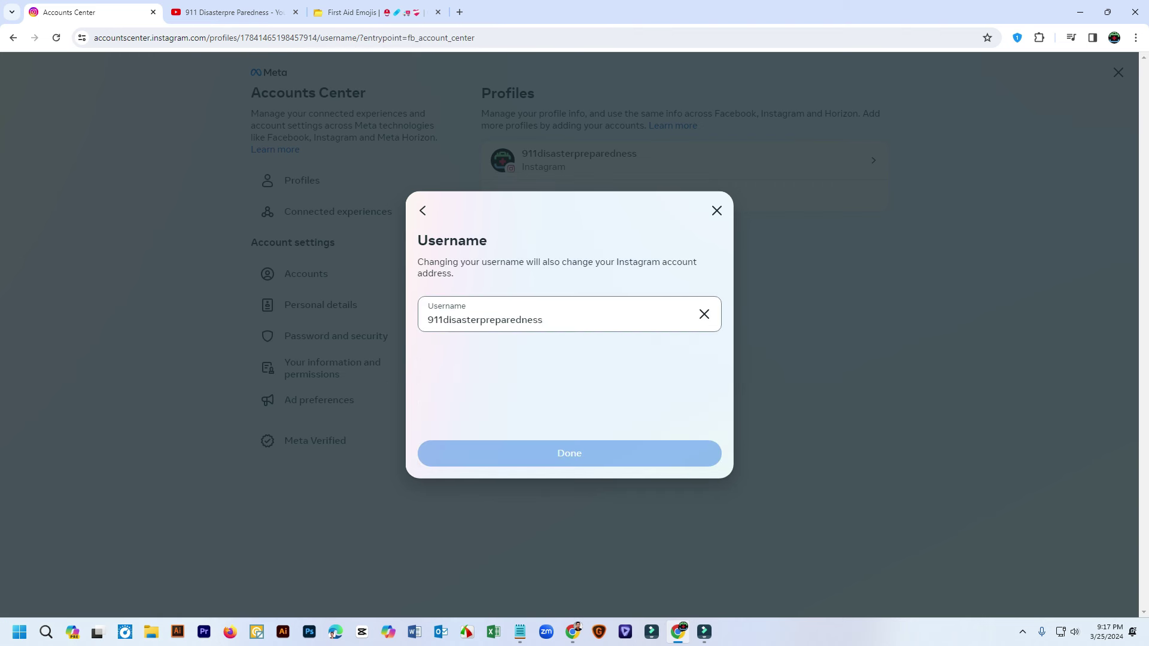
click(423, 210)
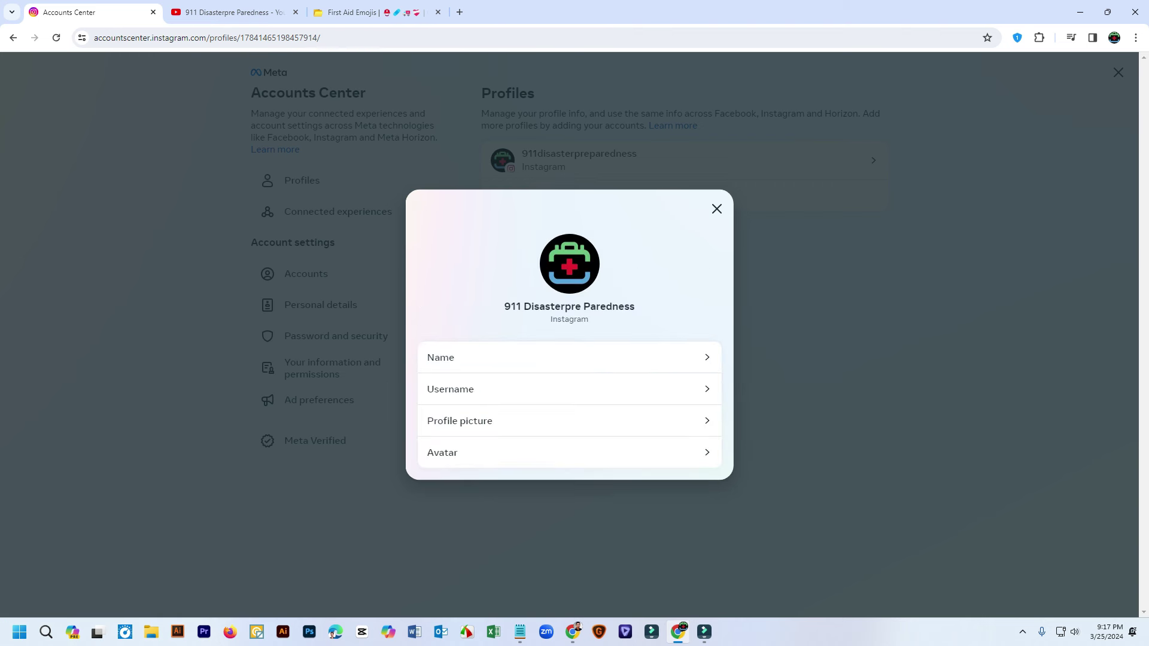
Look at the Instagram profile's avatar option and return to the Profiles overview in Accounts Center
click(563, 452)
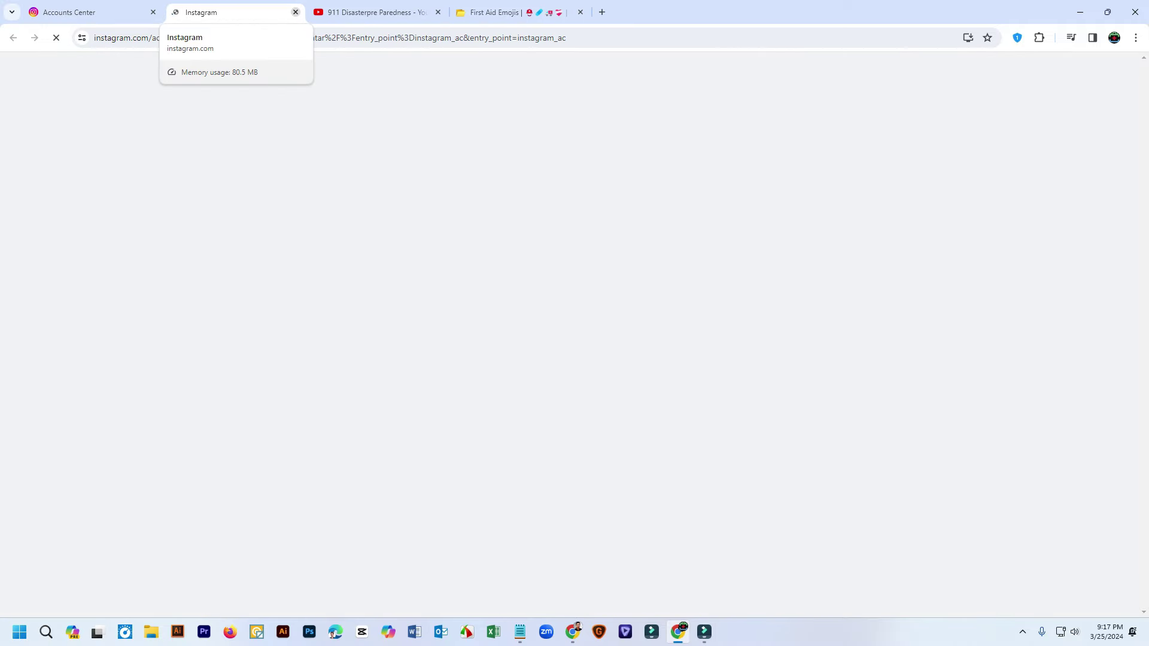
click(296, 12)
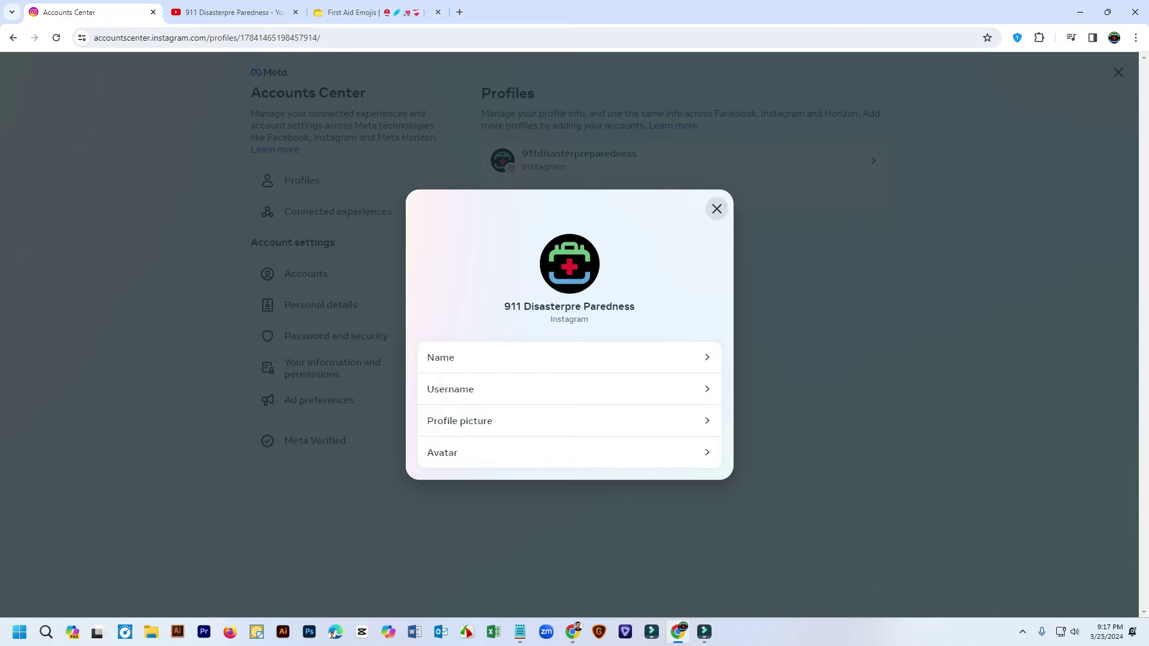
click(716, 209)
click(689, 160)
click(716, 208)
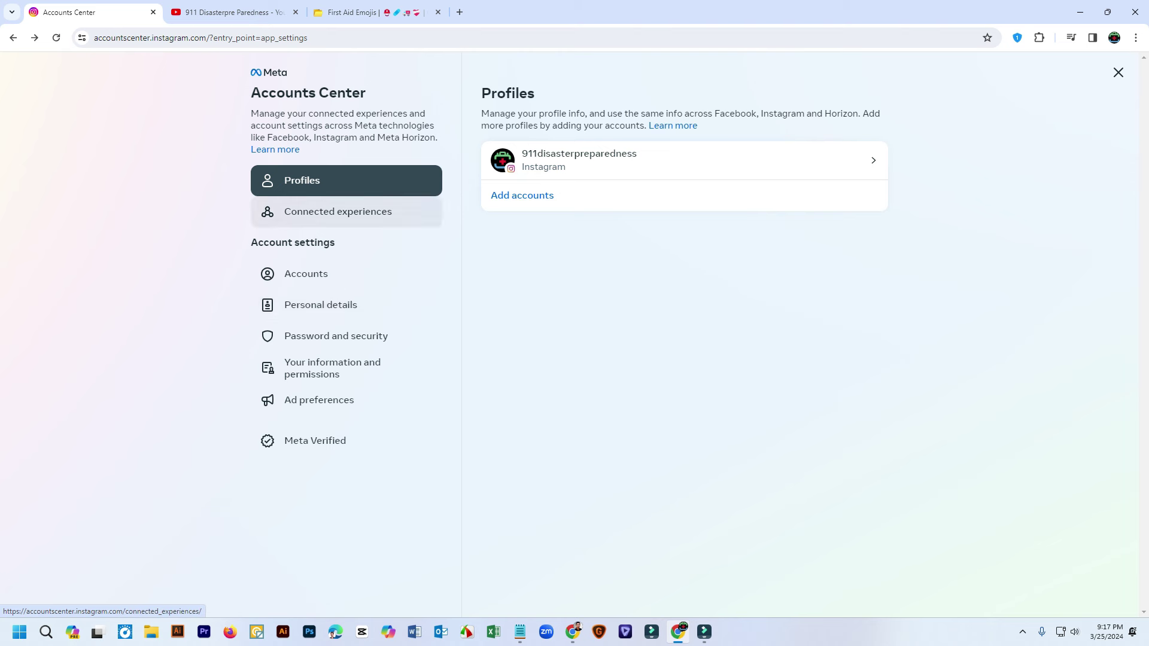
Review the Connected experiences and Accounts settings pages in Accounts Center
click(338, 212)
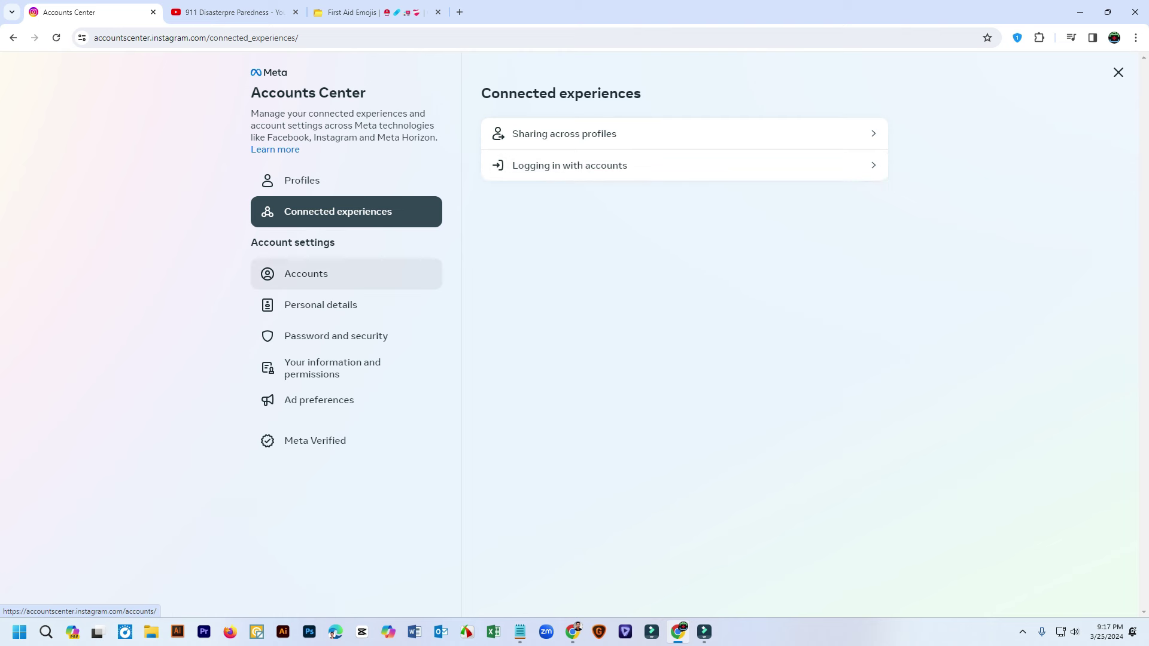
click(306, 273)
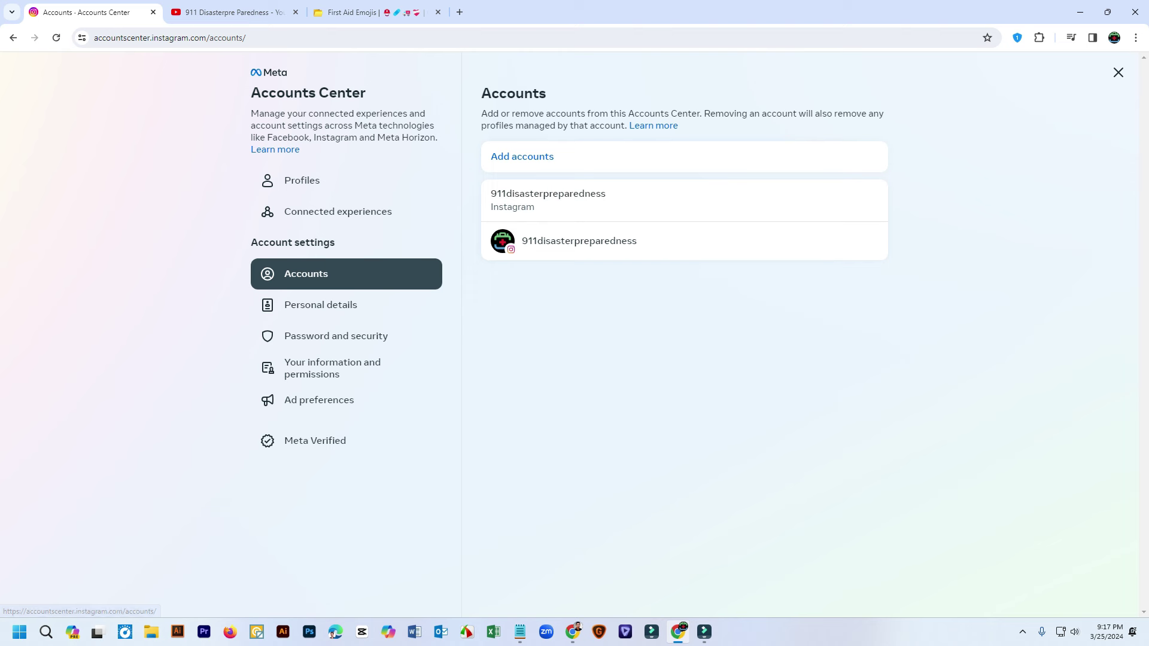
Review the contact info, birthday, and account ownership and control entries under Personal details, closing each without changes
click(321, 305)
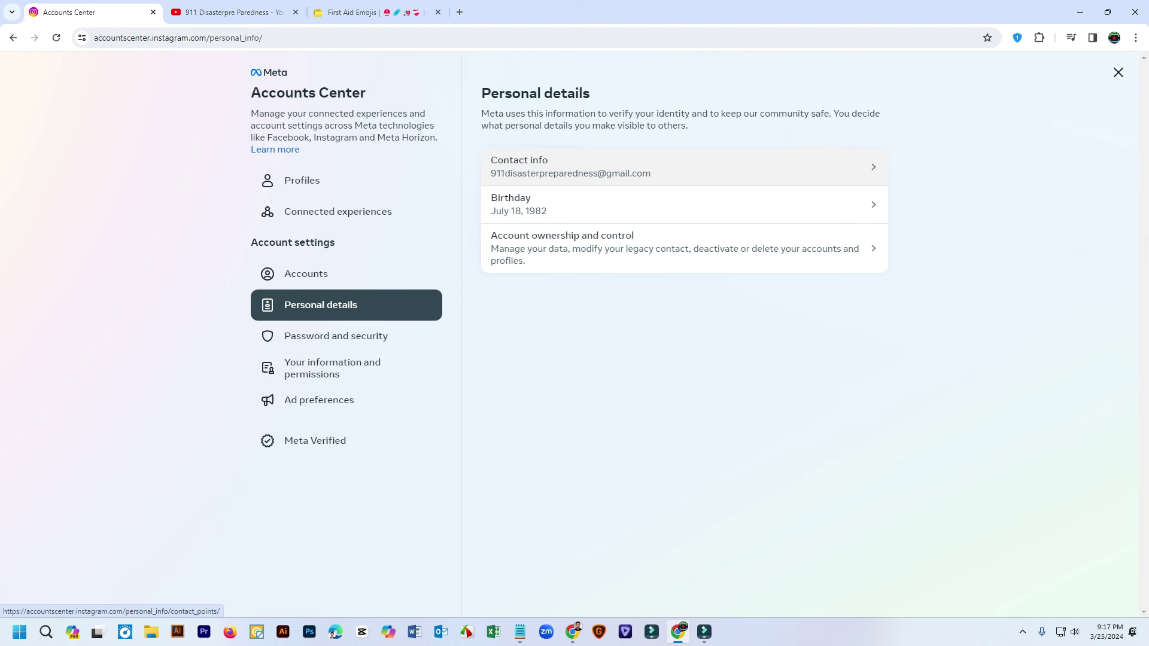
click(682, 167)
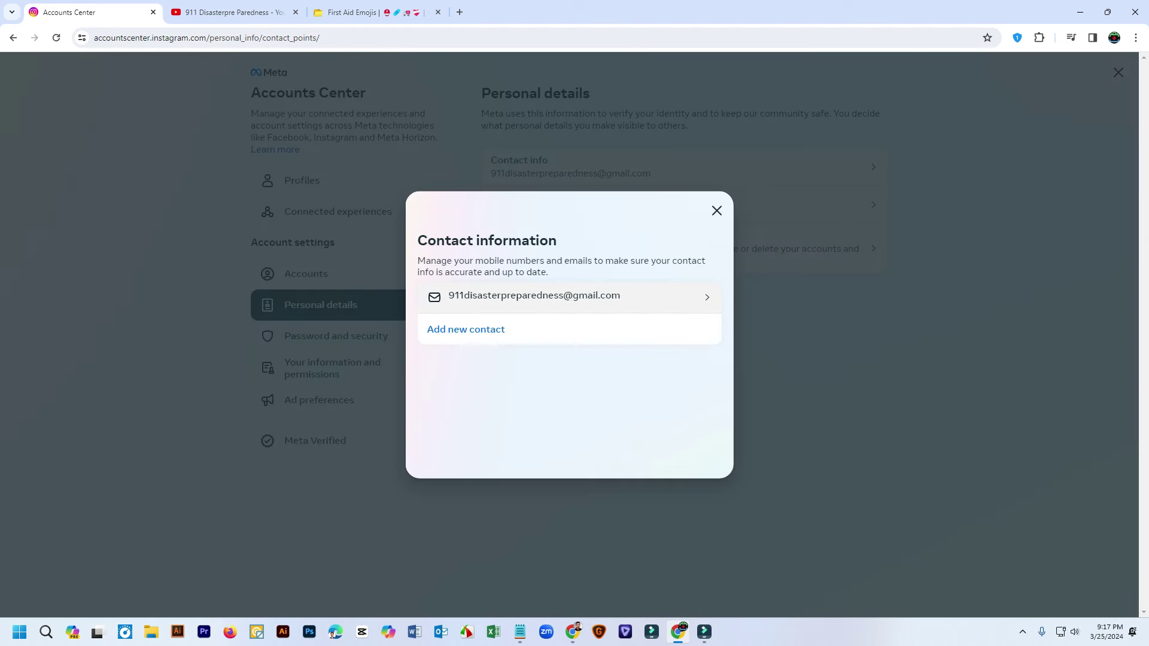
click(717, 211)
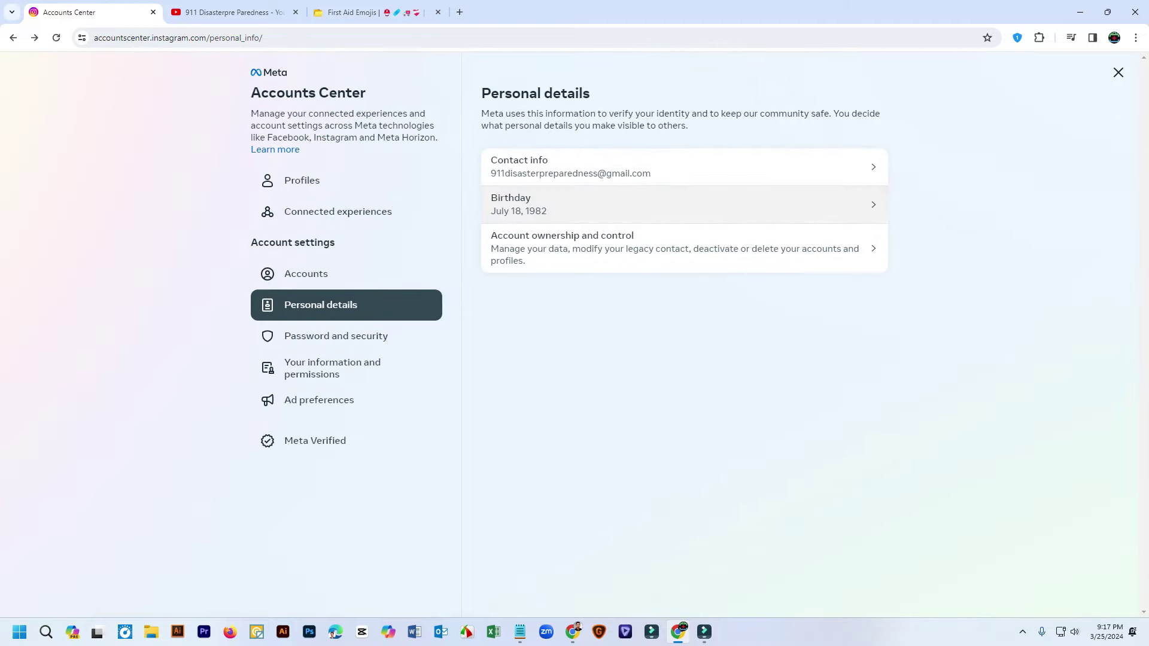
click(717, 211)
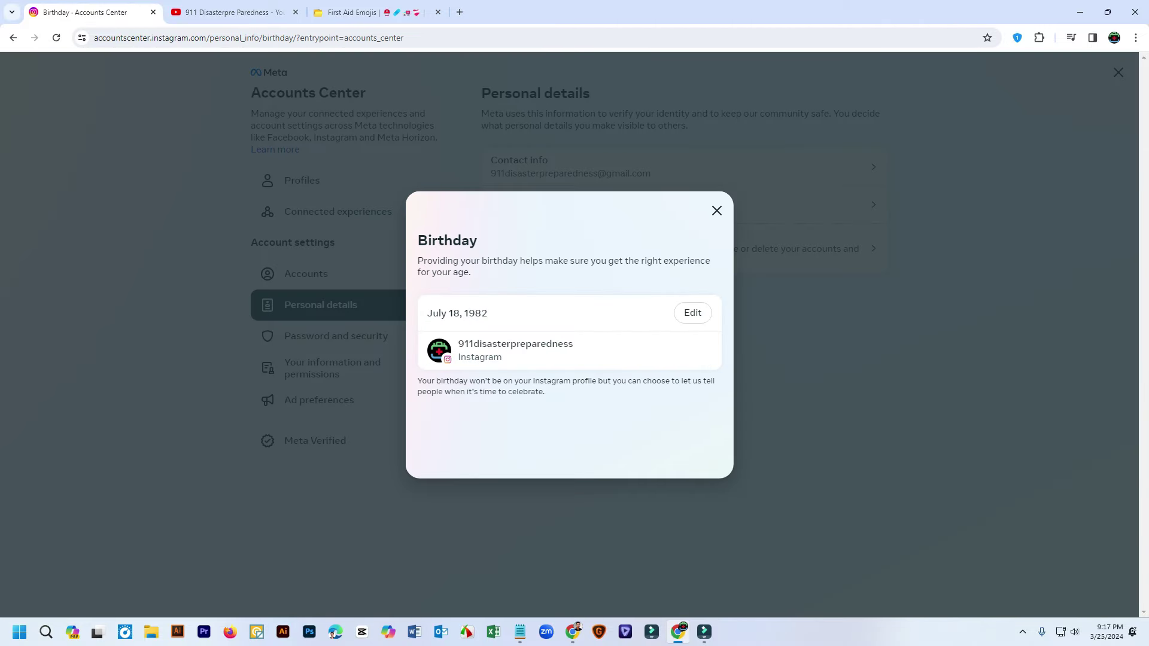
click(716, 211)
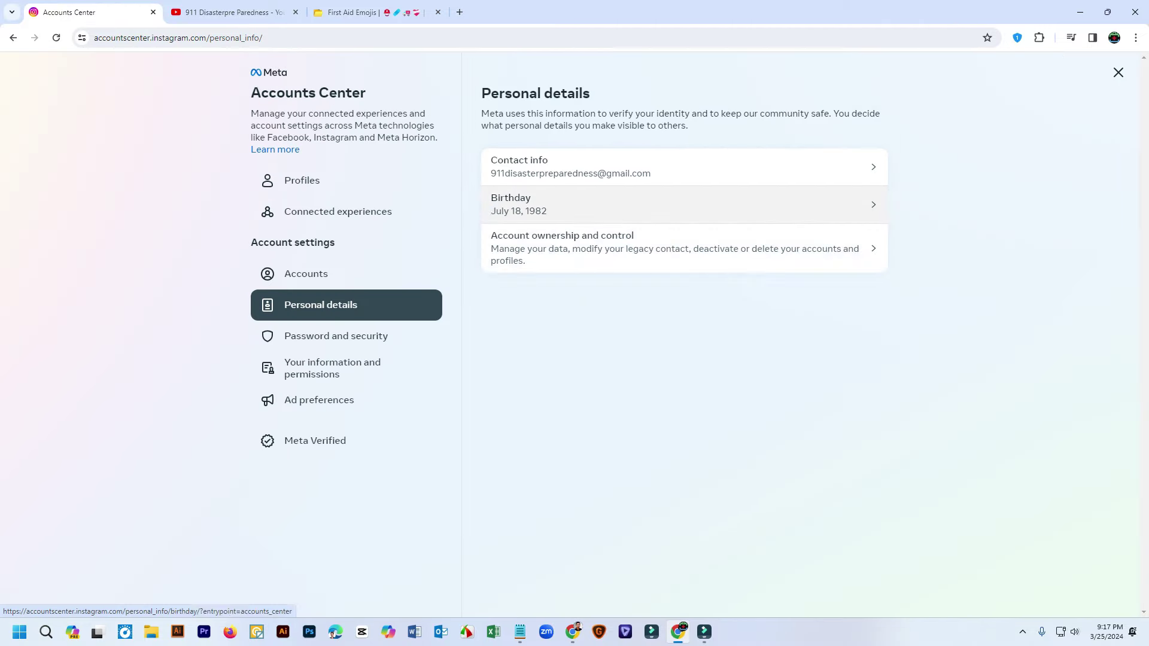
click(676, 248)
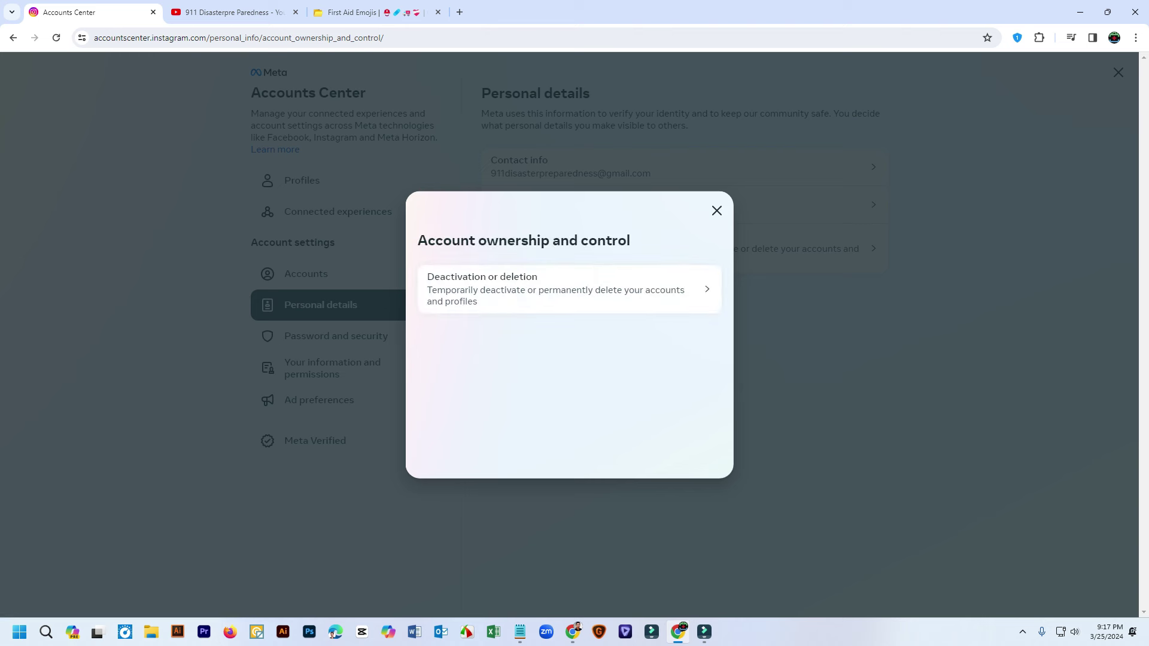
click(716, 211)
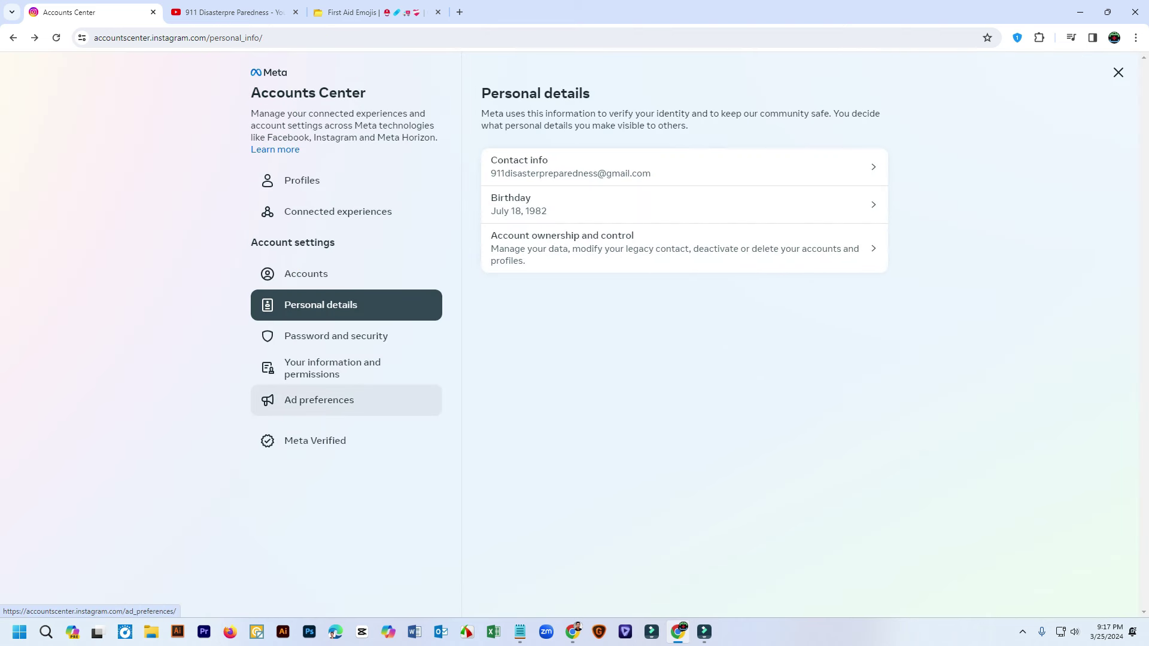
Review the information and permissions page and the ad preferences, and go back to Personal details
click(332, 368)
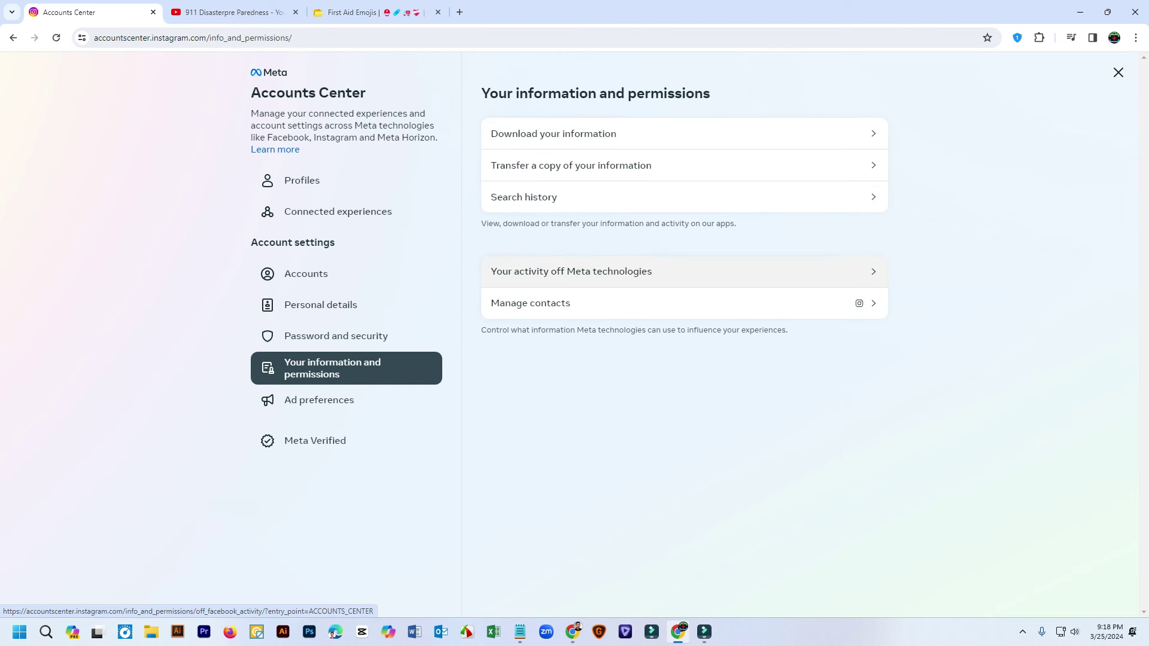
click(319, 400)
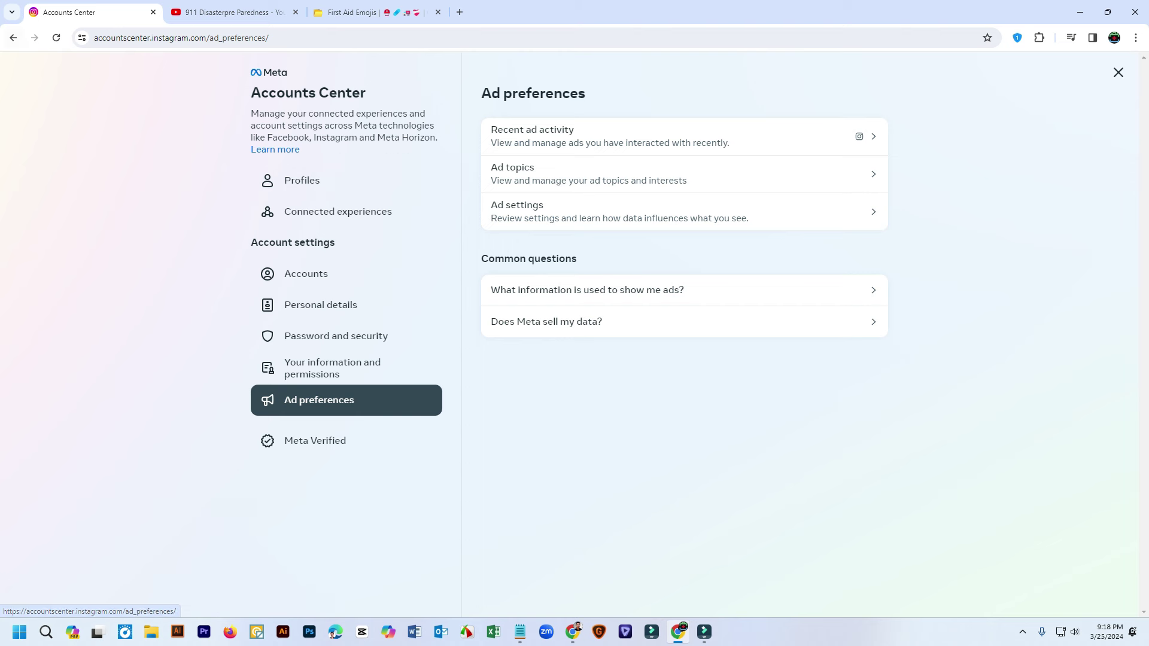
click(13, 38)
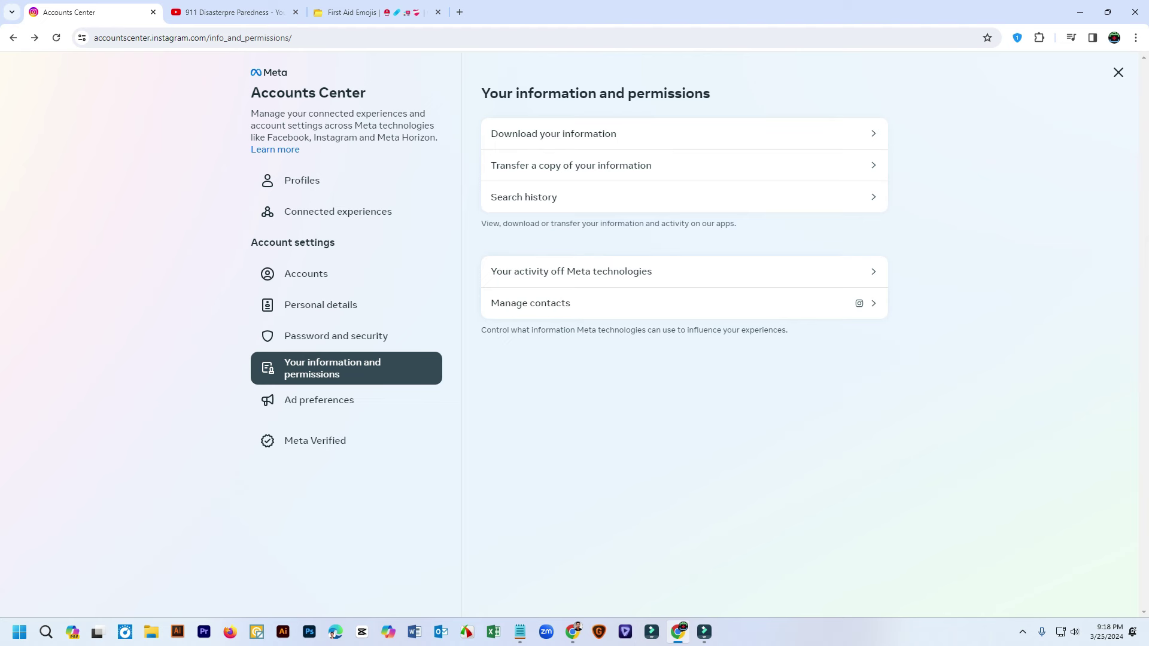
click(14, 37)
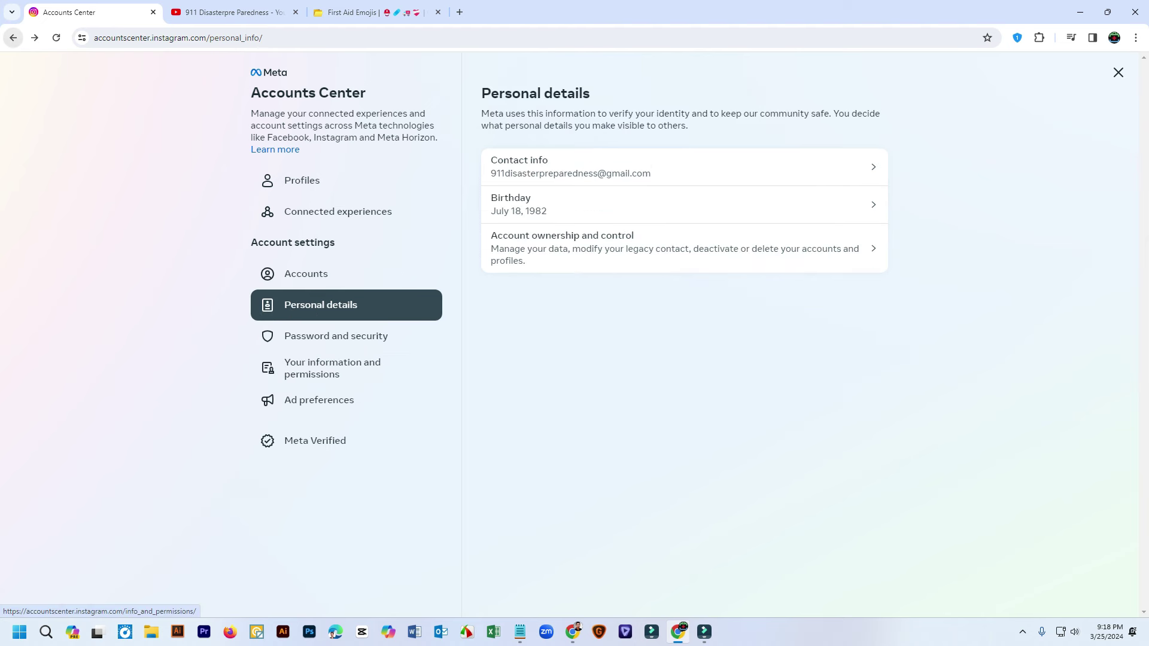
key(alt+Left)
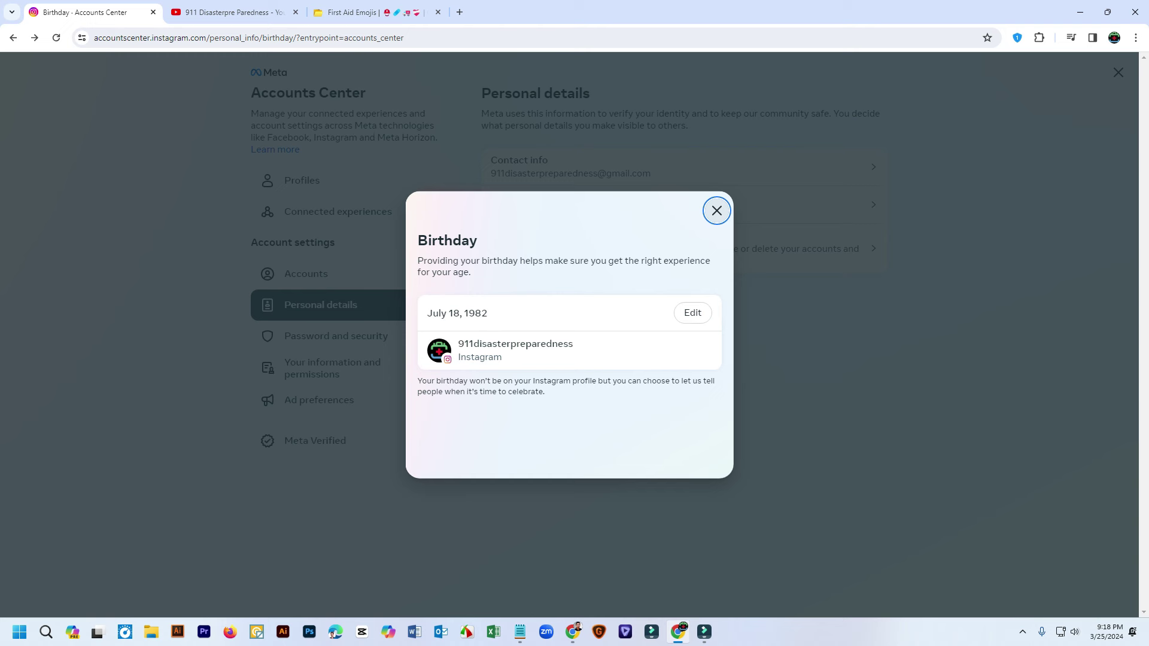
key(alt+Left)
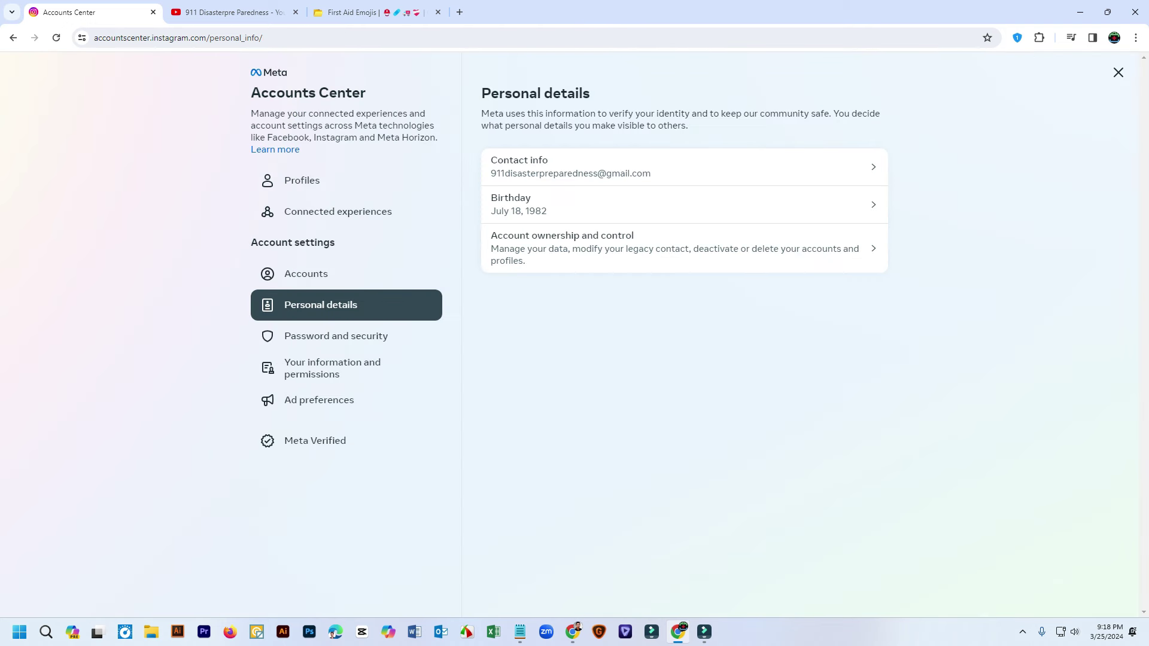
key(alt+Left)
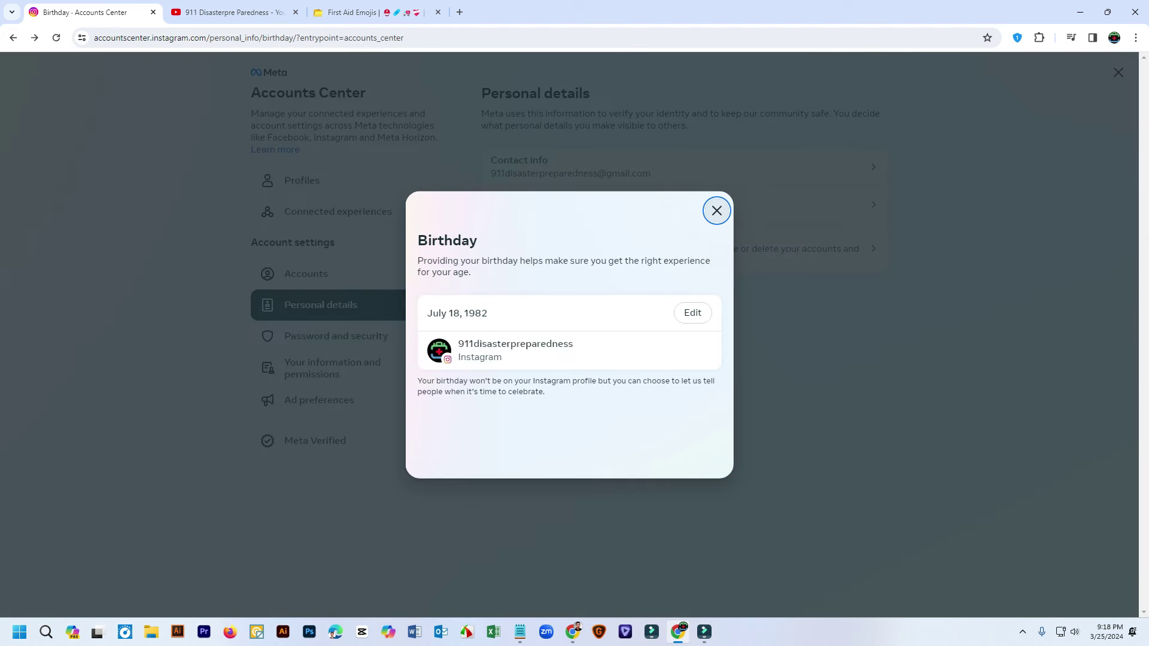
key(Escape)
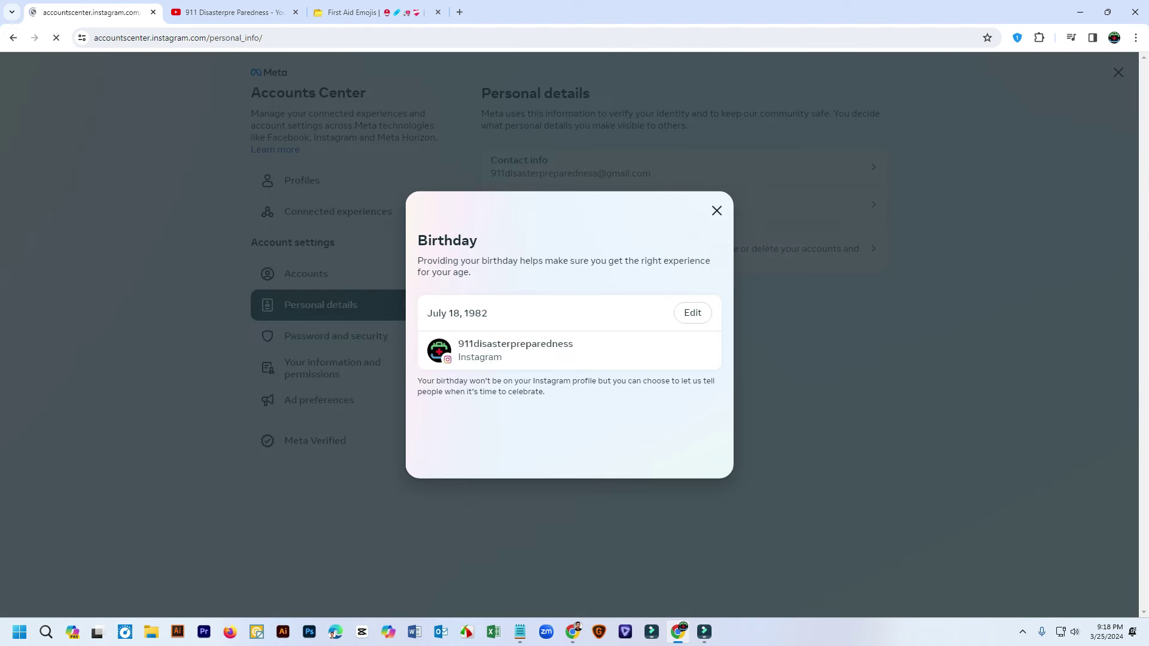
Search Google for "ig" in a new browser tab, open Instagram from the results and go to the account's profile page
key(ctrl+t)
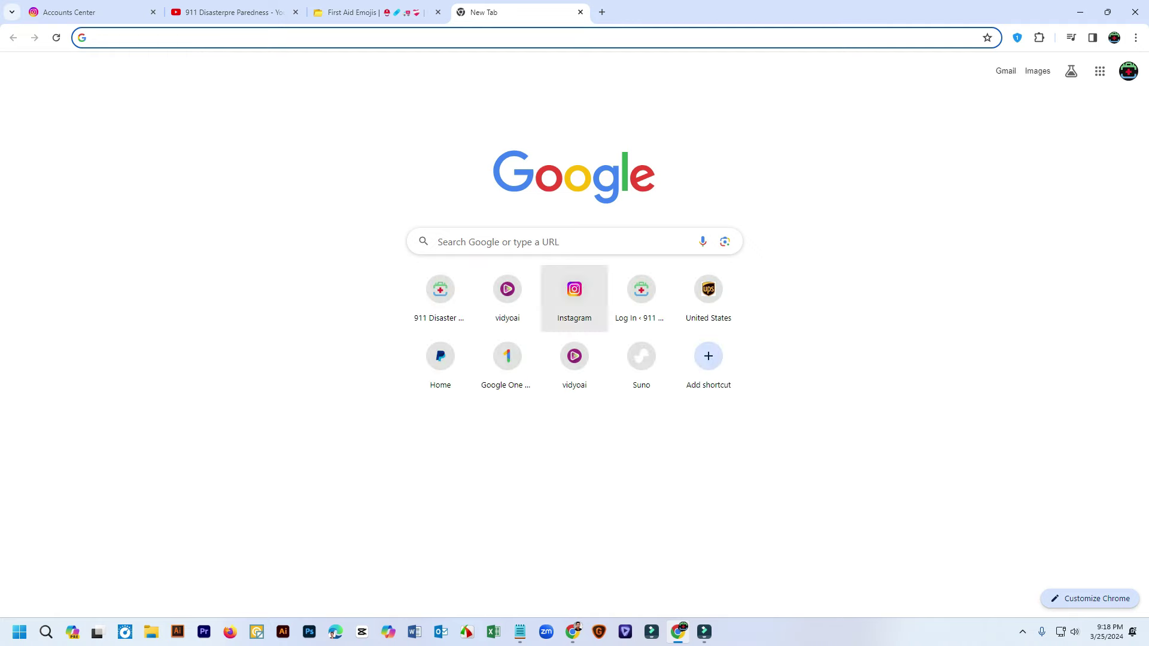
text(ig)
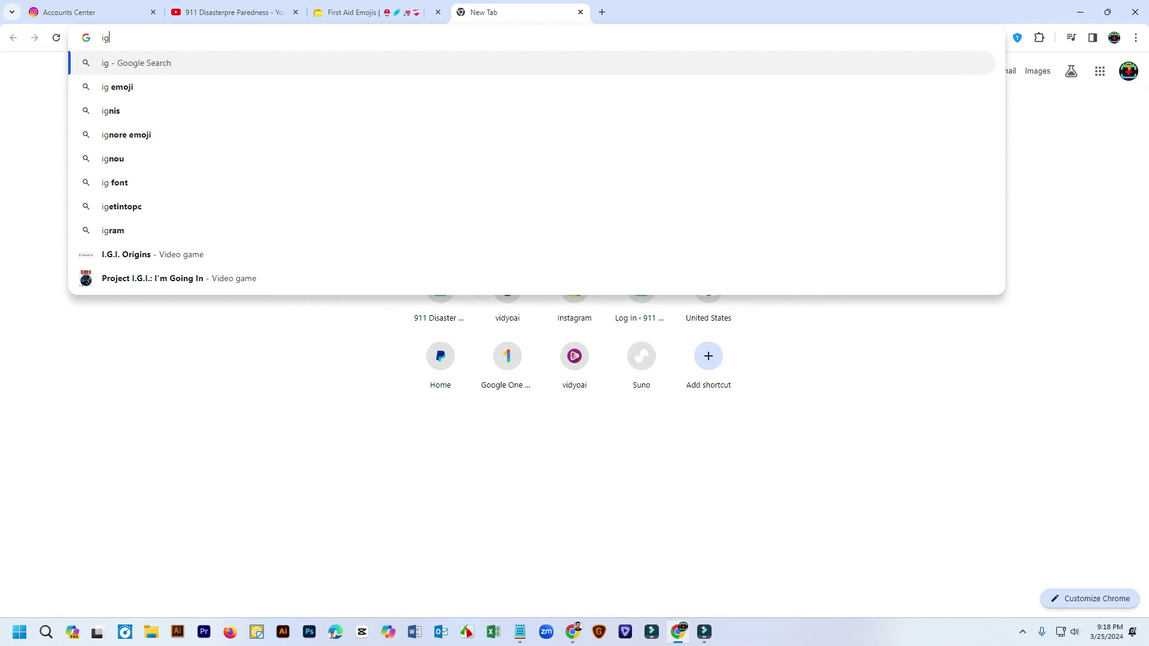
key(Return)
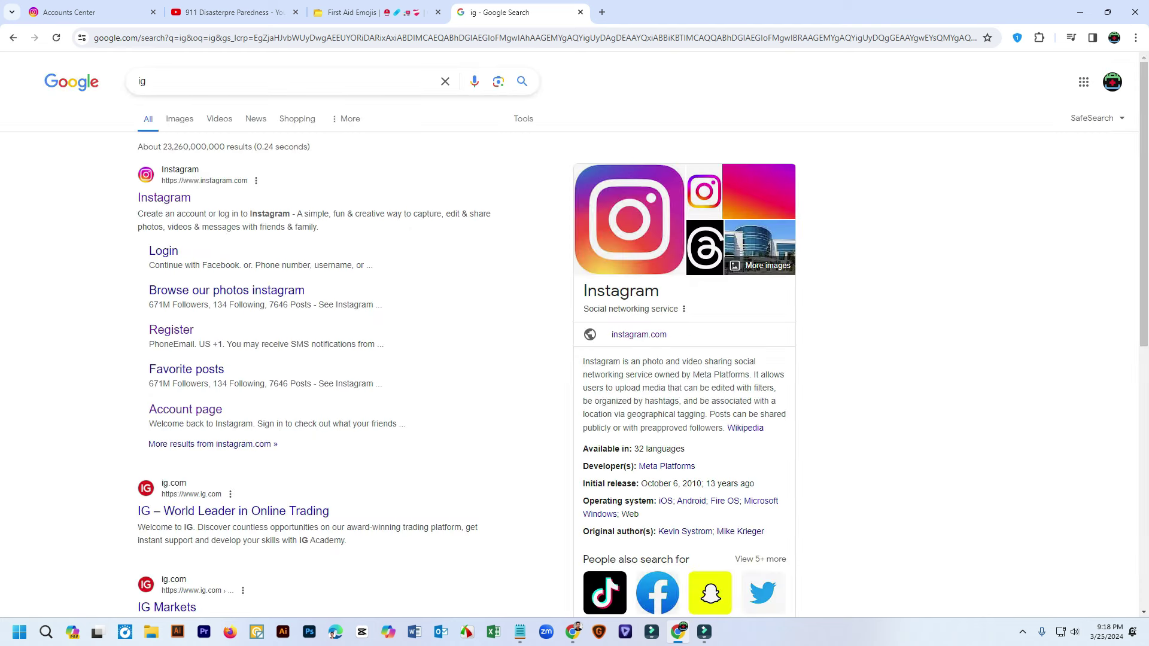
click(164, 197)
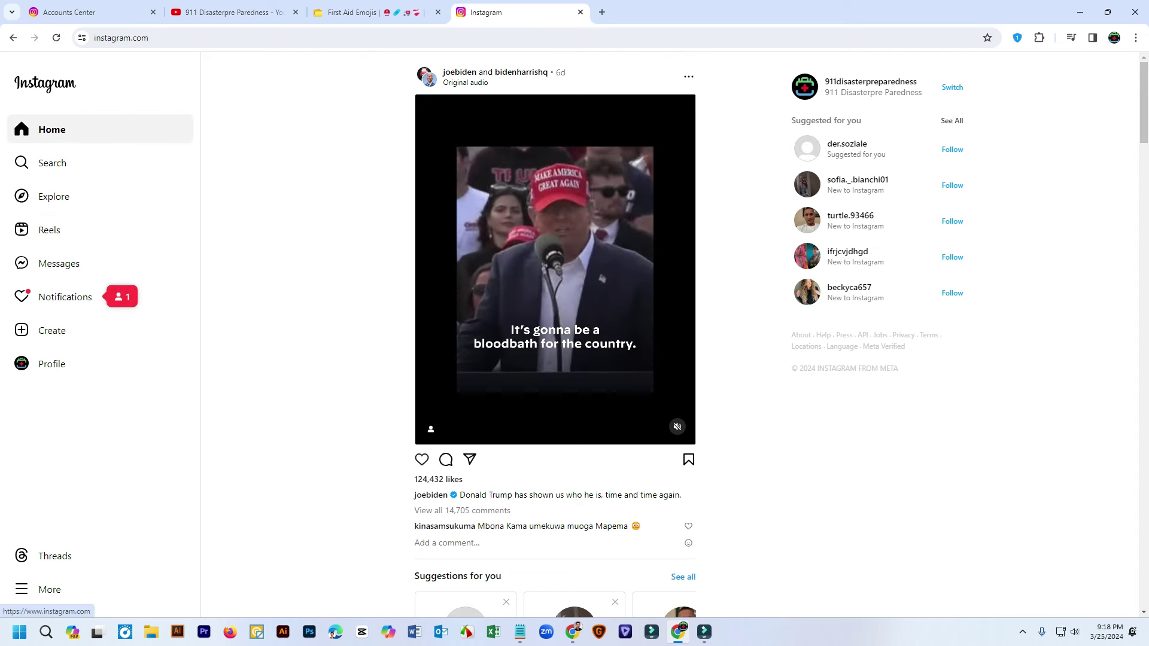
click(51, 363)
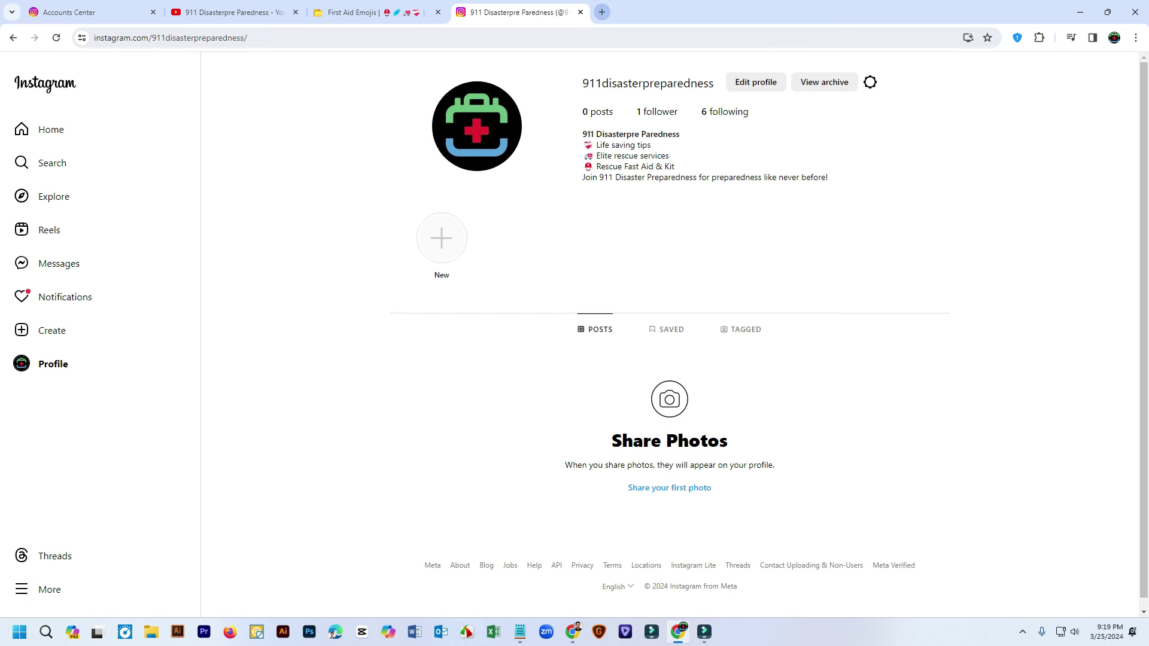
Open the 911 Disaster Preparedness website in a new browser tab and browse the products on its Shop page
click(602, 12)
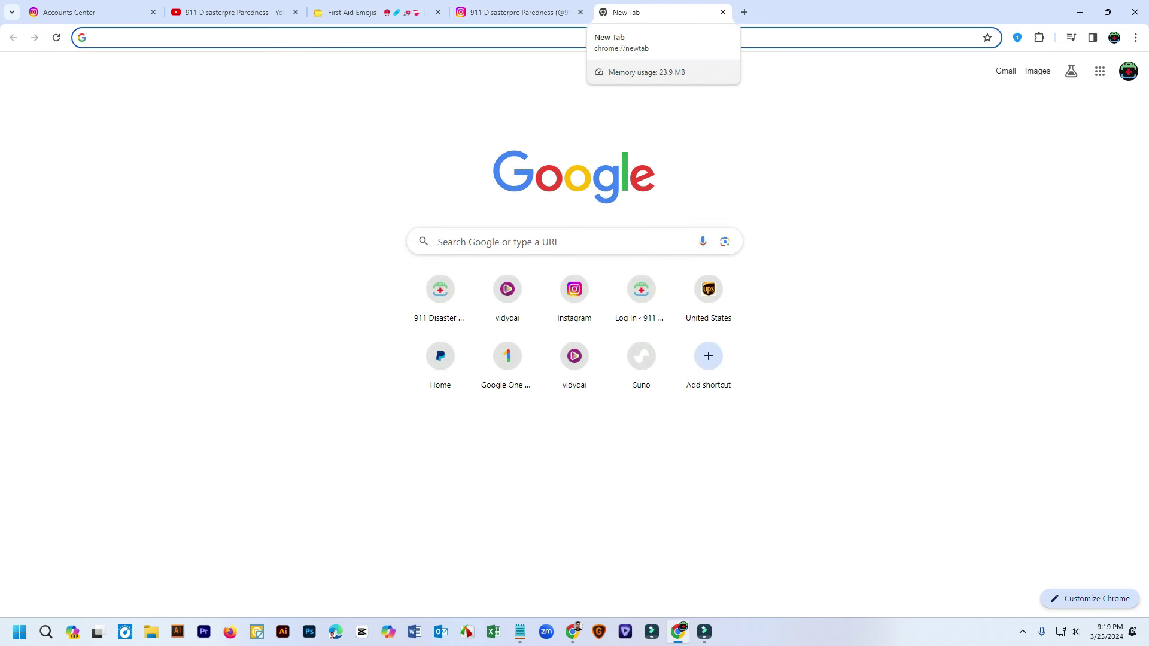
click(440, 298)
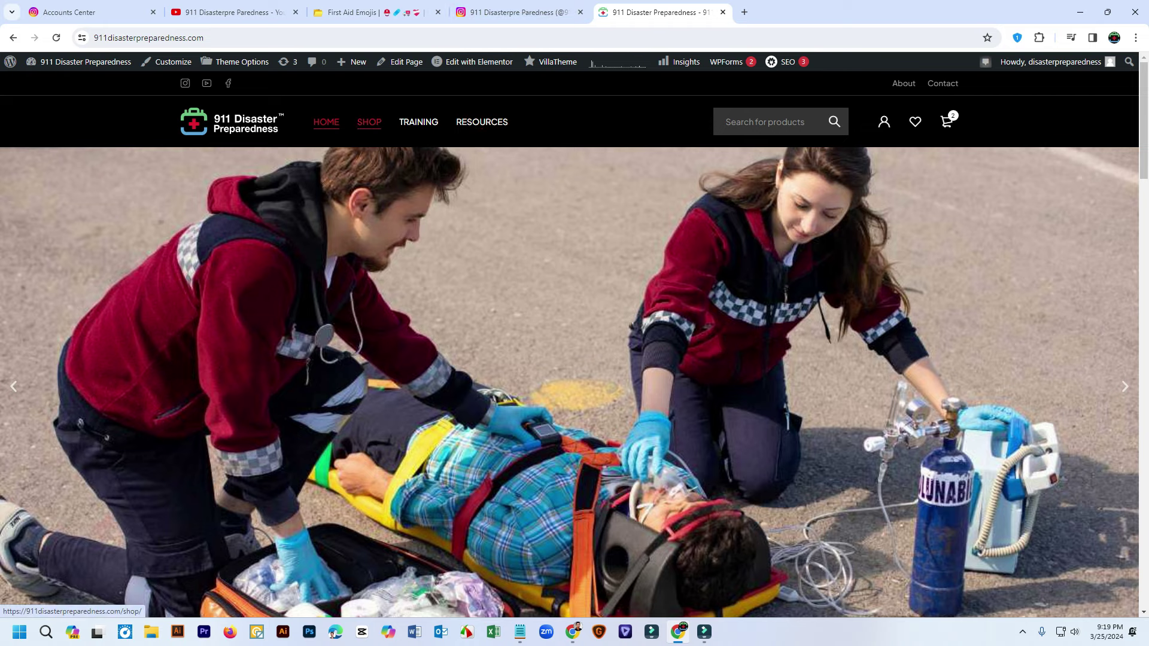
click(369, 122)
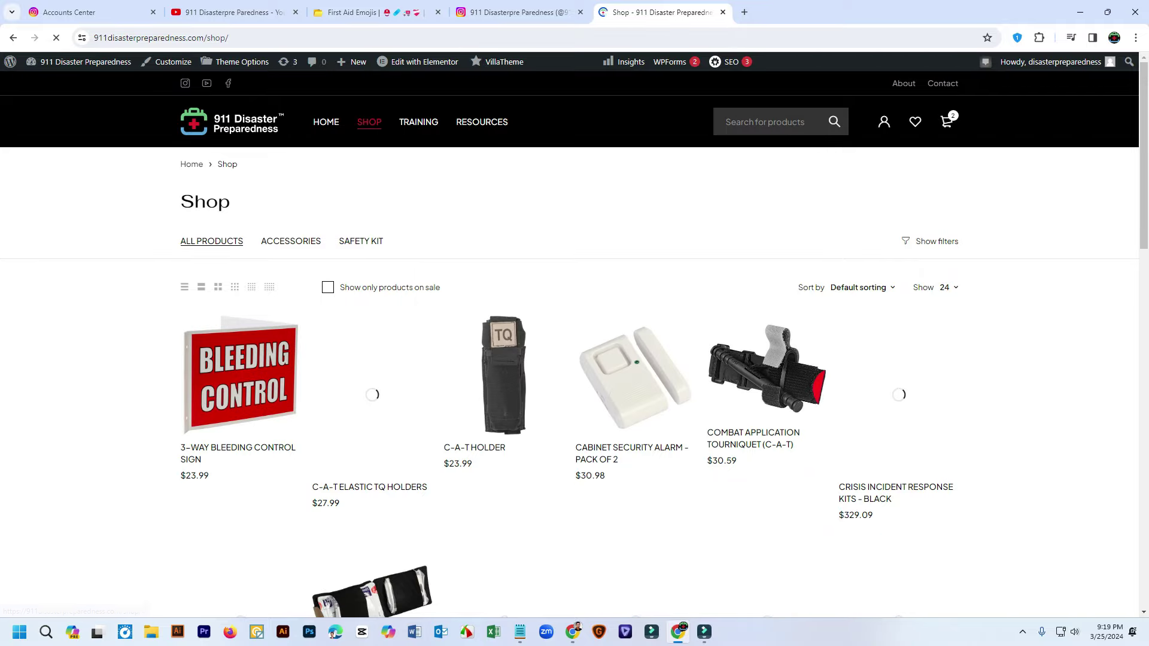
scroll(371, 227, down, 4)
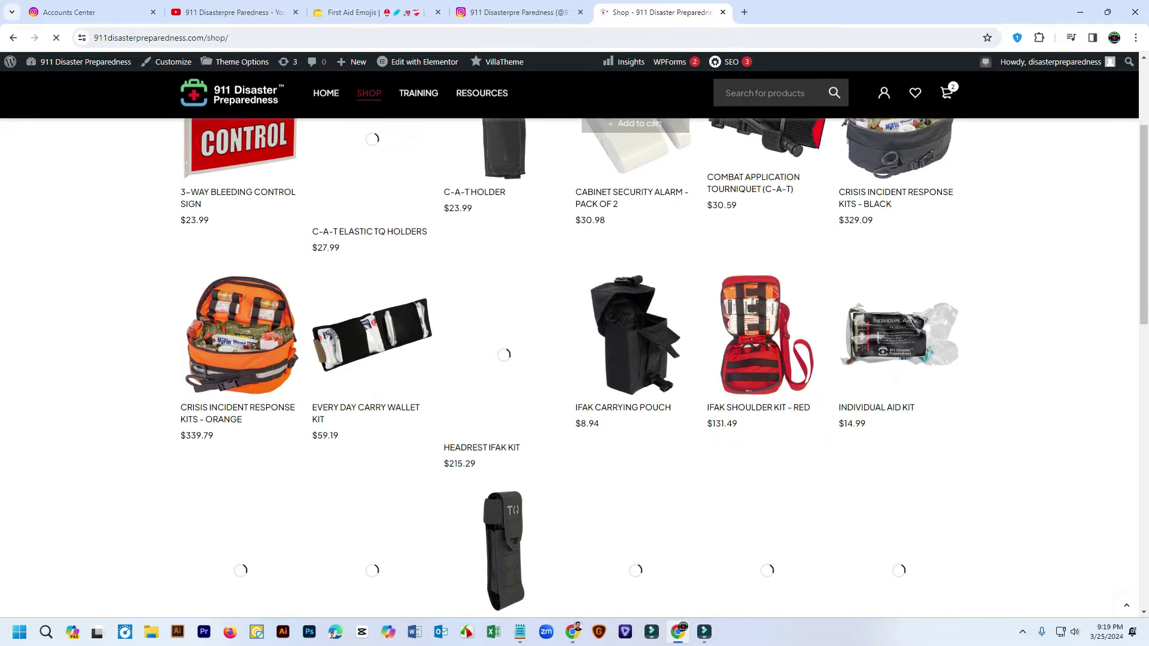
scroll(371, 227, up, 4)
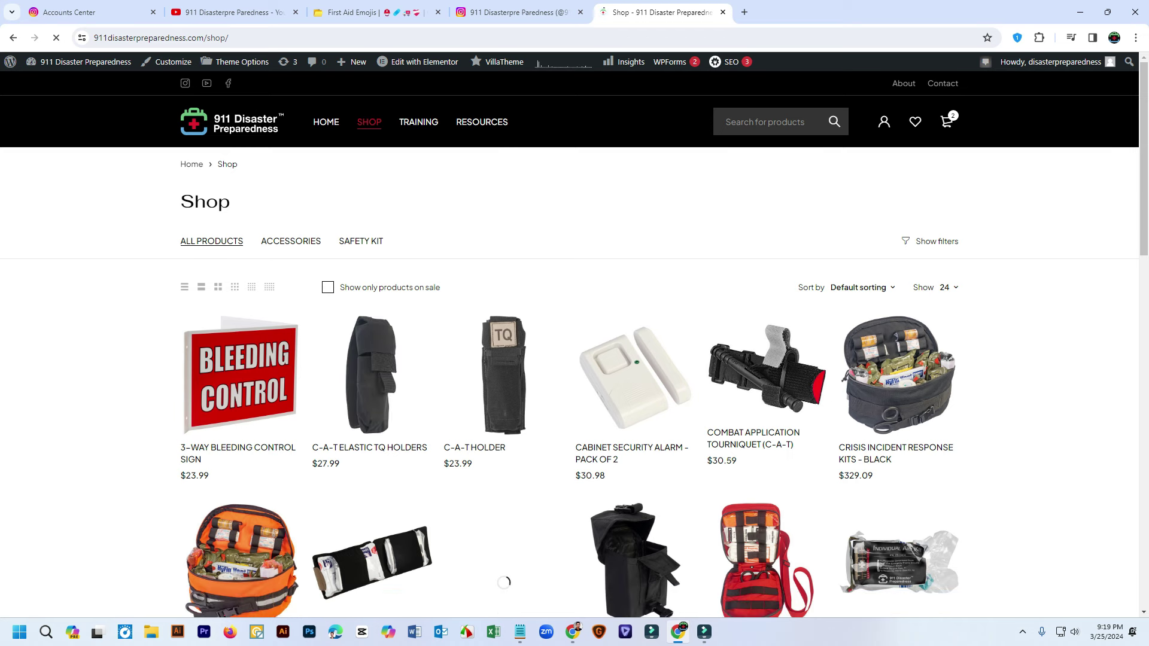
Return to the Instagram profile and view the New Highlight dialog, closing it without creating a highlight
click(519, 12)
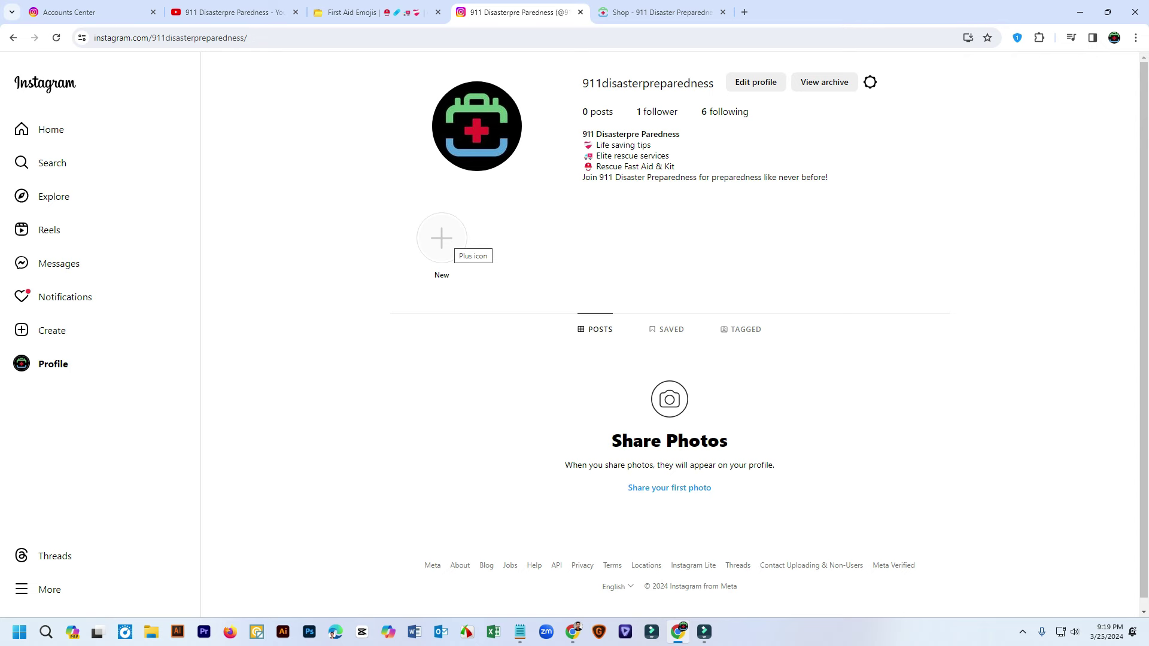
click(443, 238)
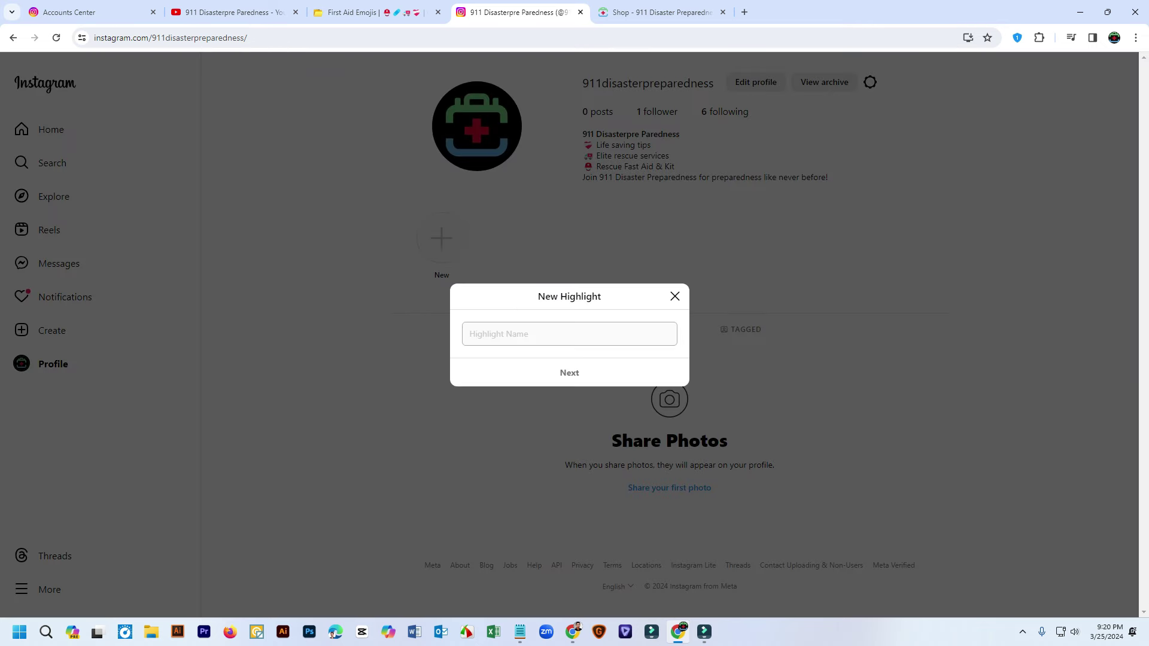
click(675, 297)
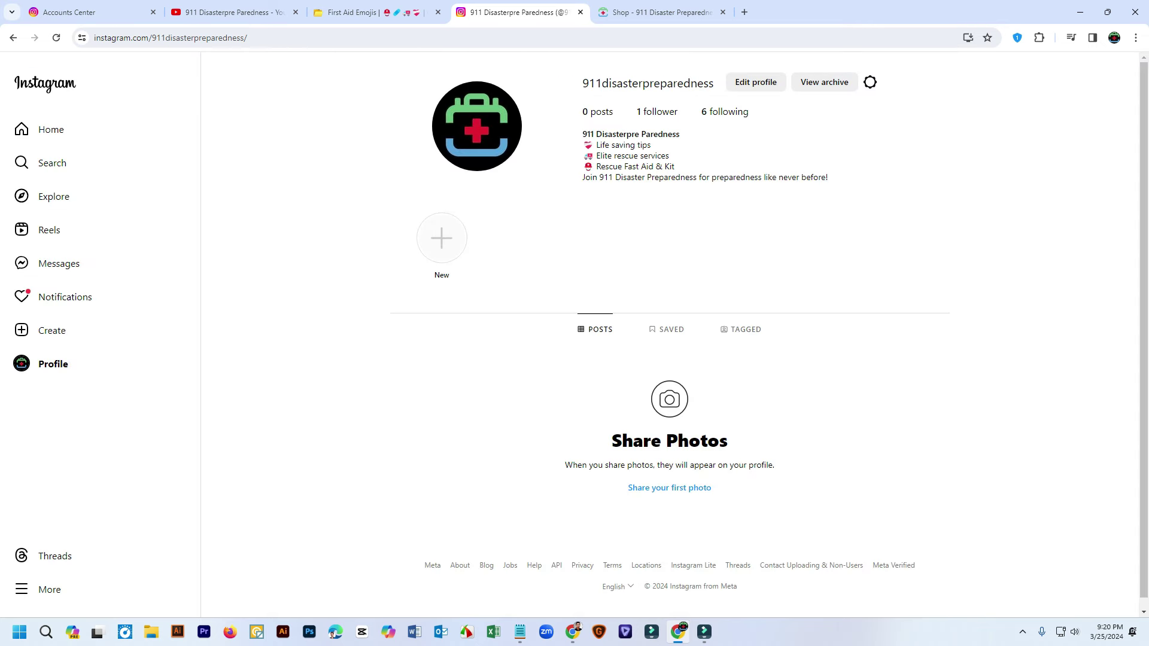
click(441, 238)
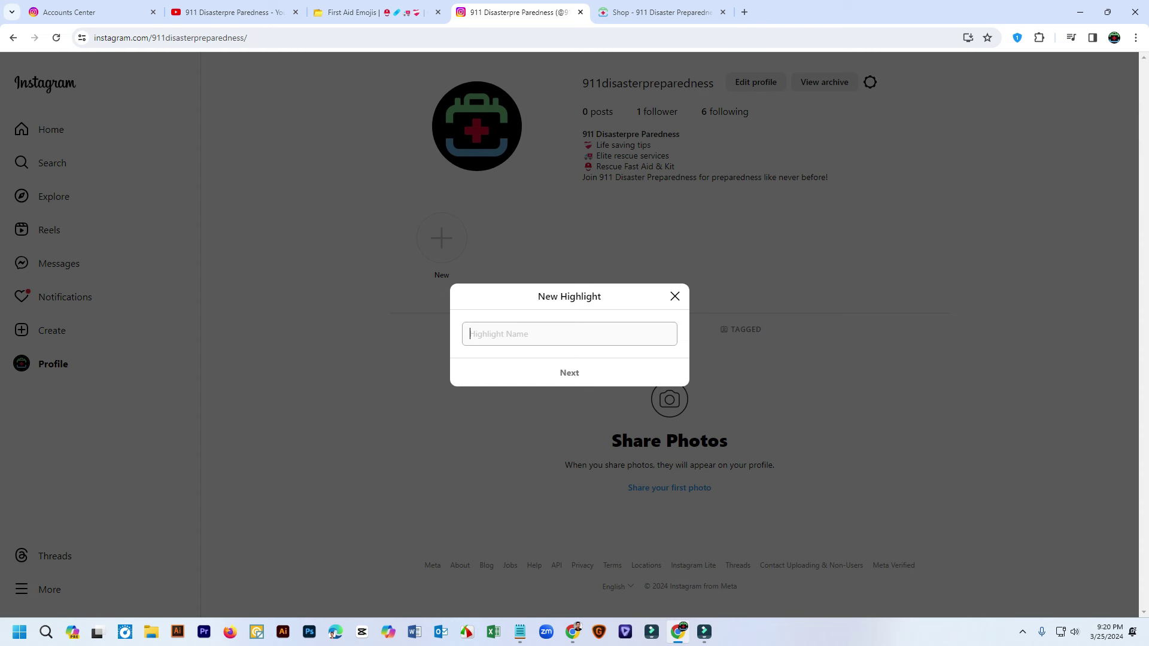
click(675, 296)
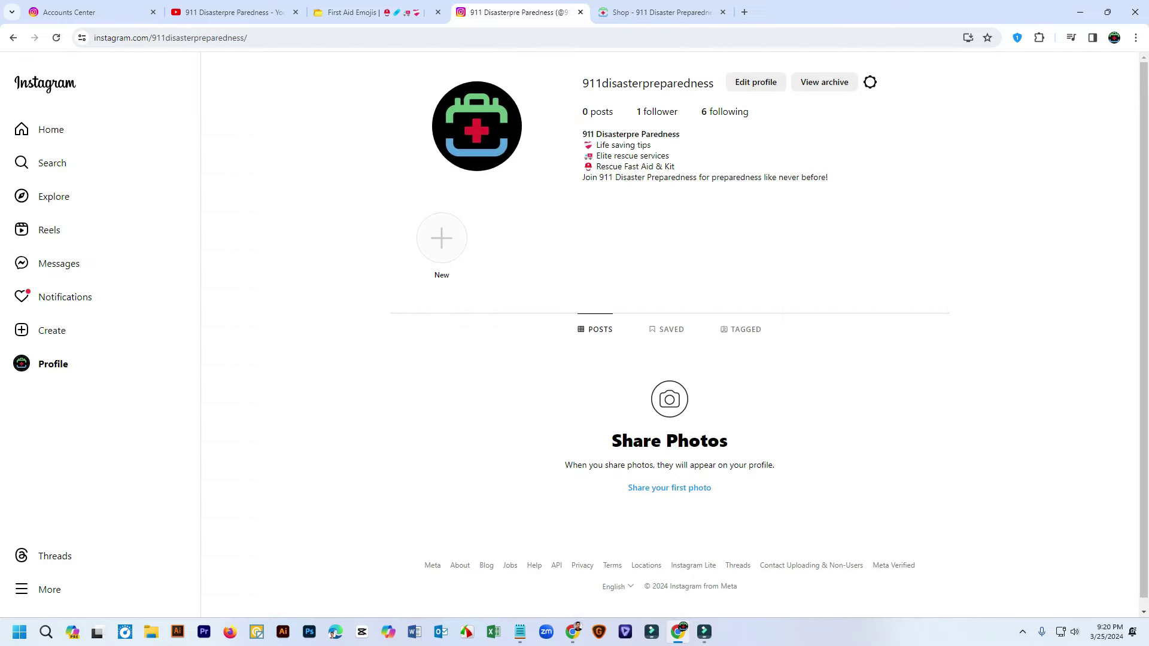
Try to create a highlight on the profile titled with "rescue services" copied from the bio, capitalising its initials, and close the dialog
drag(670, 155, 605, 156)
key(ctrl+c)
click(441, 237)
key(ctrl+v)
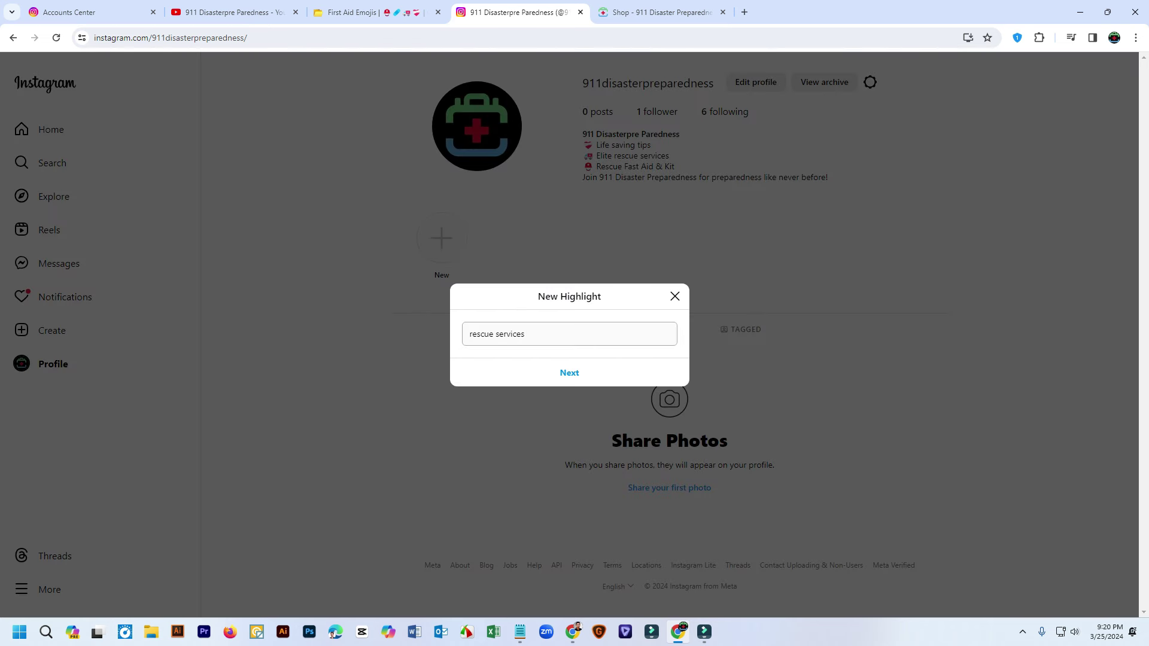
text(RS)
key(BackSpace)
text(S)
key(Return)
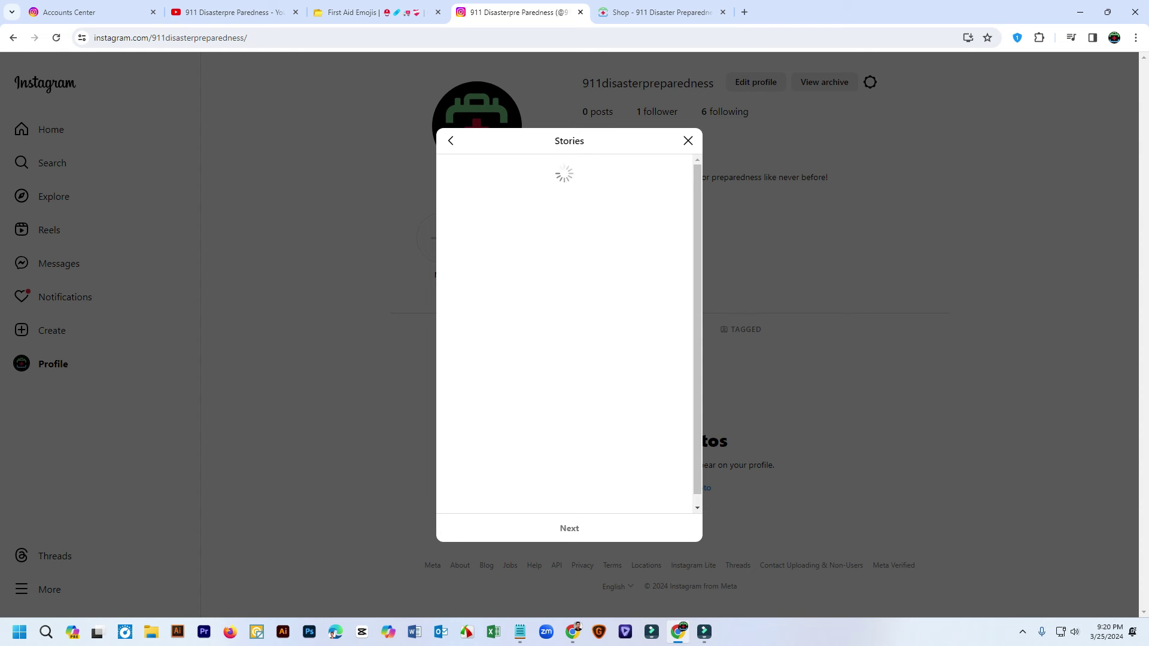
key(Return)
click(674, 296)
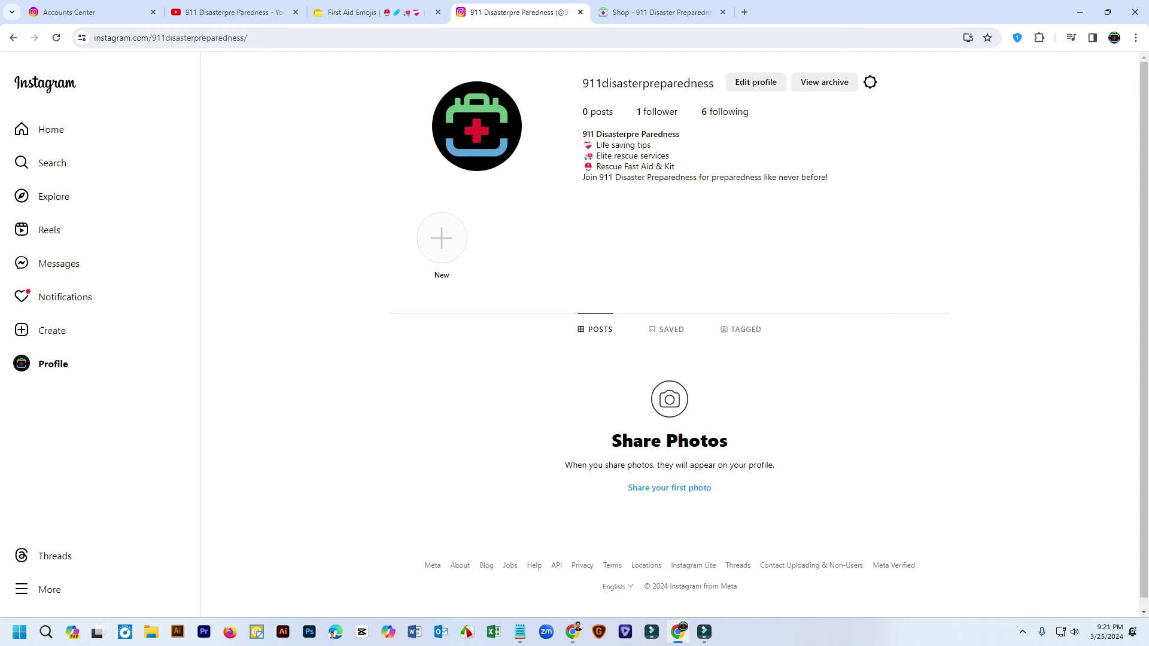
Open the Chrome Web Store from the browser and search it for "instagram"
click(1135, 37)
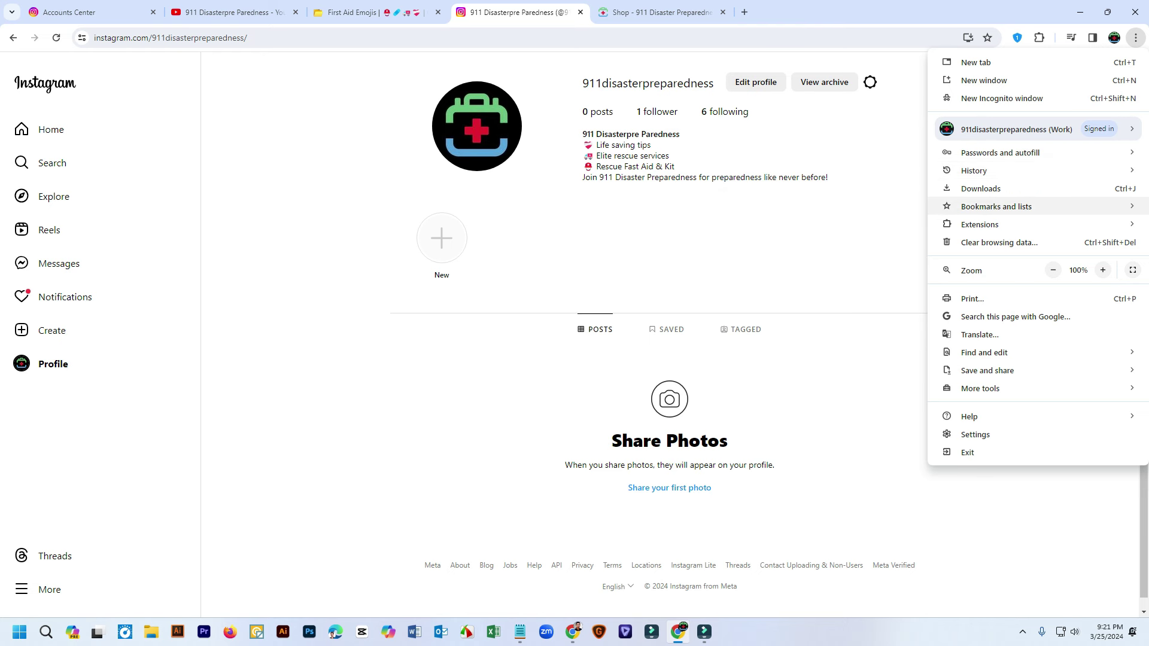
mouse_move(996, 206)
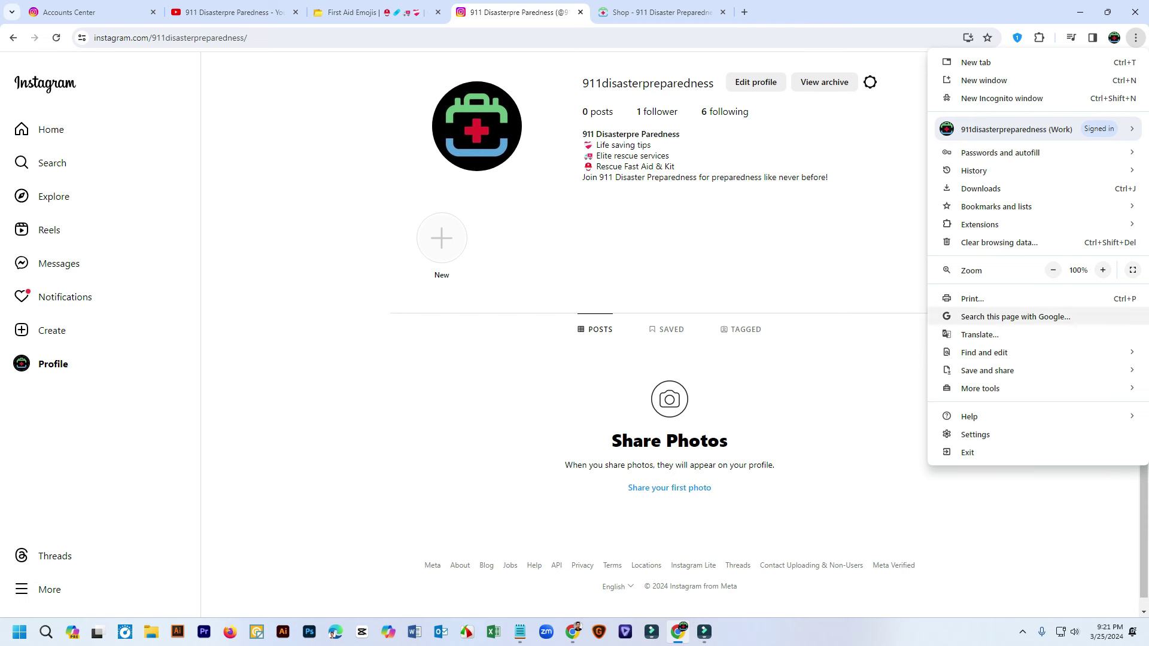
mouse_move(1017, 225)
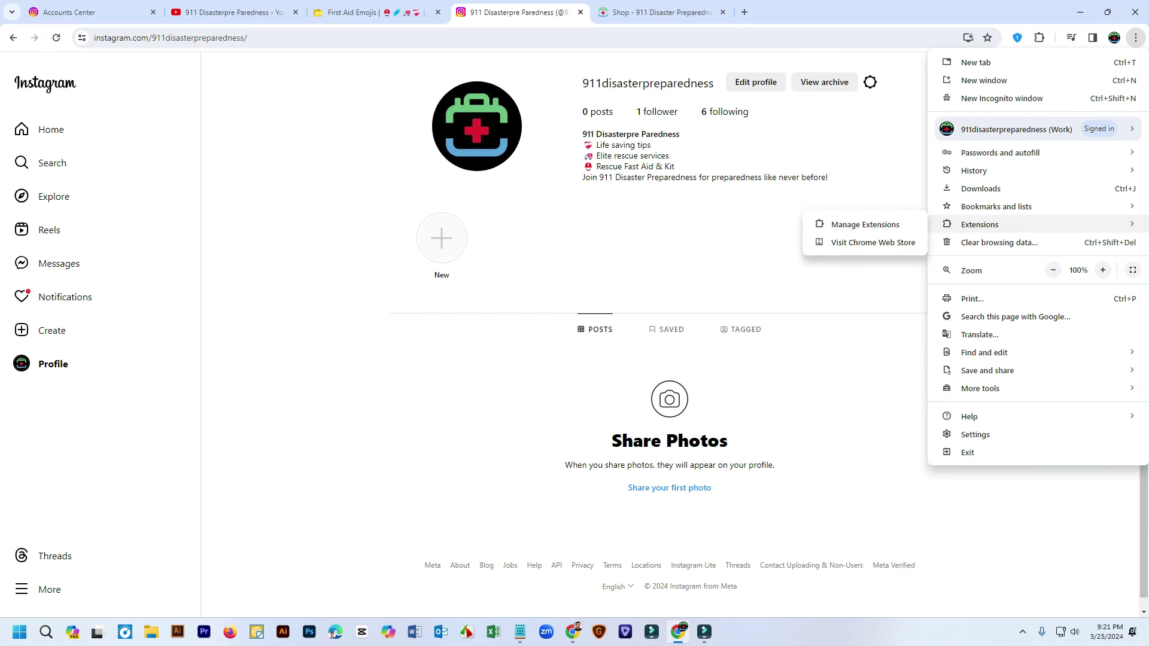
click(873, 242)
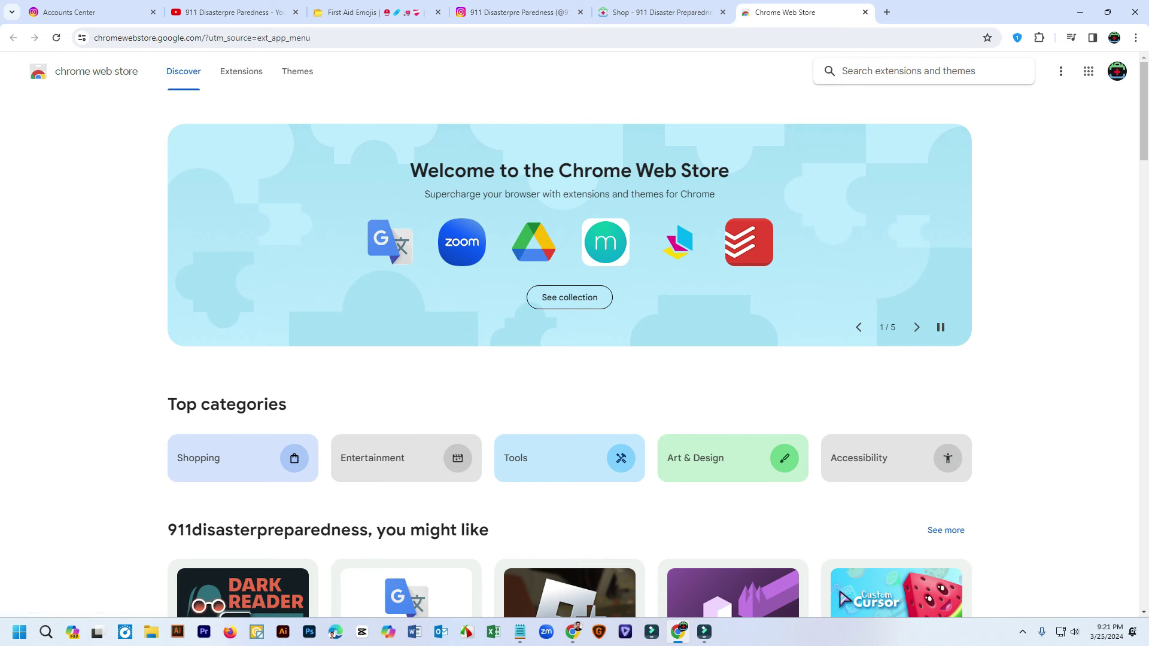
text(i)
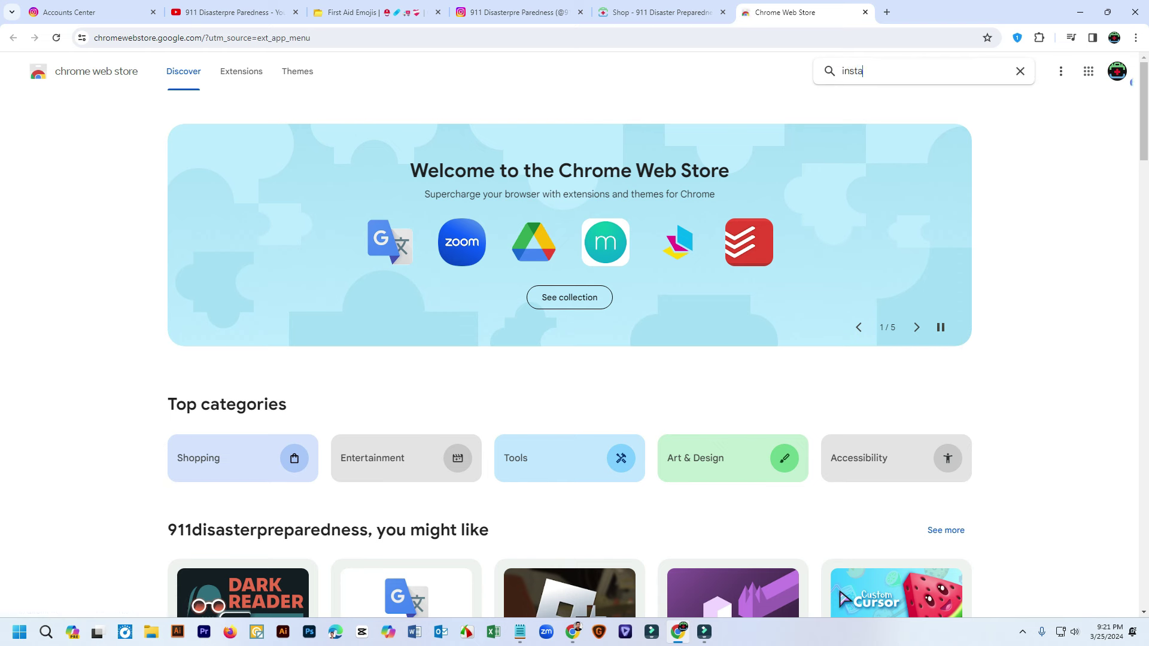
text(nstagram)
key(Return)
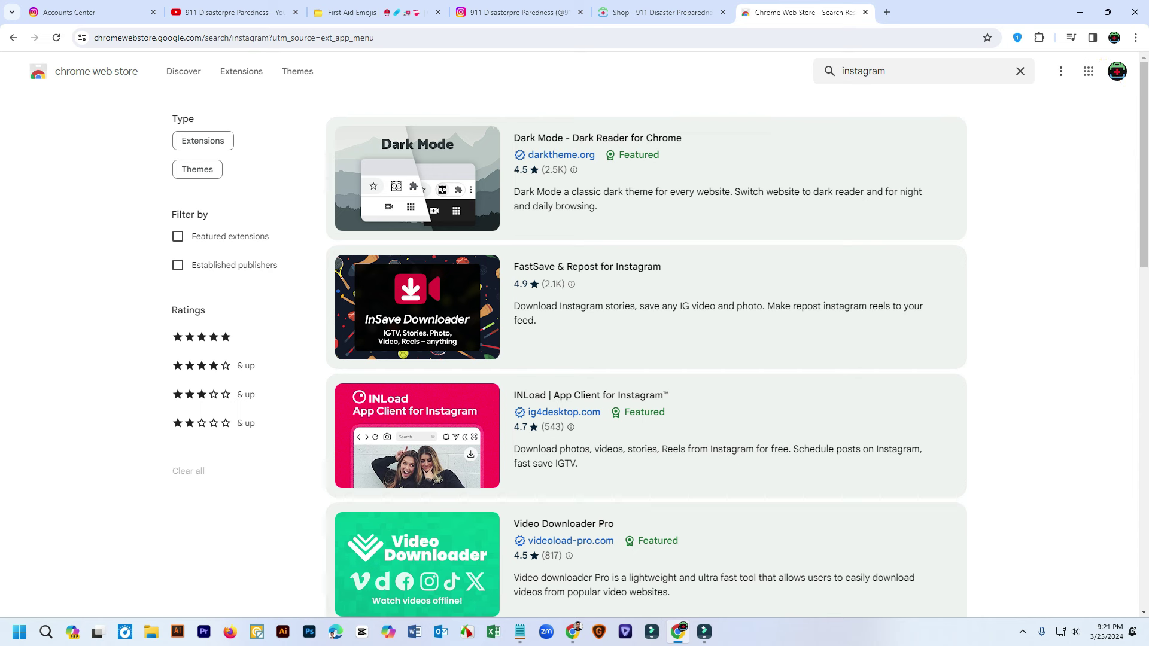
Refine the store search to "Instagram pc", correcting the capitalisation with the spelling suggestion
click(886, 70)
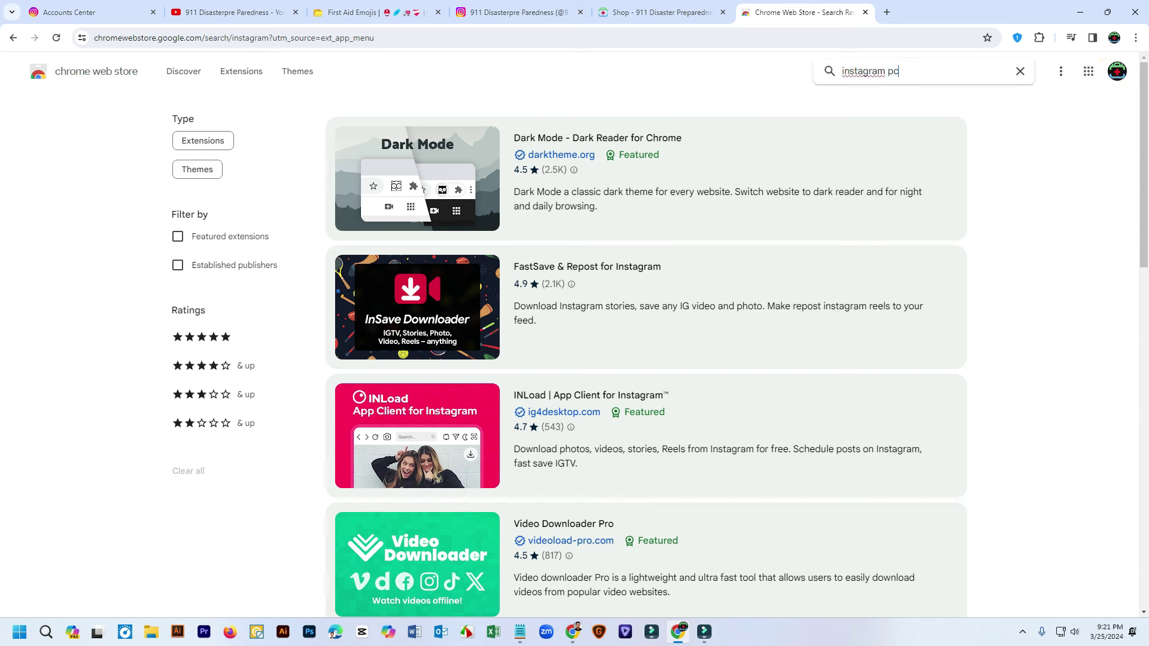
right_click(872, 72)
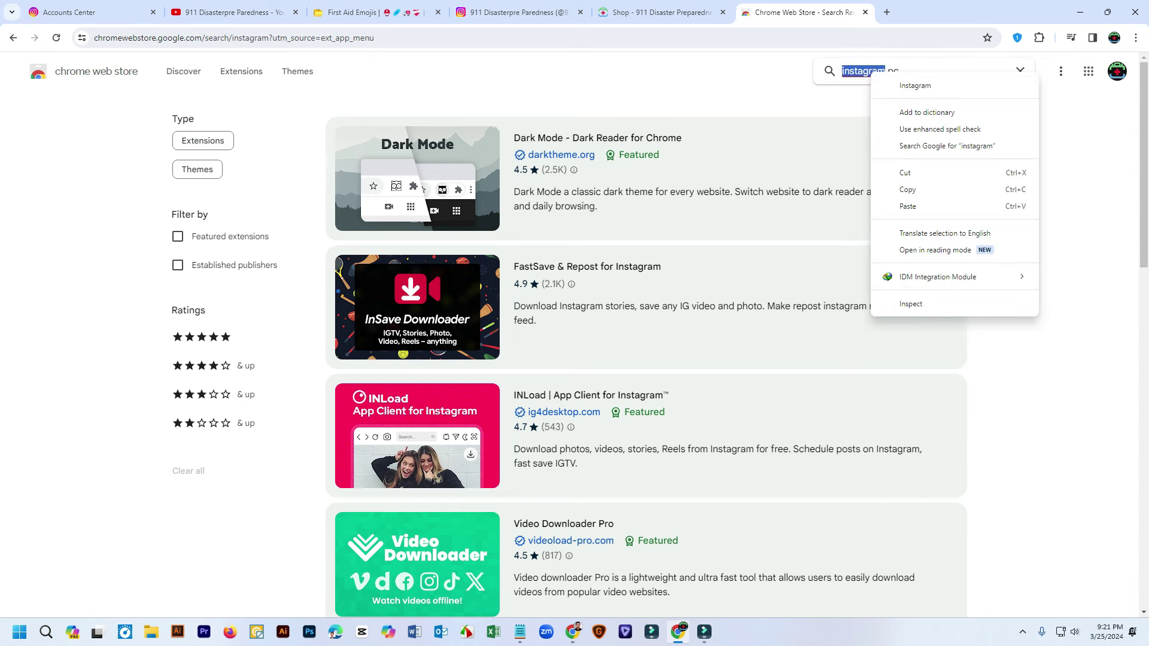
click(898, 88)
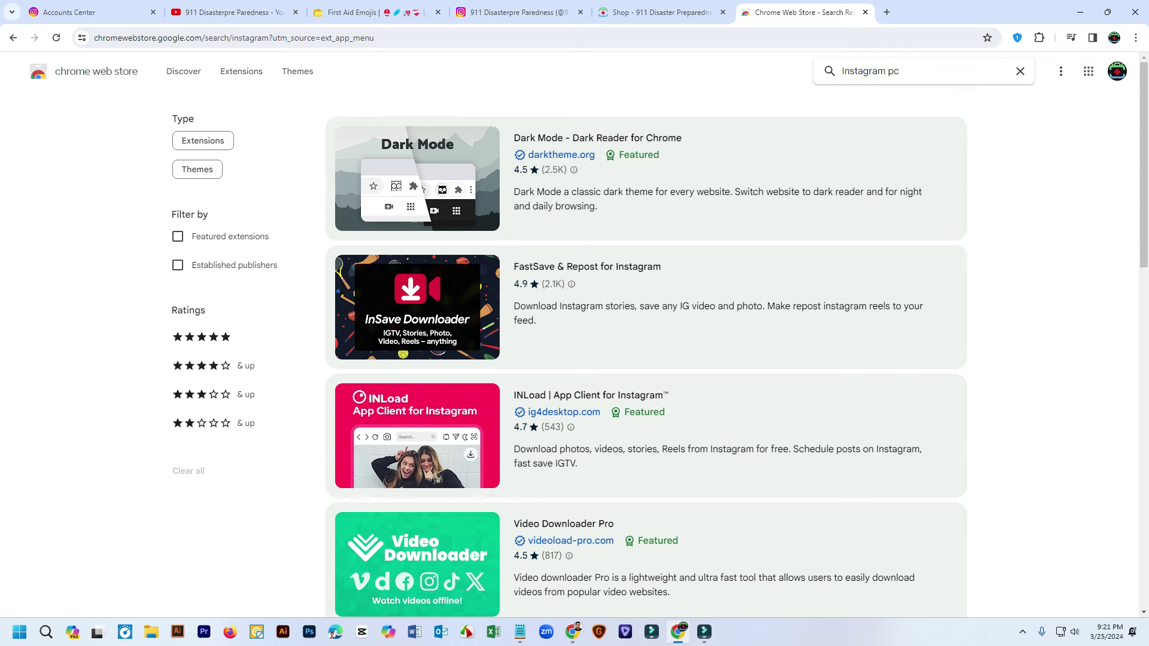
key(Return)
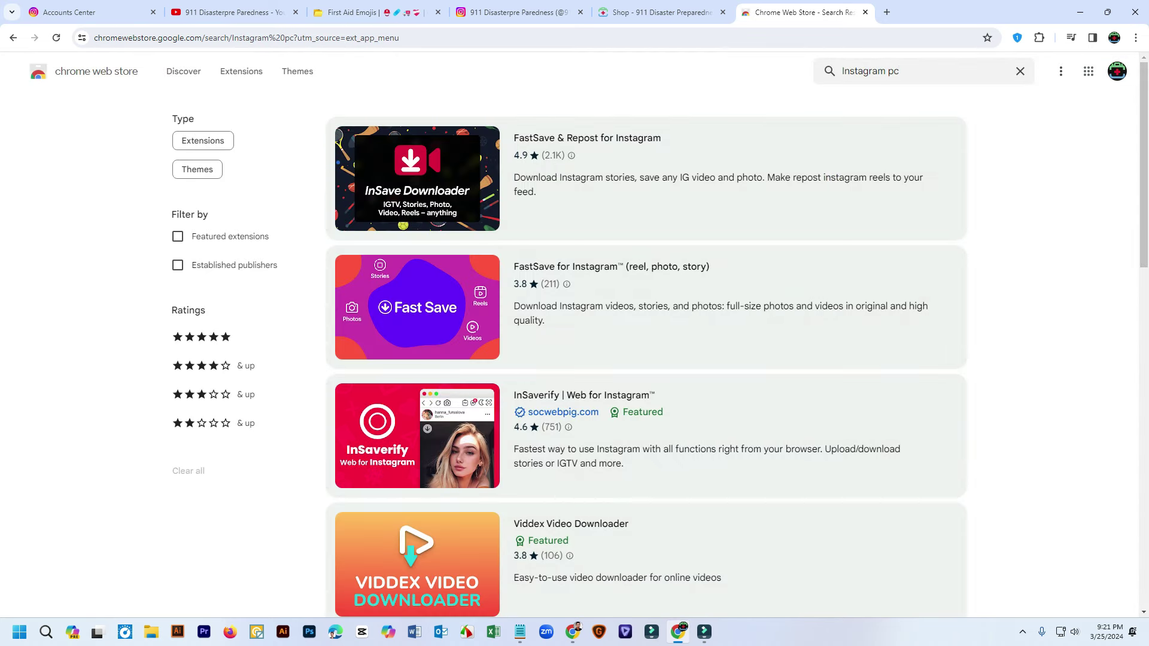
Browse the search results and add the InSaverify | Web for Instagram extension to Chrome
scroll(647, 210, down, 10)
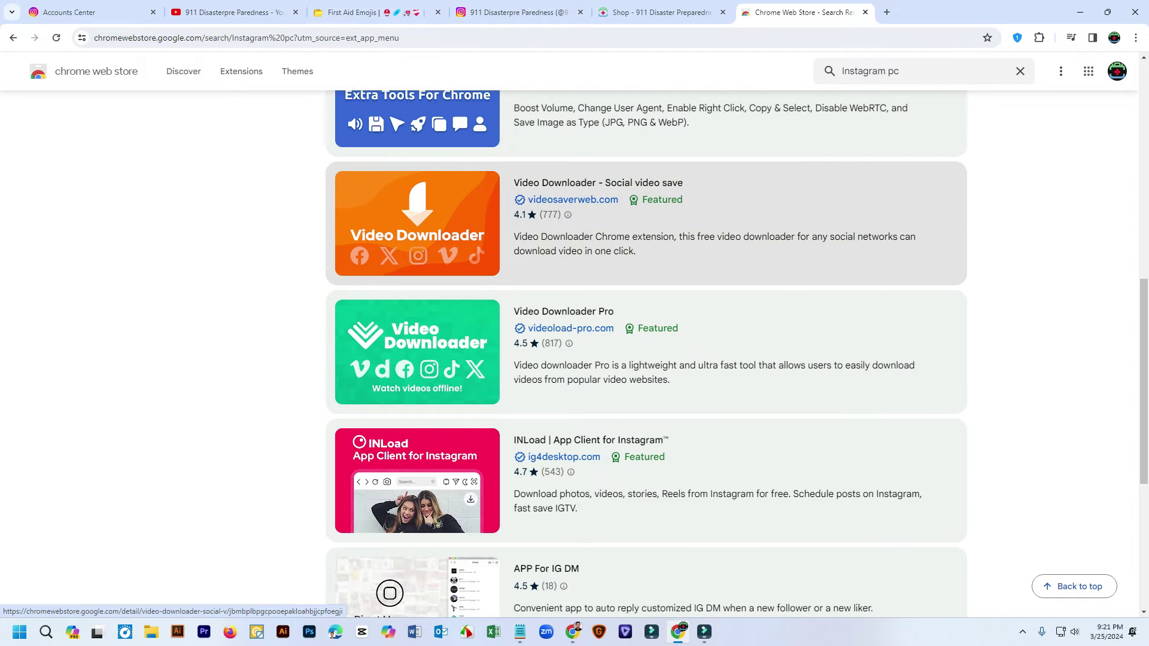
scroll(646, 210, down, 5)
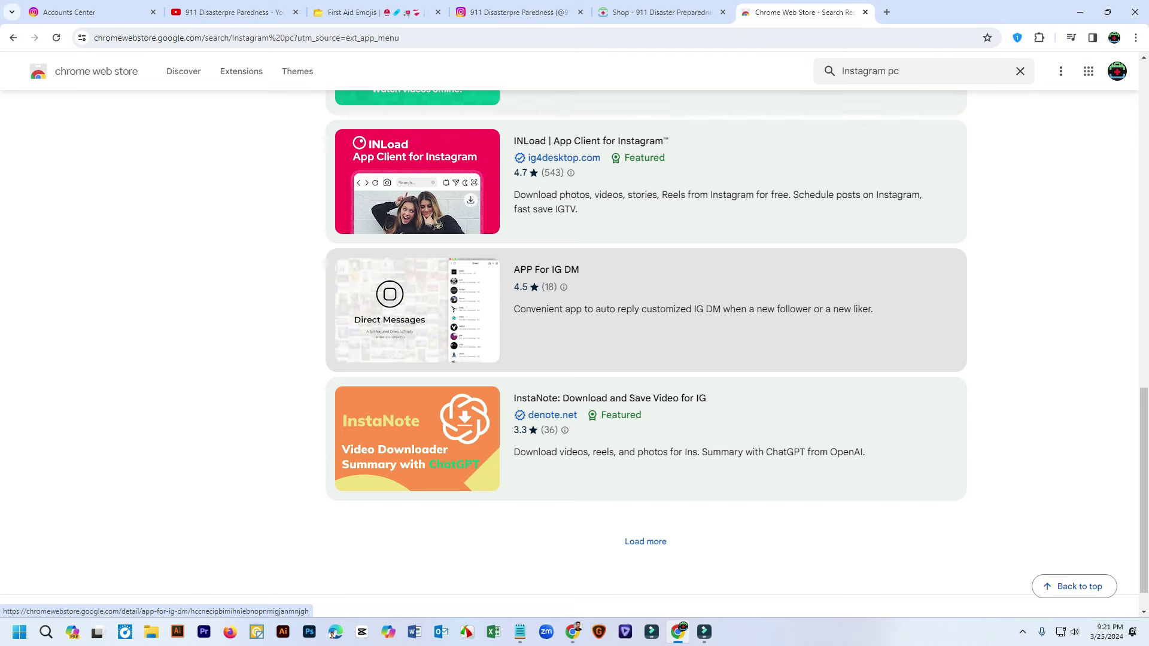
scroll(646, 353, up, 12)
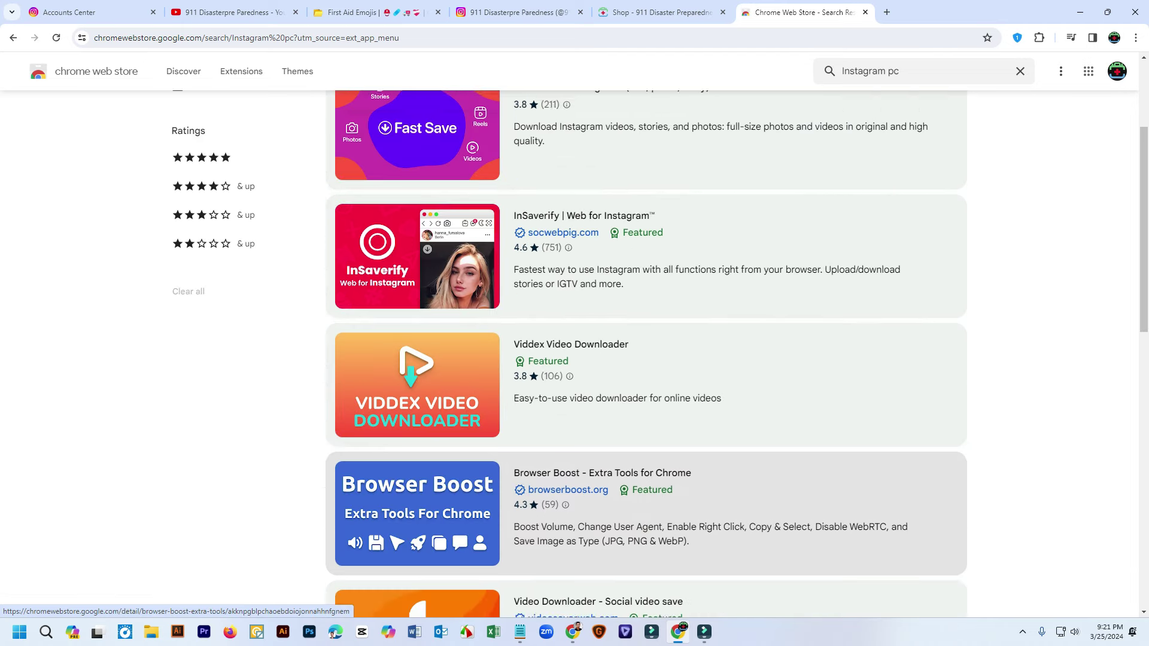
scroll(646, 353, up, 2)
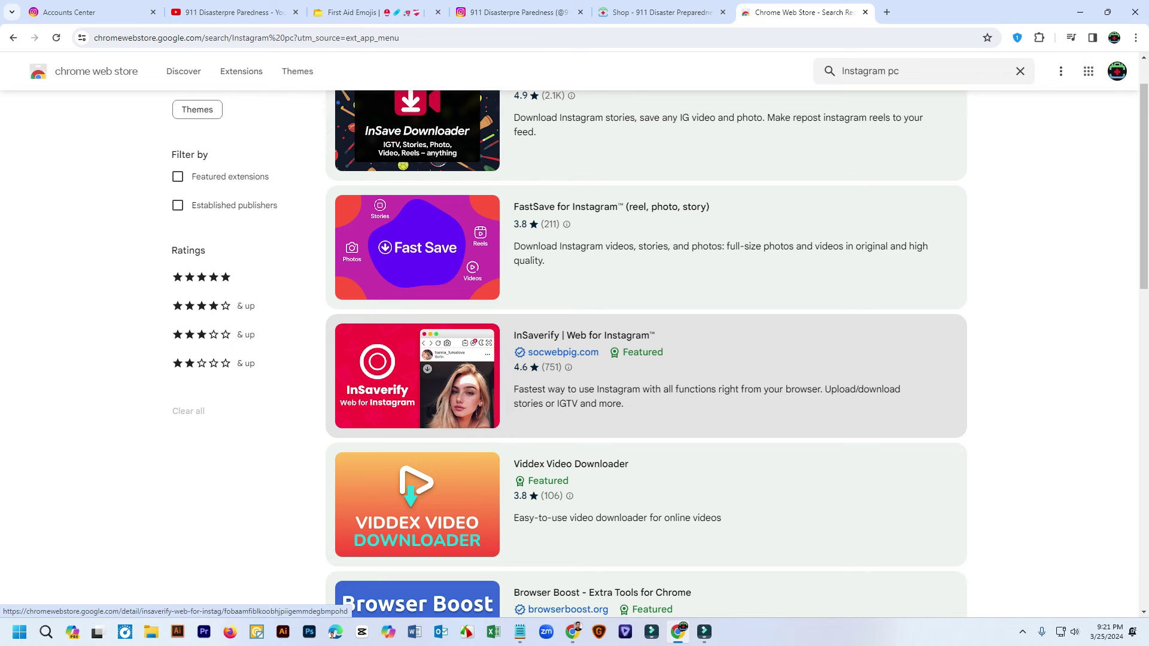
click(647, 359)
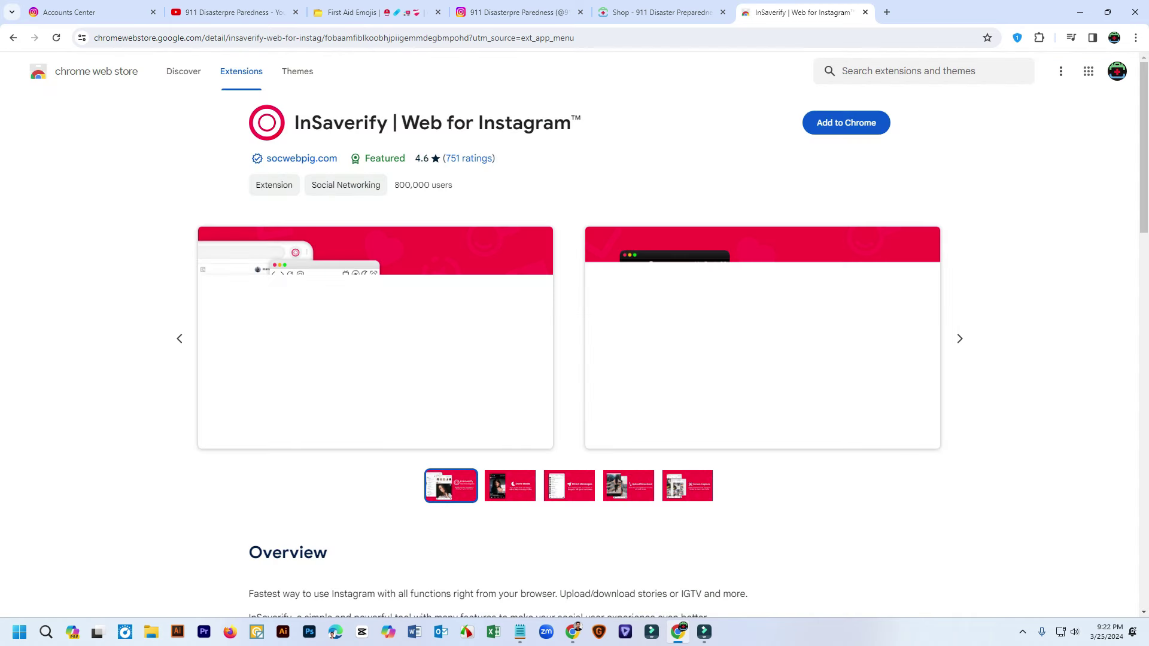
click(845, 123)
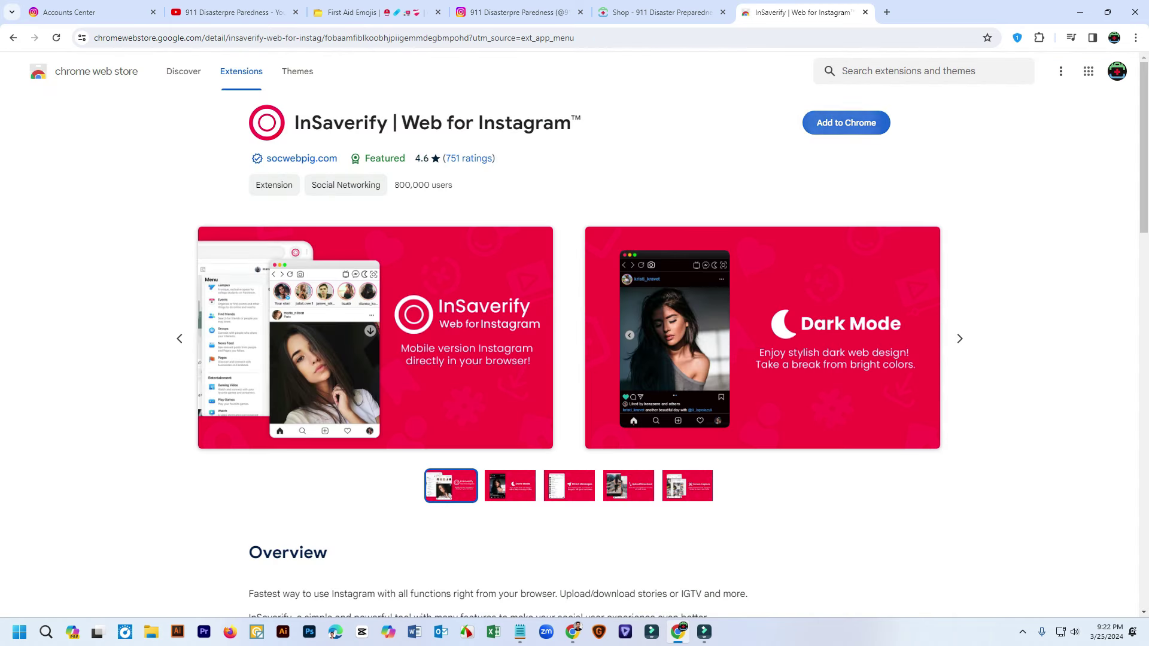
click(614, 162)
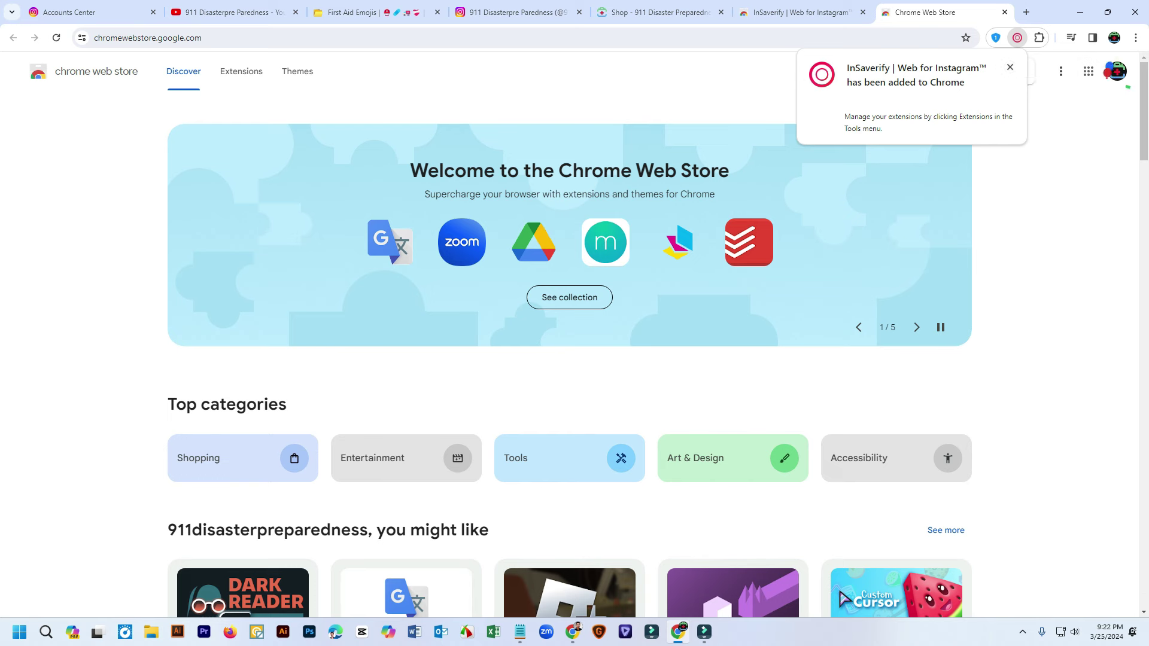
Pin the InSaverify extension from a new browser tab, launch its Instagram window and reposition it so it fits fully on screen
click(1026, 12)
click(1039, 37)
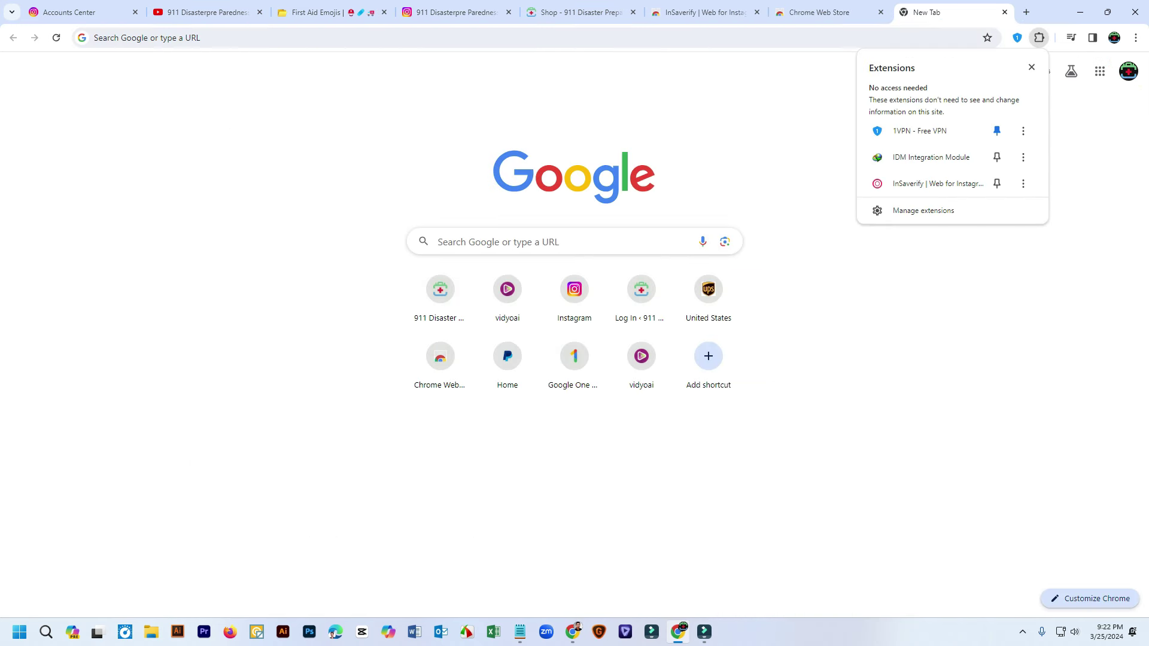
click(997, 183)
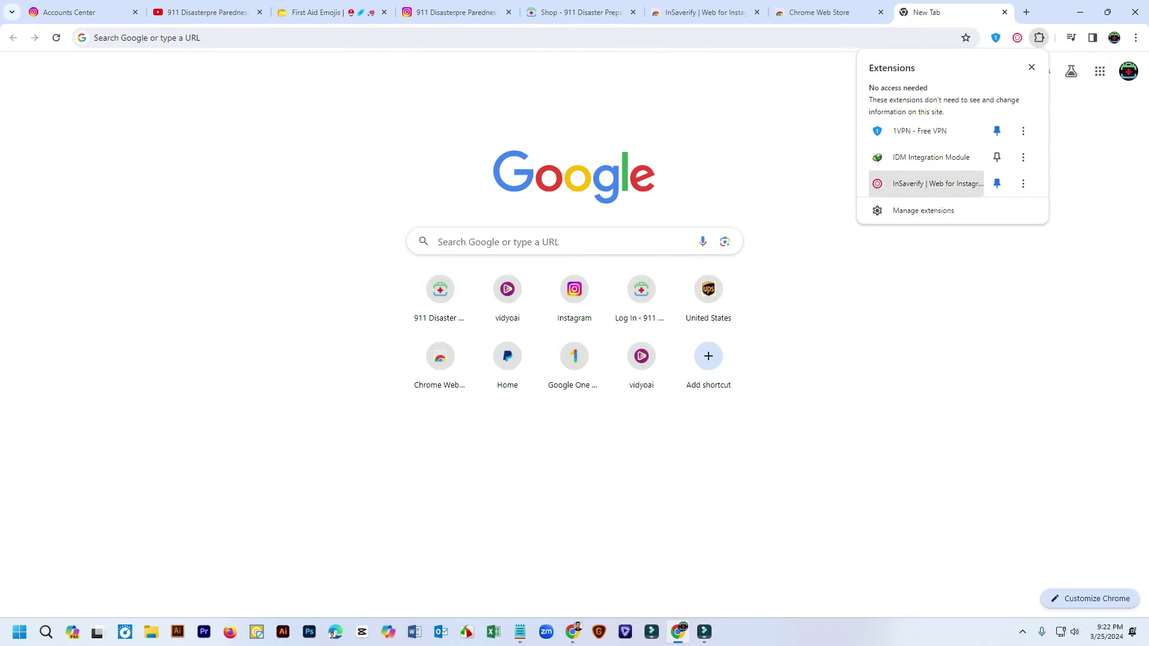
click(926, 183)
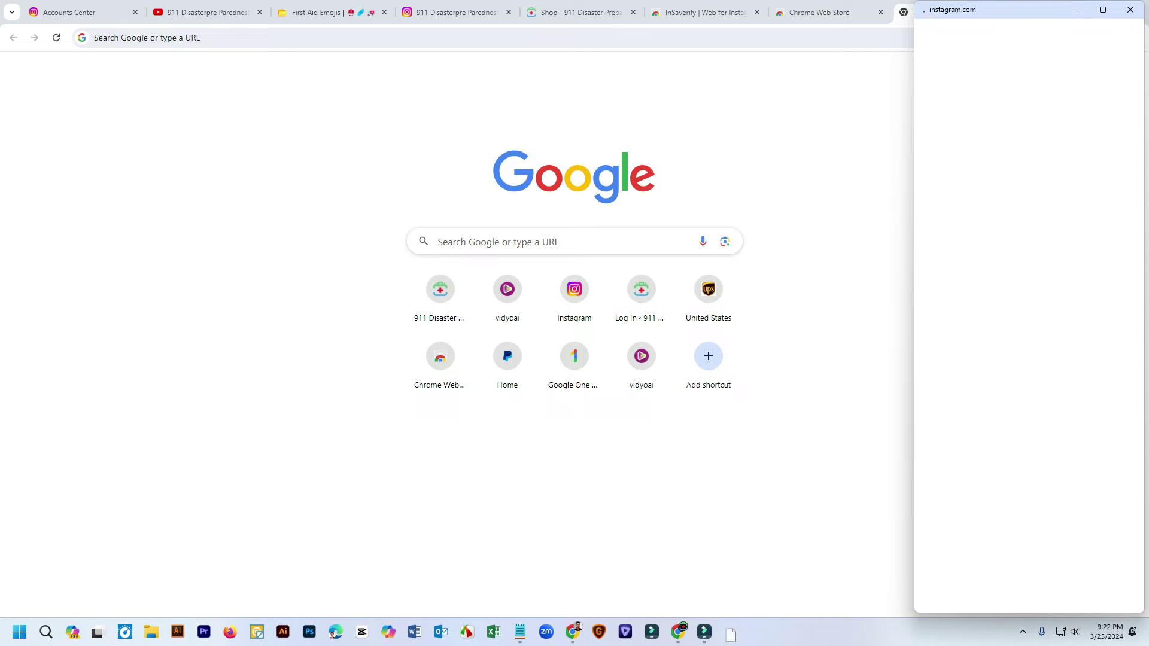
drag(1016, 10, 500, 72)
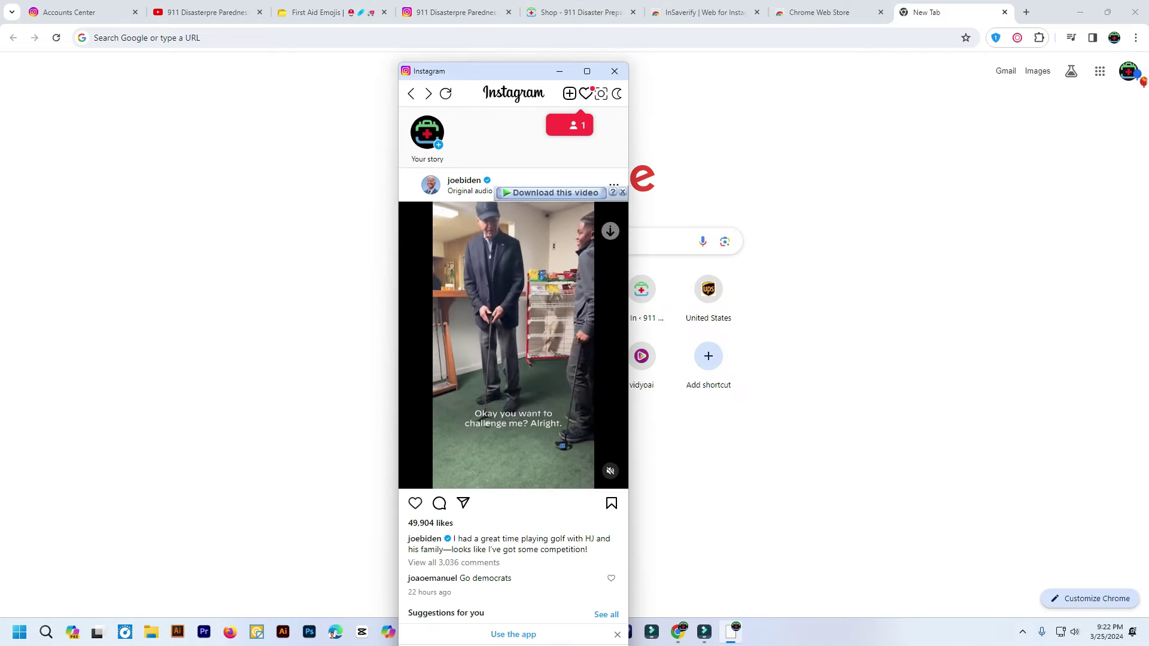
drag(500, 72, 596, 20)
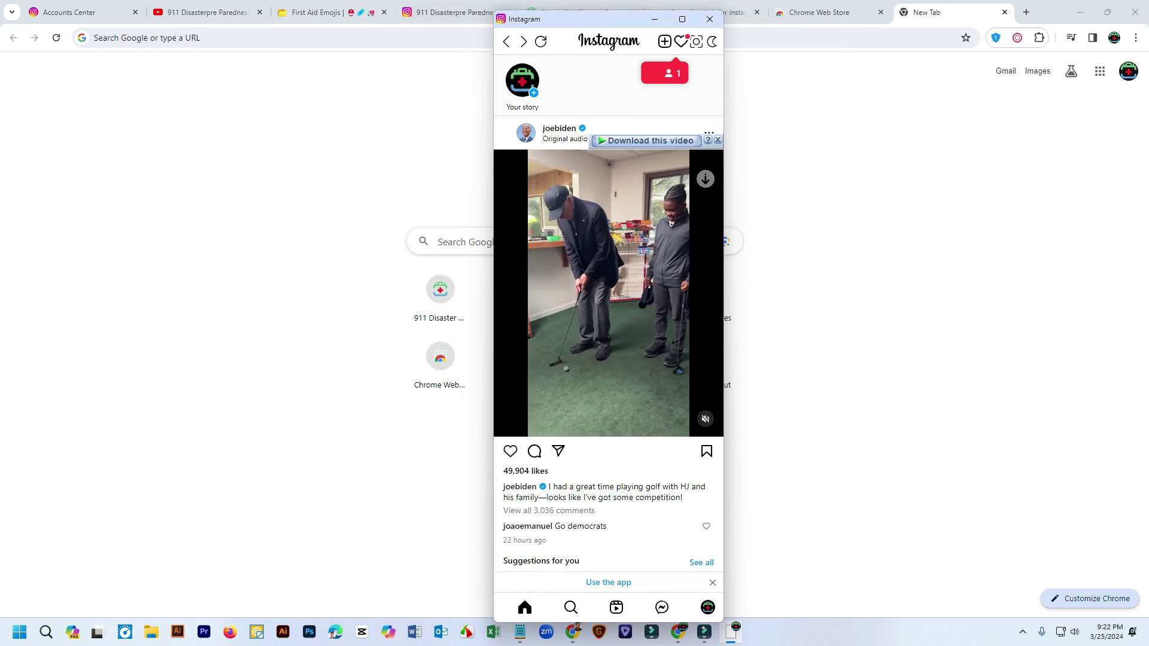
Start a new post from the Instagram profile page with the first-aid kit logo image and discard it
click(449, 12)
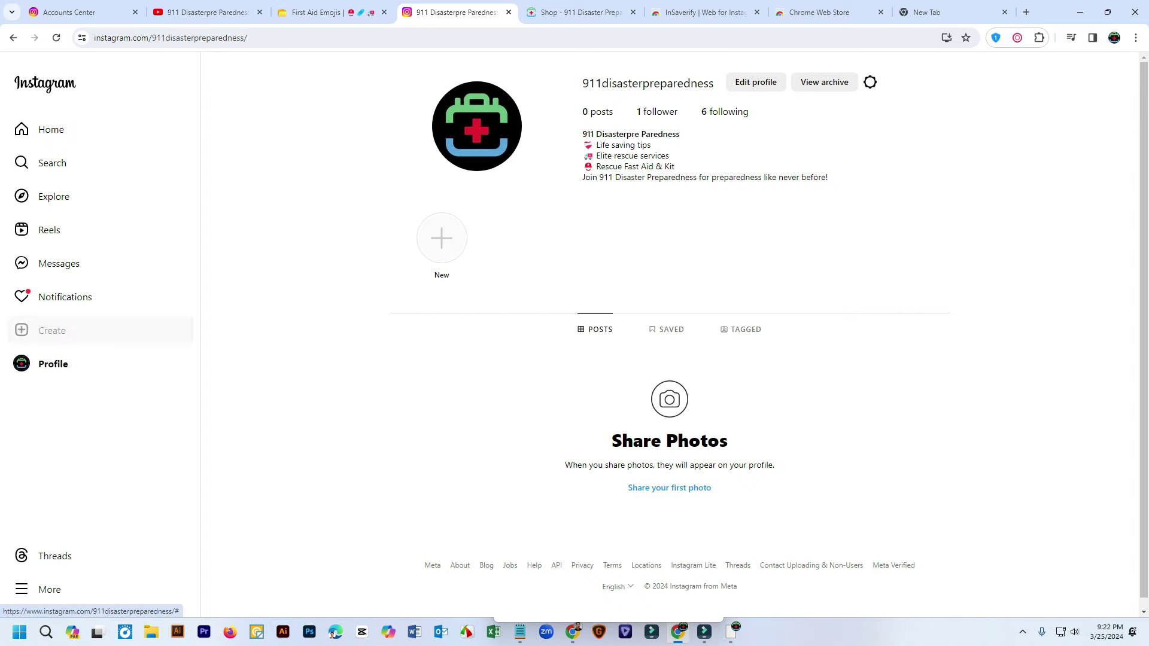
click(48, 330)
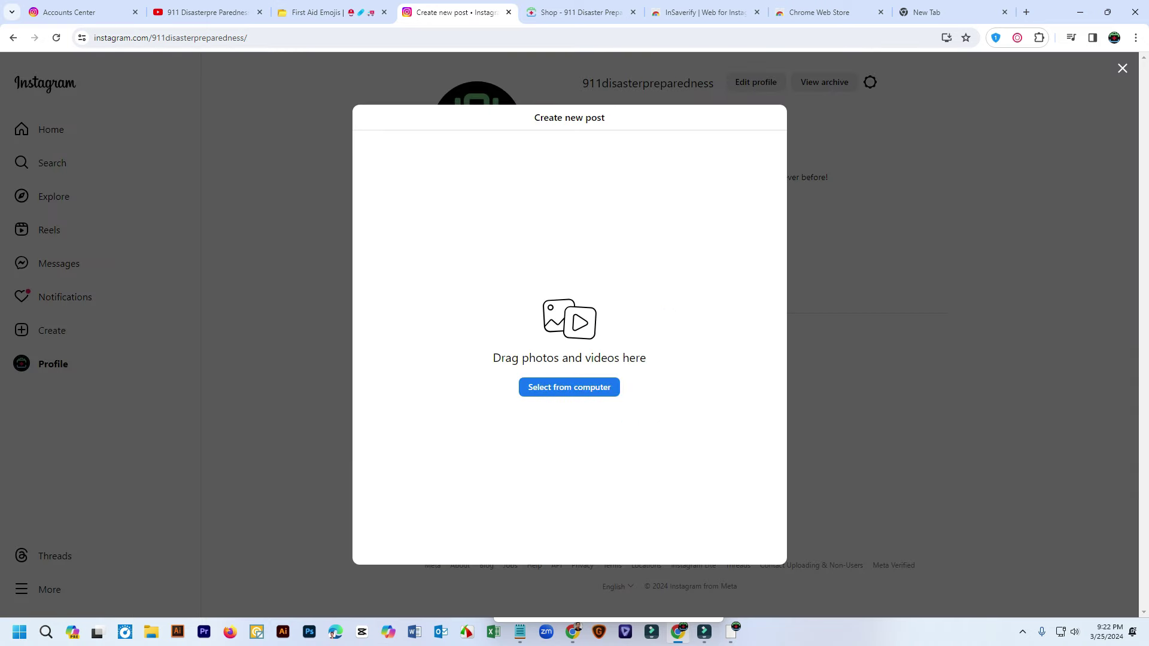
click(569, 387)
double_click(296, 152)
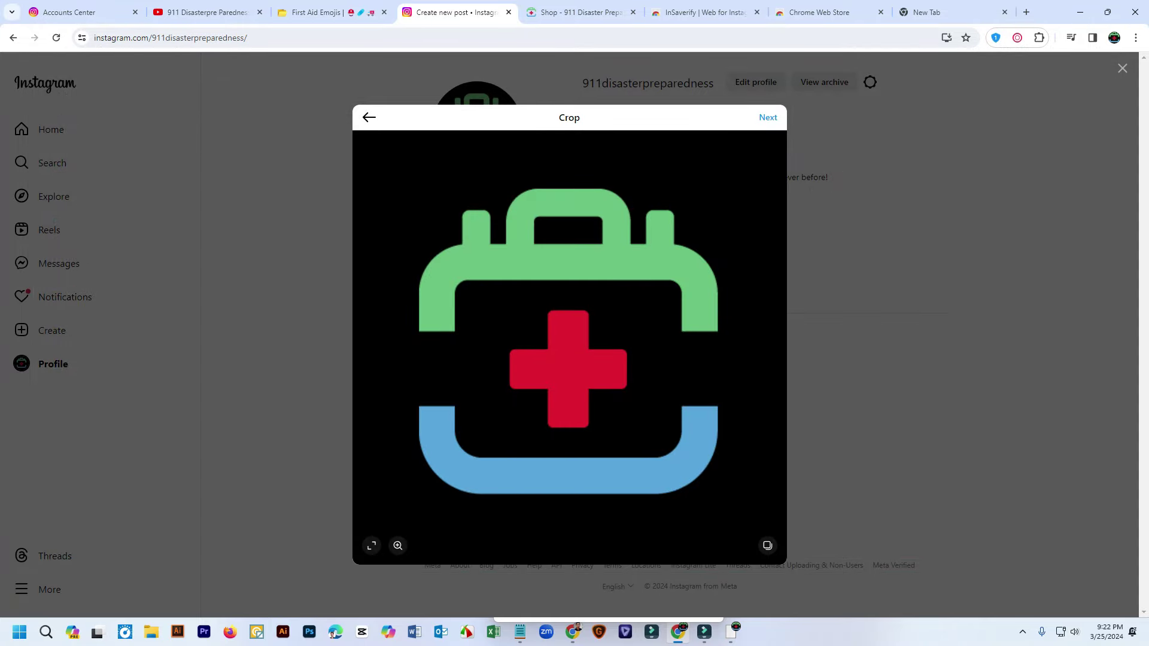
key(Escape)
click(570, 354)
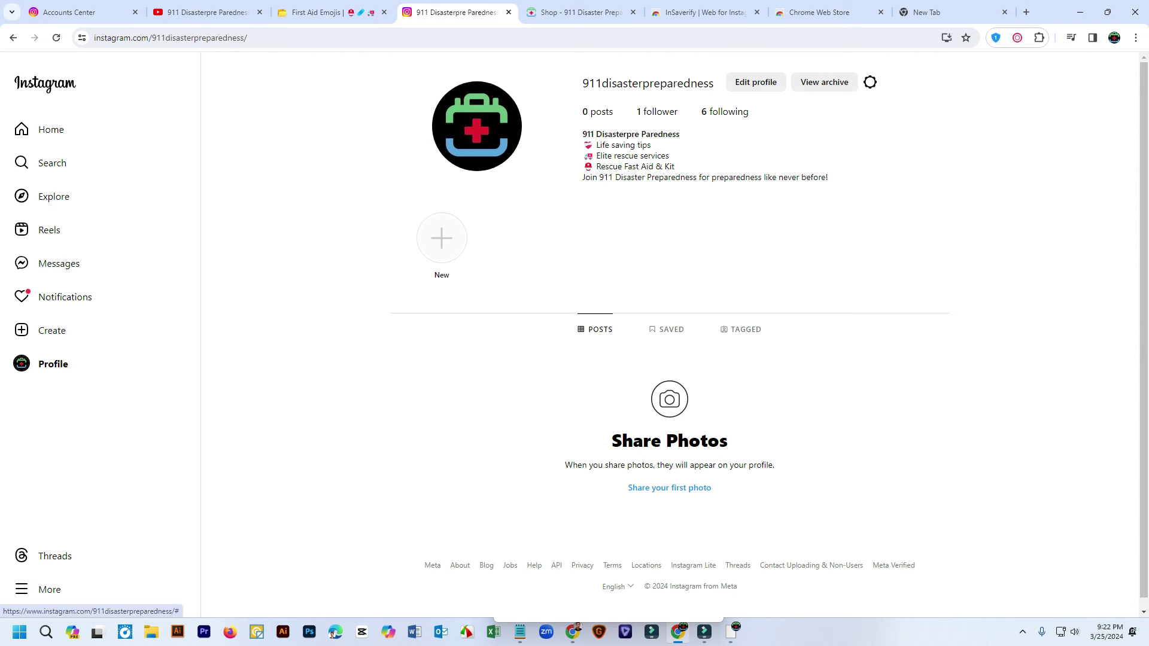
Return to the InSaverify Instagram window, look through its feed and move the window aside
click(731, 632)
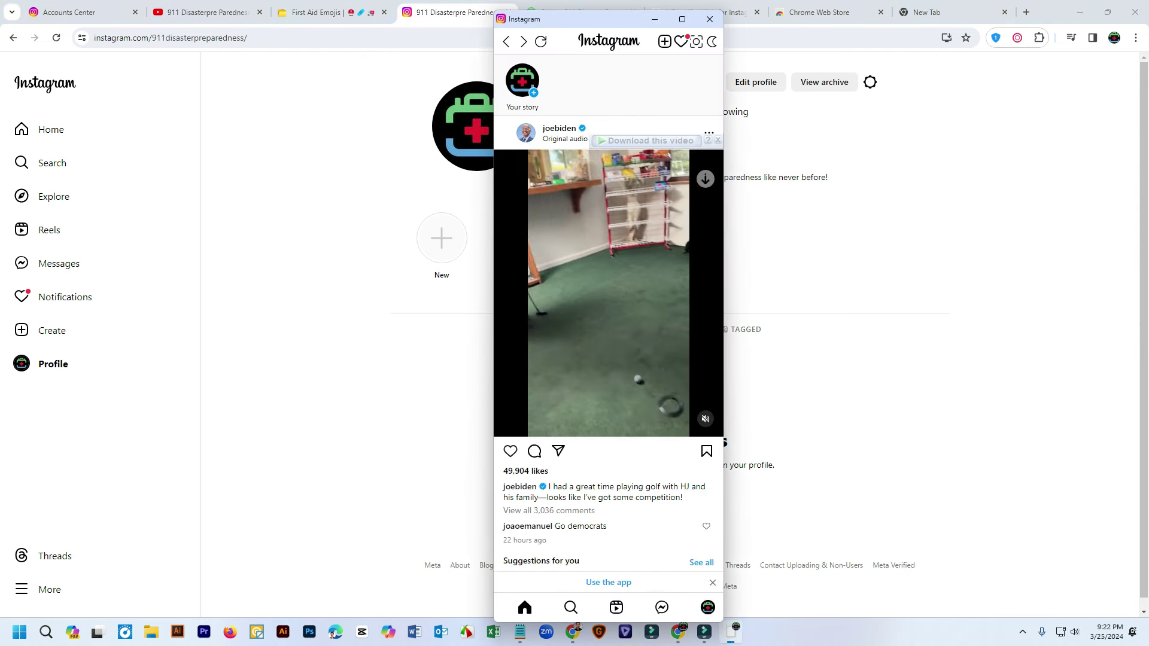
scroll(609, 311, down, 5)
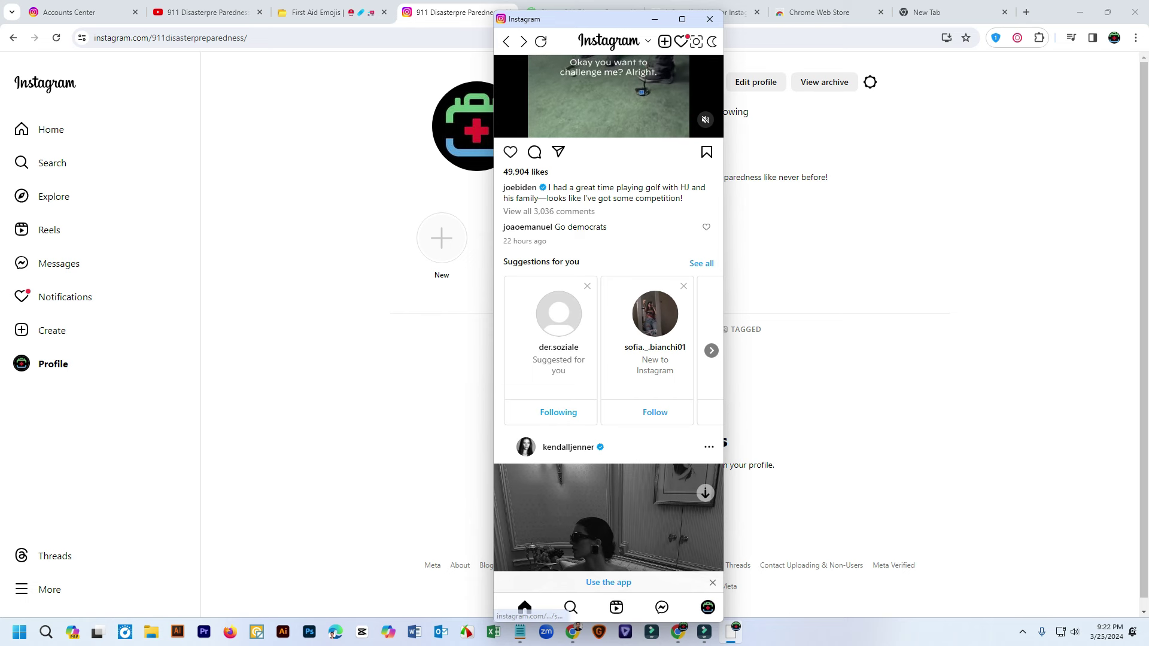
drag(575, 26, 687, 149)
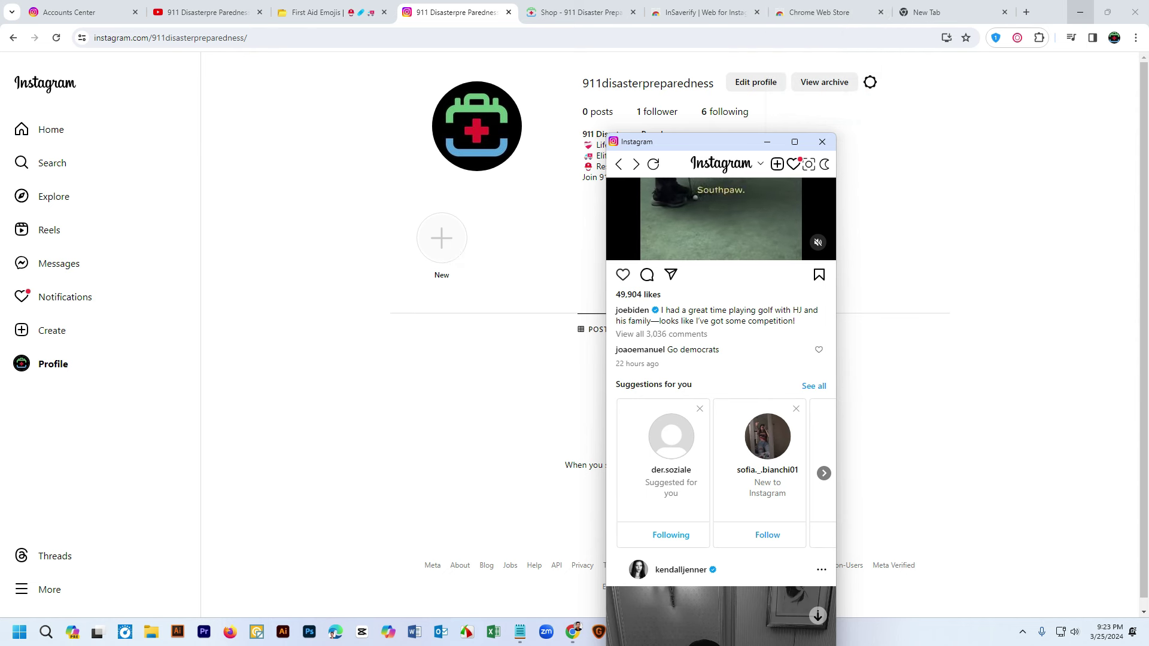
Minimize the Instagram browser window, switch to the Google Meet call in the other one and dismiss the call time limit notice
click(1049, 12)
click(1080, 11)
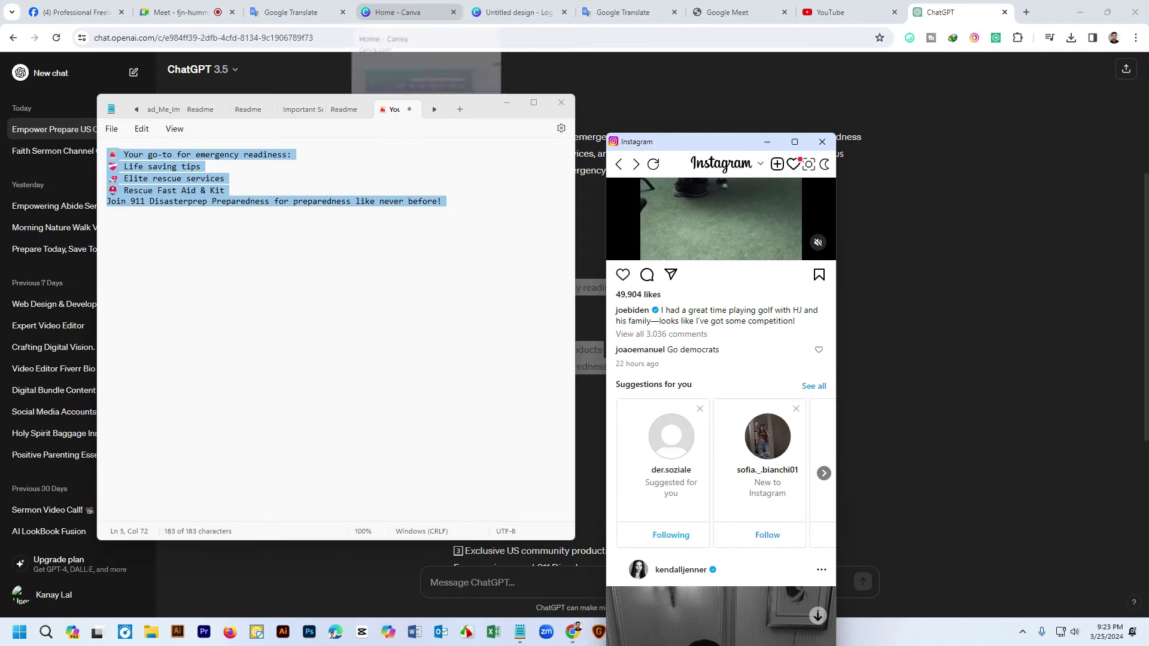
click(173, 12)
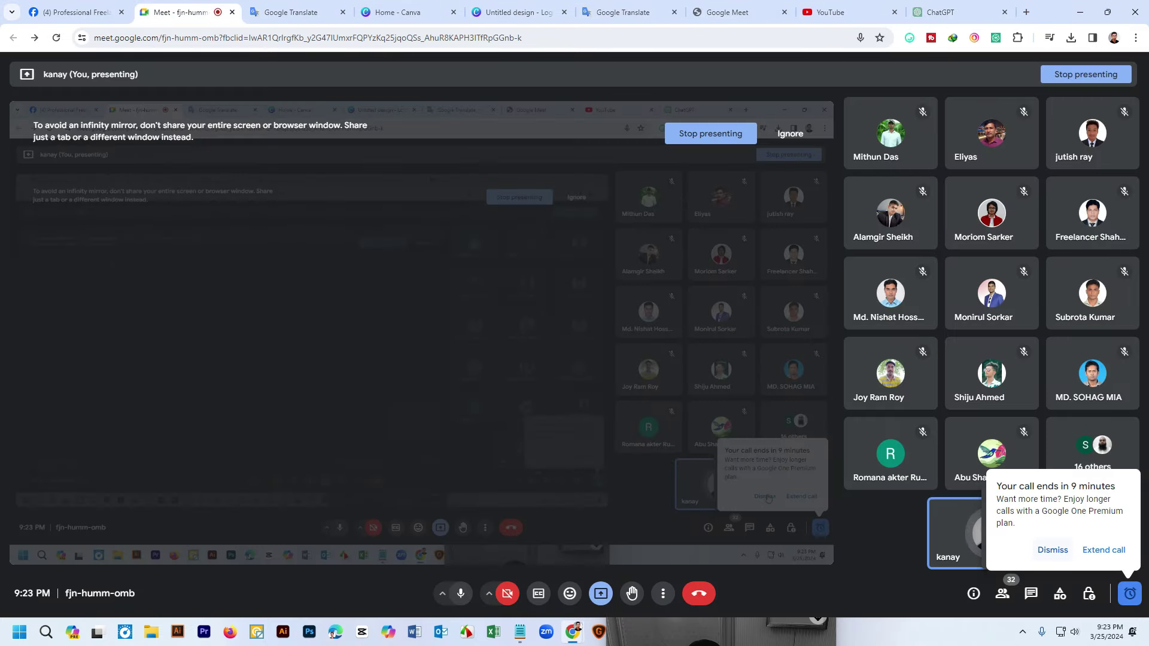
click(1053, 550)
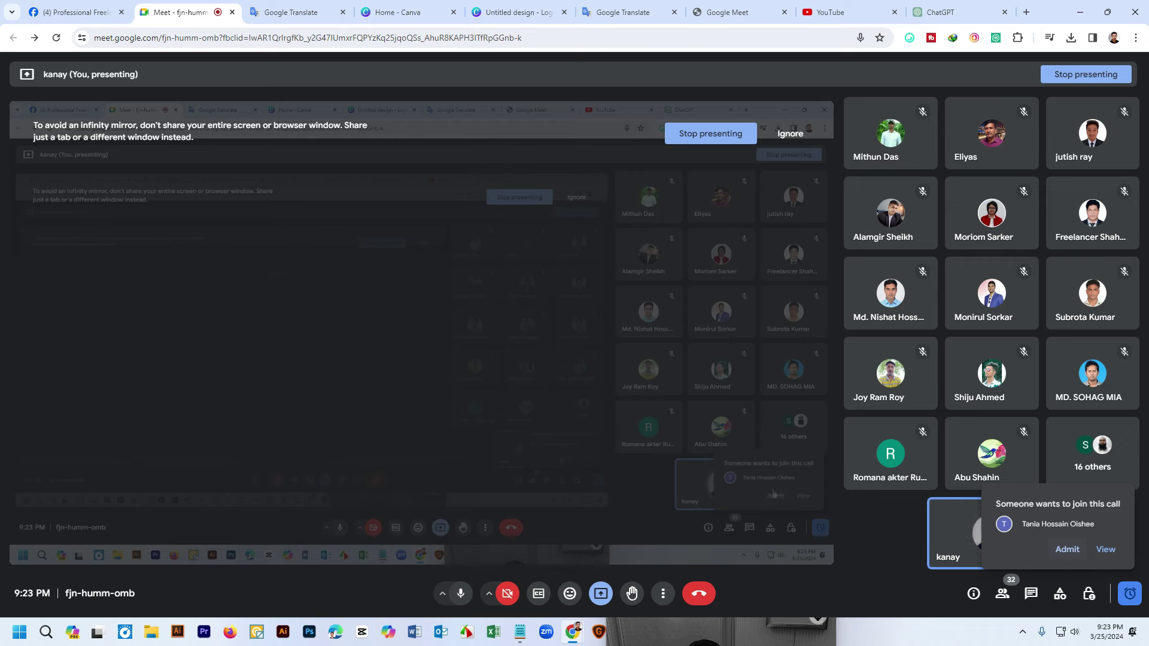
Admit the participant waiting to join the Meet call and look through the list of people in the meeting
click(1068, 549)
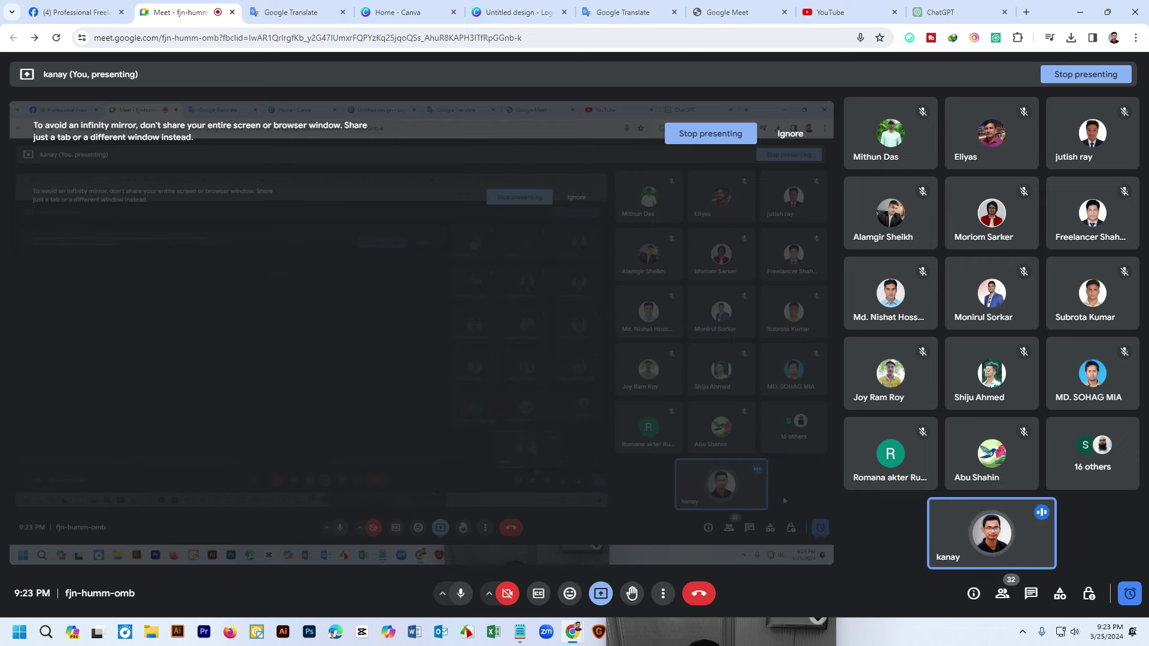
click(1003, 593)
scroll(1029, 348, down, 5)
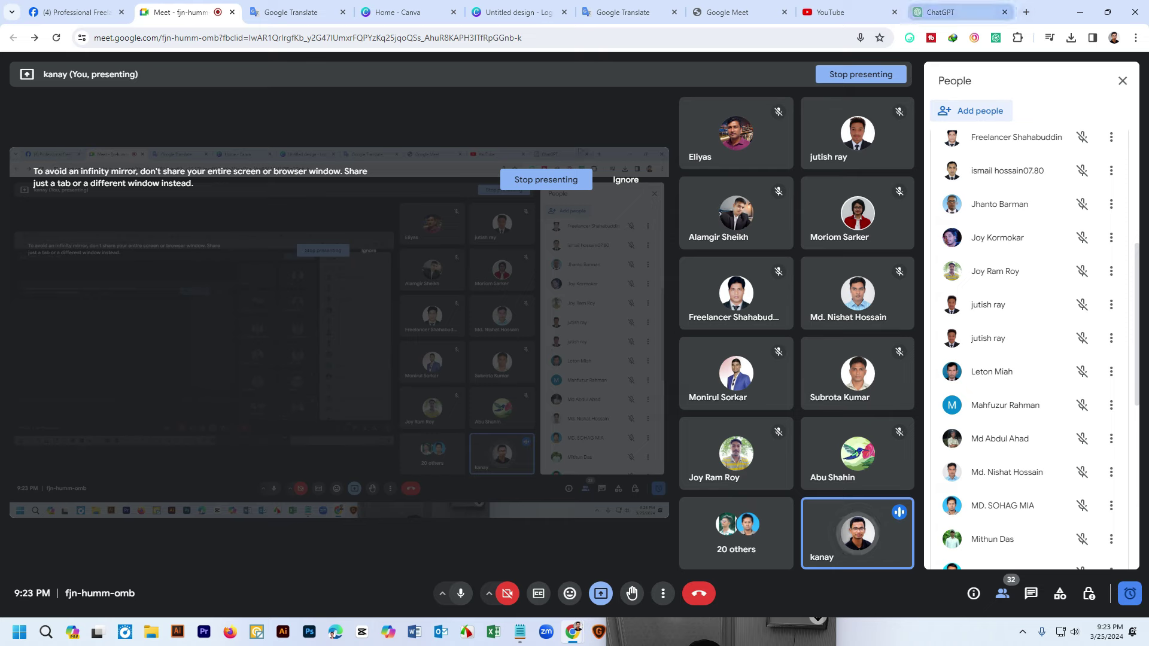
Switch to the Canva home page, look through the suggested design types and create a blank Your Story design
click(1026, 12)
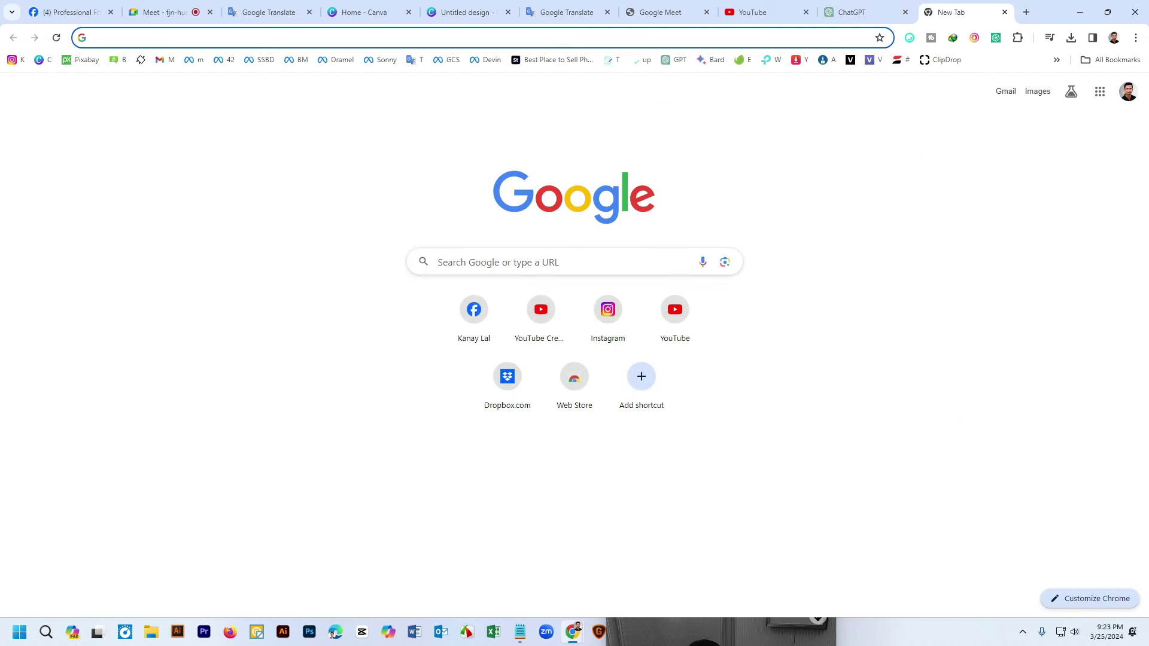
click(359, 12)
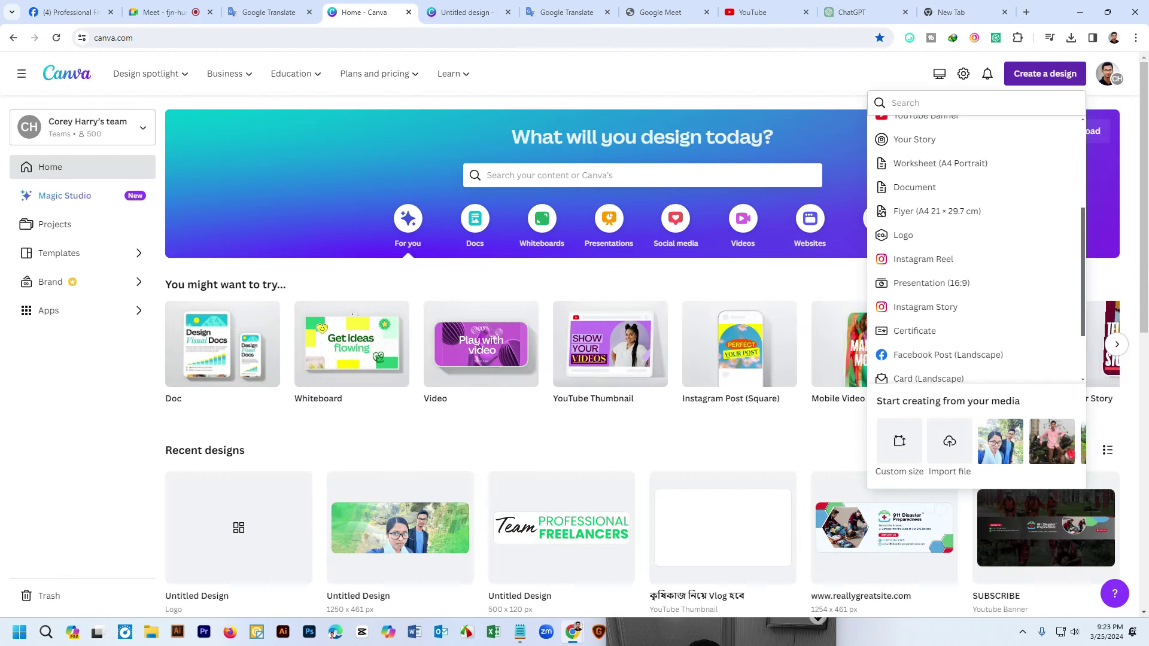
key(Escape)
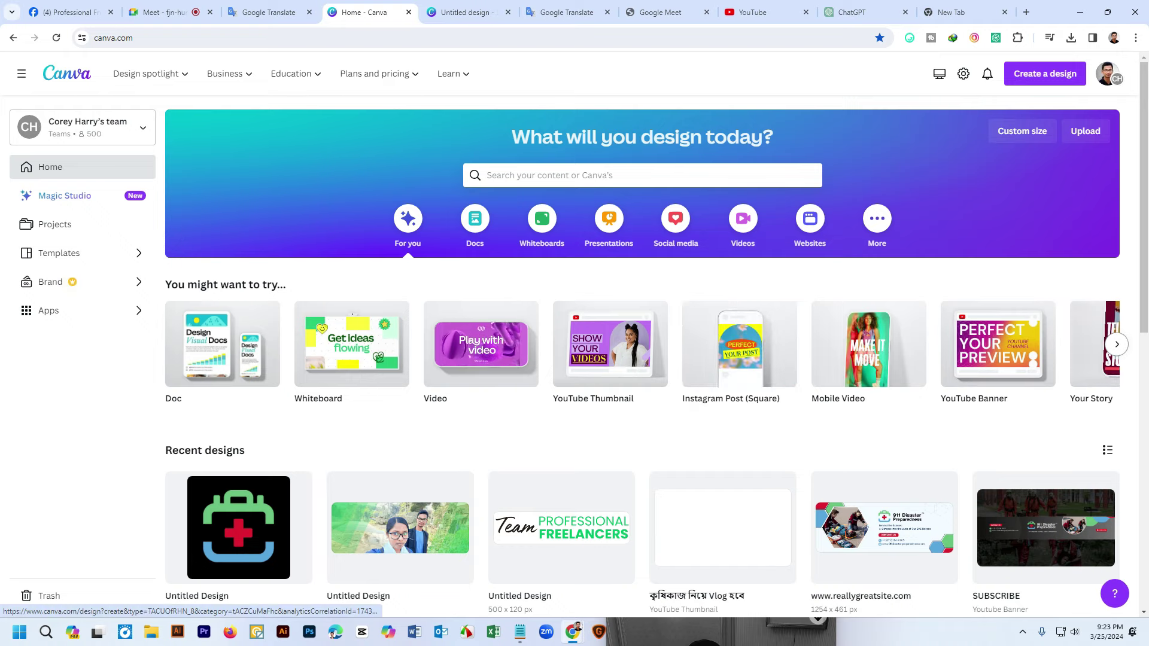
click(1116, 344)
scroll(640, 344, right, 10)
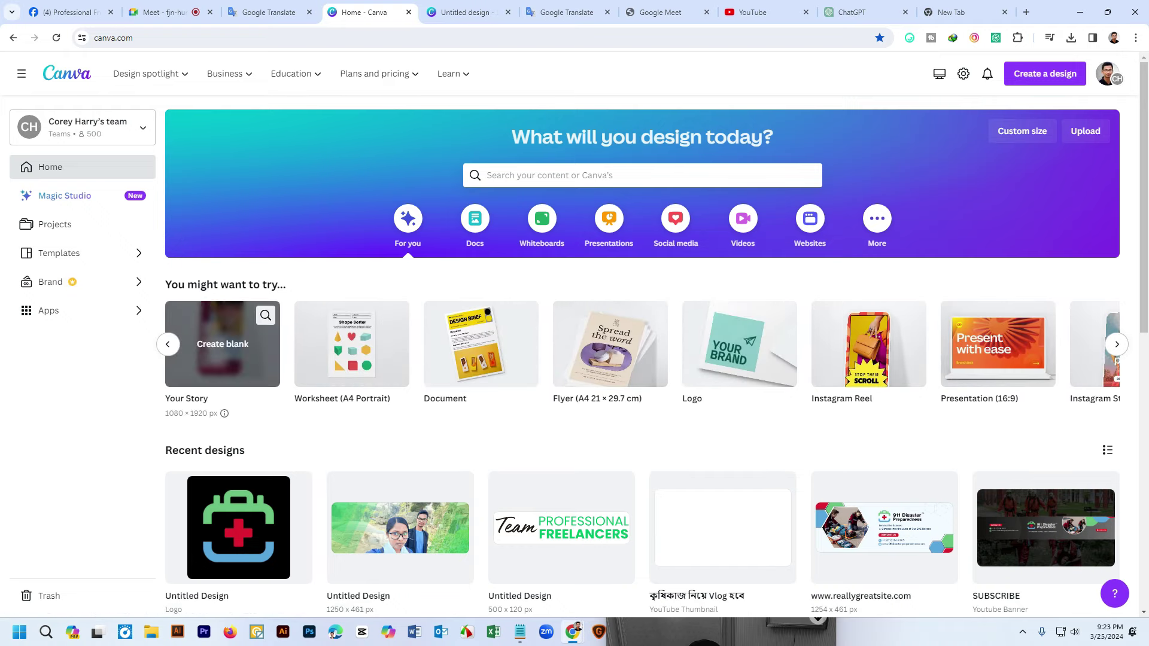
scroll(353, 316, left, 10)
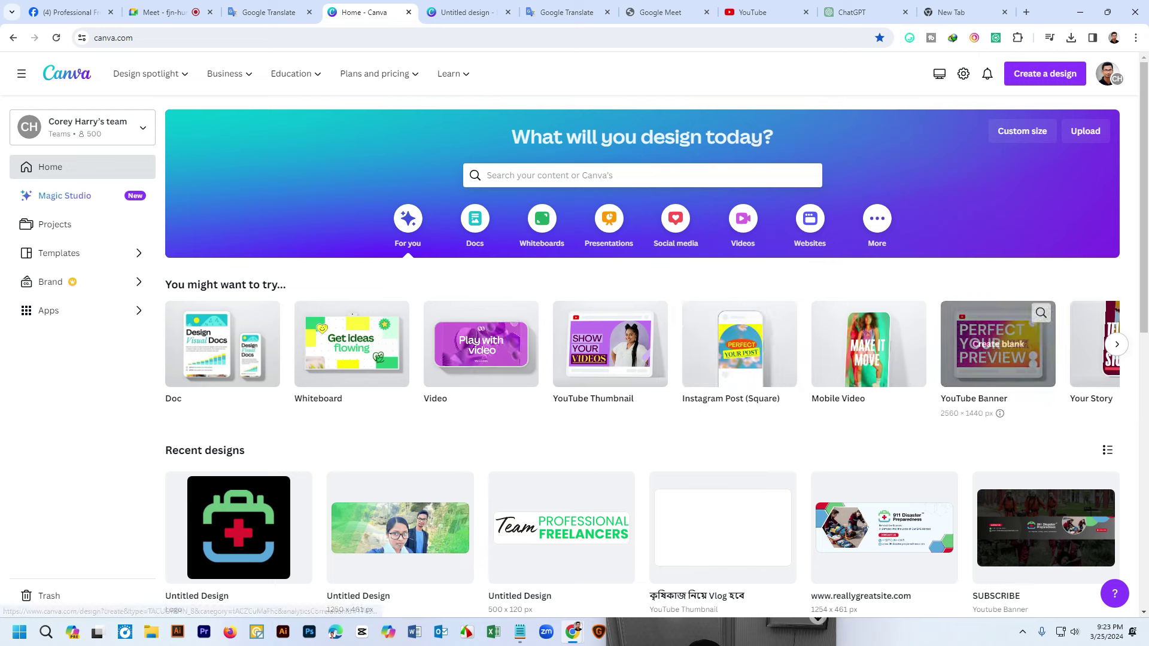
click(1045, 74)
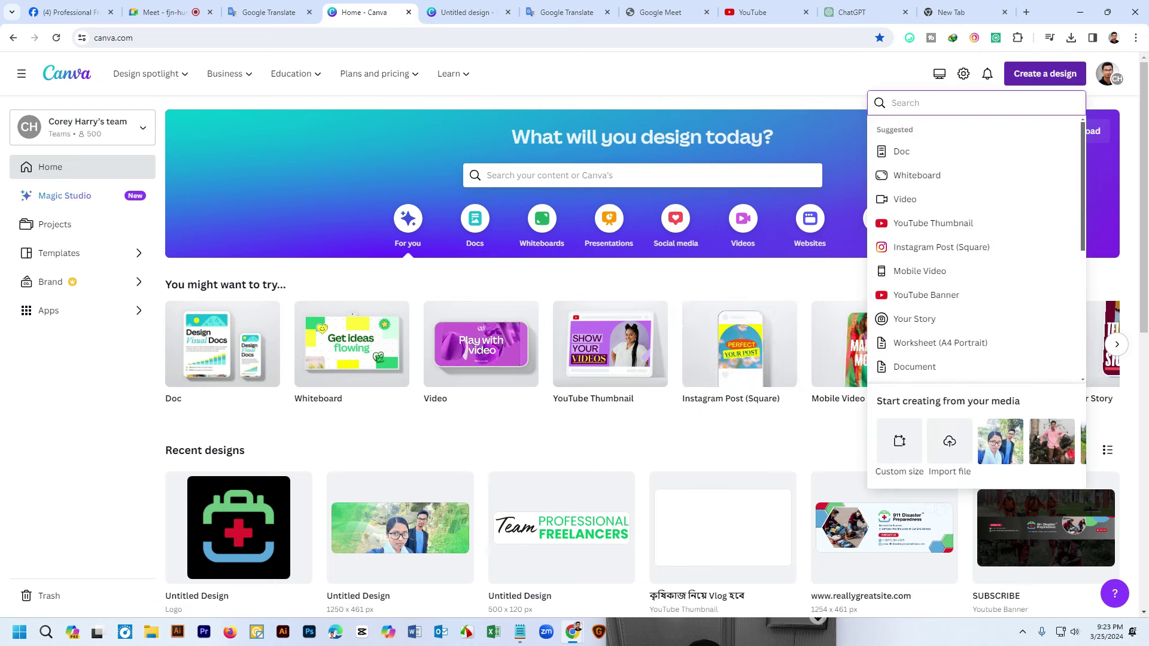
scroll(958, 319, down, 2)
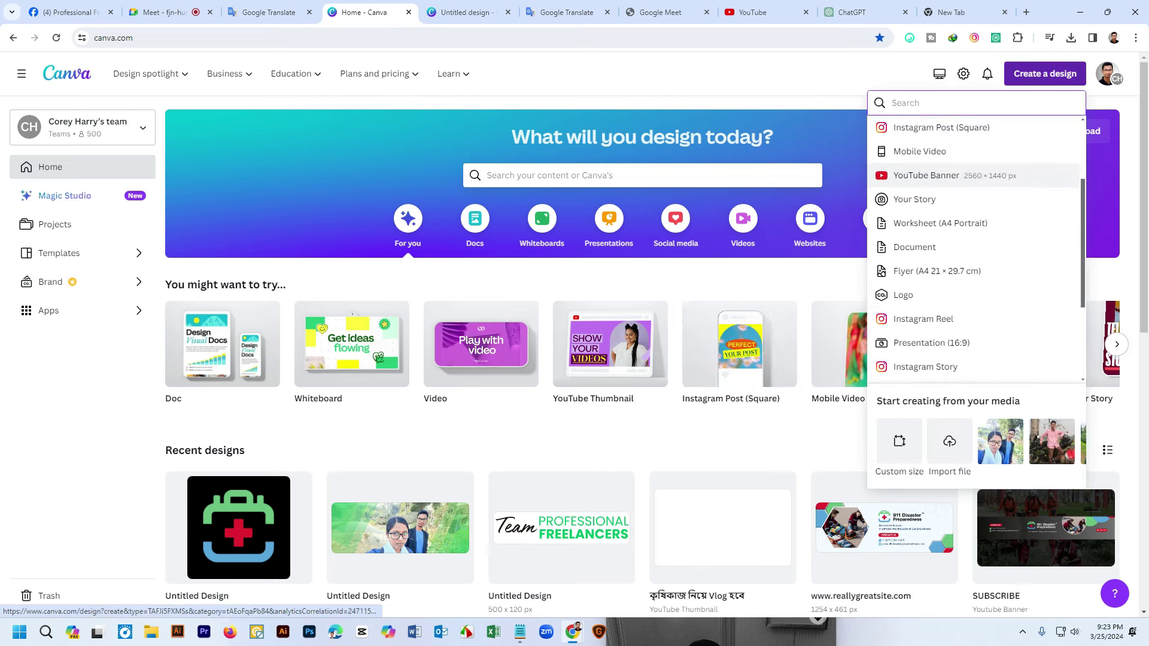
click(925, 367)
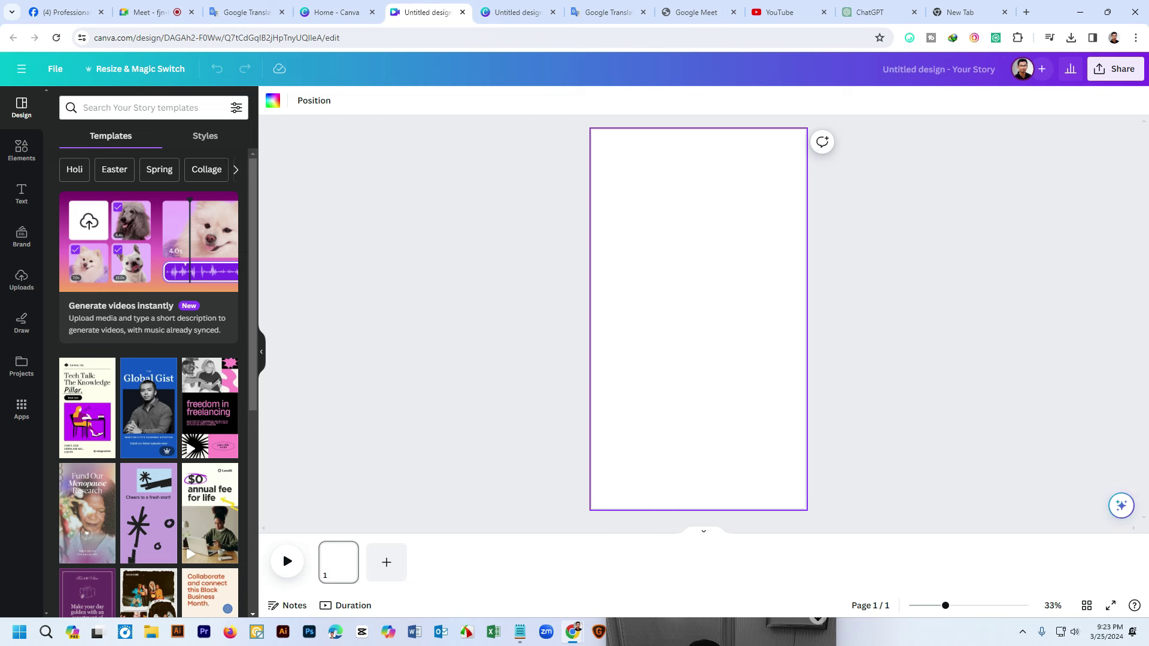
Place the uploaded 911 Disaster Preparedness logo with white lettering in the upper half of the story page
scroll(149, 383, down, 15)
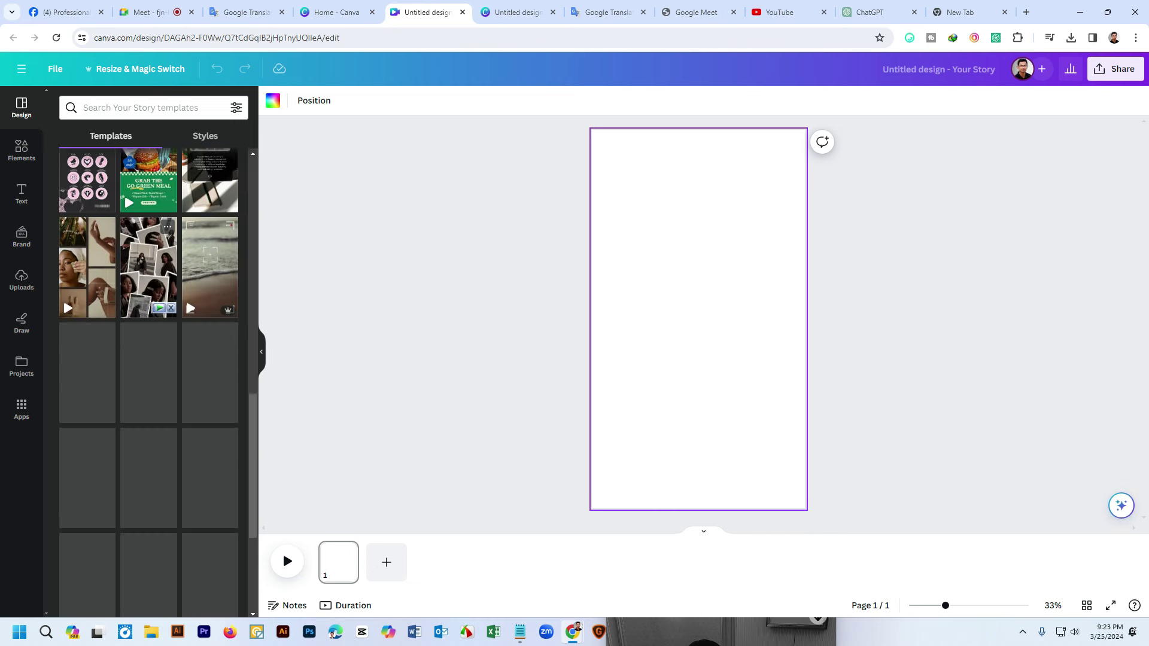
click(698, 319)
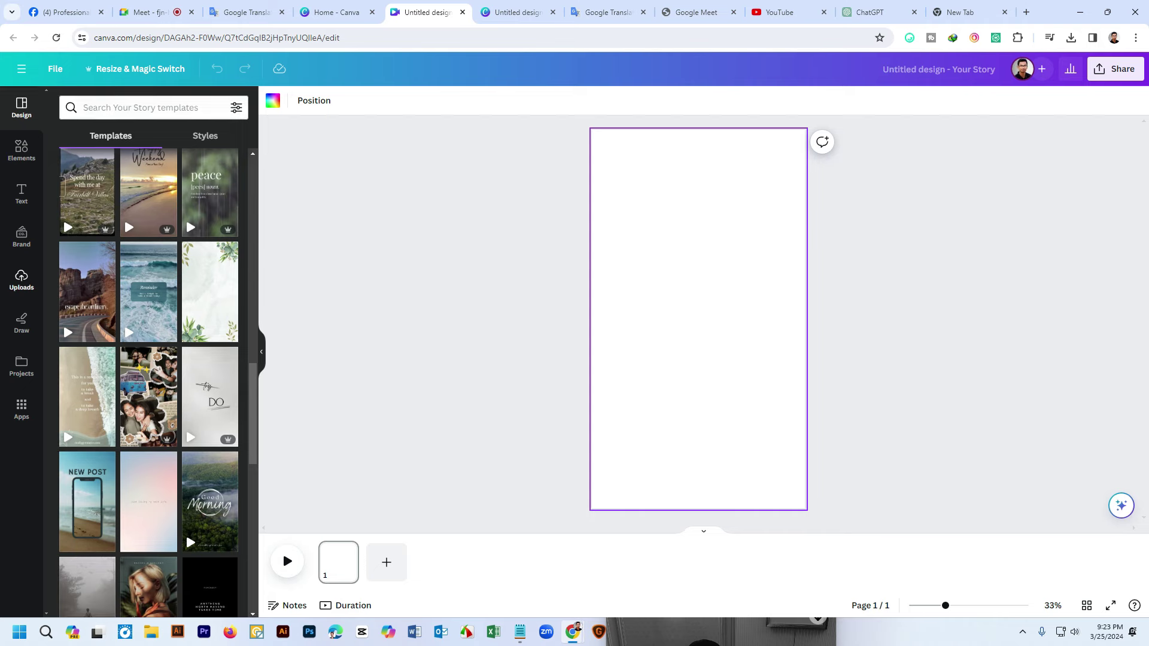
click(22, 279)
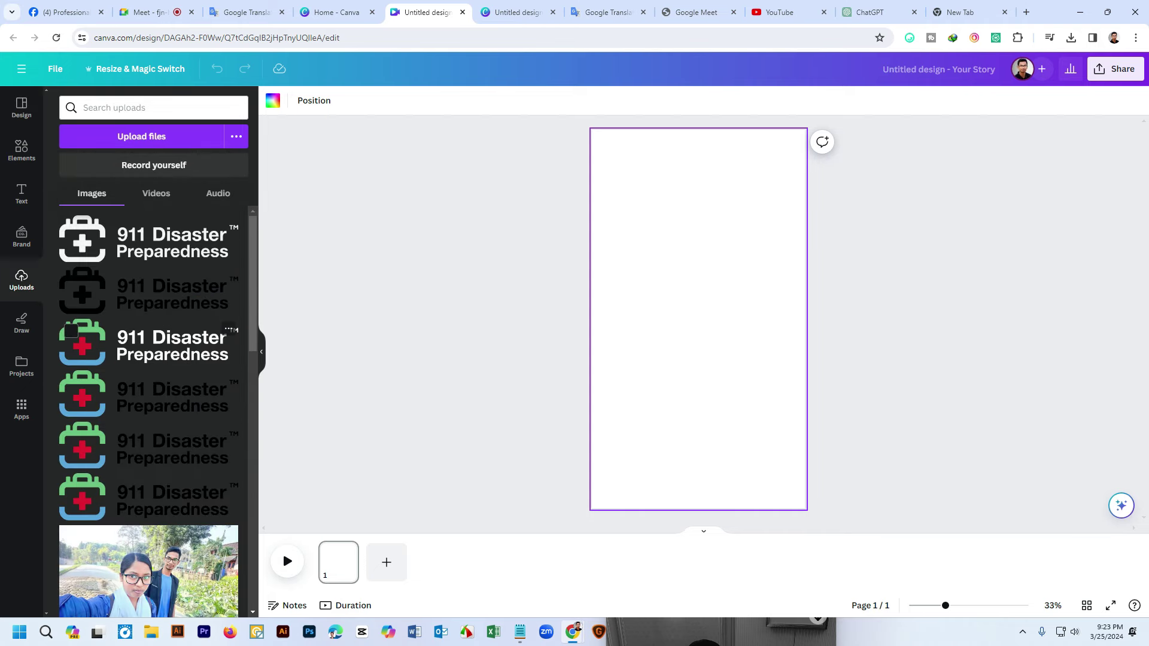
click(148, 342)
click(538, 326)
drag(699, 332, 745, 231)
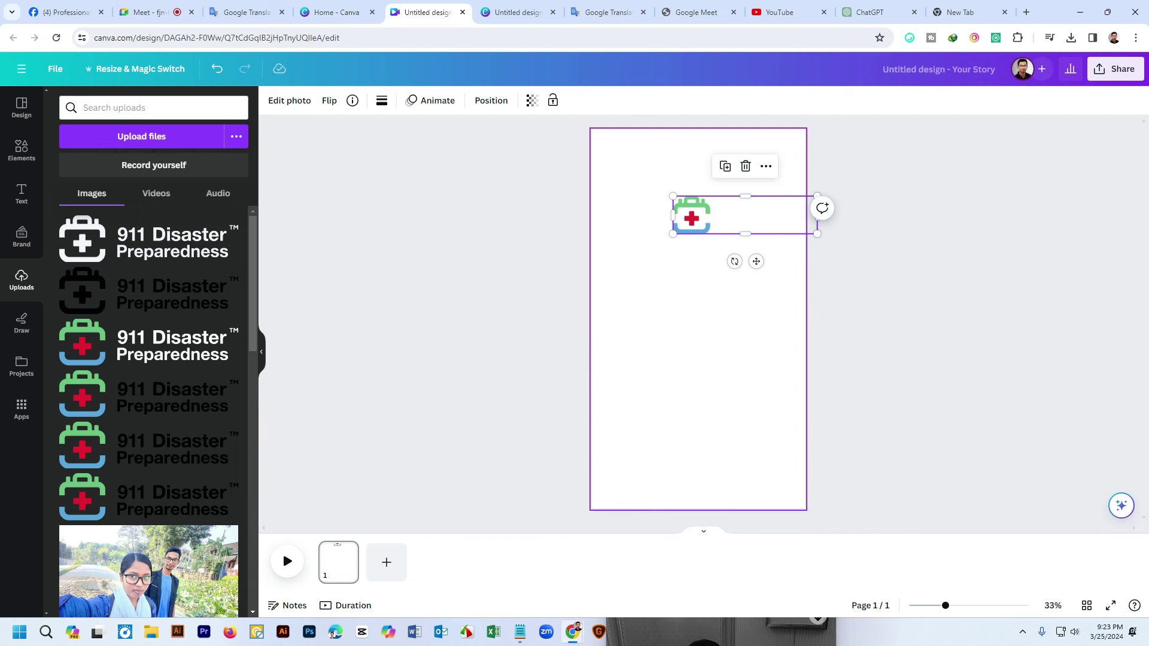
drag(745, 215, 742, 260)
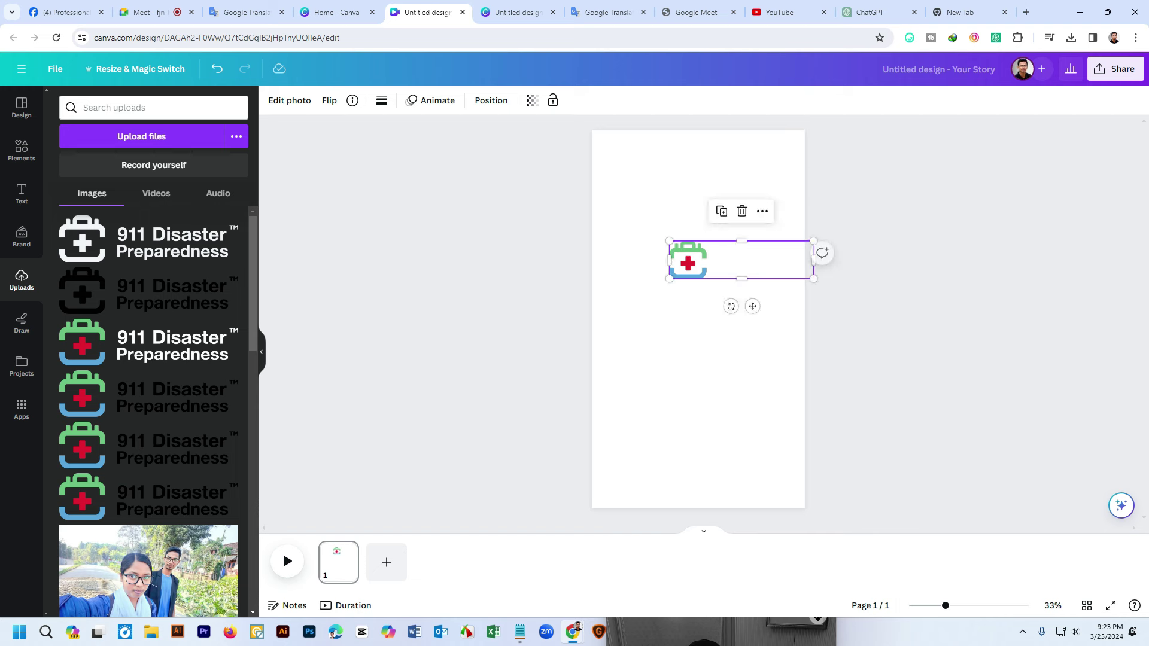
key(Escape)
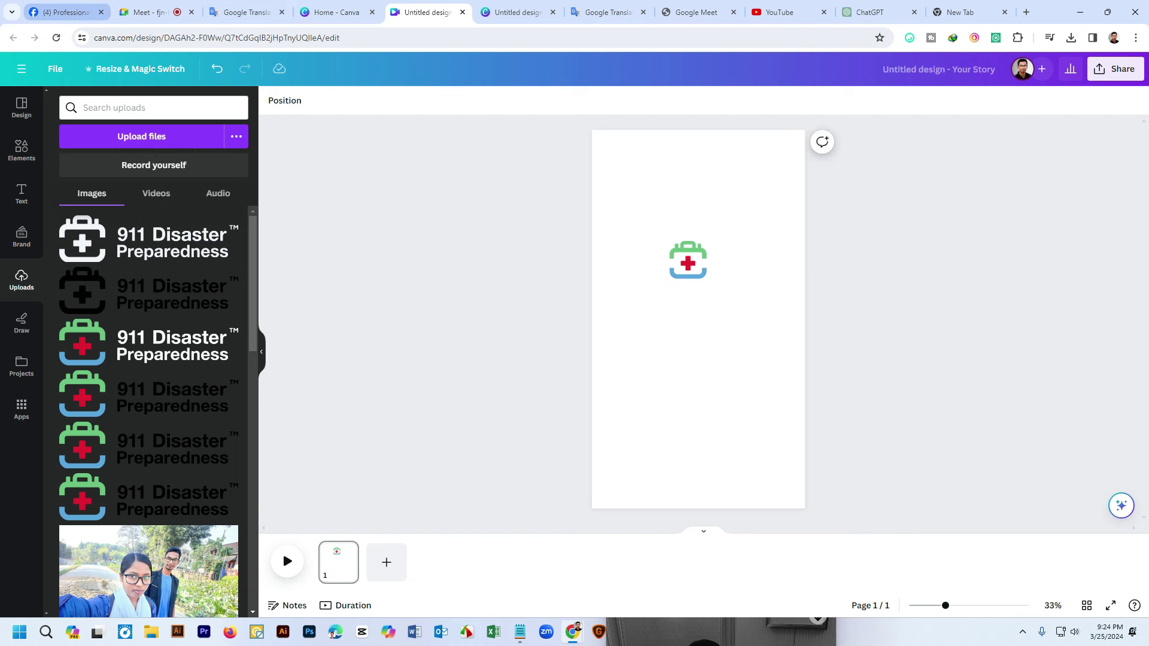
View the 911 Disaster Preparedness Instagram profile in the other browser window and minimize that window
mouse_move(65, 12)
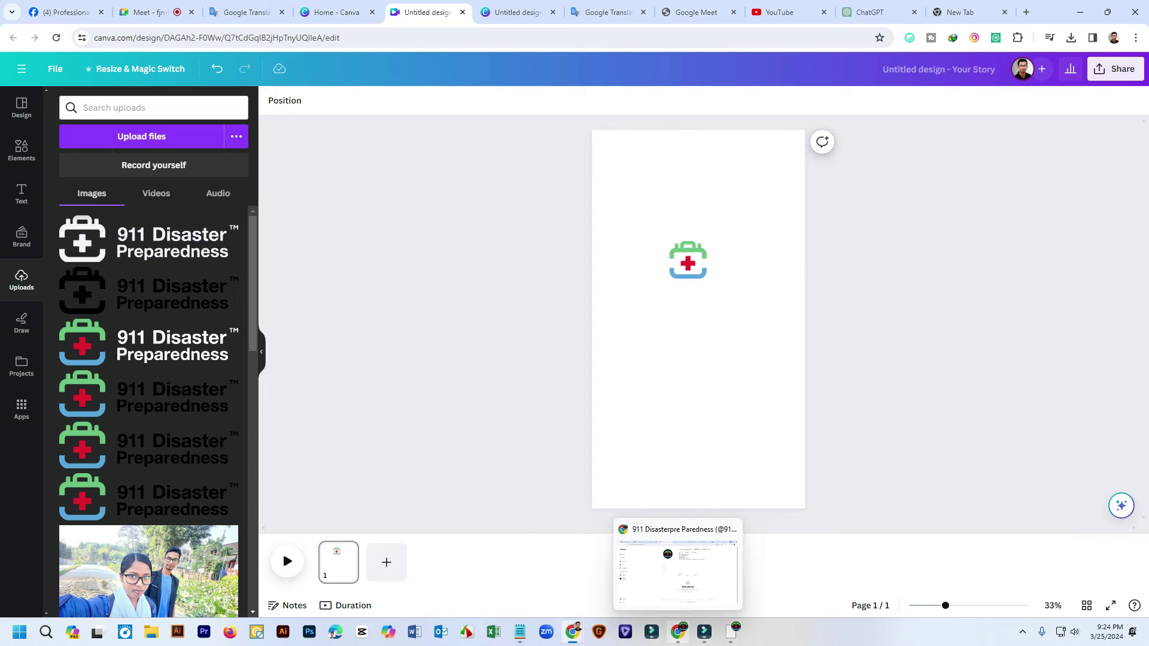
click(678, 631)
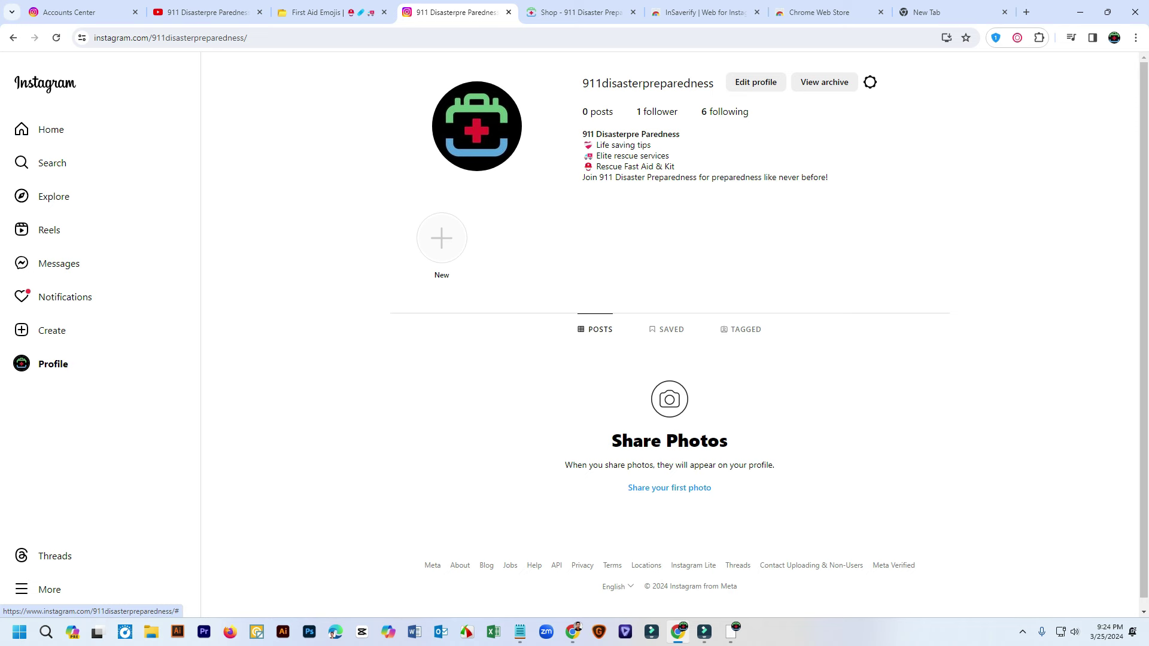
mouse_move(678, 632)
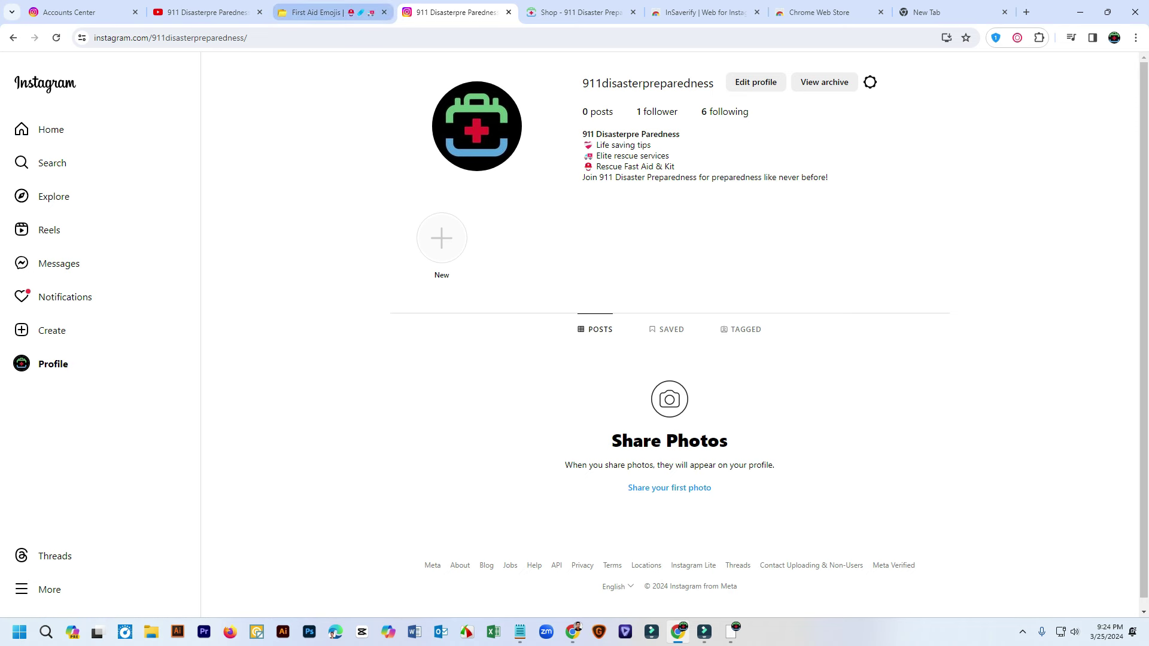
click(1080, 12)
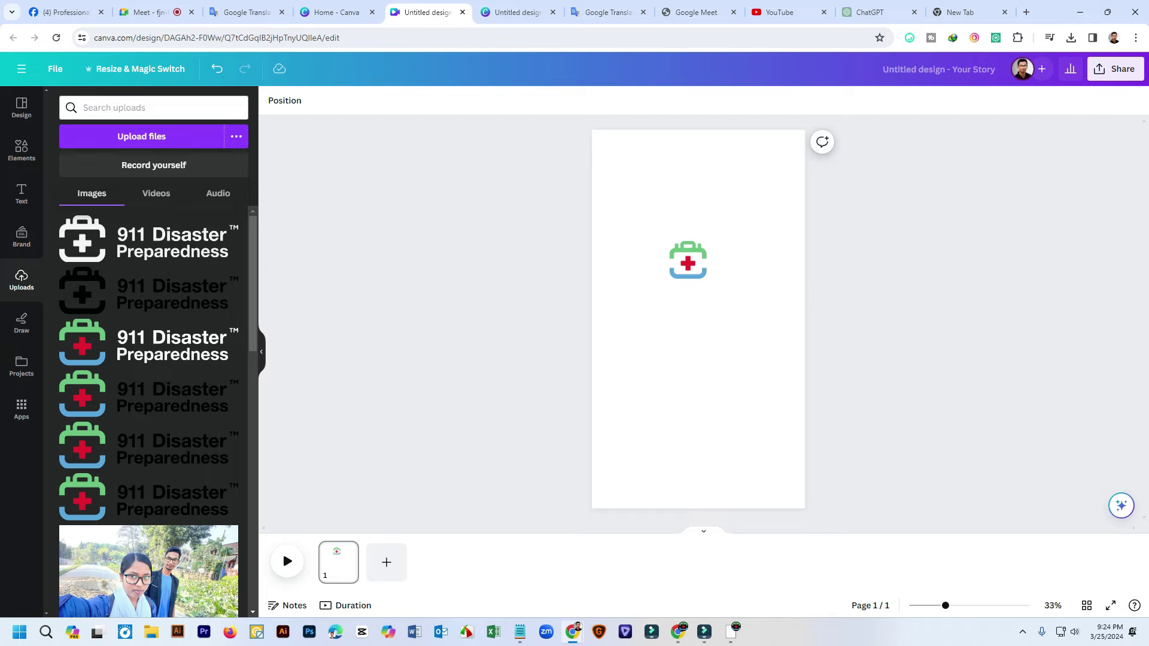
Return to the Google Meet call, look through the participant list and stop presenting the screen
click(144, 12)
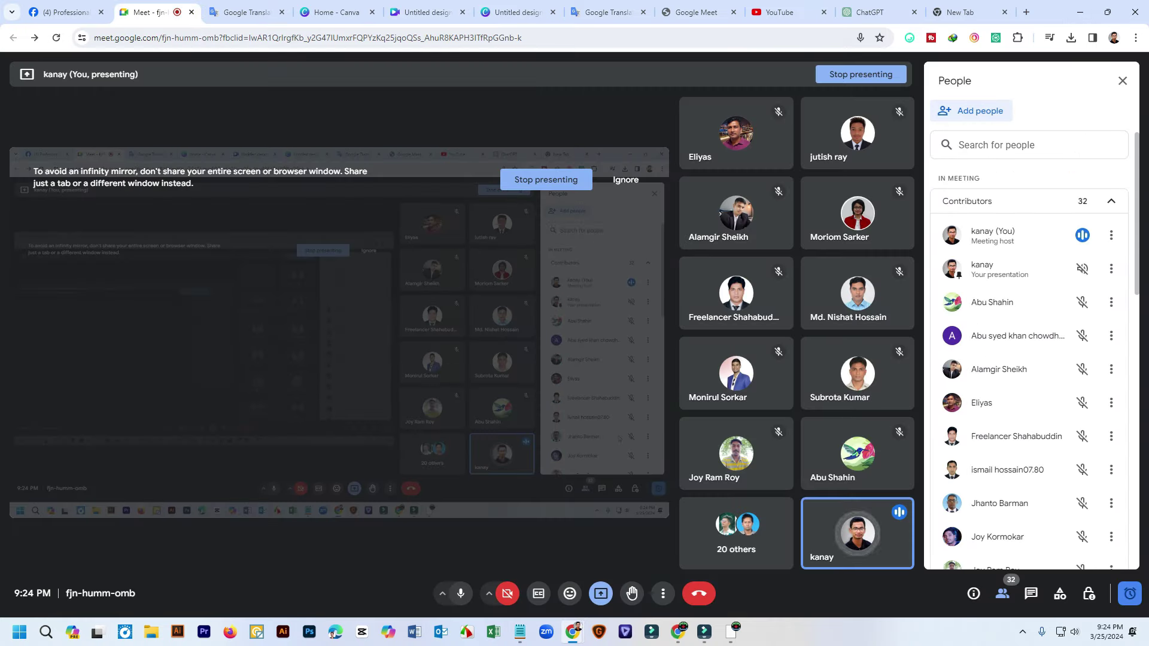
scroll(1029, 359, down, 7)
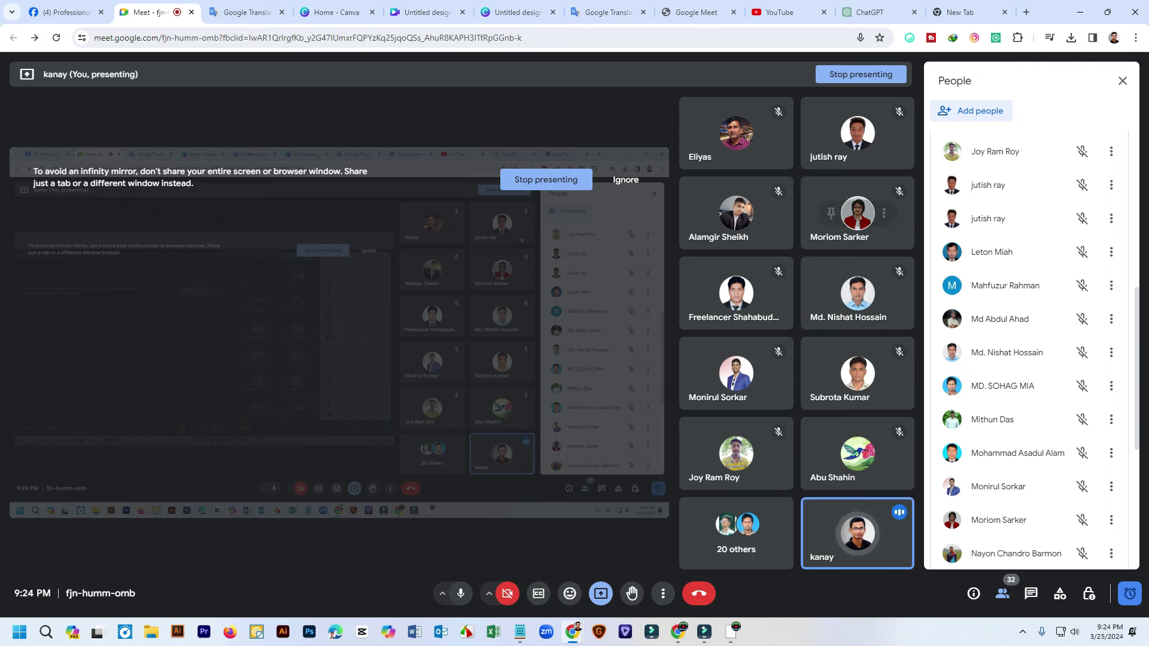
click(860, 74)
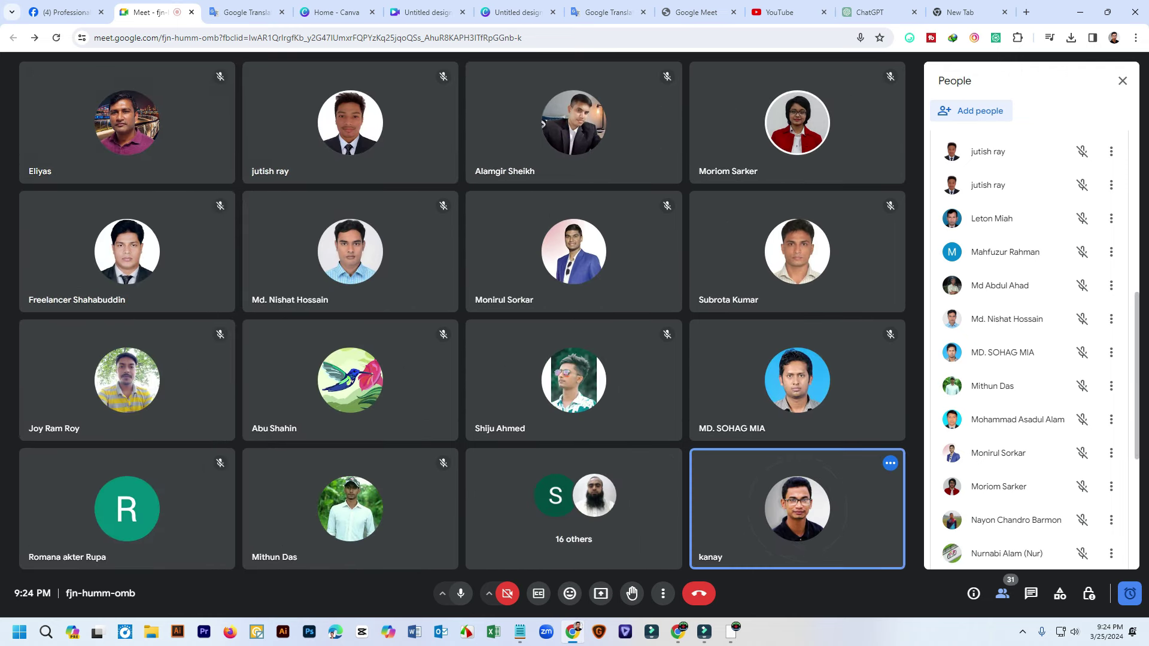
Pause the screen recording through the recorder running in the background
click(1022, 632)
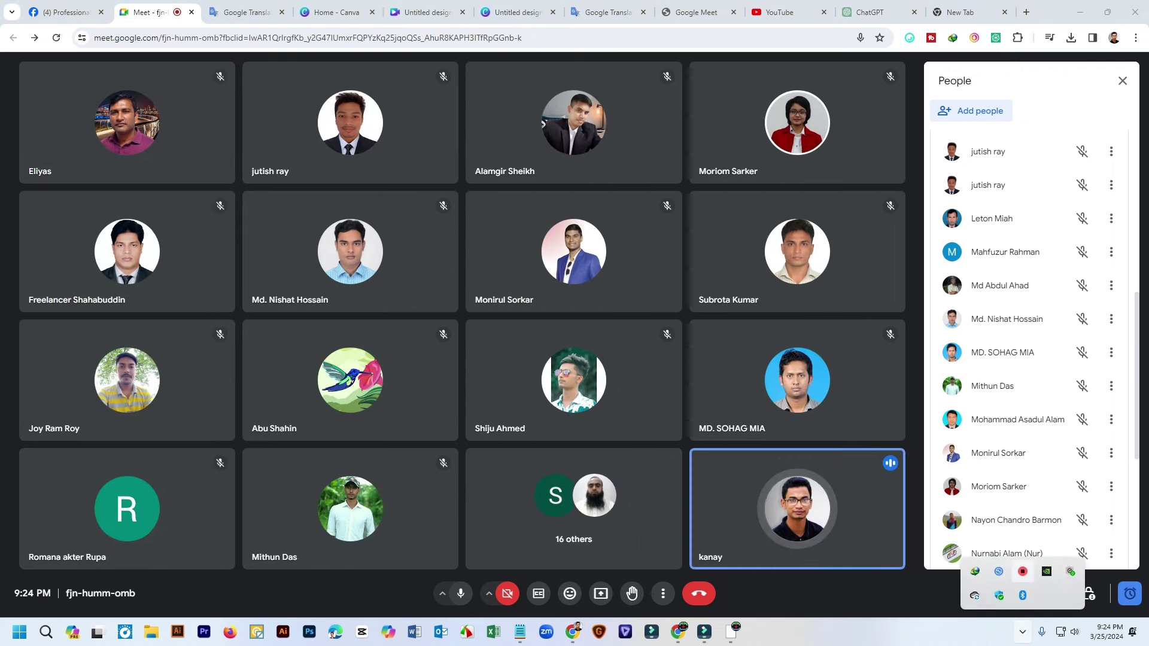
right_click(1022, 572)
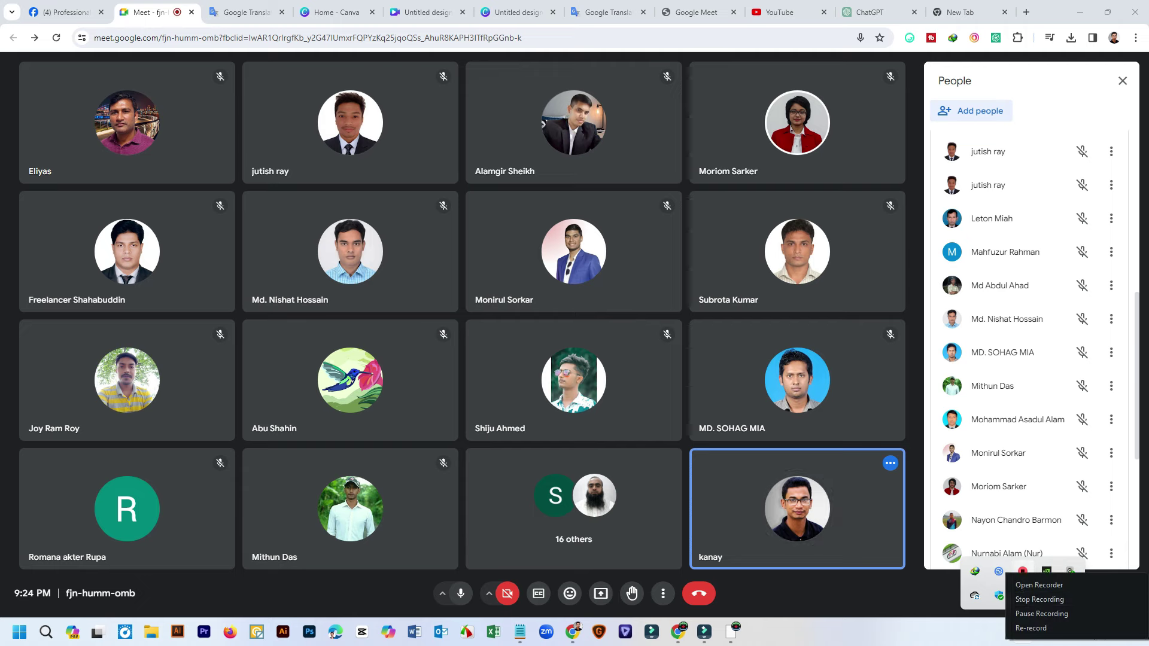
click(1041, 614)
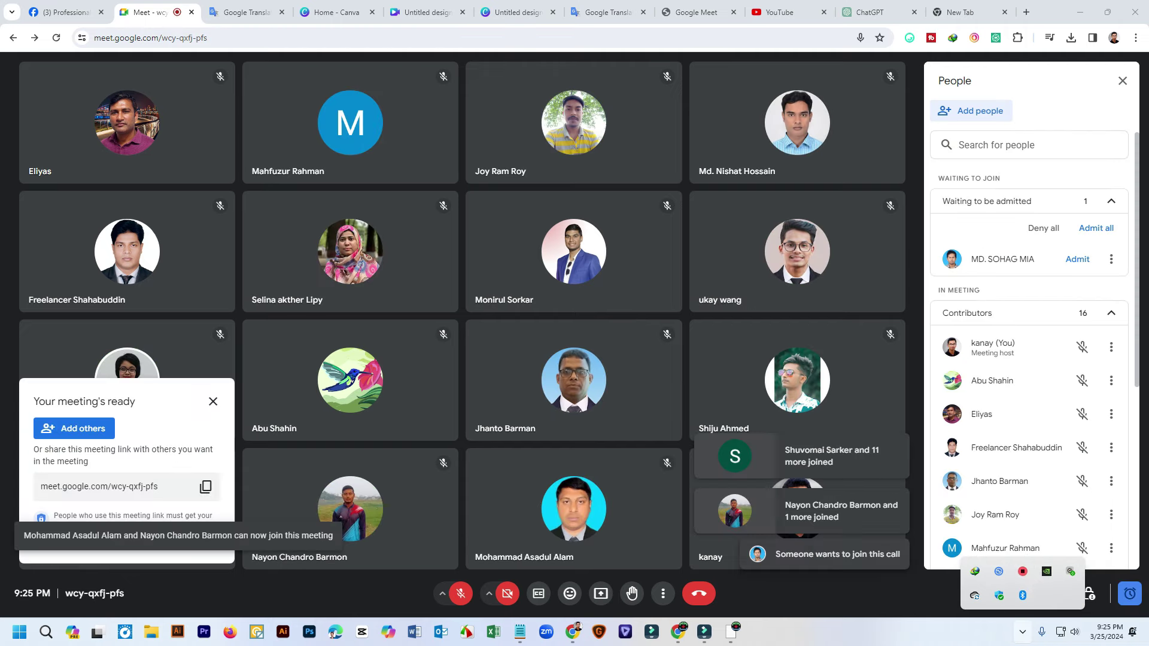
Admit everyone waiting to join the new Meet call one by one and check the list of contributors
click(1078, 259)
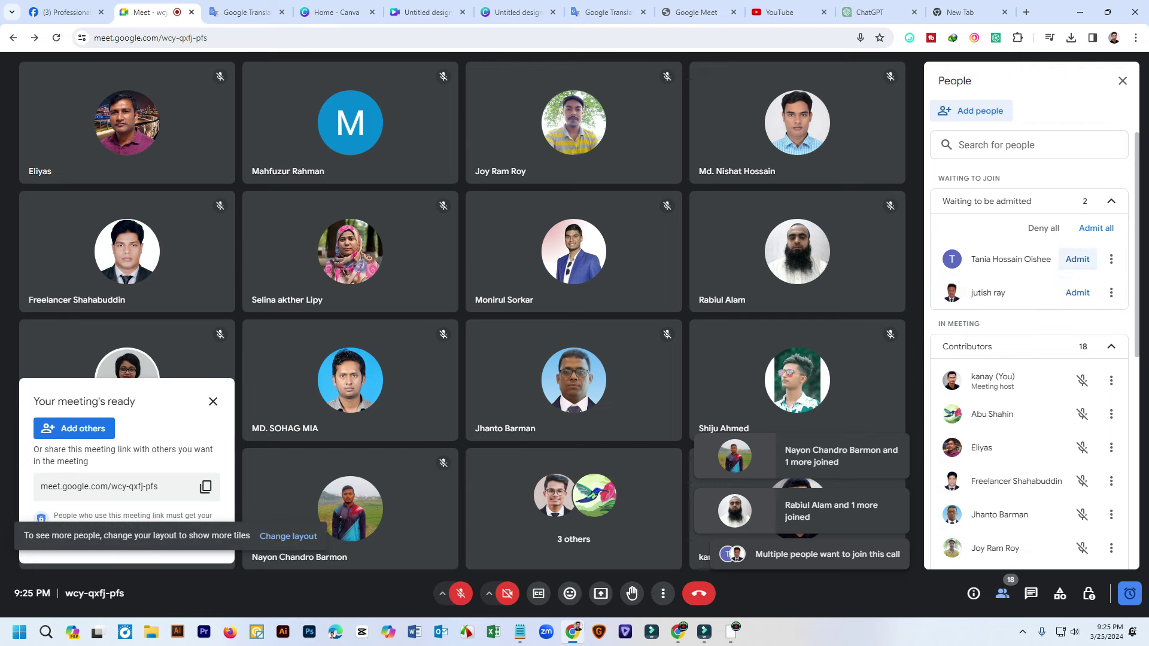
click(1077, 259)
click(1077, 260)
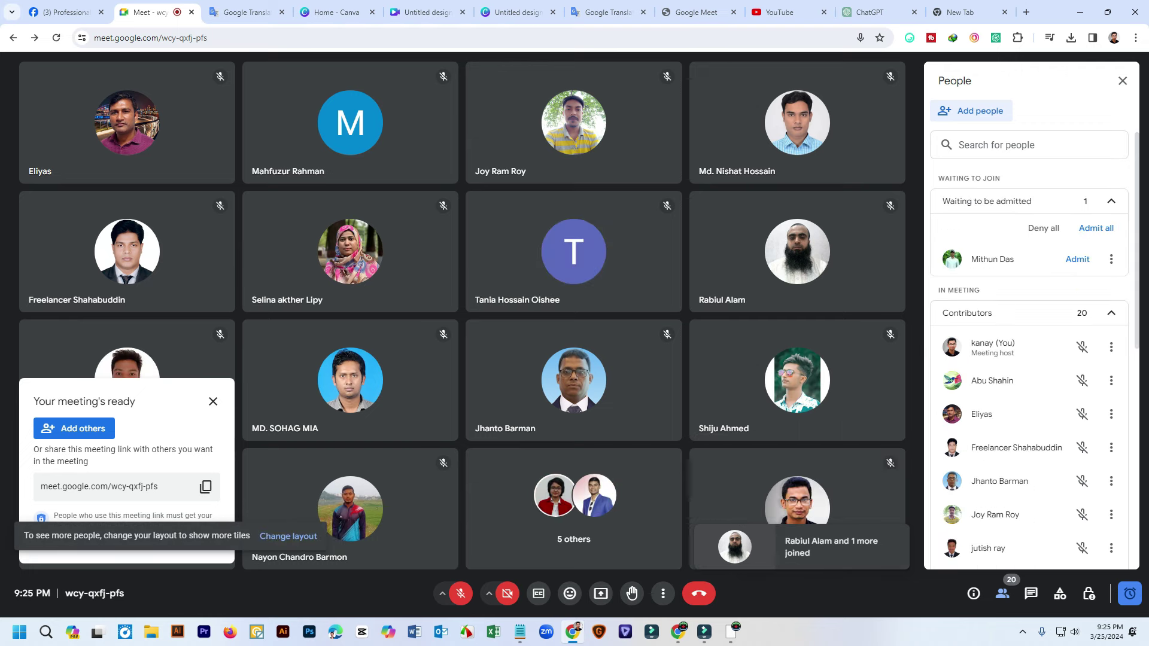
click(1077, 260)
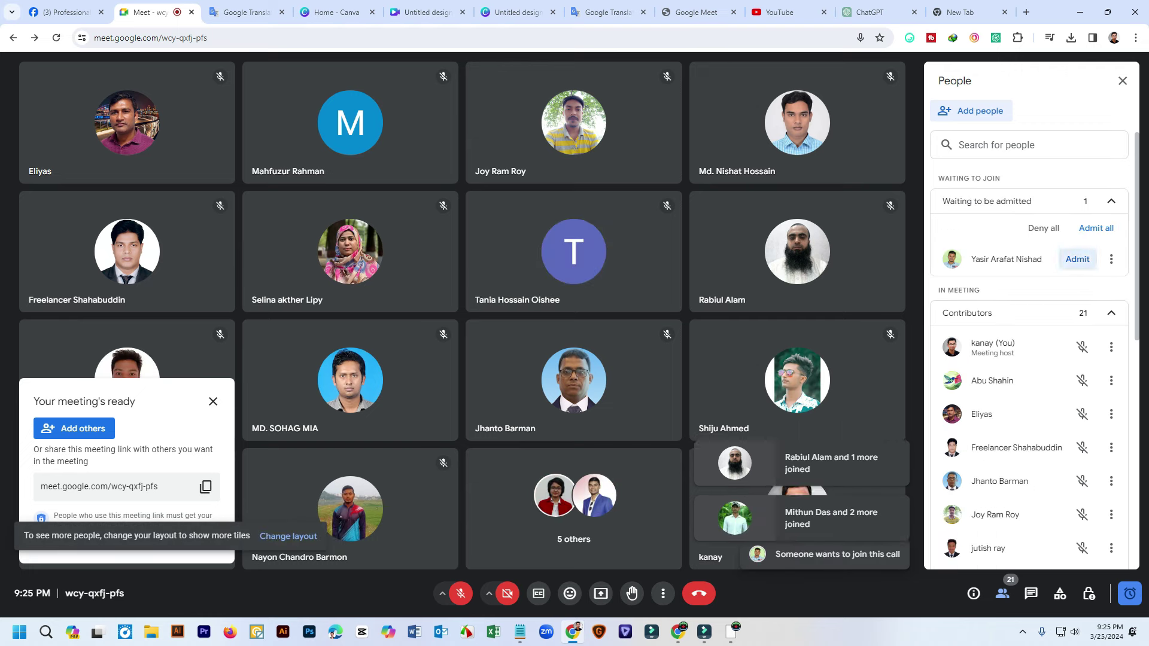
click(1077, 259)
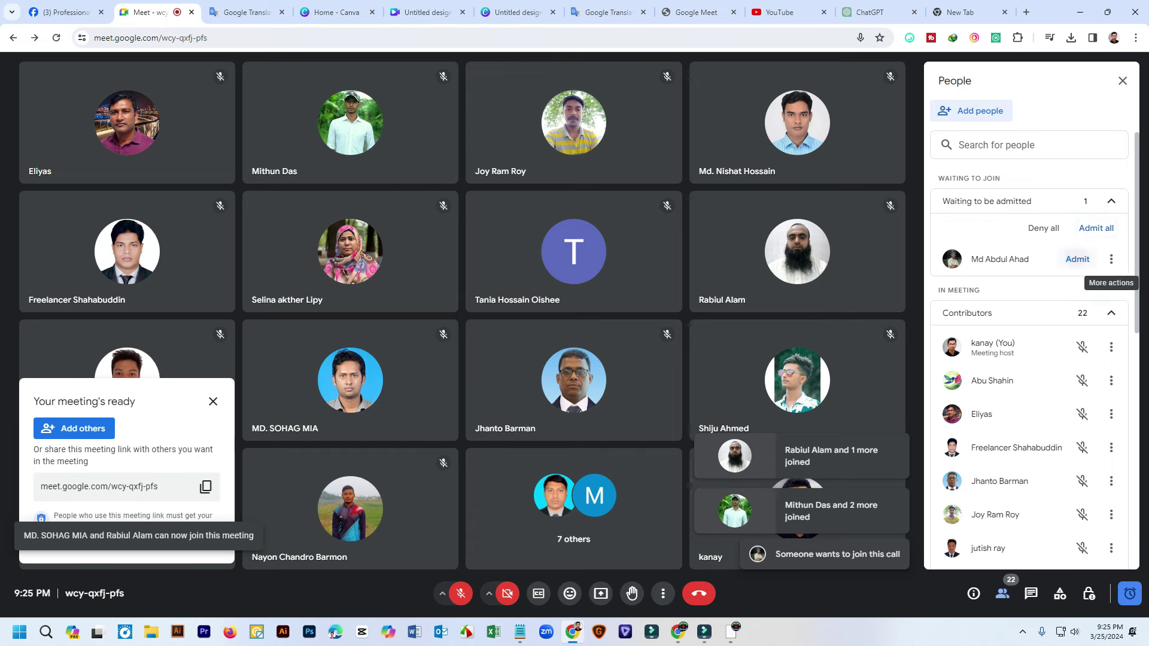
click(1078, 260)
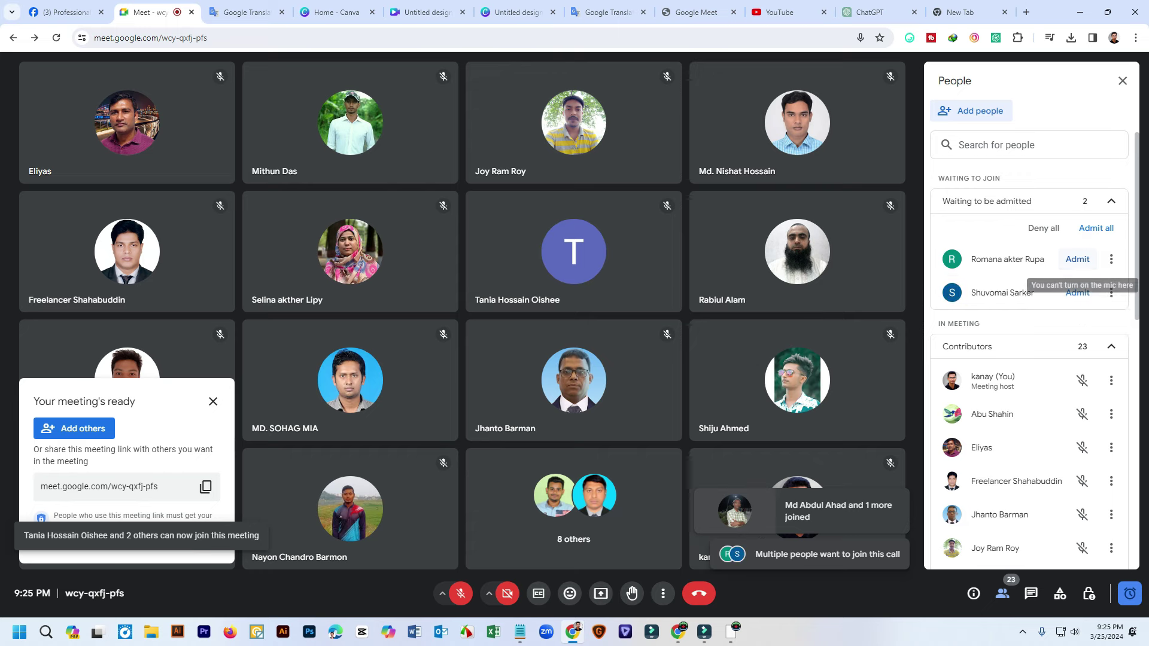
click(1077, 259)
click(1078, 259)
click(1077, 259)
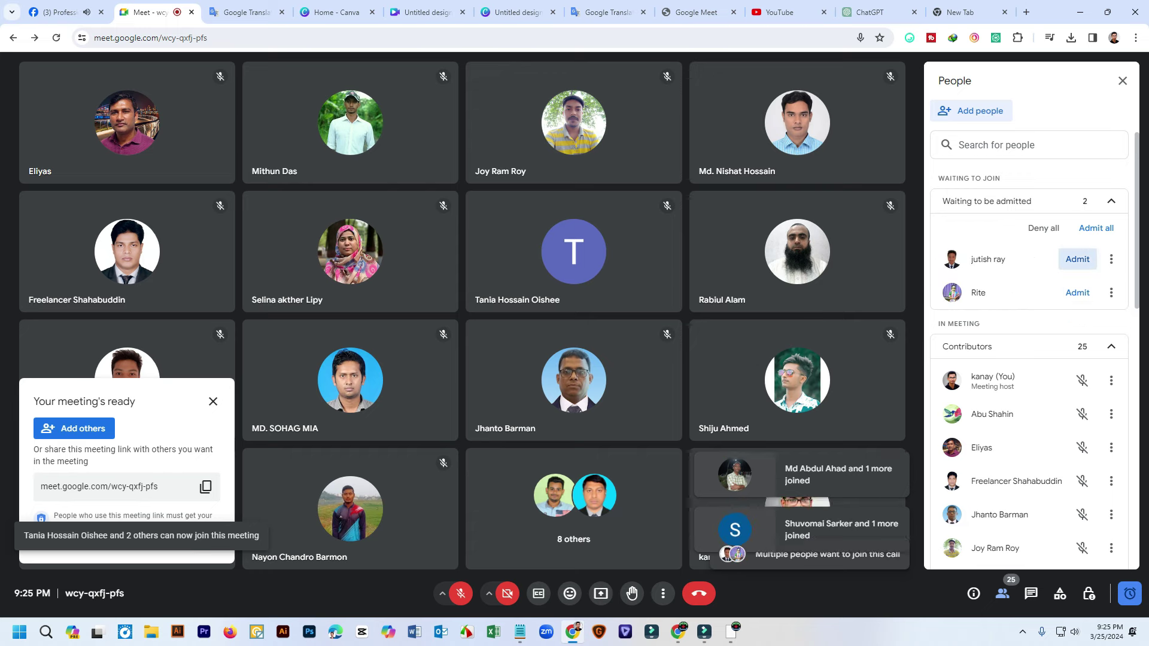
click(1077, 259)
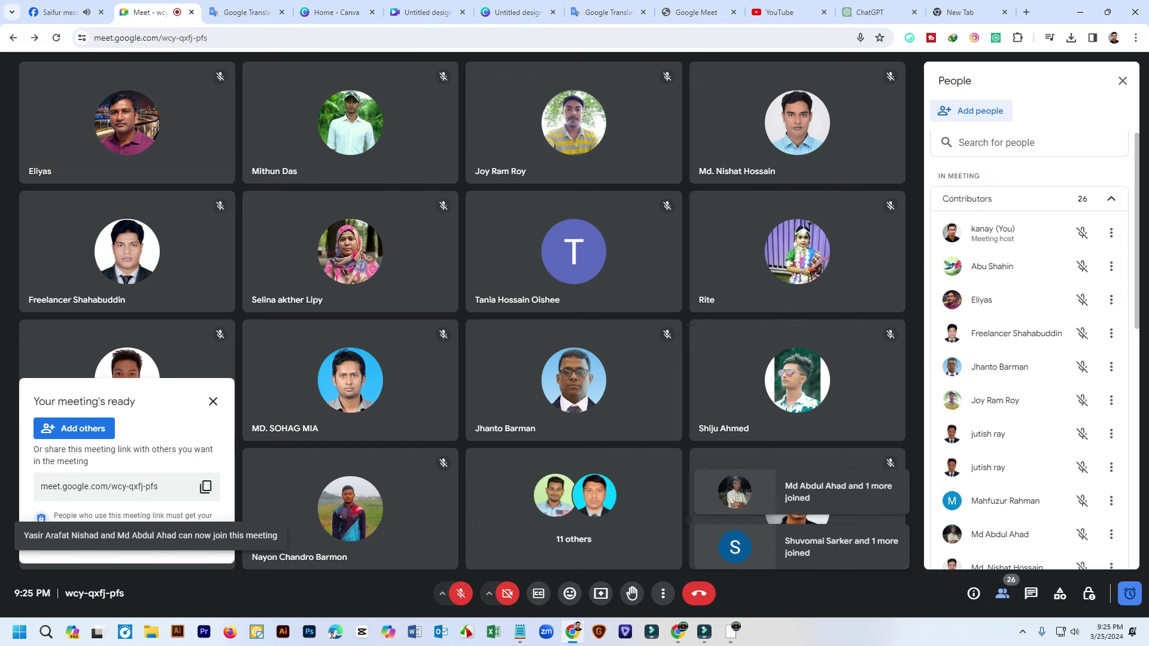
scroll(1029, 350, down, 8)
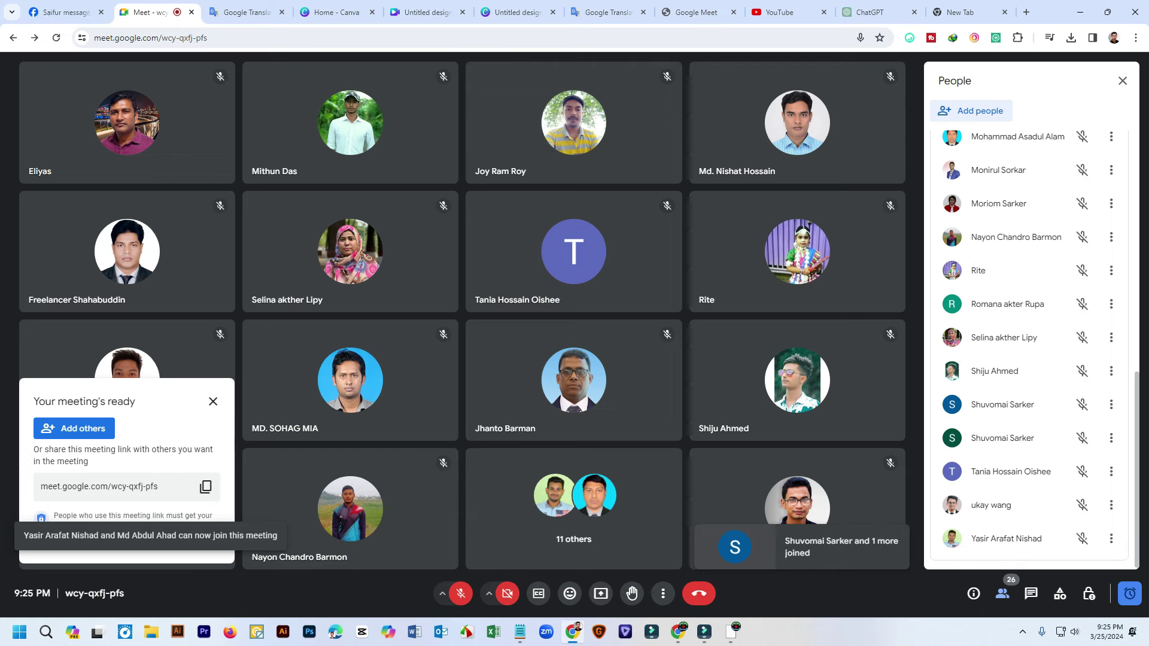
scroll(1029, 350, up, 8)
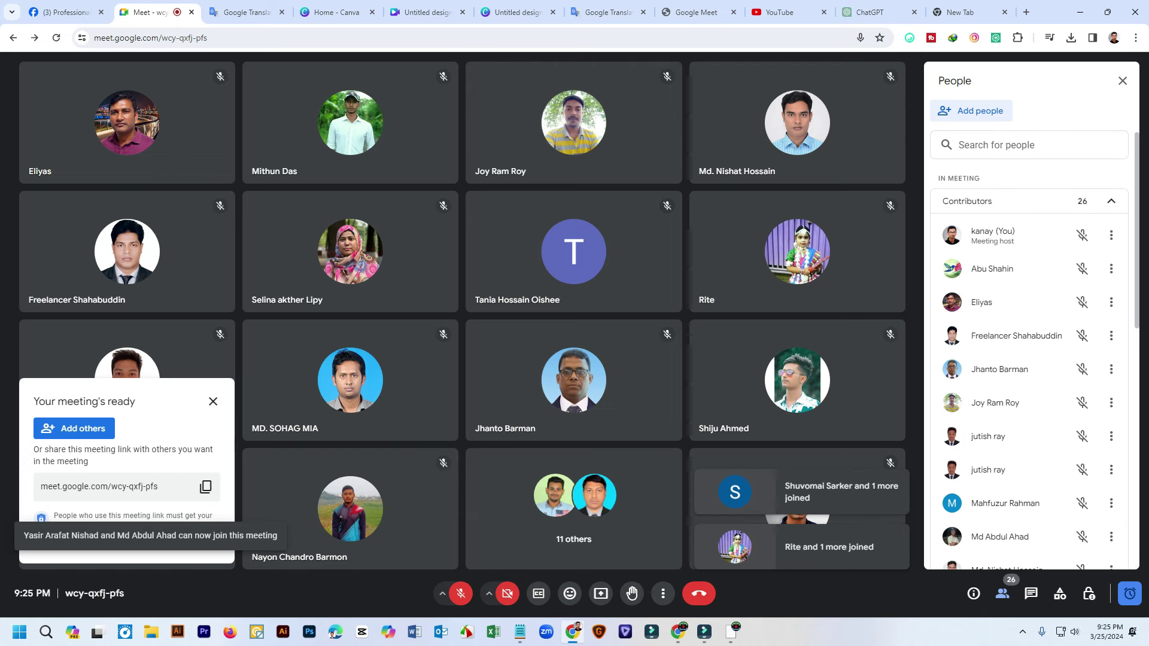
Unmute the microphone in the Meet call and close the meeting-ready card and the participant list
key(ctrl+d)
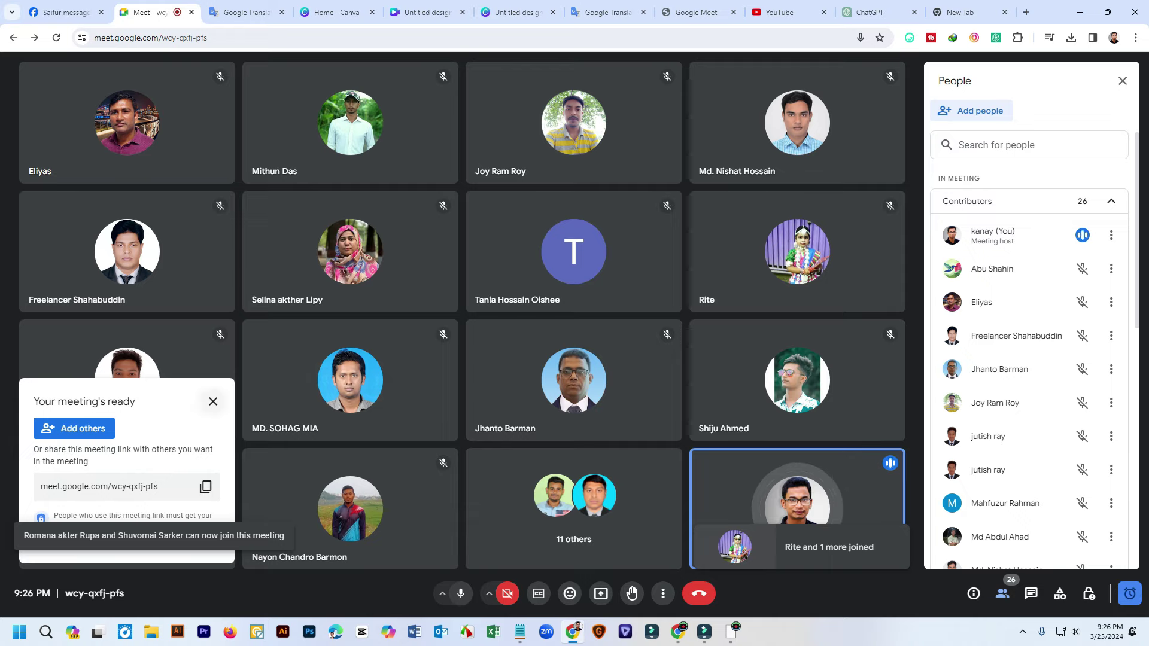
click(213, 402)
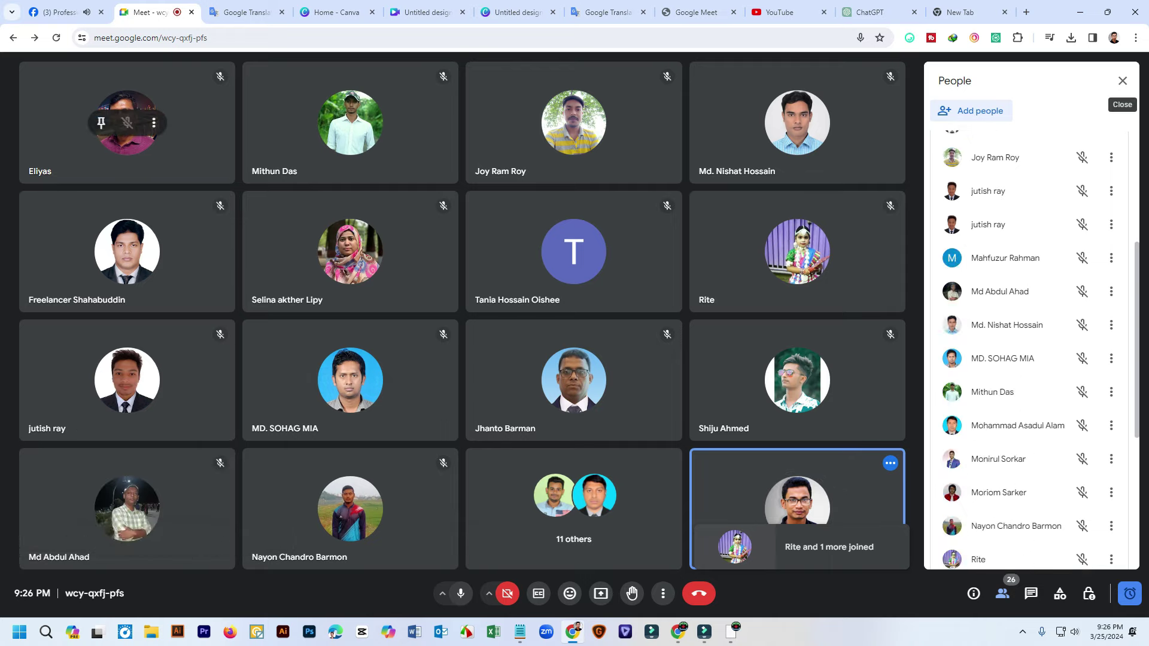
click(1122, 80)
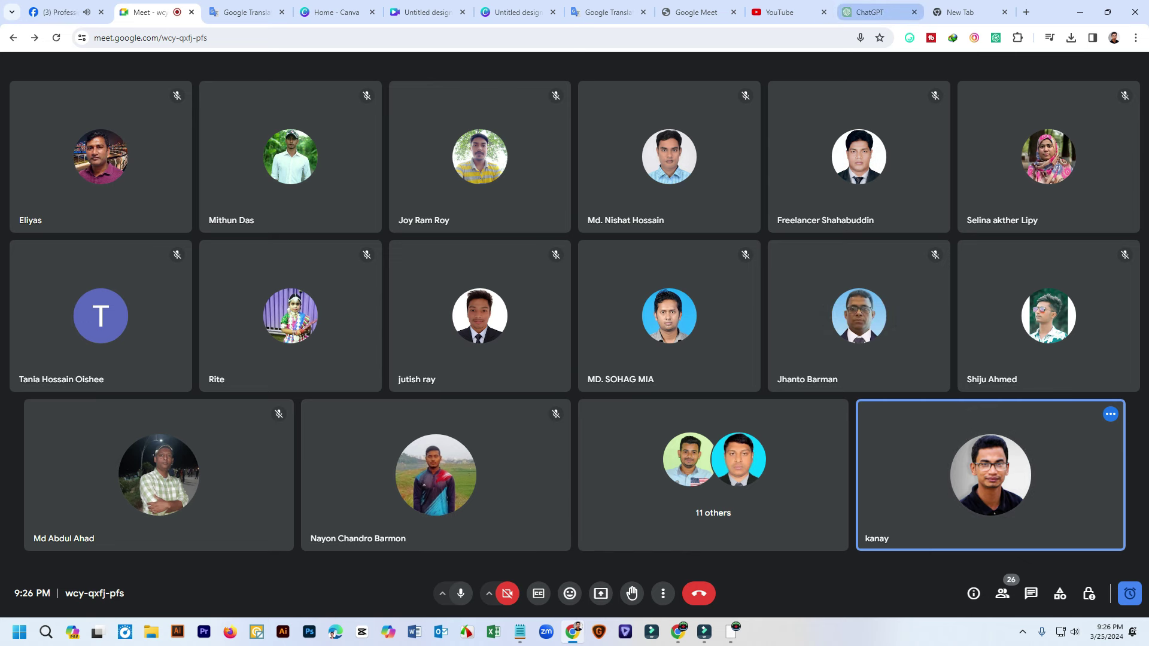
Present the entire screen in the Meet call and admit the two participants who ask to join
click(1067, 549)
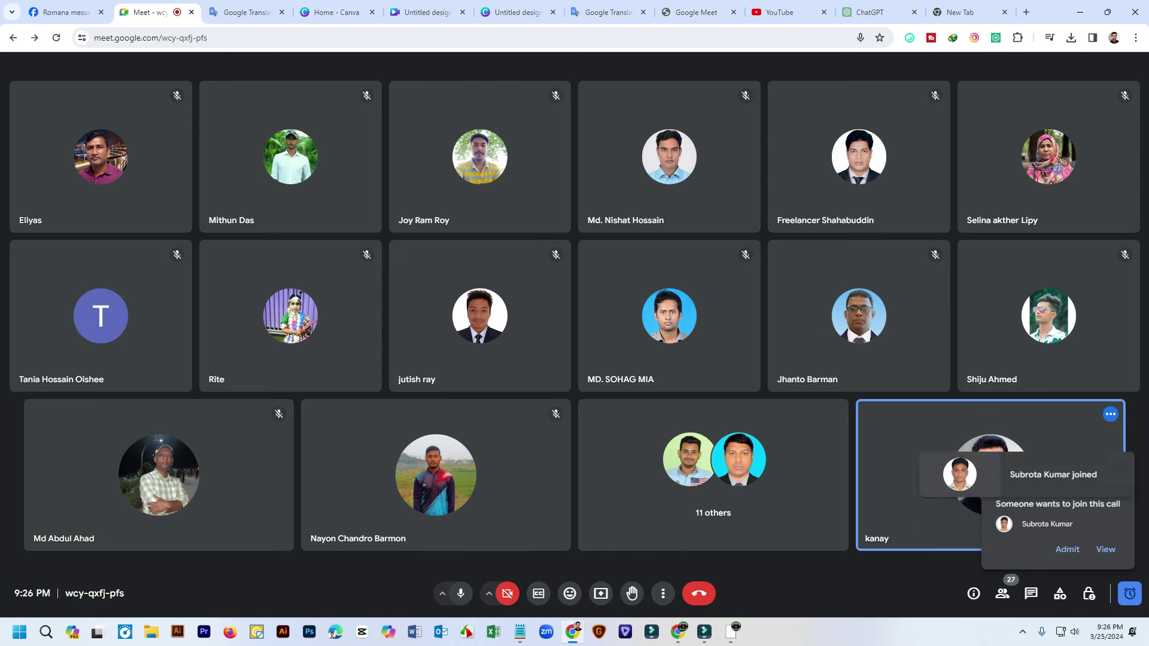
click(600, 593)
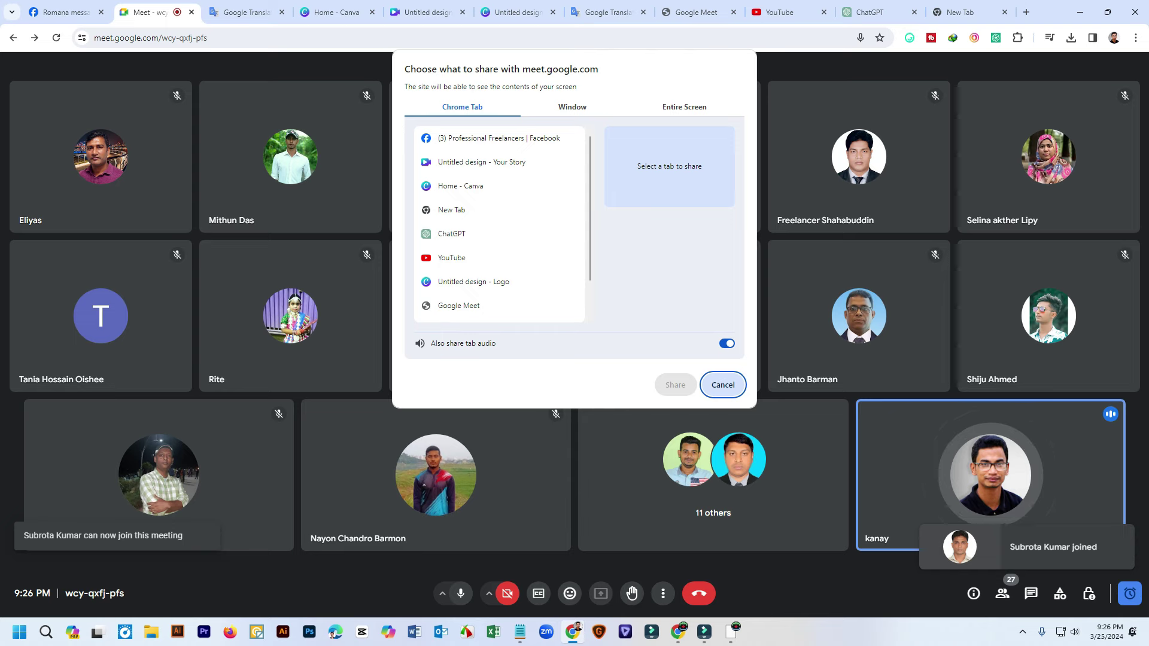
click(683, 106)
click(493, 193)
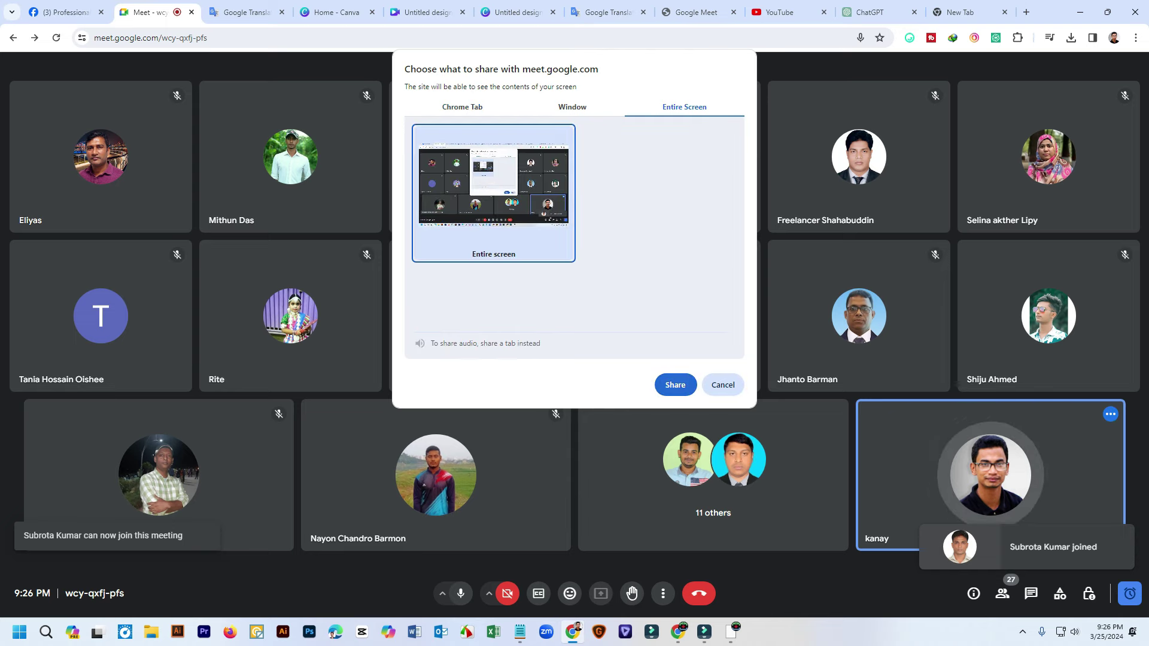
click(675, 385)
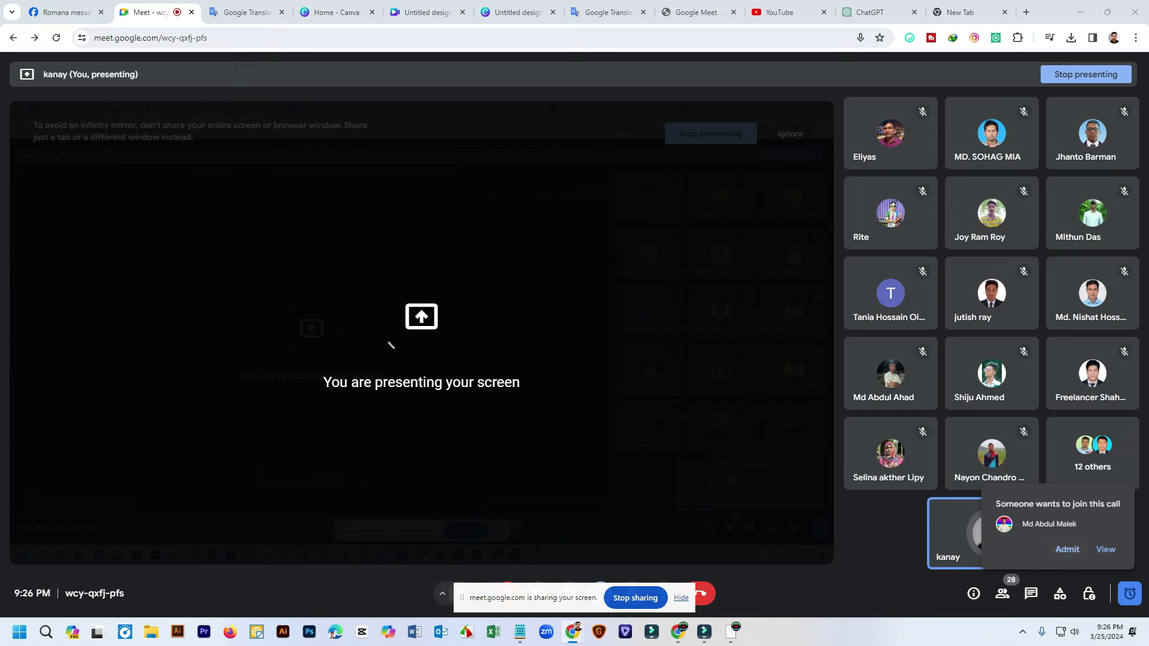
click(1067, 549)
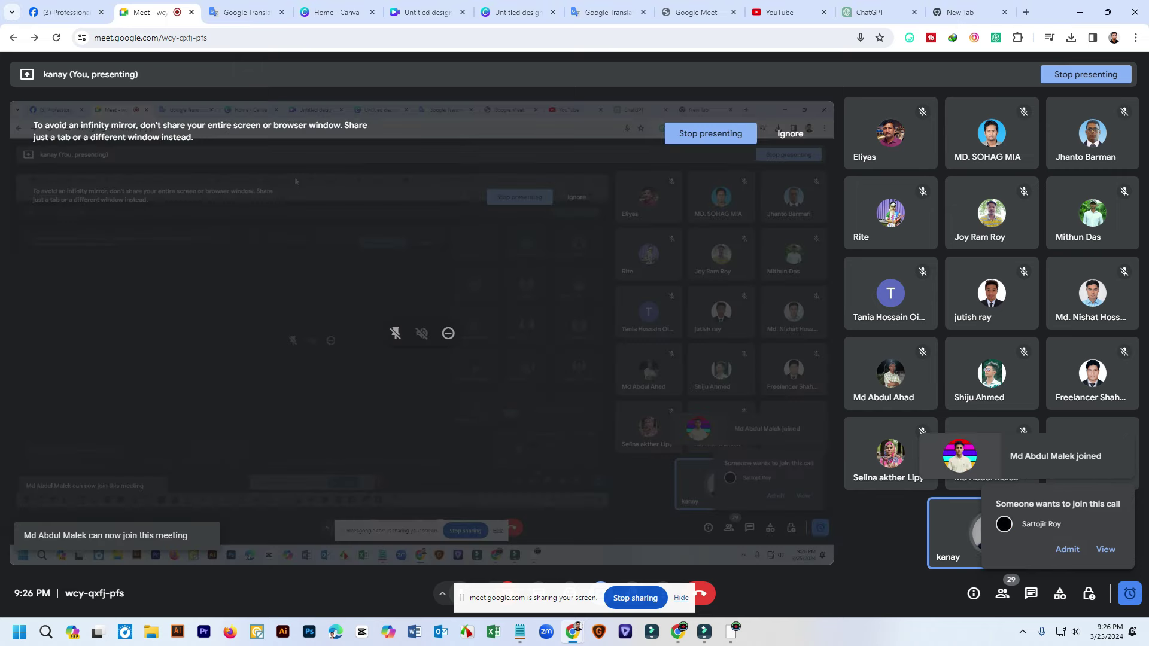
Return to the Canva story design and set the page background to the red from the logo's photo colors
click(332, 12)
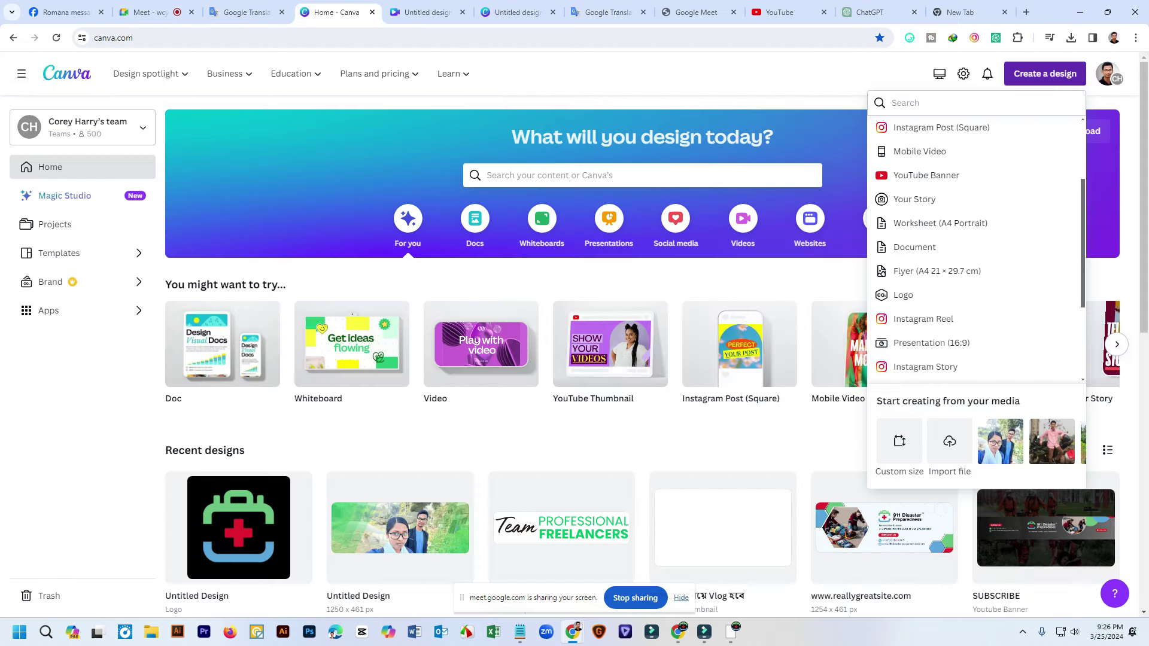
click(427, 12)
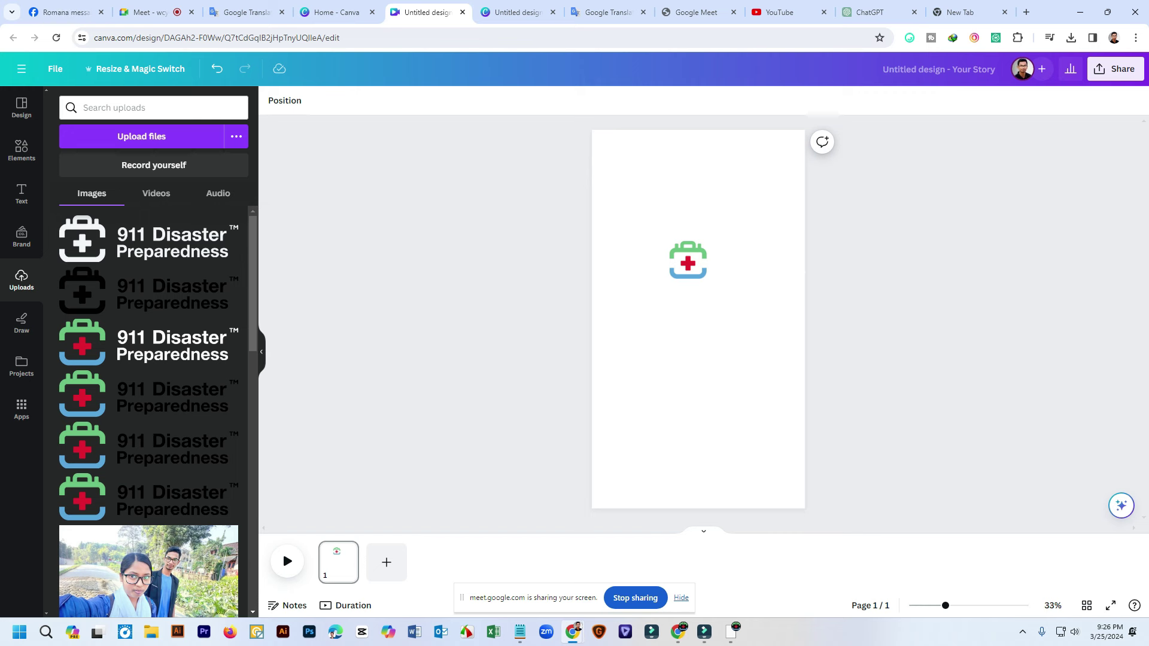
click(687, 260)
key(Escape)
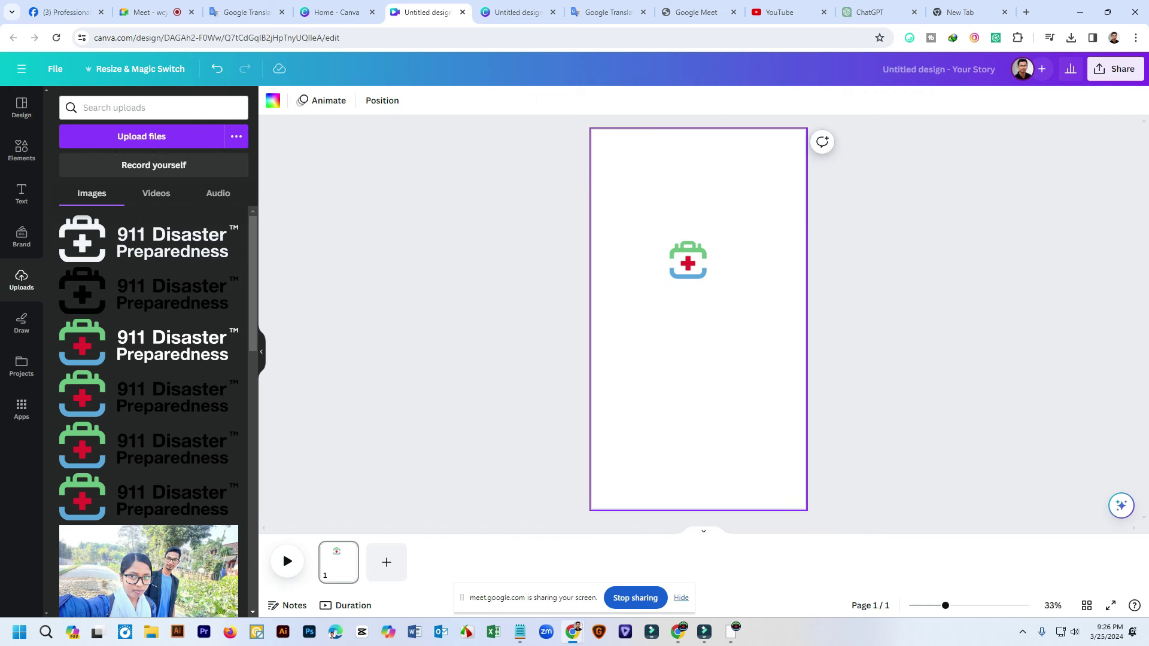
click(273, 101)
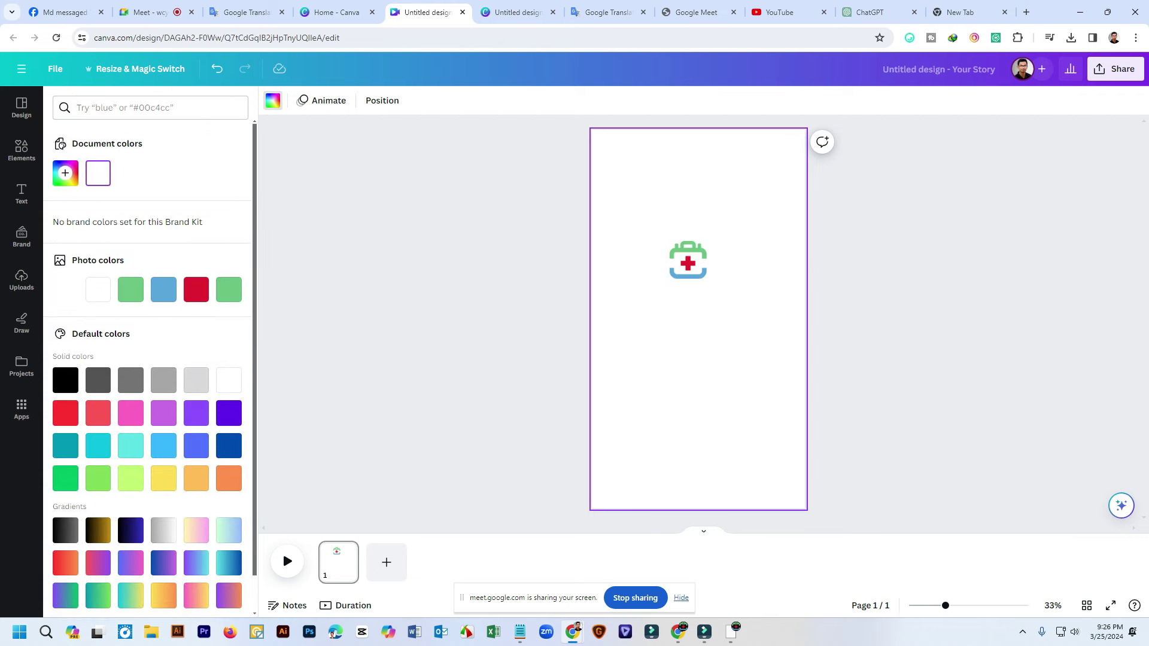
click(195, 290)
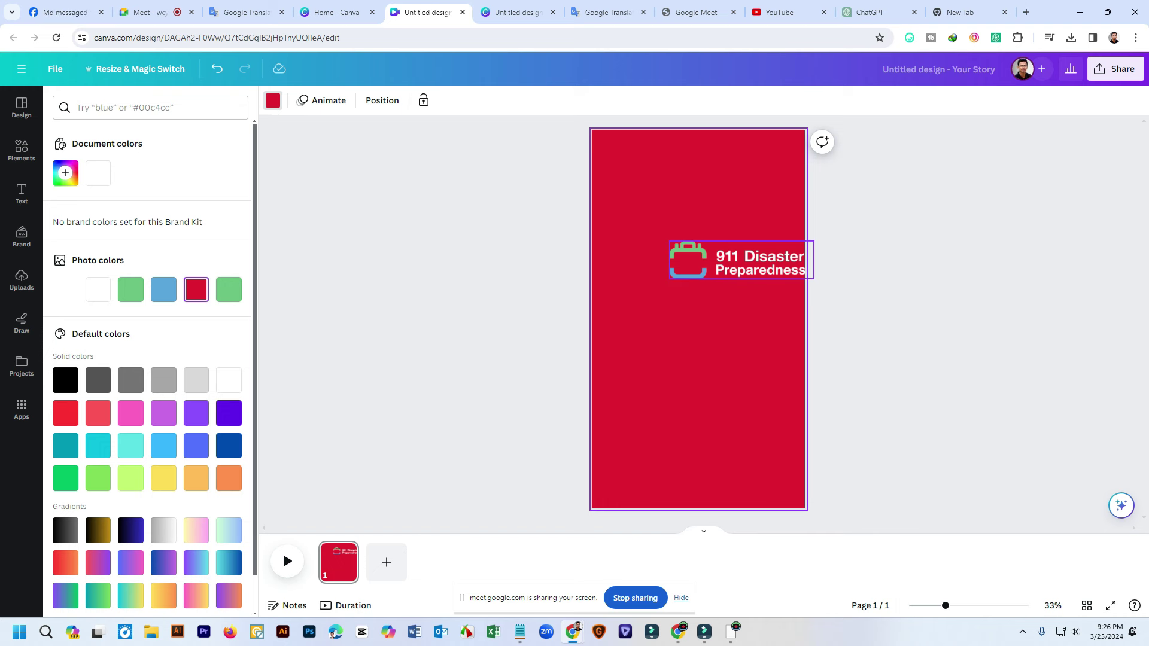
Add a second page to the story and delete the logo from page 1
click(386, 562)
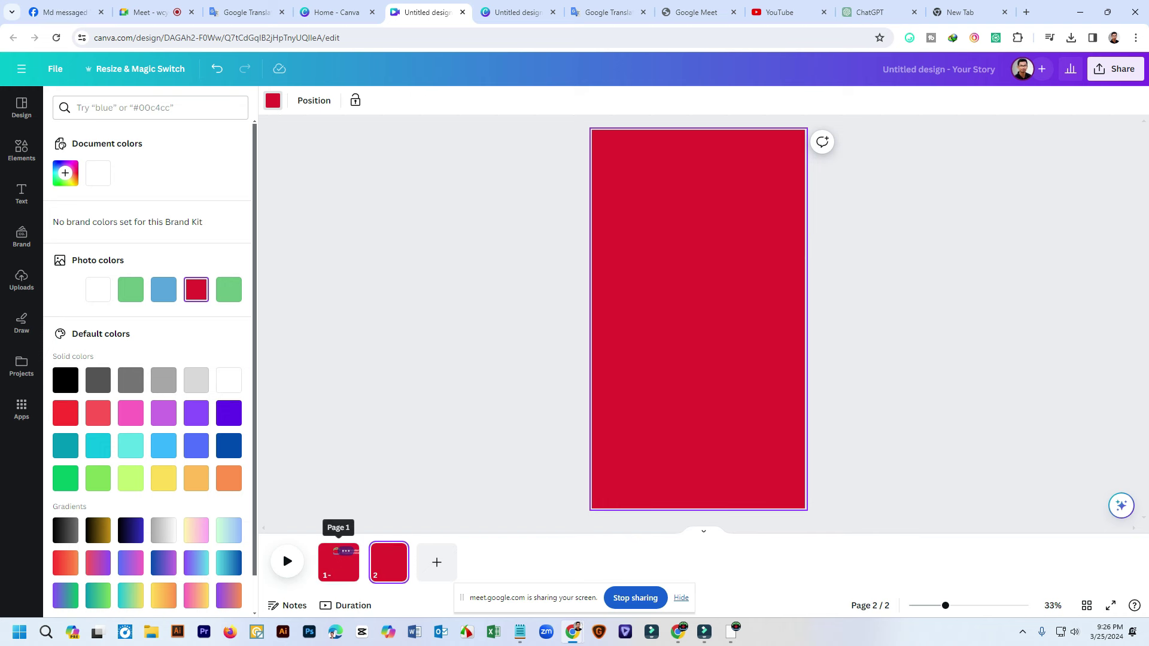
click(338, 562)
click(741, 260)
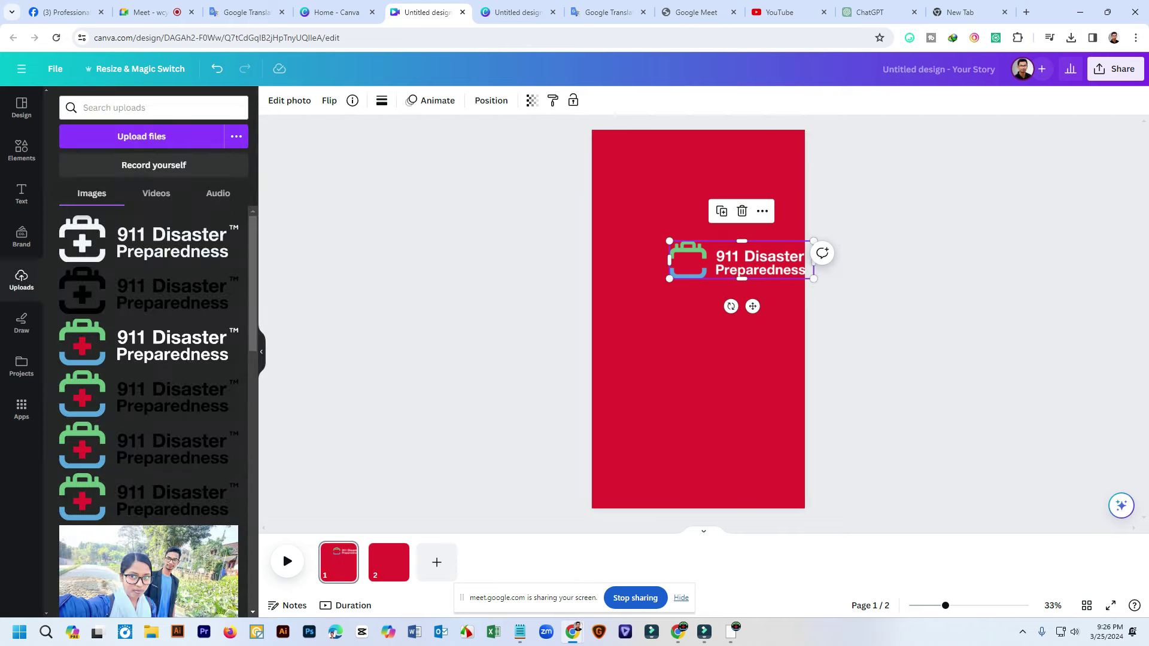
key(Delete)
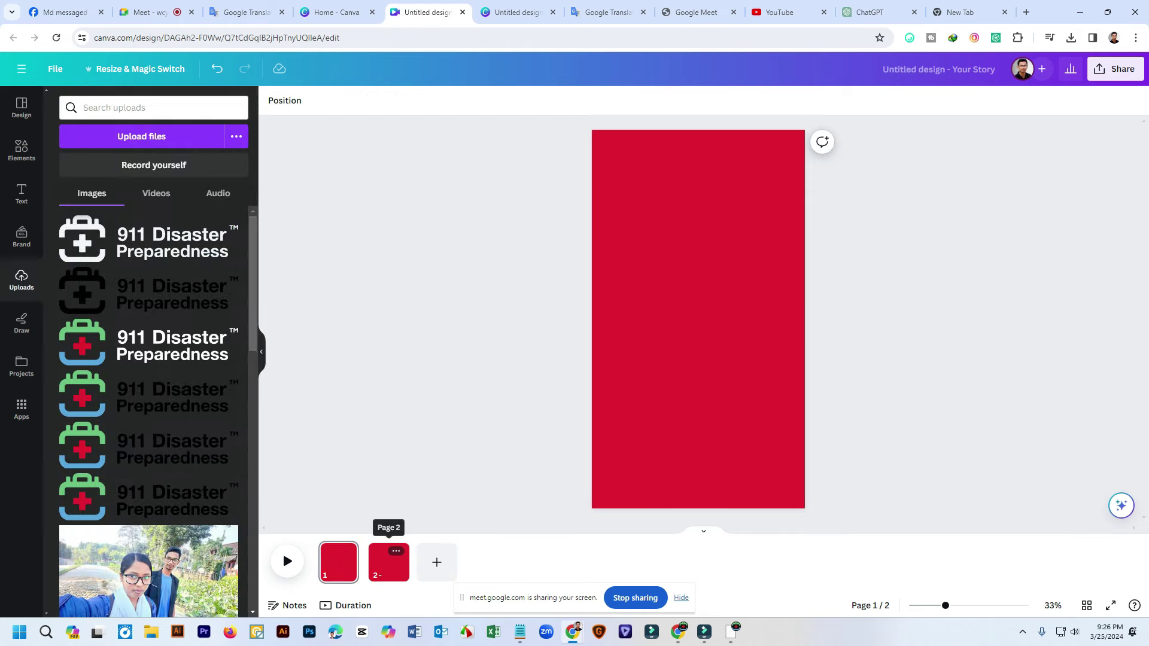
Place the colored 911 Disaster Preparedness logo with white text on page 2 and set that page's background to the logo's green
click(389, 566)
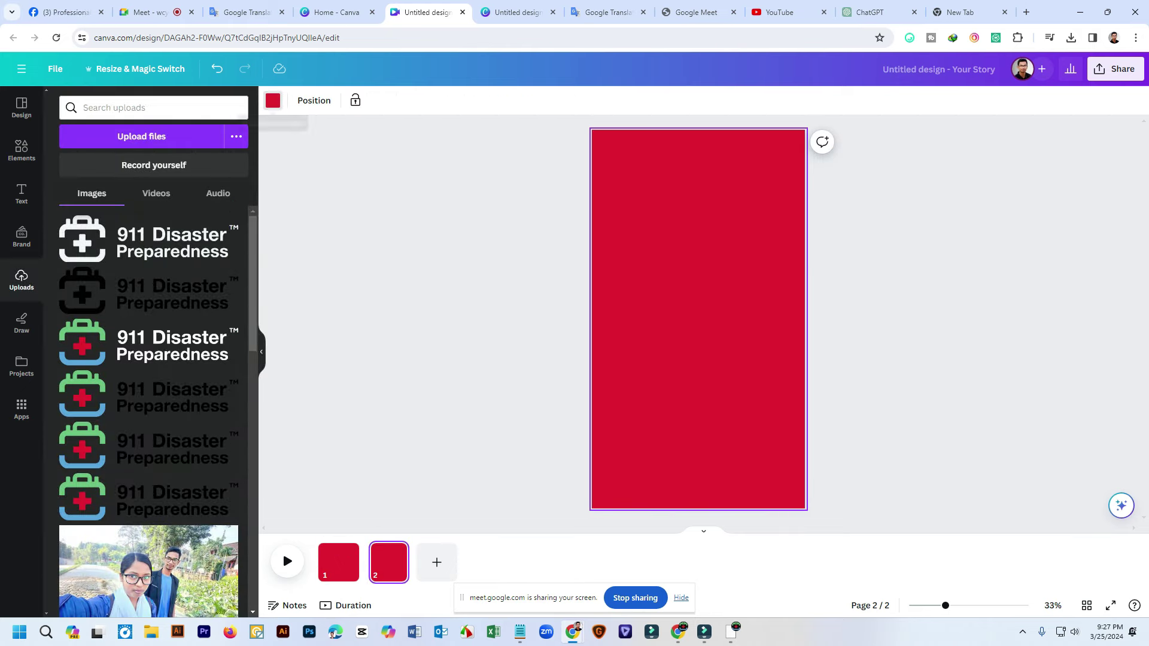
click(273, 101)
click(22, 280)
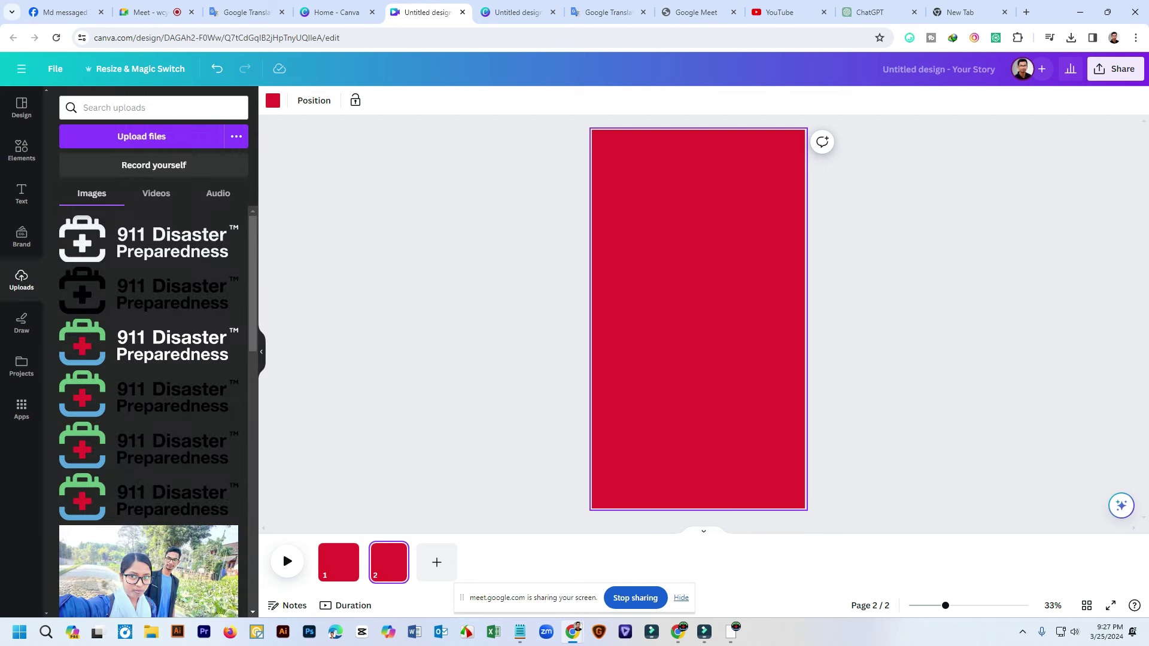
click(143, 344)
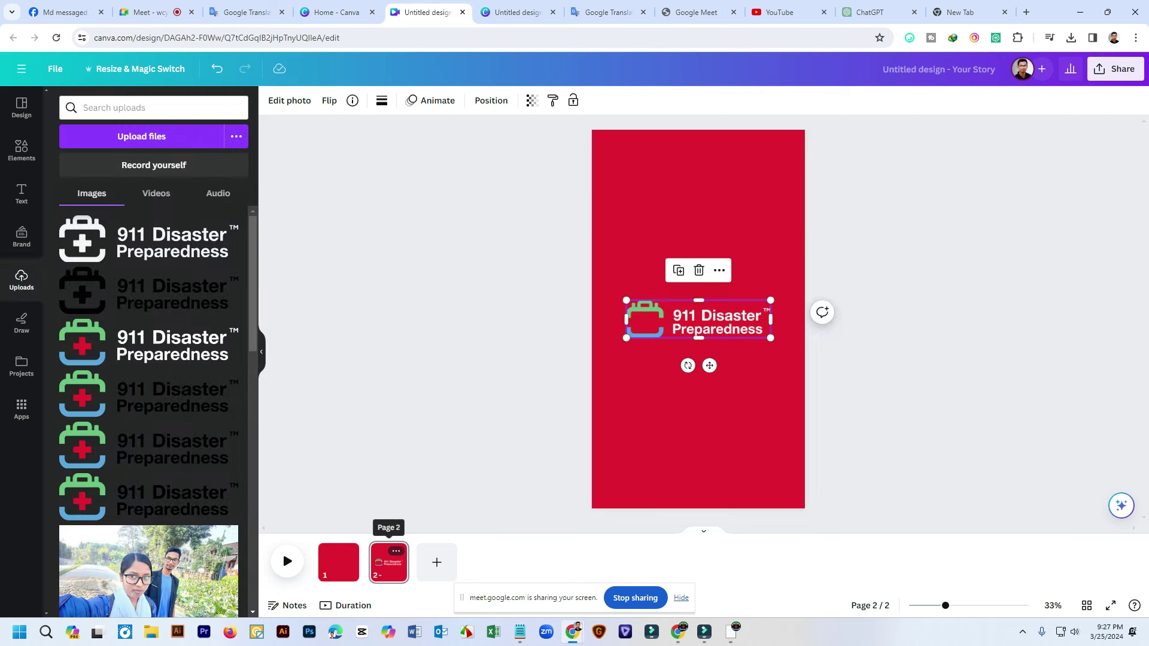
click(389, 563)
click(273, 100)
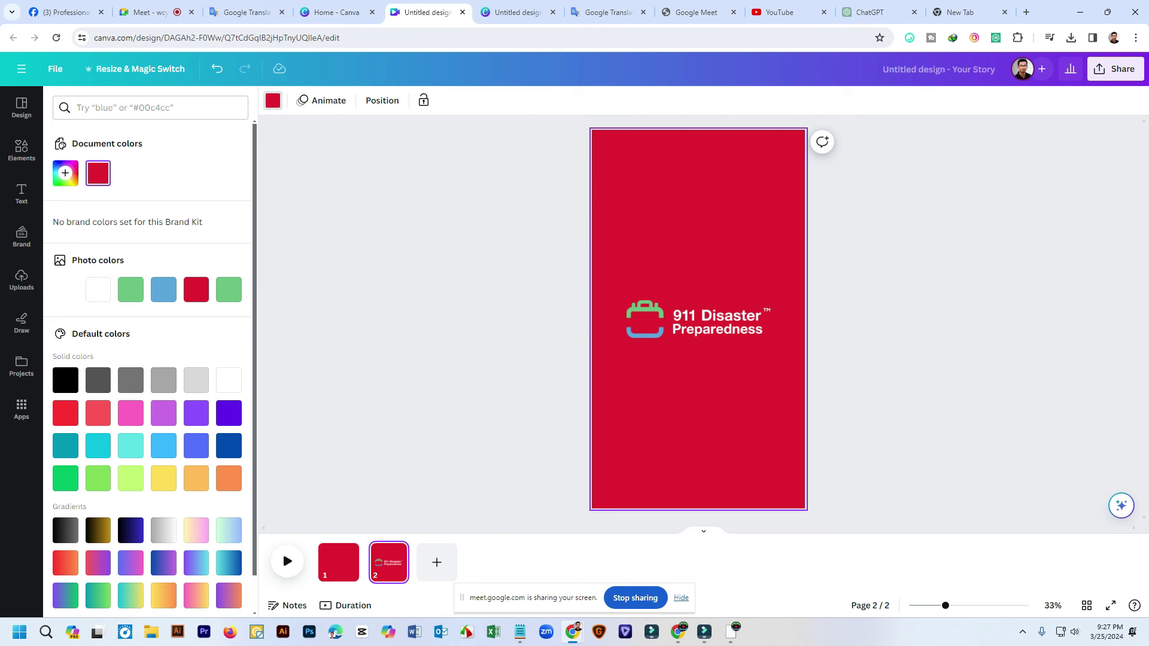
click(229, 289)
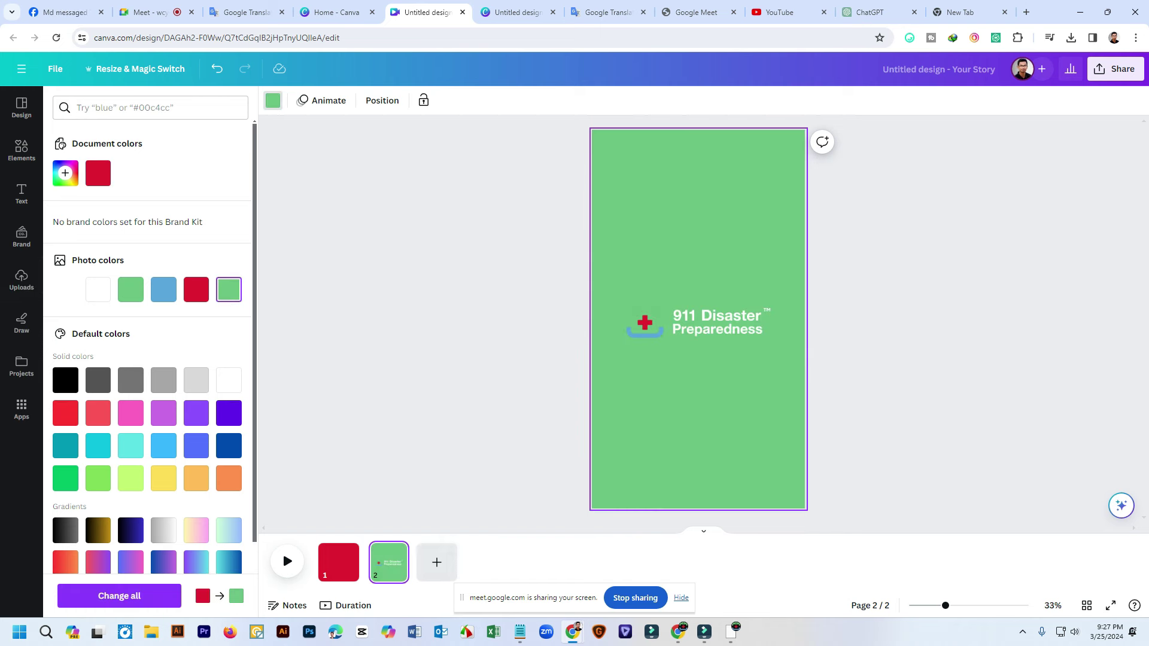
Add a third page to the story and delete the logo from page 2
click(437, 563)
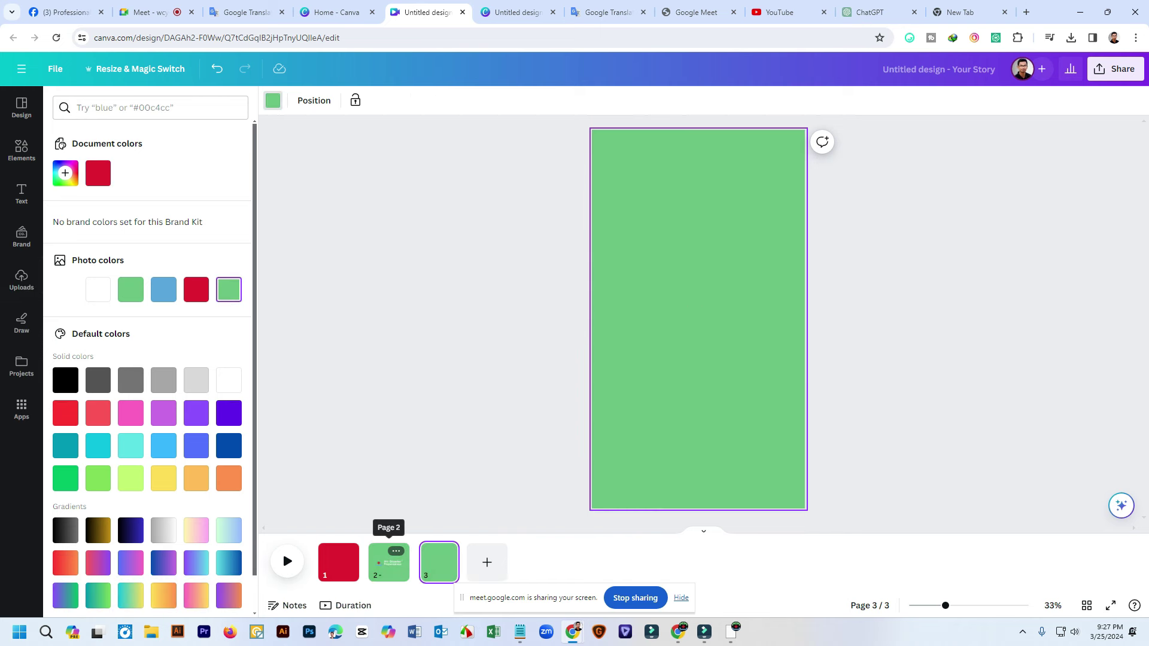
click(389, 563)
click(698, 319)
key(Delete)
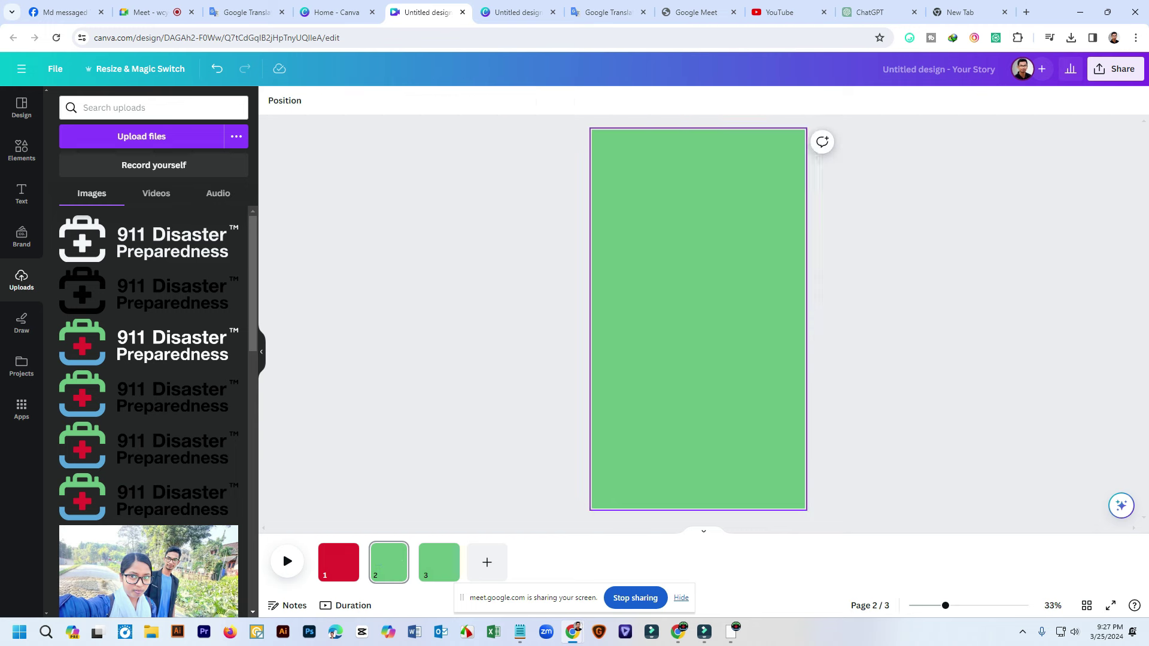
Paste the logo on page 3, set the page background to the logo's blue, and delete the logo again
click(440, 562)
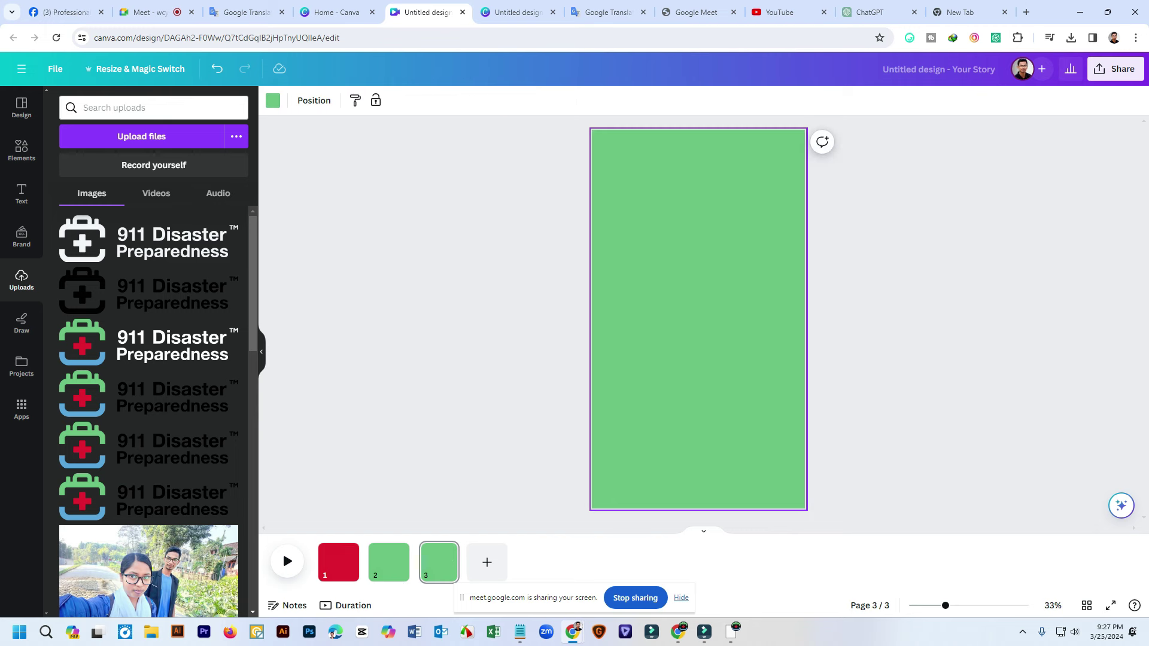
key(ctrl+v)
click(698, 419)
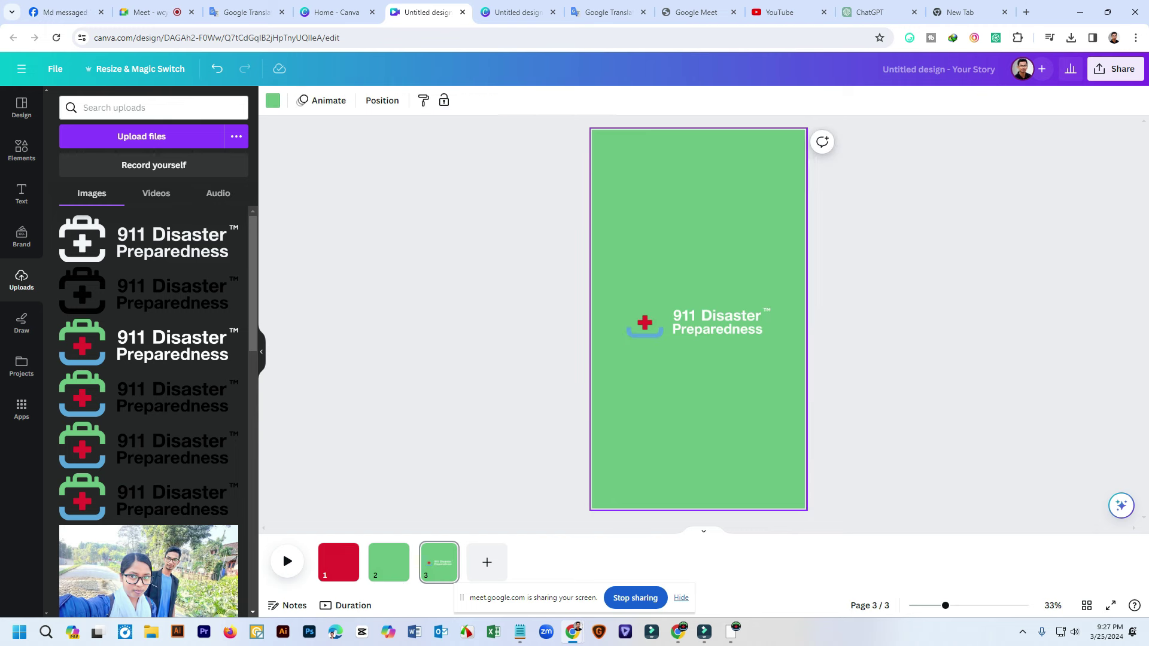
click(273, 100)
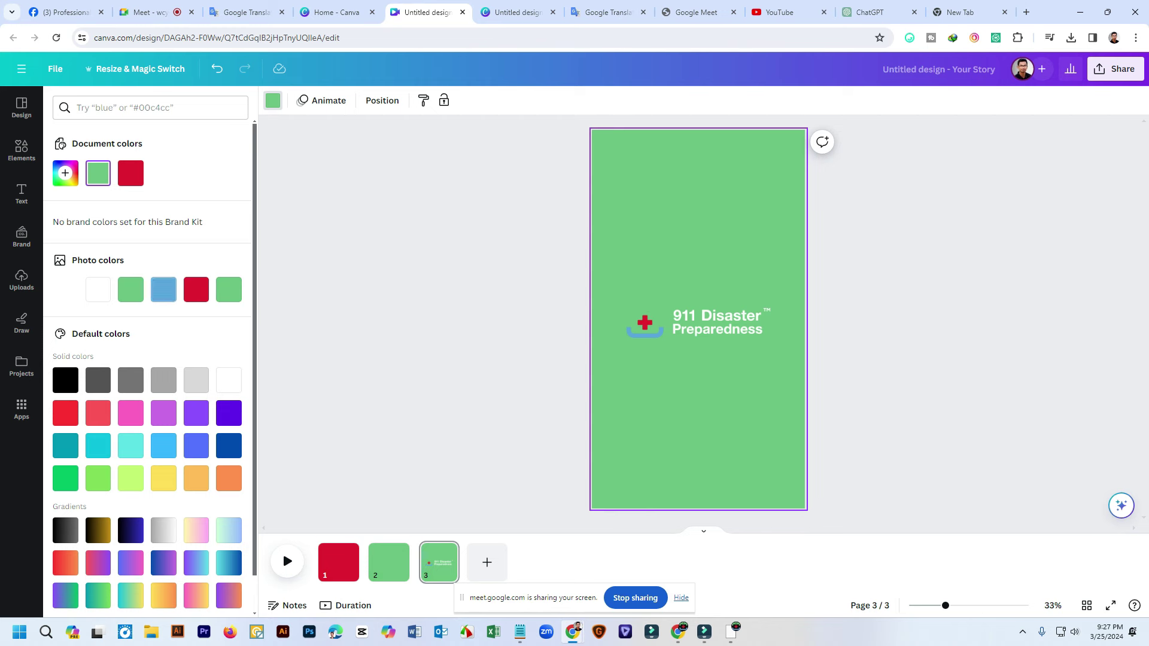
click(163, 289)
click(698, 319)
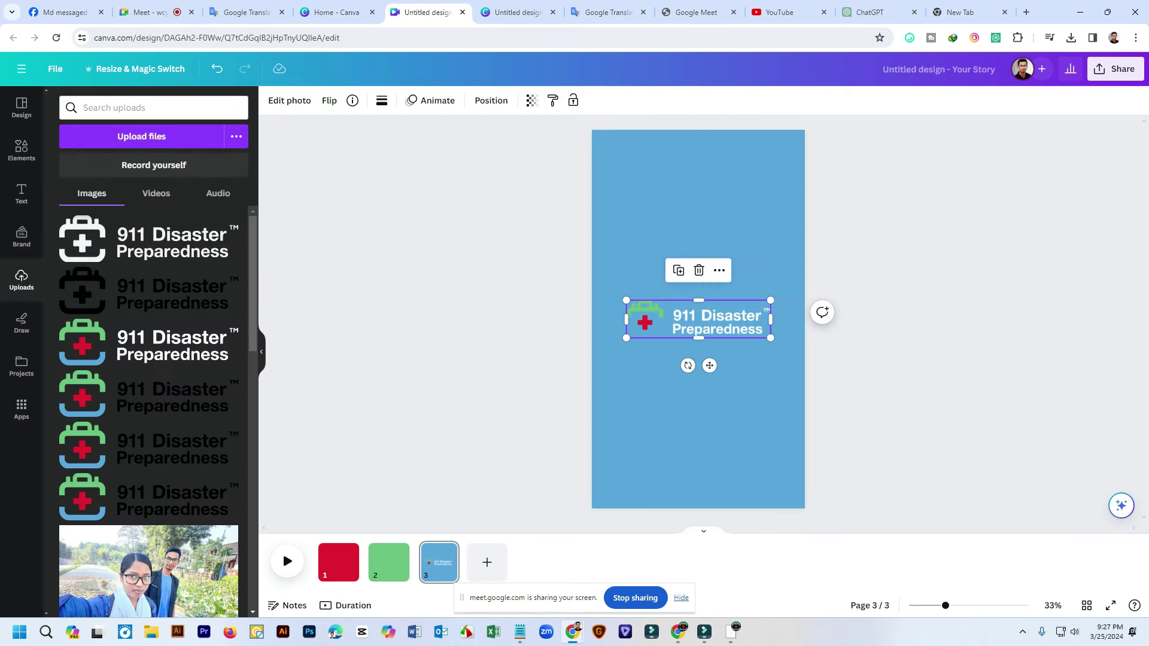
key(Delete)
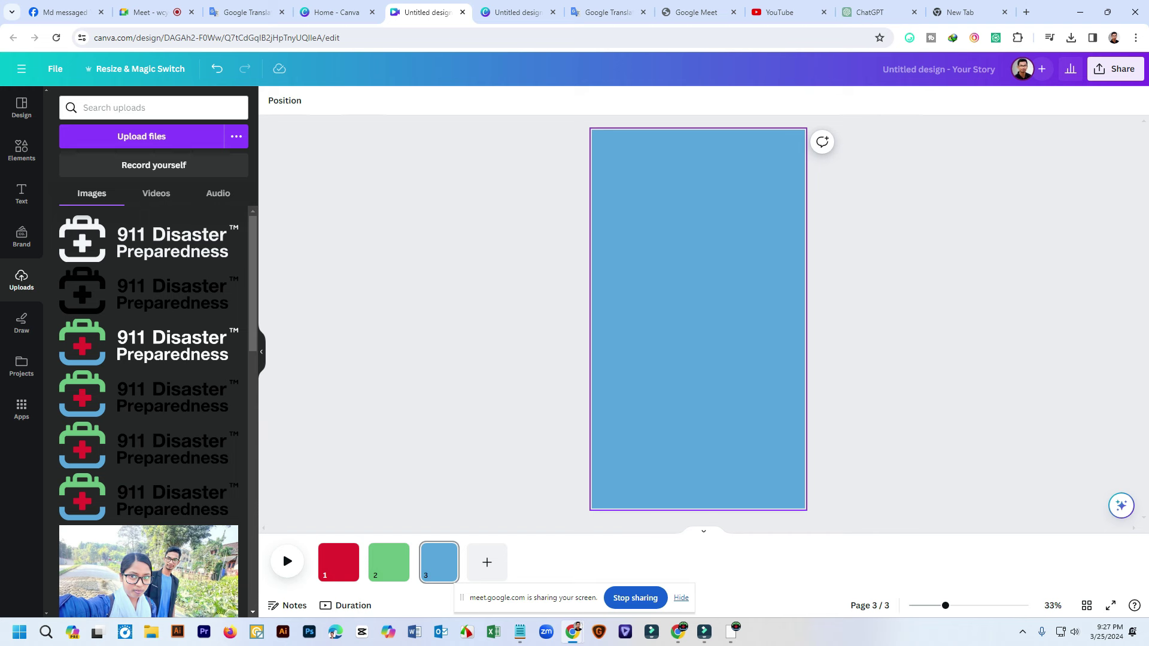
click(698, 319)
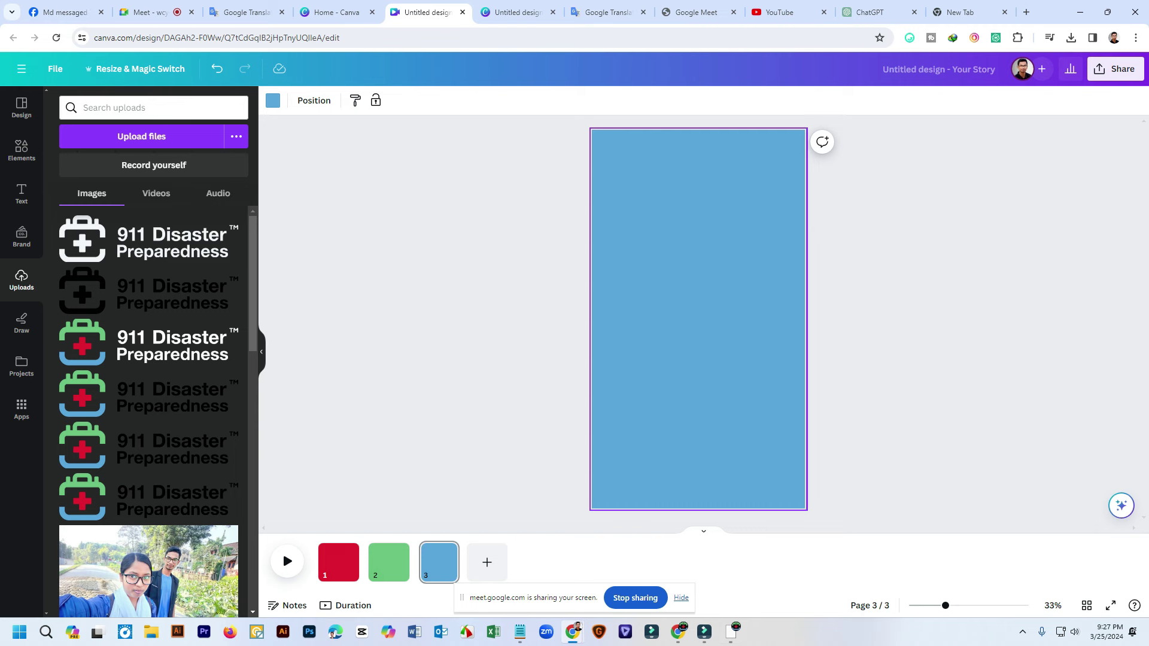
Switch to the 911 Disaster Preparedness Instagram profile, highlight the three service lines in its bio, and bring up the bio draft in Notepad
click(731, 631)
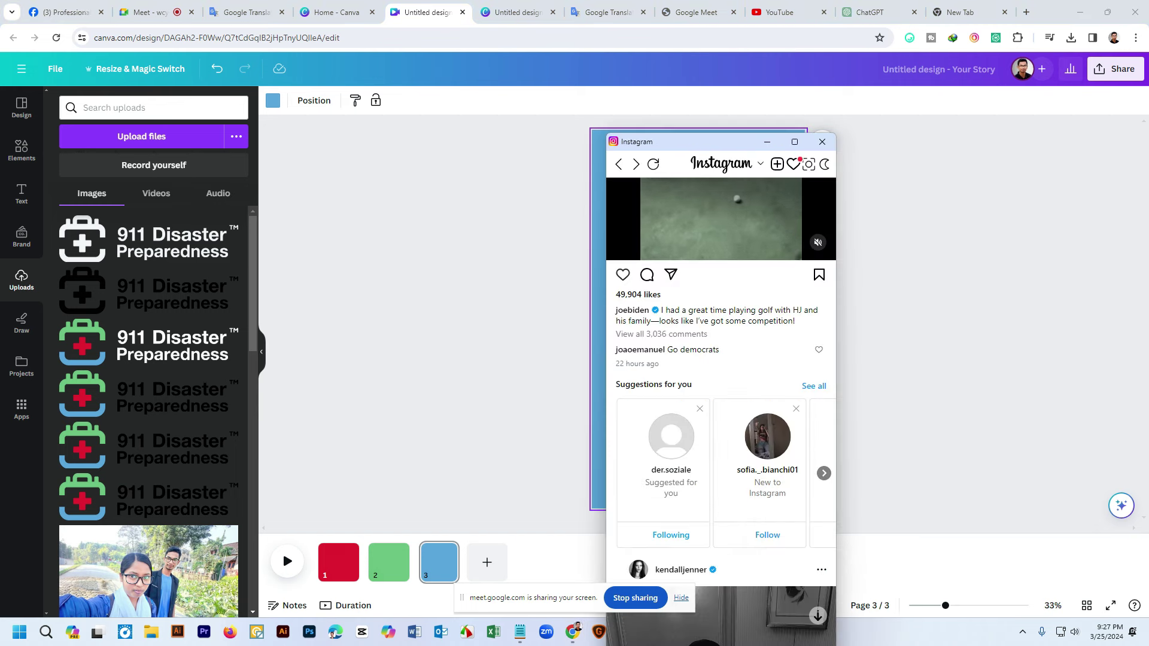
click(584, 353)
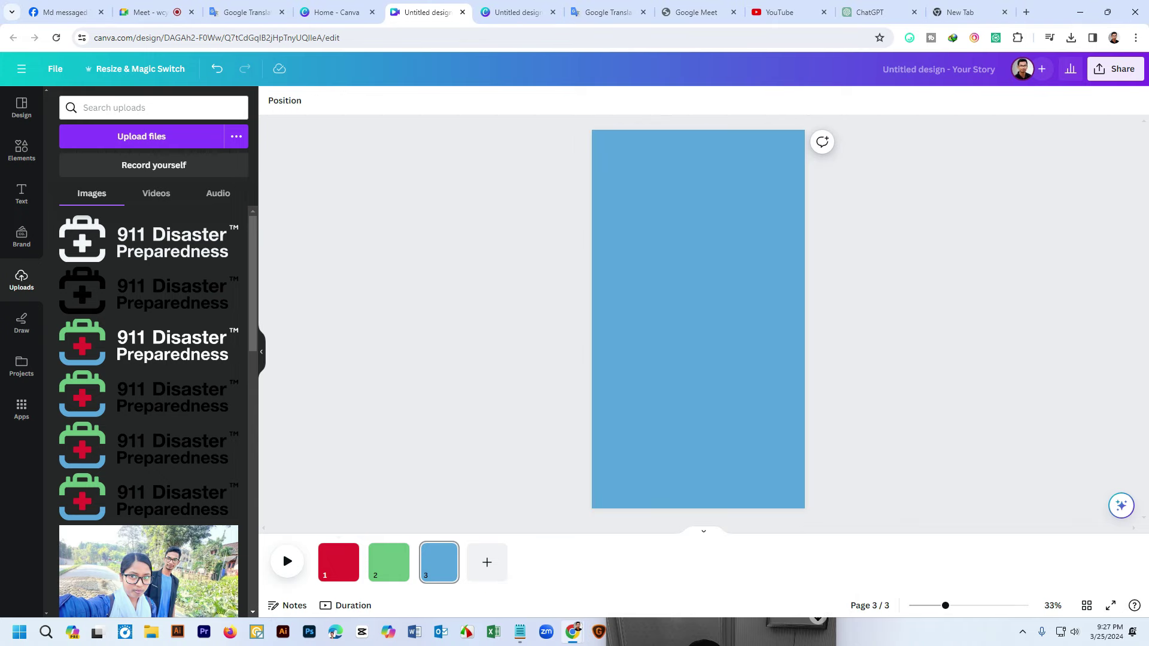
click(678, 632)
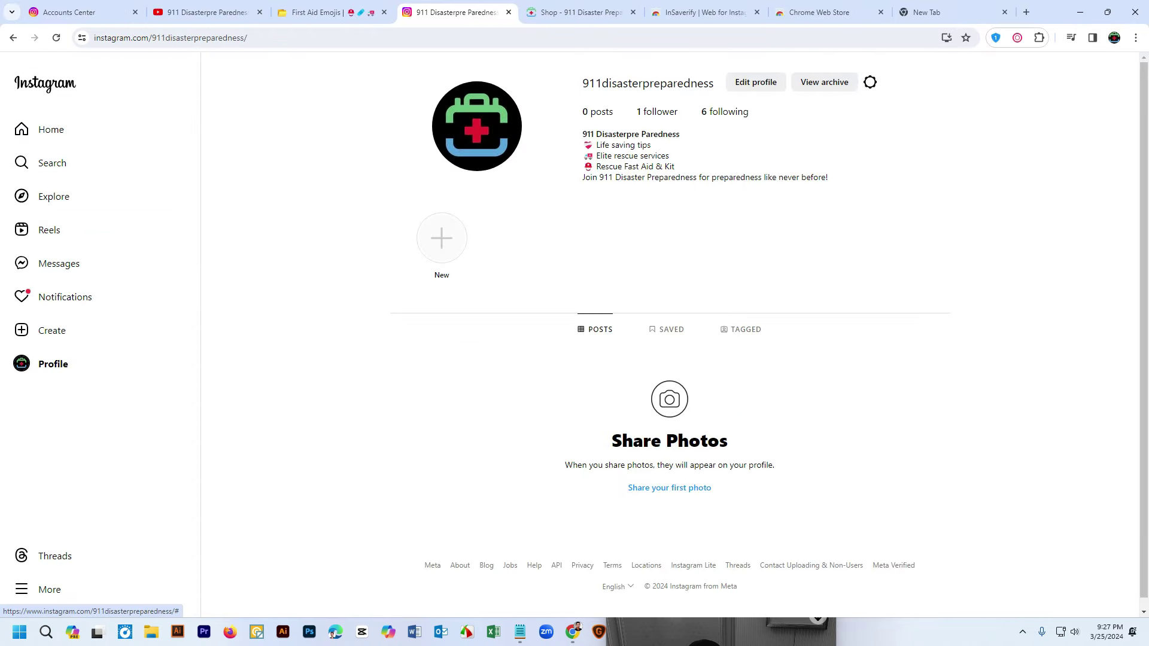
drag(670, 157, 614, 157)
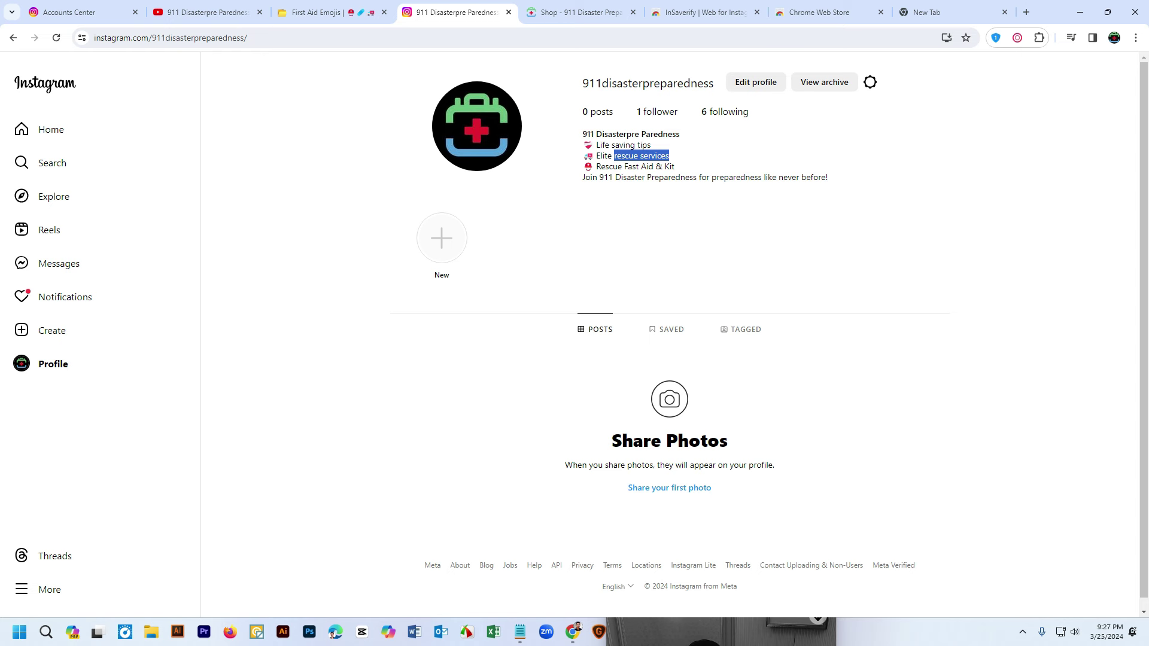
drag(675, 167, 583, 146)
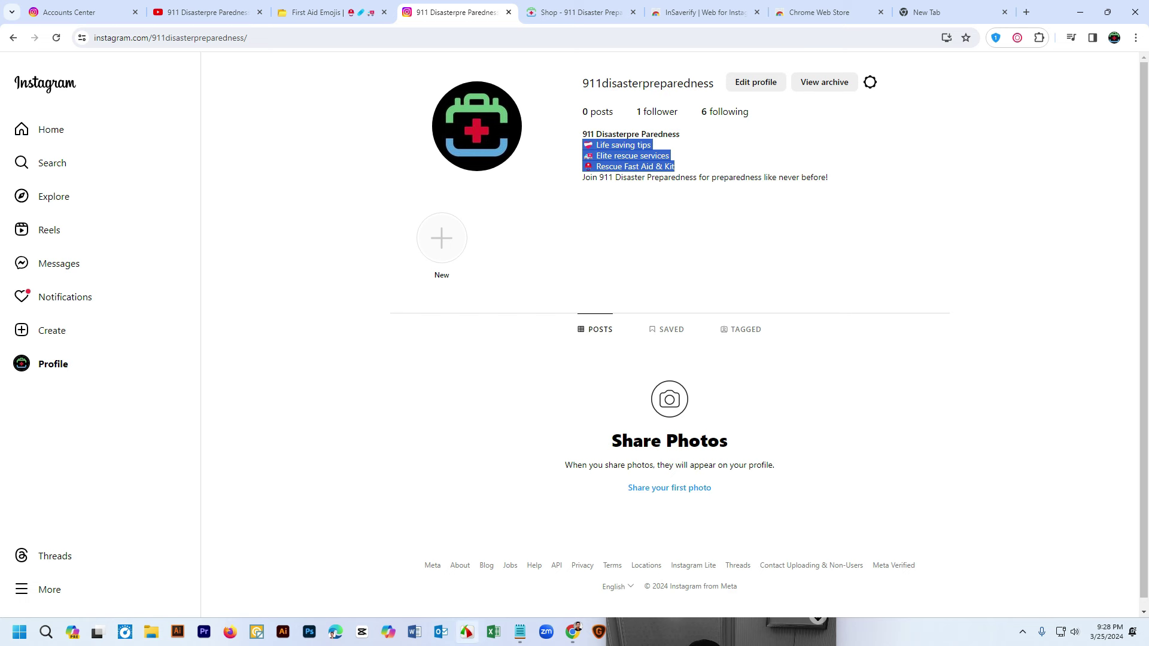
click(520, 632)
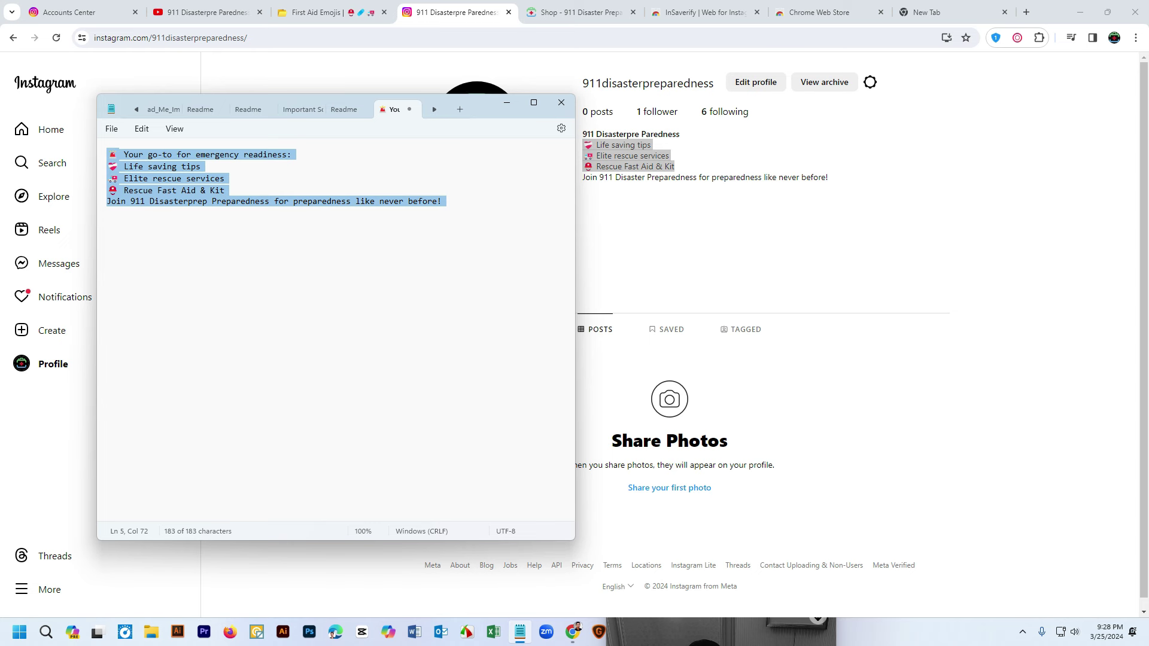
In the bio draft, change the second and first service lines to "Rescue Services" and "Life Saving Tips"
click(206, 191)
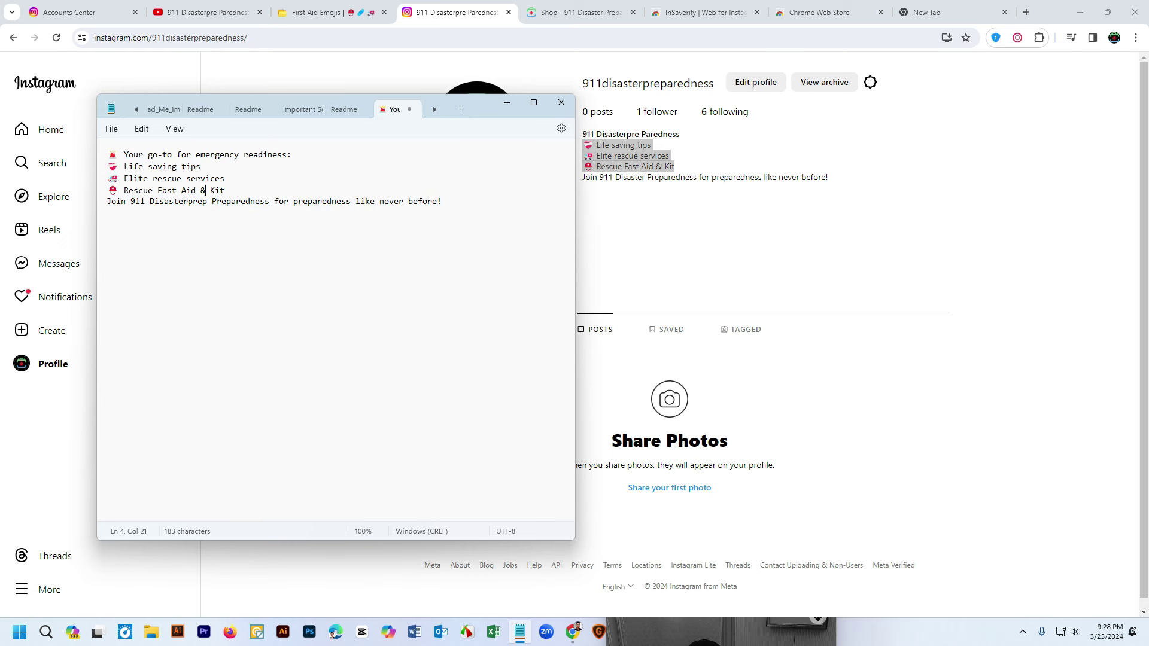
mouse_move(158, 178)
mouse_down()
mouse_move(124, 178)
mouse_move(158, 178)
mouse_up()
text(R)
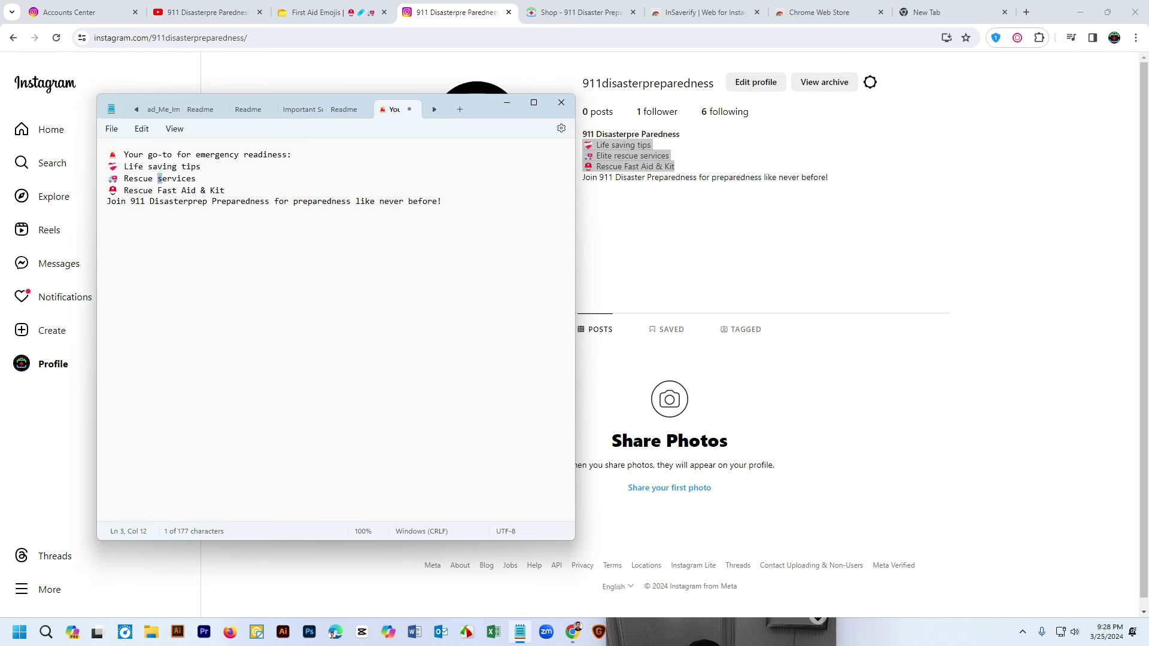
text(S)
click(201, 166)
drag(148, 166, 186, 166)
text(S)
text(T)
Change the third service line of the draft to "Fast Aid & Kits"
click(196, 179)
drag(153, 190, 124, 191)
key(BackSpace)
key(BackSpace)
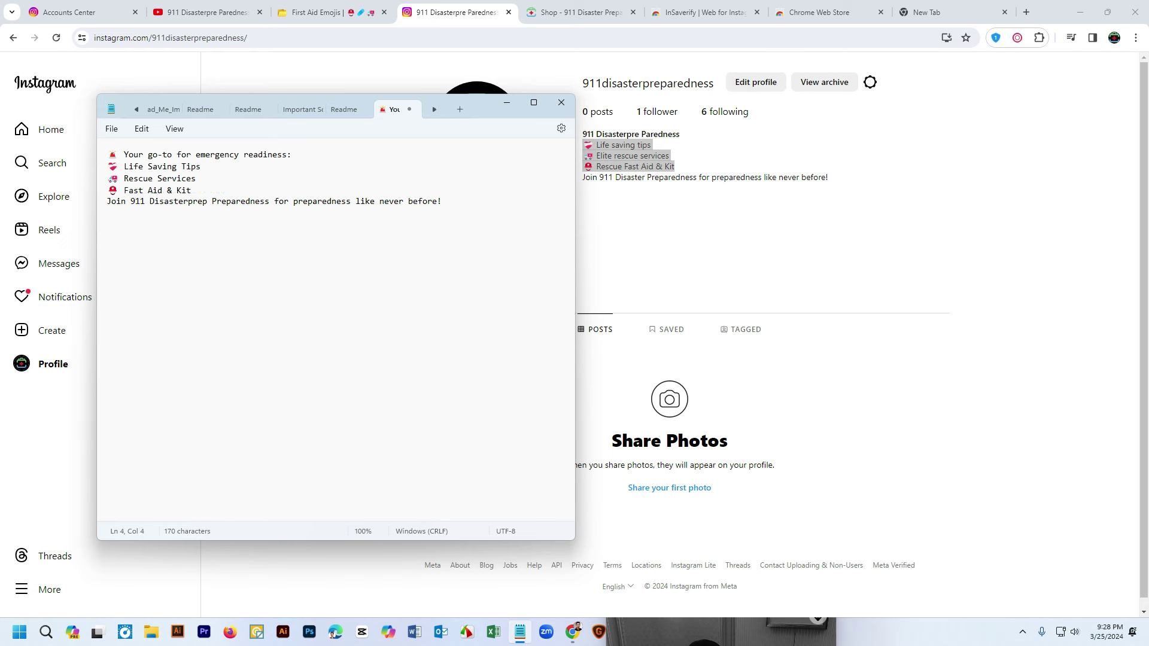
click(192, 191)
text(s)
Copy the three emoji service lines from the draft and switch back to the Canva story design
click(257, 201)
drag(107, 166, 119, 167)
drag(107, 167, 122, 190)
drag(199, 190, 108, 166)
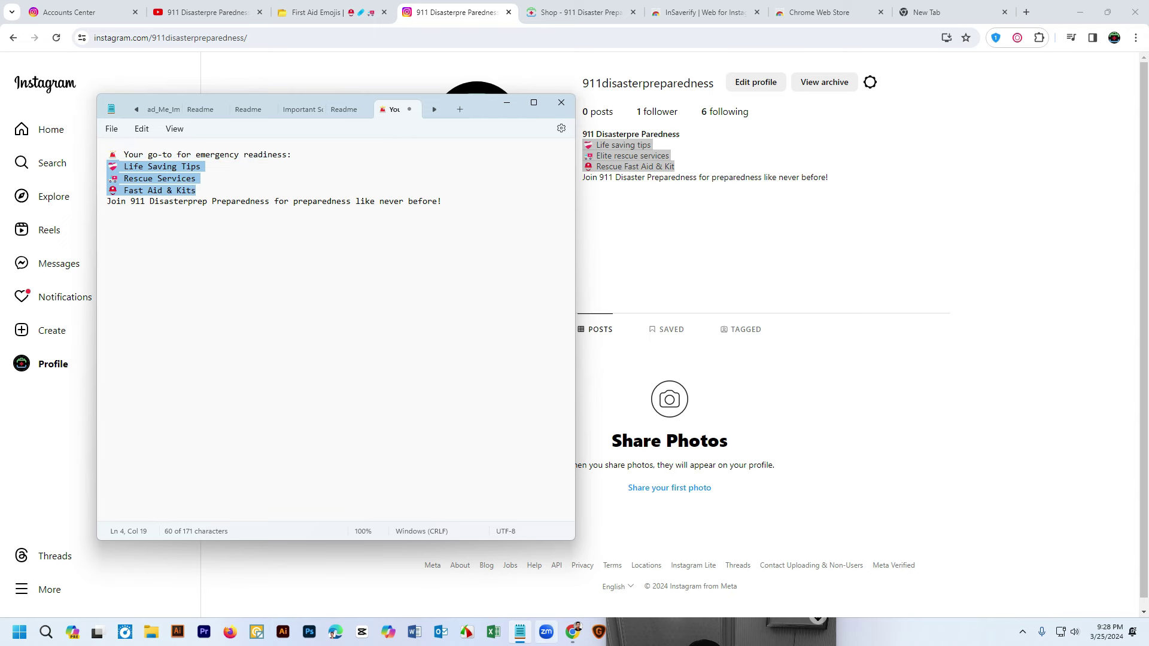
click(838, 239)
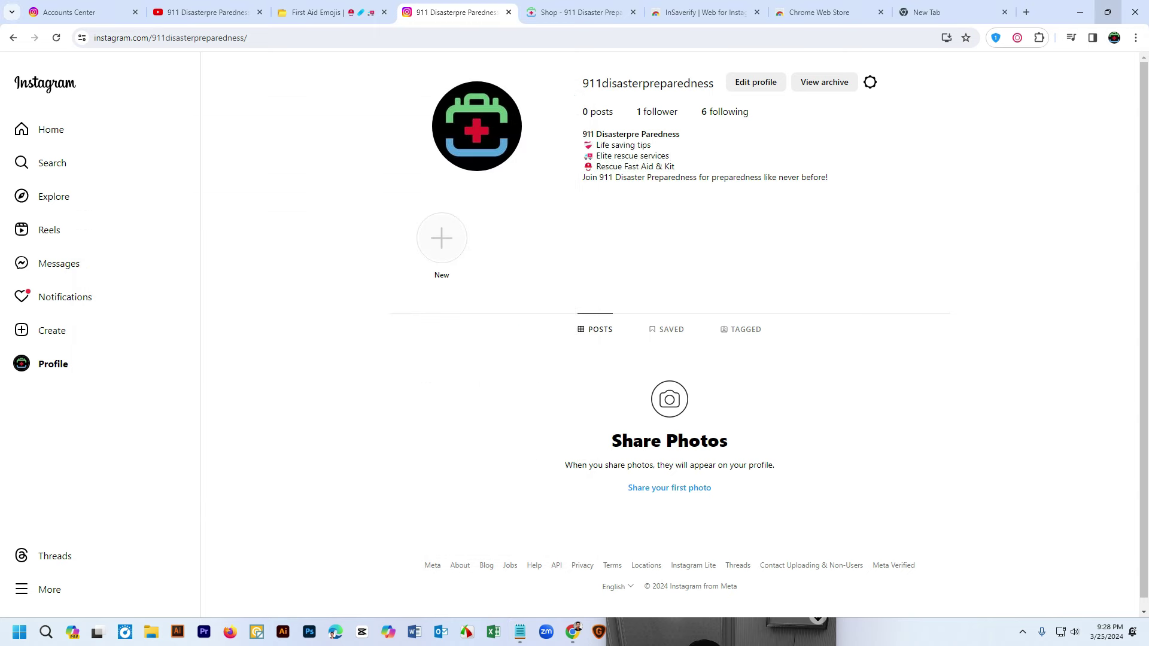
click(1080, 12)
click(283, 550)
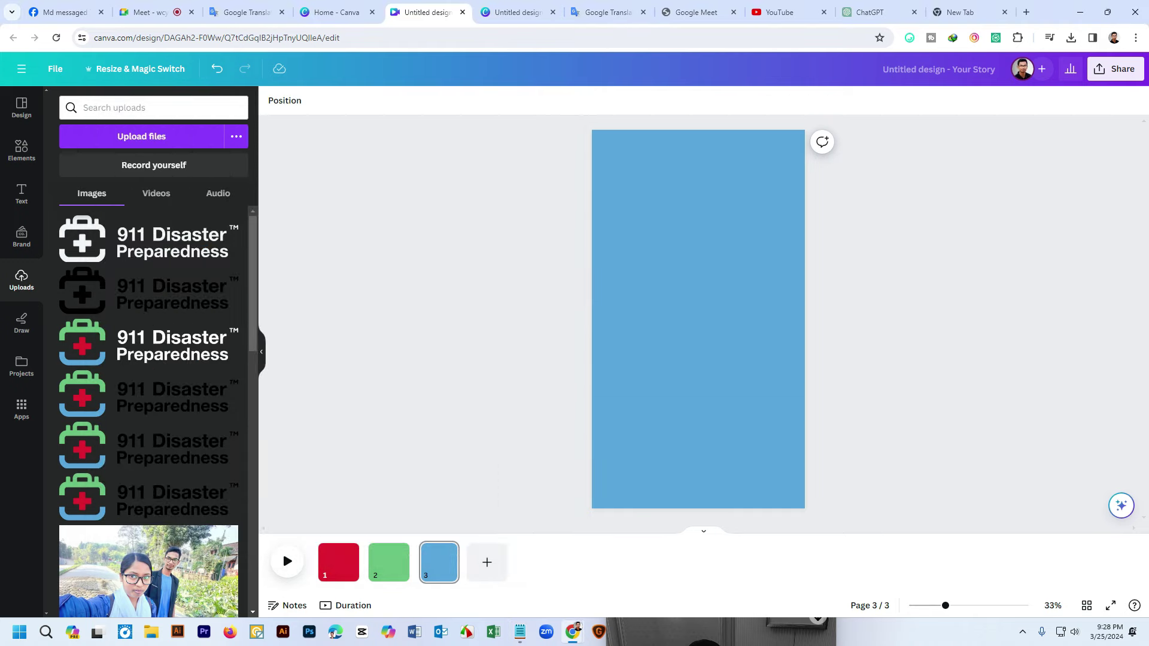
Paste the three service lines as text on red page 1 and move the text box into the page's upper half
click(339, 561)
text(🚩 Life Saving Tips 🚑 Rescue Services 🚨 Fast Aid & Kits)
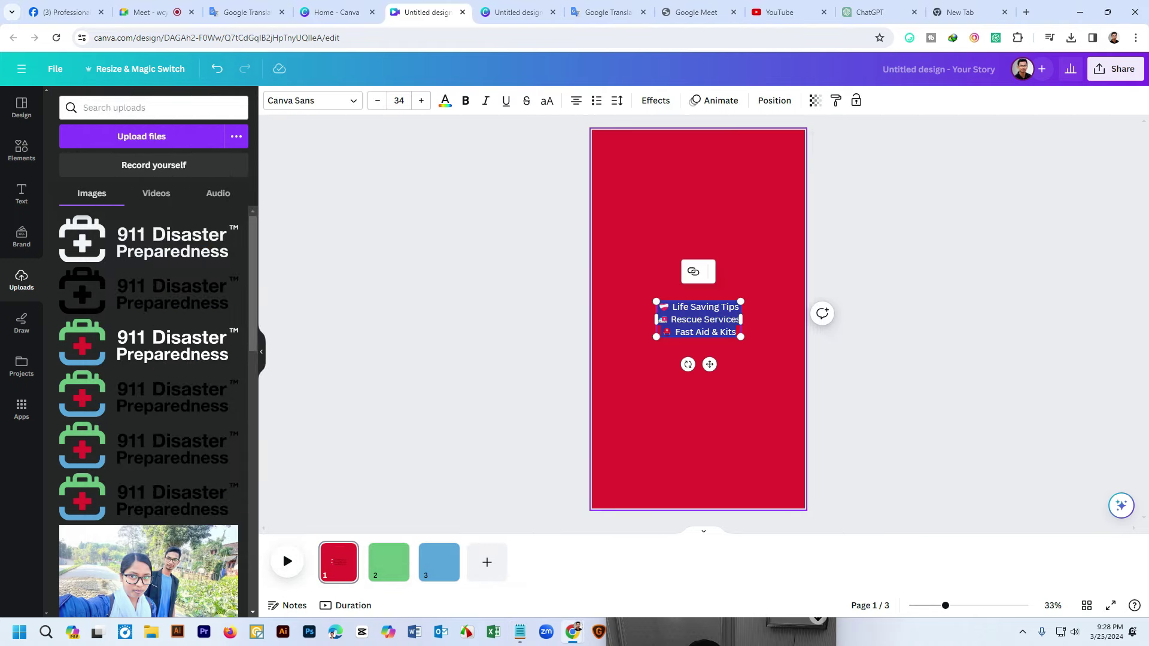
key(Escape)
drag(699, 319, 687, 268)
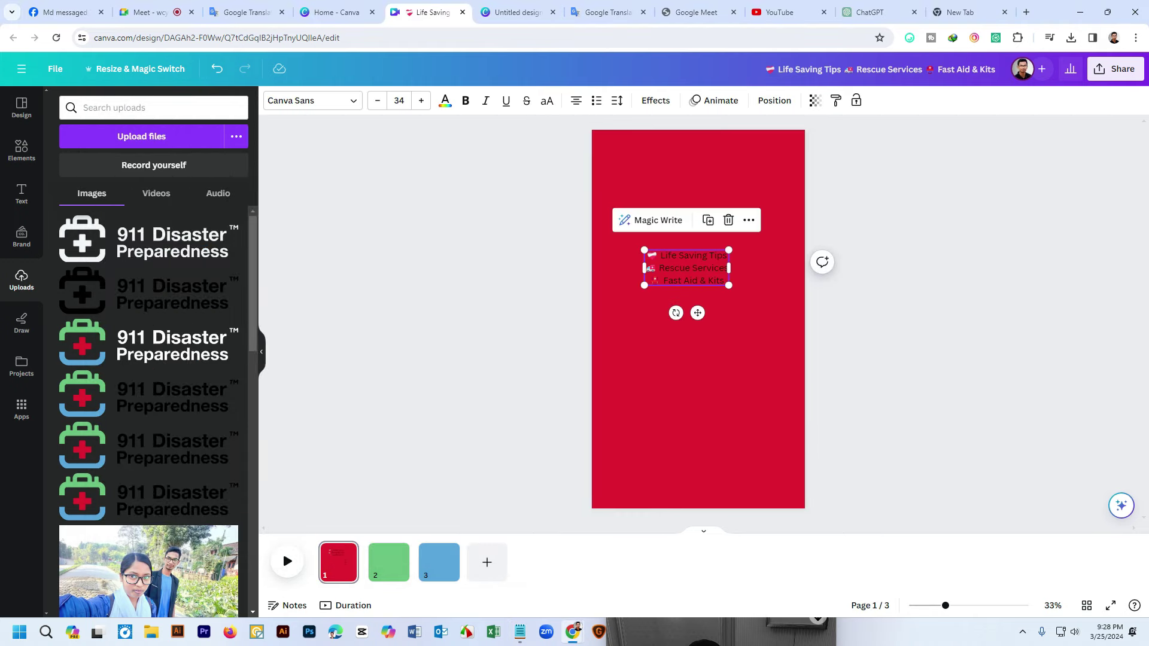
key(ctrl+a)
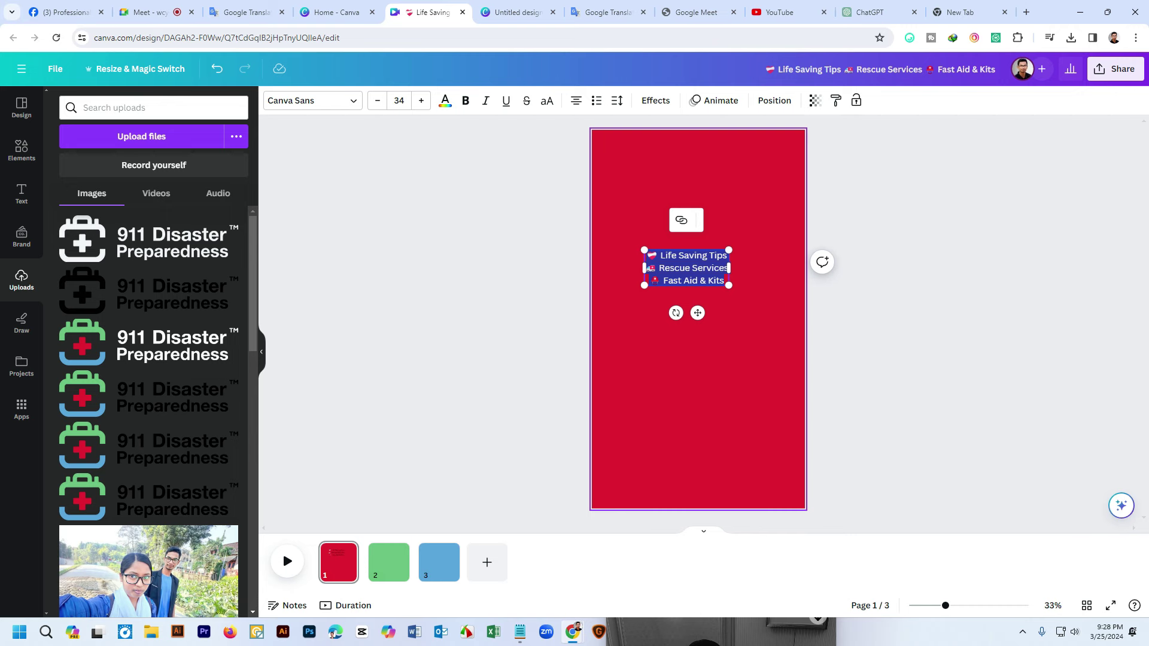
click(698, 371)
Delete the words "Life Saving Tips" from the first line of the text box, keeping its heart emoji
scroll(699, 314, up, 5)
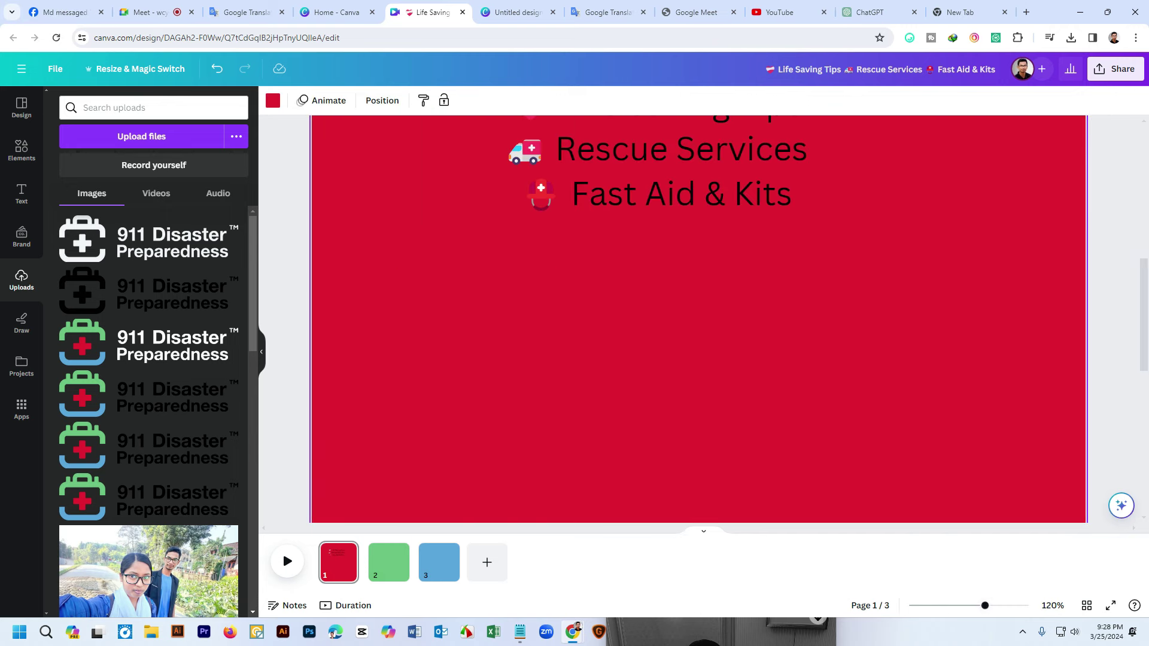
scroll(698, 313, up, 5)
scroll(699, 314, down, 3)
click(698, 311)
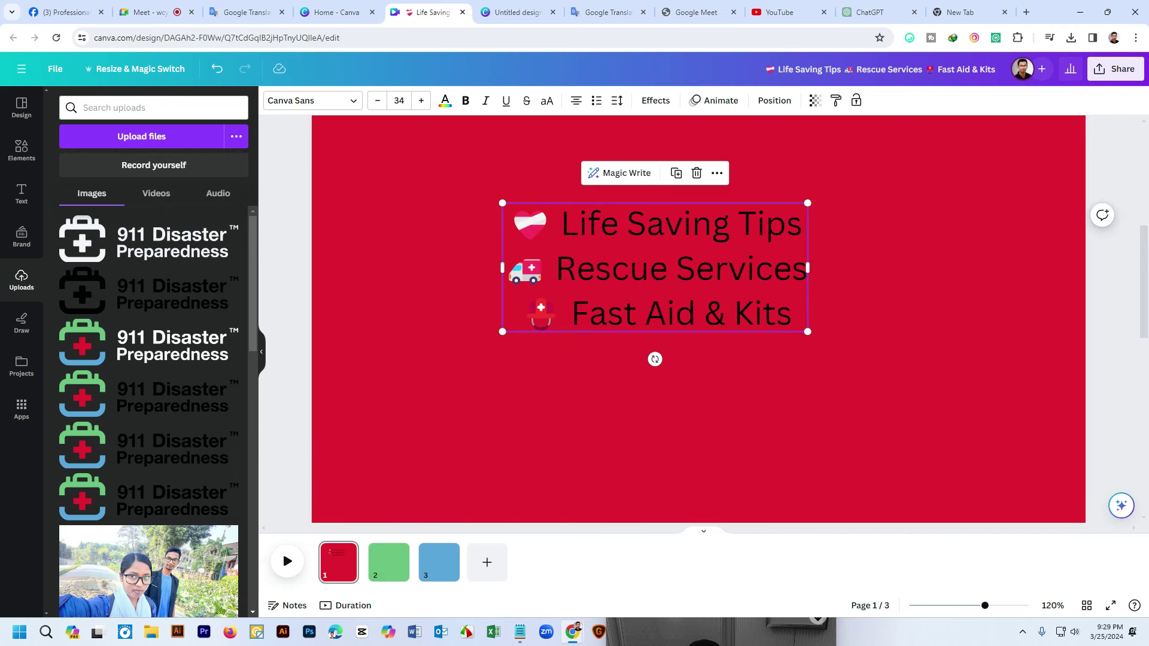
click(698, 311)
click(562, 225)
drag(562, 224, 792, 314)
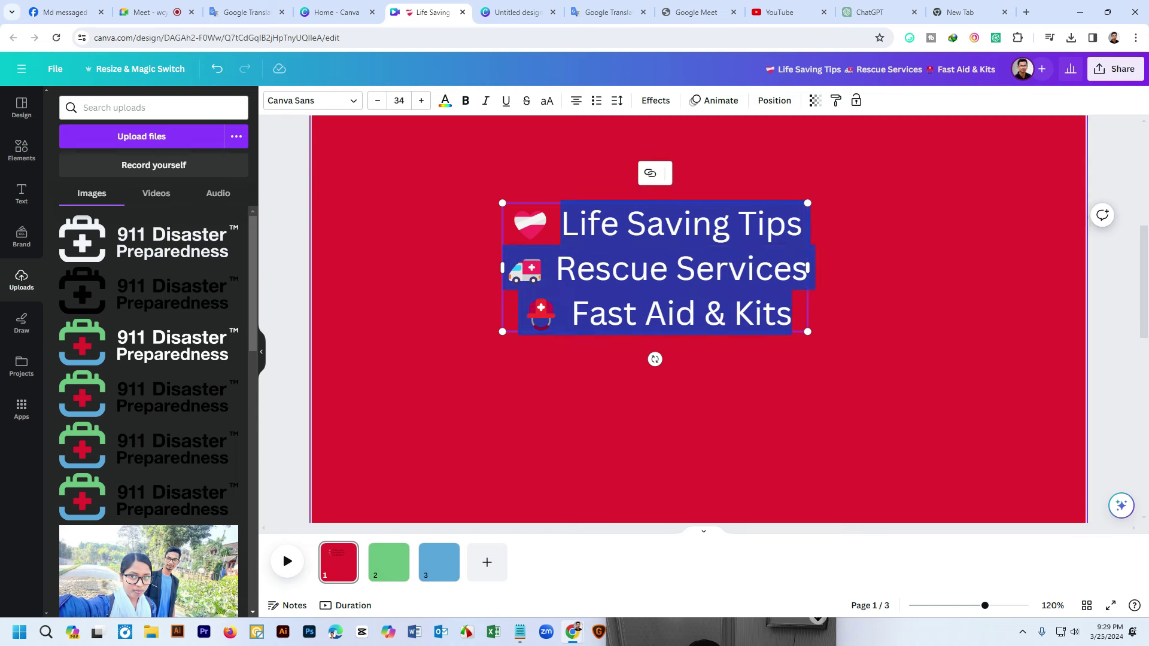
key(Left)
key(shift+Right)
key(shift+Right)
key(shift+Right)
key(shift+Right)
key(shift+Right)
key(shift+Right)
key(shift+Right)
key(shift+Right)
key(shift+Right)
key(shift+Right)
key(shift+Right)
key(shift+Right)
key(shift+Right)
key(shift+Right)
key(shift+Right)
key(shift+Right)
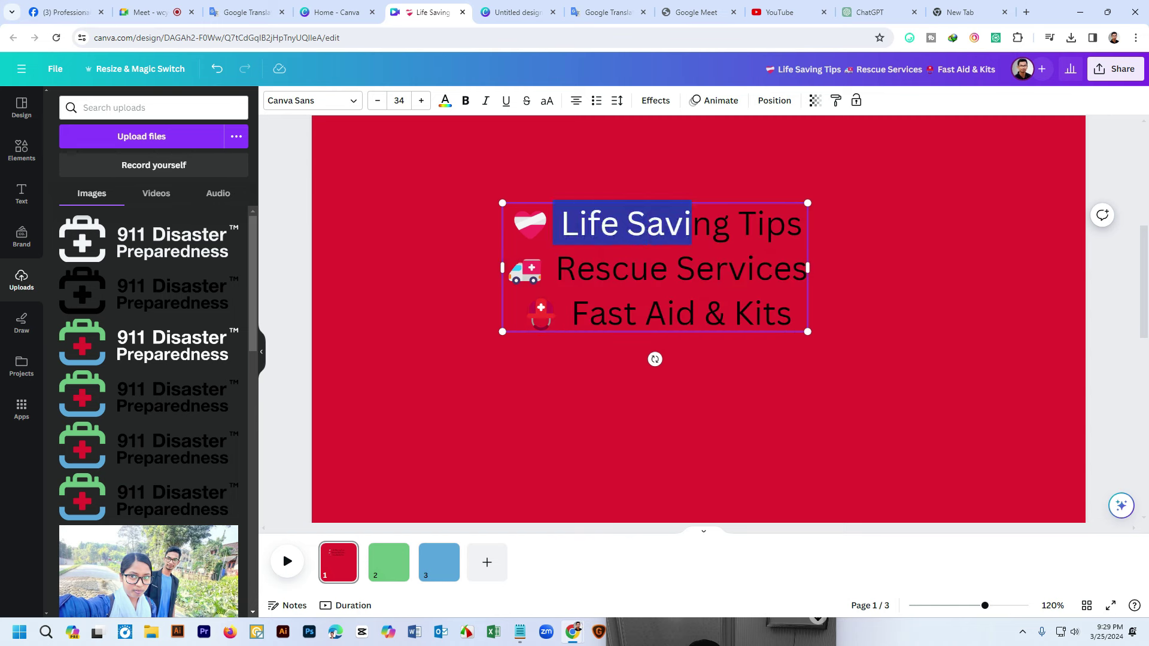
key(BackSpace)
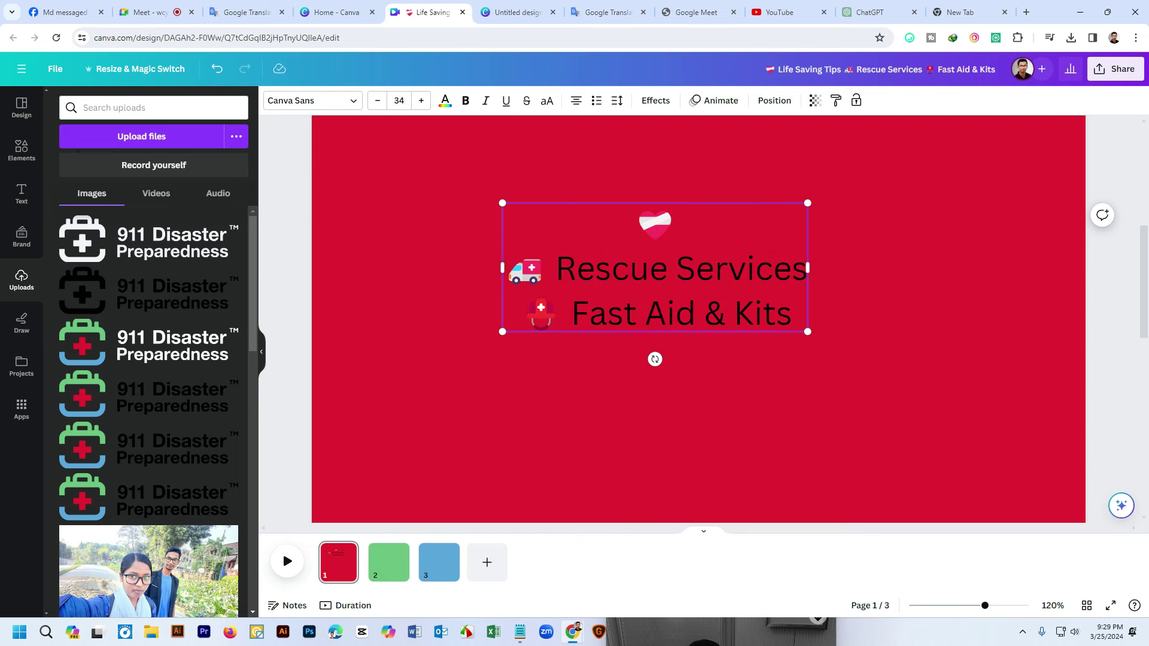
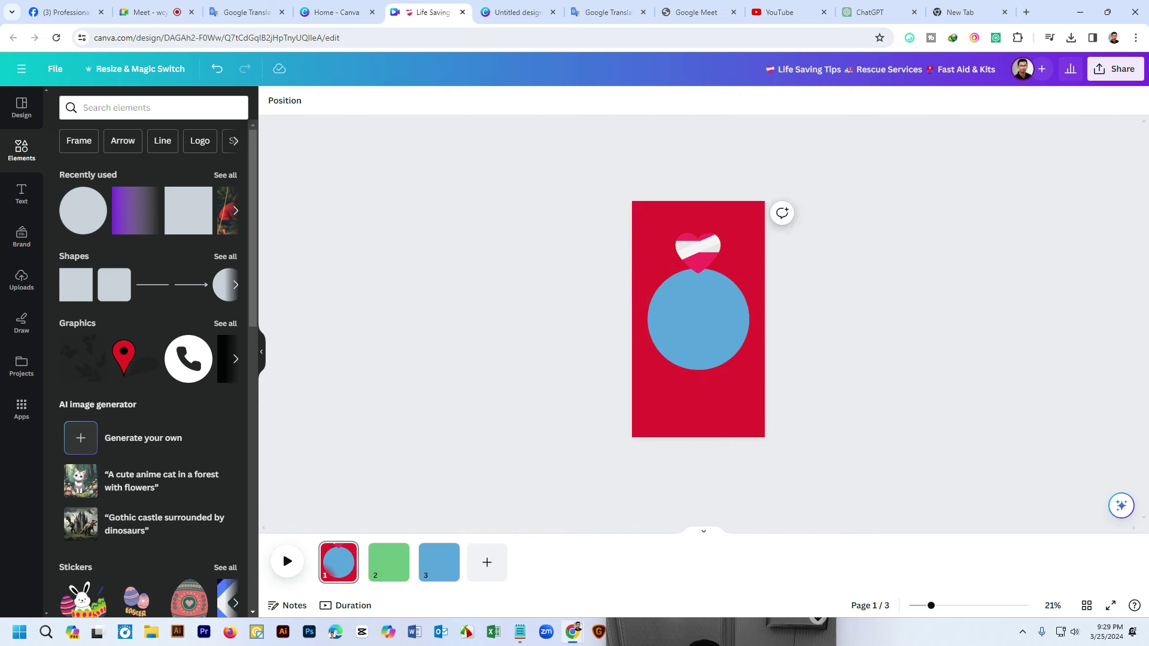
Move the bandaged heart emoji onto the middle of the blue circle and enlarge it to font size 500
scroll(698, 319, up, 3)
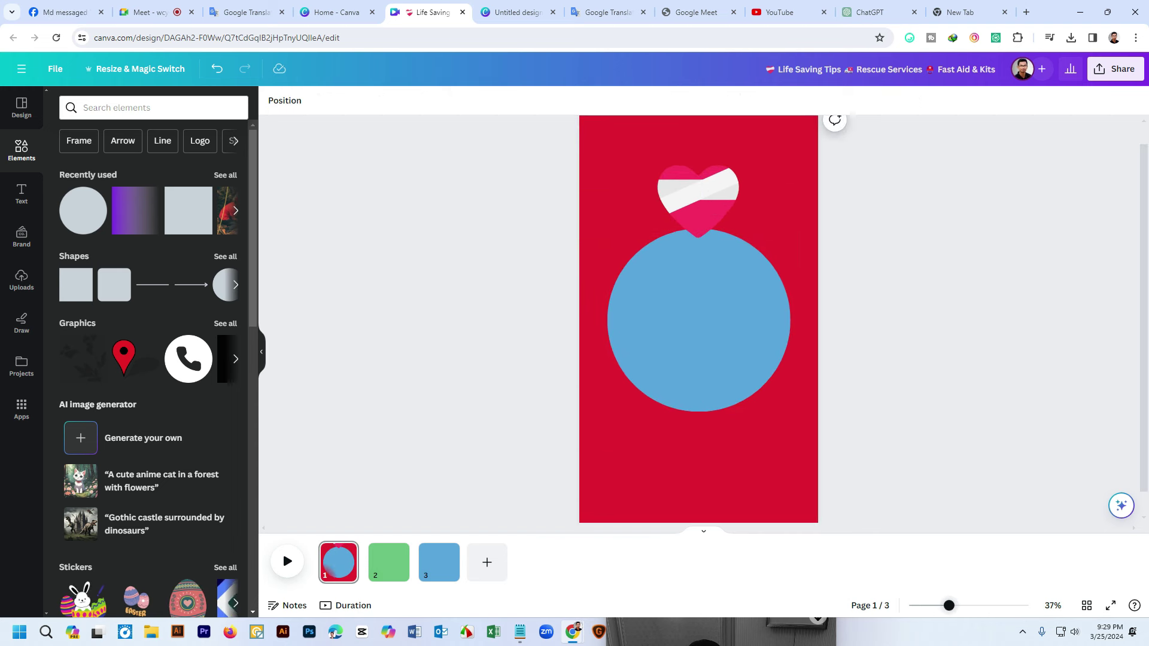
click(698, 201)
drag(697, 198, 698, 319)
drag(775, 267, 833, 225)
drag(641, 365, 594, 401)
drag(695, 317, 699, 324)
click(886, 320)
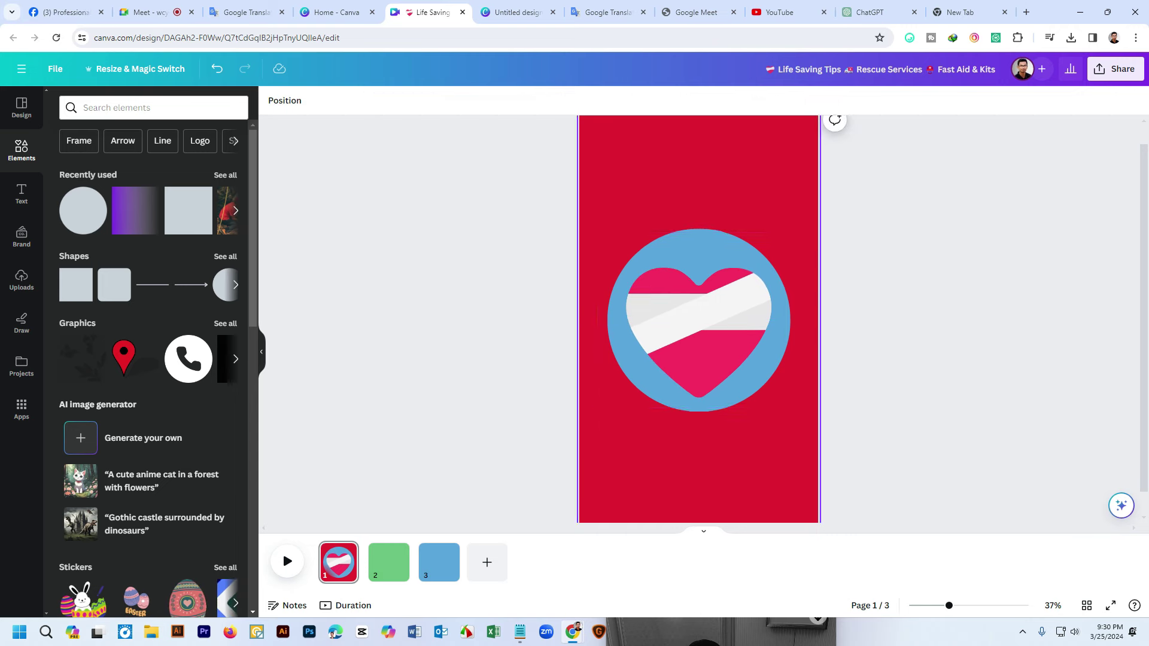
Narrow the heart emoji's text box from its right side
click(699, 320)
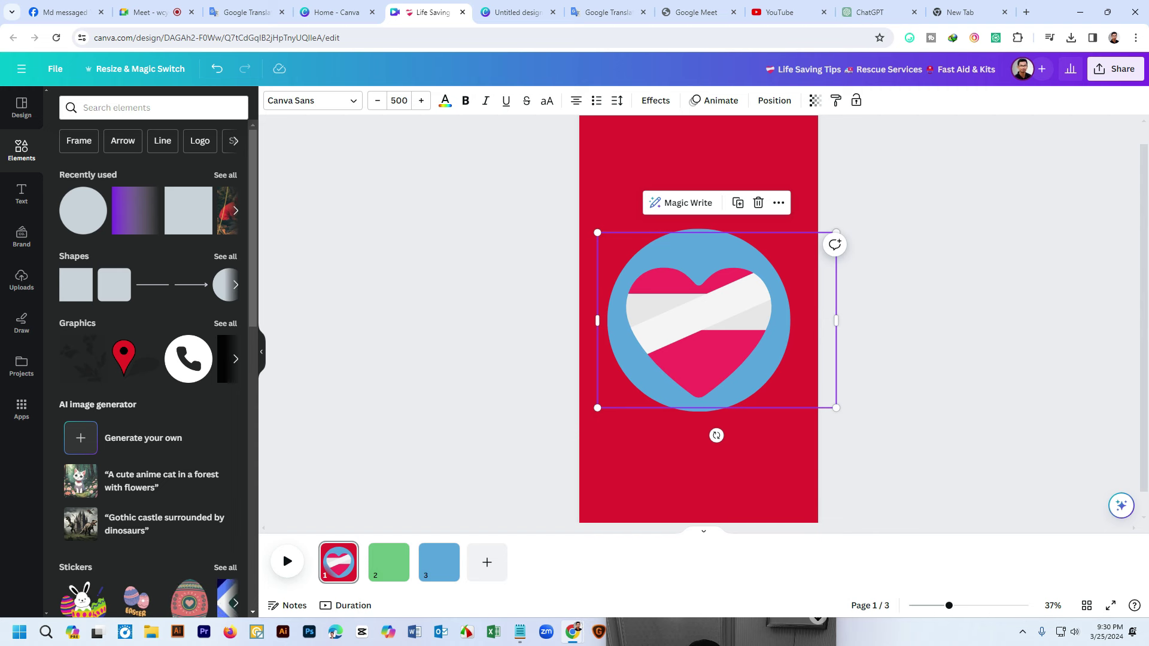
click(717, 466)
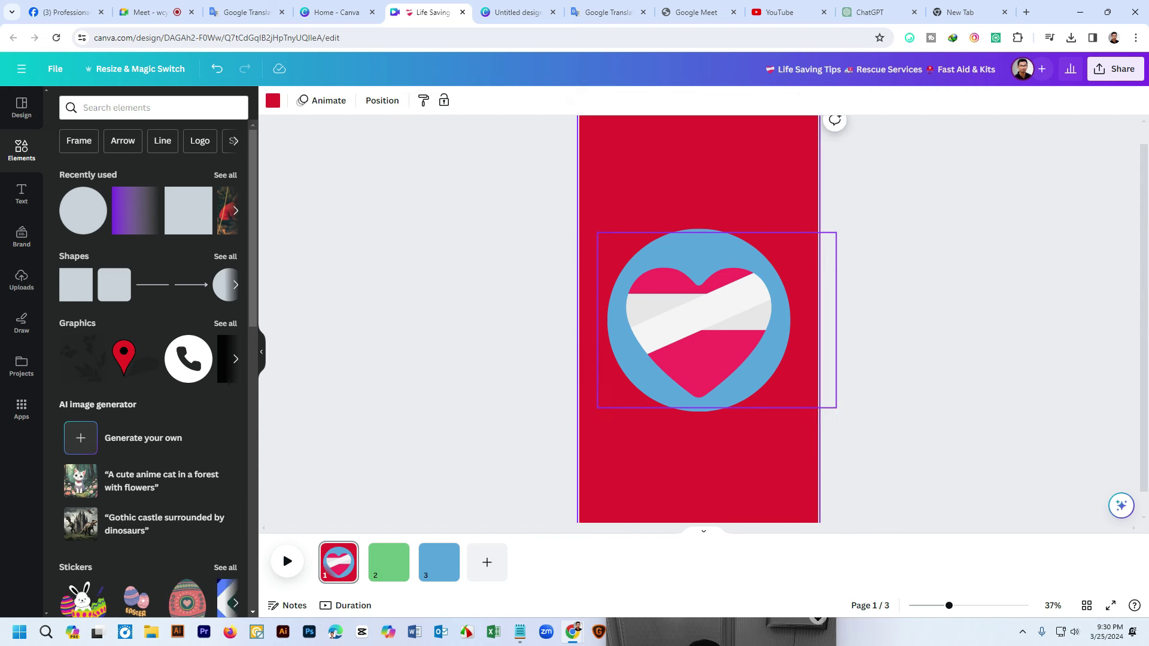
click(699, 320)
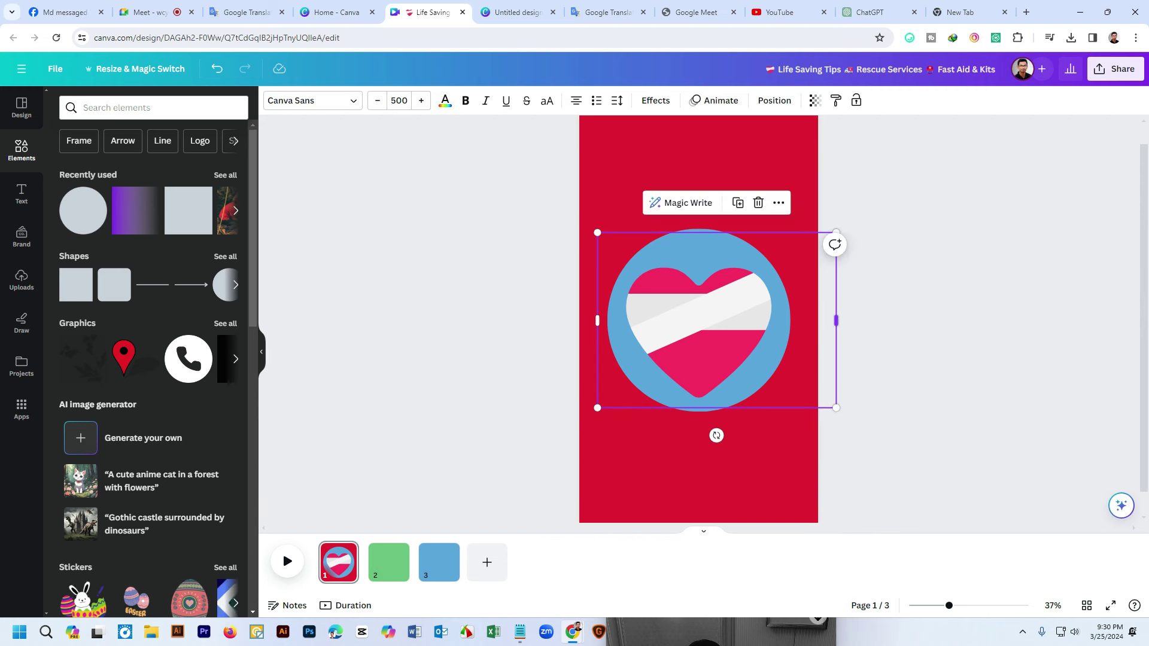
drag(836, 321, 742, 320)
click(599, 321)
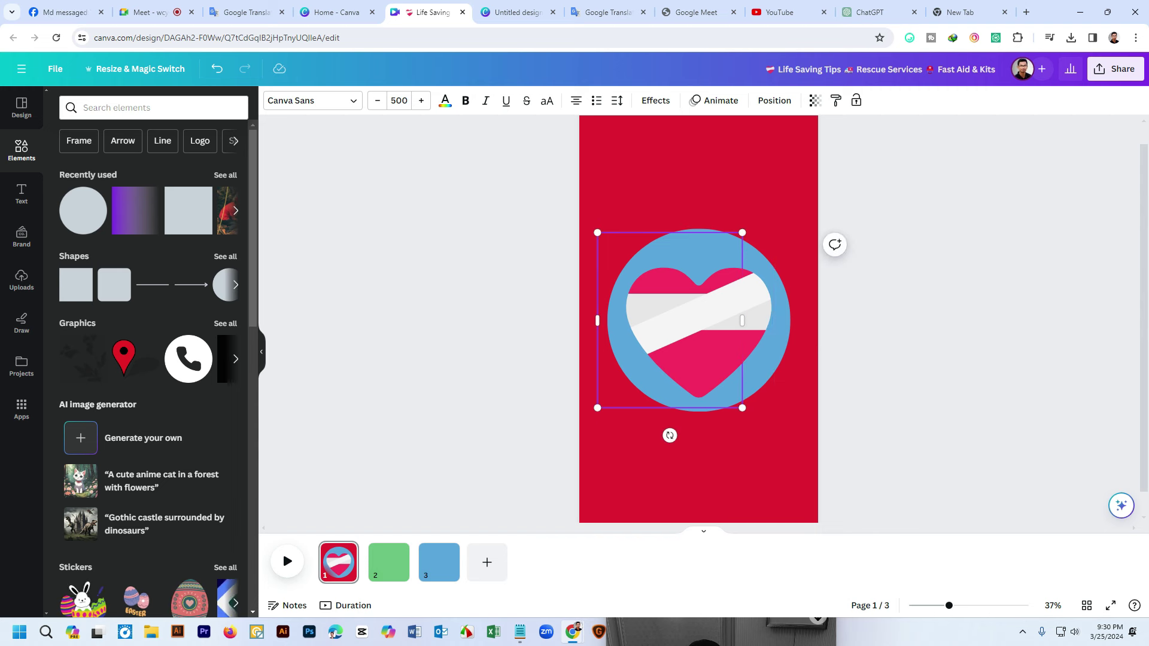
key(Escape)
Move the heart emoji up off the blue circle and enlarge the circle to about 1049 px wide
click(688, 323)
drag(688, 324, 698, 216)
click(699, 353)
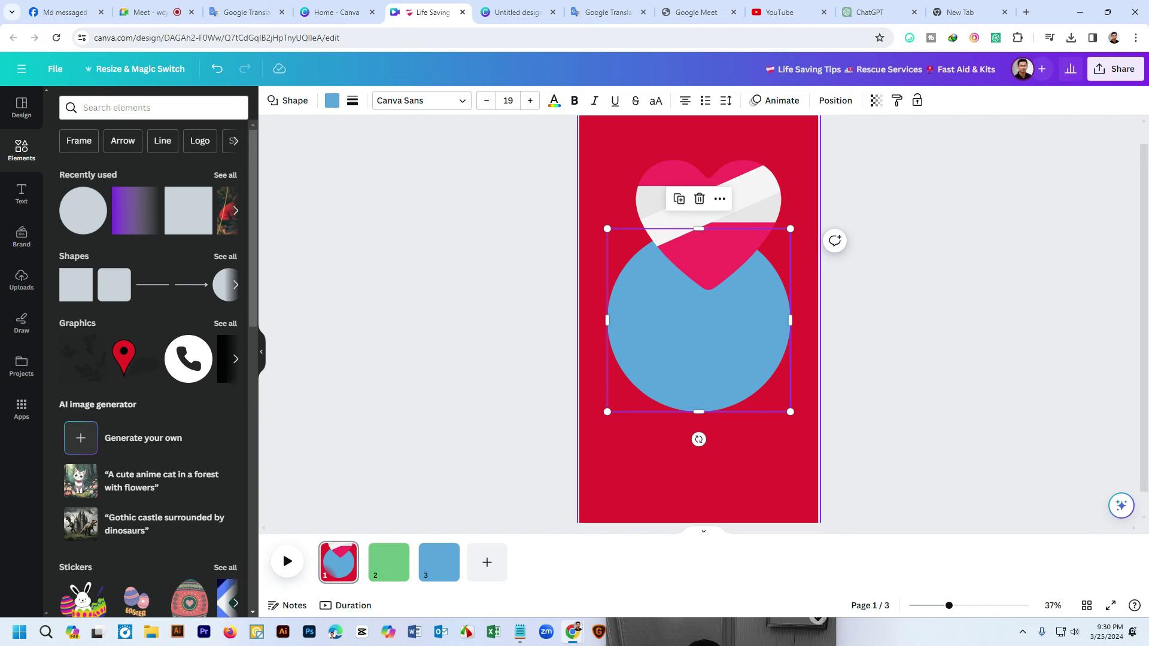
drag(791, 412, 816, 436)
click(830, 429)
Place the heart emoji back on the blue circle, widen its text box, enlarge it to font size 532, and center it
drag(709, 257, 704, 365)
drag(603, 320, 552, 320)
drag(653, 335, 699, 324)
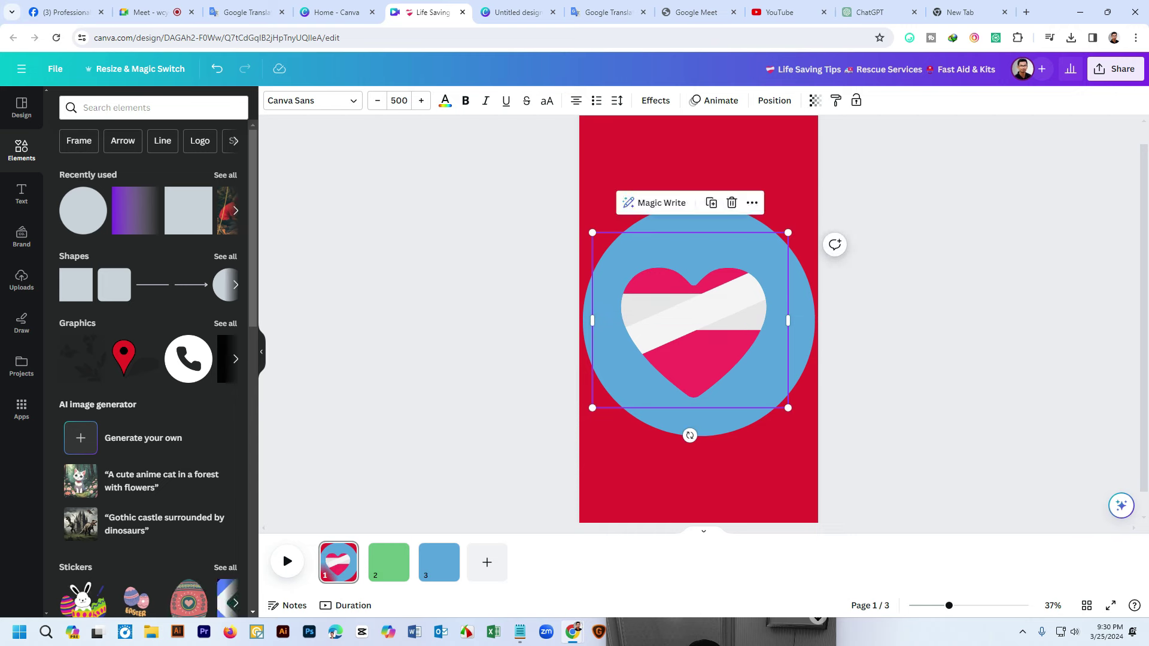
drag(788, 408, 794, 413)
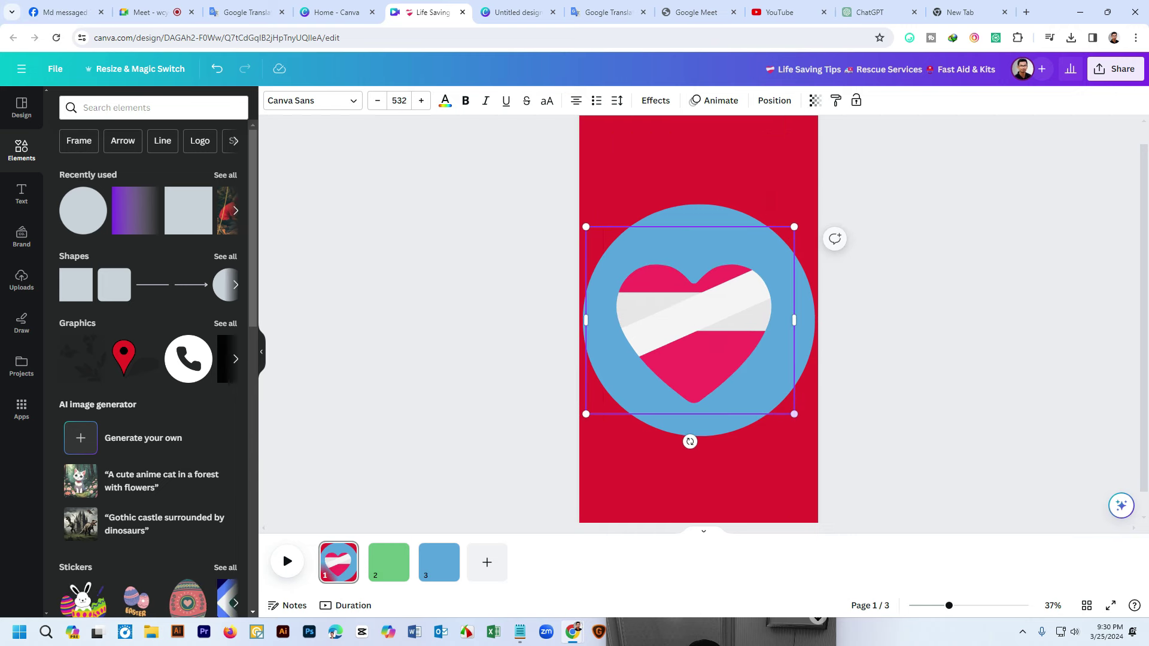
drag(694, 320, 702, 335)
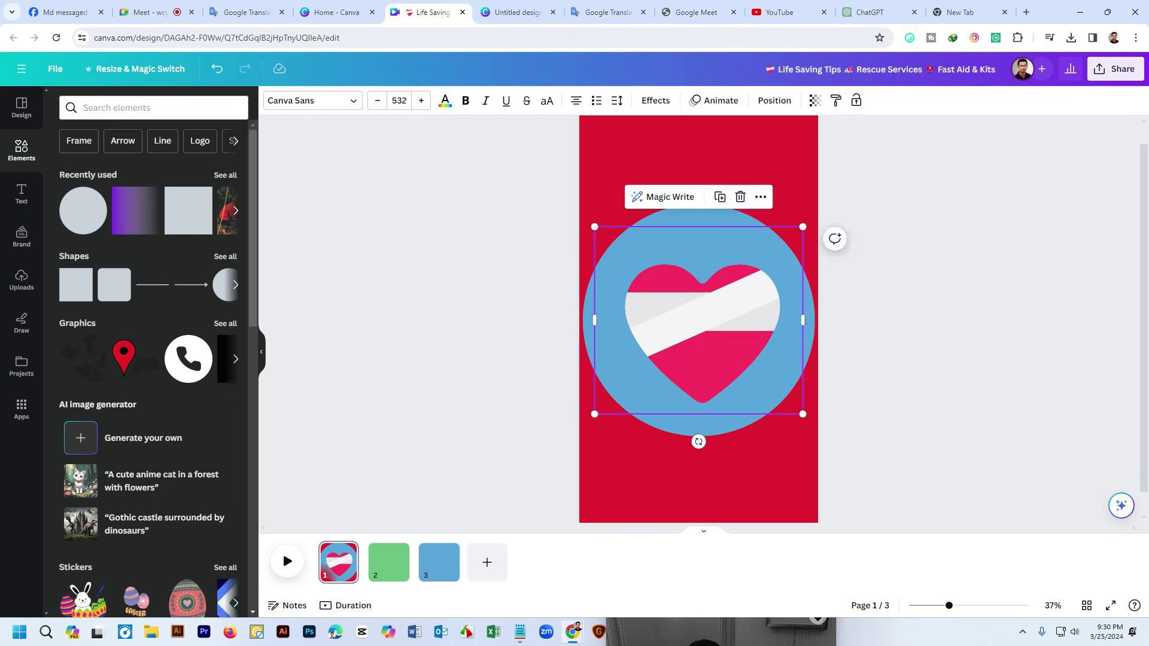
key(Escape)
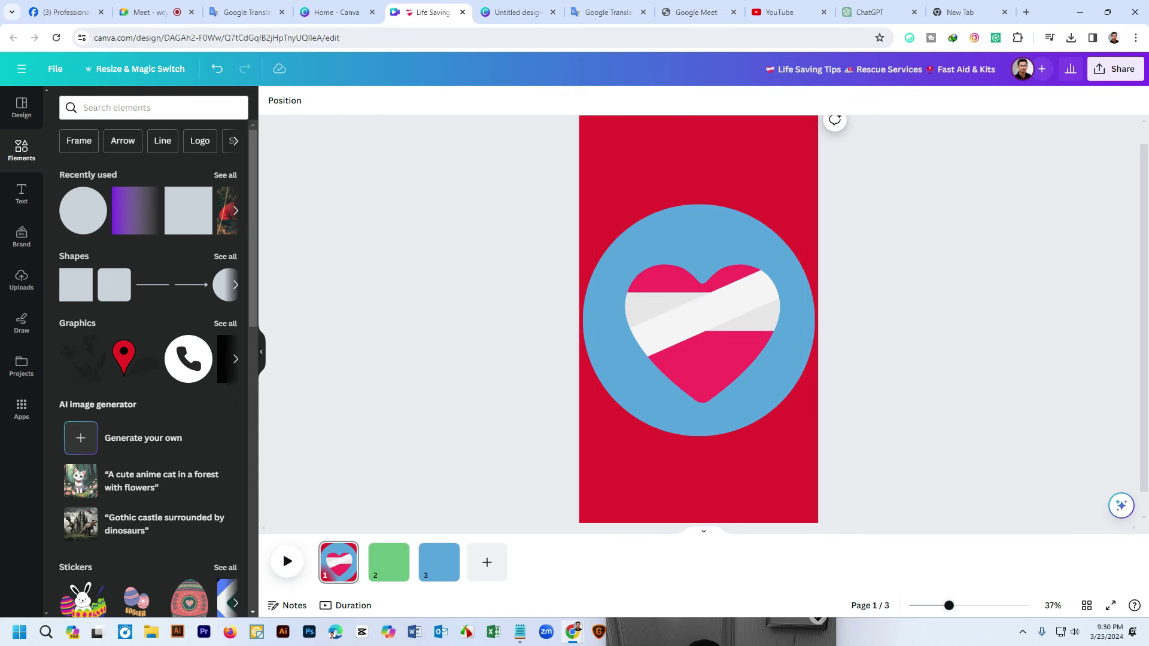
Check the blue circle's size and alignment on page 1
scroll(698, 319, down, 3)
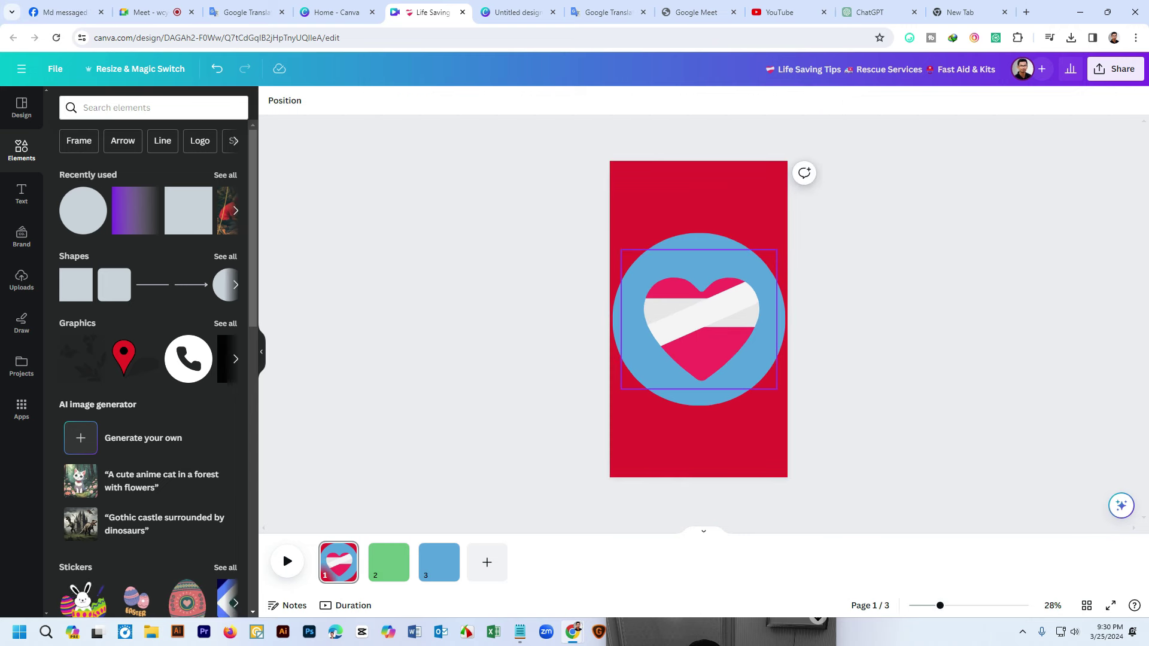
drag(854, 347, 649, 310)
key(Escape)
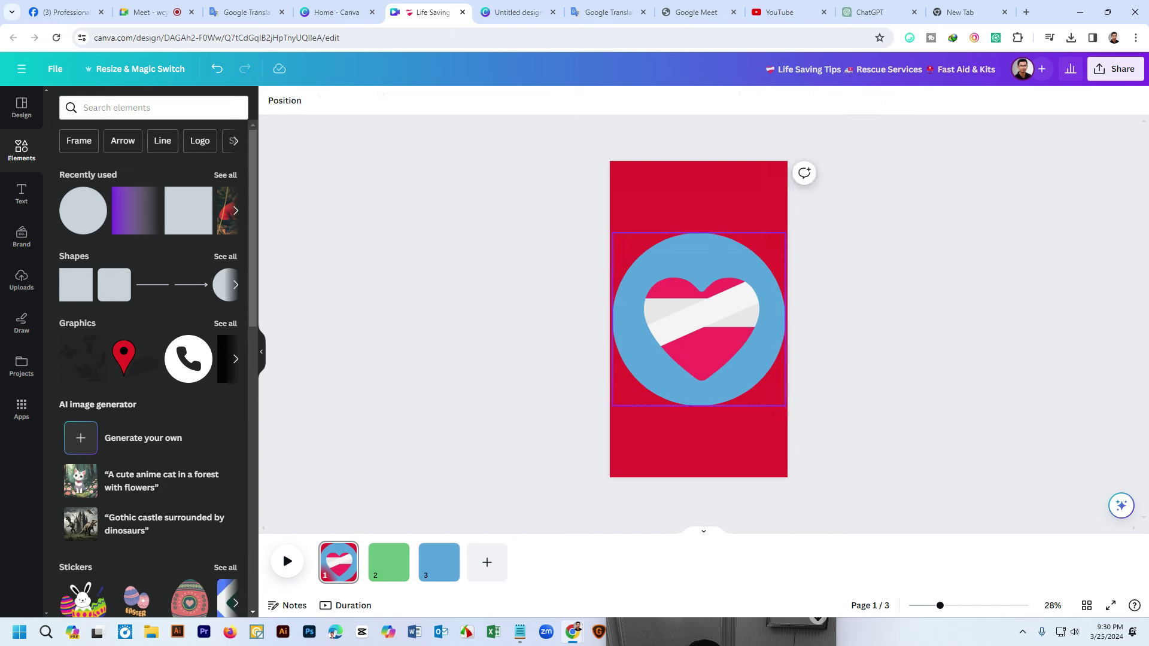
click(697, 257)
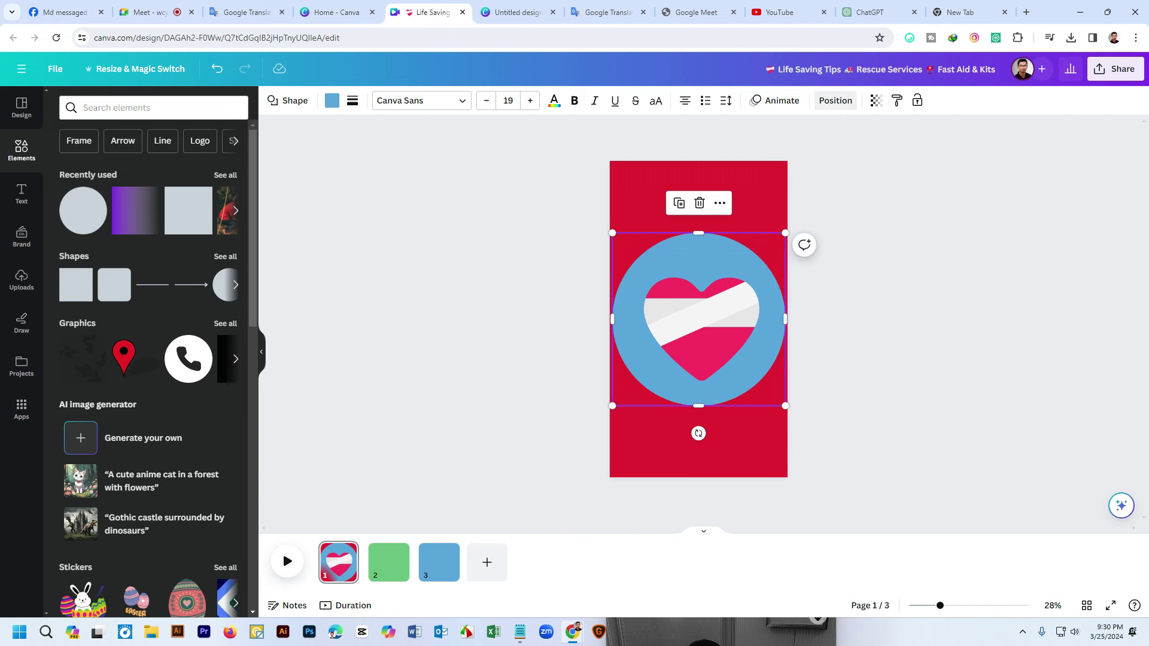
click(836, 101)
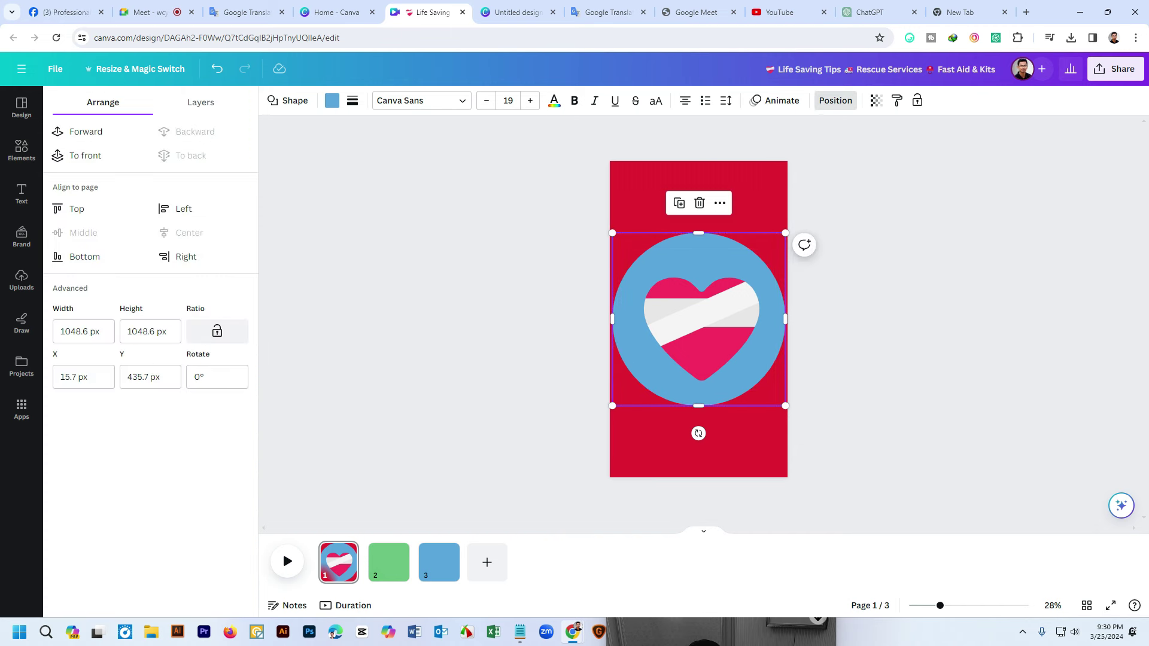
key(Escape)
key(Escape)
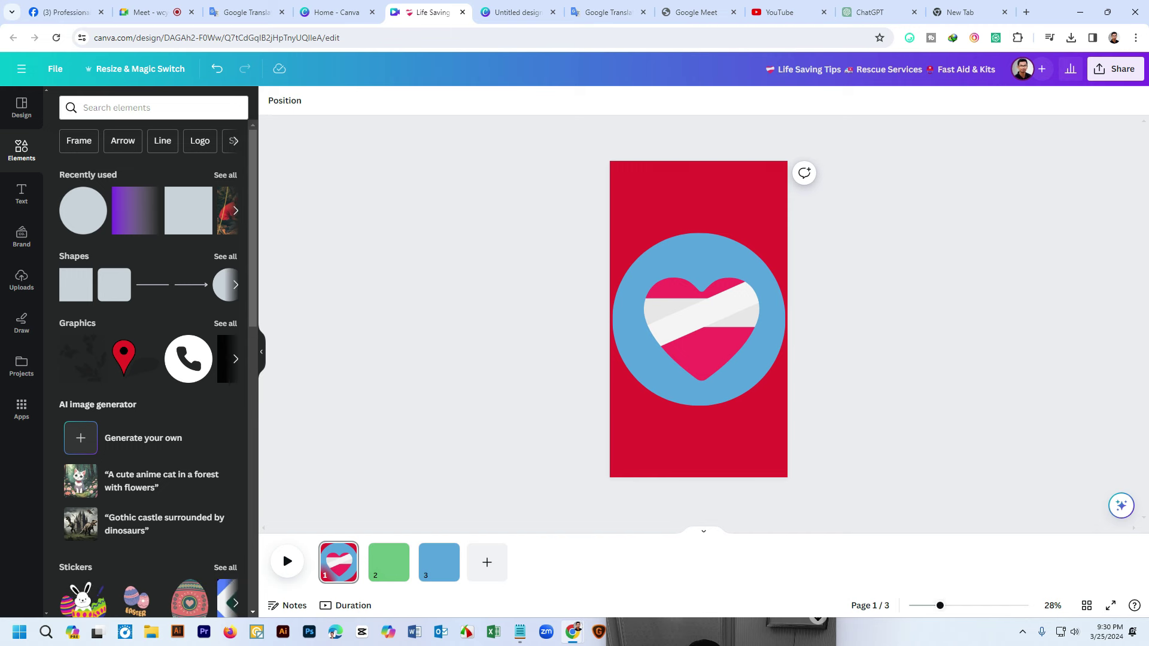
Paste the ambulance and helmet emojis on page 1, enlarge them to font size 194, and move them to the page's upper-right corner
click(698, 197)
key(ctrl+v)
key(Escape)
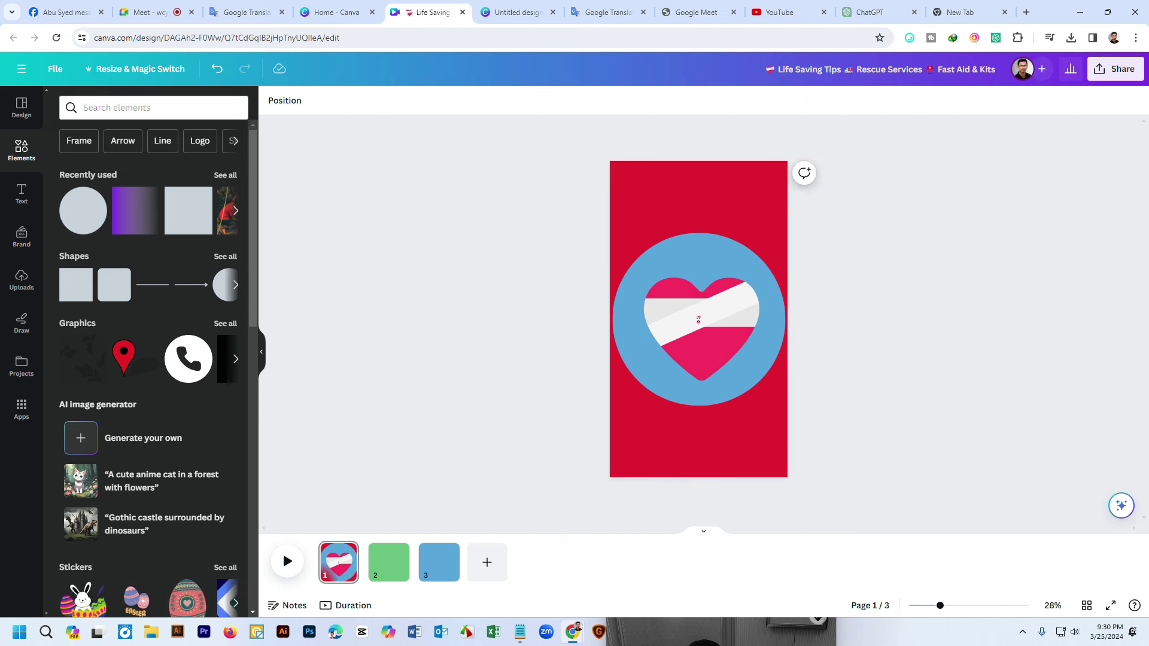
drag(698, 320, 625, 336)
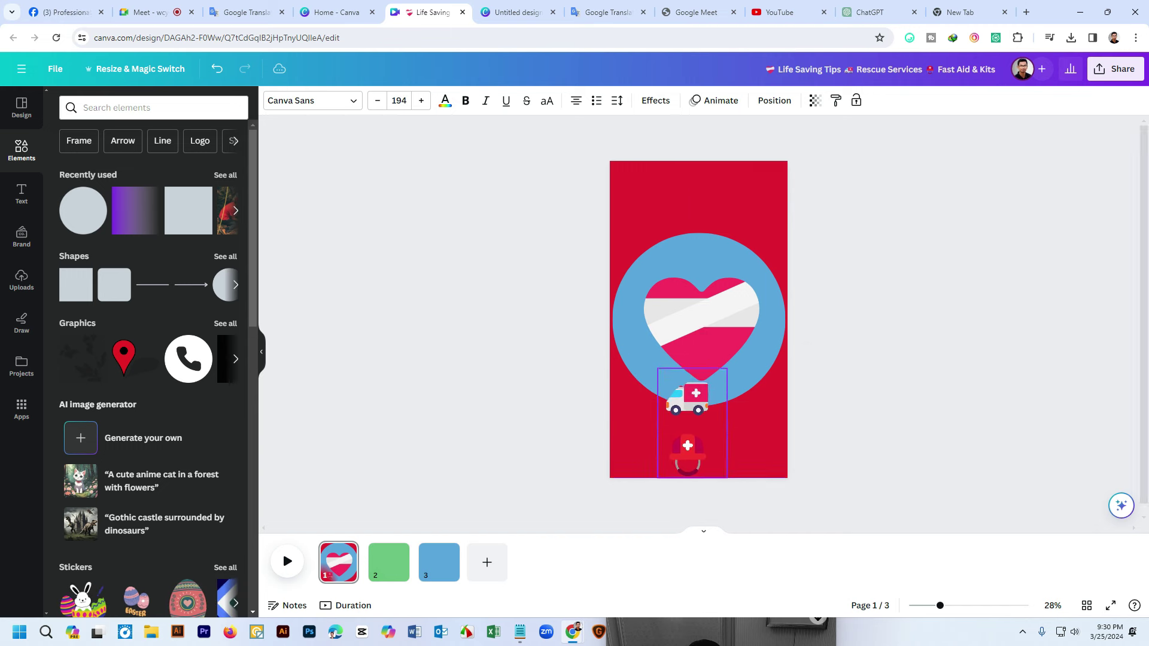
drag(692, 422, 750, 172)
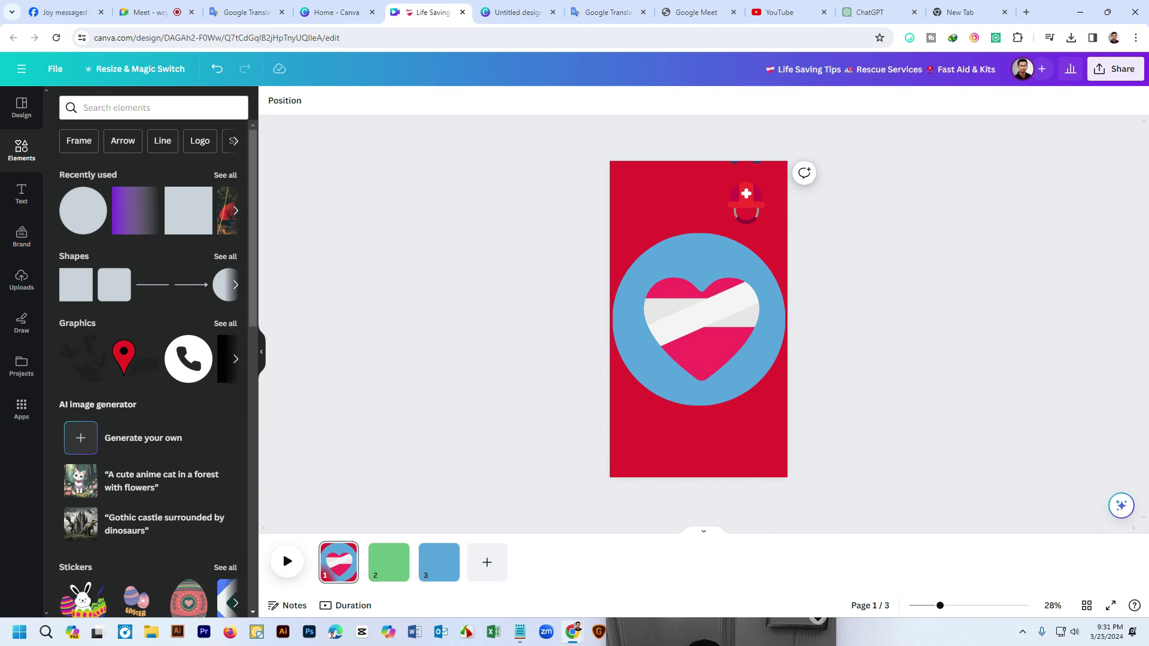
Copy the blue circle with the heart emoji from page 1 onto pages 2 and 3
drag(876, 336, 614, 299)
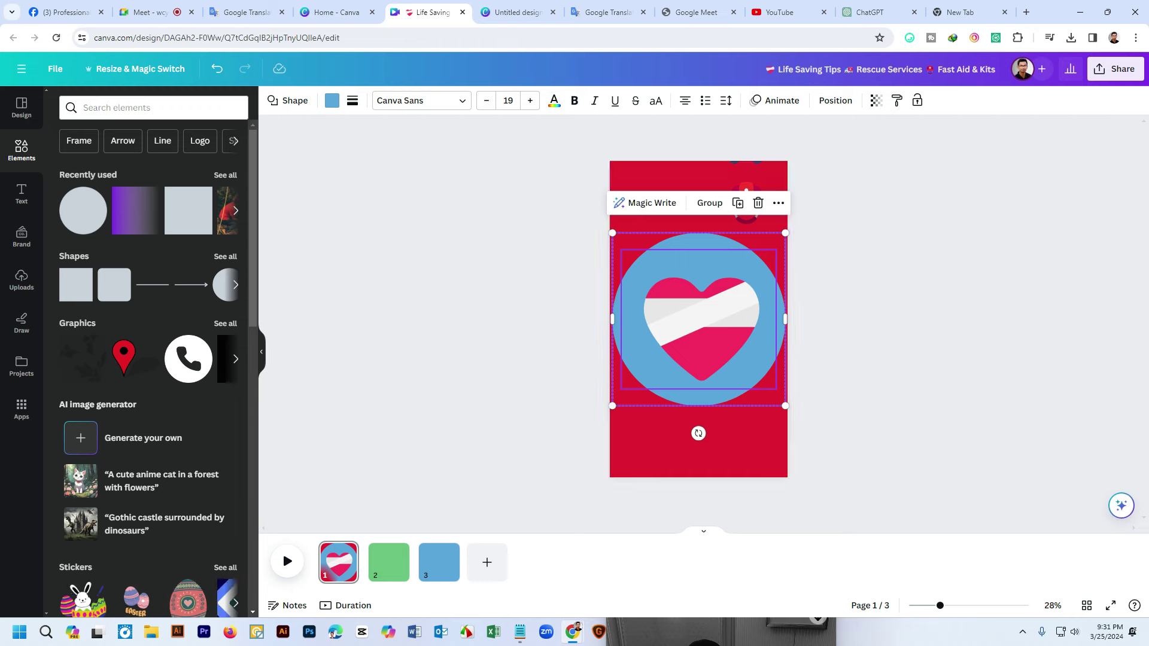
click(389, 559)
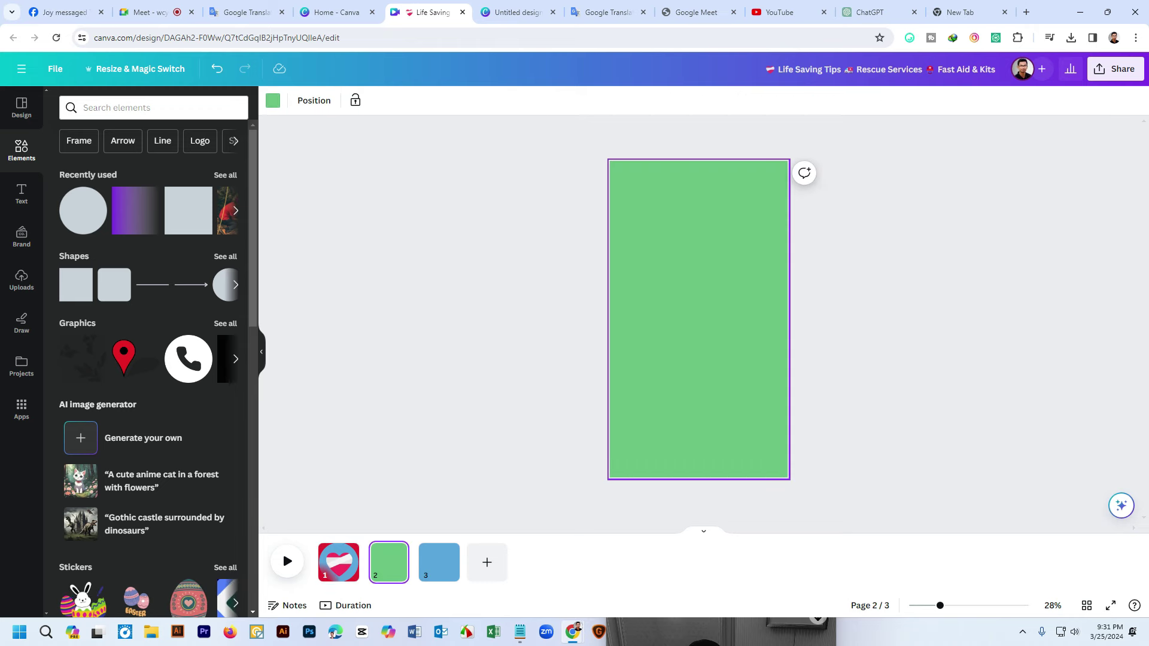
key(ctrl+v)
key(Escape)
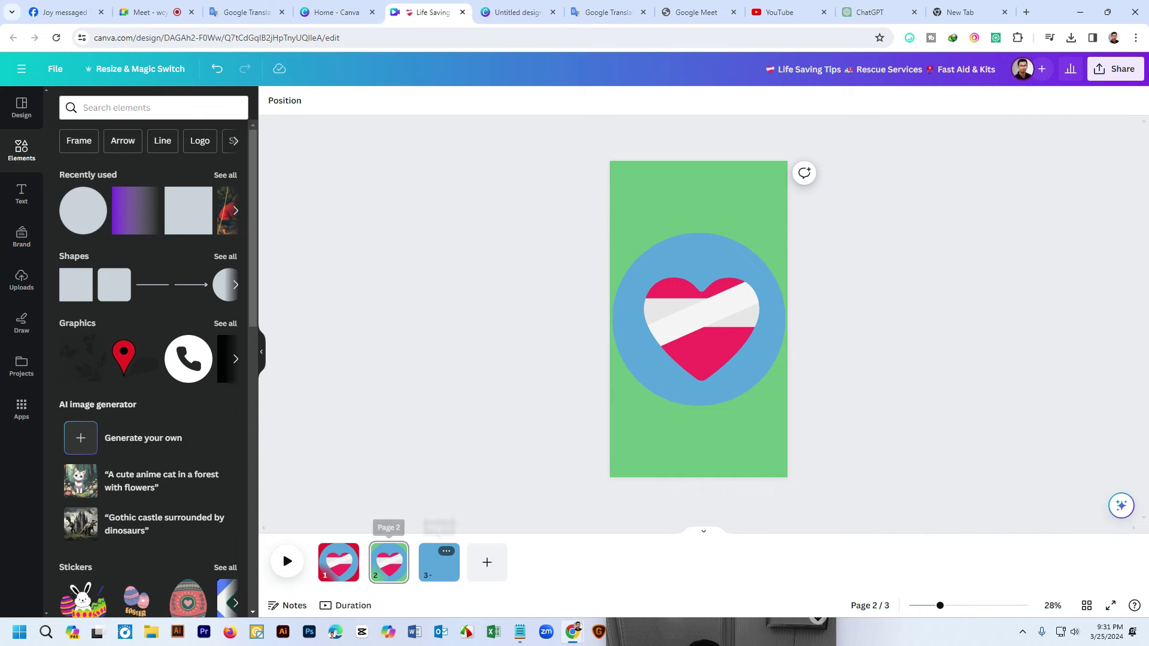
click(439, 561)
key(ctrl+v)
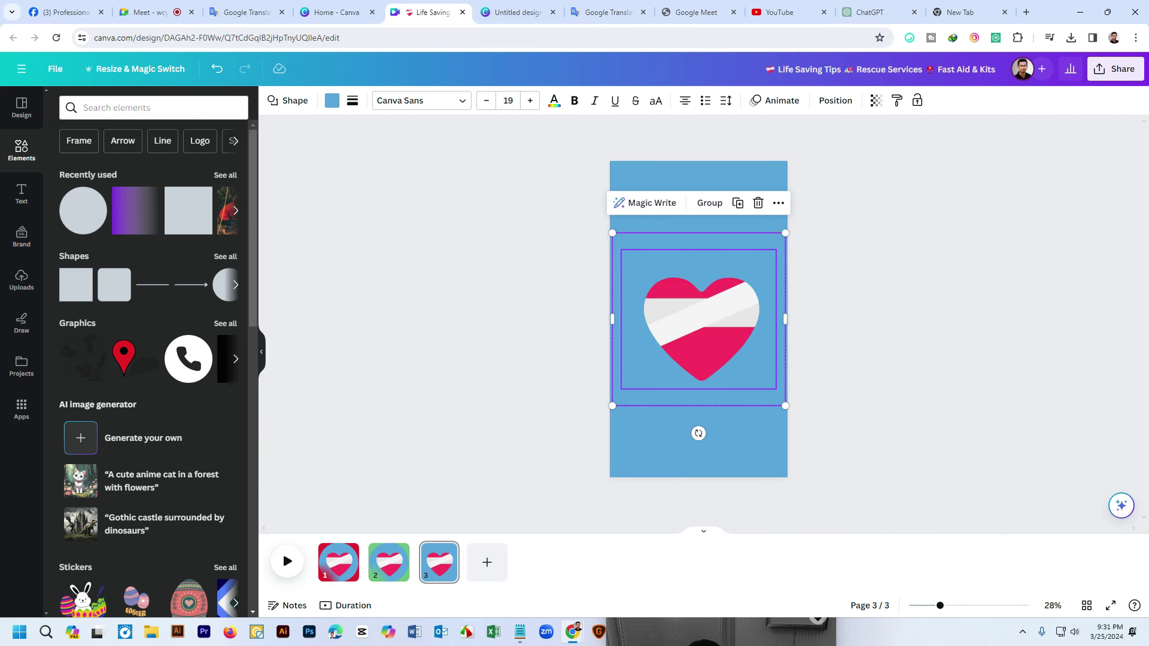
key(Escape)
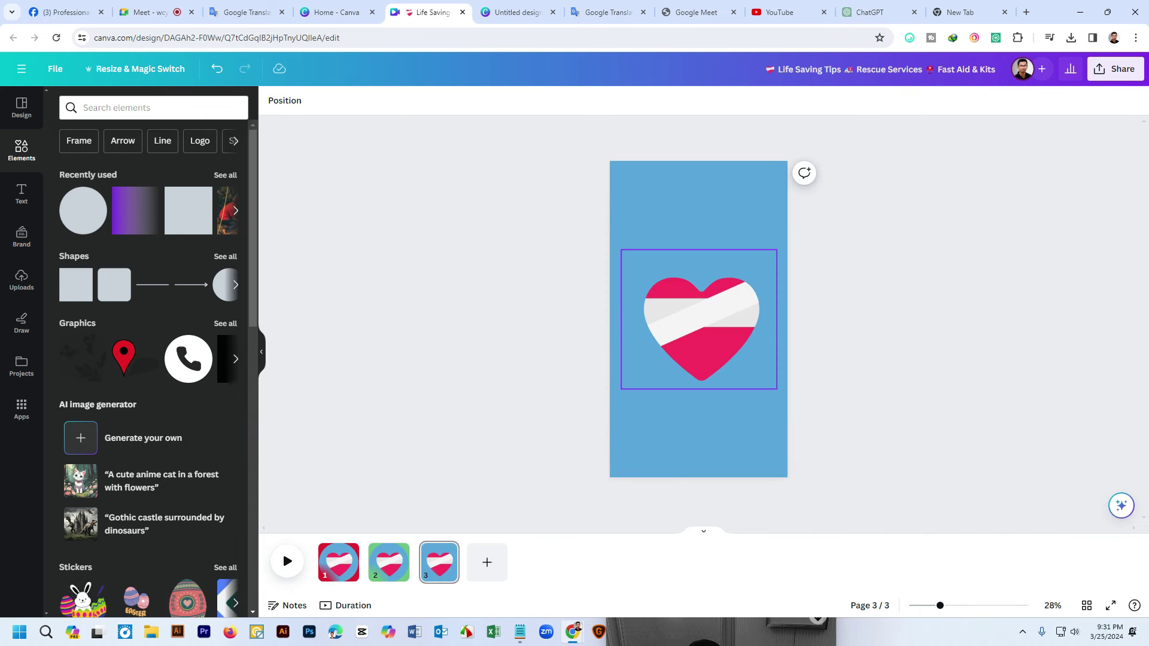
click(698, 319)
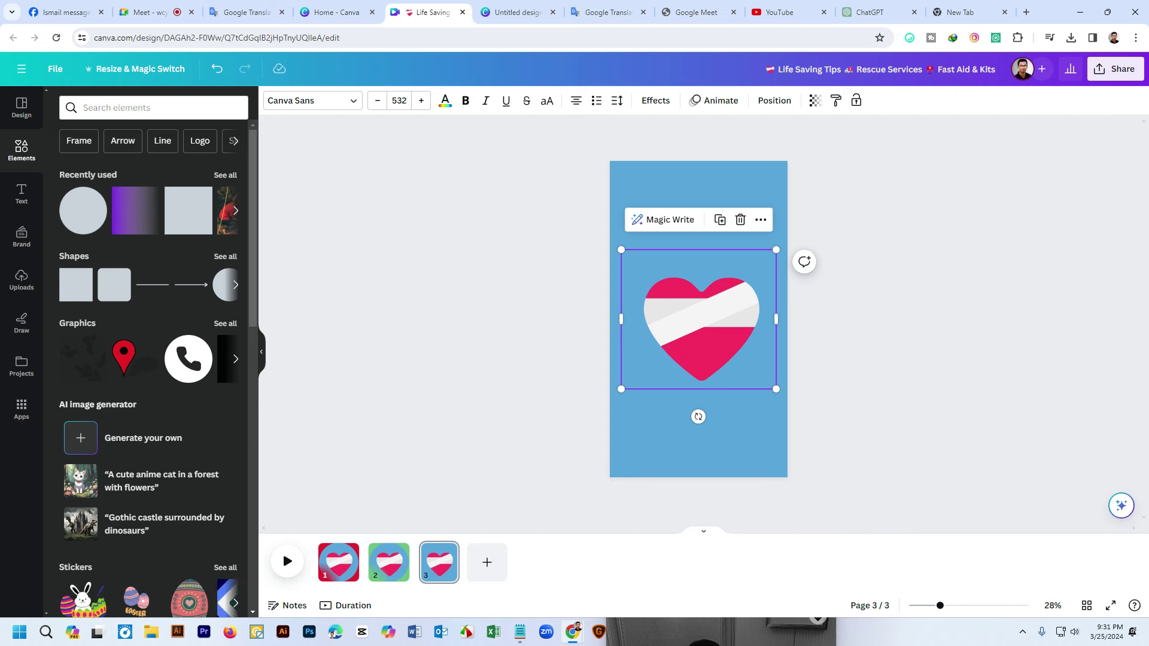
Move the ambulance and helmet emoji text box from page 1 to page 2
click(339, 562)
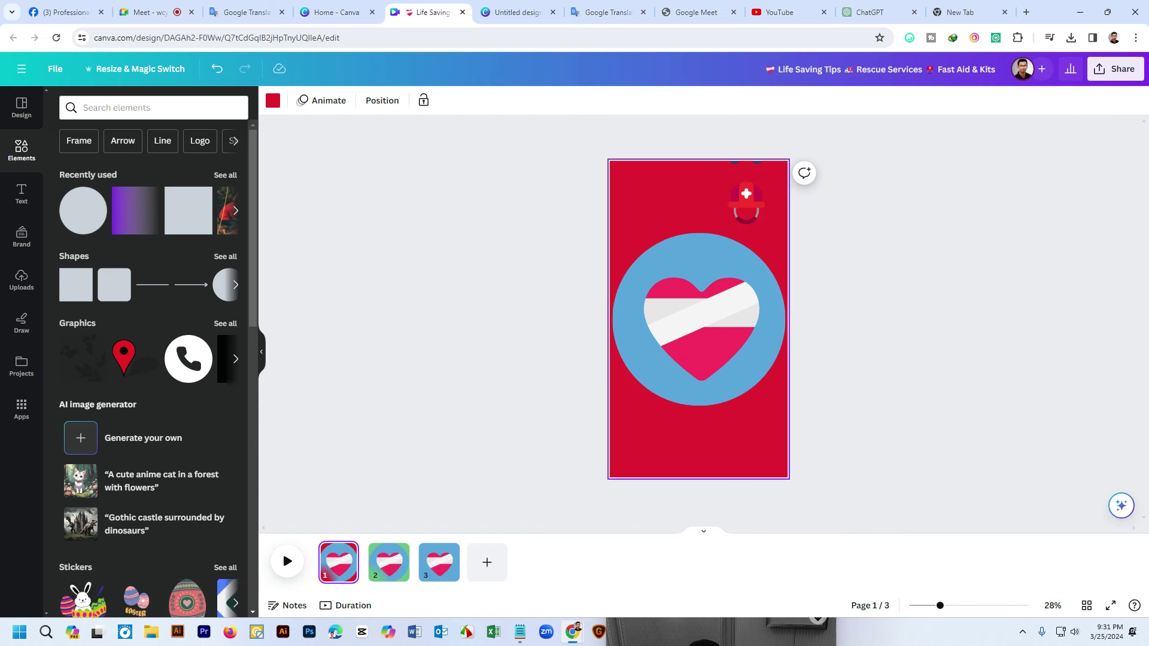
drag(747, 204, 746, 233)
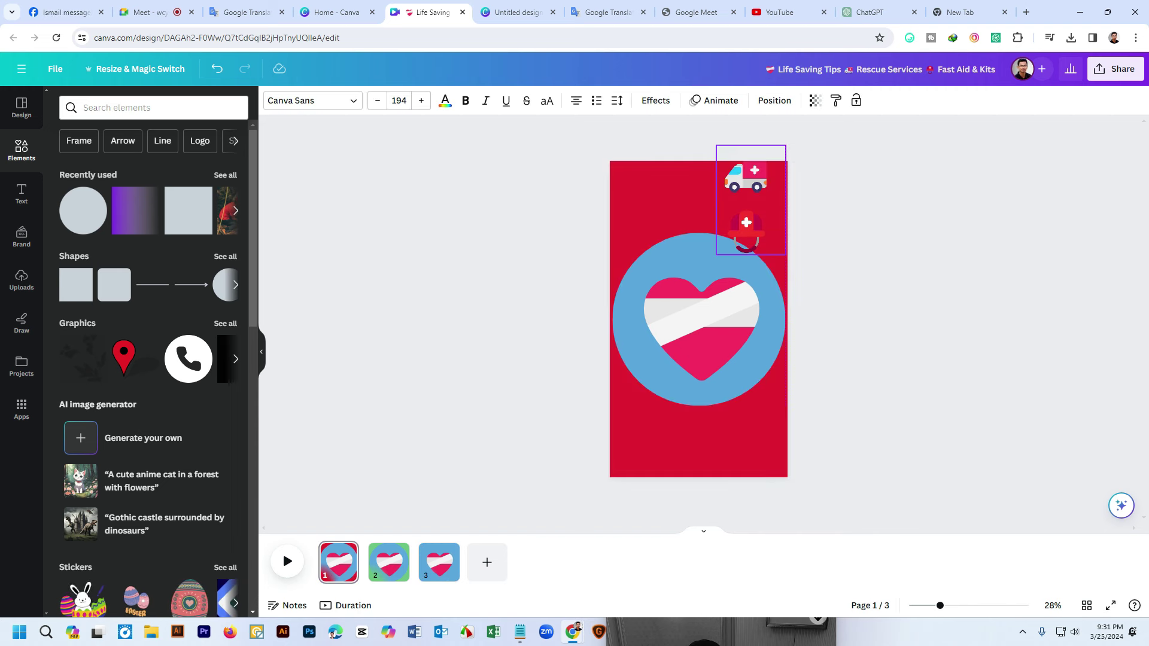
key(Delete)
click(389, 562)
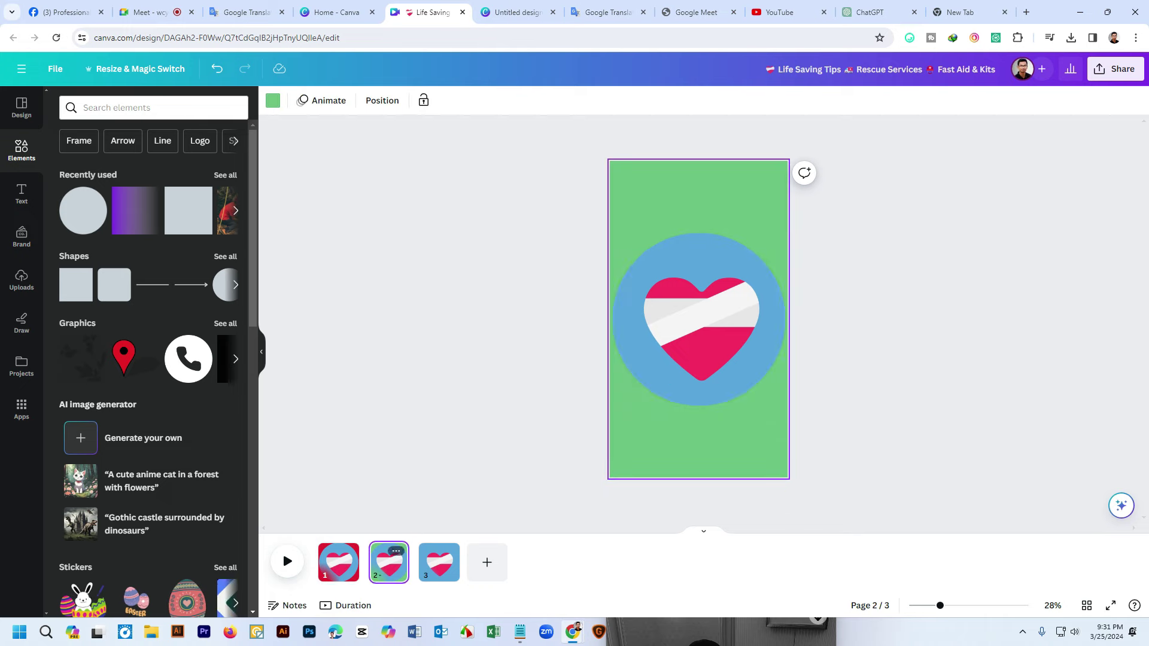
key(Escape)
key(ctrl+v)
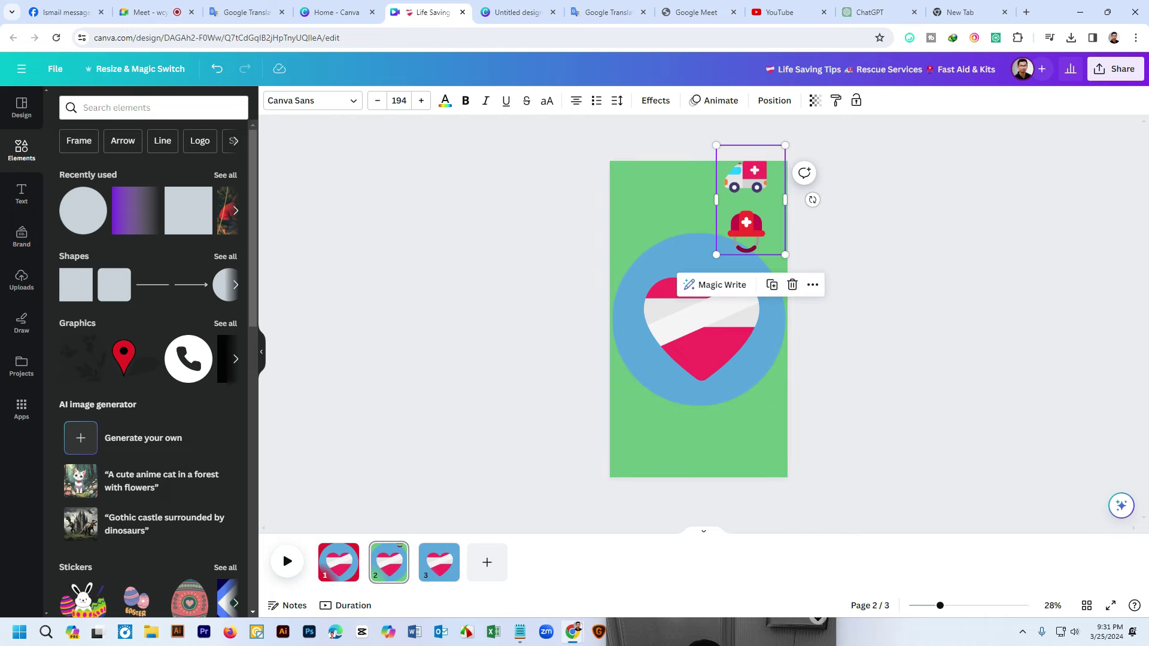
Cut the ambulance out of the small emoji text box and replace the large heart on page 2 with it
key(Return)
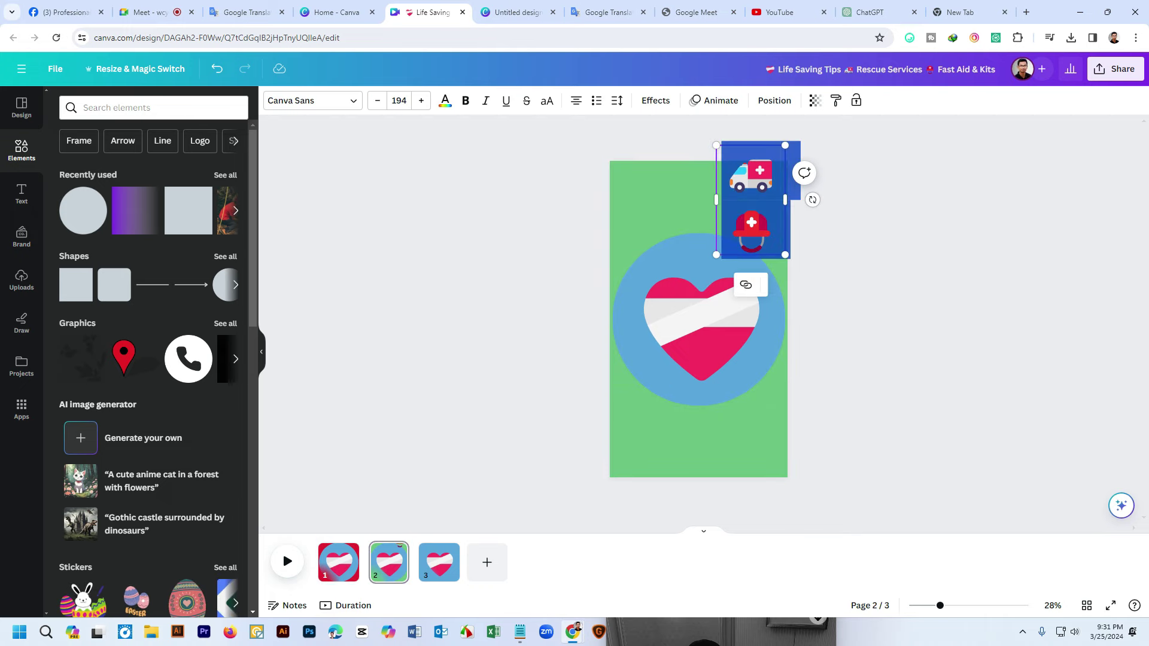
drag(780, 176, 723, 176)
key(ctrl+c)
key(BackSpace)
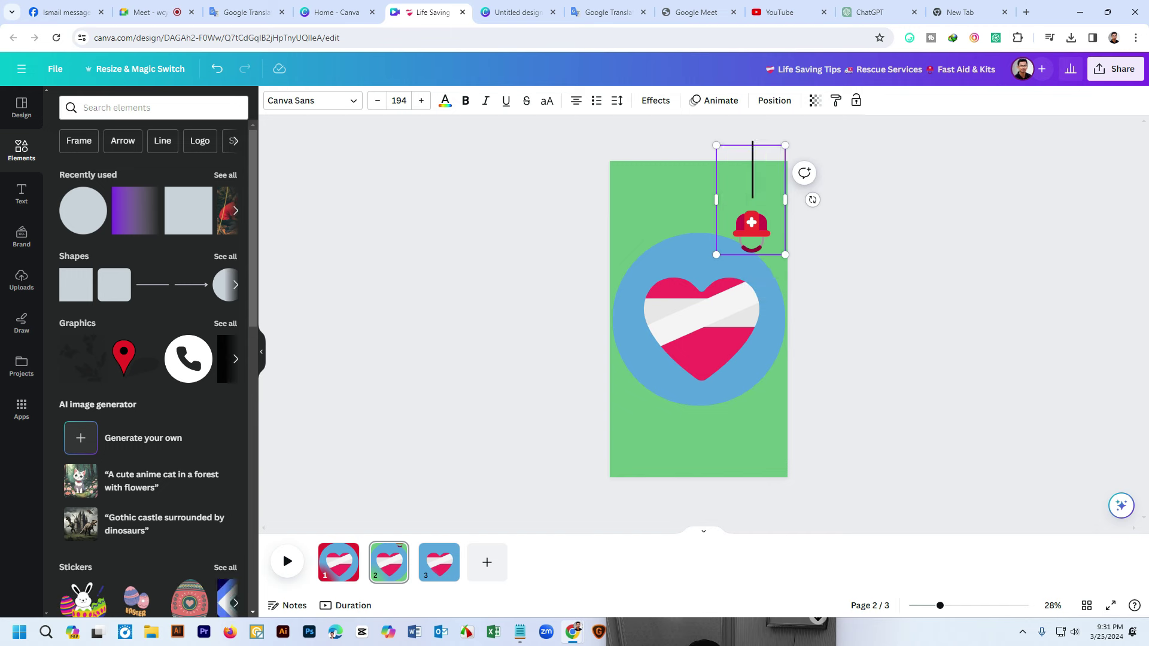
key(Escape)
double_click(700, 319)
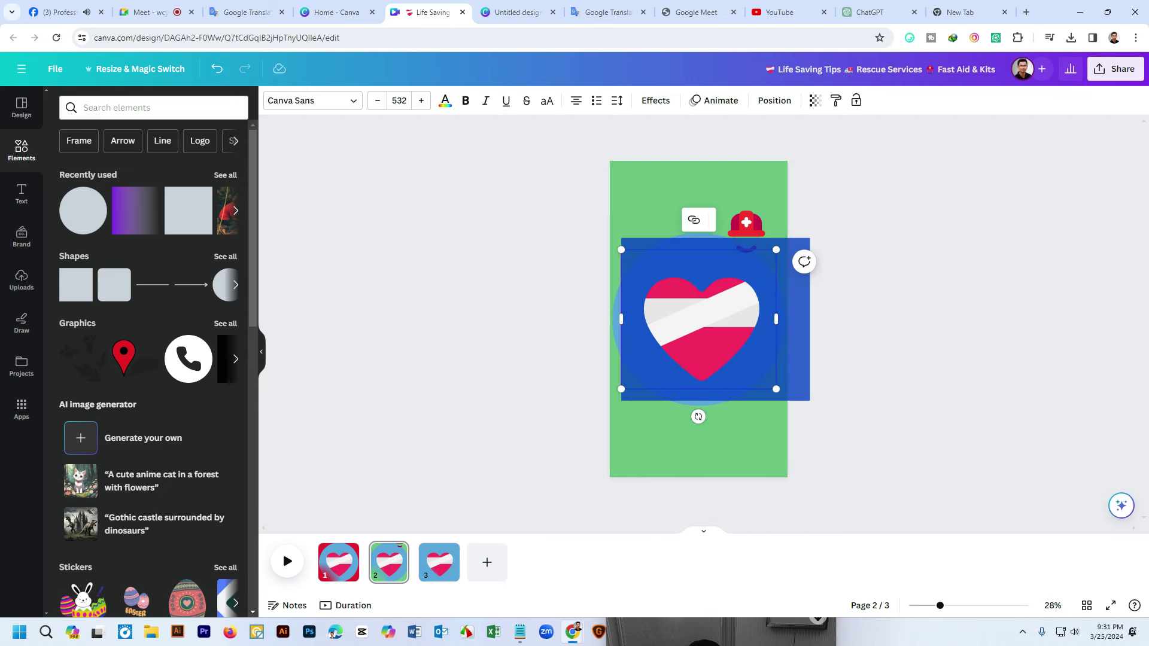
key(ctrl+v)
key(Escape)
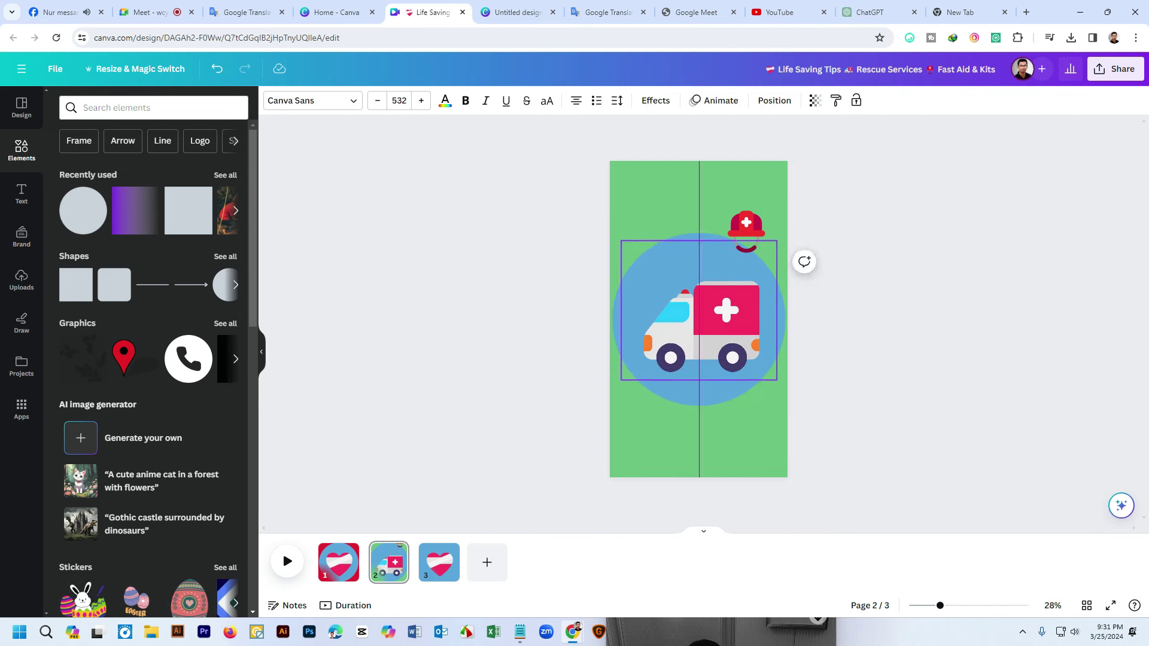
Shift the ambulance emoji up and slightly left on the blue circle of page 2
drag(720, 422, 720, 415)
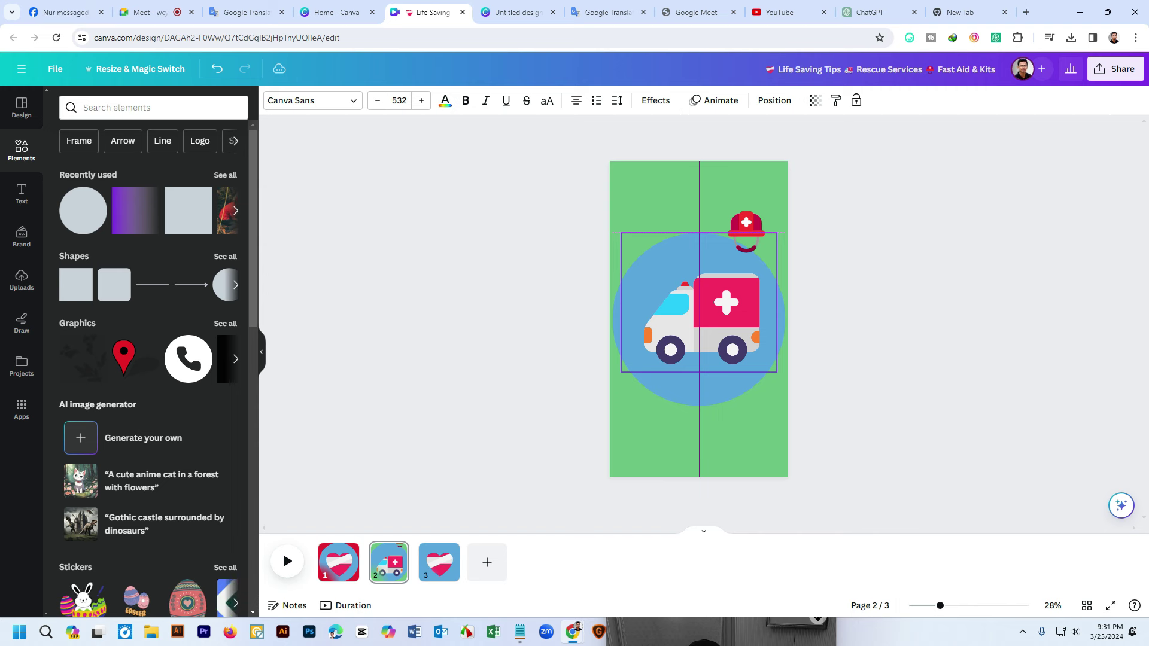
key(shift+Left)
key(shift+Left)
key(shift+Left)
key(shift+Left)
key(shift+Up)
key(shift+Up)
key(shift+Up)
key(shift+Up)
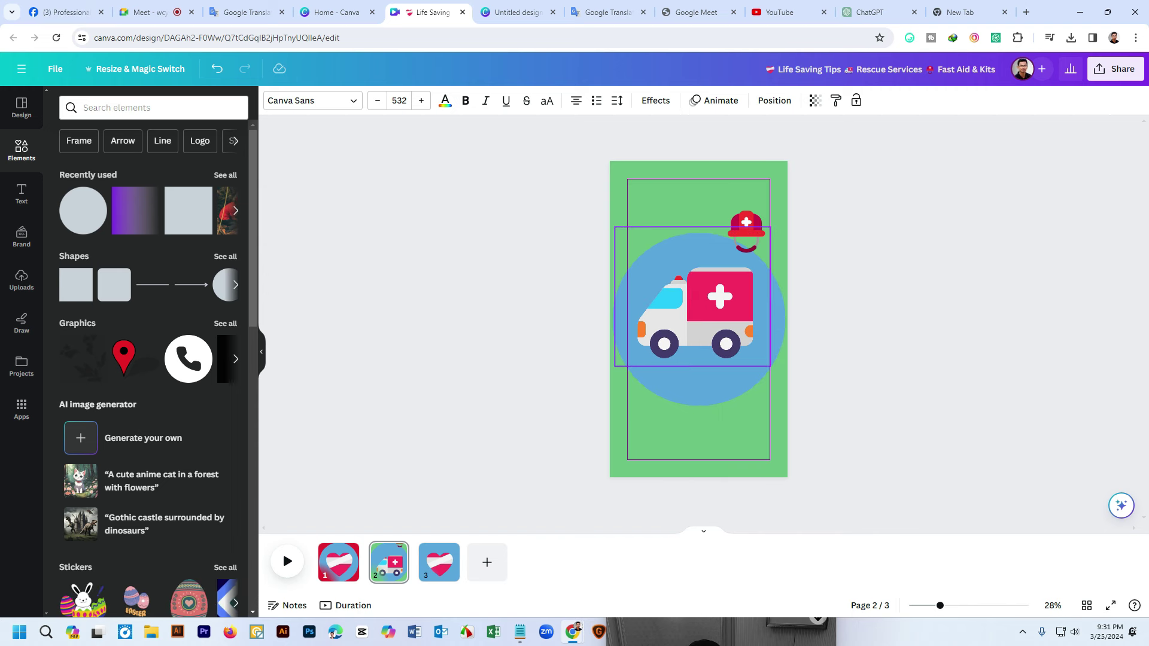
key(shift+Down)
key(shift+Down)
key(shift+Down)
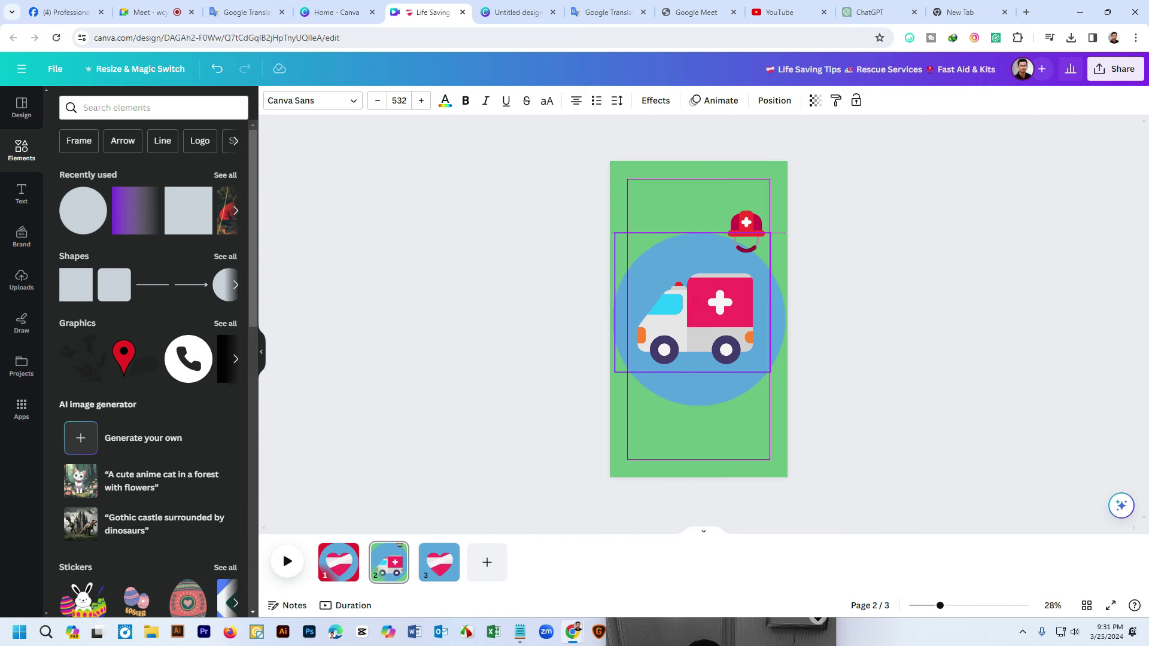
key(shift+Up)
key(shift+Up)
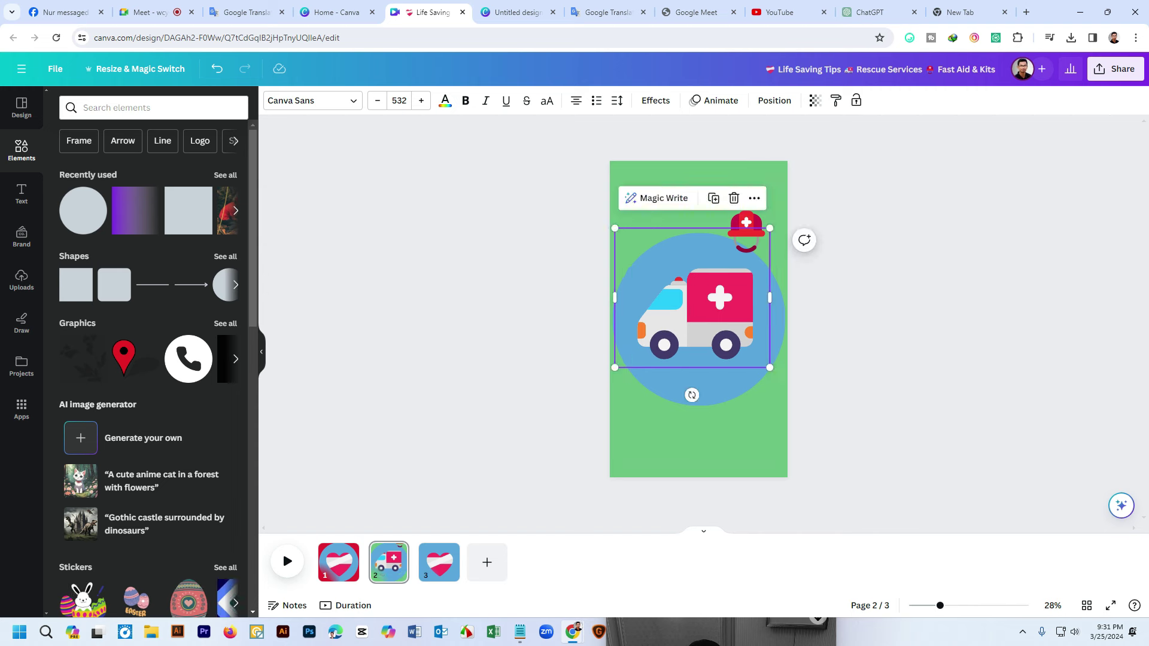
Move the small helmet emoji from page 2 to page 3
key(Escape)
click(746, 232)
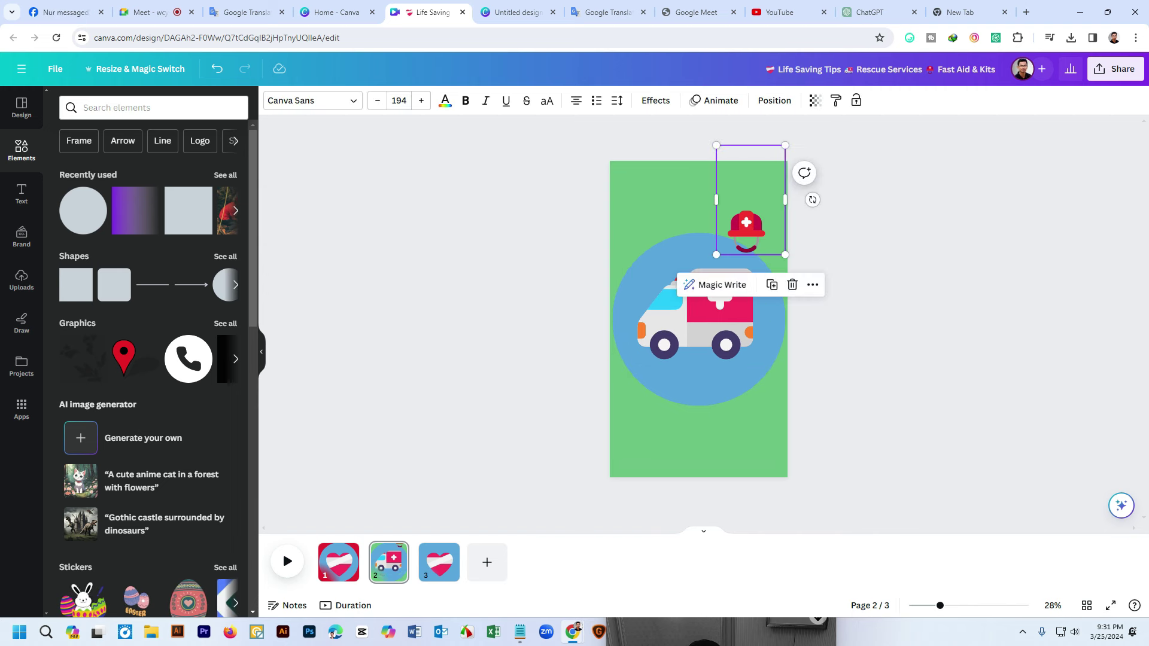
key(Escape)
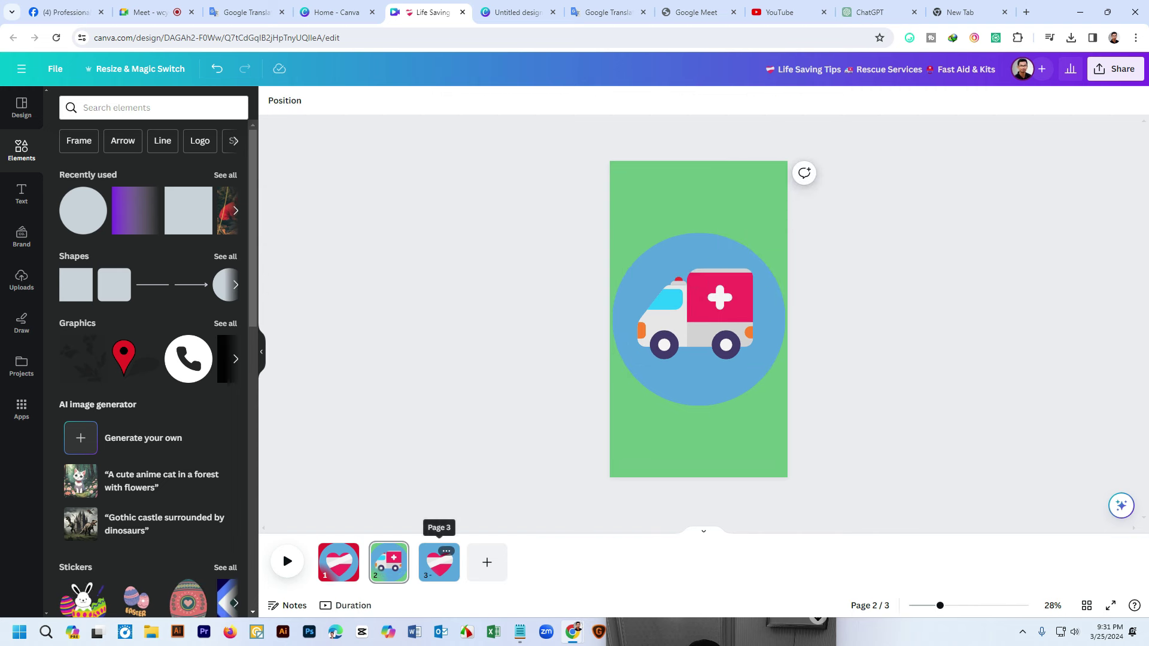
click(439, 562)
key(ctrl+v)
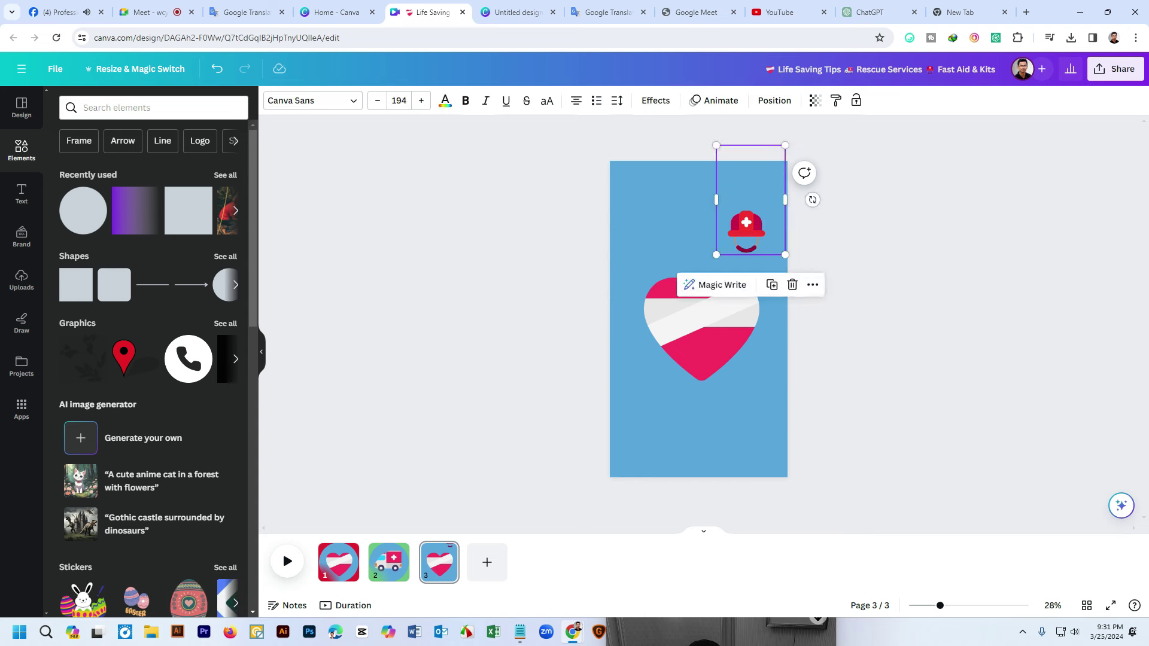
Recolor the circle behind the heart emoji on page 3 to black
key(Escape)
click(699, 319)
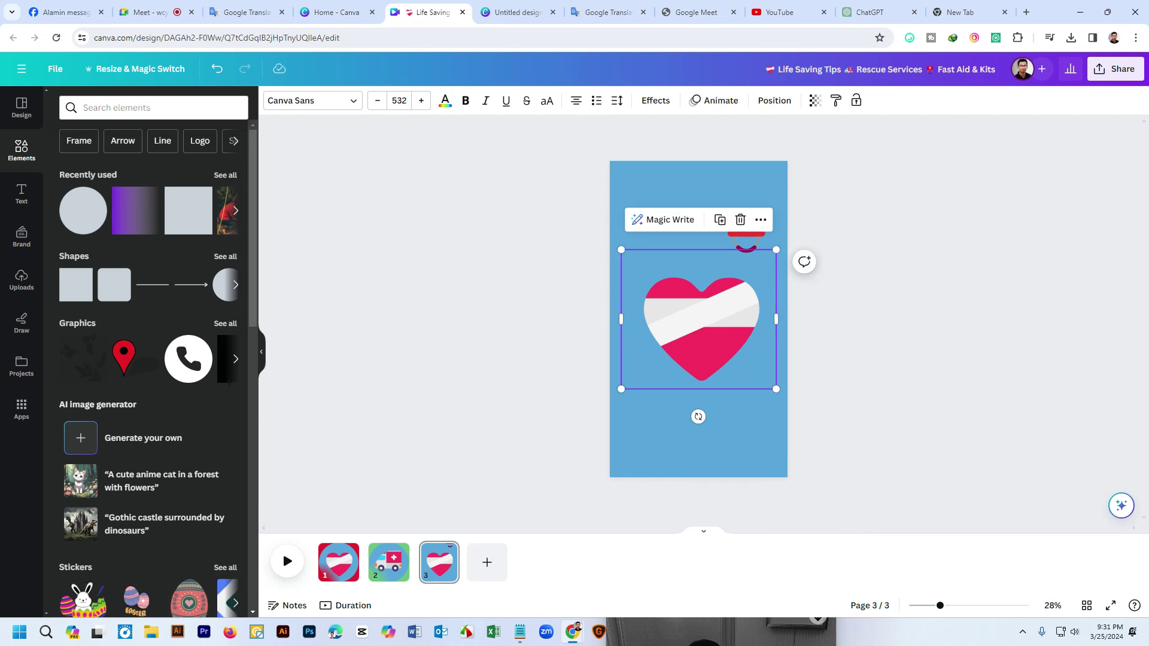
key(Escape)
click(699, 257)
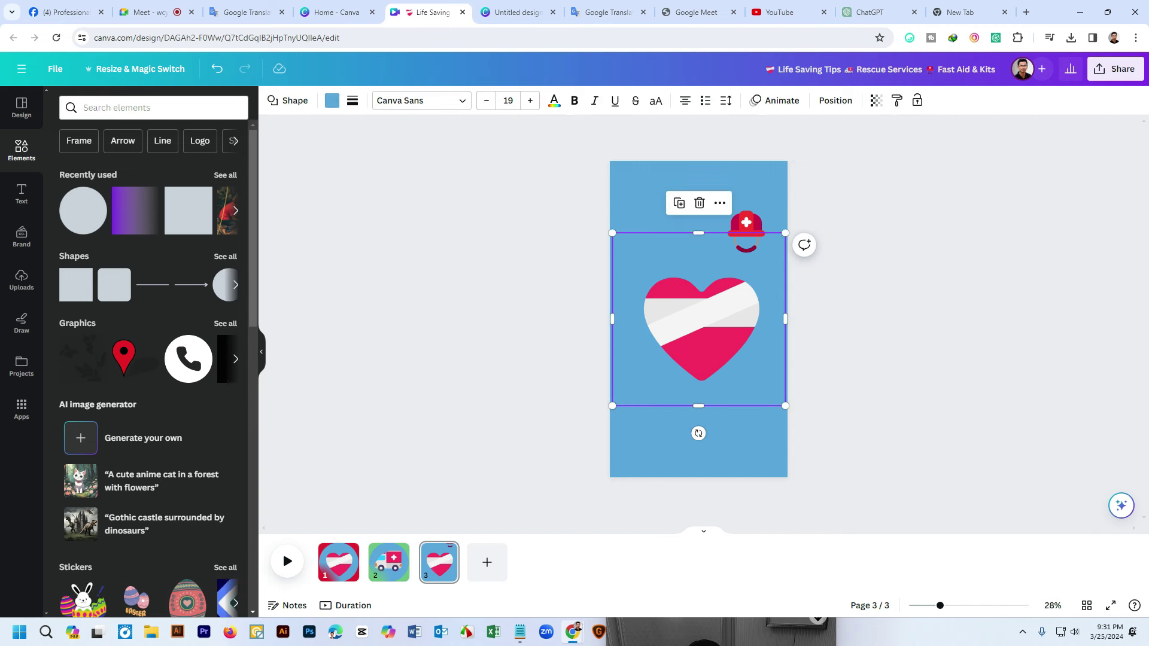
click(332, 100)
click(126, 172)
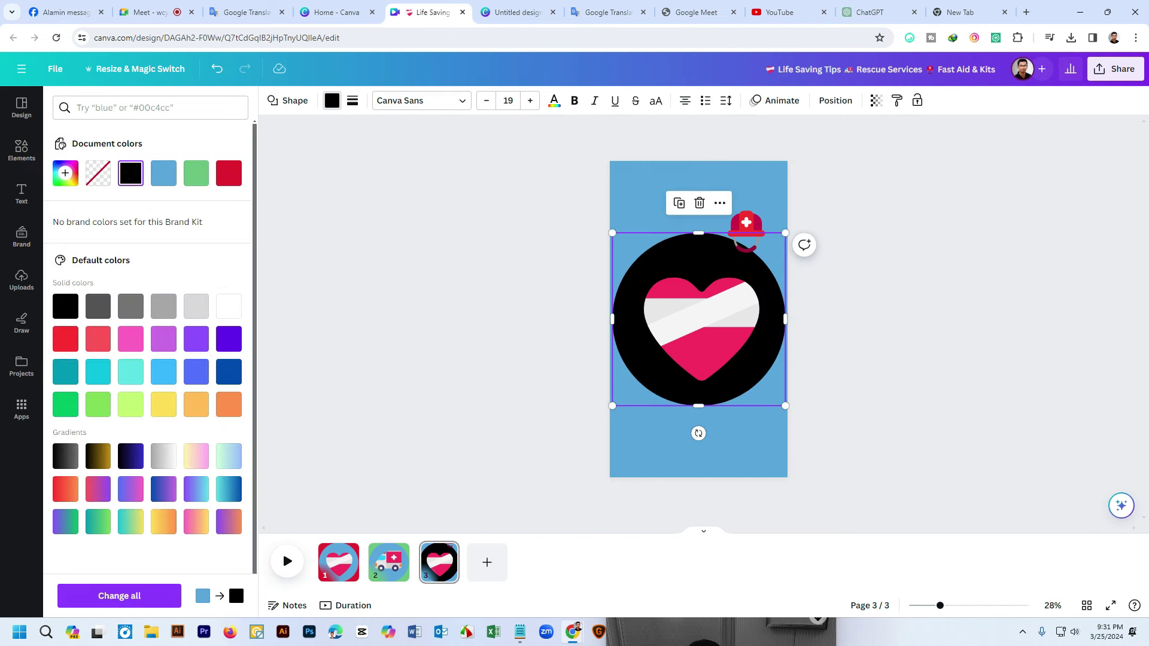
click(332, 101)
Replace the heart emoji on page 3 with the helmet emoji and remove the blank line above the helmet
drag(746, 234, 323, 289)
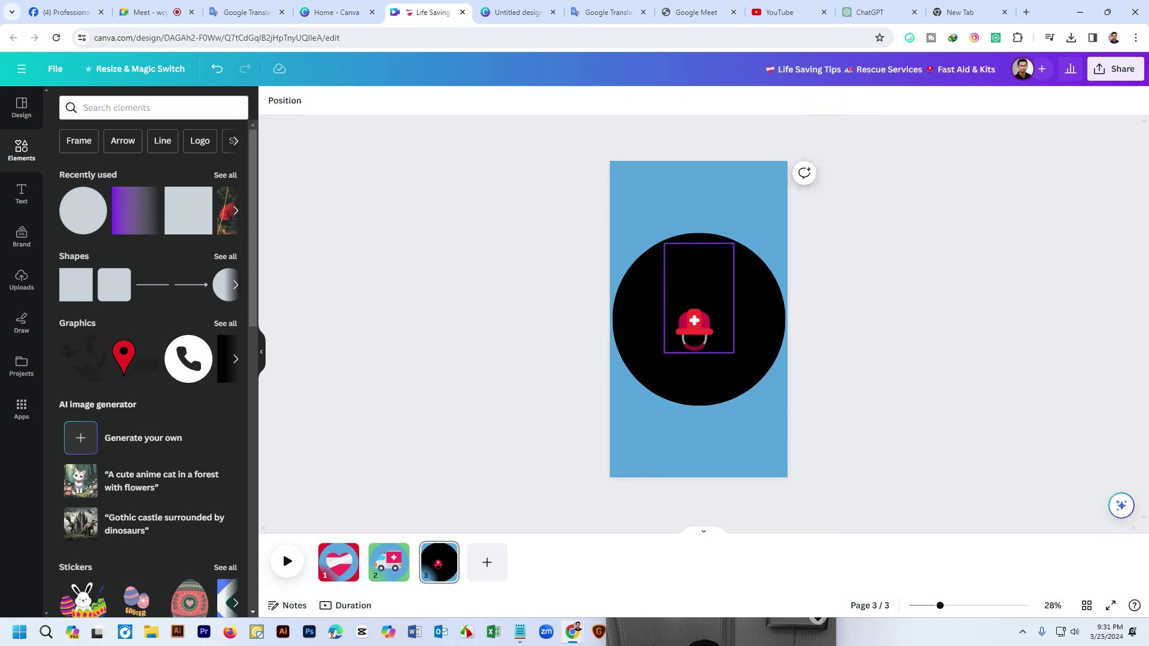
click(694, 329)
double_click(710, 247)
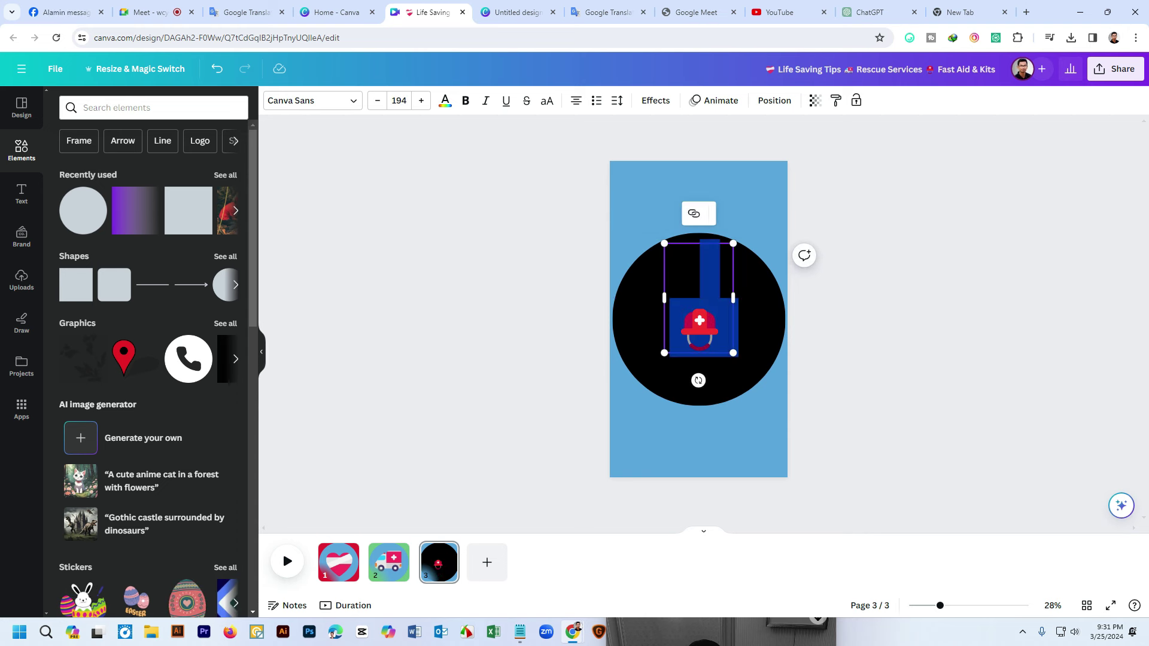
click(709, 247)
key(BackSpace)
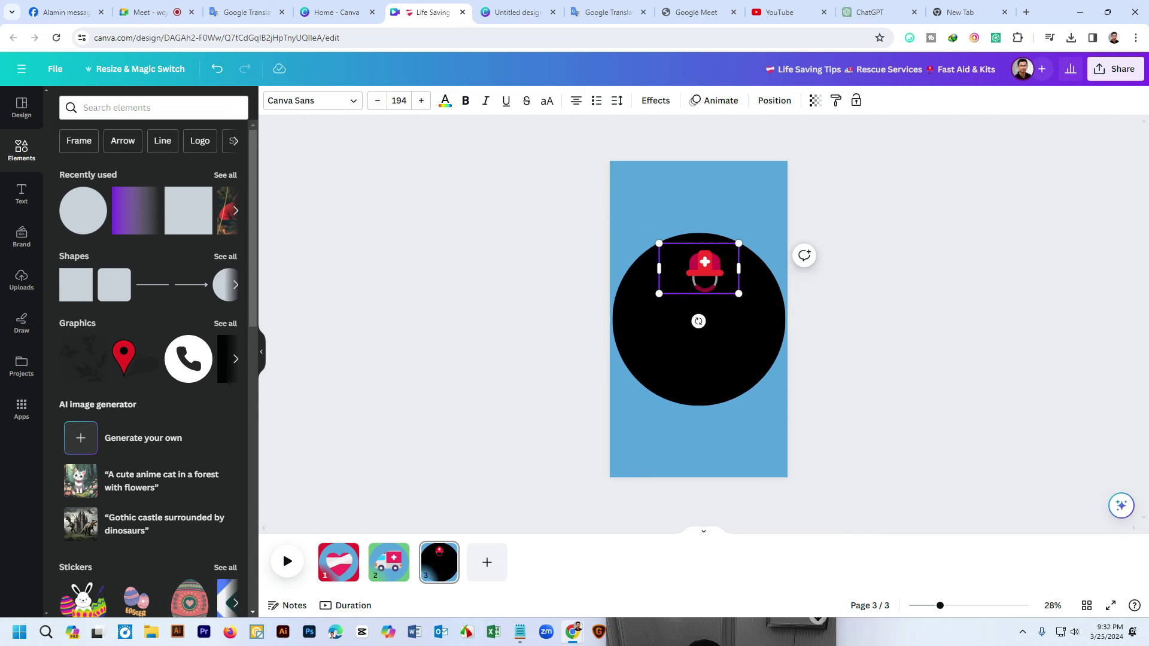
Enlarge the helmet emoji to fill most of the circle's height and center it on page 3
drag(699, 261, 812, 248)
drag(699, 319, 699, 319)
key(Escape)
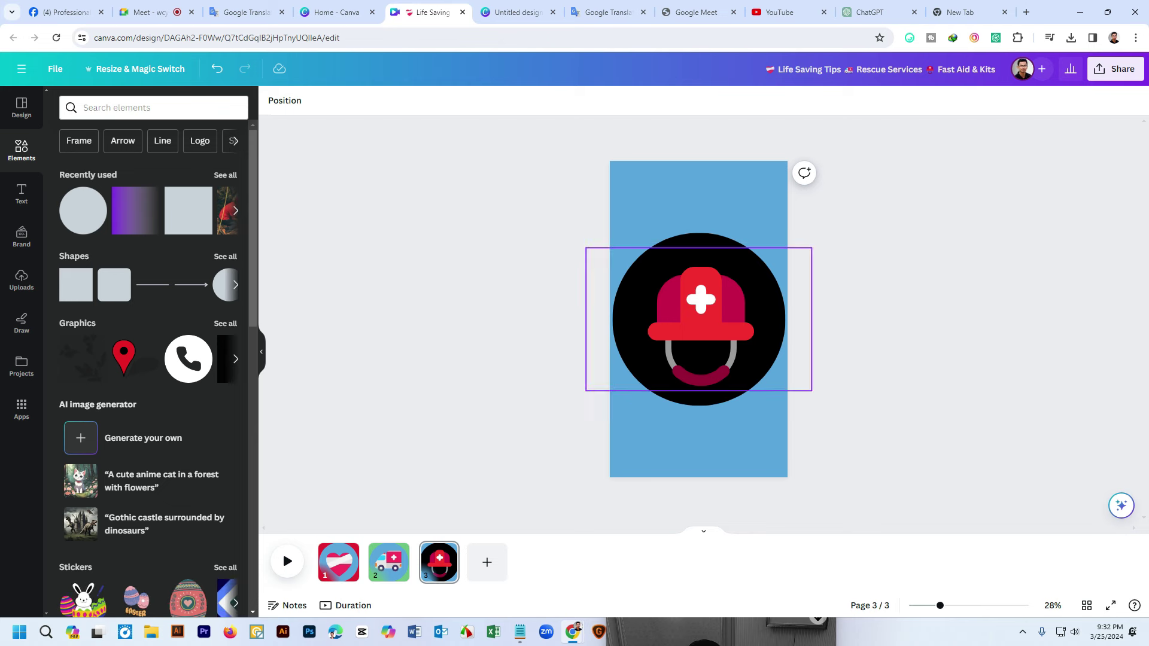
Delete the black circle behind the helmet on page 3 and the blue circle behind the ambulance on page 2
click(698, 238)
drag(699, 311, 278, 344)
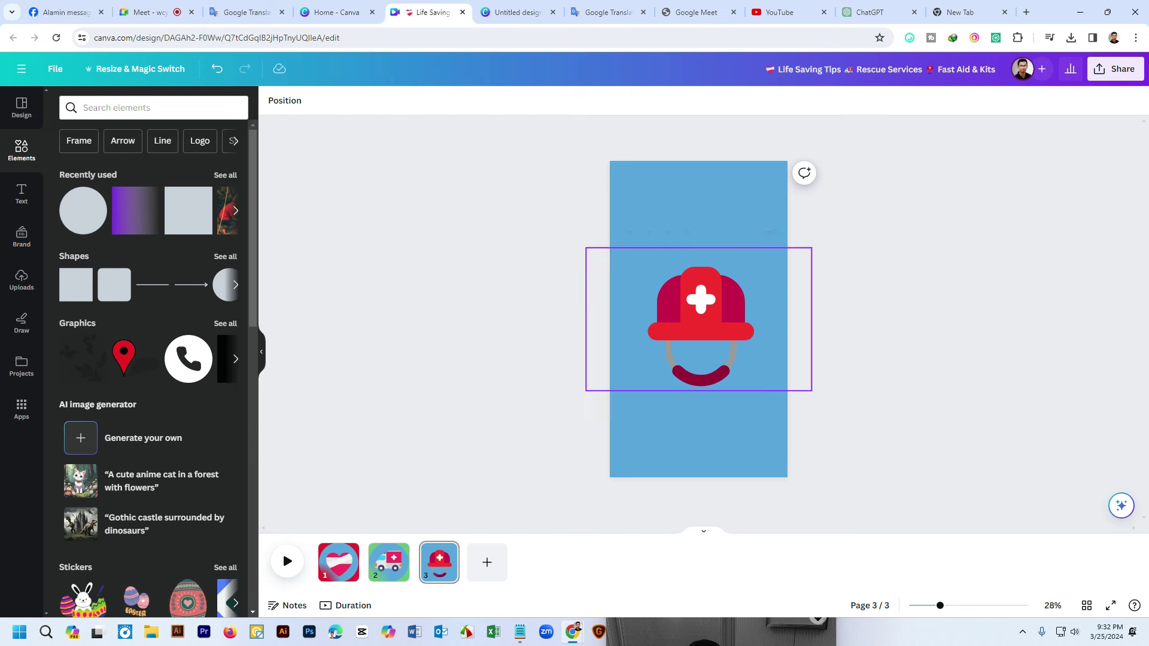
click(699, 319)
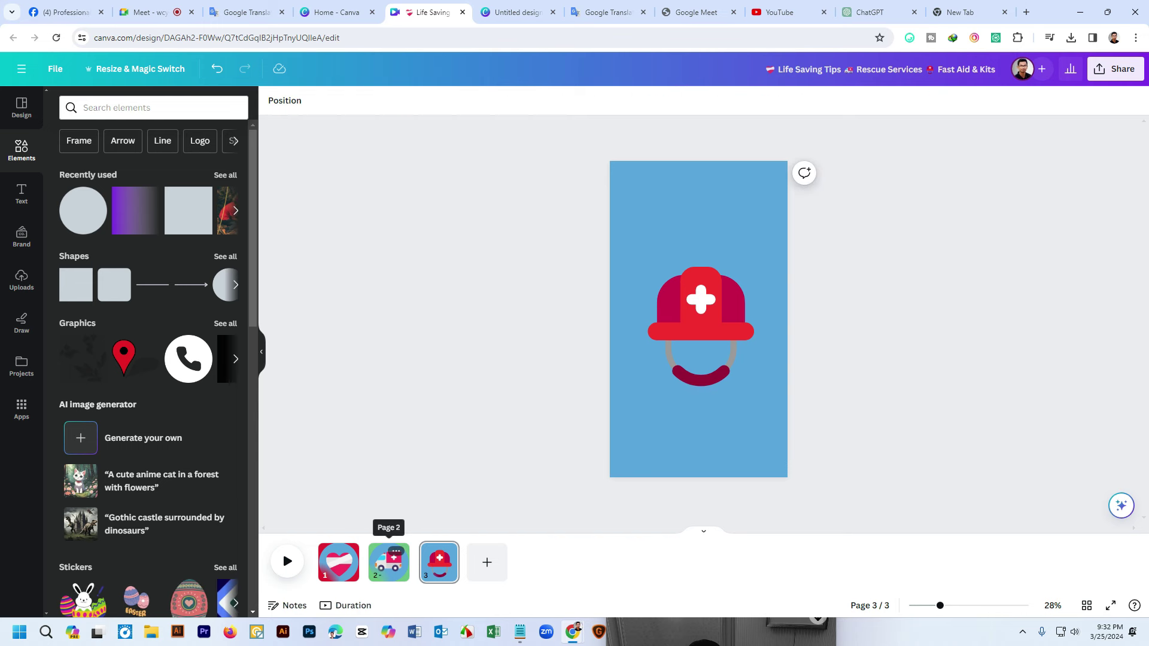
click(388, 558)
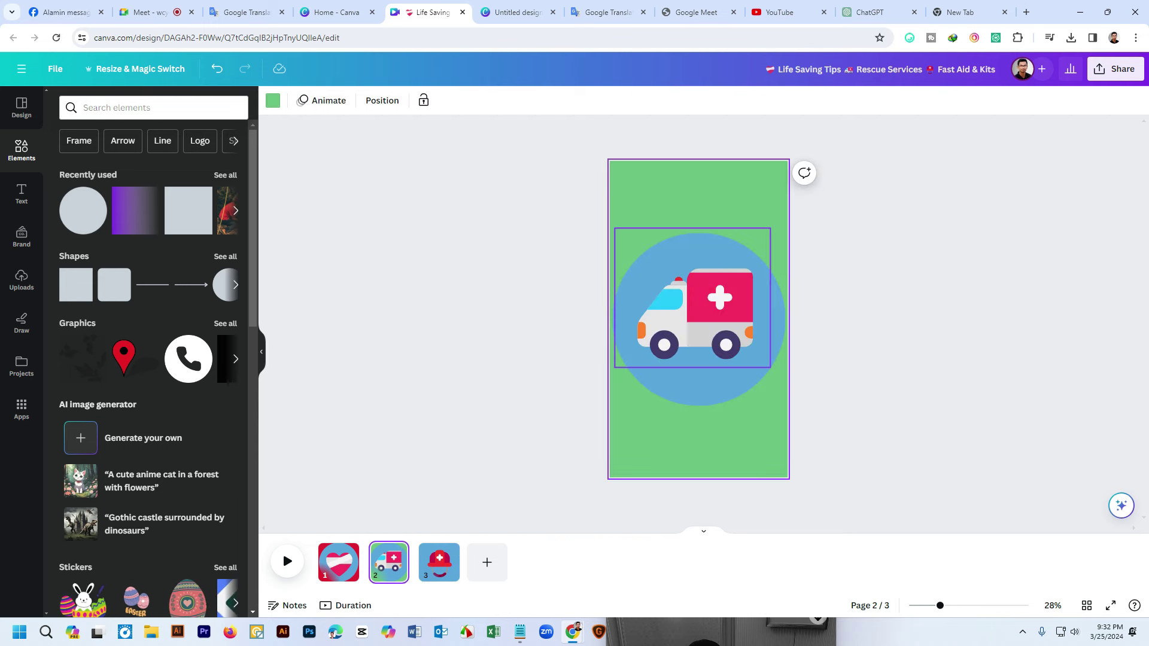
drag(698, 385, 270, 364)
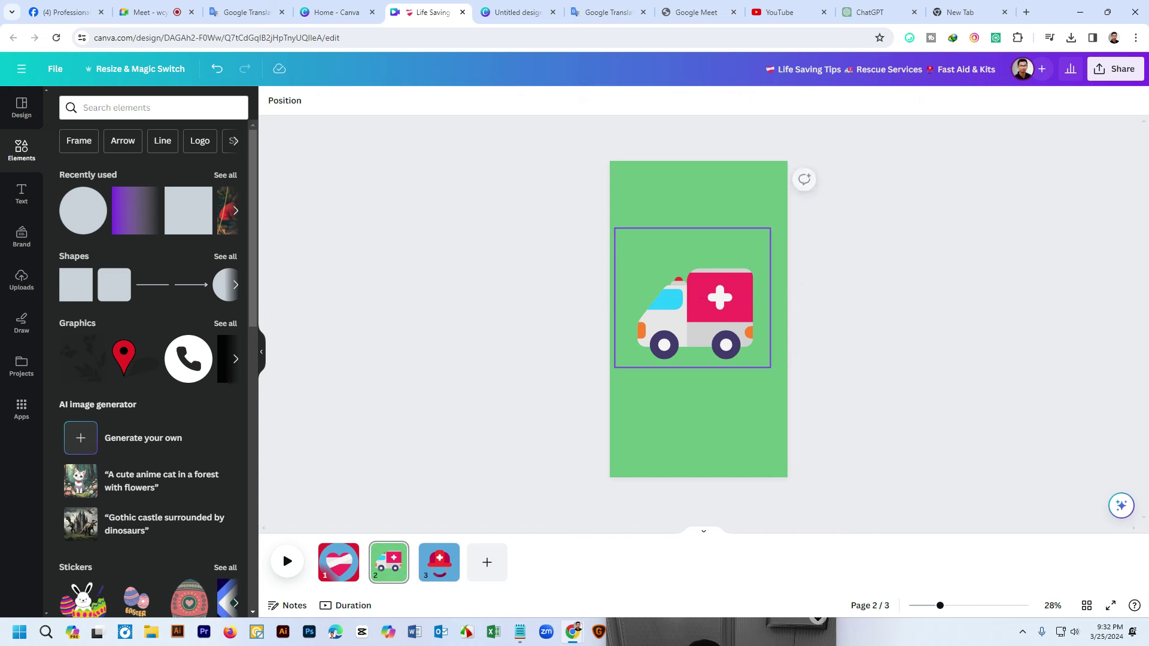
Delete the blue circle behind the heart emoji on page 1
click(338, 563)
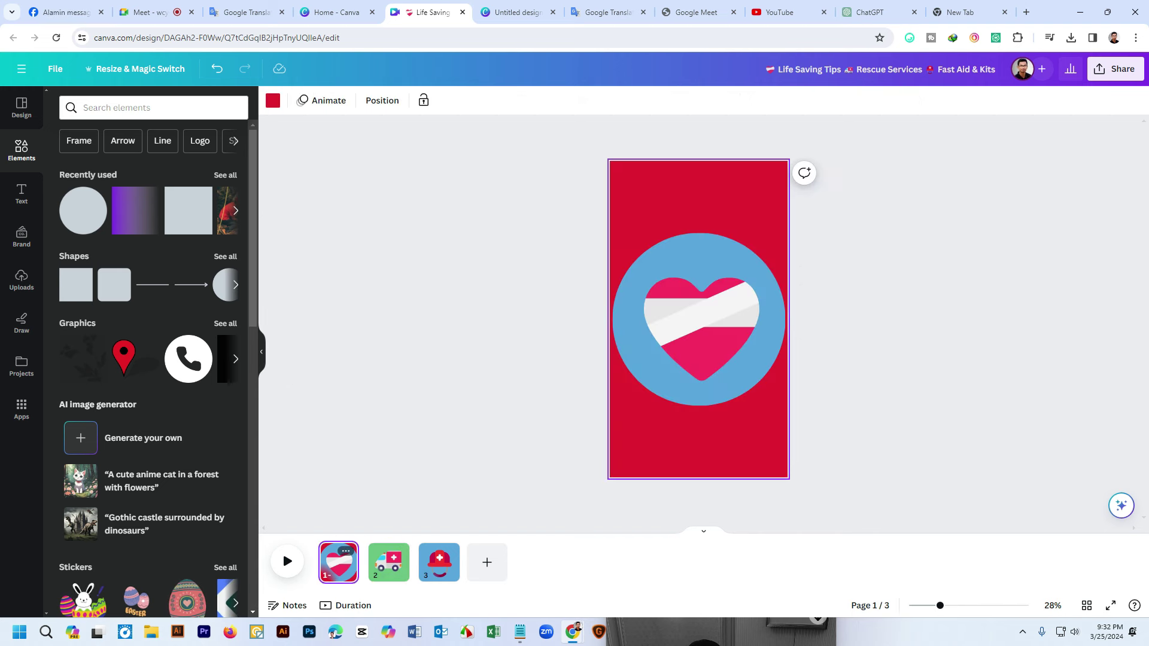
key(Escape)
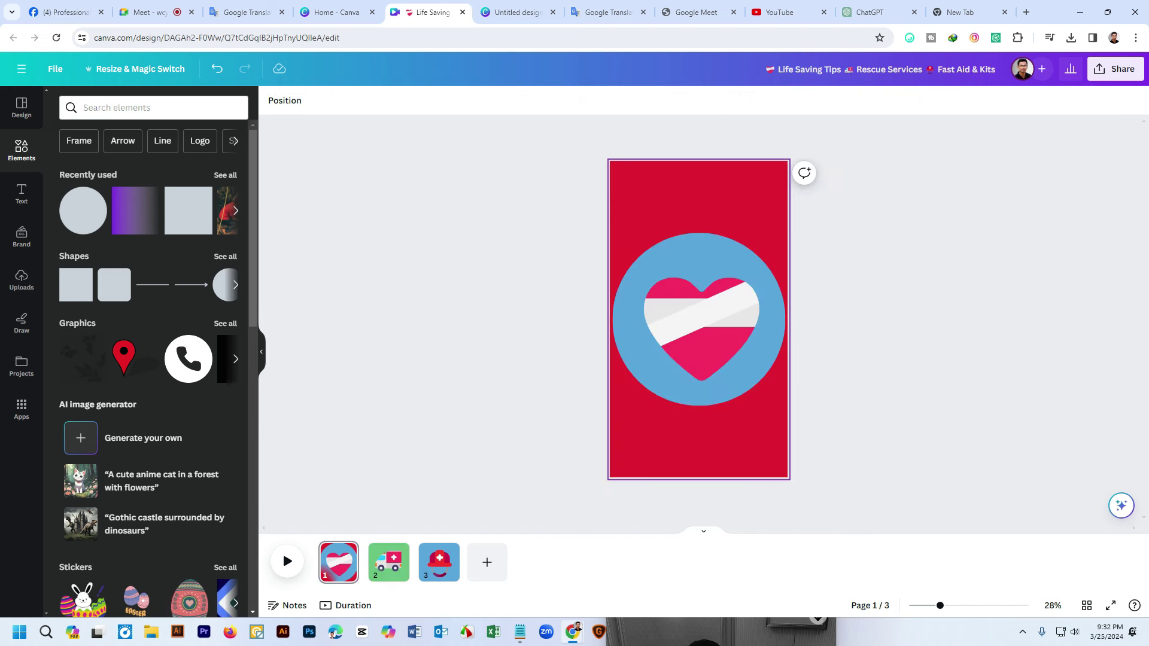
click(699, 397)
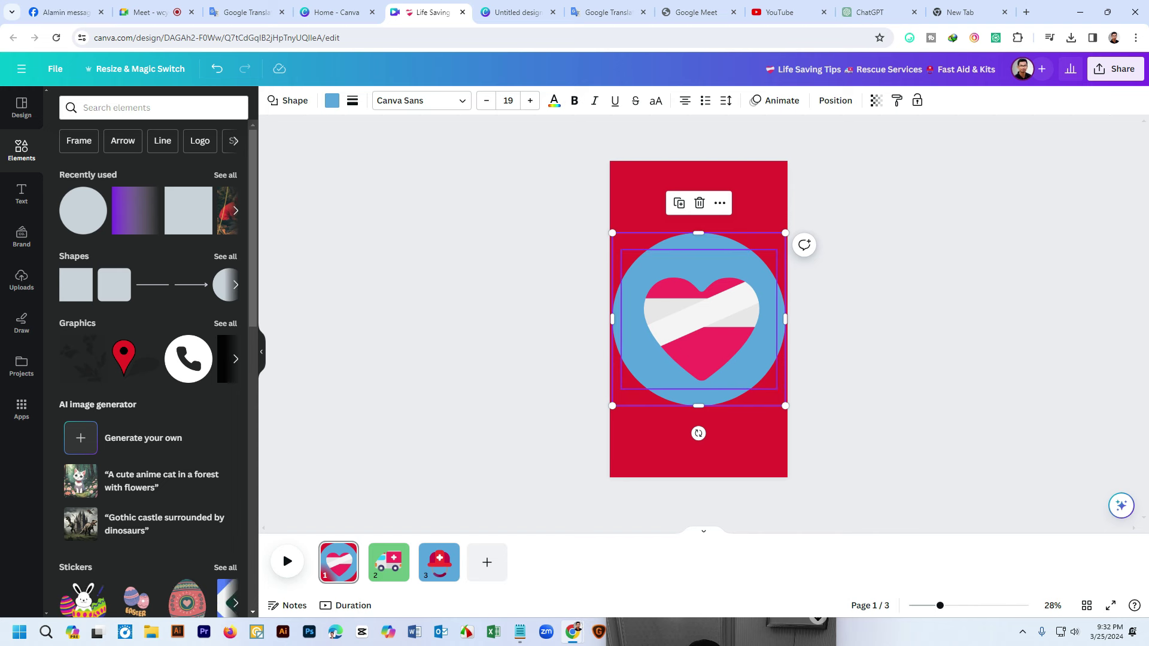
click(699, 319)
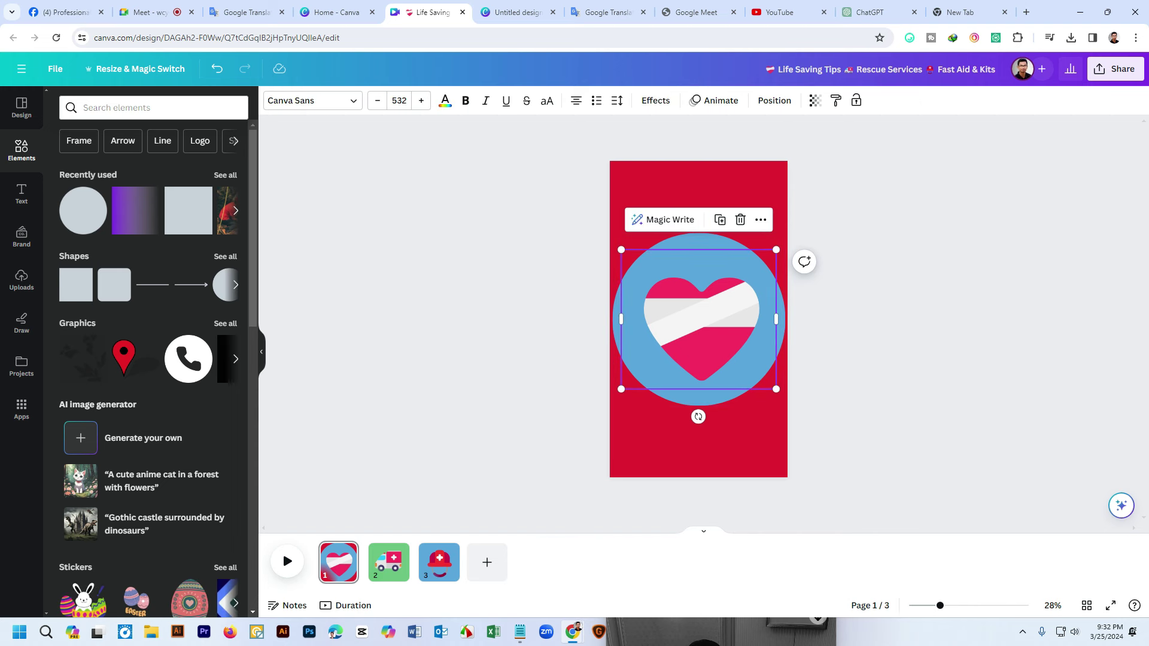
key(Escape)
click(699, 241)
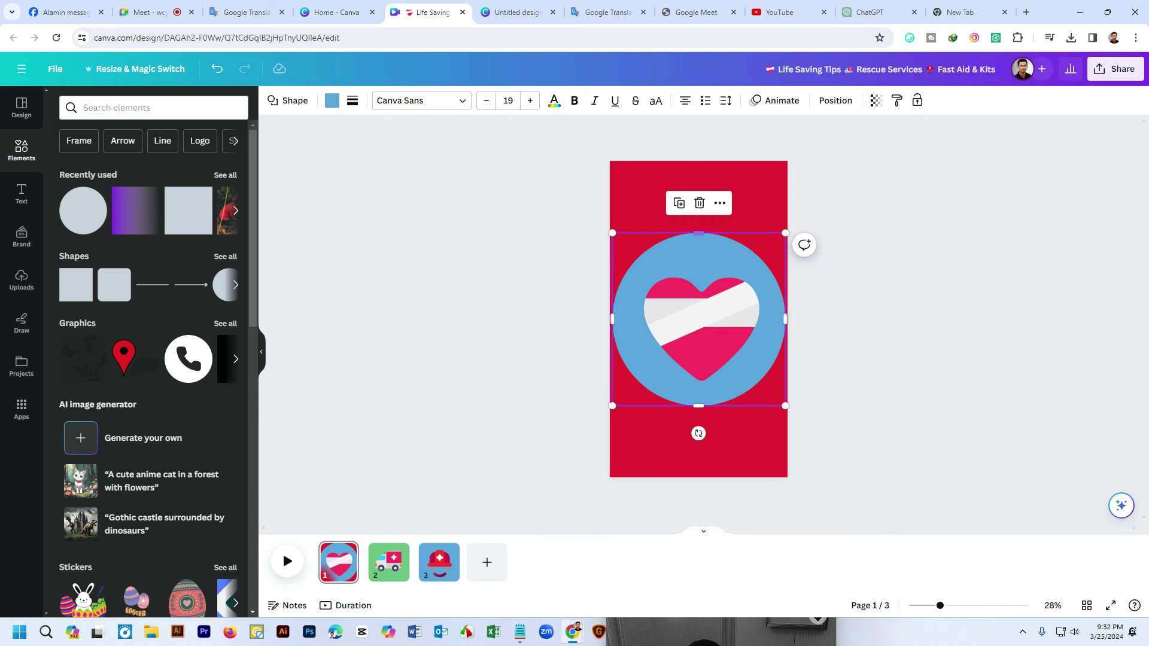
drag(658, 359, 149, 335)
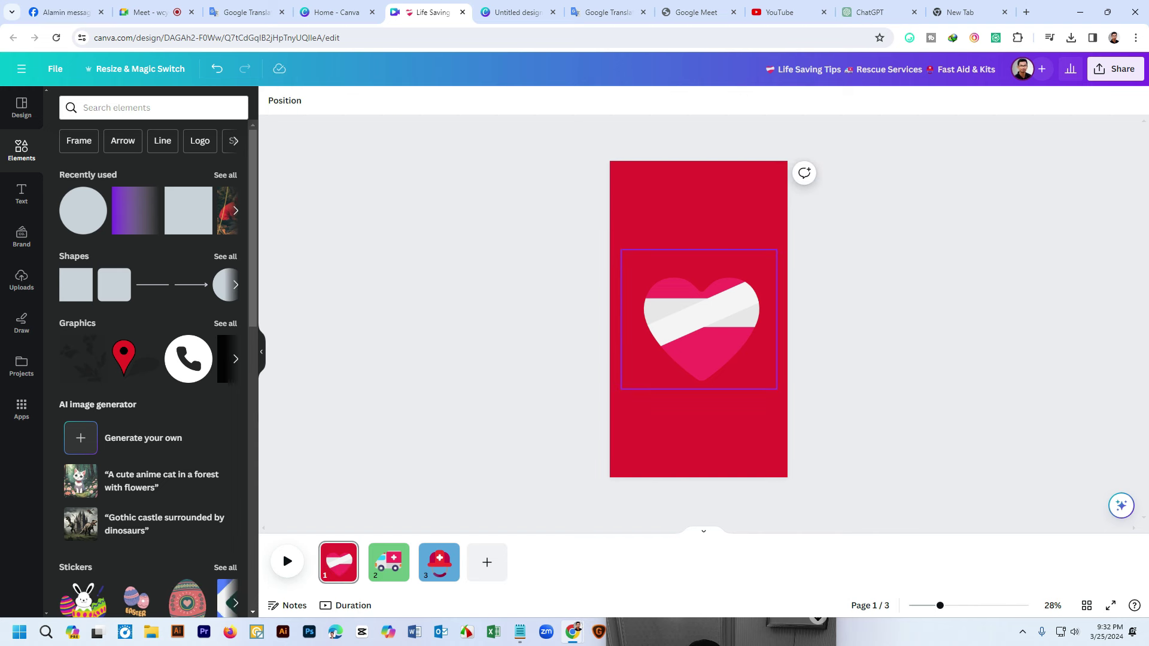
Darken the red background of page 1 to #B62331
click(699, 319)
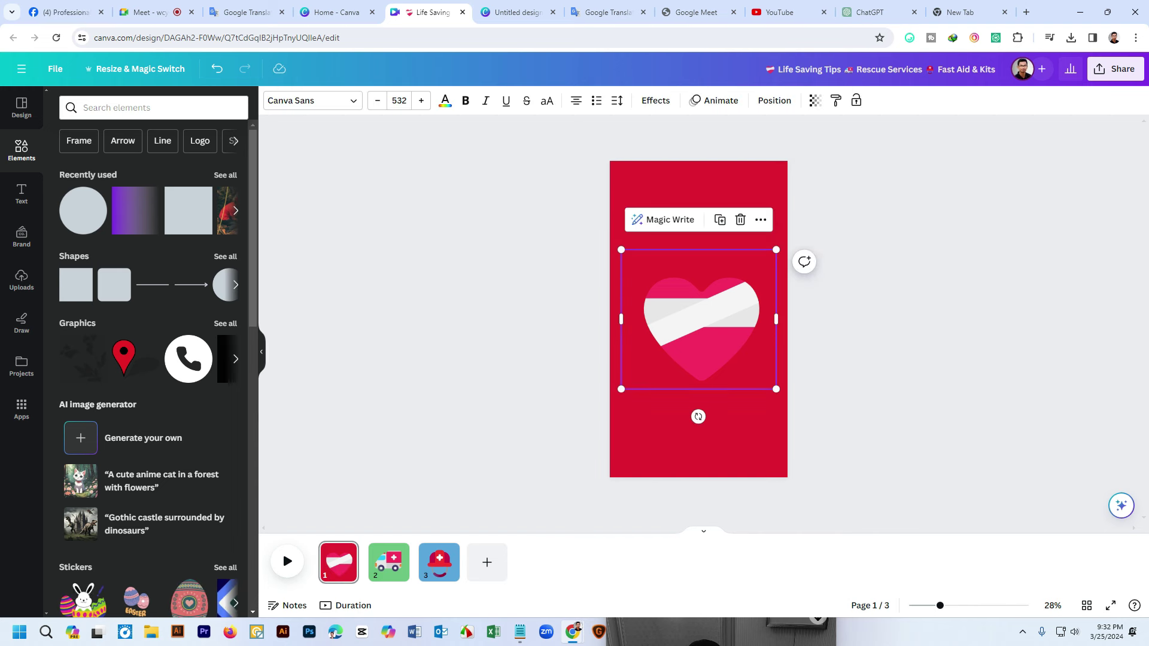
key(Escape)
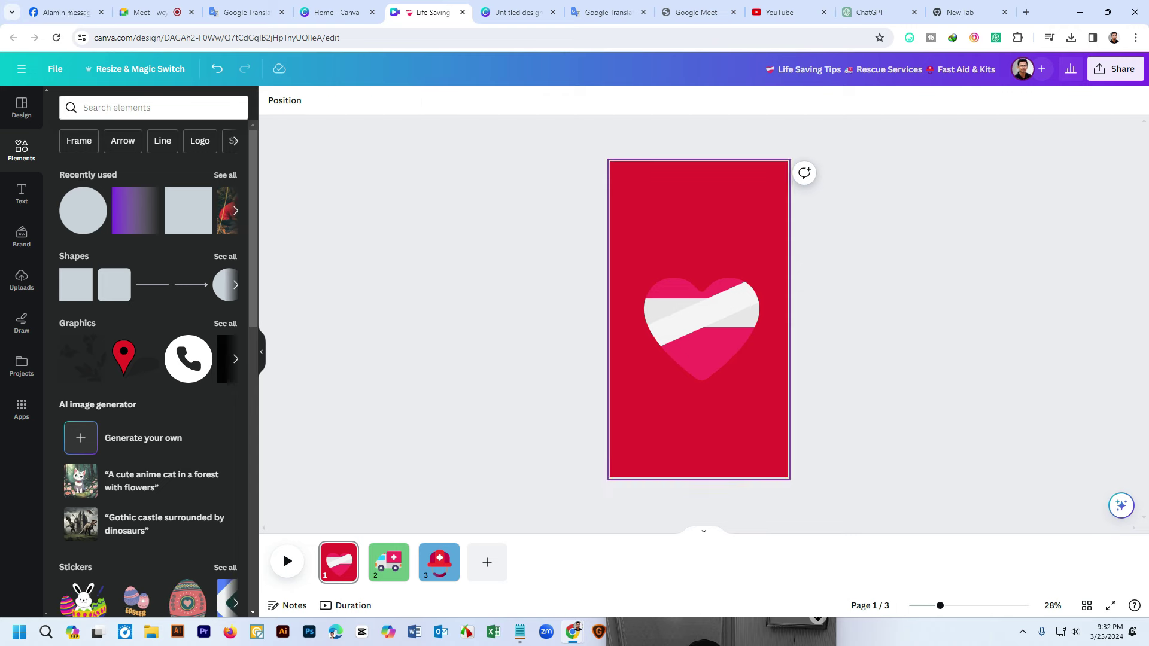
click(699, 209)
click(273, 100)
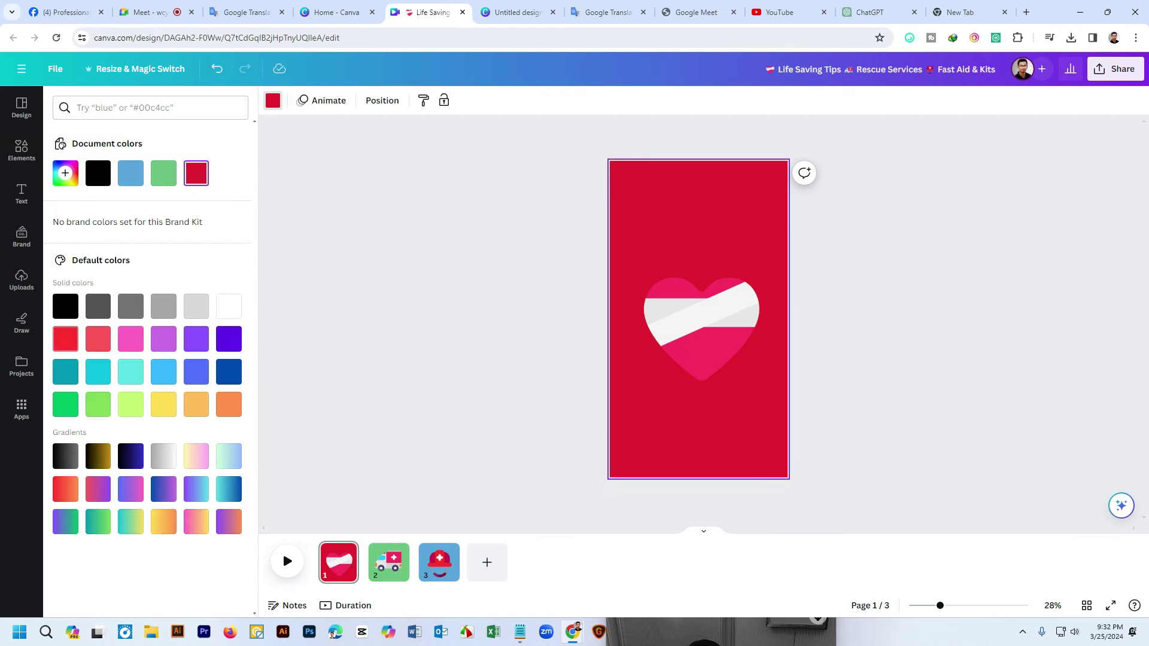
click(196, 173)
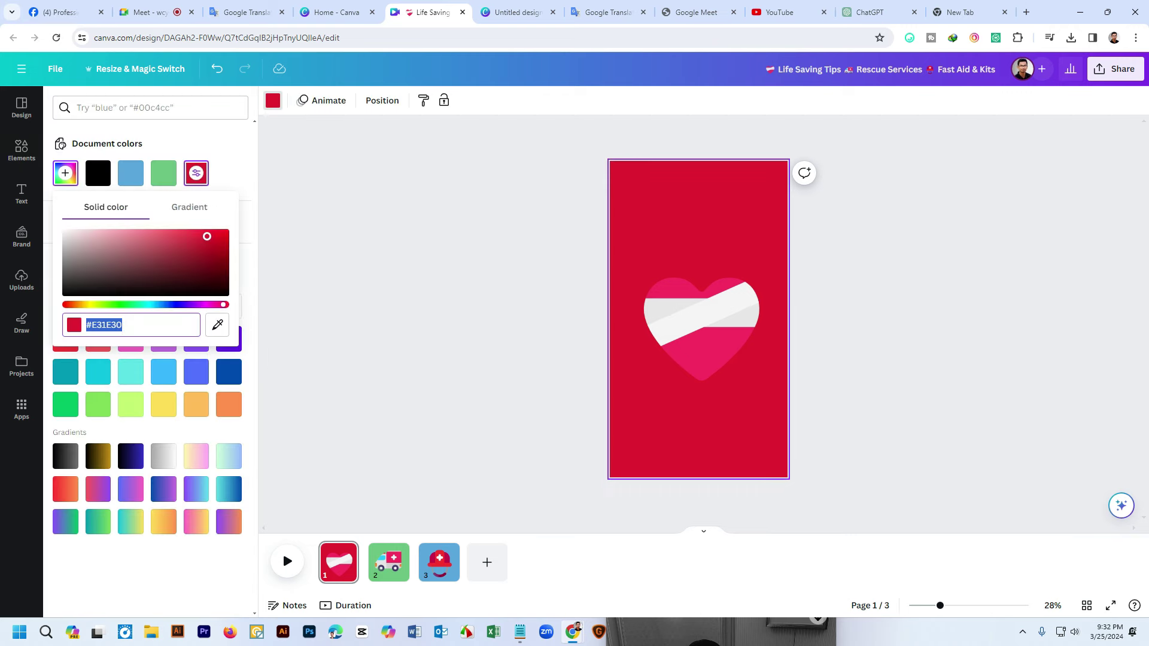
click(201, 249)
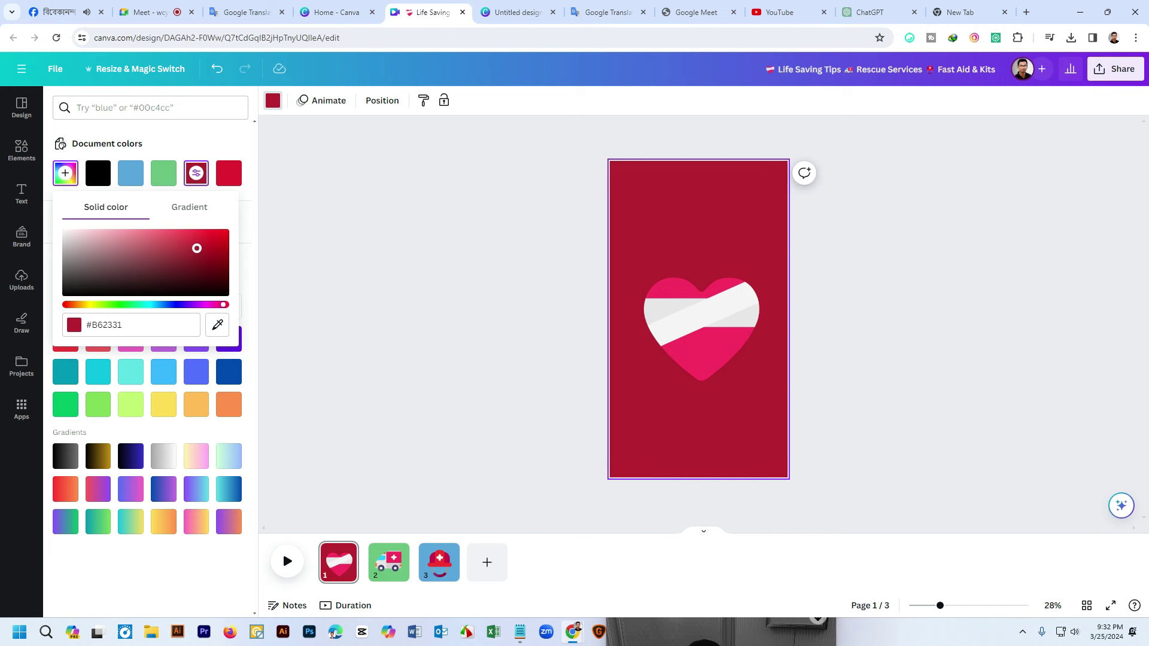
key(Escape)
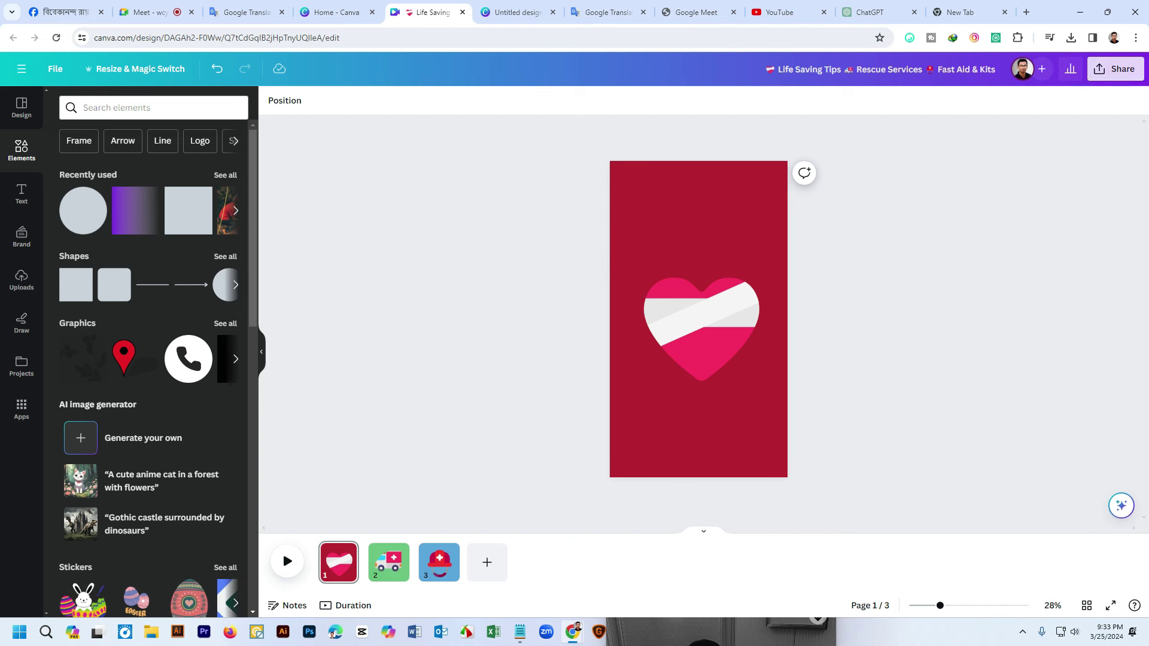
Download all three story pages as PNG images in a ZIP archive
click(1116, 69)
click(954, 361)
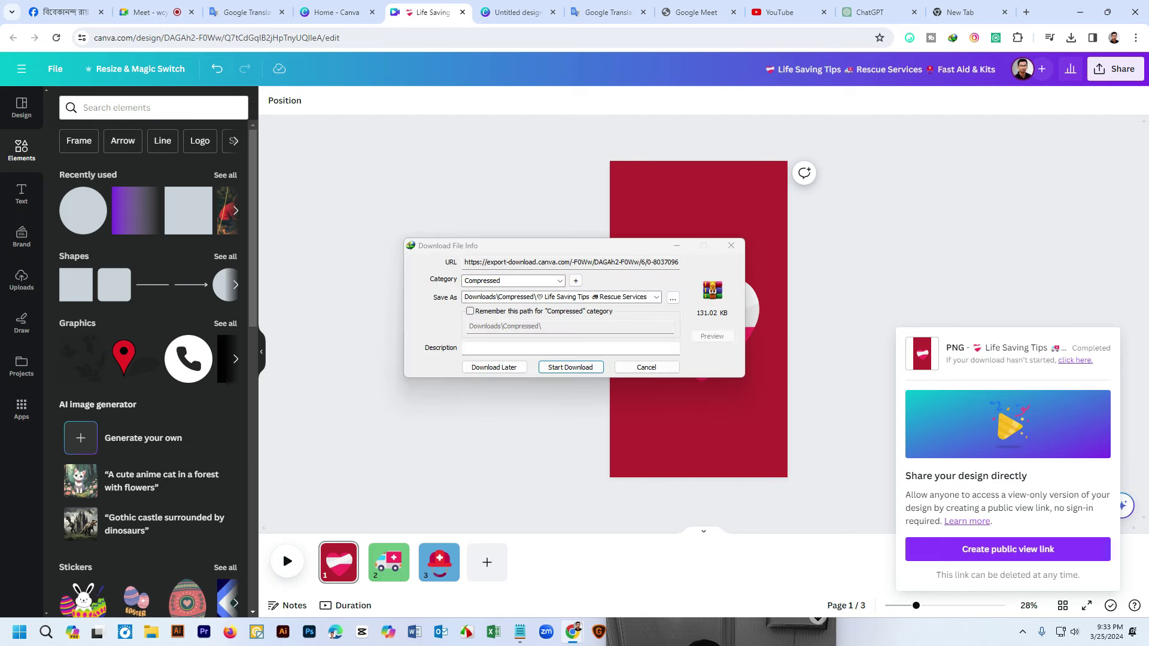
key(Return)
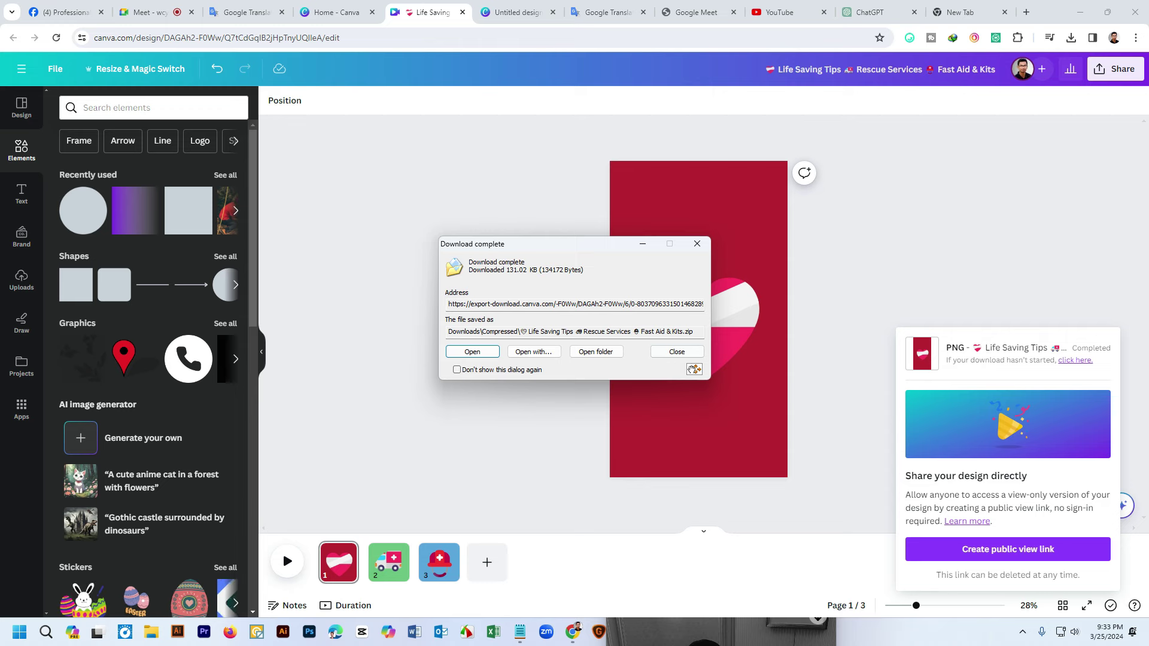
key(Return)
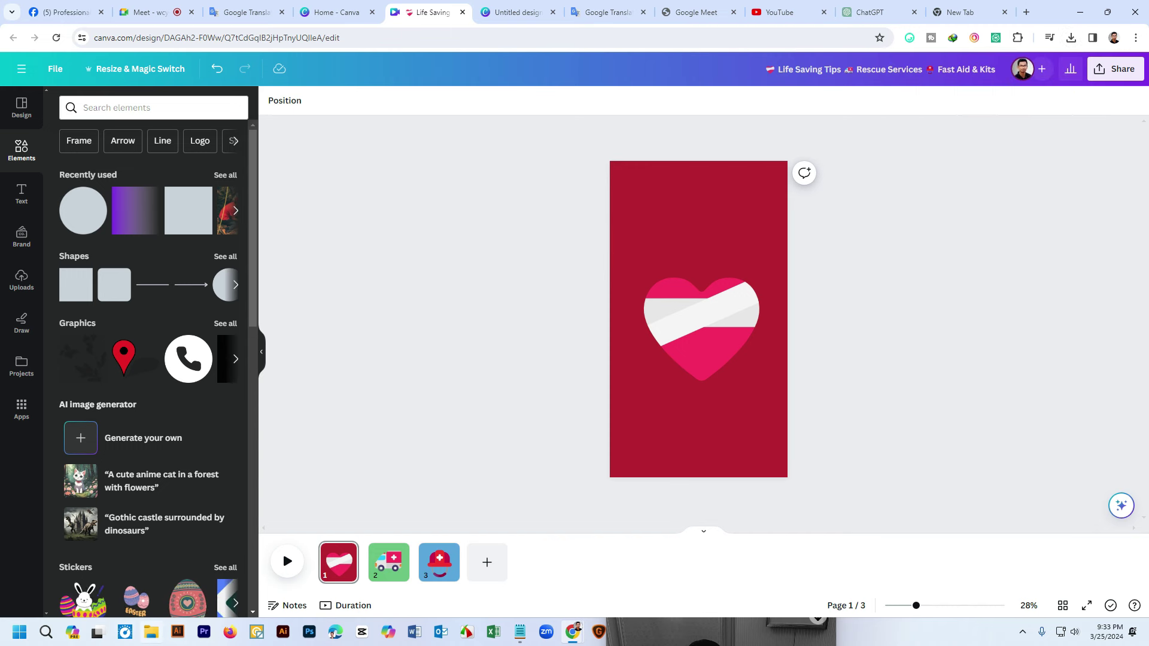
In File Explorer, extract the Life Saving Tips ZIP archive from the Compressed folder in Downloads to its default destination
key(super+e)
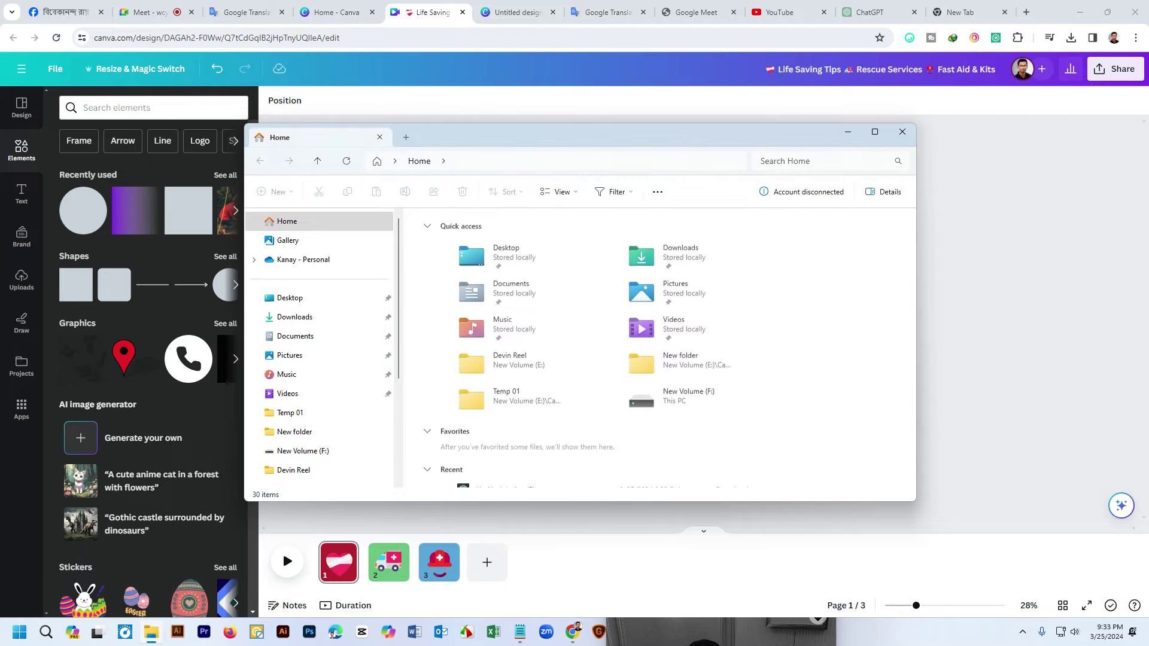
click(294, 316)
scroll(659, 347, down, 10)
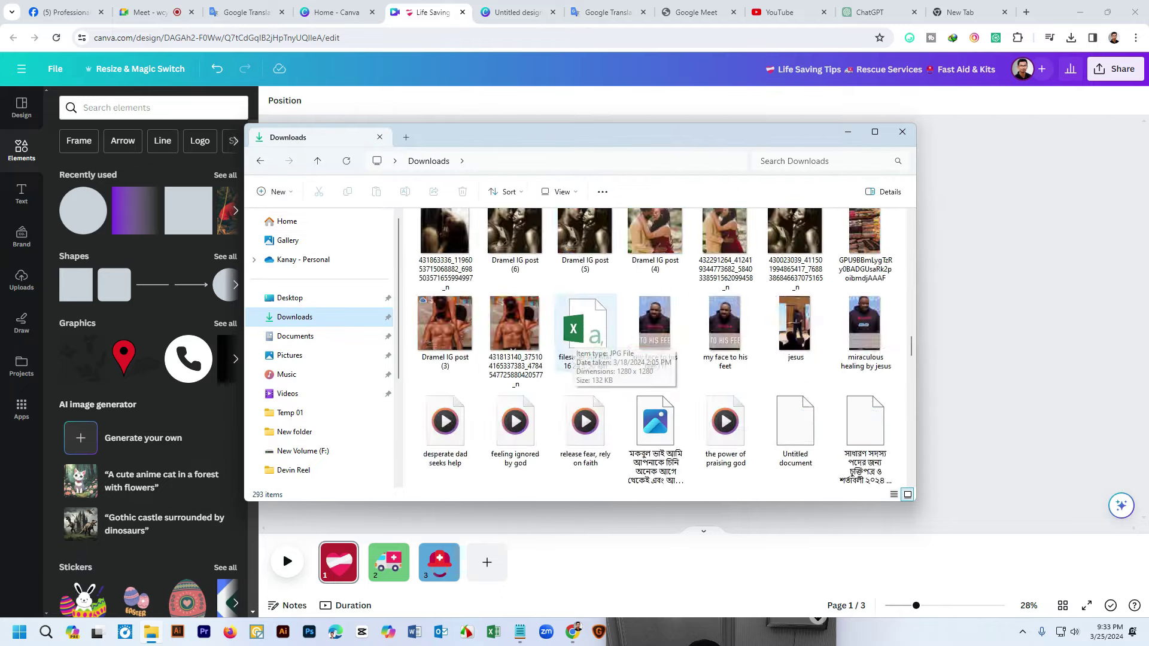
scroll(659, 348, down, 5)
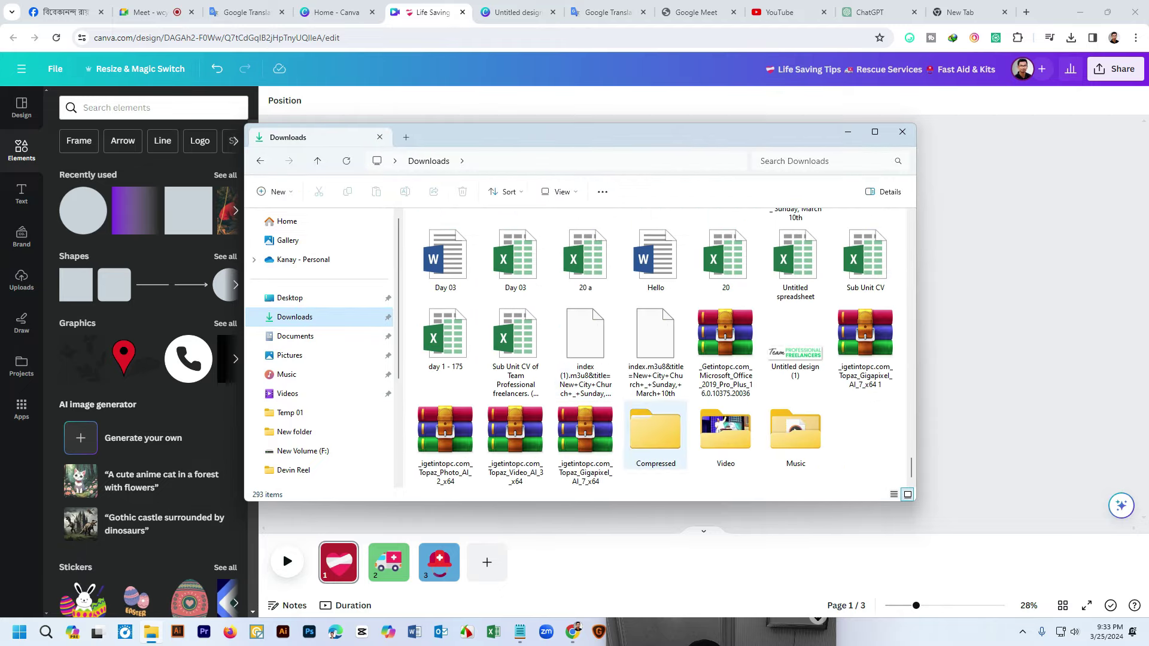
double_click(655, 431)
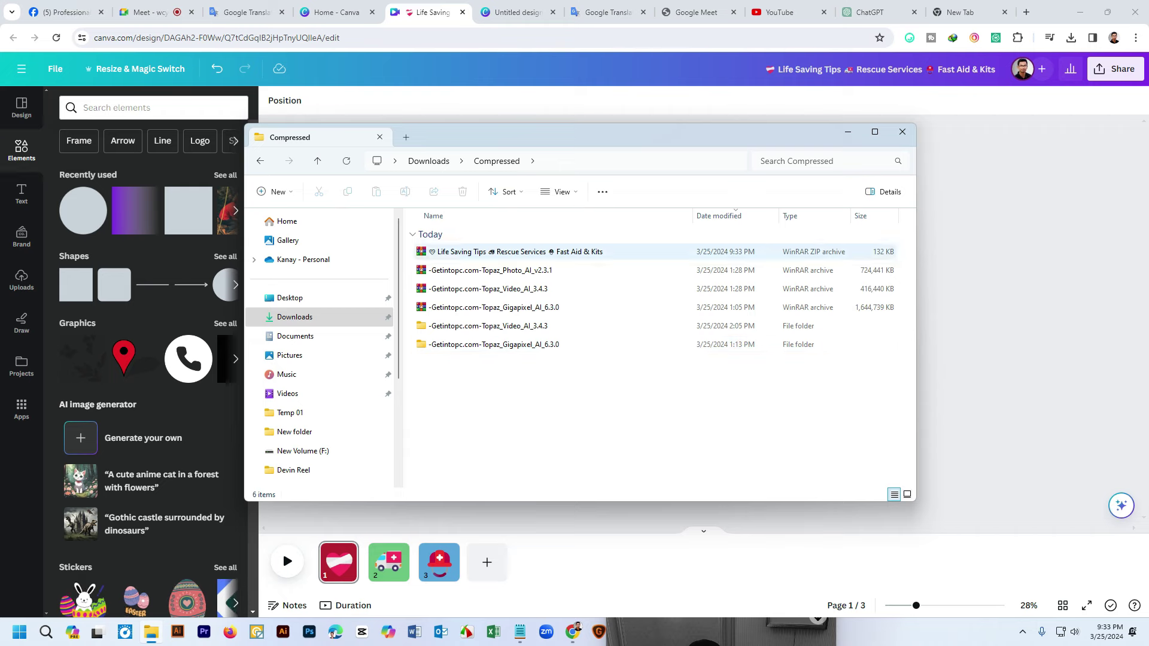
click(598, 251)
right_click(504, 253)
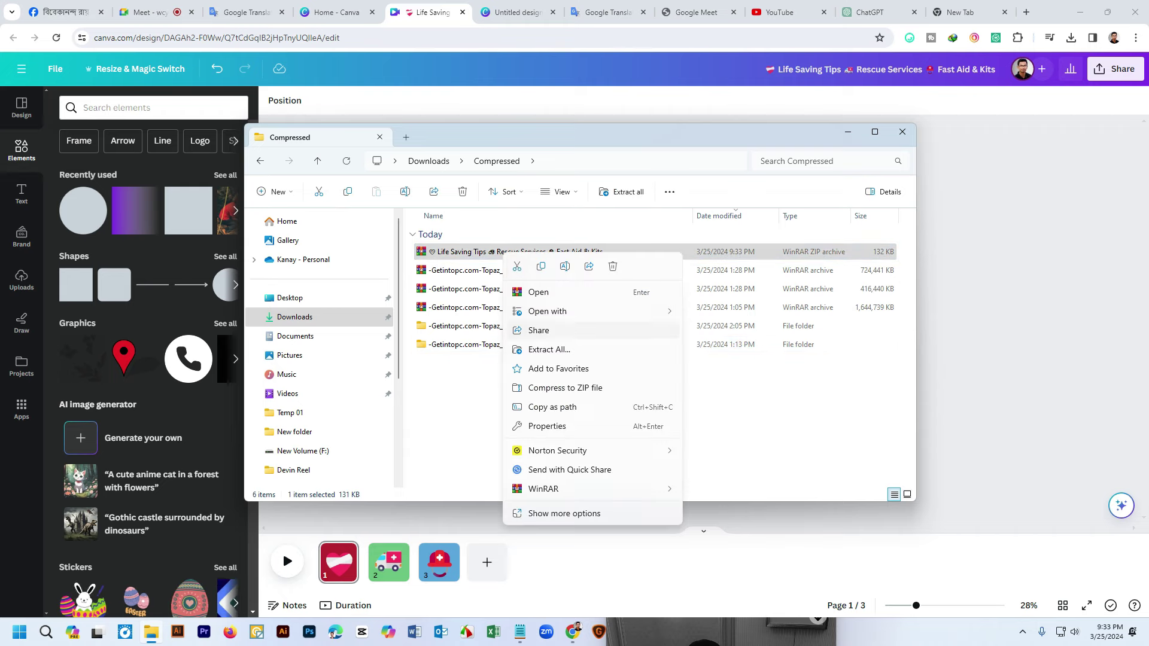
click(541, 350)
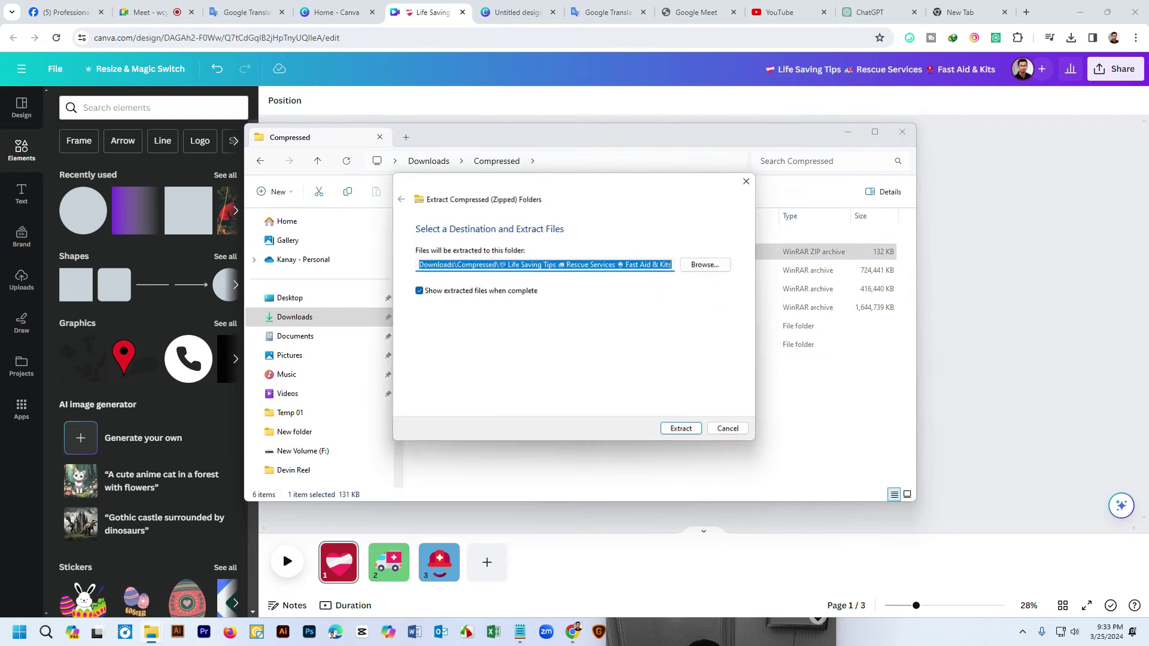
key(Return)
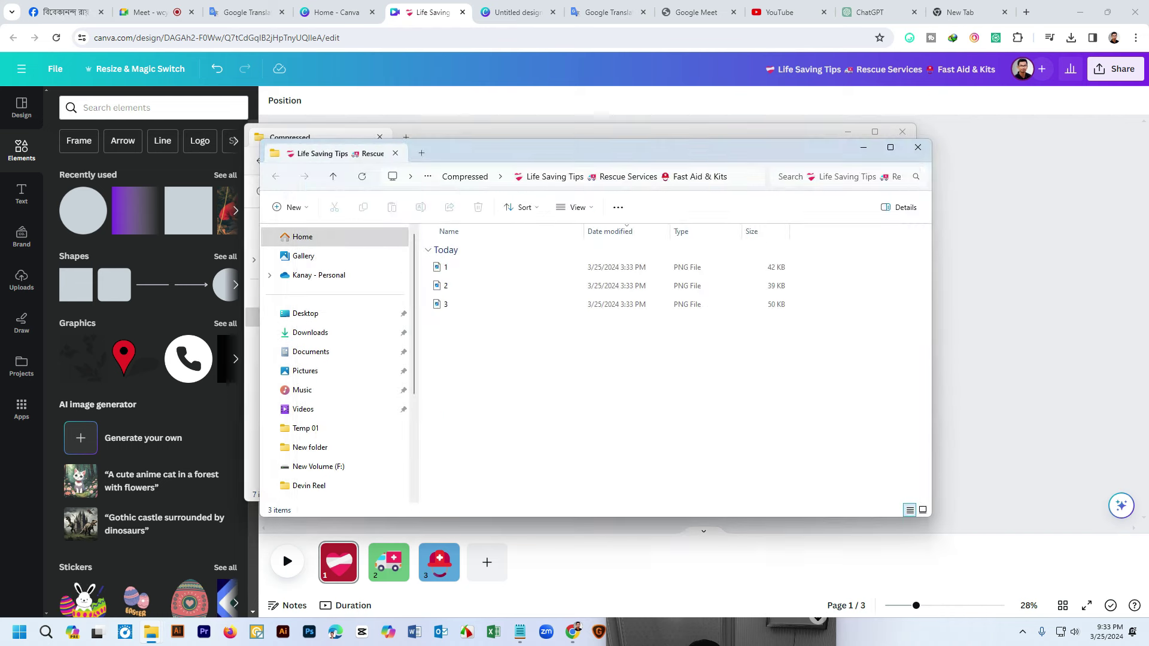
drag(533, 365, 452, 269)
Switch to the Instagram window, load image 1 from the extracted Life Saving Tips folder as a new story, and block location access
key(alt+Tab)
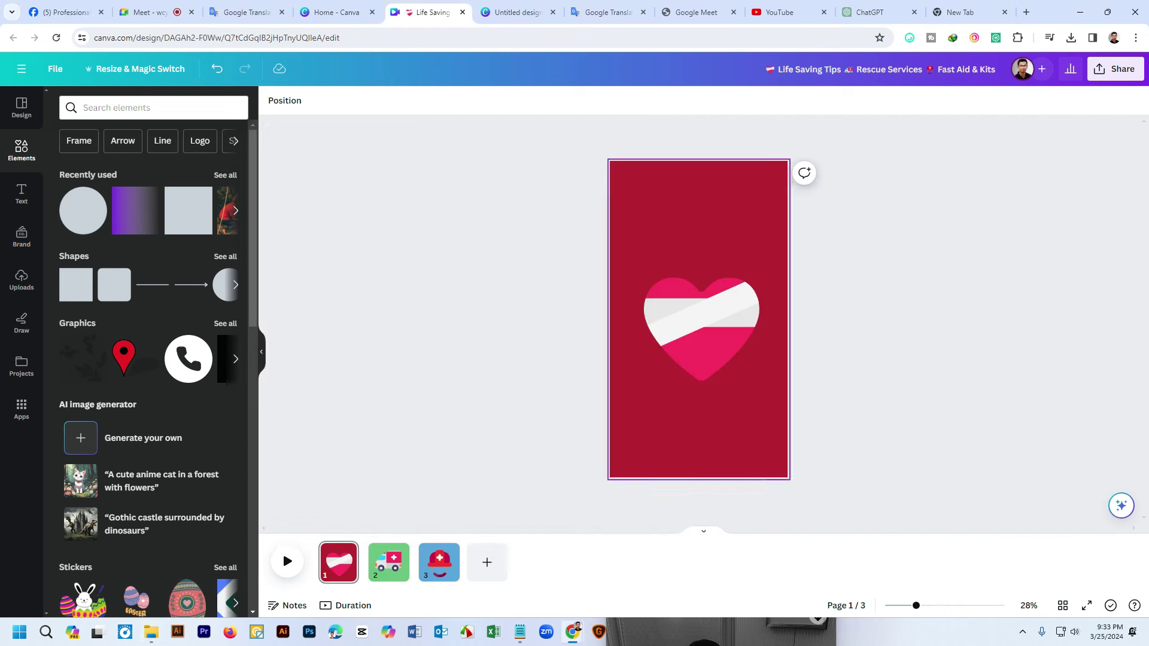
key(alt+Tab)
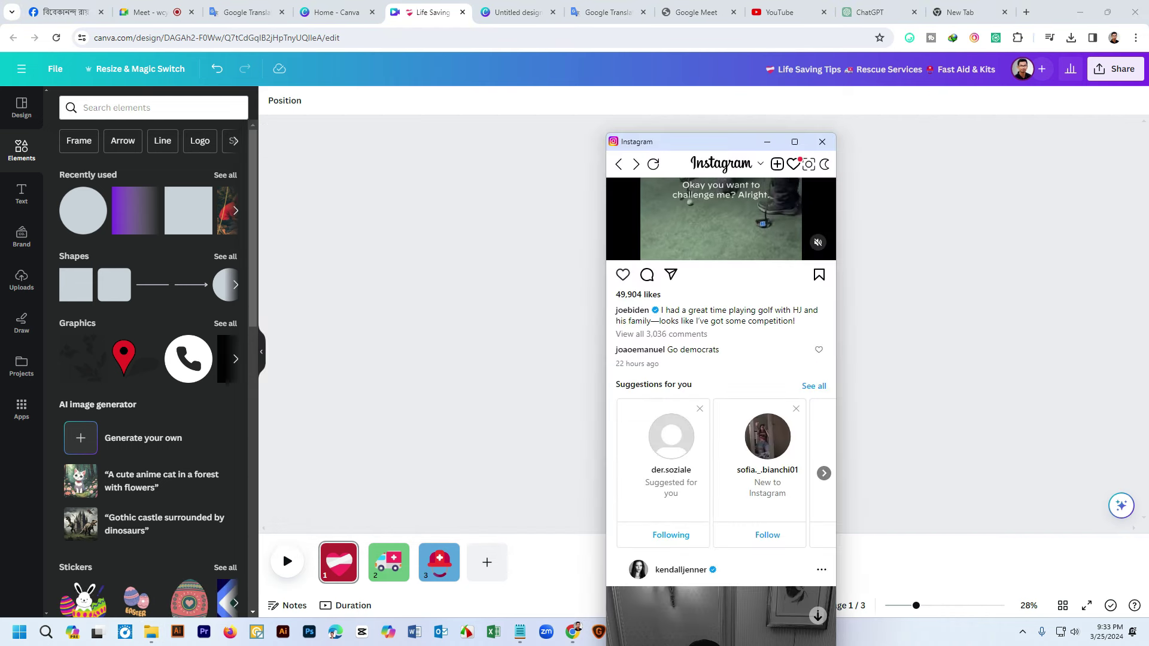
scroll(721, 412, up, 5)
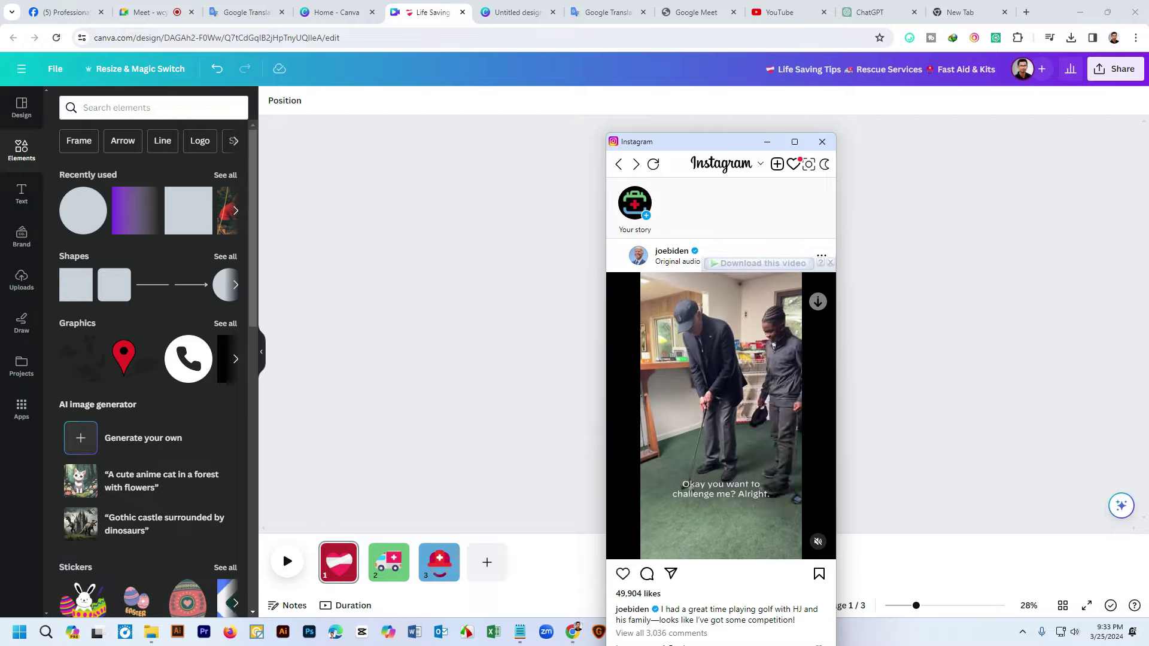
click(634, 203)
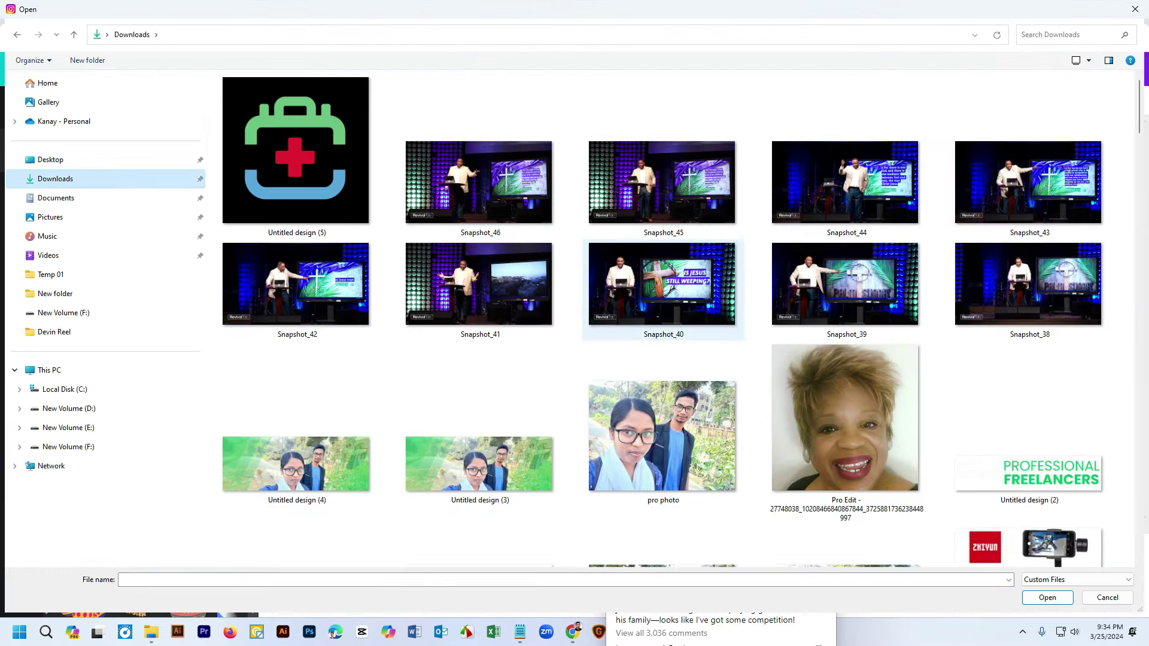
scroll(664, 299, down, 5)
scroll(663, 311, down, 15)
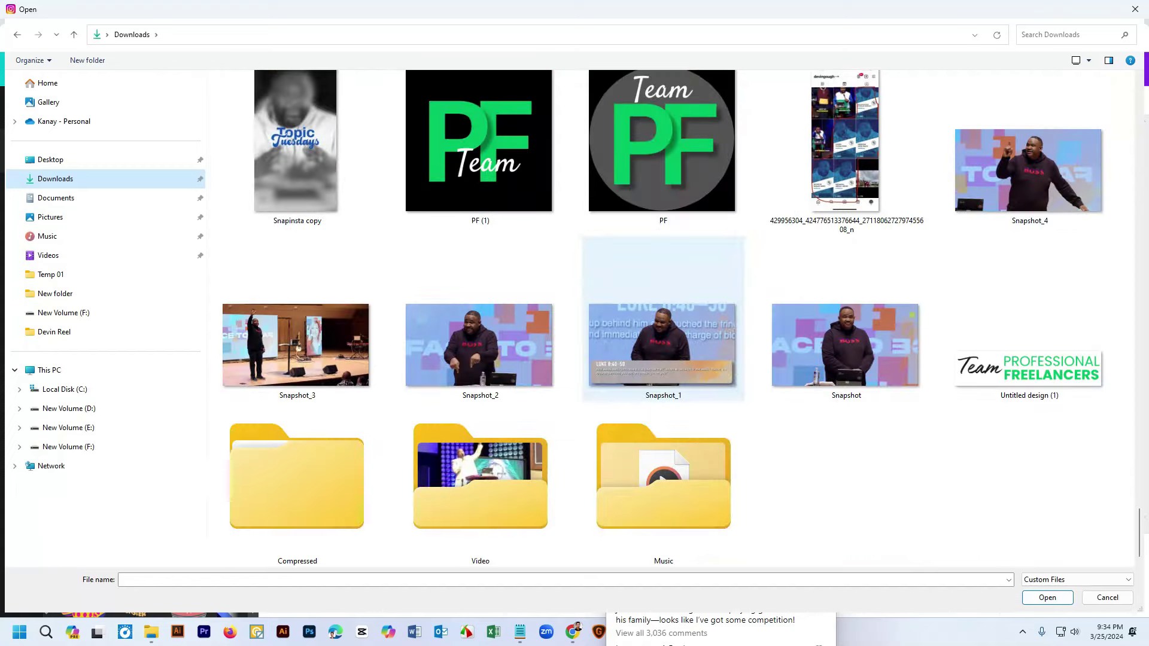
double_click(297, 478)
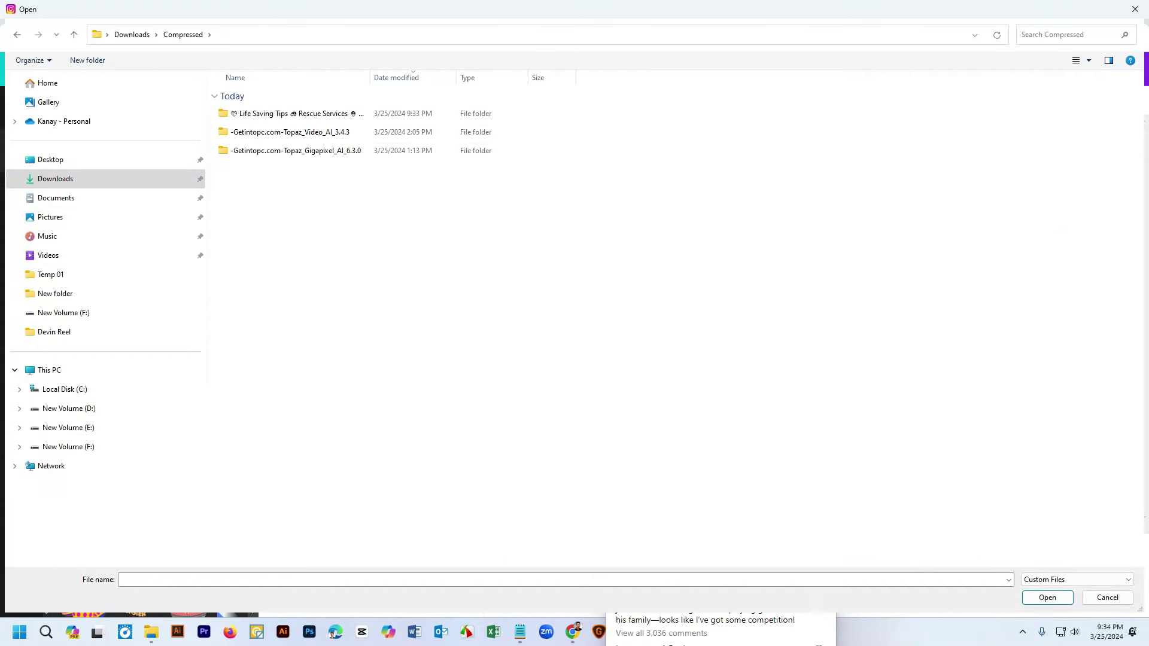
click(293, 114)
double_click(293, 114)
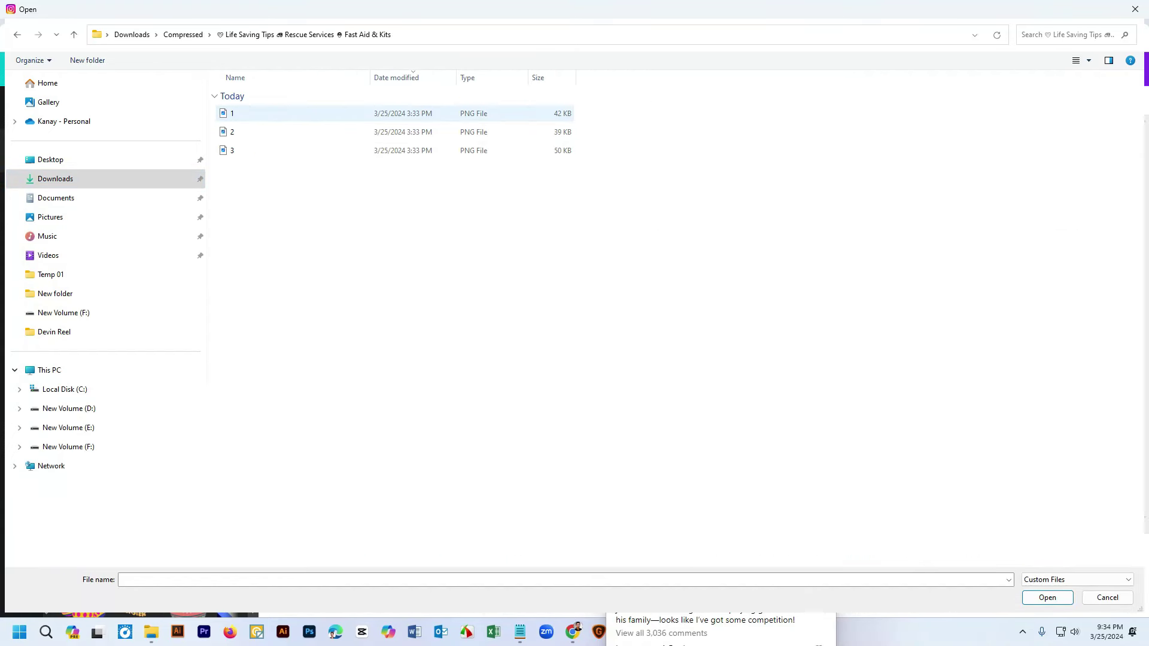
double_click(293, 115)
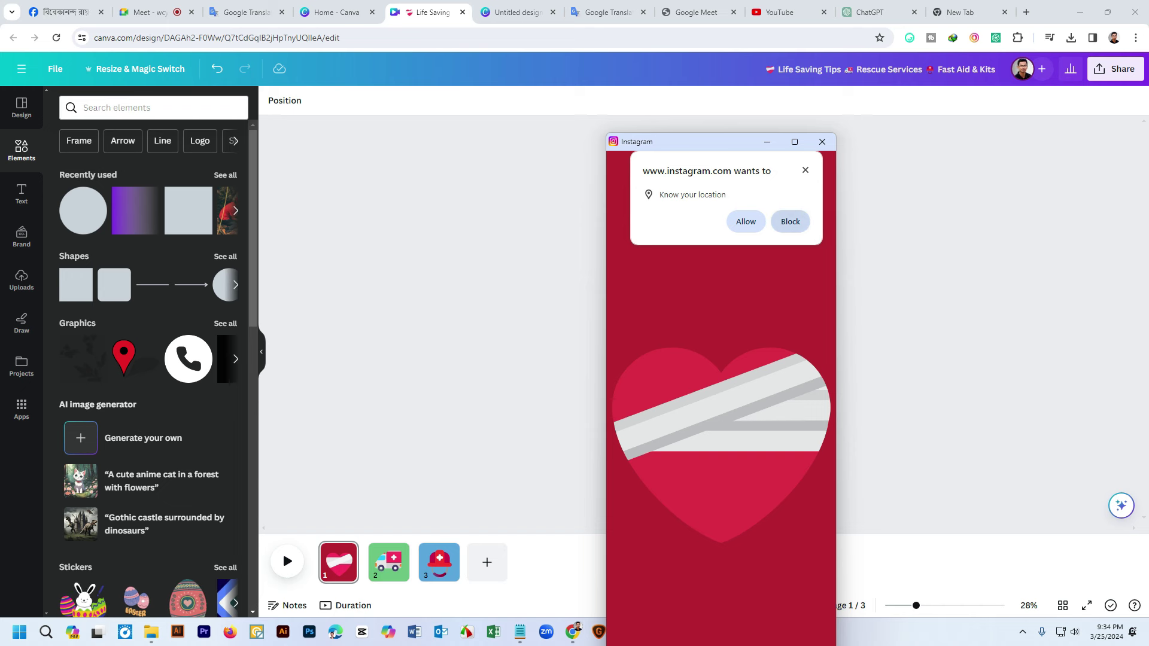
click(789, 221)
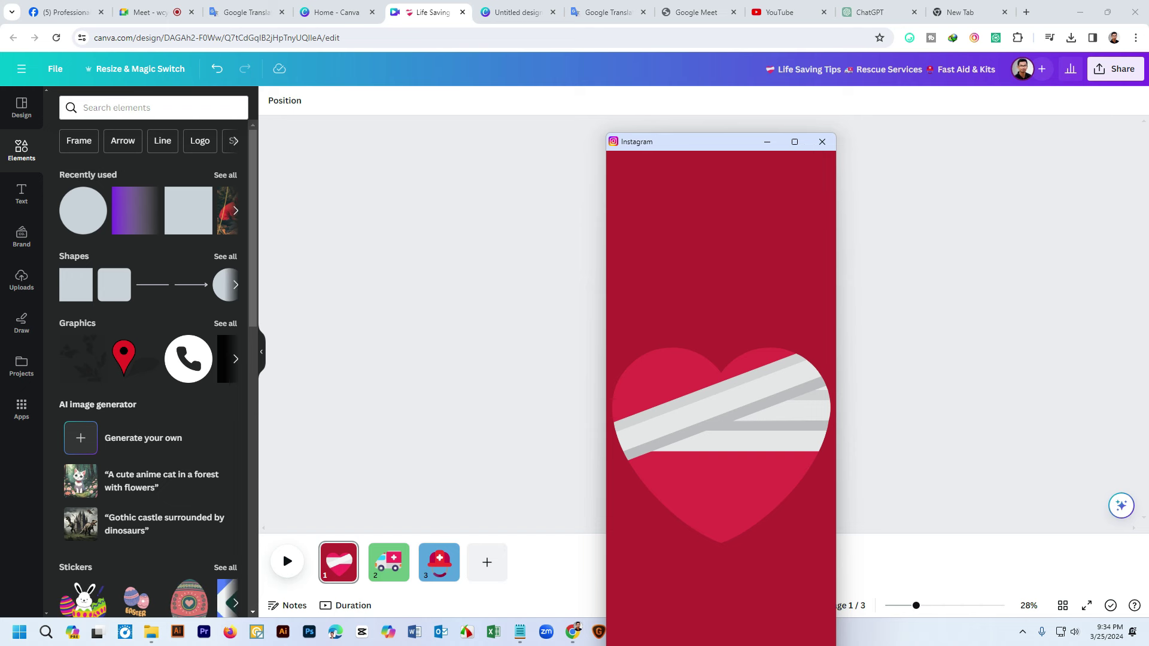
Try the Instagram story window maximized, restore and reposition it, and minimize the Canva browser window behind it
drag(722, 147, 651, 36)
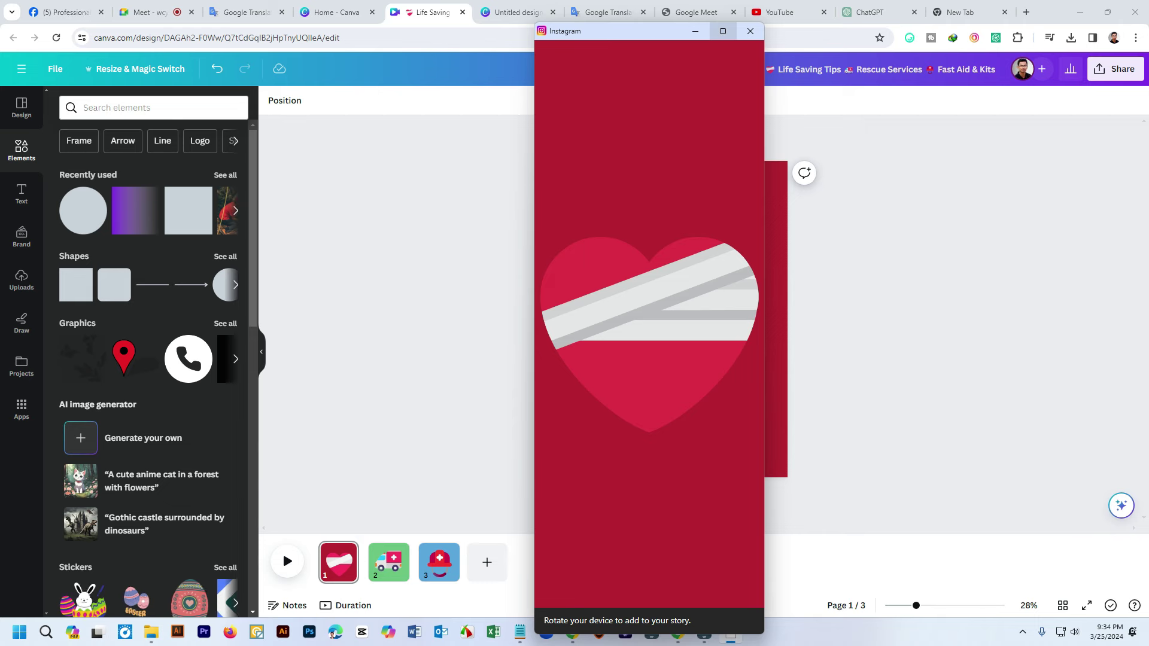
click(723, 31)
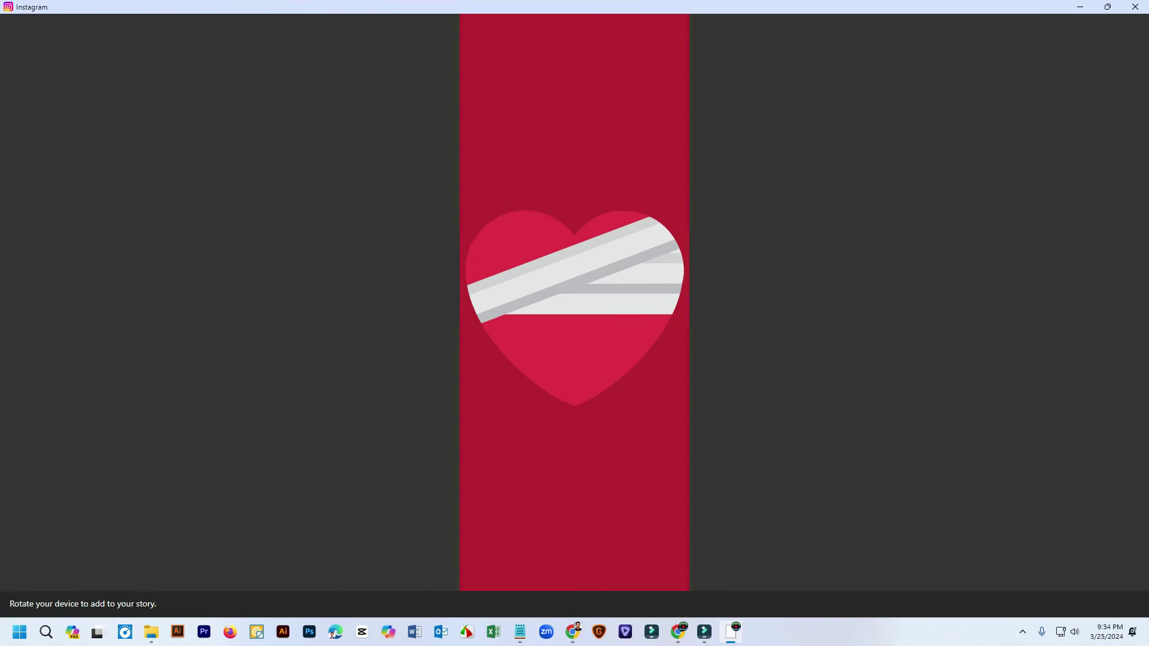
click(1108, 7)
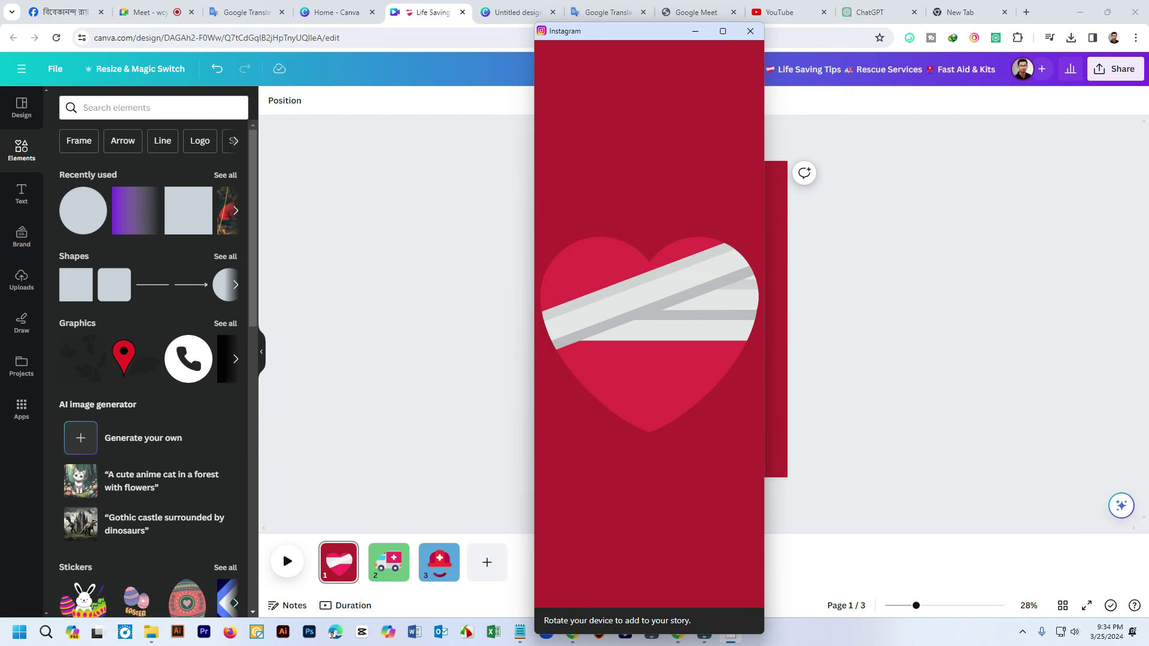
drag(658, 35, 632, 47)
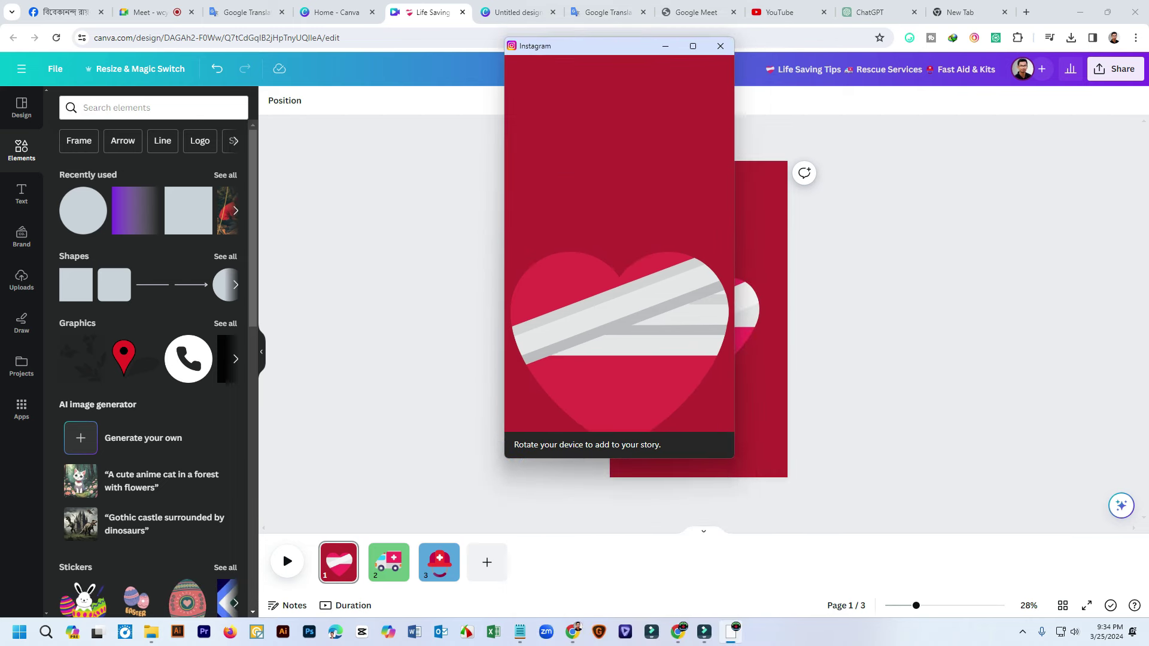
click(1081, 12)
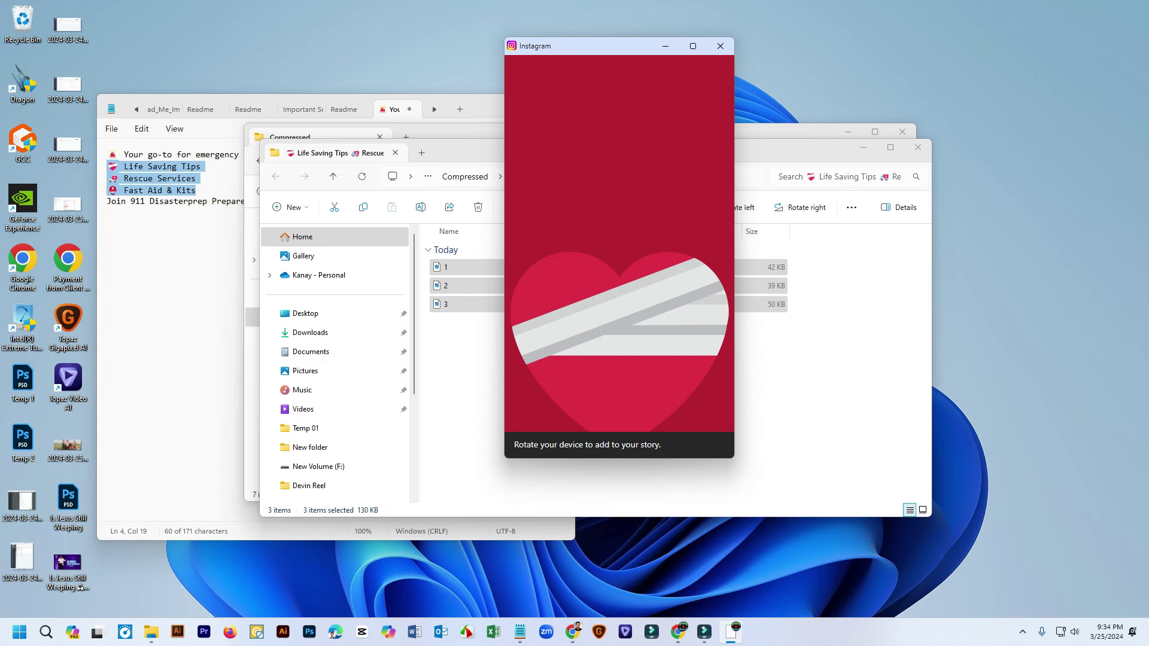
Reload the Instagram app window and load image 1 from the extracted Life Saving Tips folder as a new story again
mouse_move(679, 632)
click(731, 631)
click(731, 631)
right_click(620, 48)
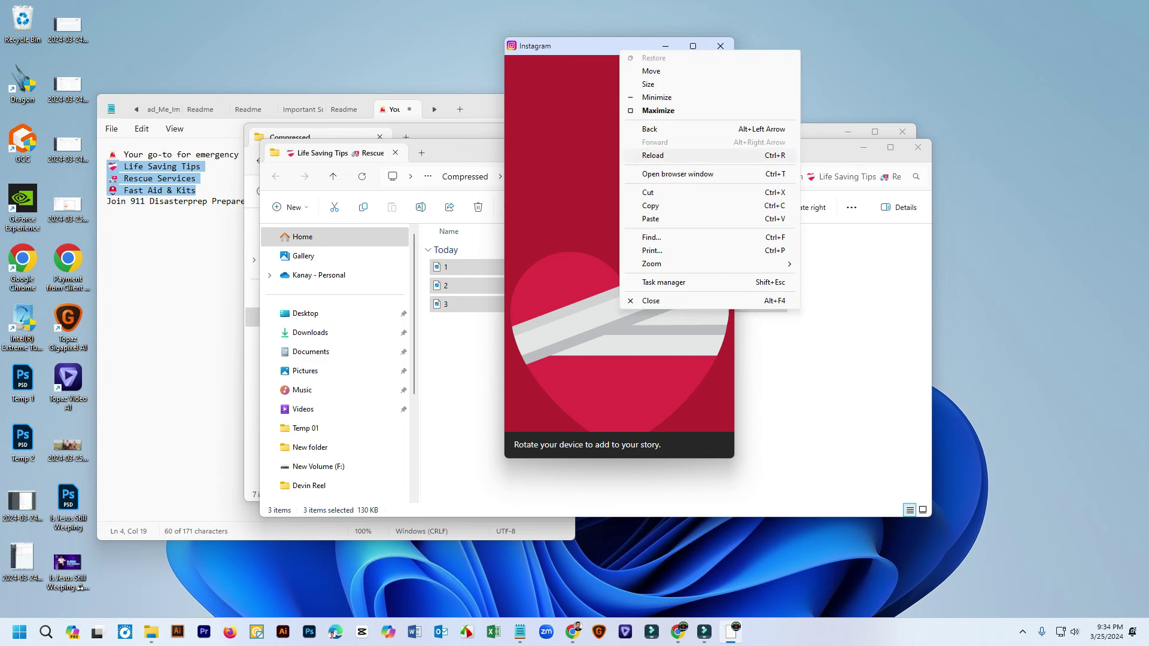
key(Return)
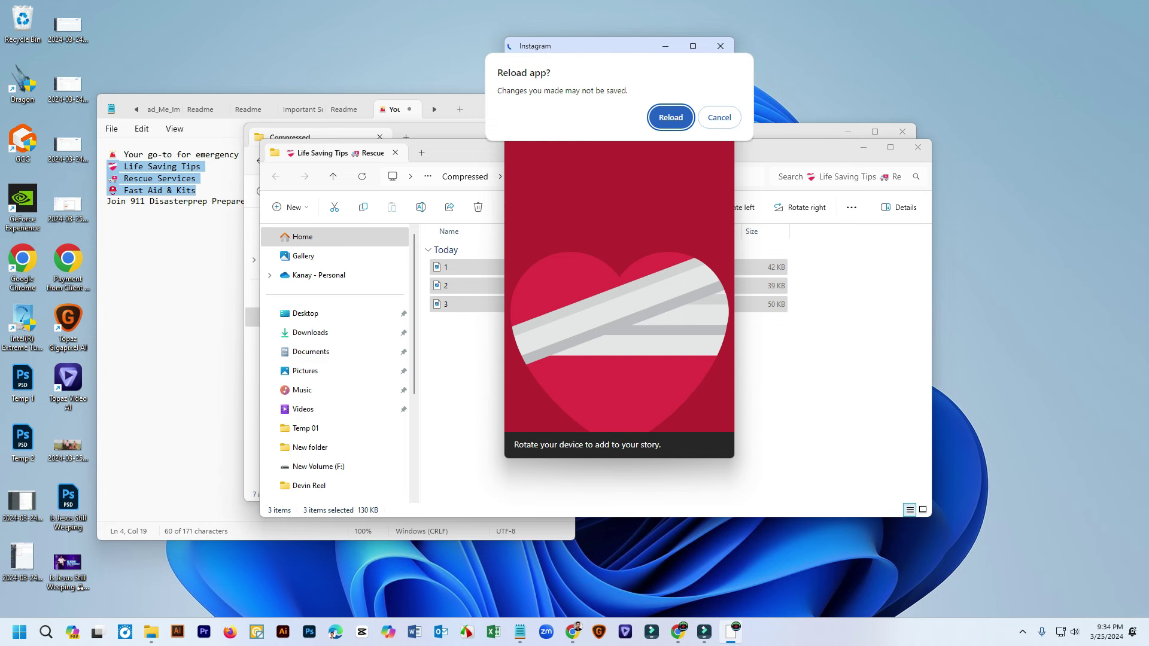
key(Return)
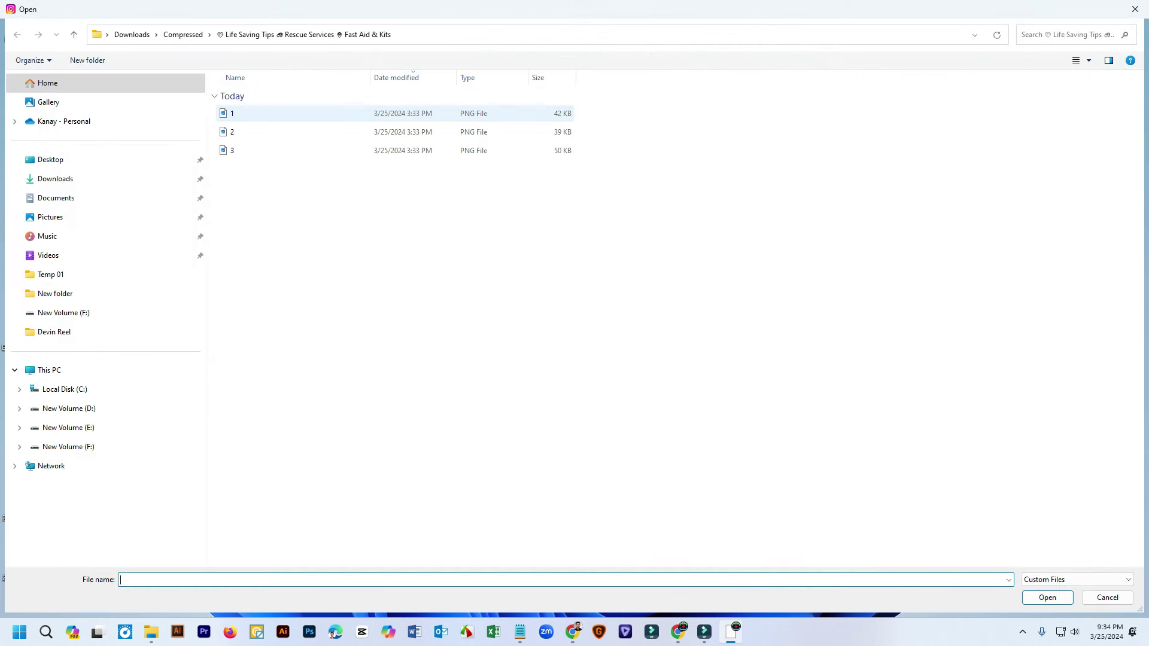
double_click(394, 114)
key(Return)
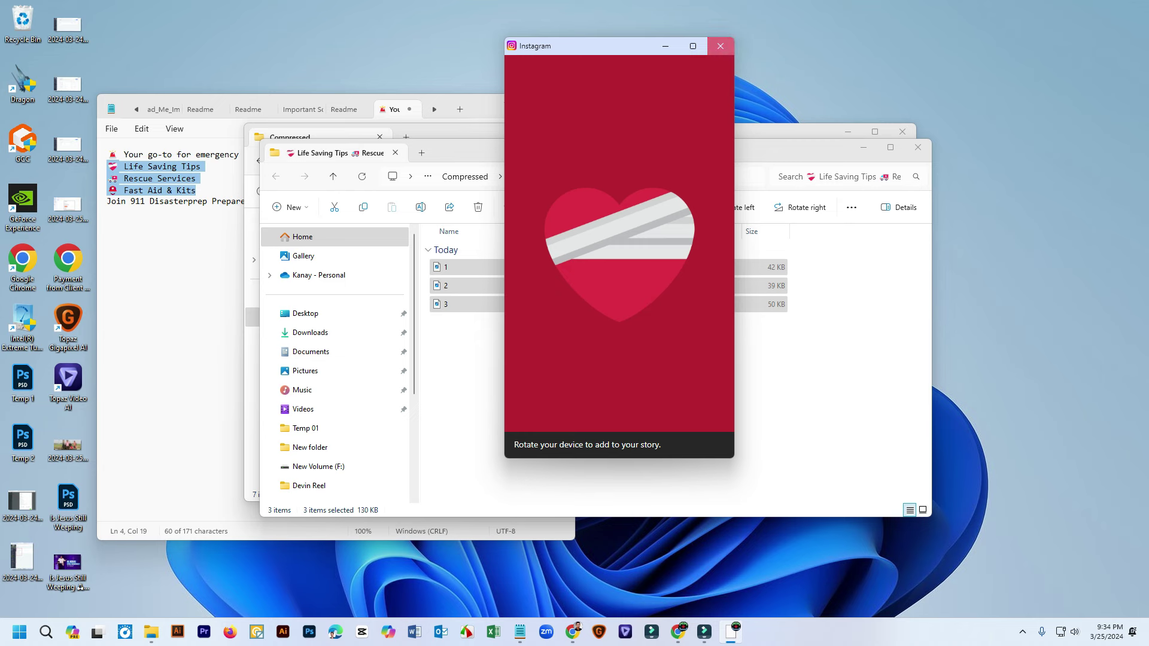
Close the Instagram story window, switch to the Chrome window showing the 911disasterpreparedness profile, and launch a new Instagram mobile window from its browser extension
click(720, 45)
click(673, 116)
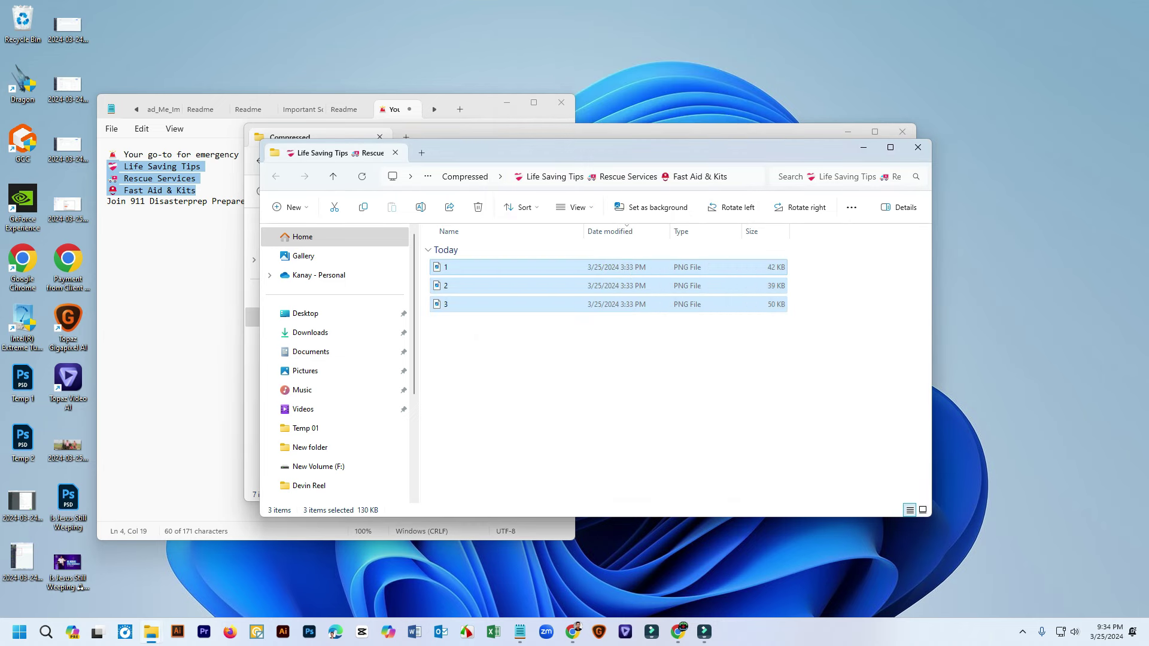
click(678, 631)
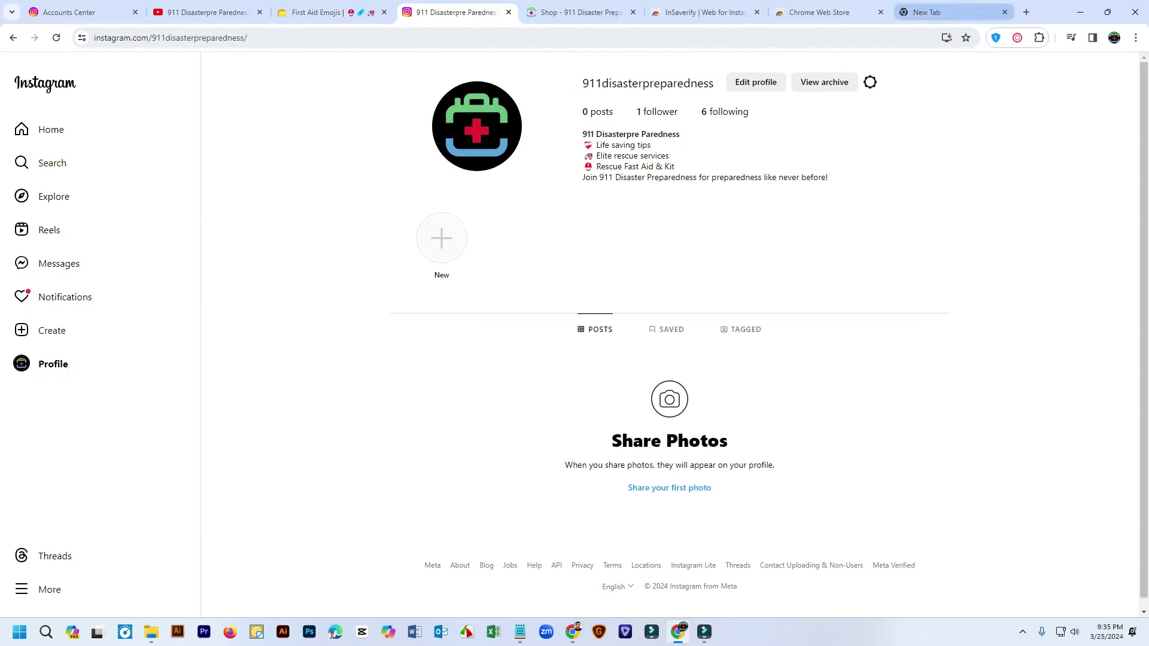
click(1016, 38)
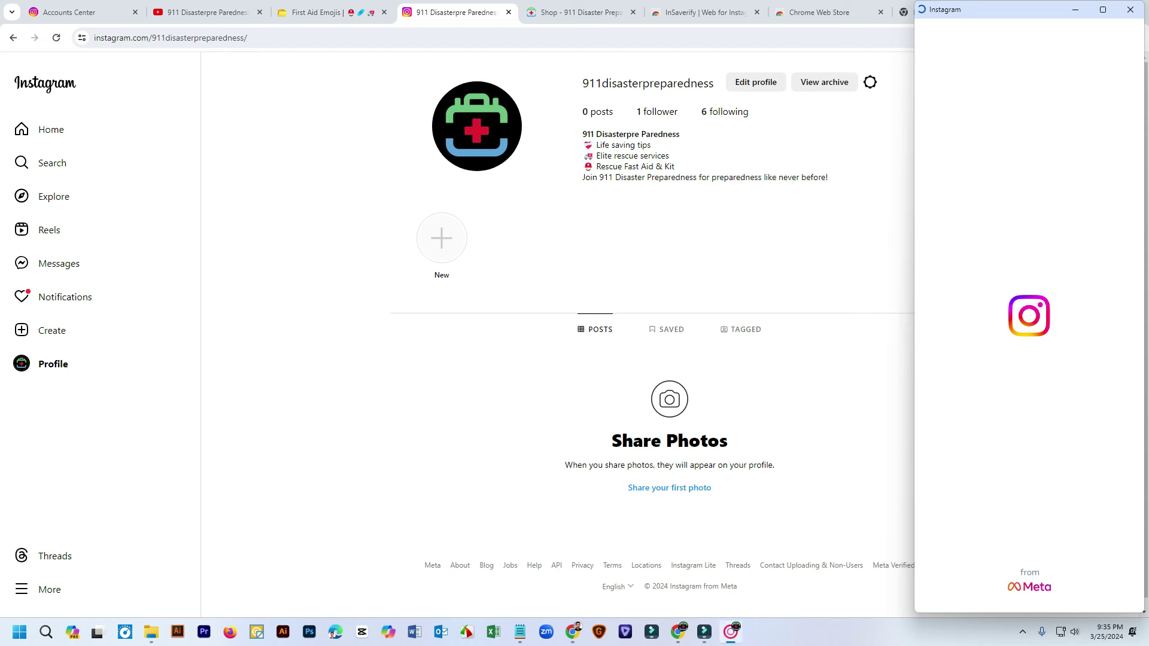